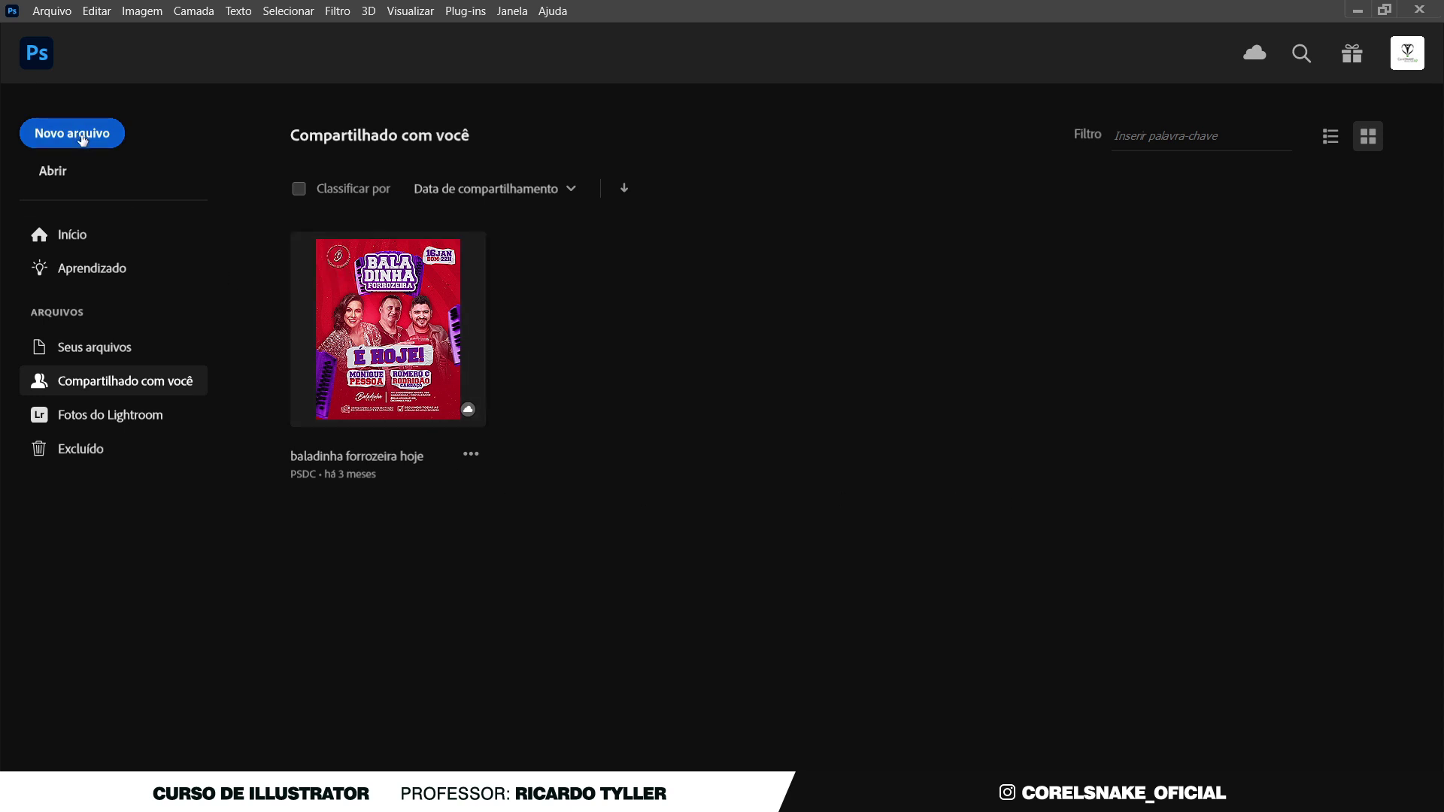
# Set up a new document at 1080 × 1080 px with 300 ppi resolution
pyautogui.click(82, 140)
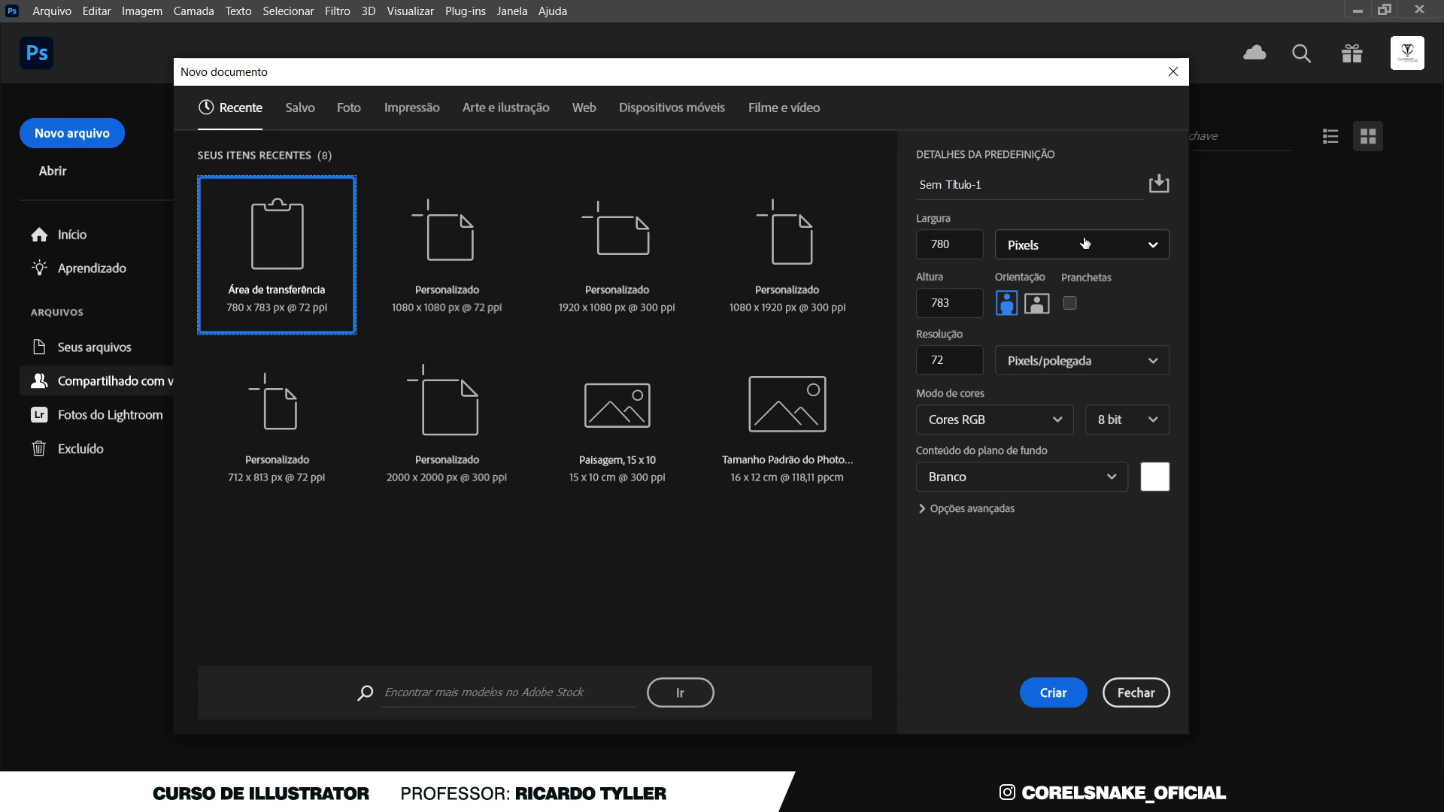
pyautogui.click(985, 254)
pyautogui.doubleClick(957, 240)
pyautogui.write('1080')
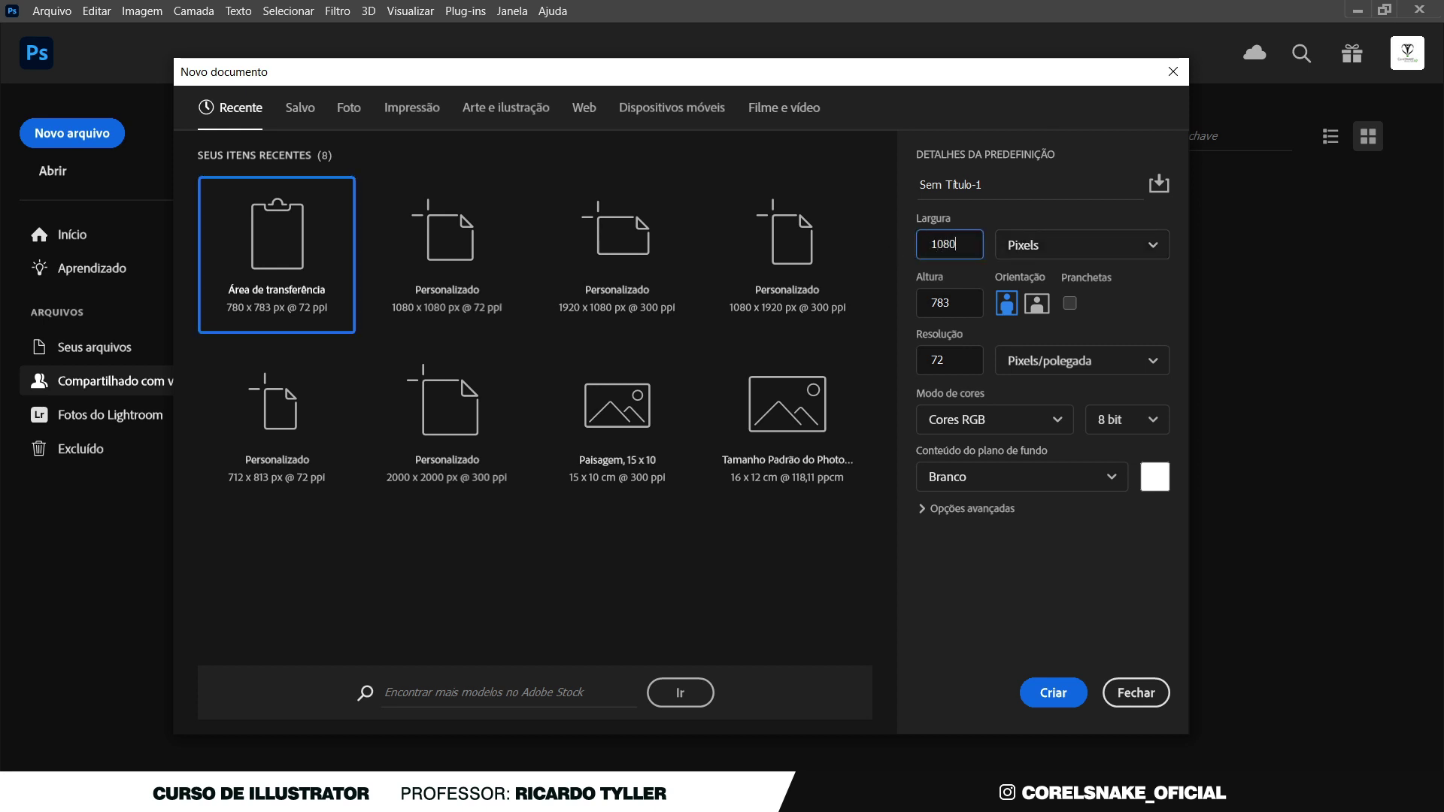
pyautogui.press('Tab')
pyautogui.write('1080')
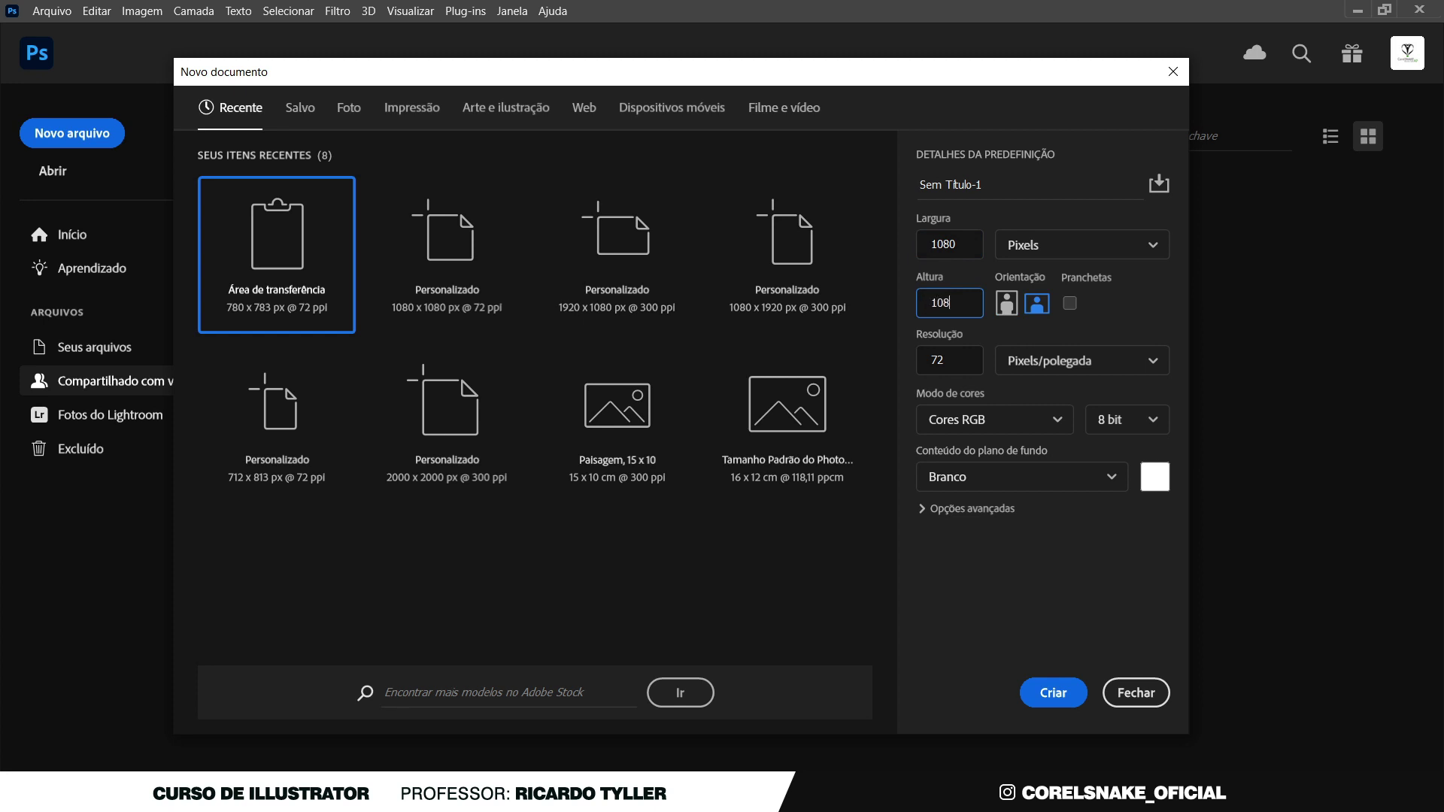
pyautogui.click(951, 366)
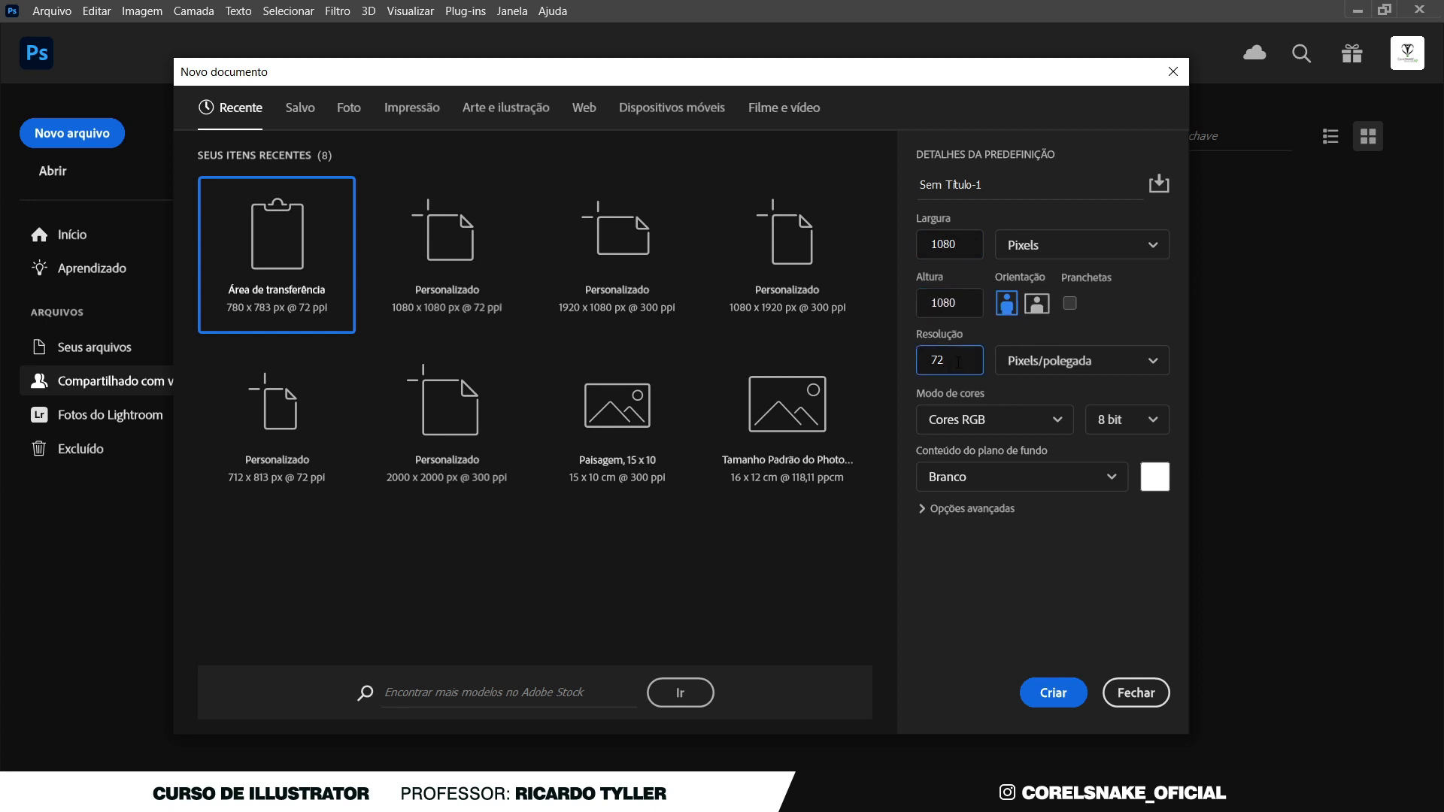
pyautogui.moveTo(969, 359); pyautogui.dragTo(919, 360)
pyautogui.write('3000')
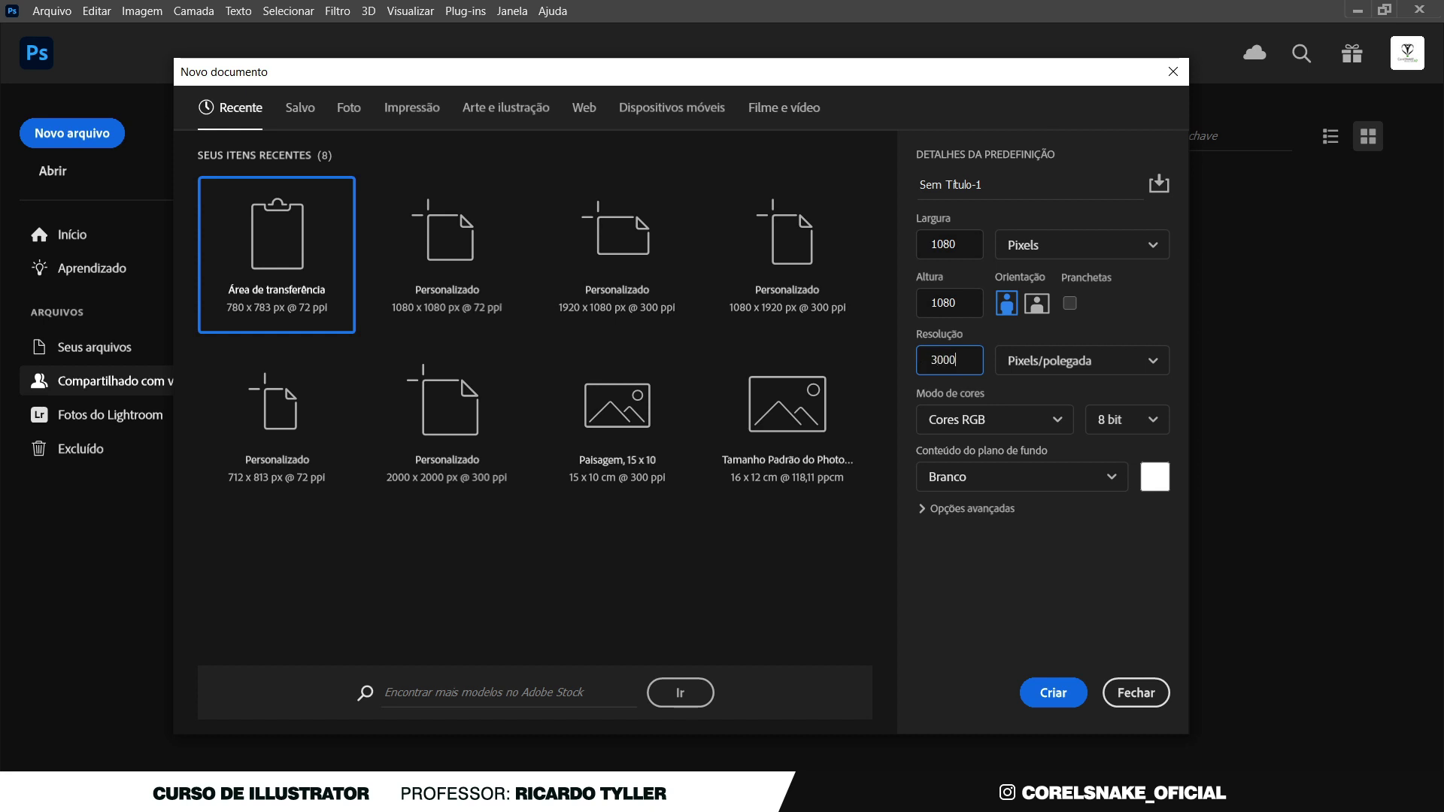
pyautogui.press('BackSpace')
pyautogui.click(997, 568)
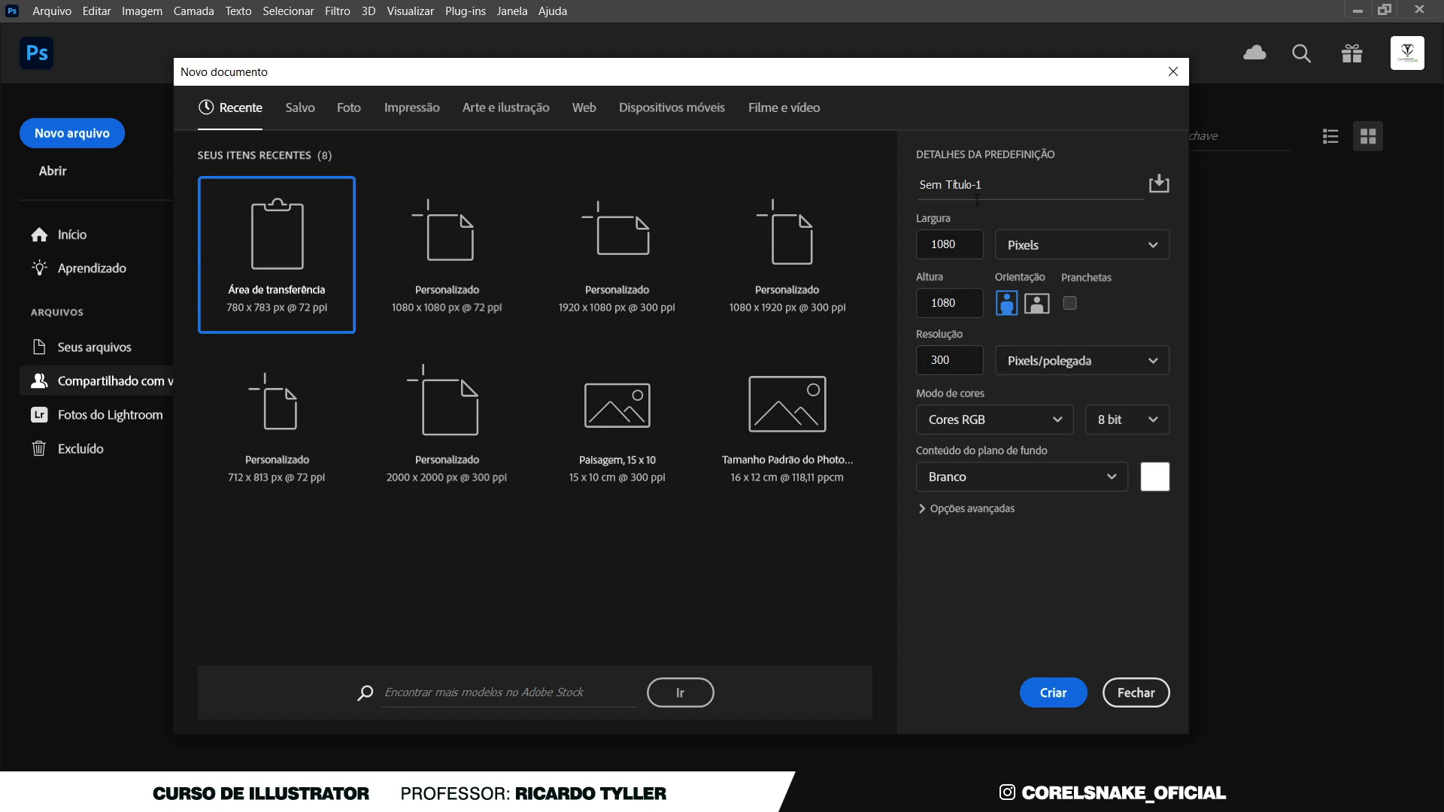
# Name the document 'Ofertas de Natal' and create it
pyautogui.moveTo(1005, 186); pyautogui.dragTo(884, 188)
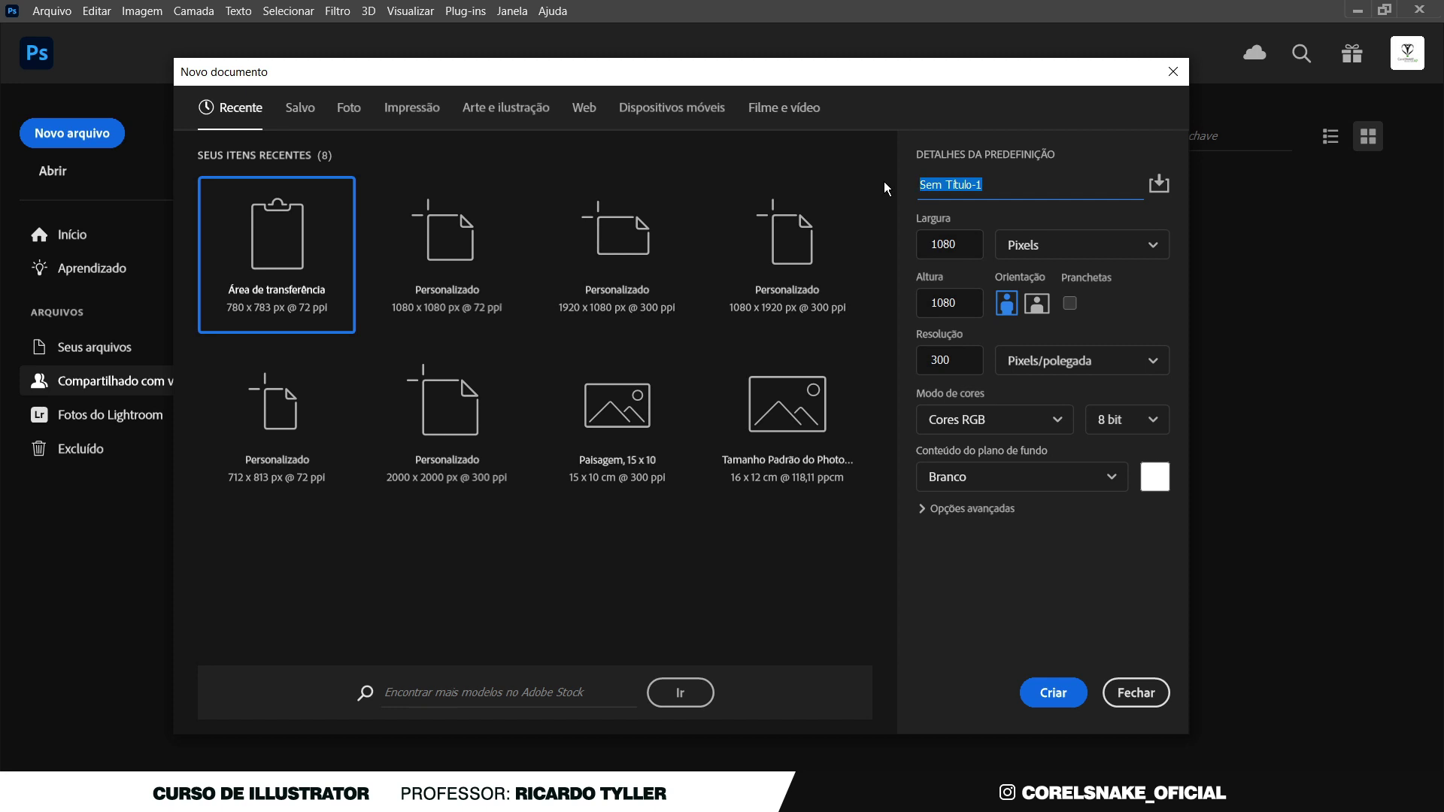
pyautogui.write('N')
pyautogui.press('BackSpace')
pyautogui.write('Ofertas de Na')
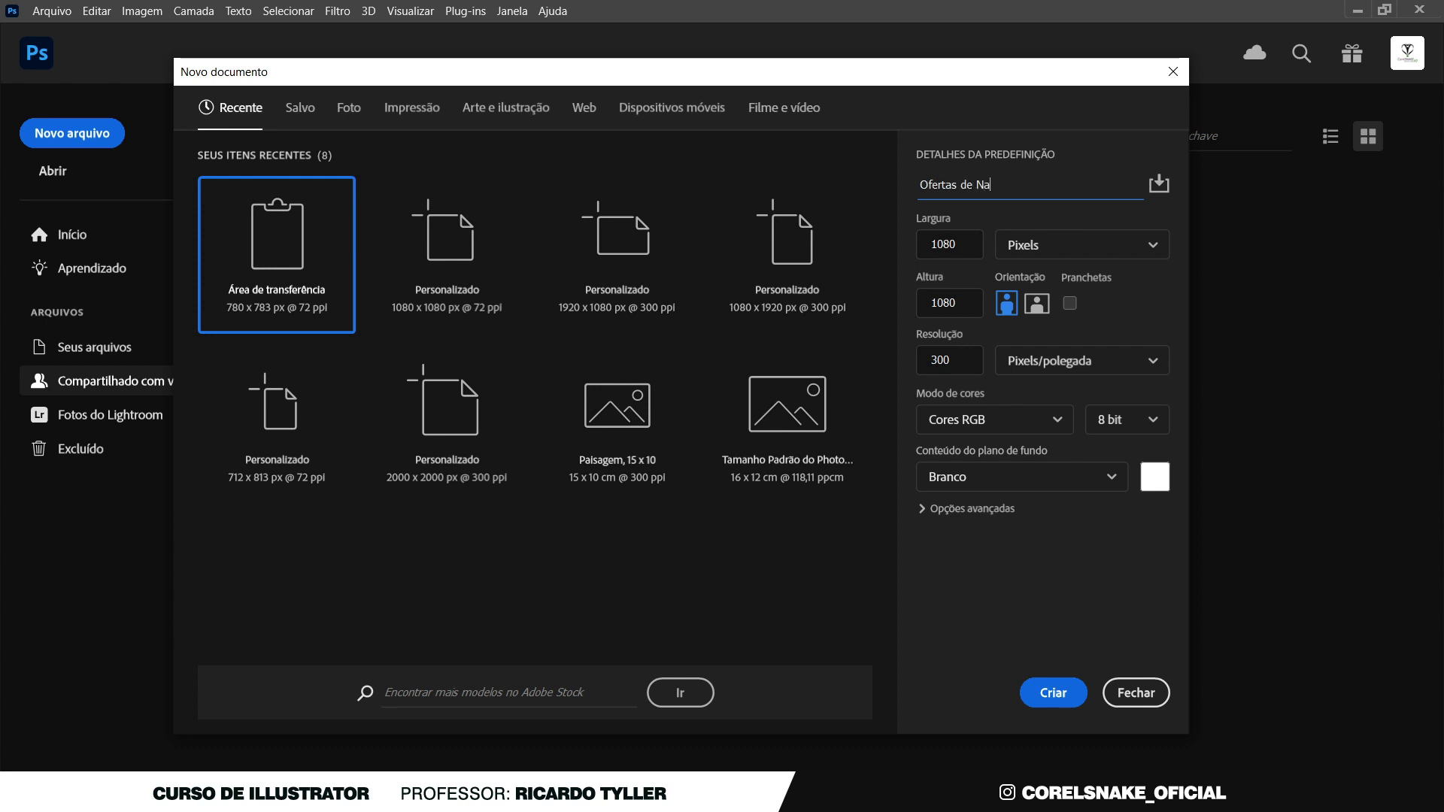
pyautogui.write('tal')
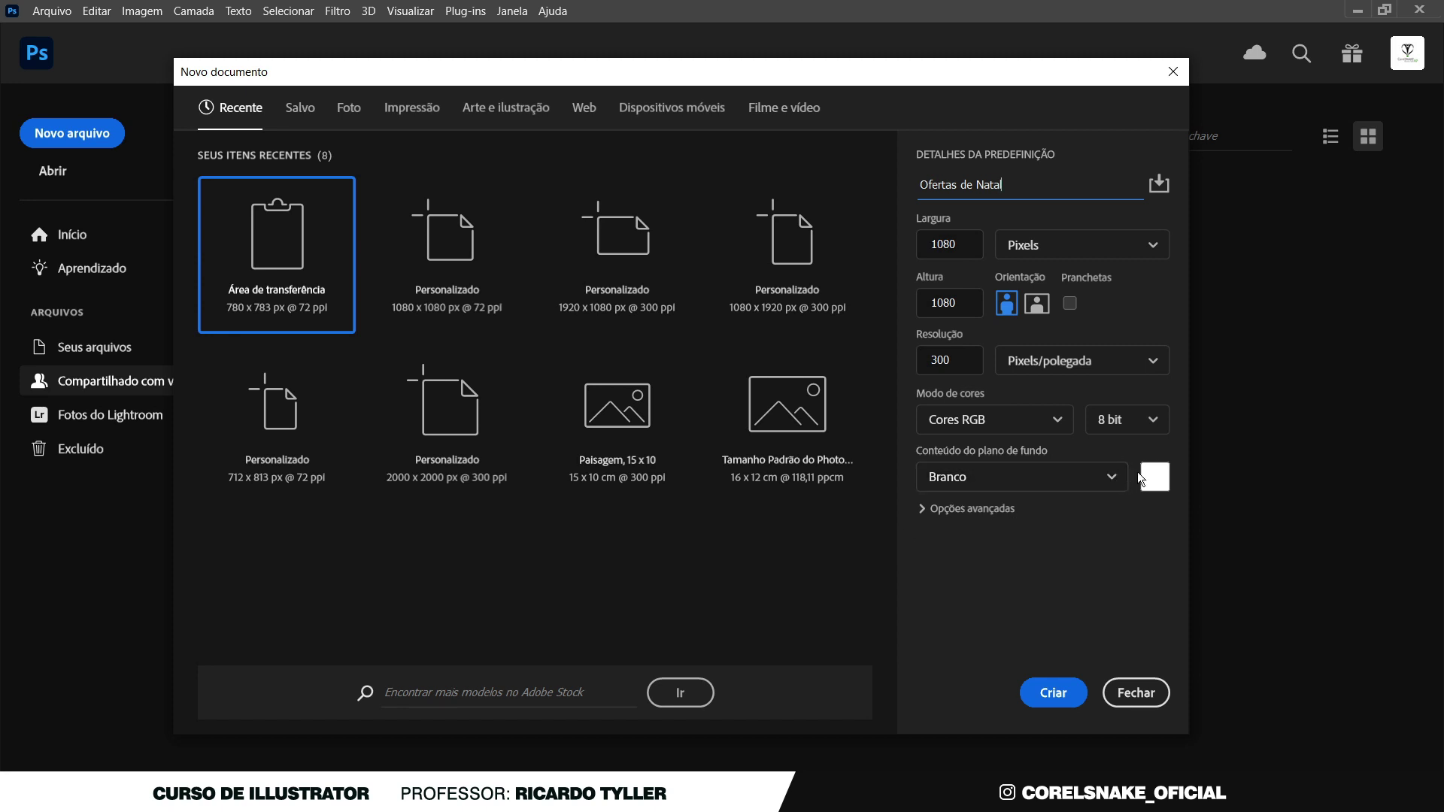
pyautogui.click(1062, 695)
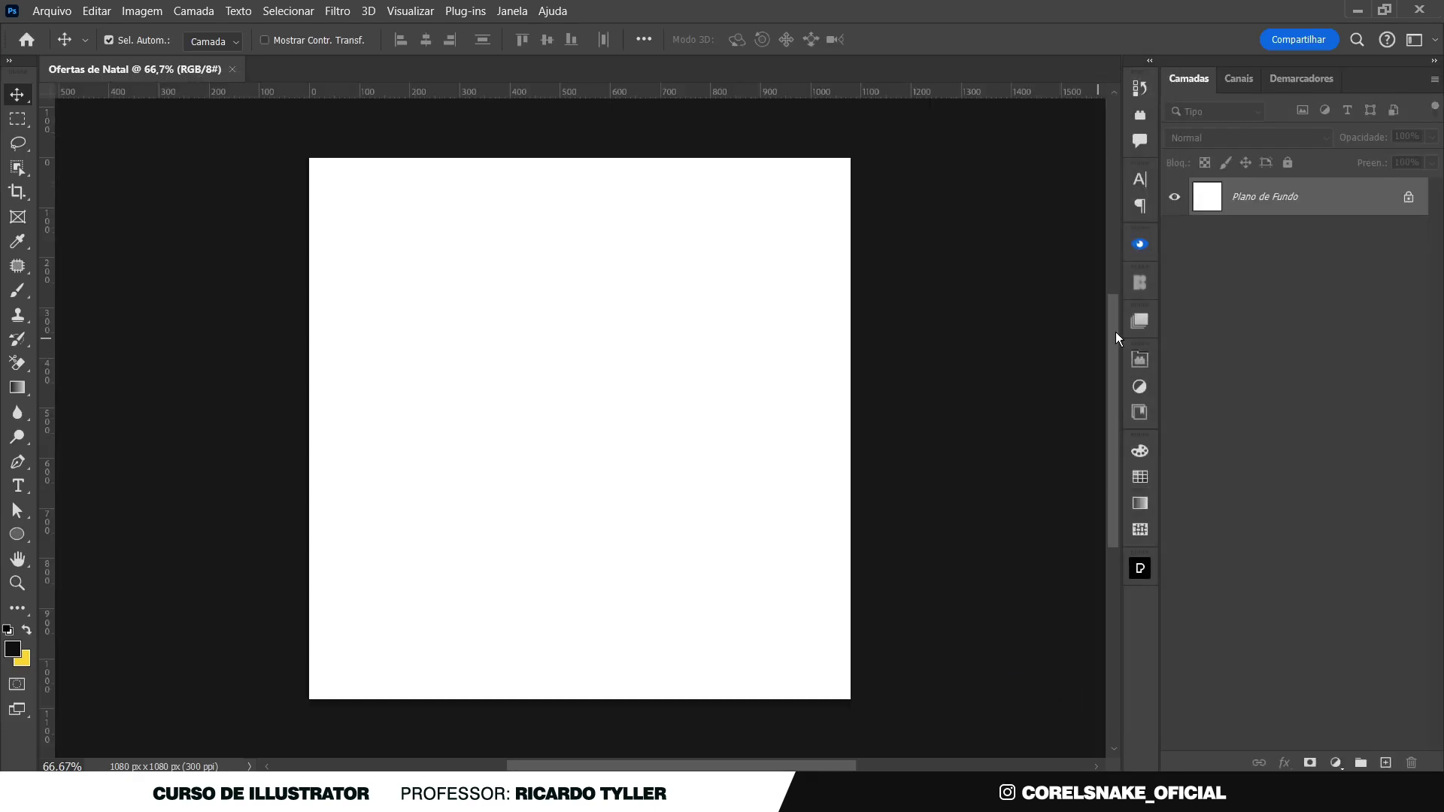
# Unlock the background into the editable layer Camada 0
pyautogui.click(1410, 197)
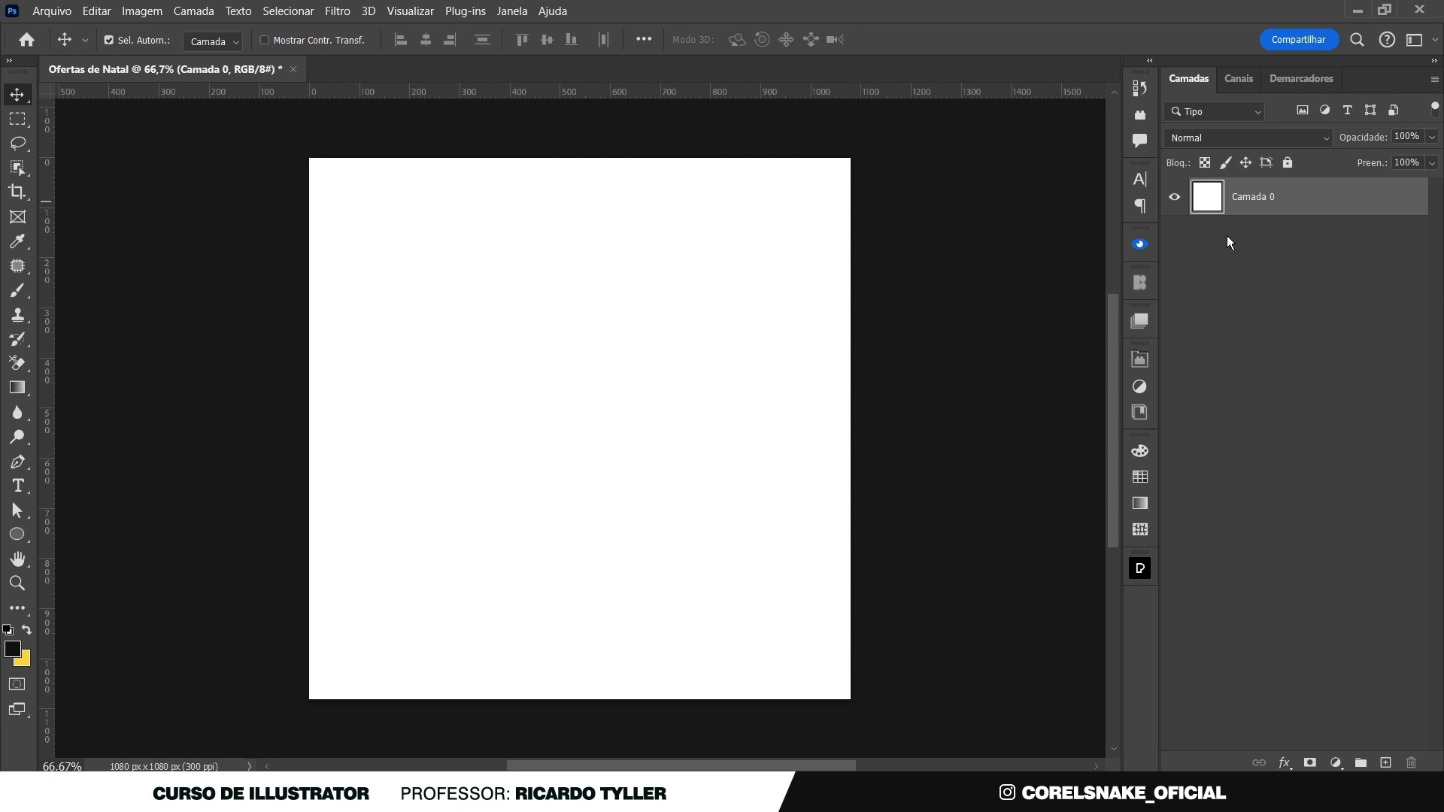
pyautogui.click(1177, 201)
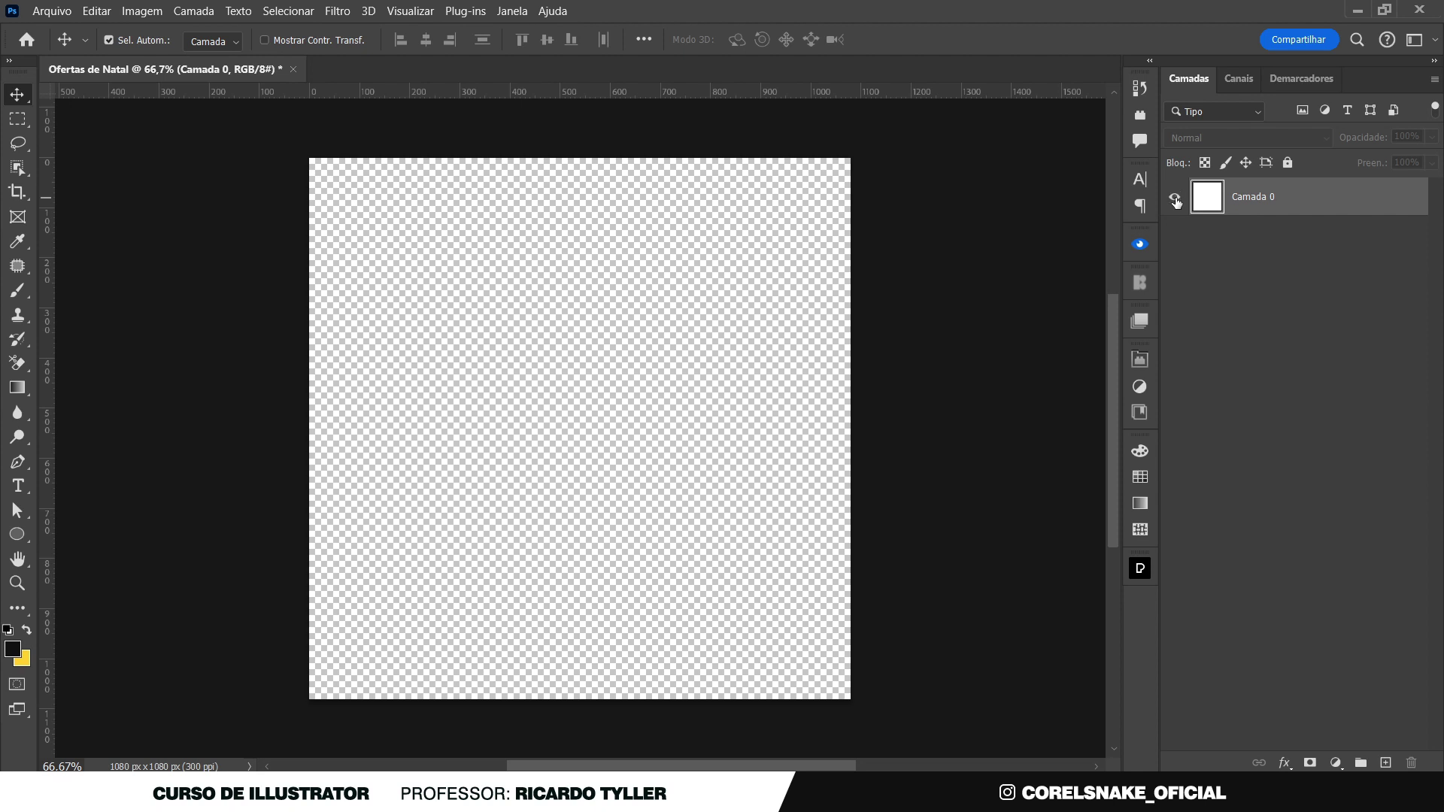
pyautogui.click(1176, 199)
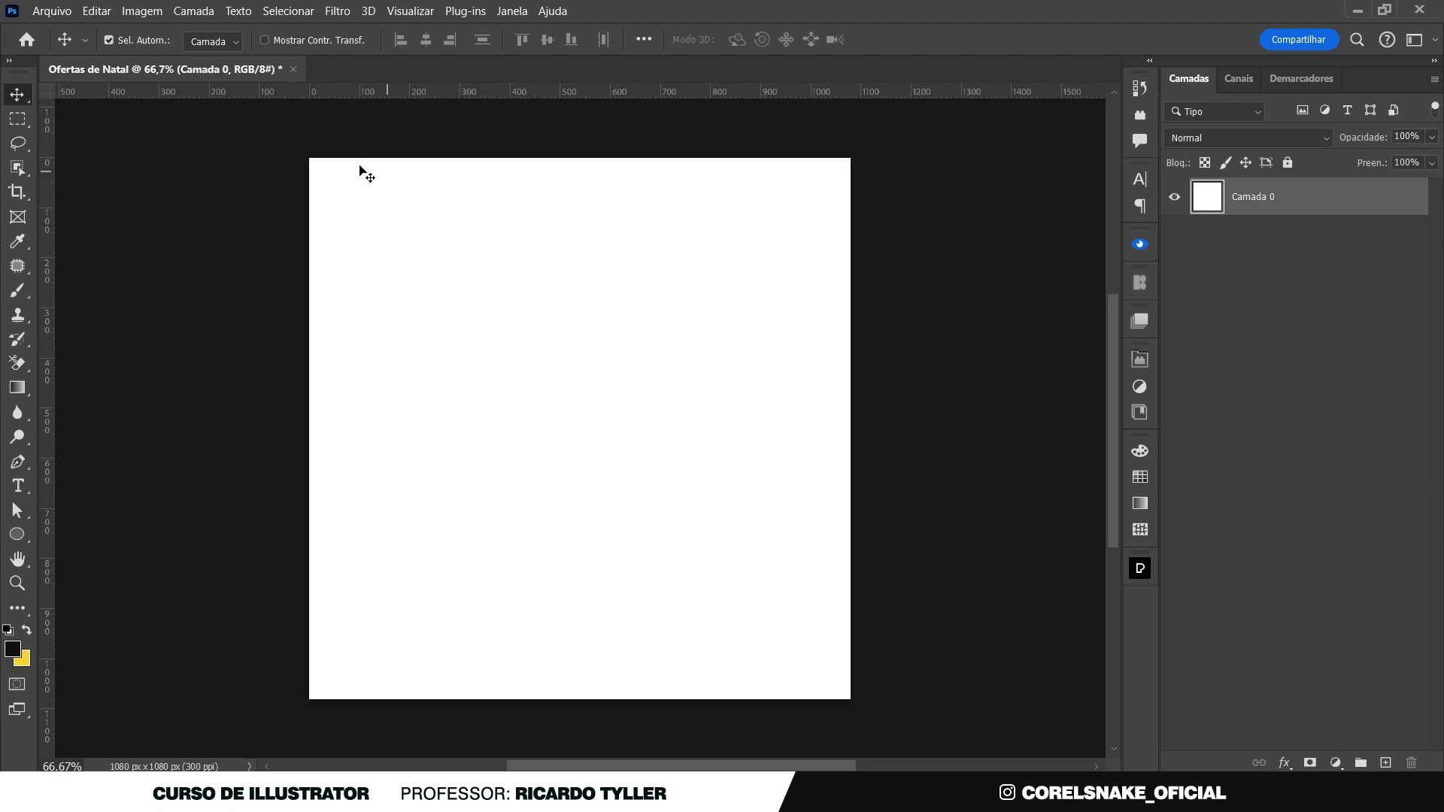
# Add horizontal and vertical guides crossing at the canvas centre, then hide the rulers
pyautogui.moveTo(574, 92); pyautogui.dragTo(584, 429)
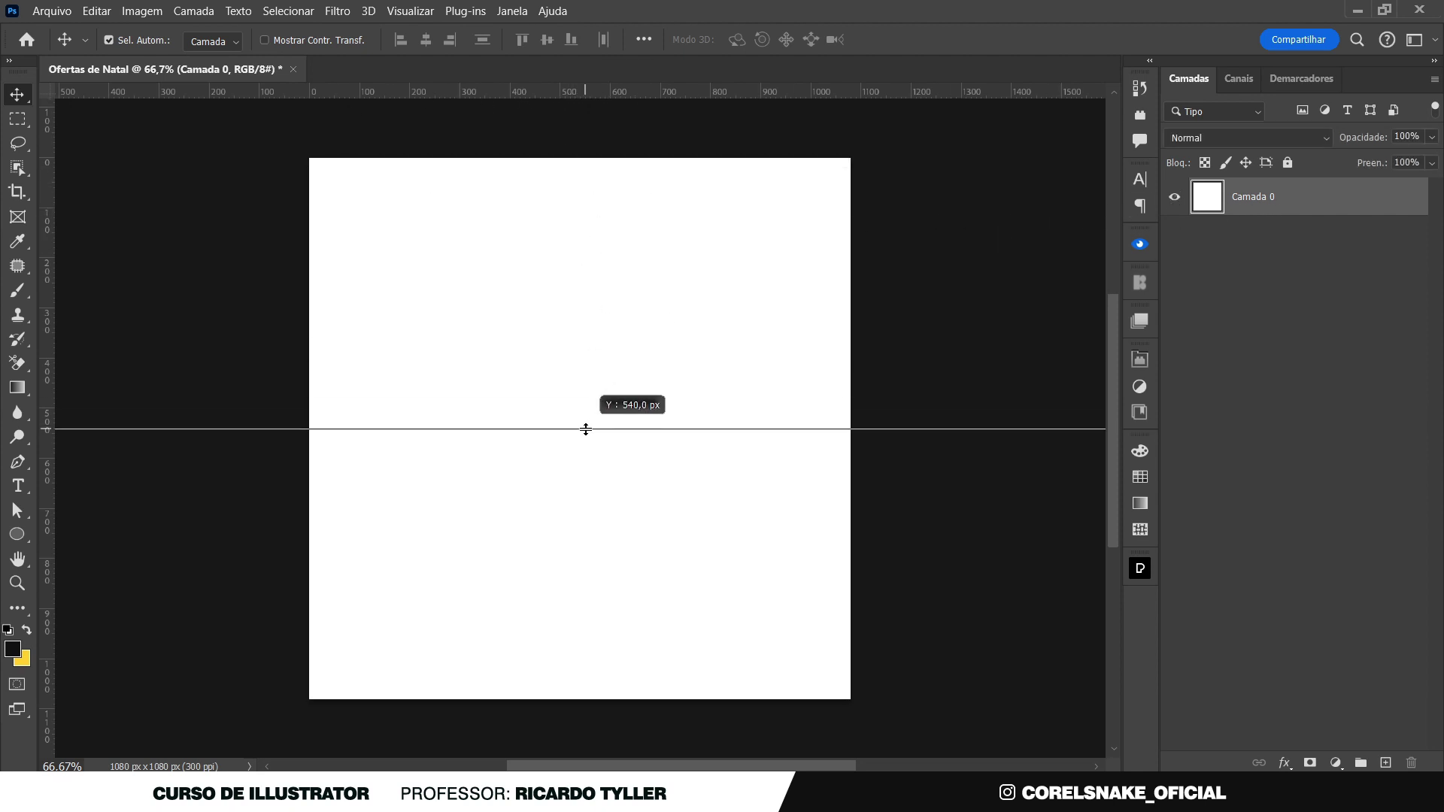
pyautogui.moveTo(45, 302); pyautogui.dragTo(600, 432)
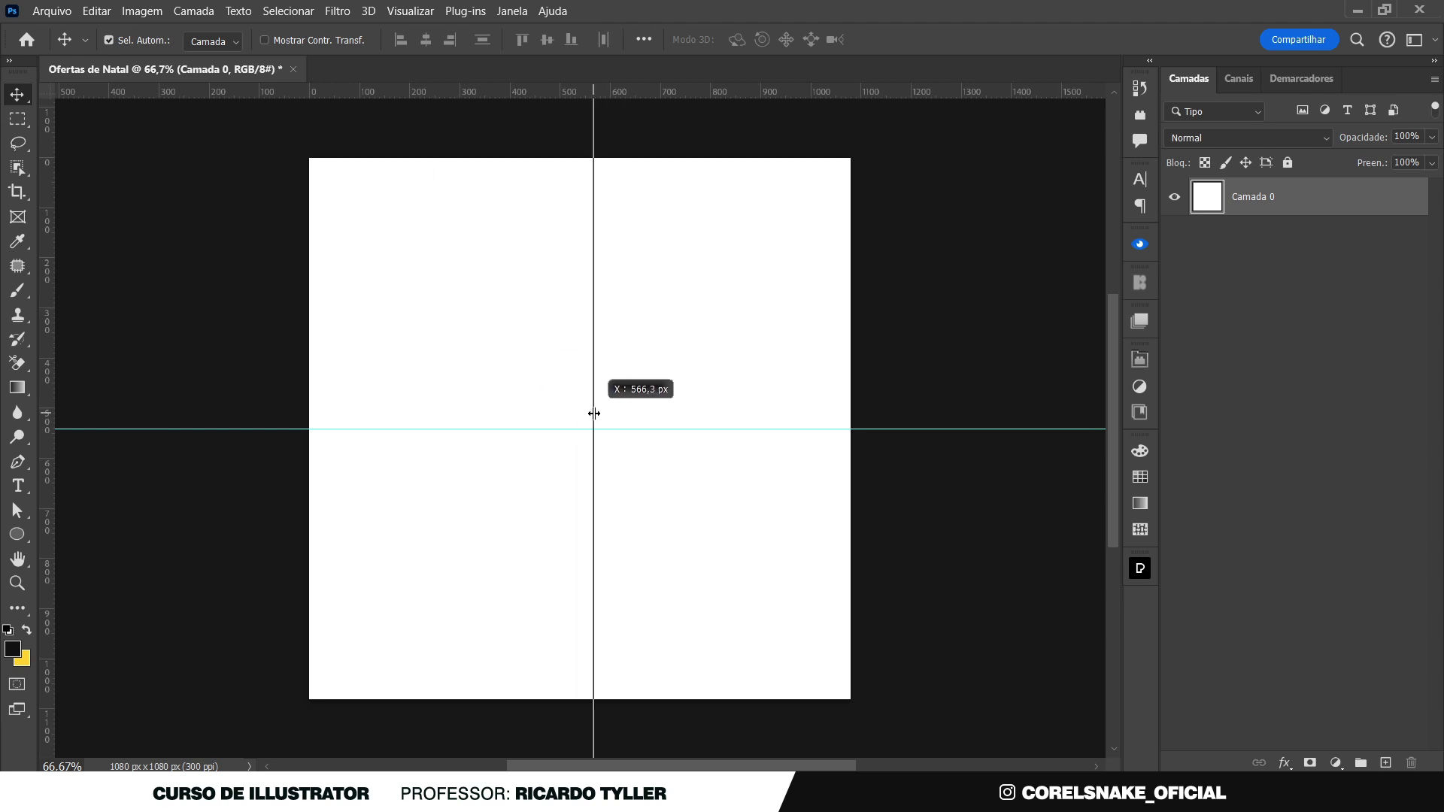
pyautogui.moveTo(600, 432); pyautogui.dragTo(580, 429)
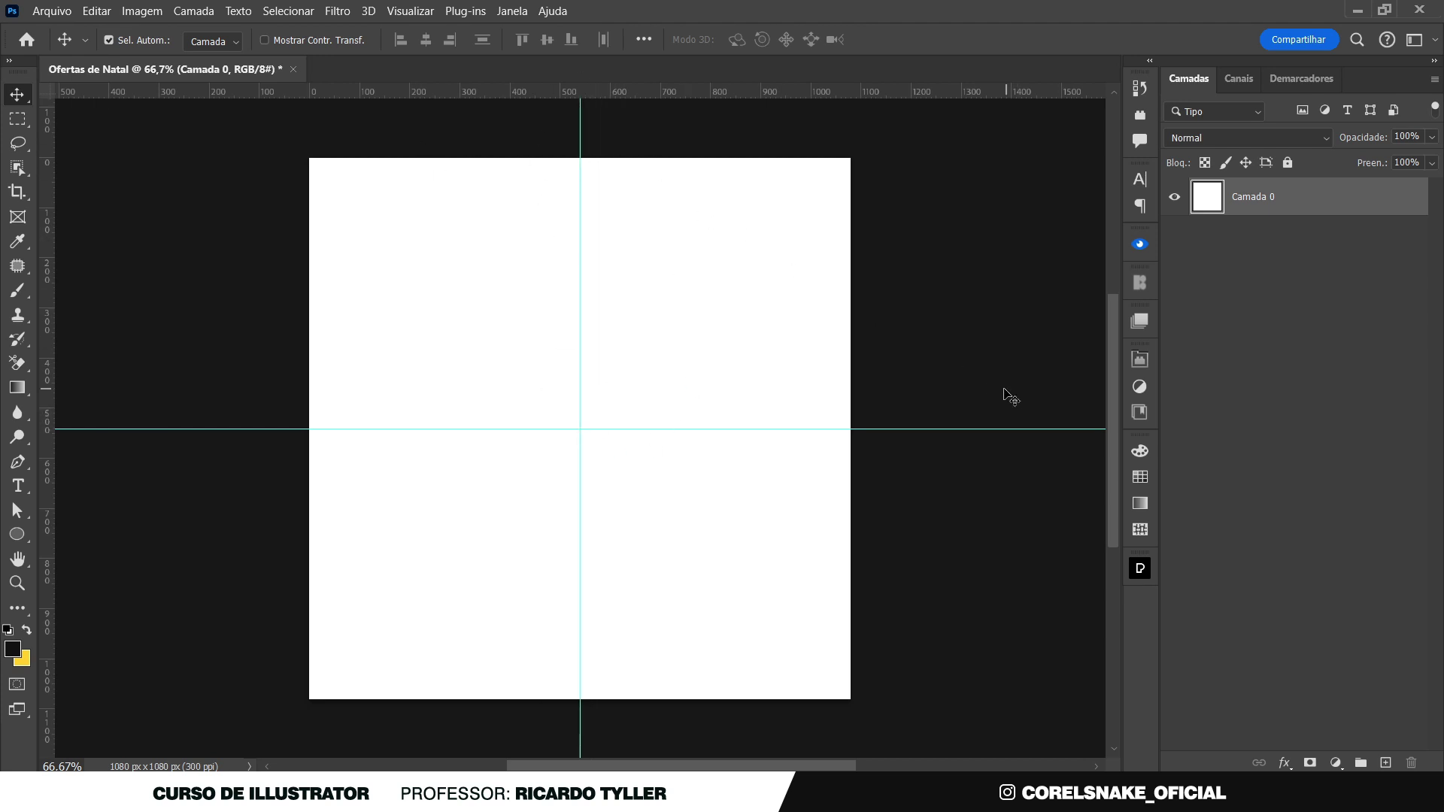
pyautogui.press('ctrl')
pyautogui.hotkey('ctrl', 'r')
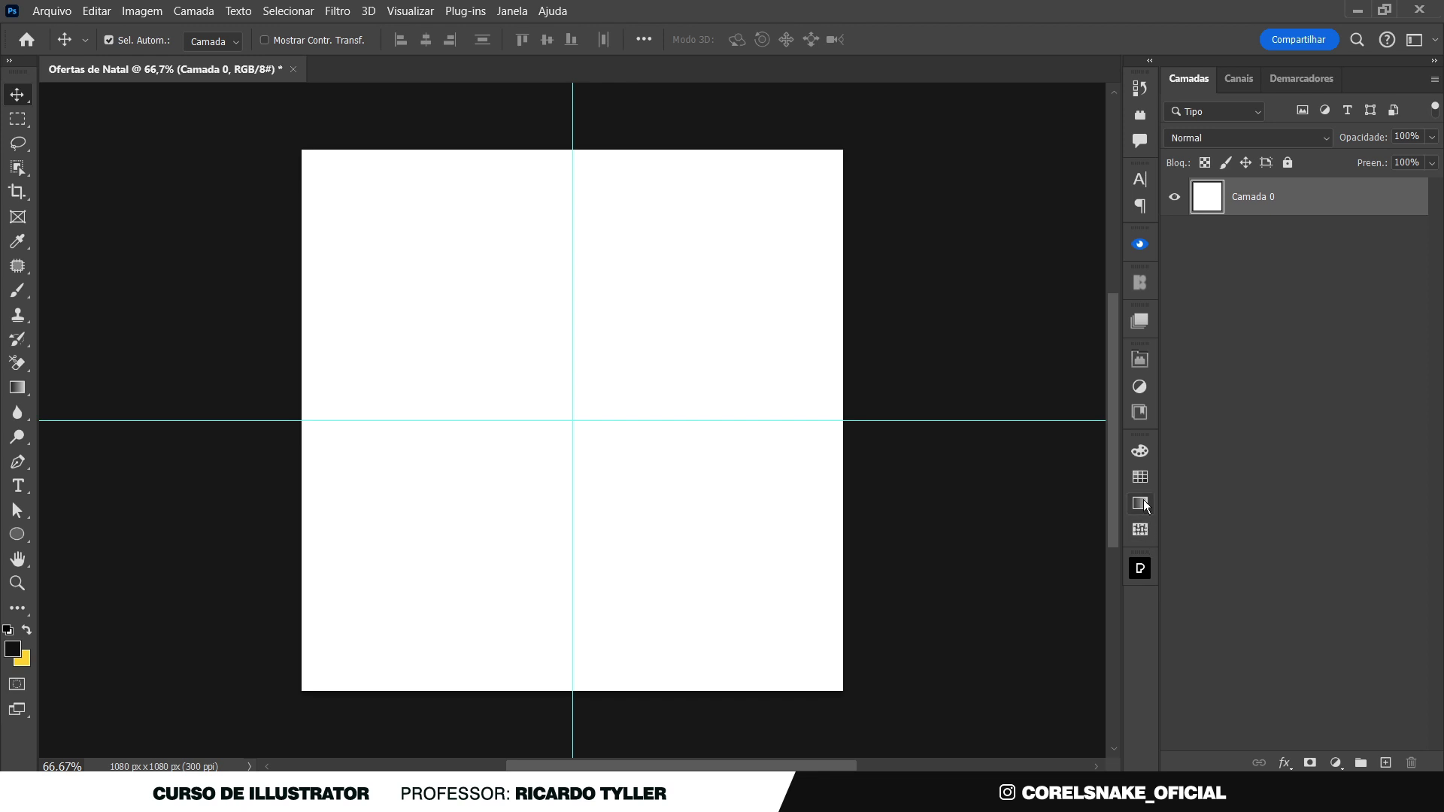
pyautogui.click(1140, 412)
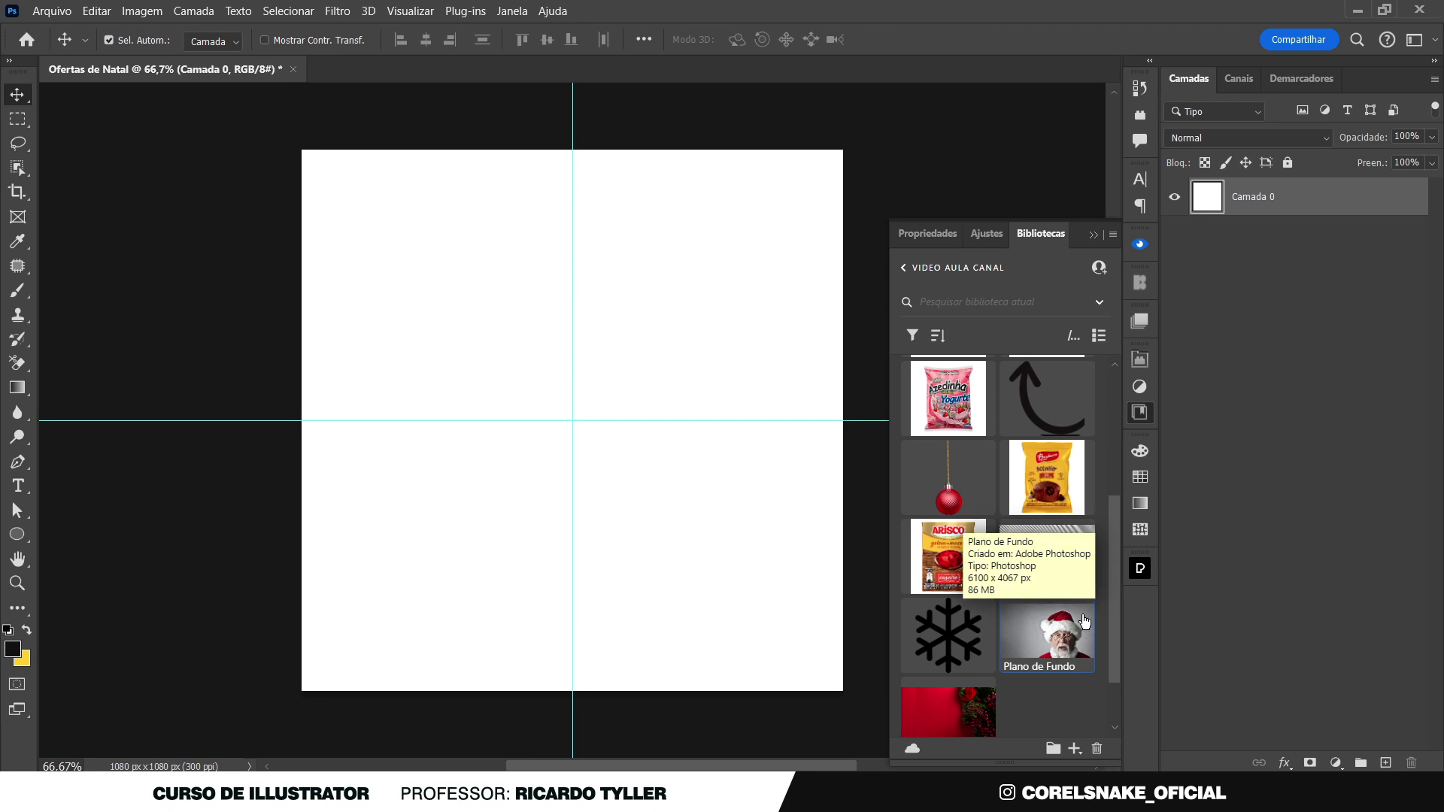
# Place the Santa photo from the library onto the canvas
pyautogui.moveTo(1042, 626)
pyautogui.mouseDown()
pyautogui.moveTo(669, 497)
pyautogui.moveTo(560, 337)
pyautogui.mouseUp()
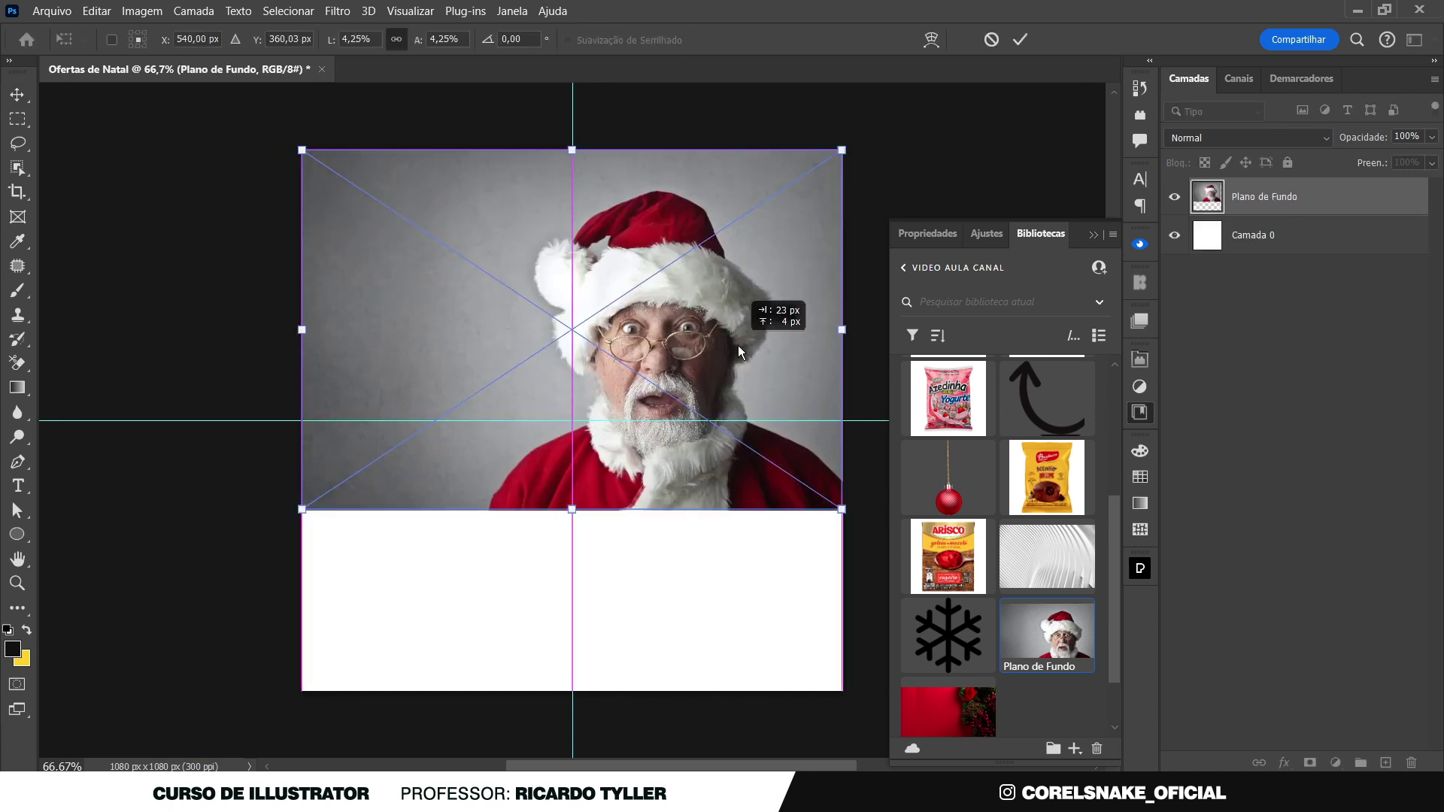
pyautogui.press('Return')
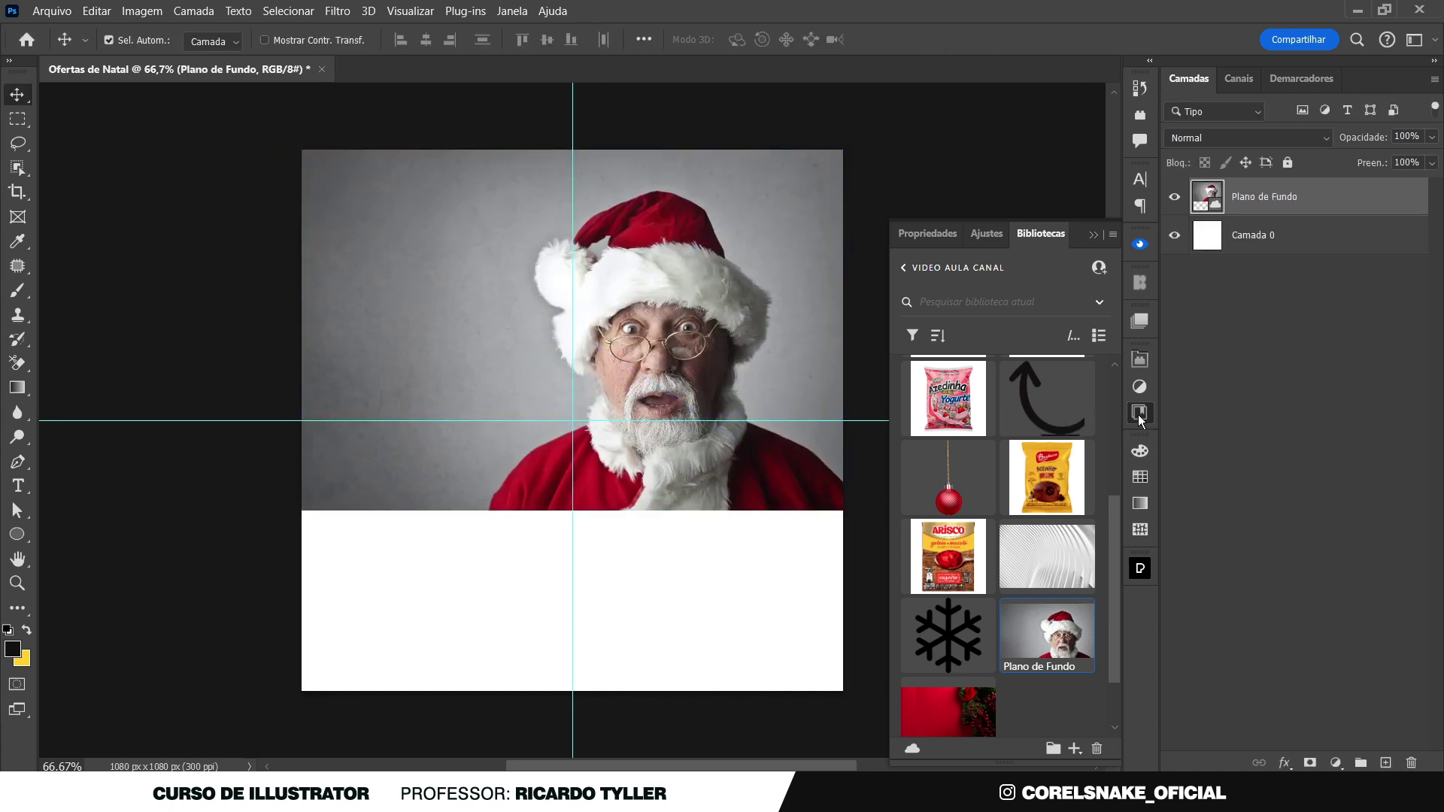
pyautogui.click(1140, 413)
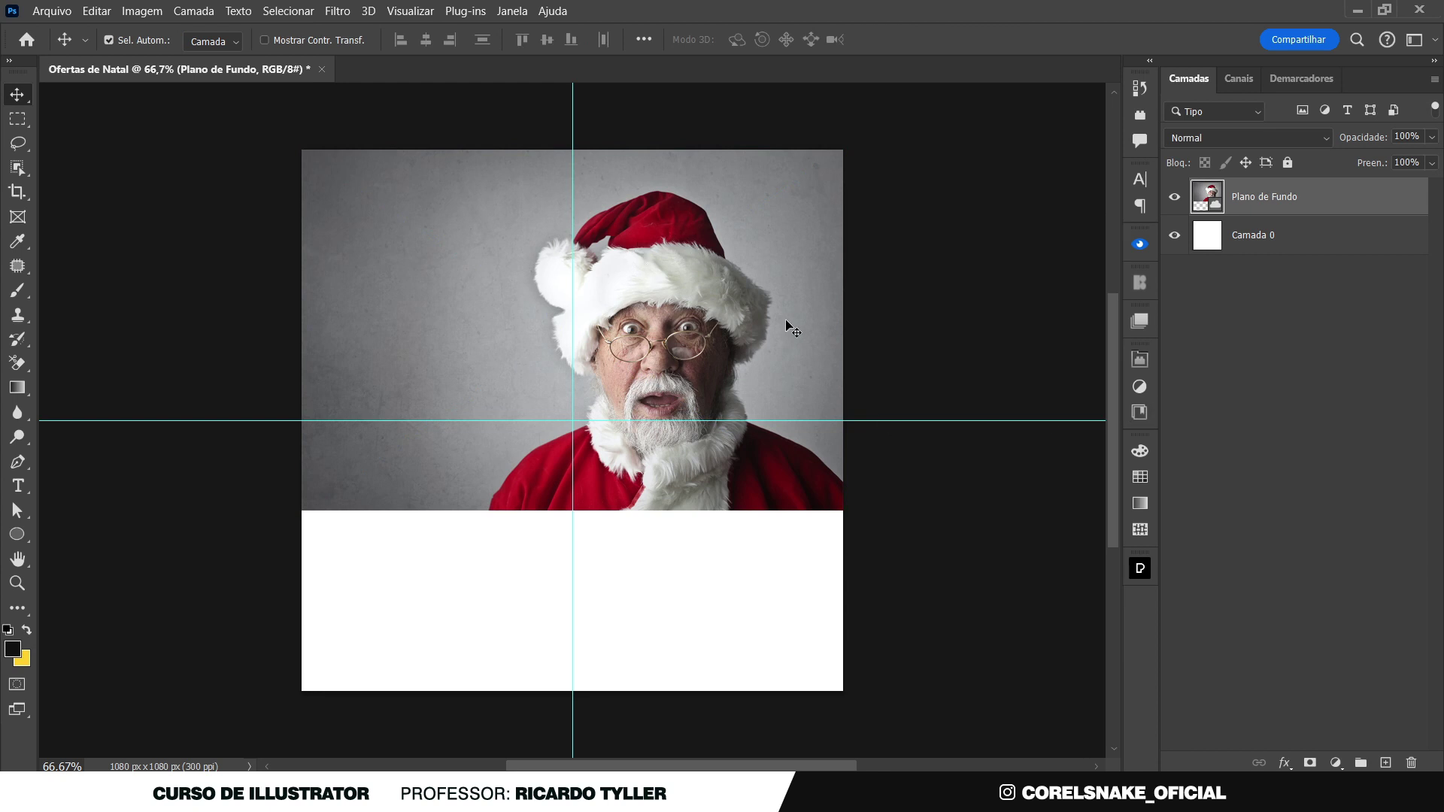
# Hide the Santa photo layer and delete the white Camada 0 layer
pyautogui.click(1175, 197)
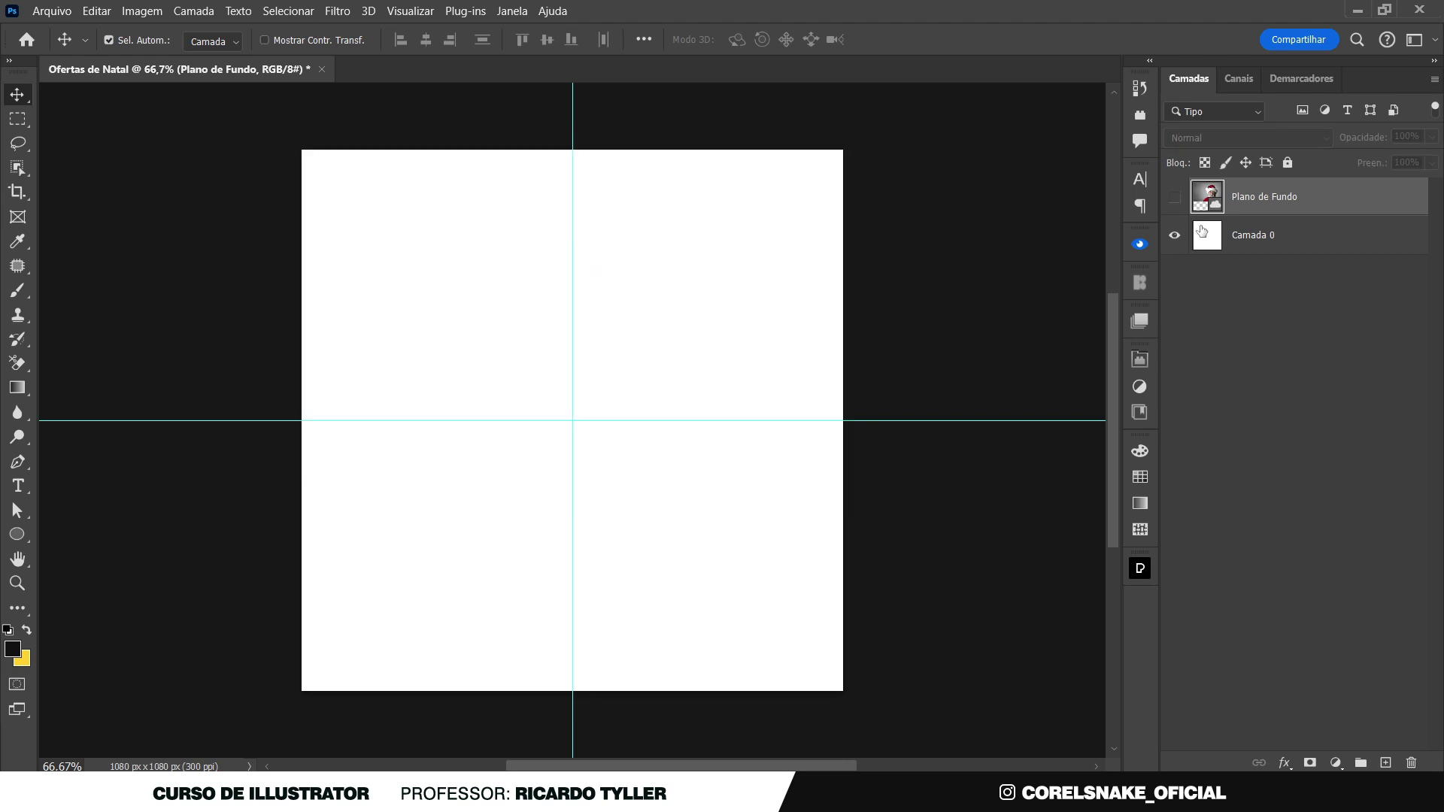
pyautogui.click(1307, 234)
pyautogui.press('Delete')
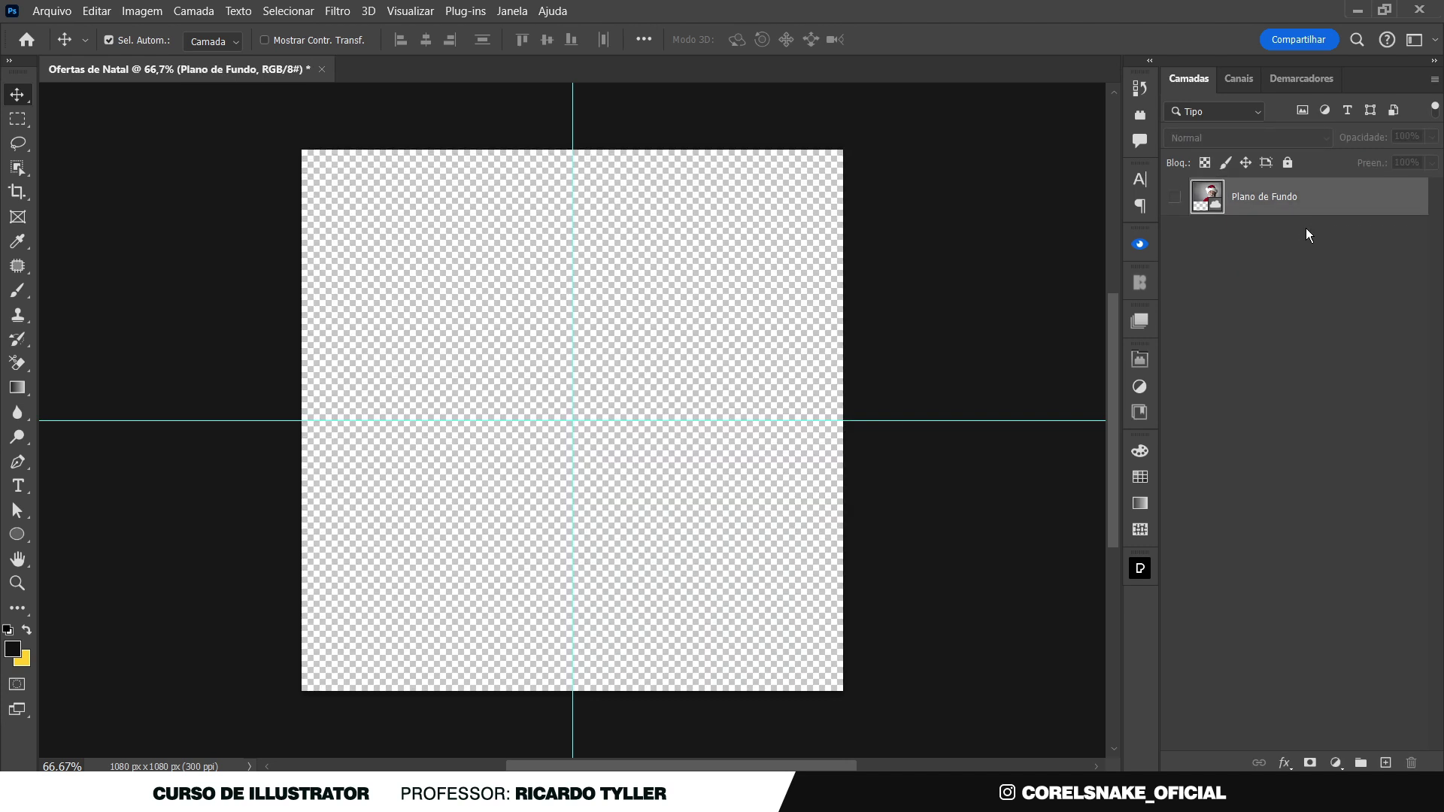
pyautogui.click(1140, 412)
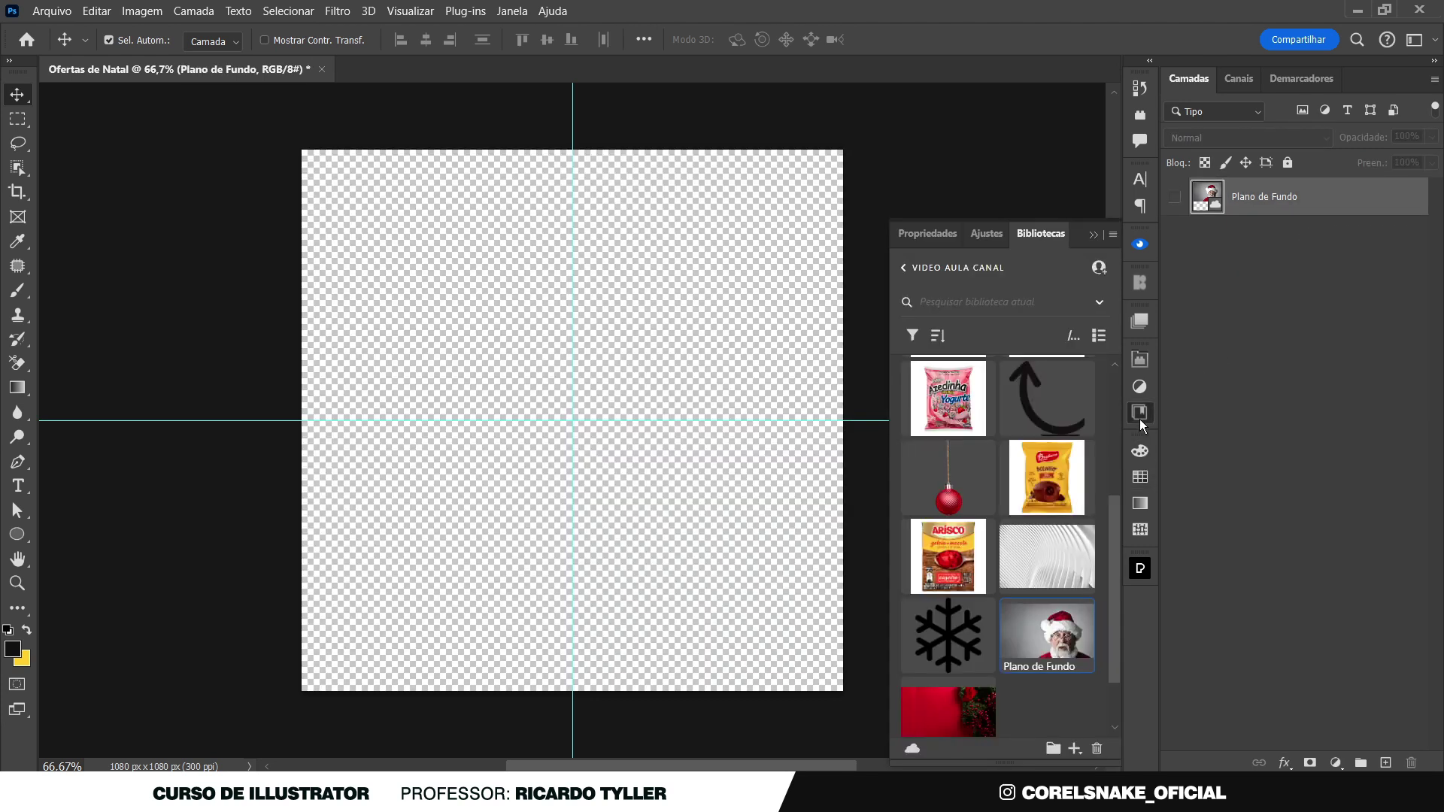
# Place the red berry-wreath photo, enlarge it to about 333%, and move it to the canvas top
pyautogui.moveTo(957, 705); pyautogui.dragTo(598, 308)
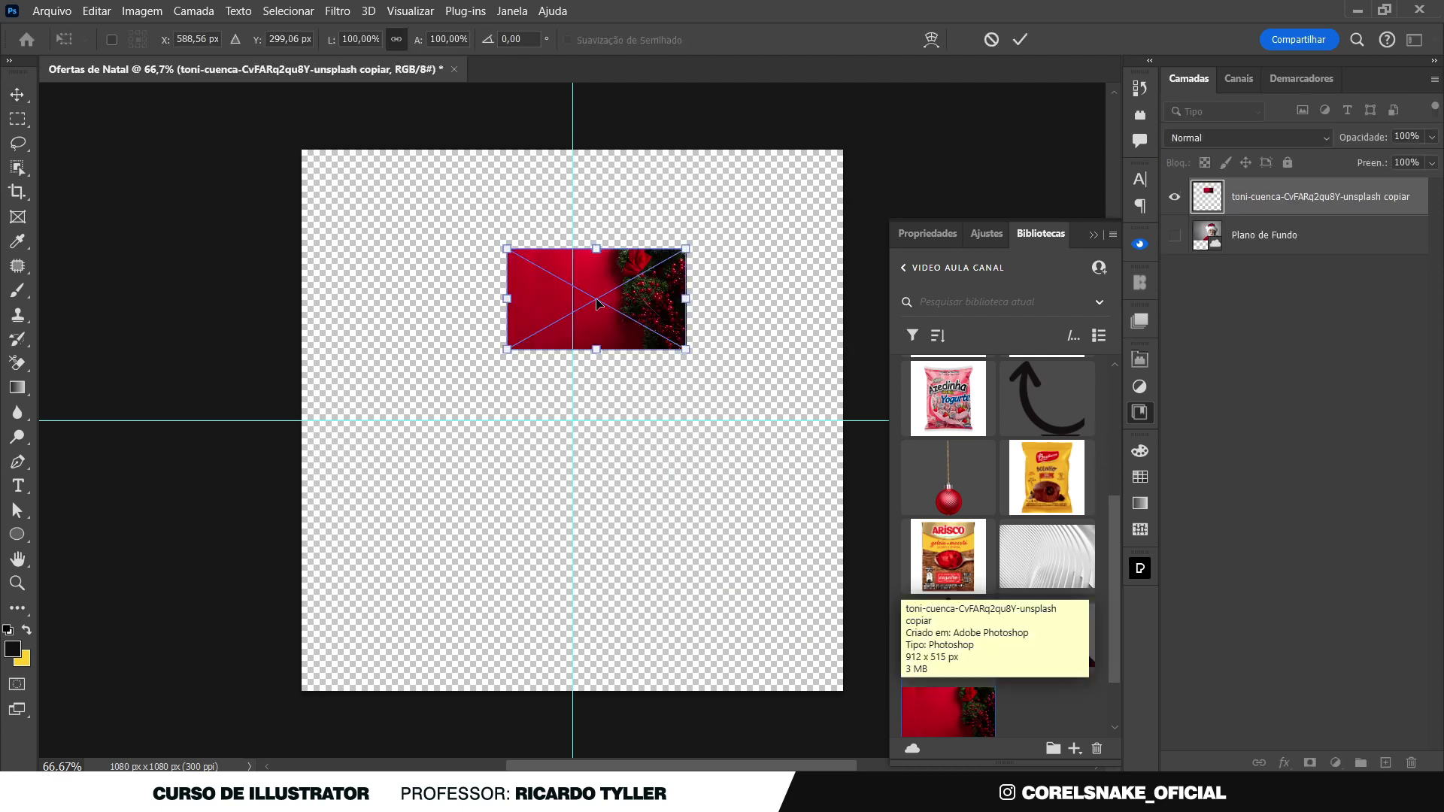
pyautogui.click(1141, 413)
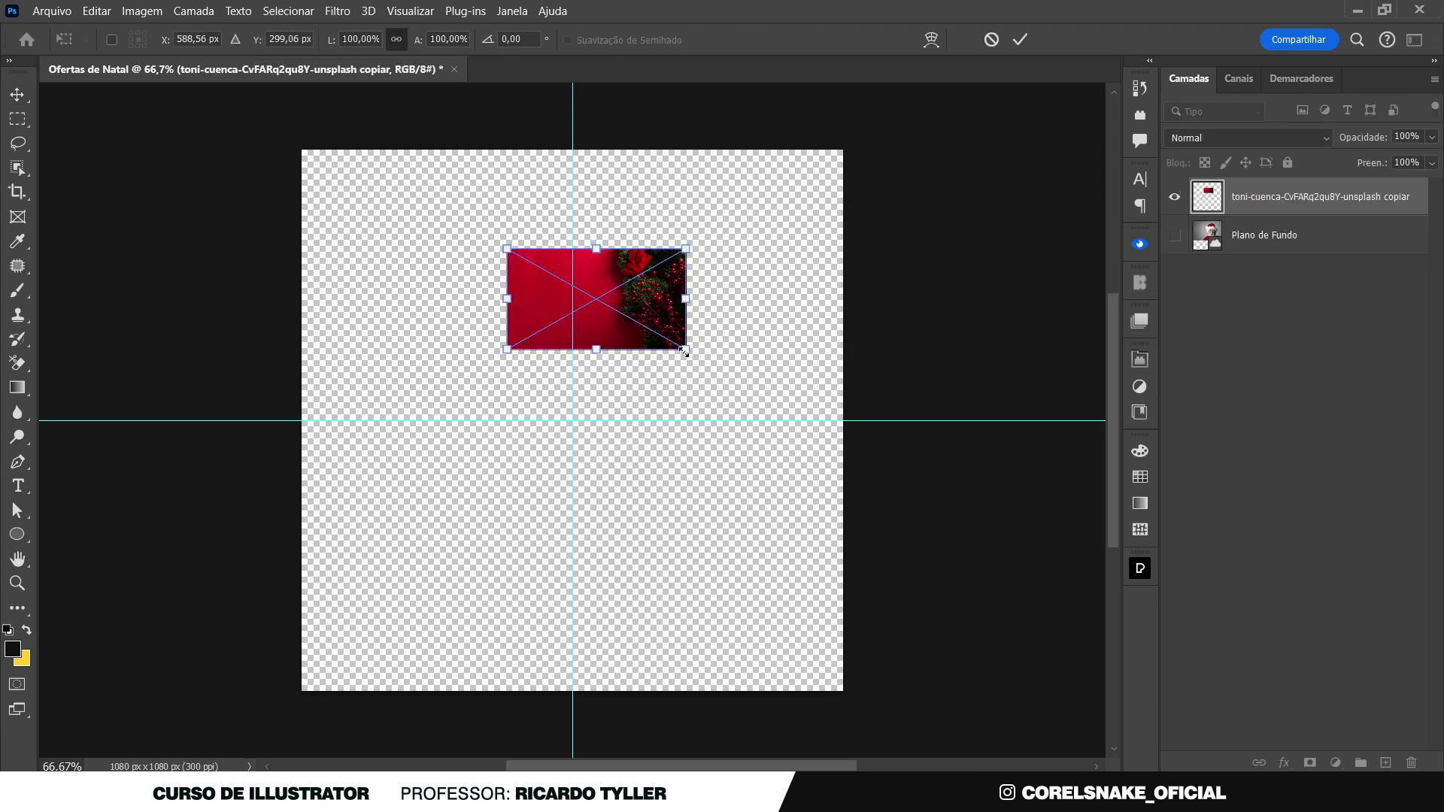
pyautogui.moveTo(684, 351); pyautogui.dragTo(897, 471)
pyautogui.moveTo(779, 301); pyautogui.dragTo(755, 306)
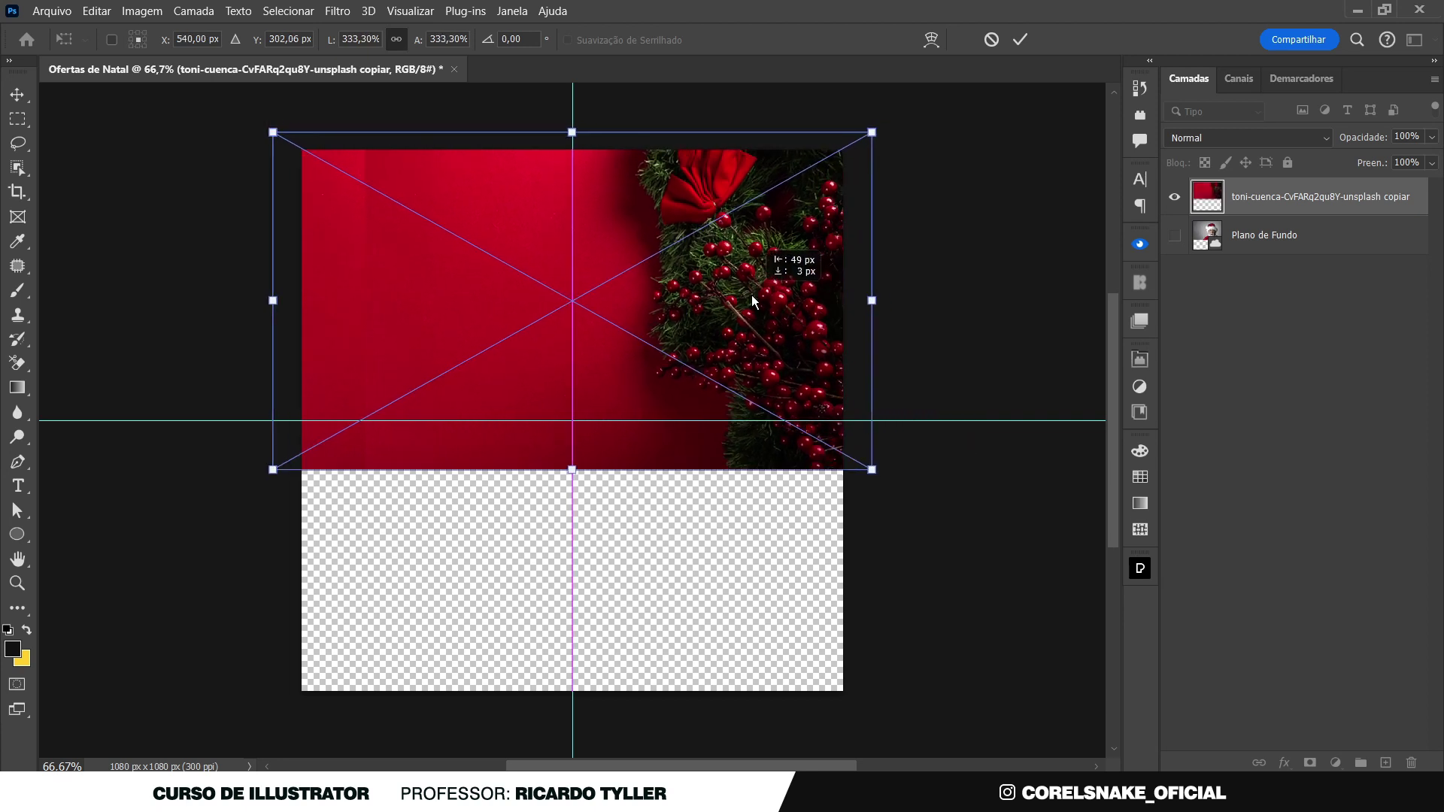
pyautogui.press('Return')
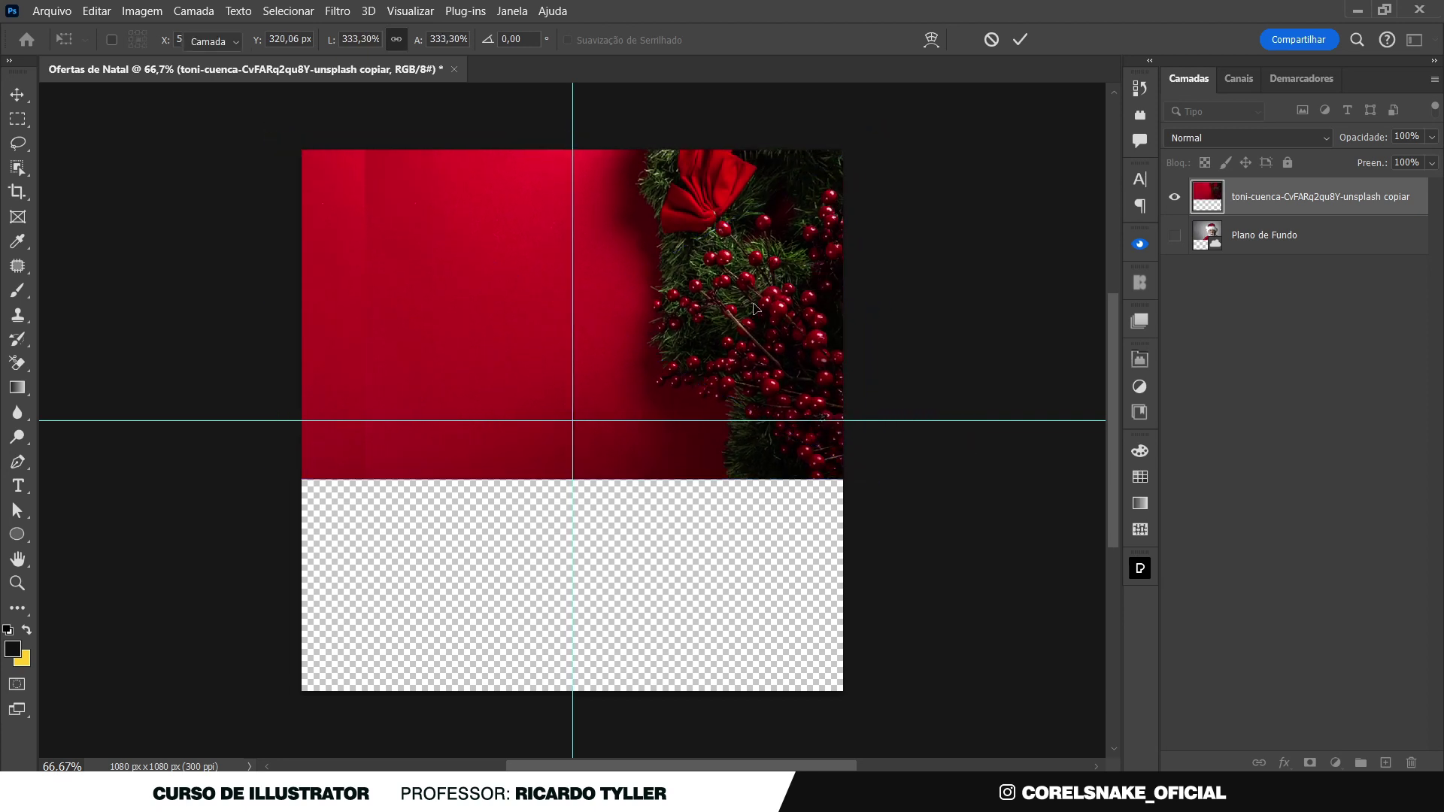
pyautogui.moveTo(753, 272); pyautogui.dragTo(751, 181)
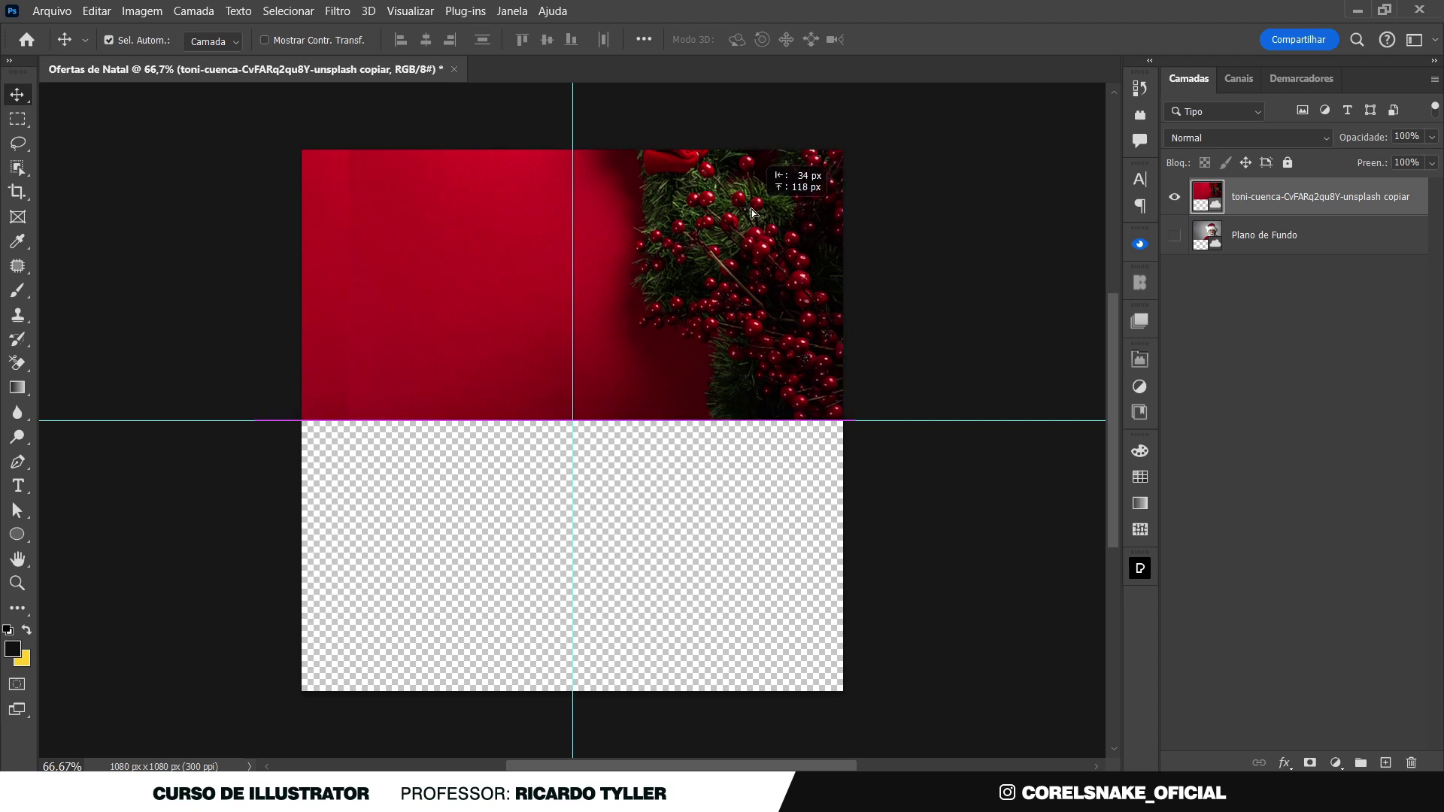
pyautogui.click(722, 499)
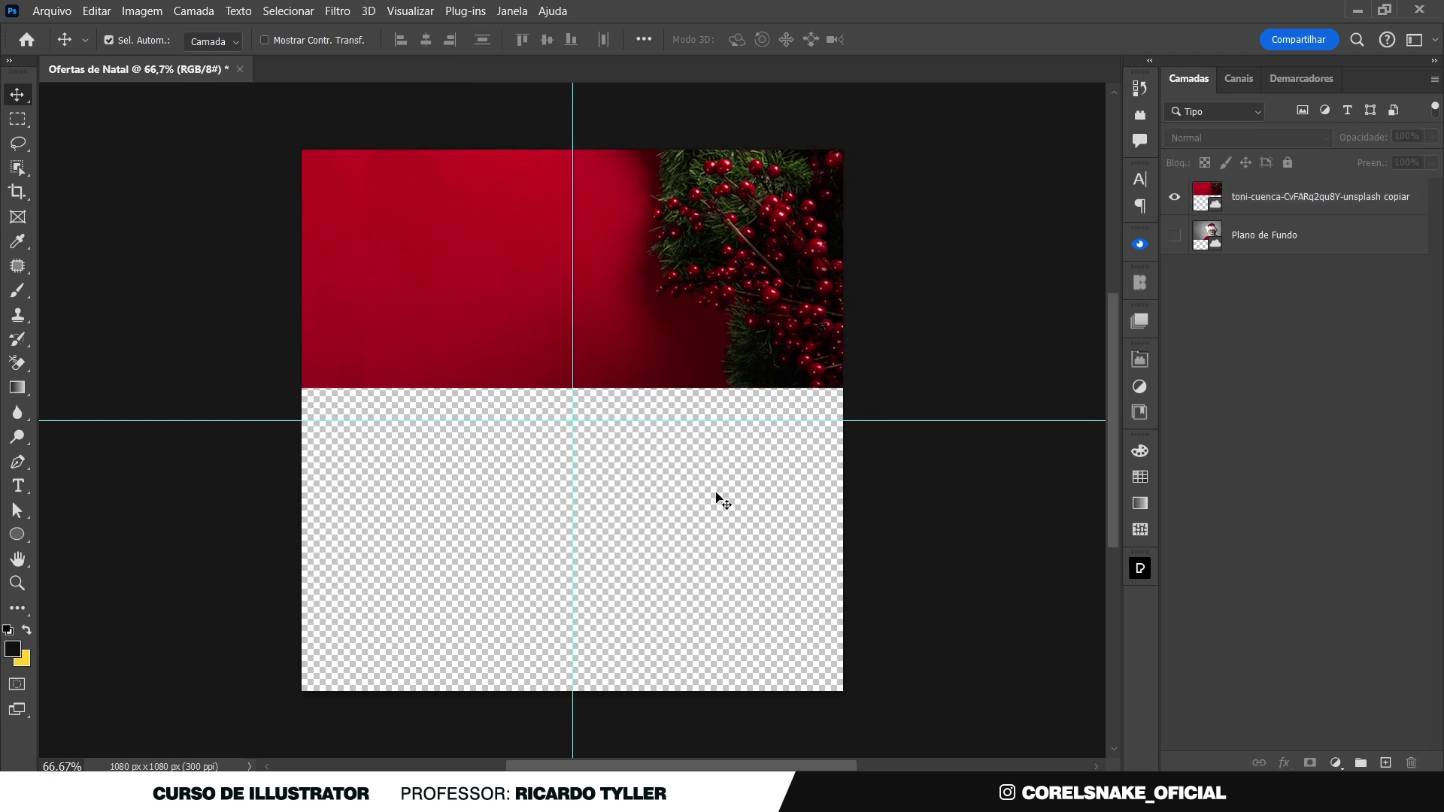
pyautogui.click(1286, 247)
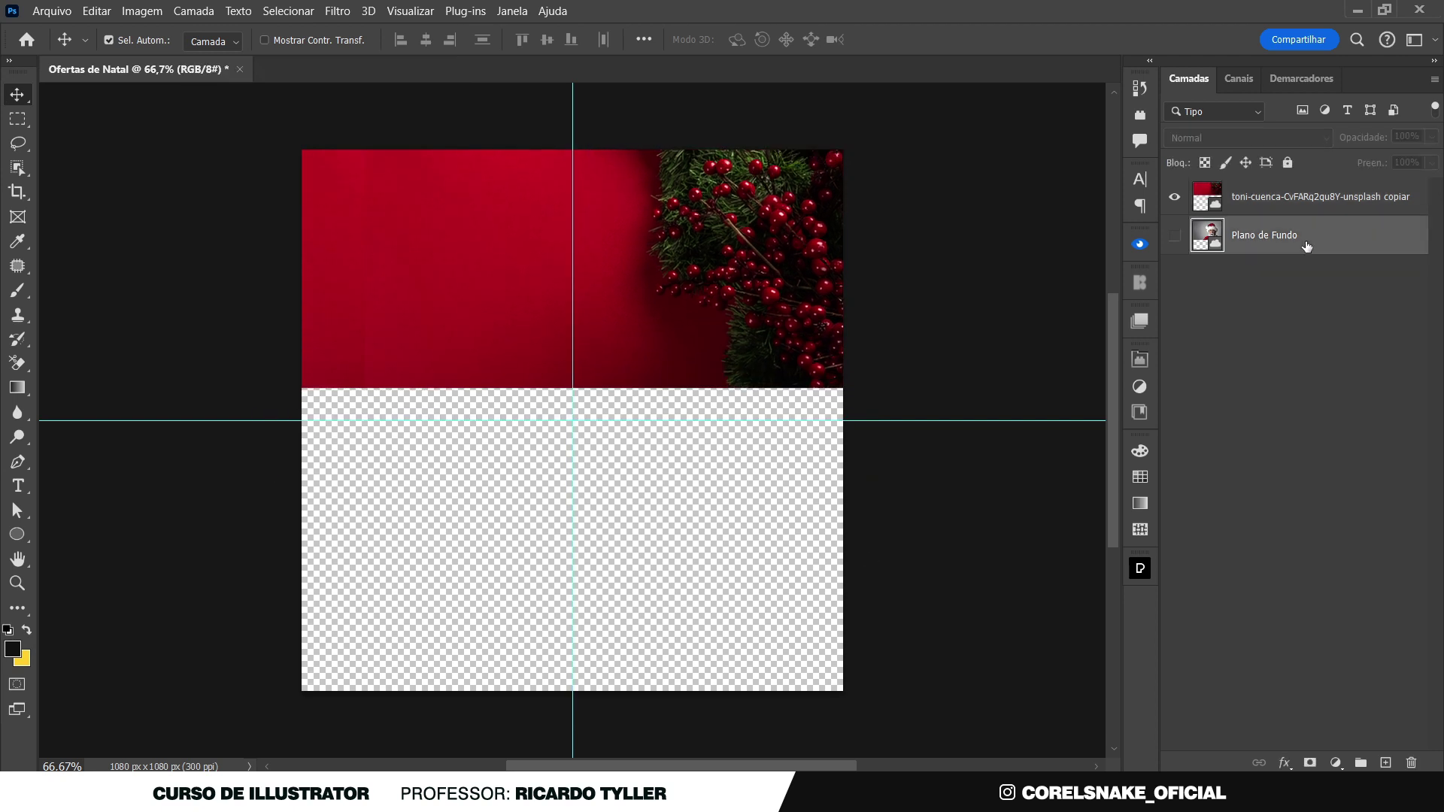
pyautogui.click(1336, 763)
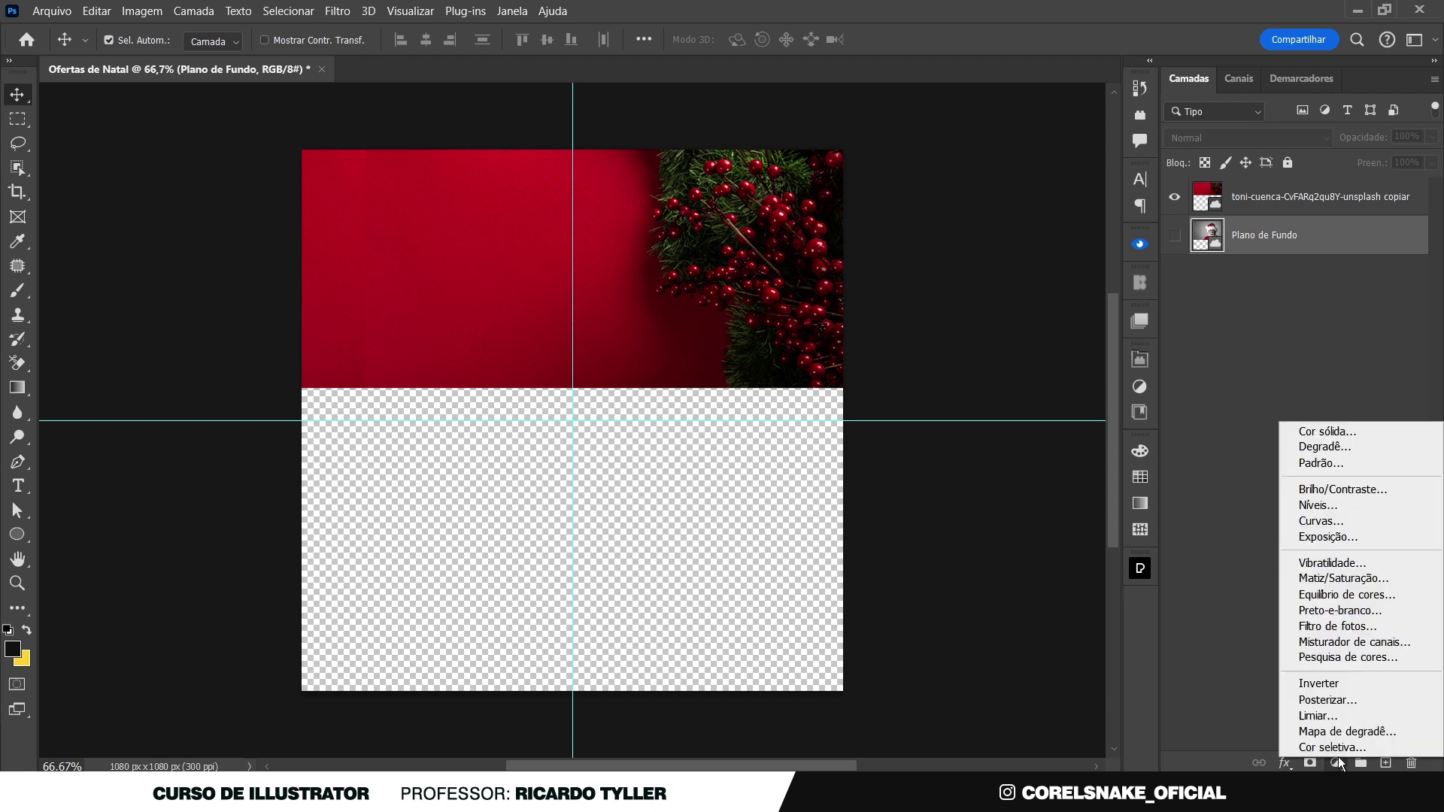
# Add a dark red Cor sólida fill layer sampled from the photo, then mask the berry layer
pyautogui.click(1340, 433)
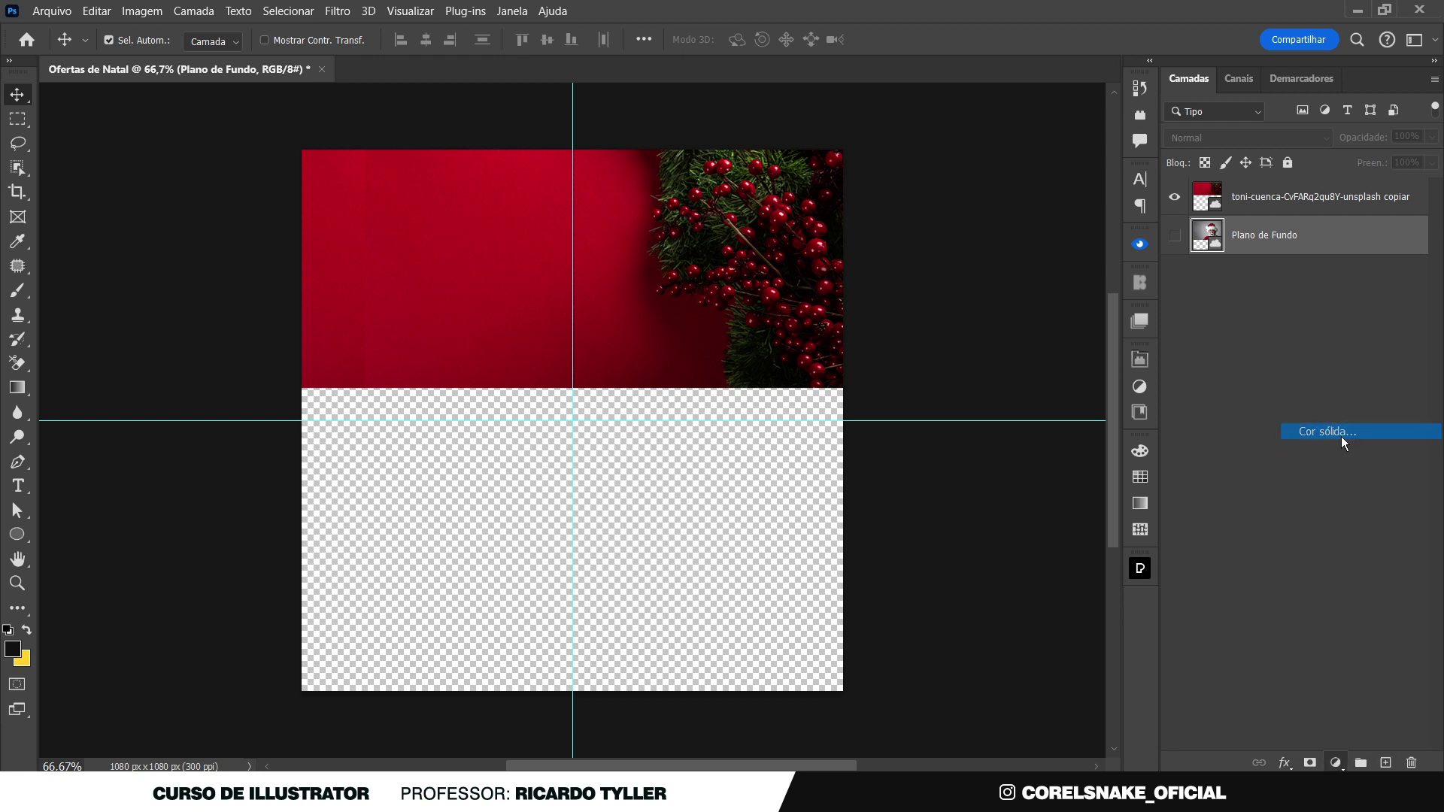
pyautogui.click(559, 367)
pyautogui.click(425, 373)
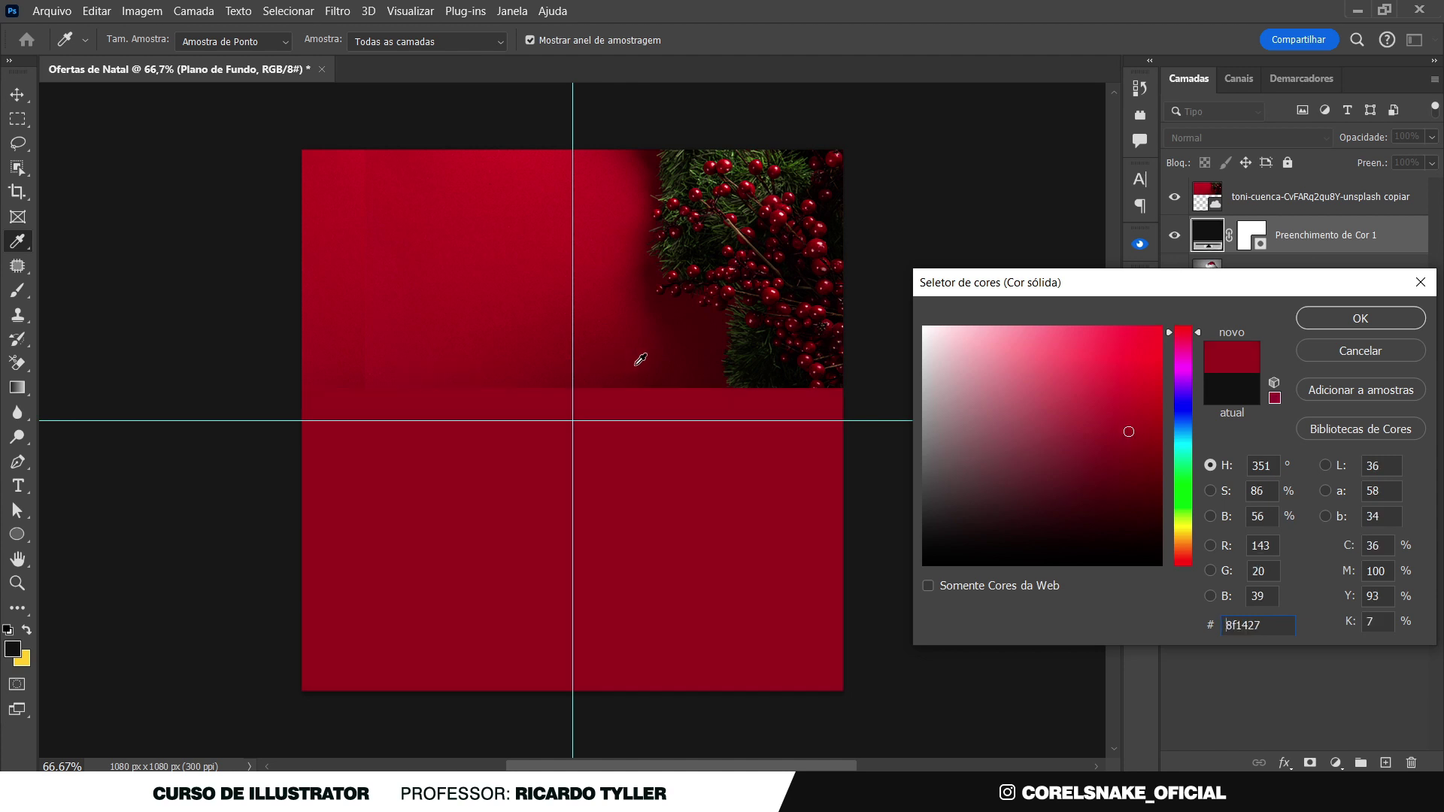
pyautogui.click(1359, 318)
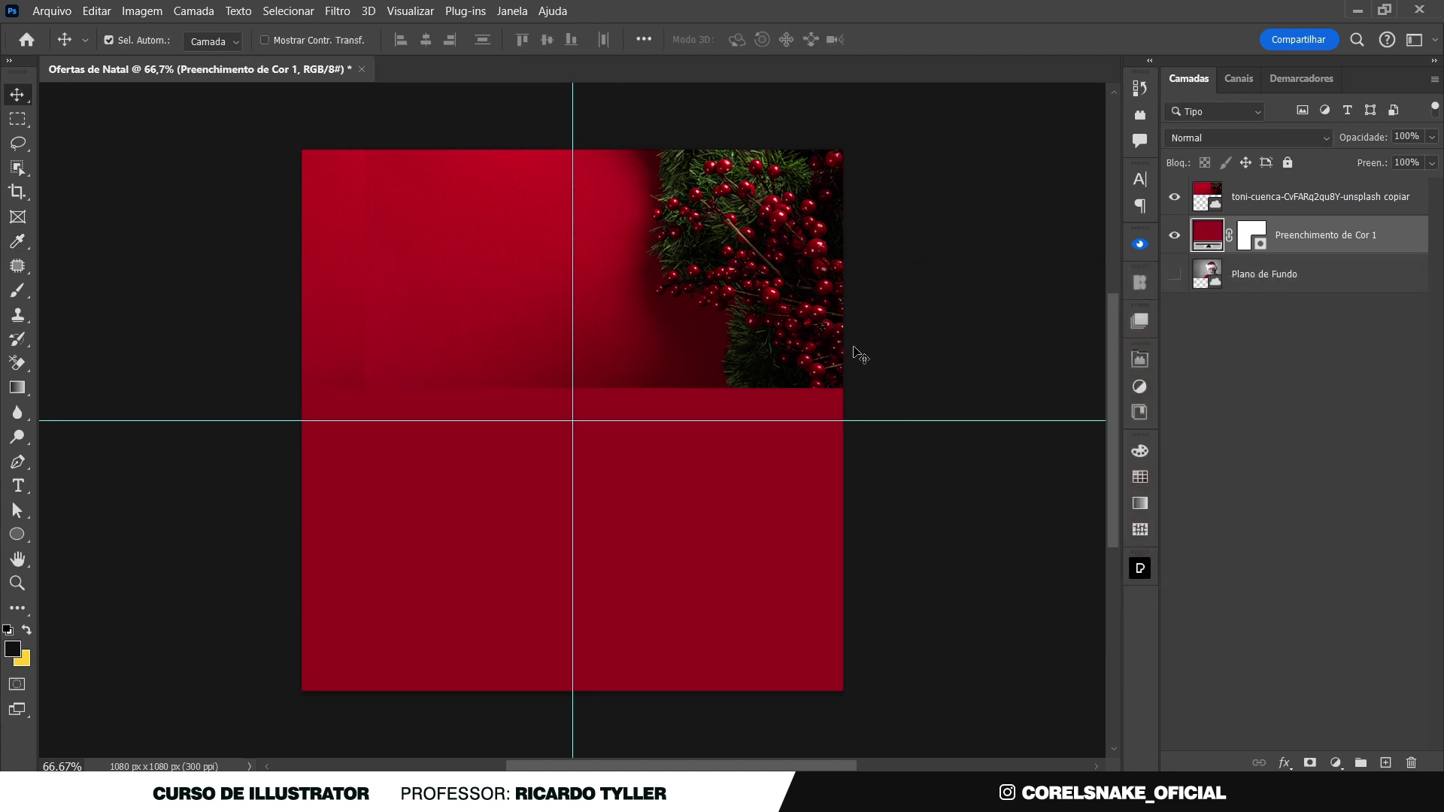
pyautogui.click(788, 350)
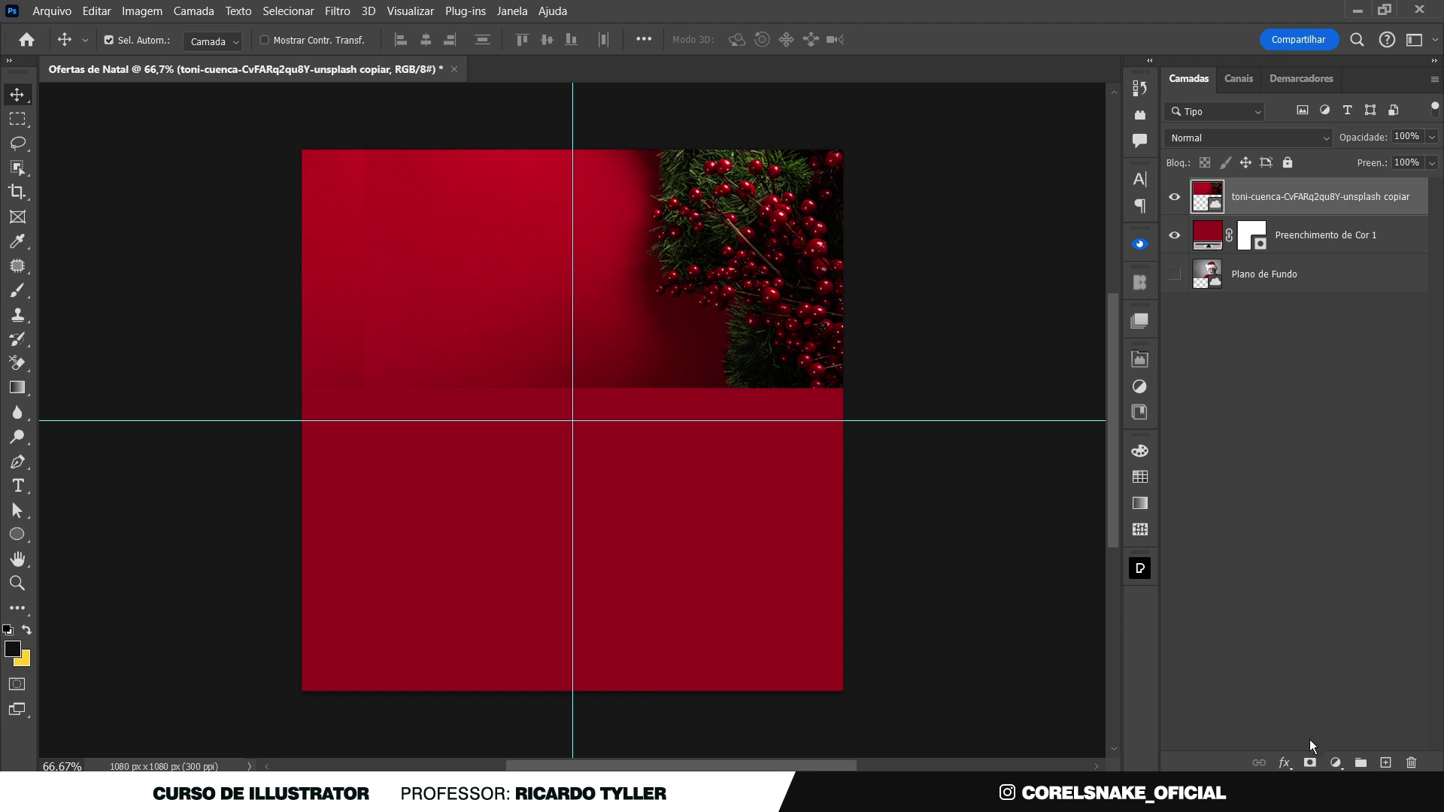
pyautogui.click(1310, 763)
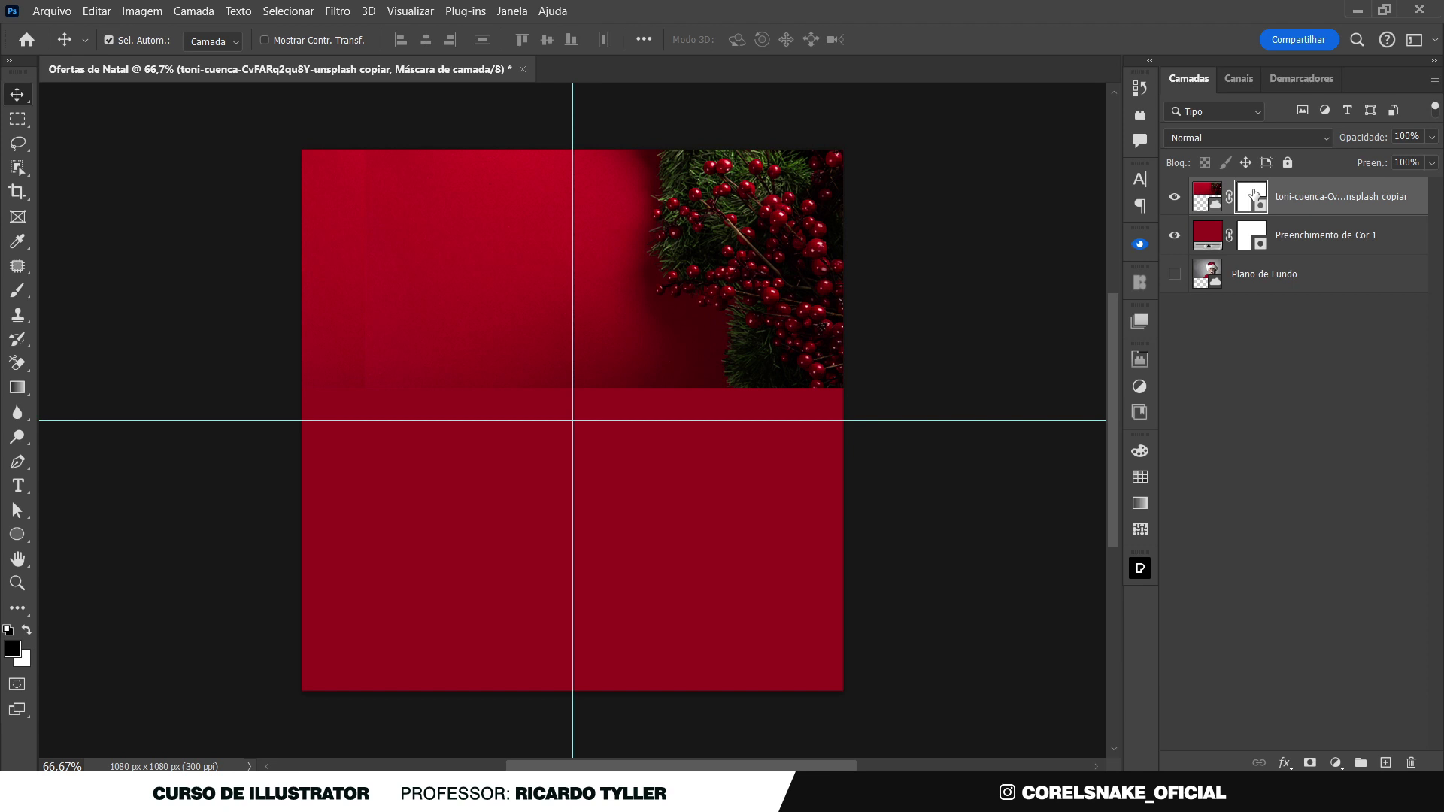
# Paint black on the berry mask with a 720 px soft brush to fade its lower edge
pyautogui.press('b')
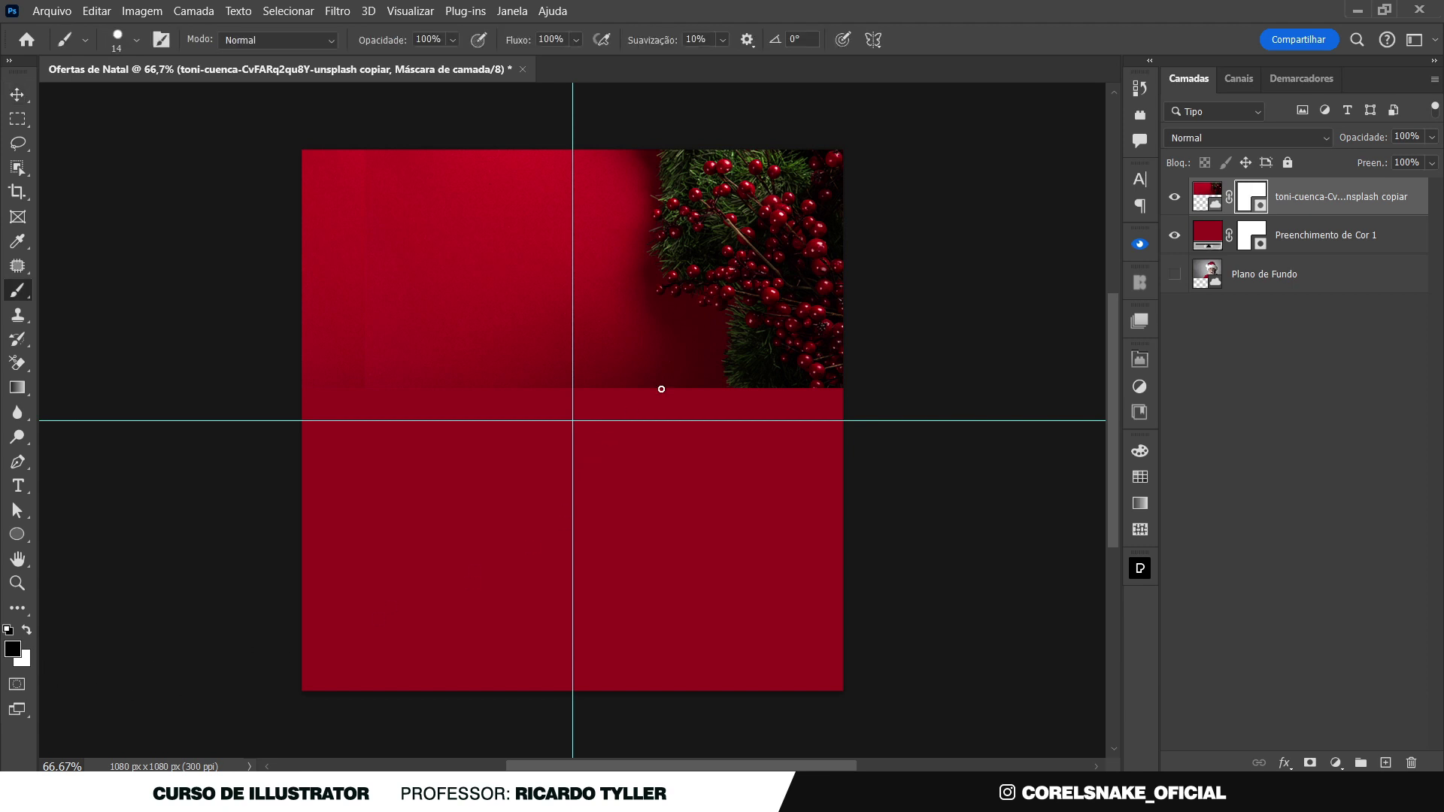
pyautogui.moveTo(692, 396); pyautogui.dragTo(778, 327)
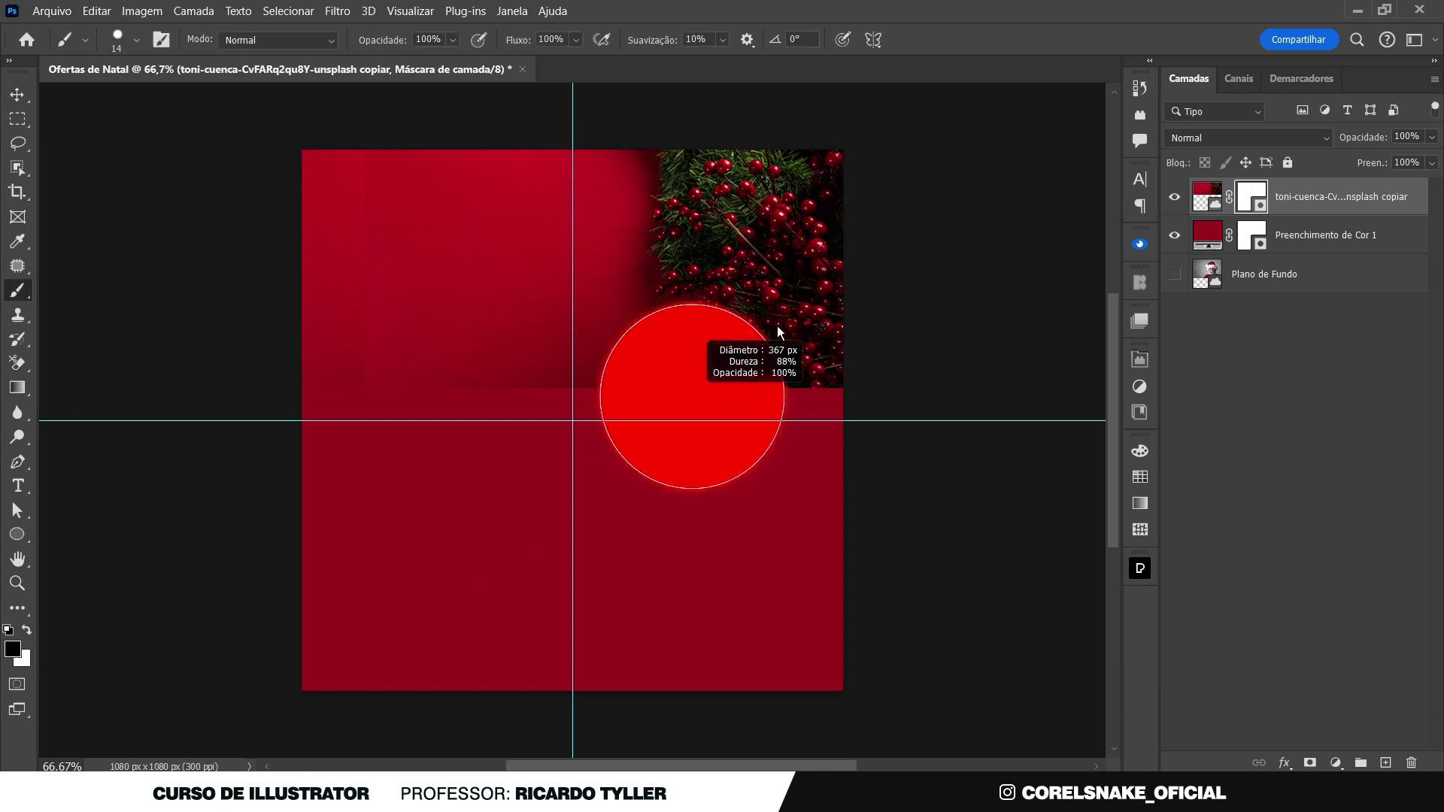
pyautogui.moveTo(662, 564); pyautogui.dragTo(703, 451)
pyautogui.moveTo(841, 466)
pyautogui.mouseDown()
pyautogui.moveTo(909, 526)
pyautogui.moveTo(800, 527)
pyautogui.mouseUp()
pyautogui.moveTo(569, 519); pyautogui.dragTo(568, 548)
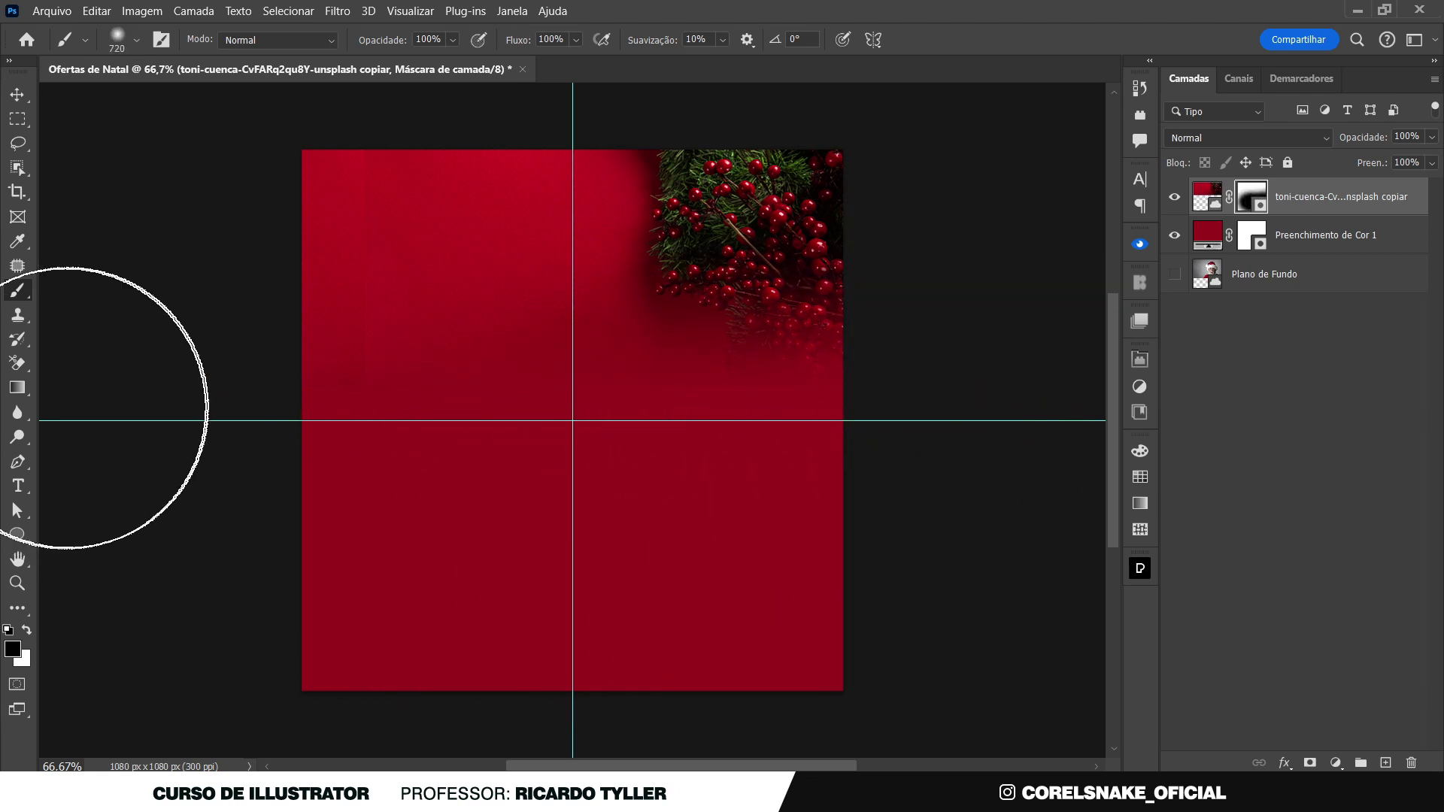
pyautogui.click(13, 97)
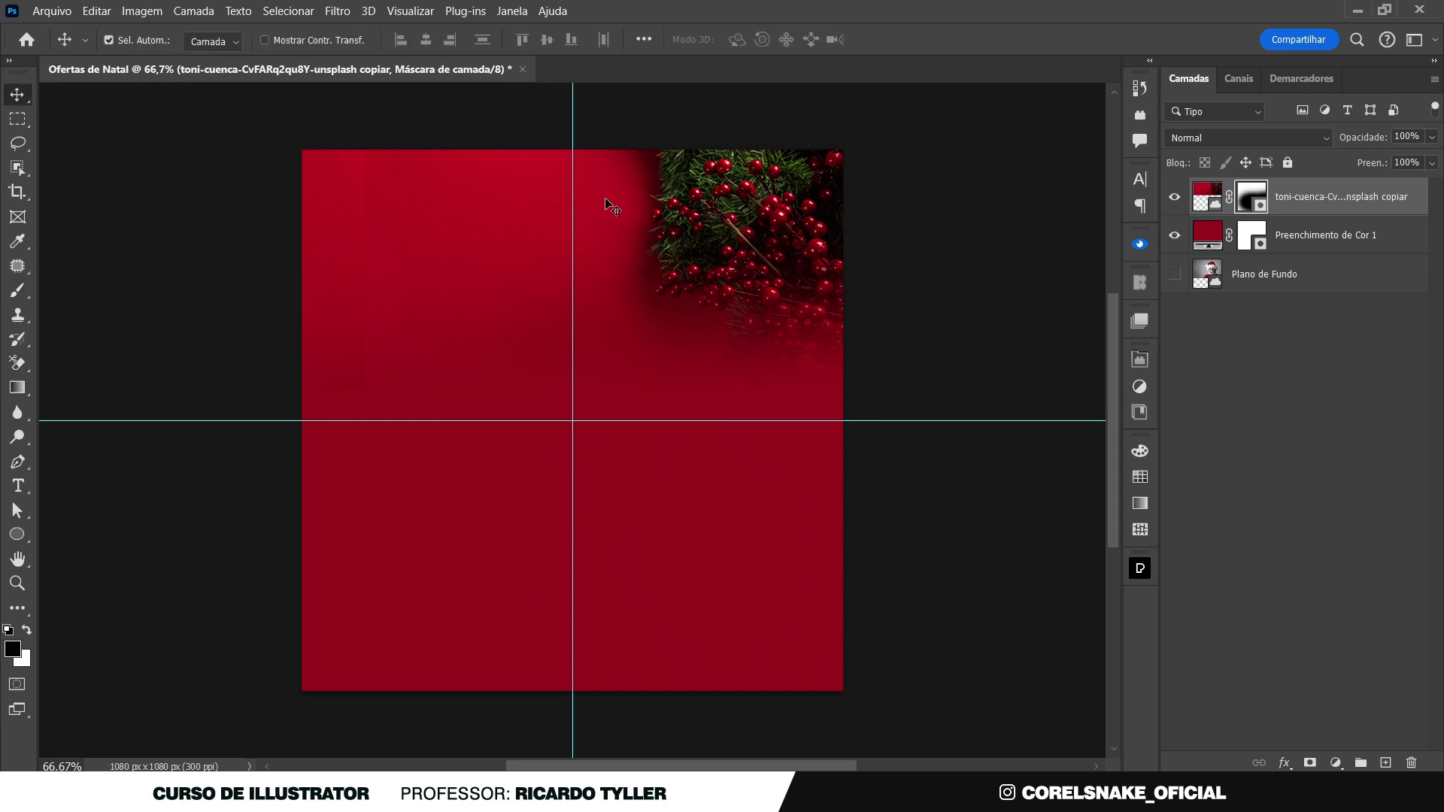
pyautogui.hotkey('ctrl', 't')
# Scale the berry photo to about 133% and fit it into the top-right corner
pyautogui.moveTo(872, 218)
pyautogui.mouseDown()
pyautogui.moveTo(970, 218)
pyautogui.moveTo(775, 262)
pyautogui.mouseUp()
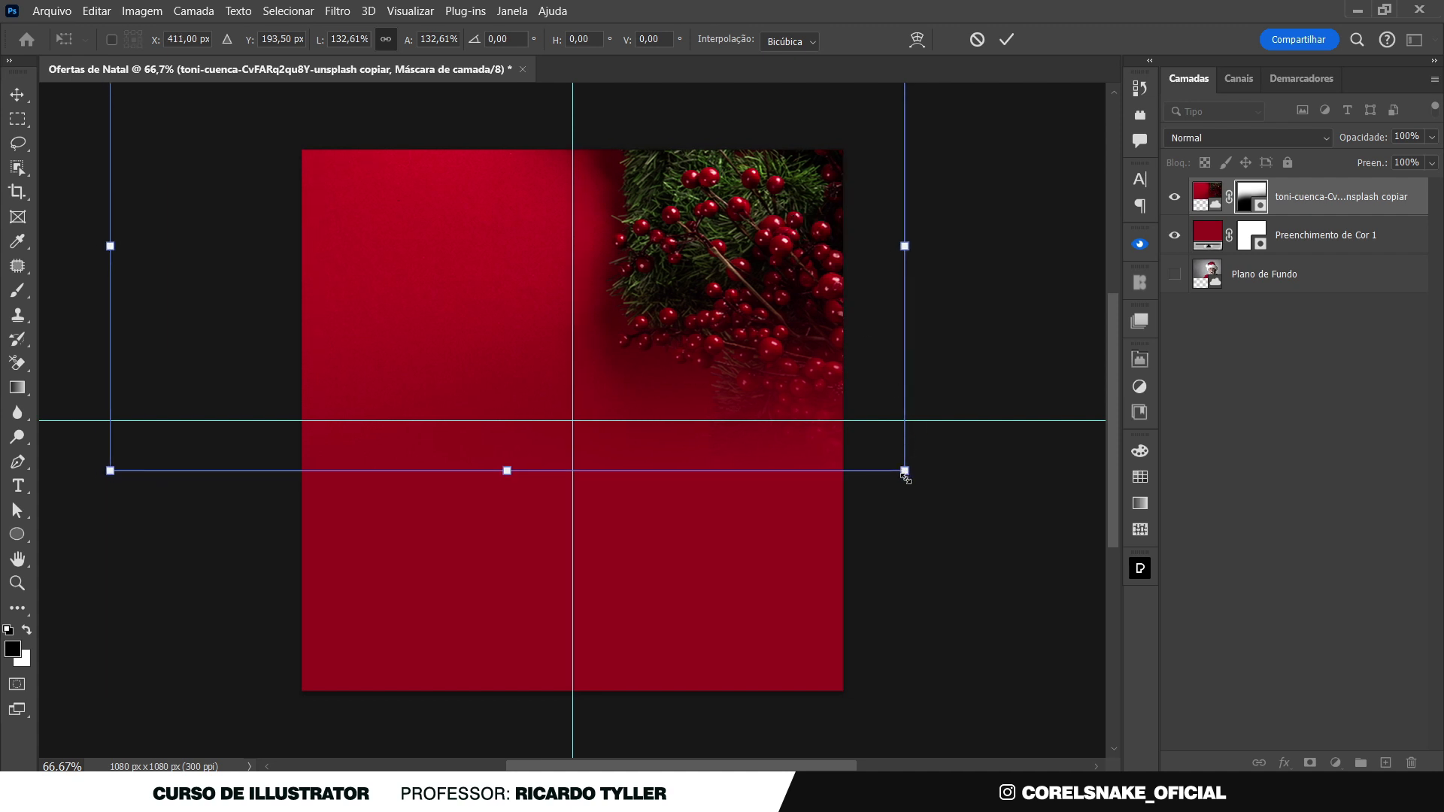
pyautogui.moveTo(905, 471); pyautogui.dragTo(872, 455)
pyautogui.moveTo(793, 327); pyautogui.dragTo(807, 331)
pyautogui.press('Return')
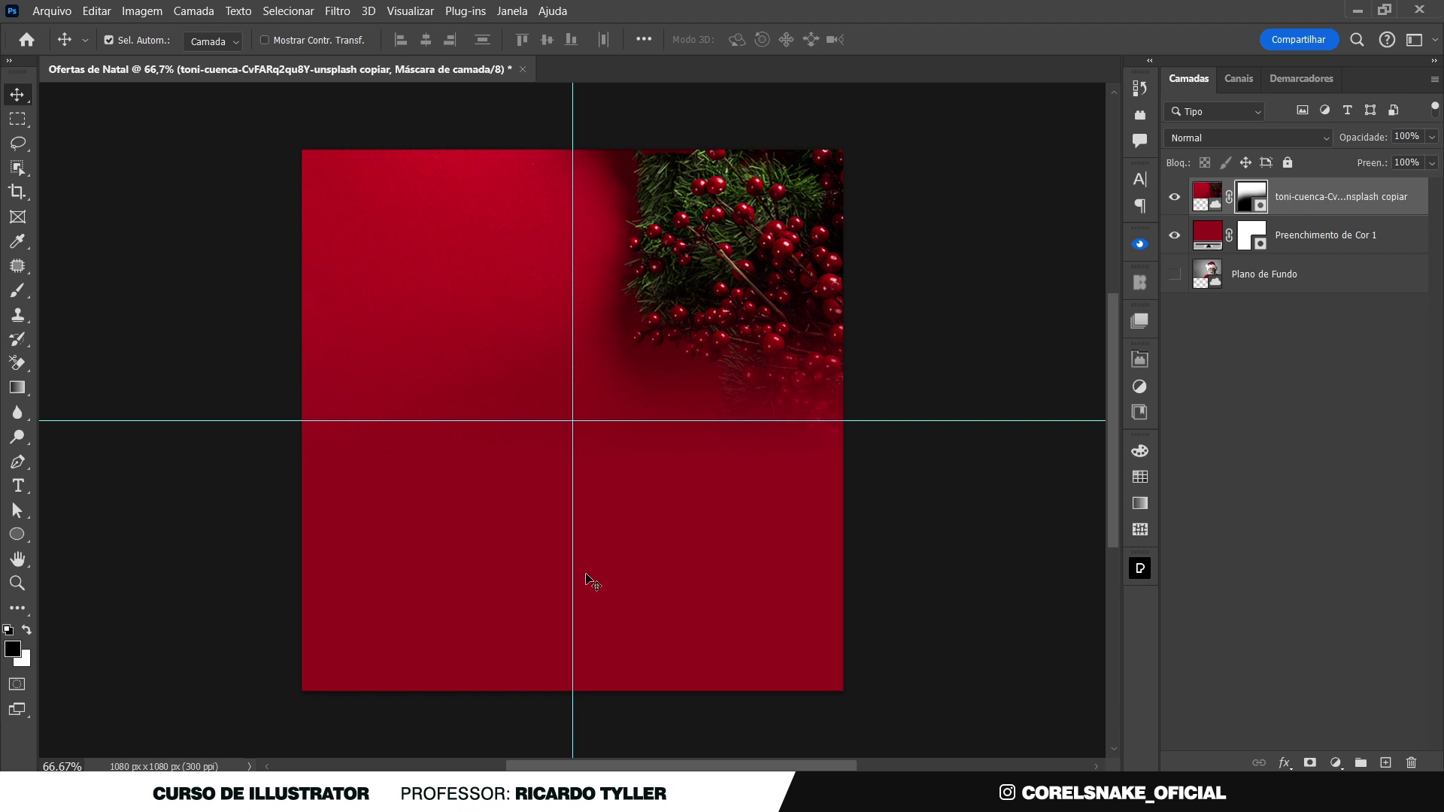
pyautogui.click(763, 602)
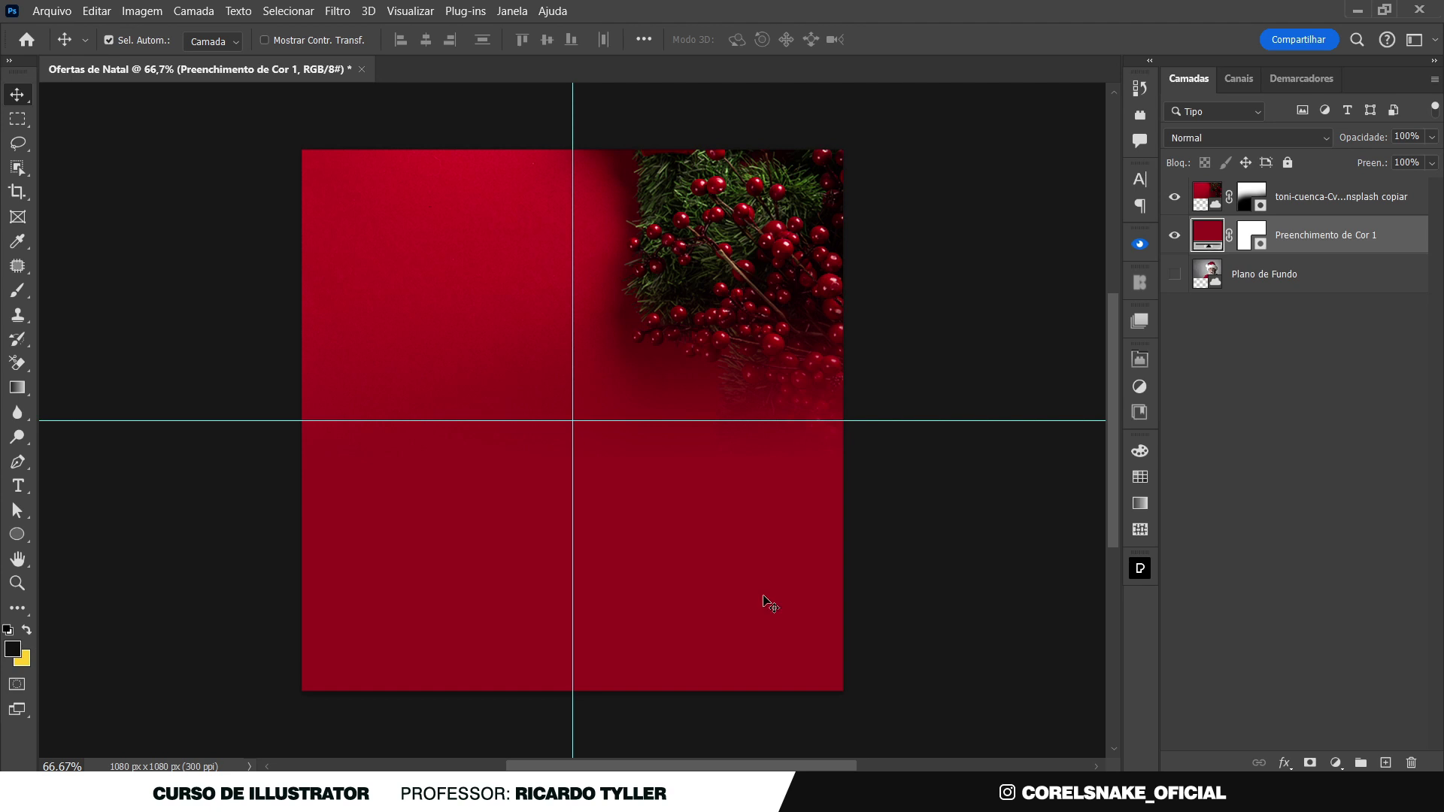
pyautogui.click(1311, 201)
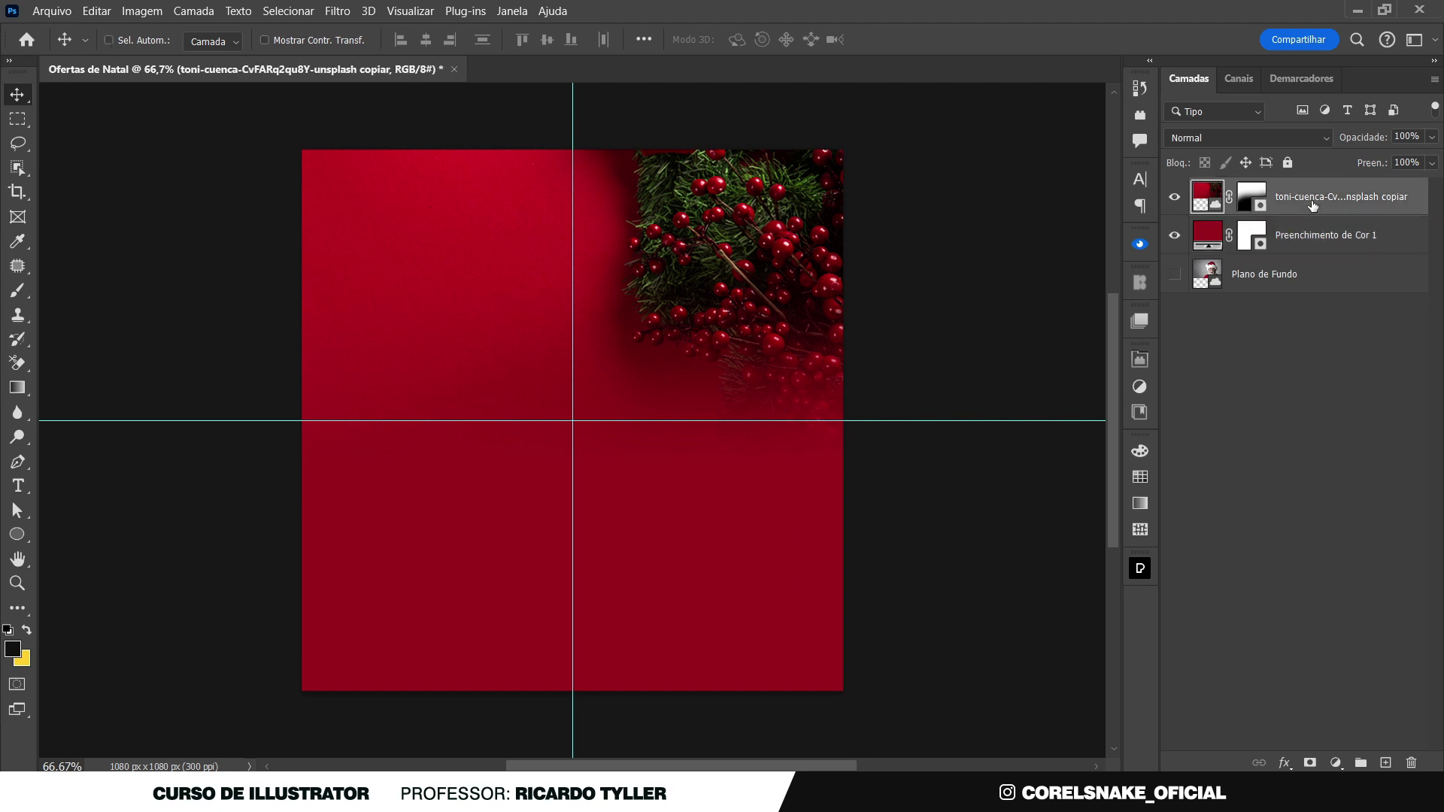
# Create layer Camada 1 and paint a dark red shade across the bottom with a 1437 px brush
pyautogui.hotkey('ctrl', 'shift', 'n')
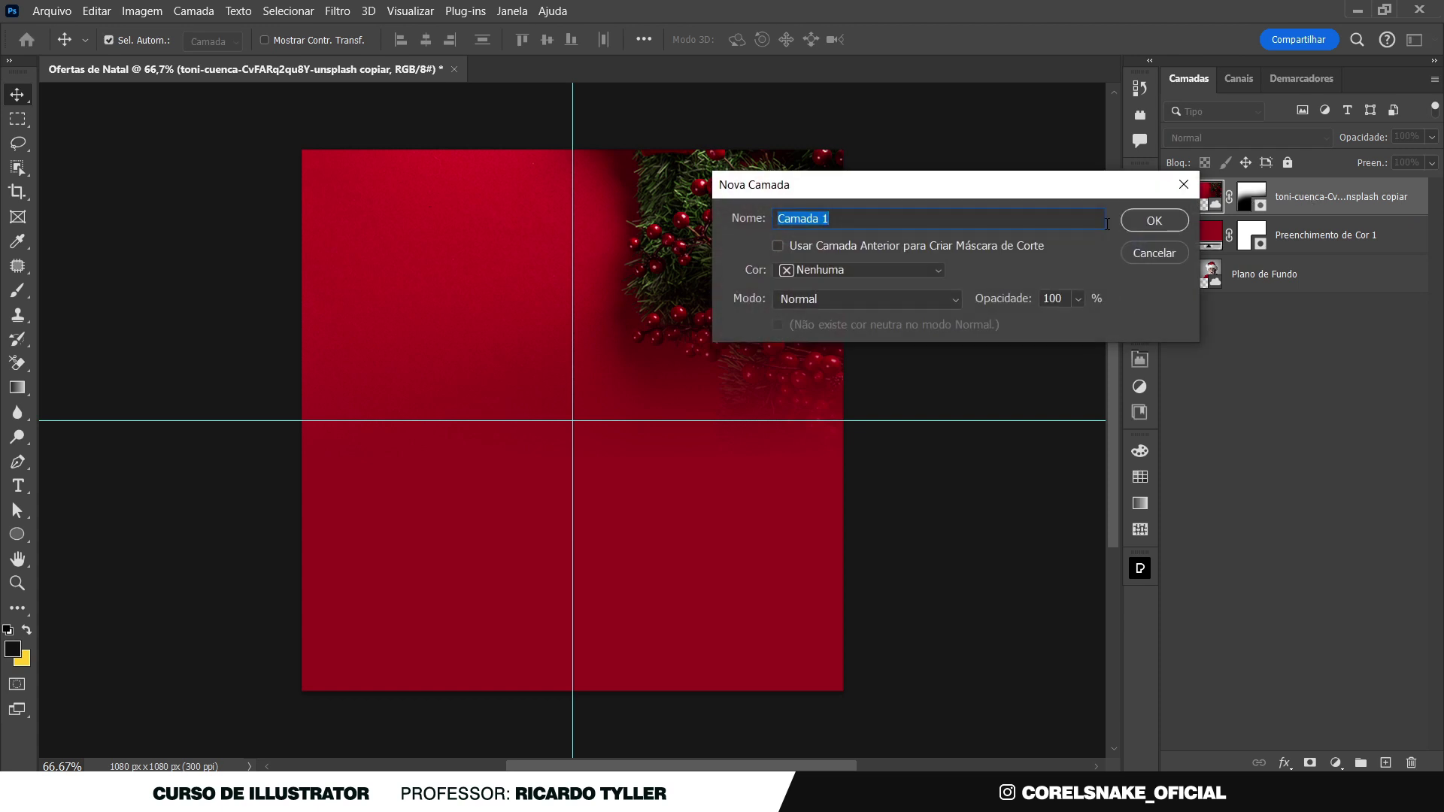
pyautogui.click(1135, 216)
pyautogui.press('b')
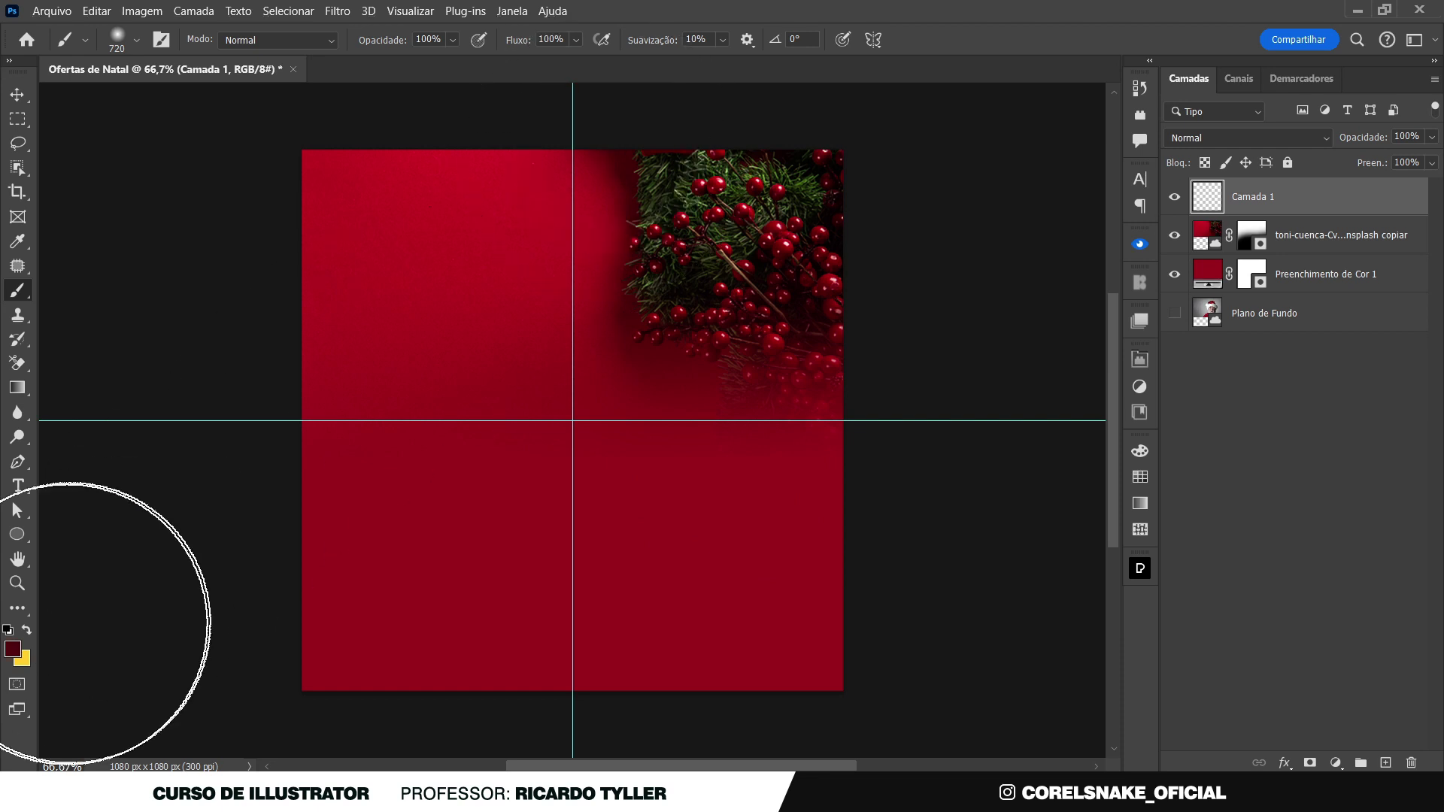
pyautogui.moveTo(500, 542); pyautogui.dragTo(727, 551)
pyautogui.scroll(-5, 572, 477)
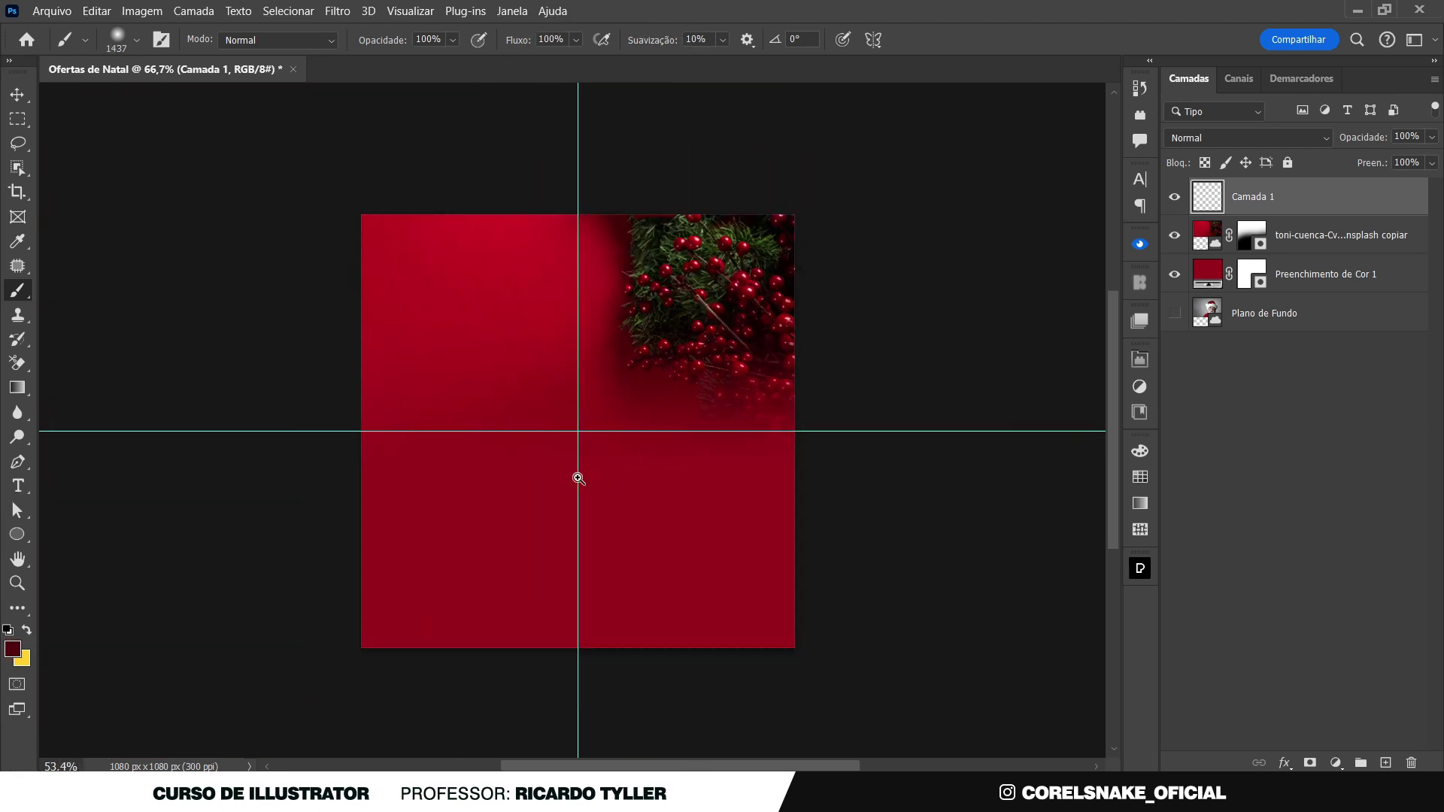
pyautogui.moveTo(386, 580); pyautogui.dragTo(968, 629)
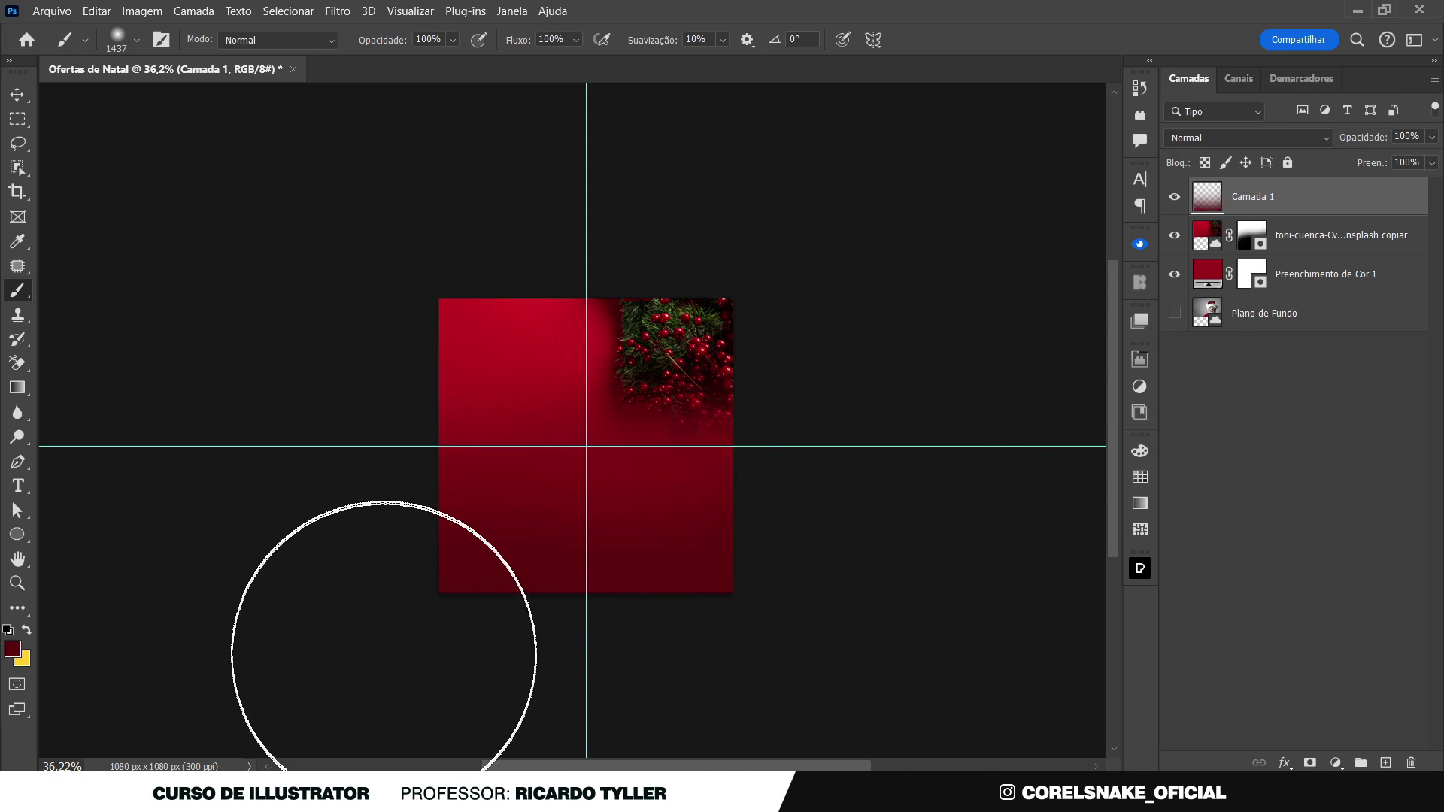
pyautogui.scroll(5, 875, 587)
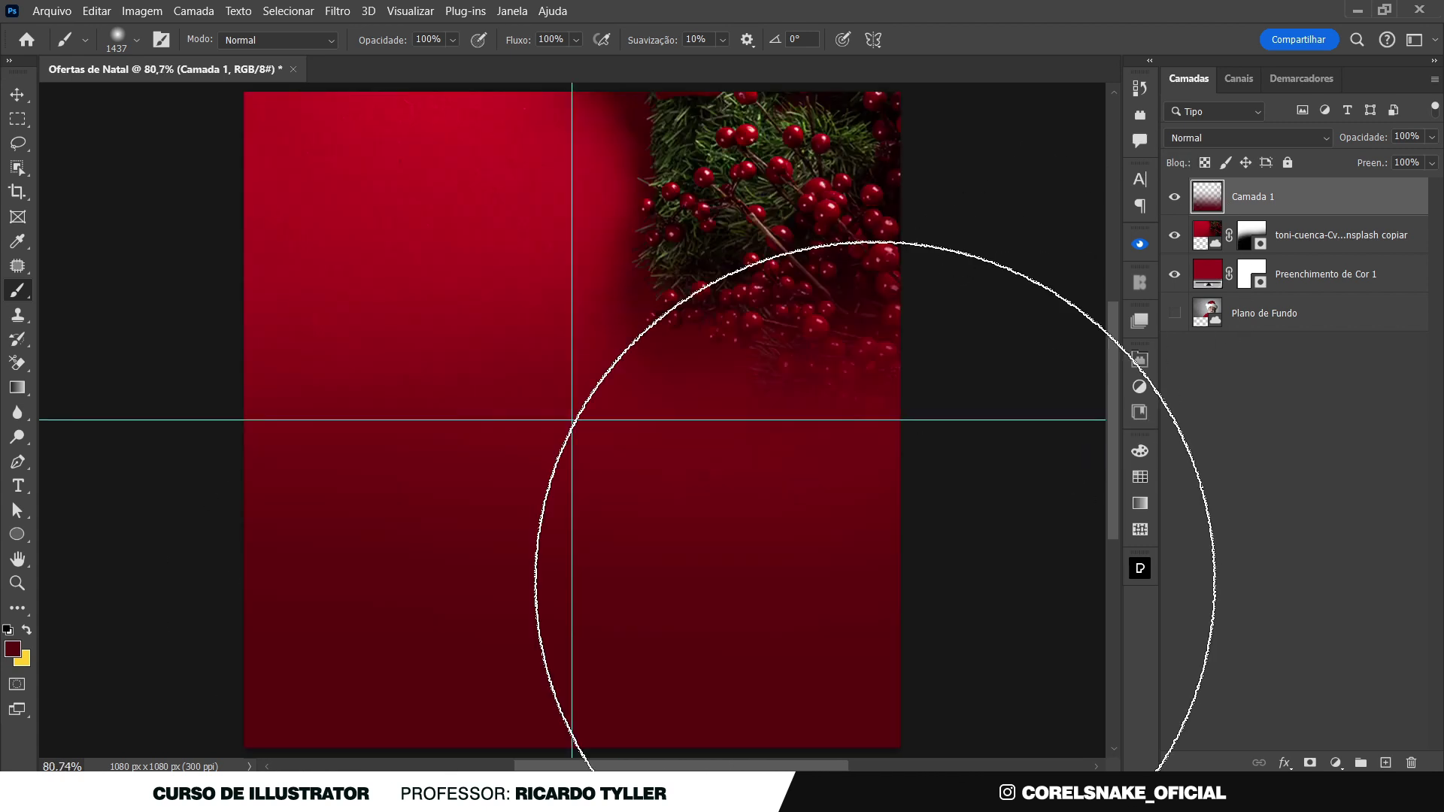
pyautogui.click(18, 95)
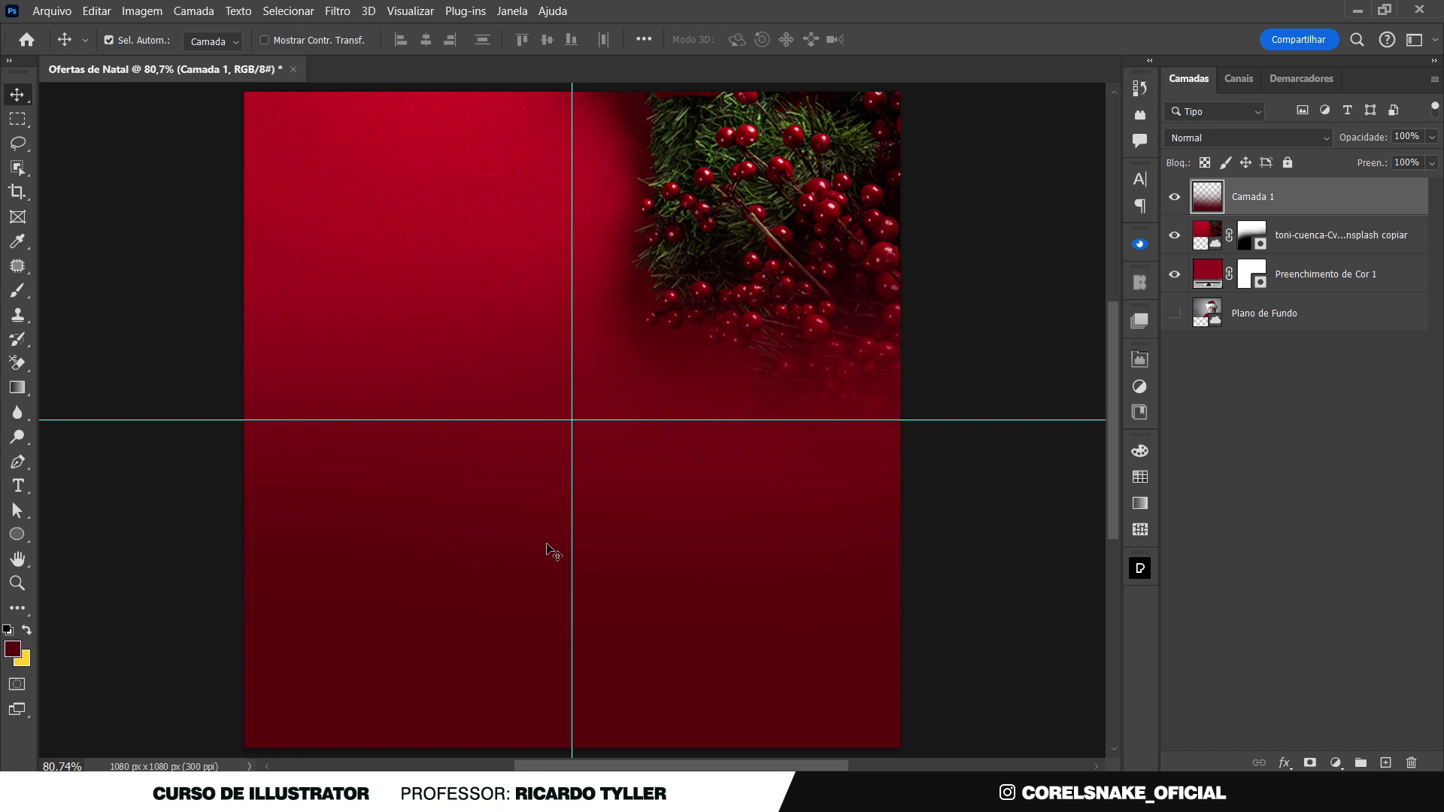
# Show the Santa layer, move it to the top, and resize it to 1080 × 720 px
pyautogui.click(1208, 316)
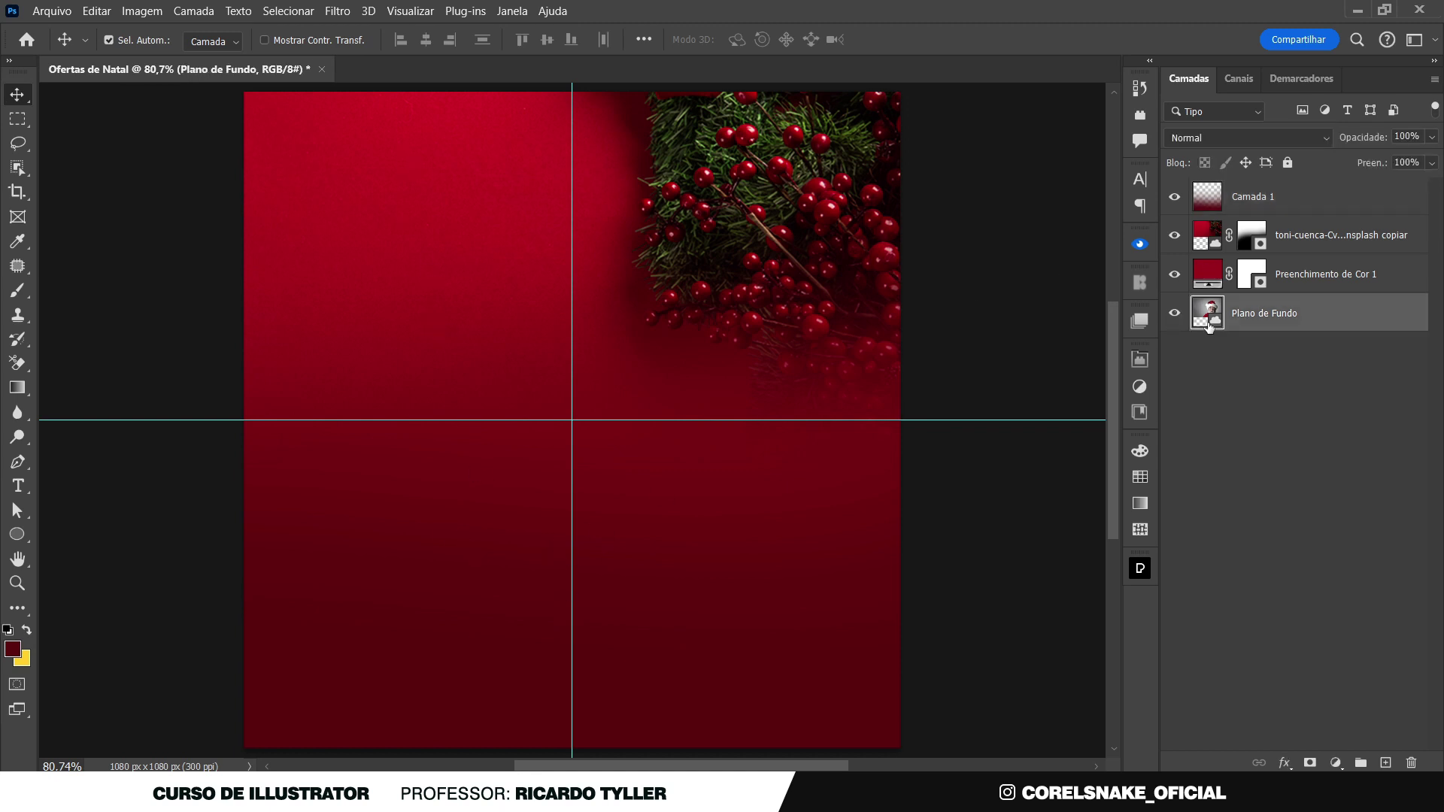
pyautogui.moveTo(1209, 316); pyautogui.dragTo(1224, 192)
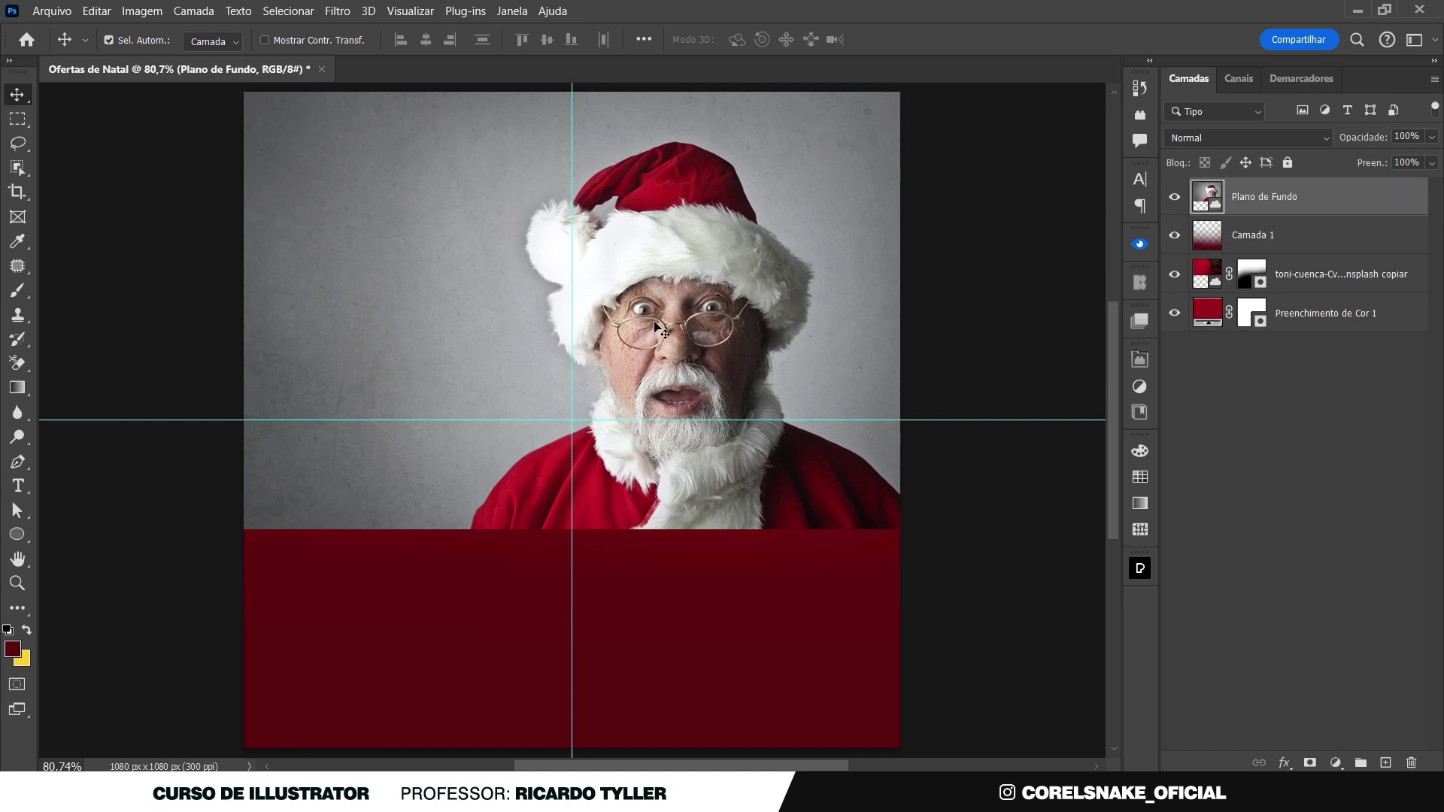
pyautogui.hotkey('ctrl', 't')
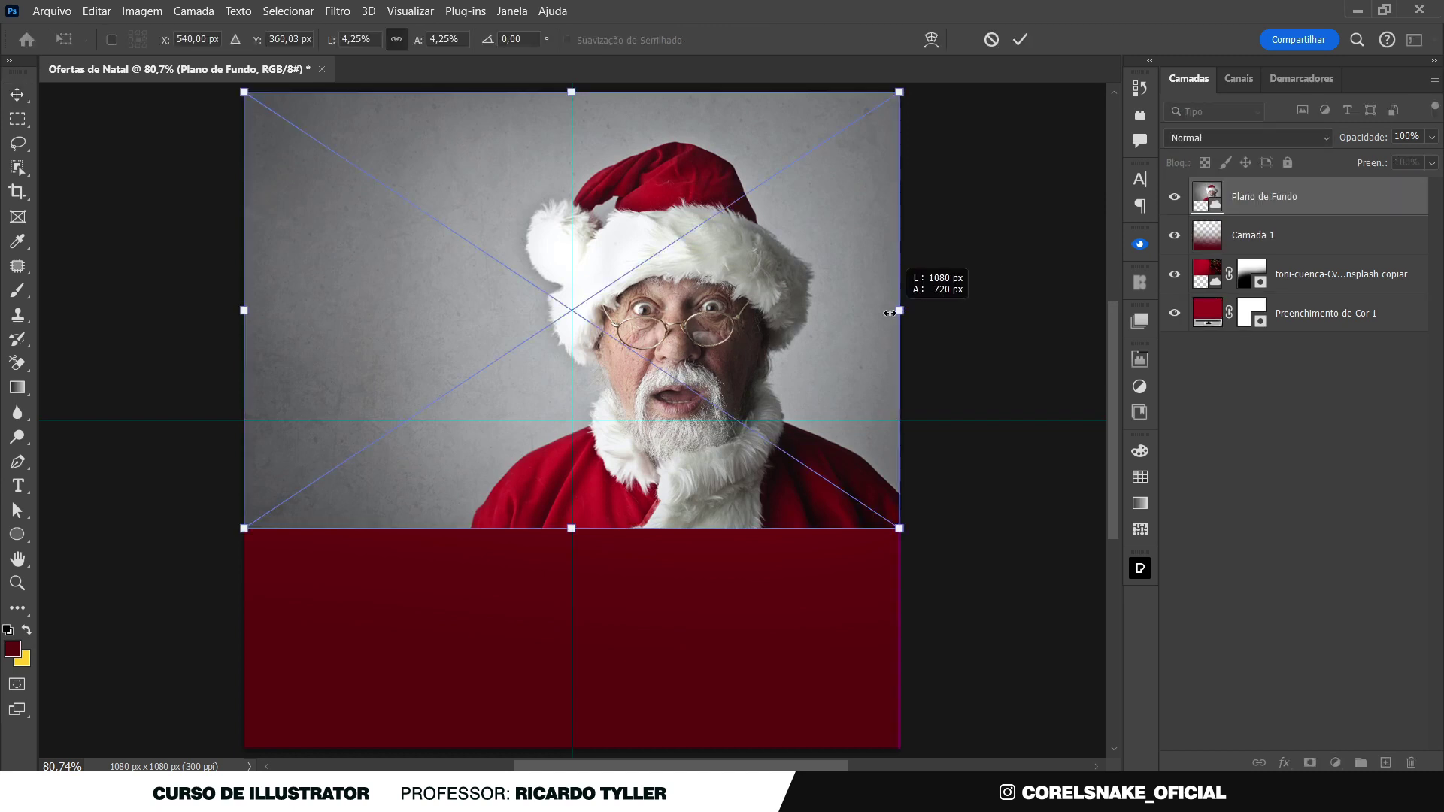
pyautogui.moveTo(900, 310); pyautogui.dragTo(880, 312)
pyautogui.press('Return')
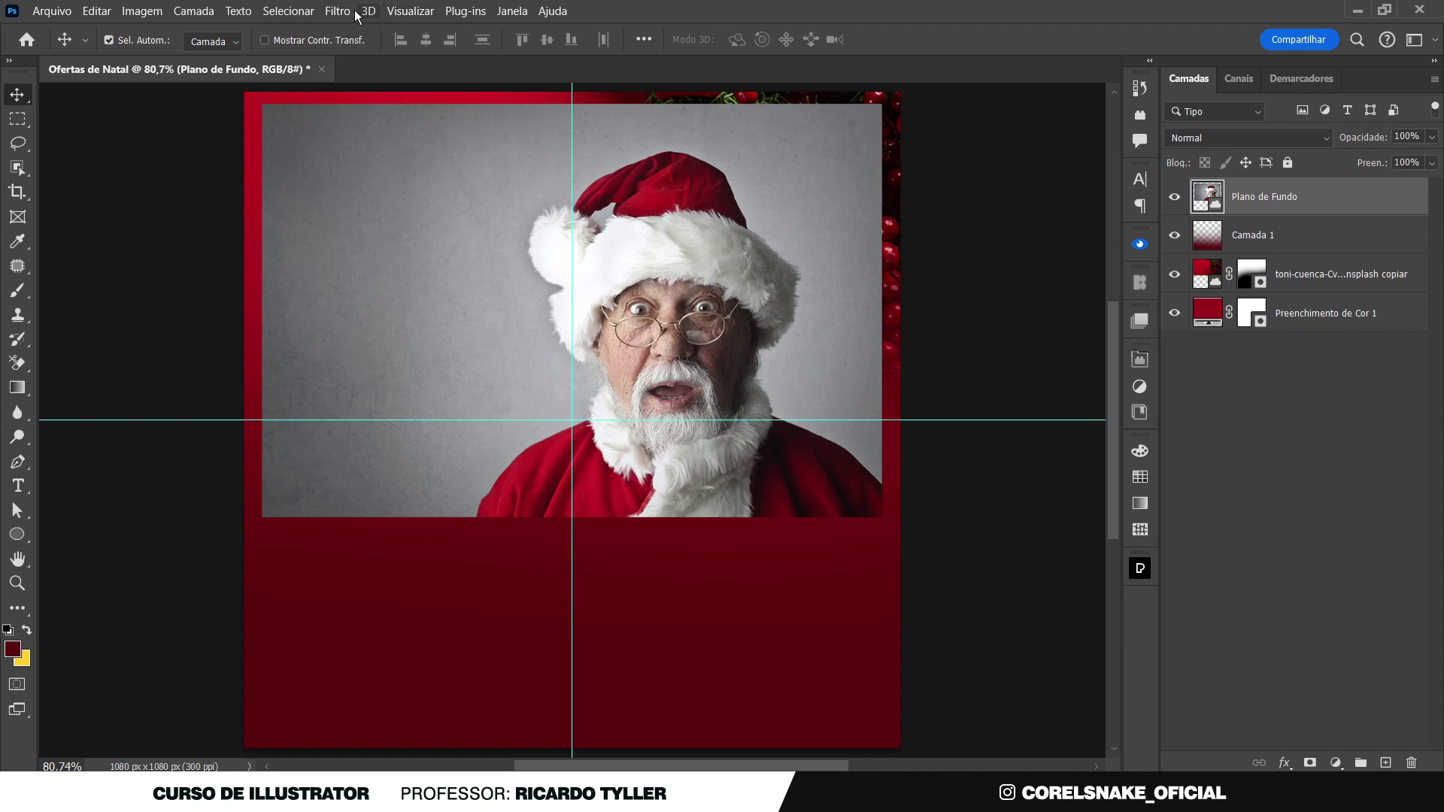
pyautogui.click(409, 10)
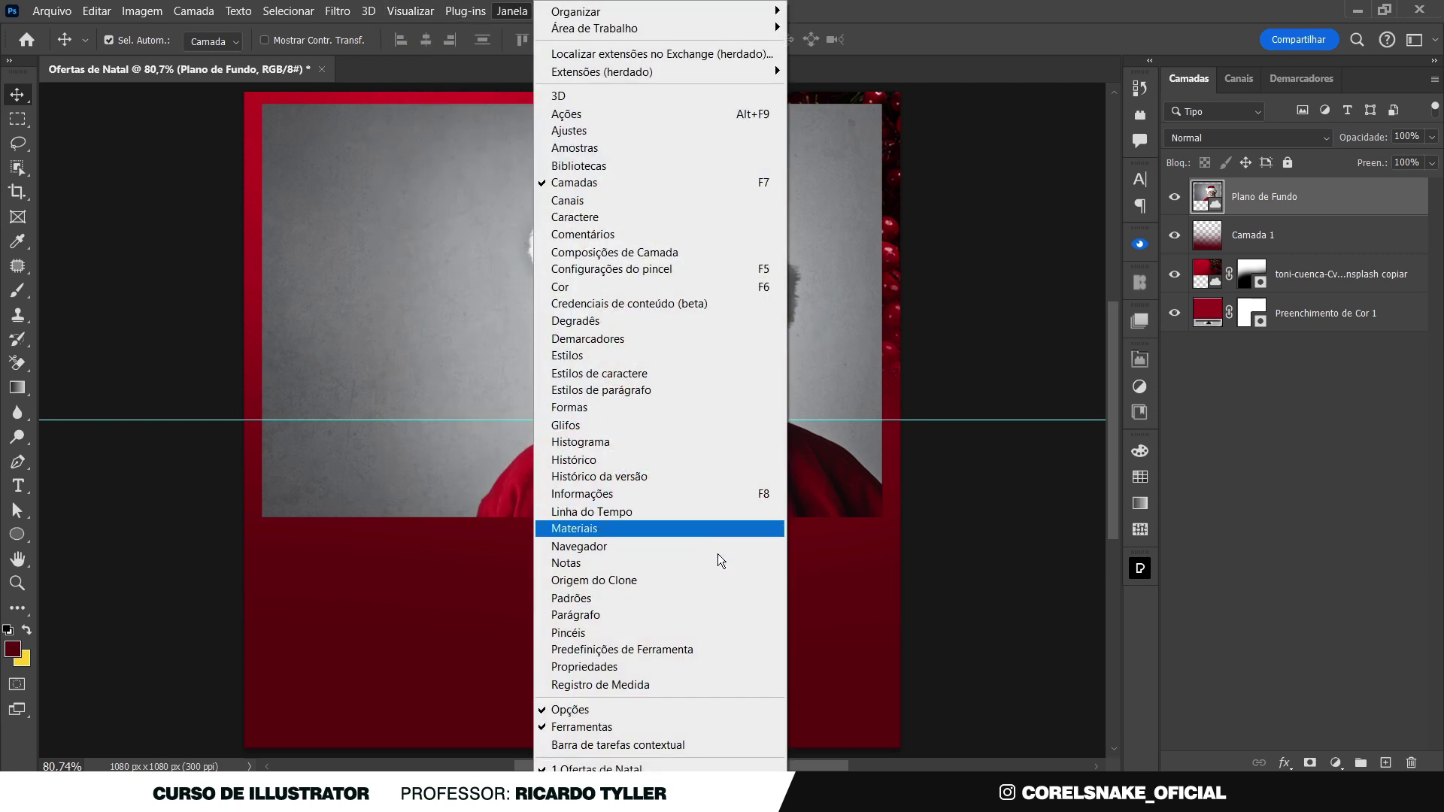
# Mask out Santa's grey backdrop with Remove Background, then hide the contextual task bar
pyautogui.click(701, 745)
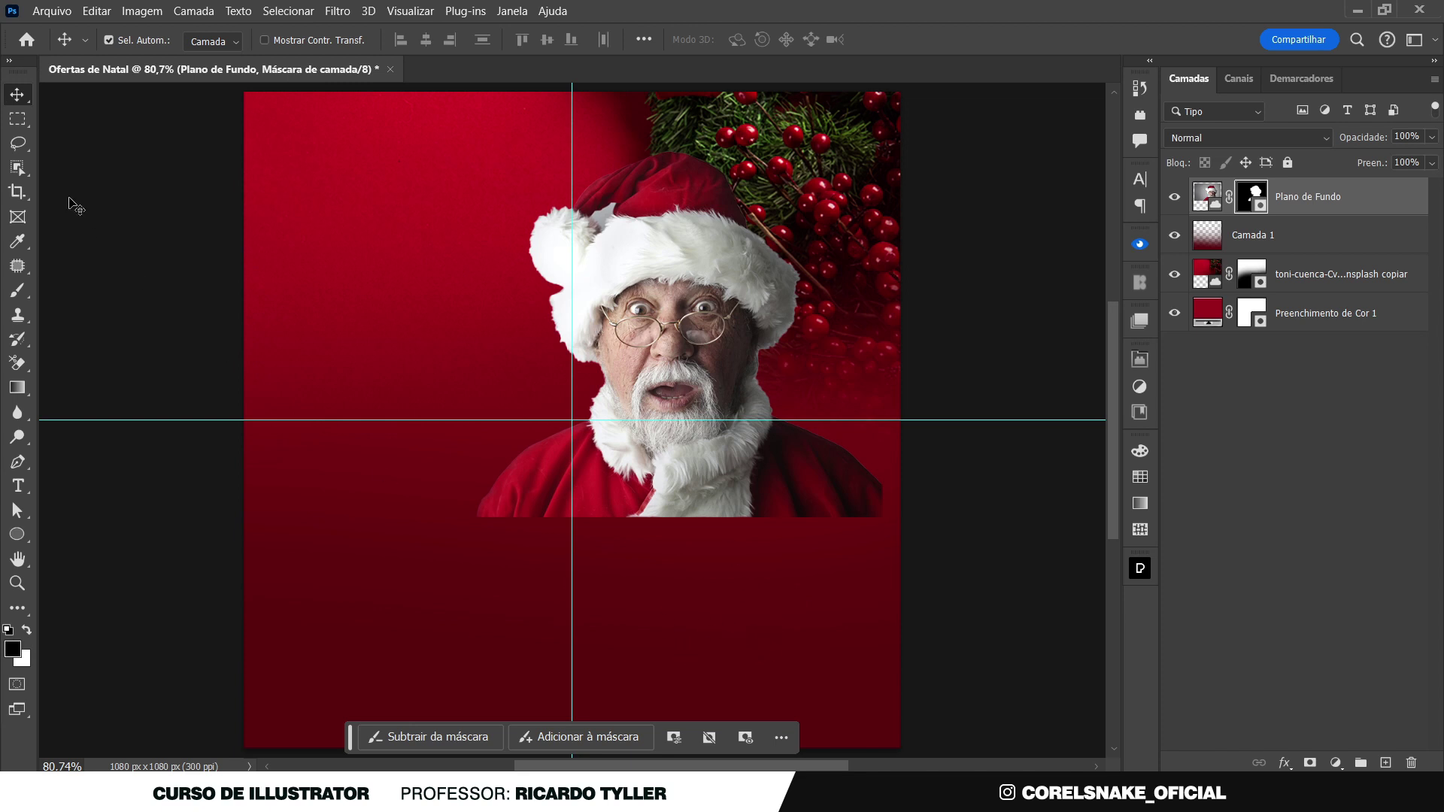
pyautogui.click(410, 10)
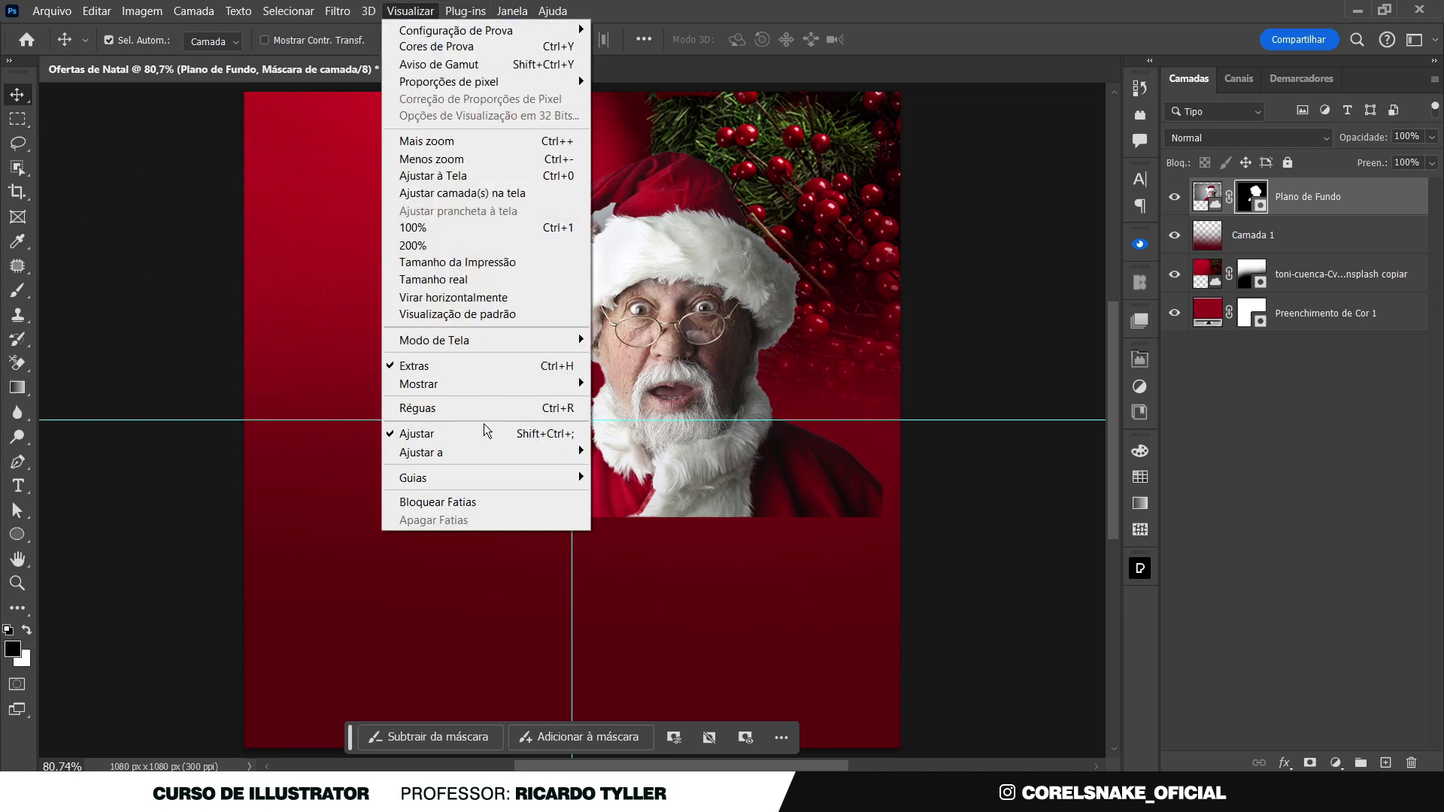
pyautogui.moveTo(512, 11)
pyautogui.click(583, 745)
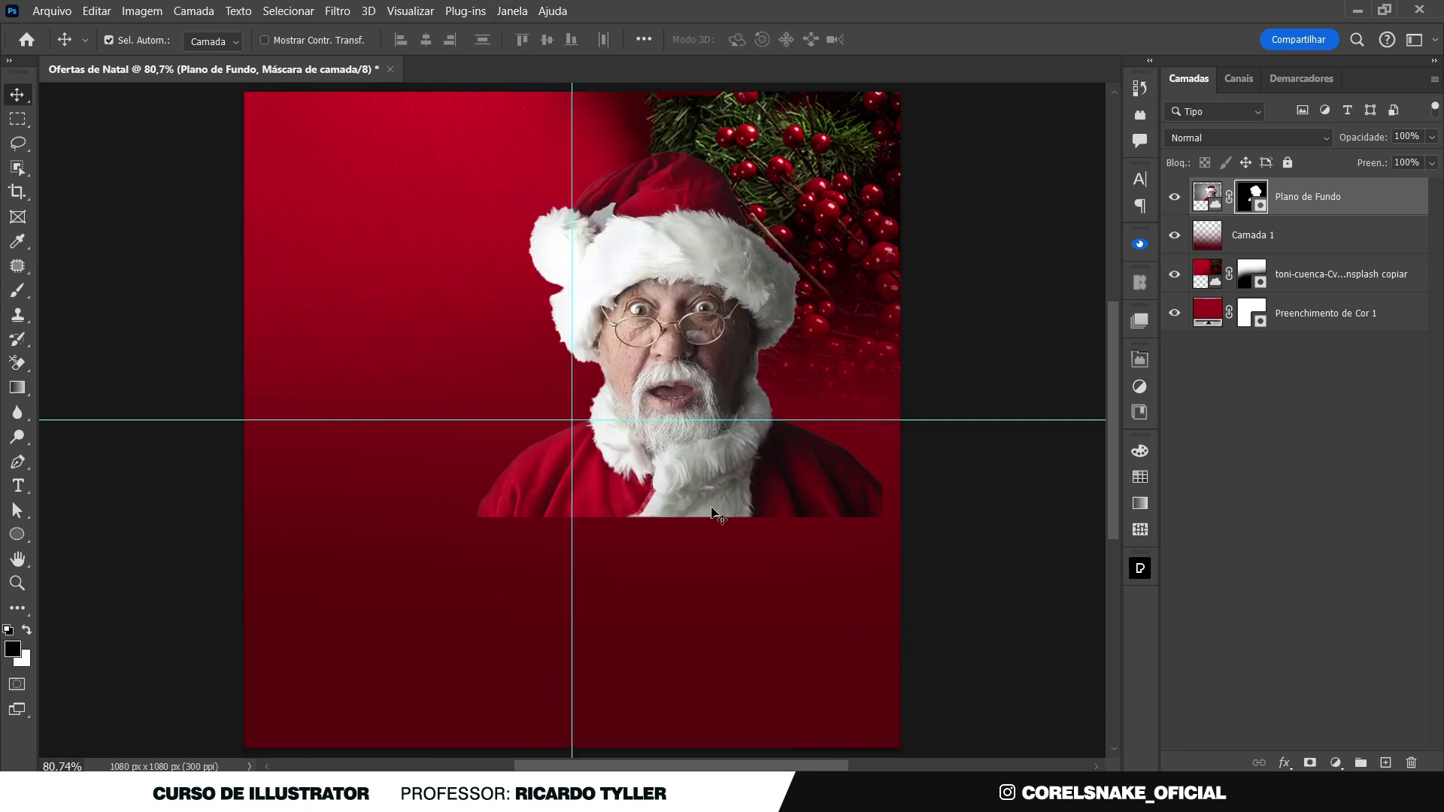
# Zoom in on Santa's hat and lasso around the grey notch beside the fur
pyautogui.keyDown('ctrl'); pyautogui.click(639, 161); pyautogui.keyUp('ctrl')
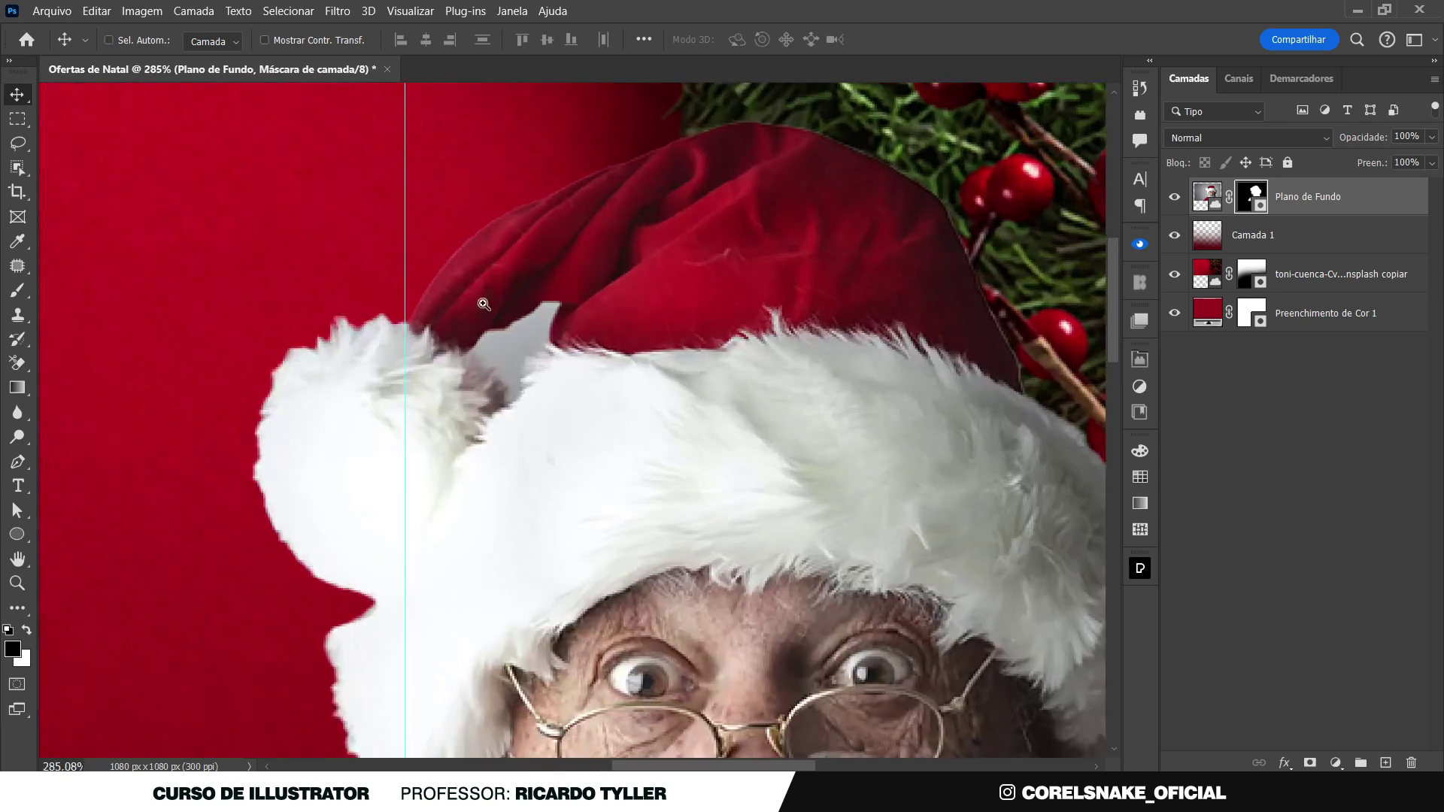
pyautogui.moveTo(482, 305); pyautogui.dragTo(376, 395)
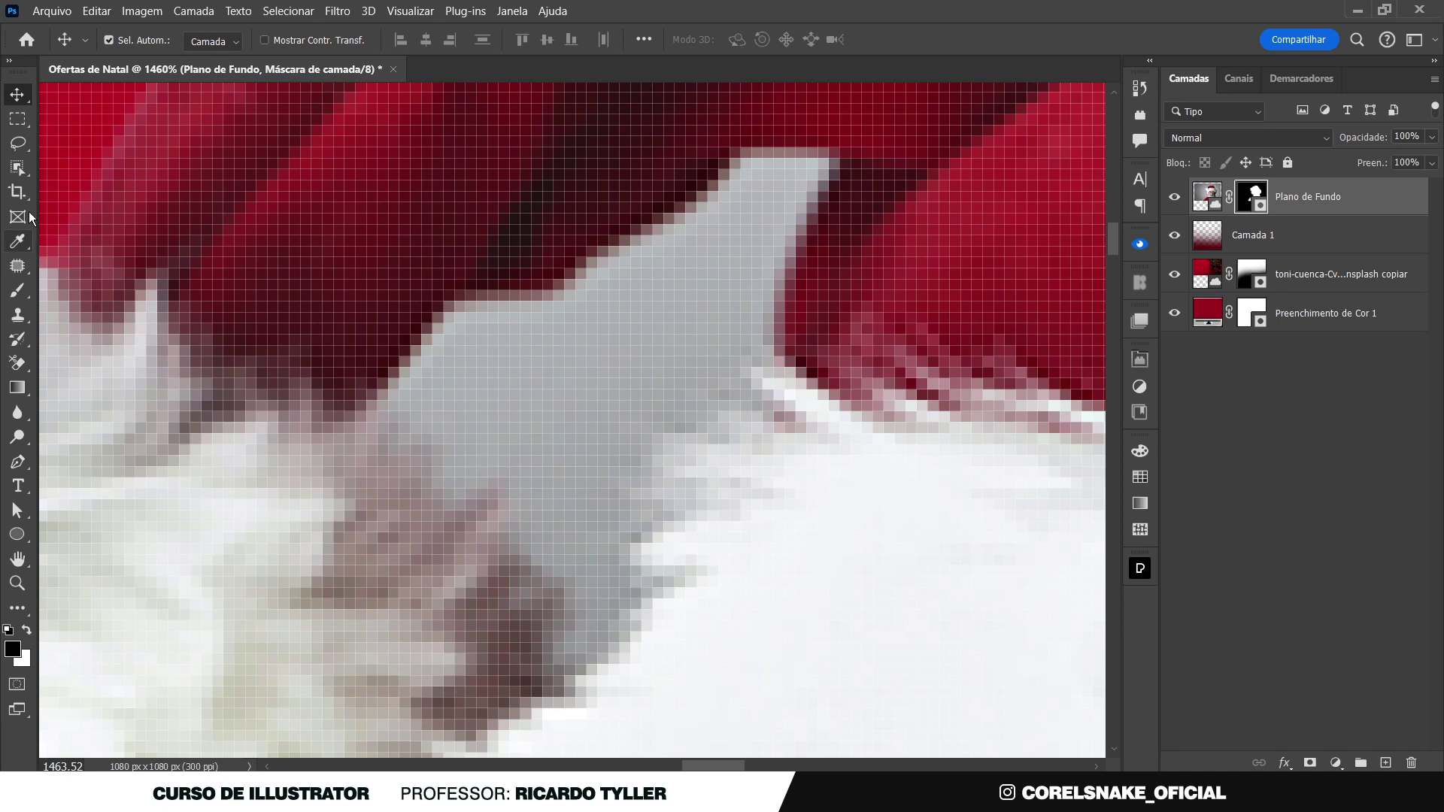
pyautogui.click(18, 143)
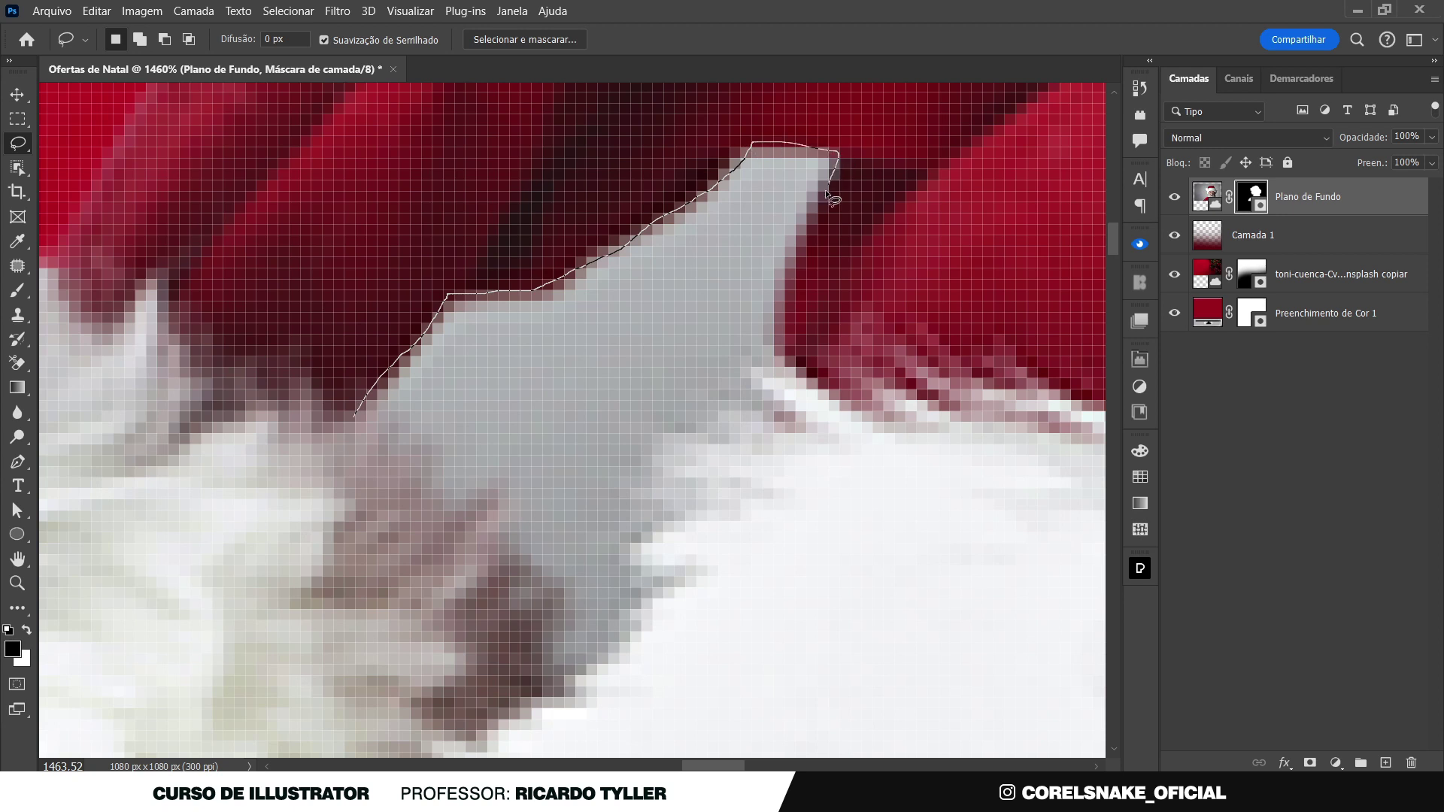
pyautogui.moveTo(786, 290)
pyautogui.mouseDown()
pyautogui.moveTo(771, 410)
pyautogui.moveTo(688, 416)
pyautogui.moveTo(678, 522)
pyautogui.mouseUp()
pyautogui.moveTo(648, 581); pyautogui.dragTo(631, 634)
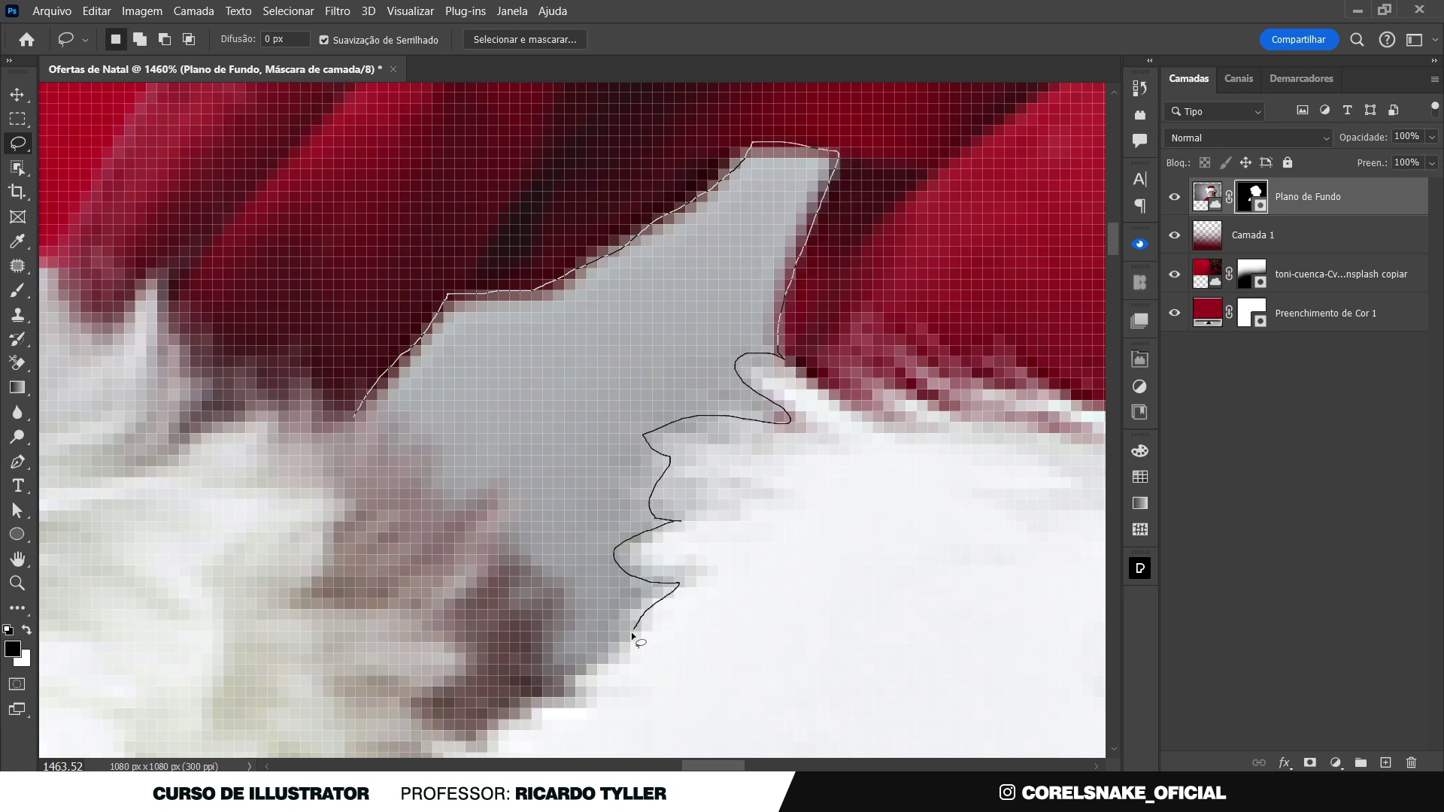
pyautogui.moveTo(534, 688)
pyautogui.mouseDown()
pyautogui.moveTo(526, 568)
pyautogui.moveTo(356, 417)
pyautogui.mouseUp()
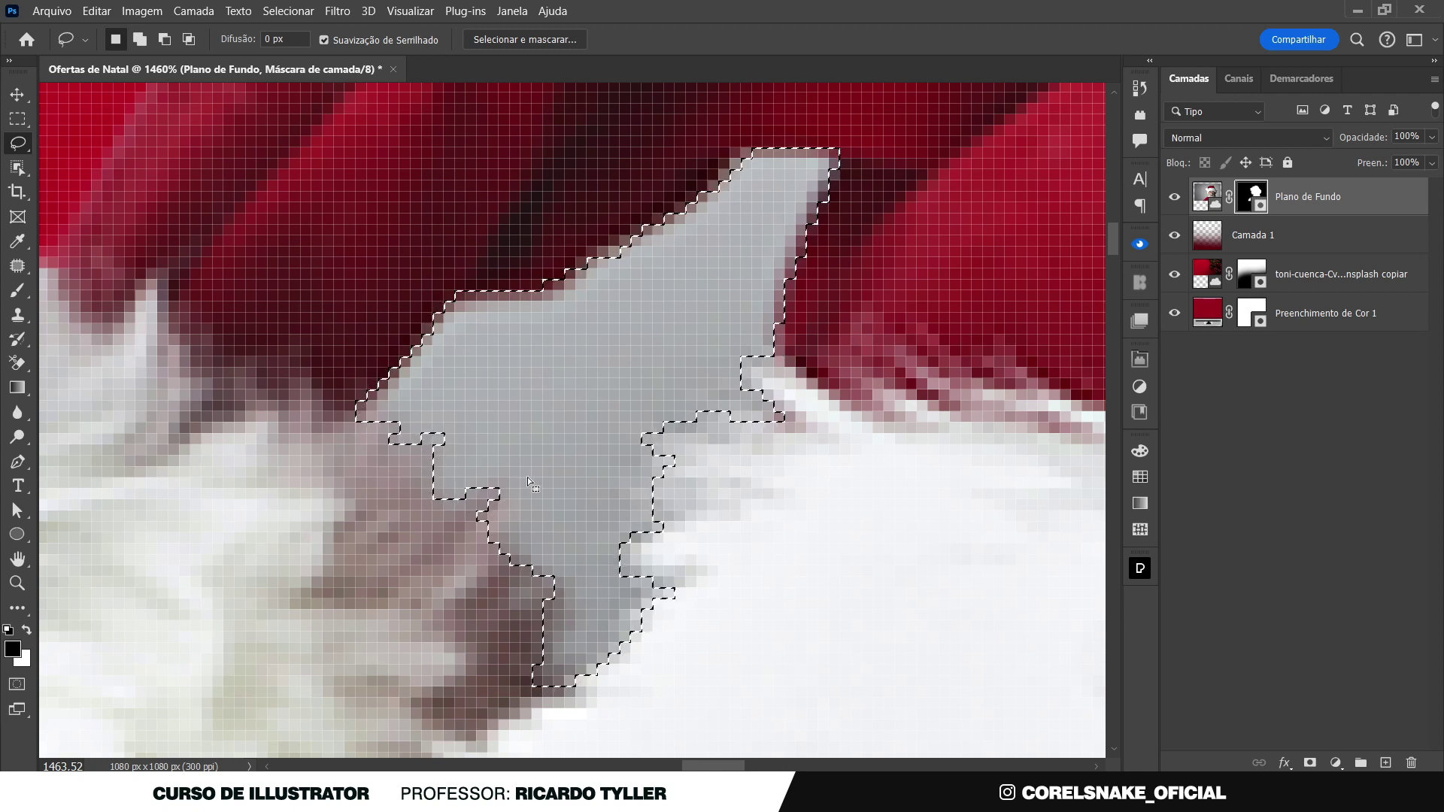
# Fill the selection with black in the mask to hide the grey patch, then deselect and zoom out
pyautogui.press('alt')
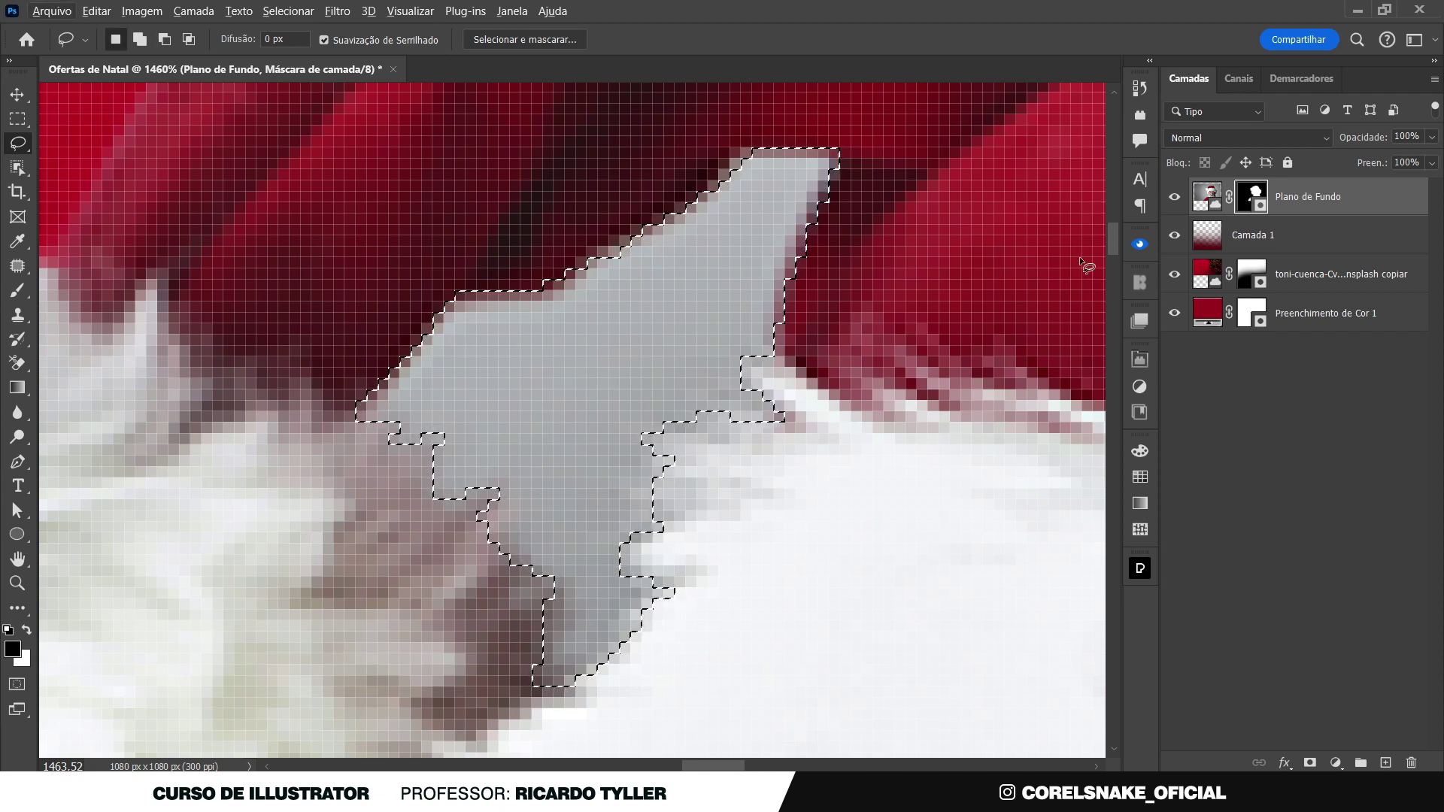
pyautogui.hotkey('alt', 'BackSpace')
pyautogui.hotkey('ctrl', 'd')
pyautogui.moveTo(1087, 265); pyautogui.dragTo(478, 483)
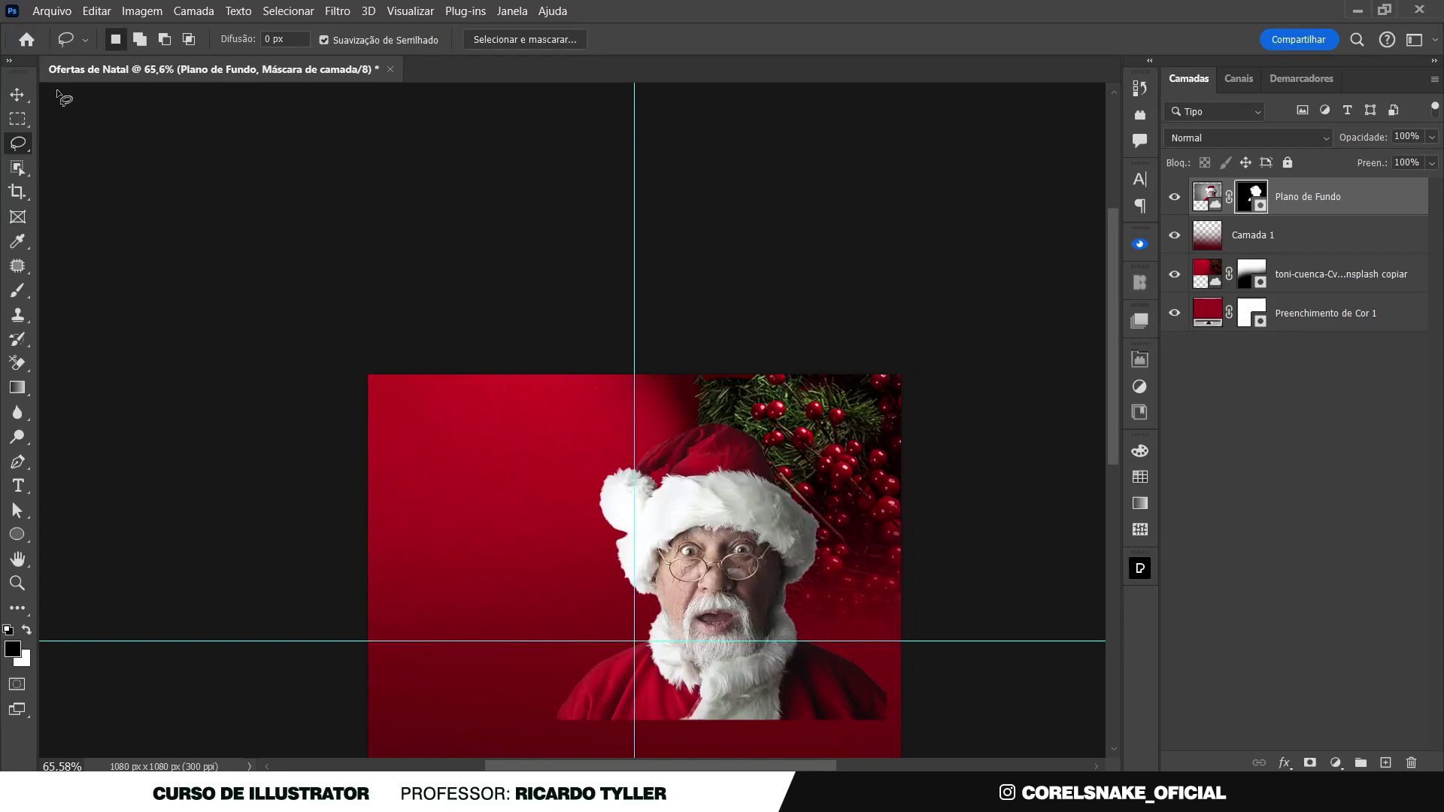
pyautogui.click(14, 96)
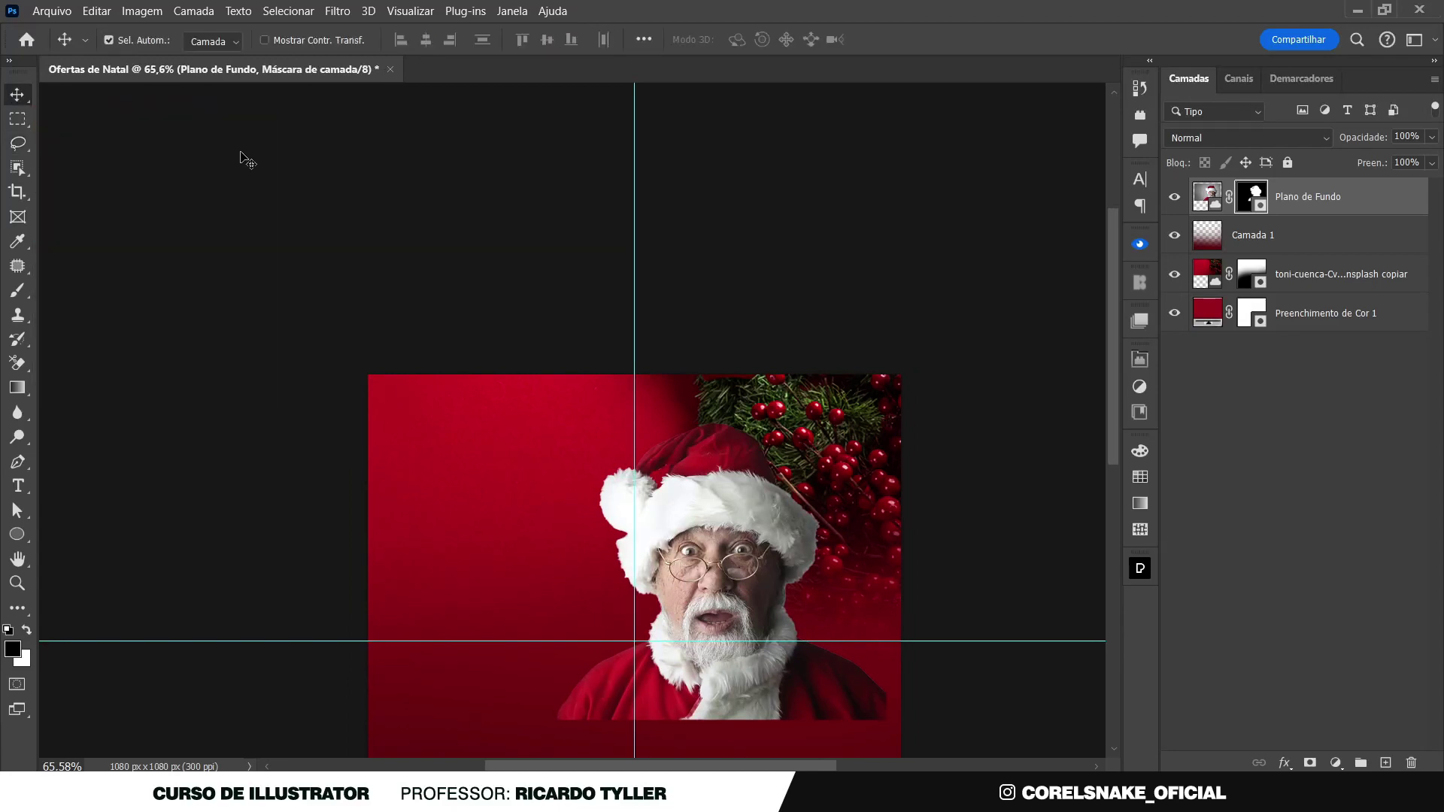
# Move the Santa image up and left into the post's top-left area
pyautogui.hotkey('ctrl', '2')
pyautogui.moveTo(722, 560)
pyautogui.mouseDown()
pyautogui.moveTo(545, 500)
pyautogui.moveTo(541, 516)
pyautogui.mouseUp()
pyautogui.moveTo(613, 565)
pyautogui.mouseDown()
pyautogui.moveTo(654, 336)
pyautogui.moveTo(613, 339)
pyautogui.mouseUp()
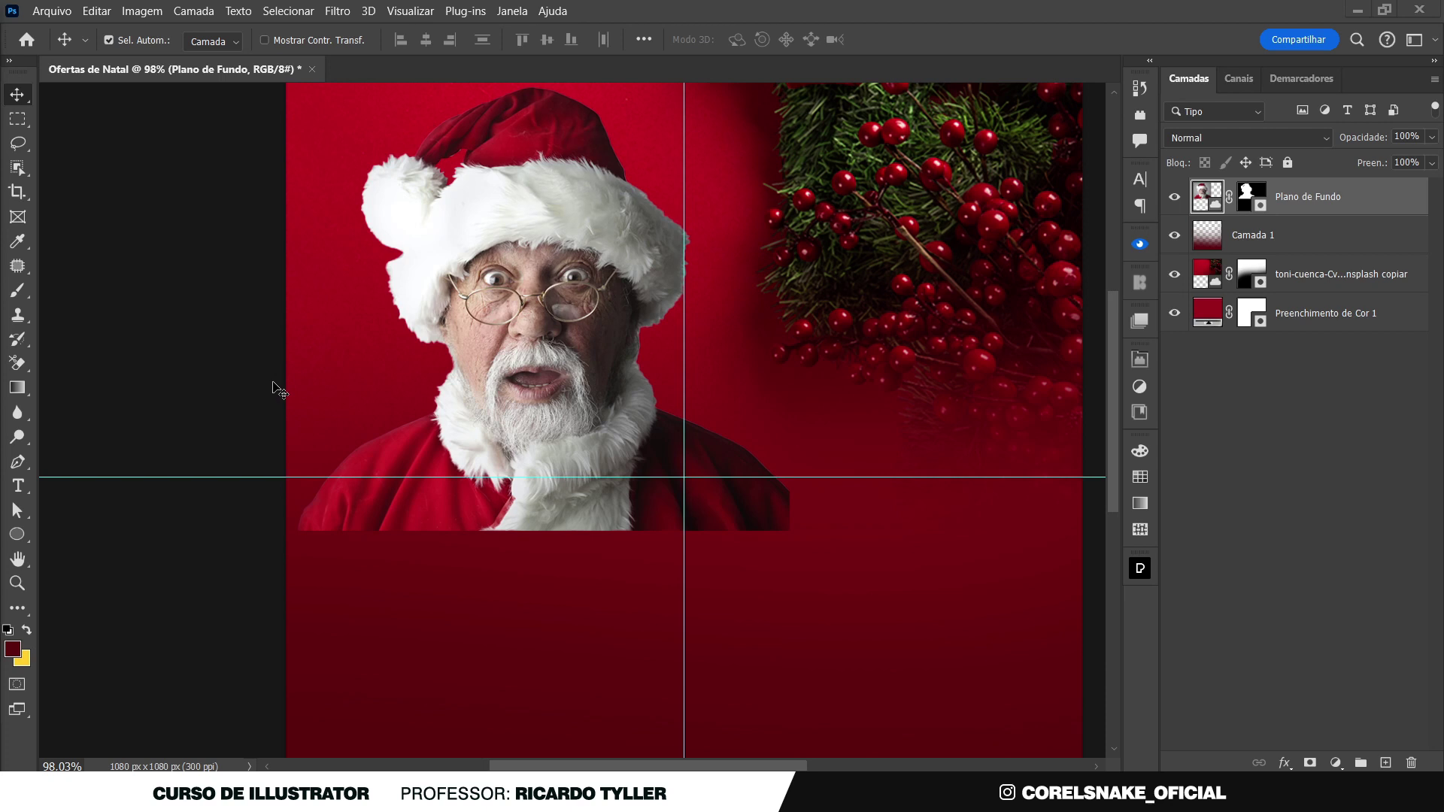
pyautogui.moveTo(833, 545)
pyautogui.mouseDown()
pyautogui.moveTo(735, 548)
pyautogui.moveTo(748, 560)
pyautogui.mouseUp()
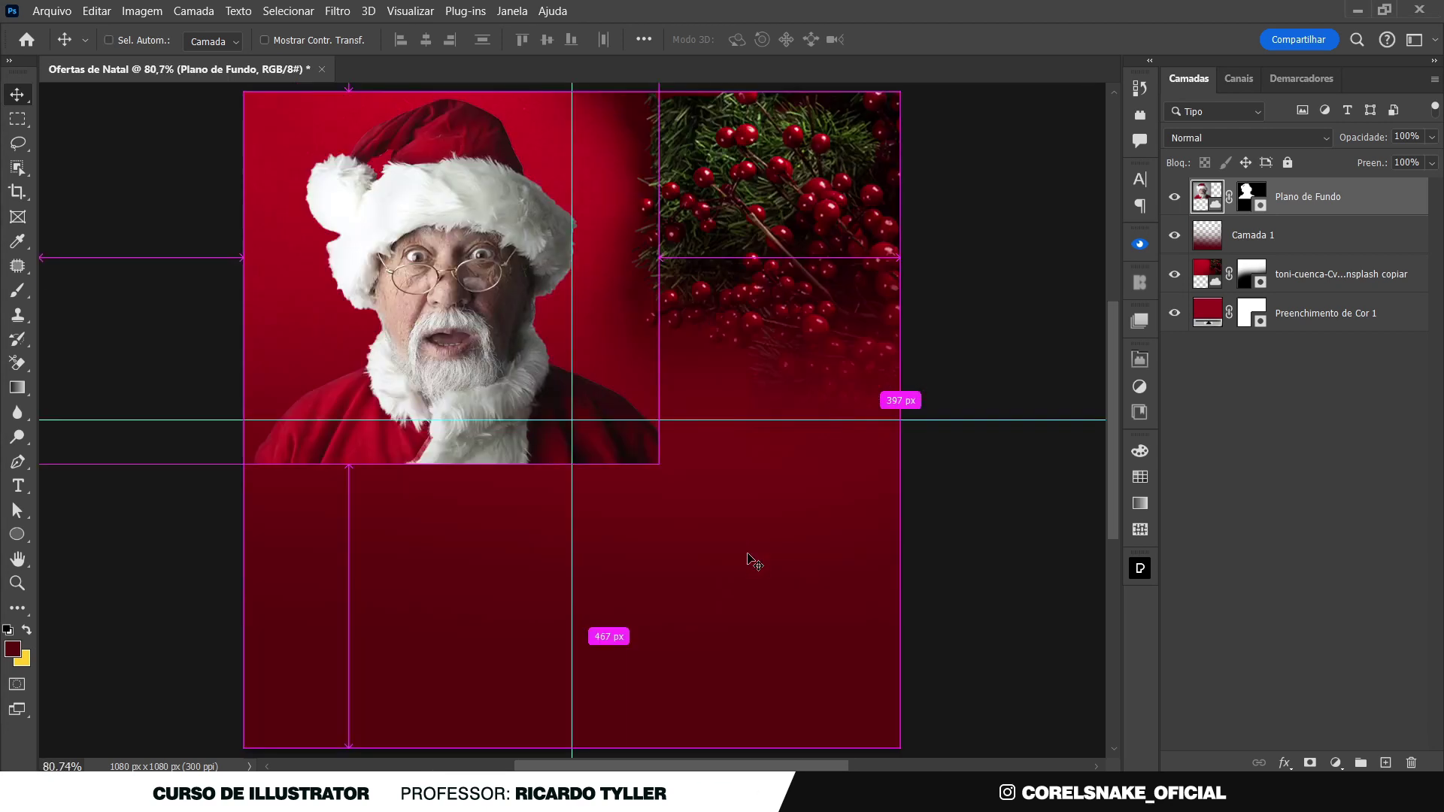
pyautogui.moveTo(481, 373); pyautogui.dragTo(450, 363)
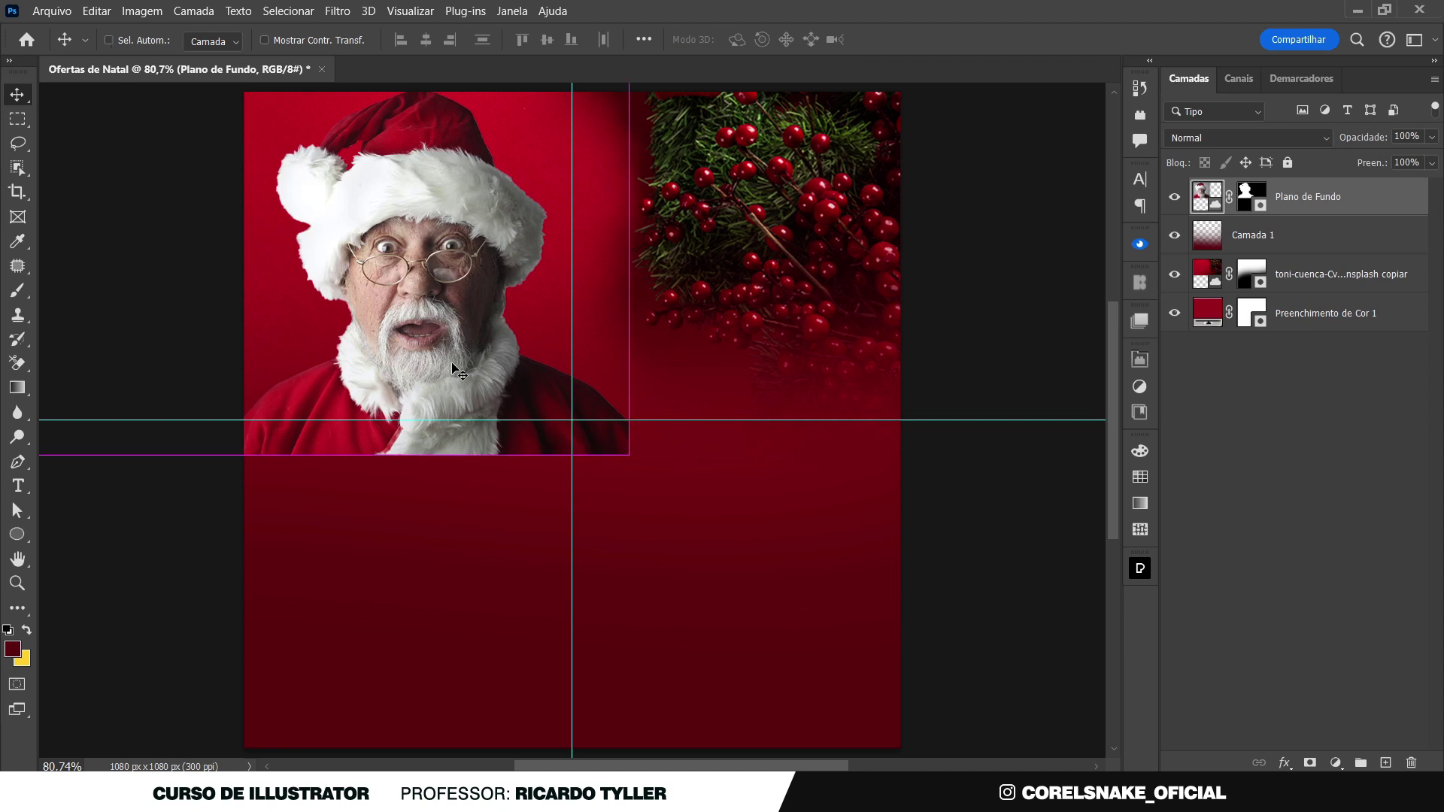
# Scale Santa down to about 91% and adjust his top-left corner
pyautogui.hotkey('ctrl', 't')
pyautogui.moveTo(629, 457); pyautogui.dragTo(570, 436)
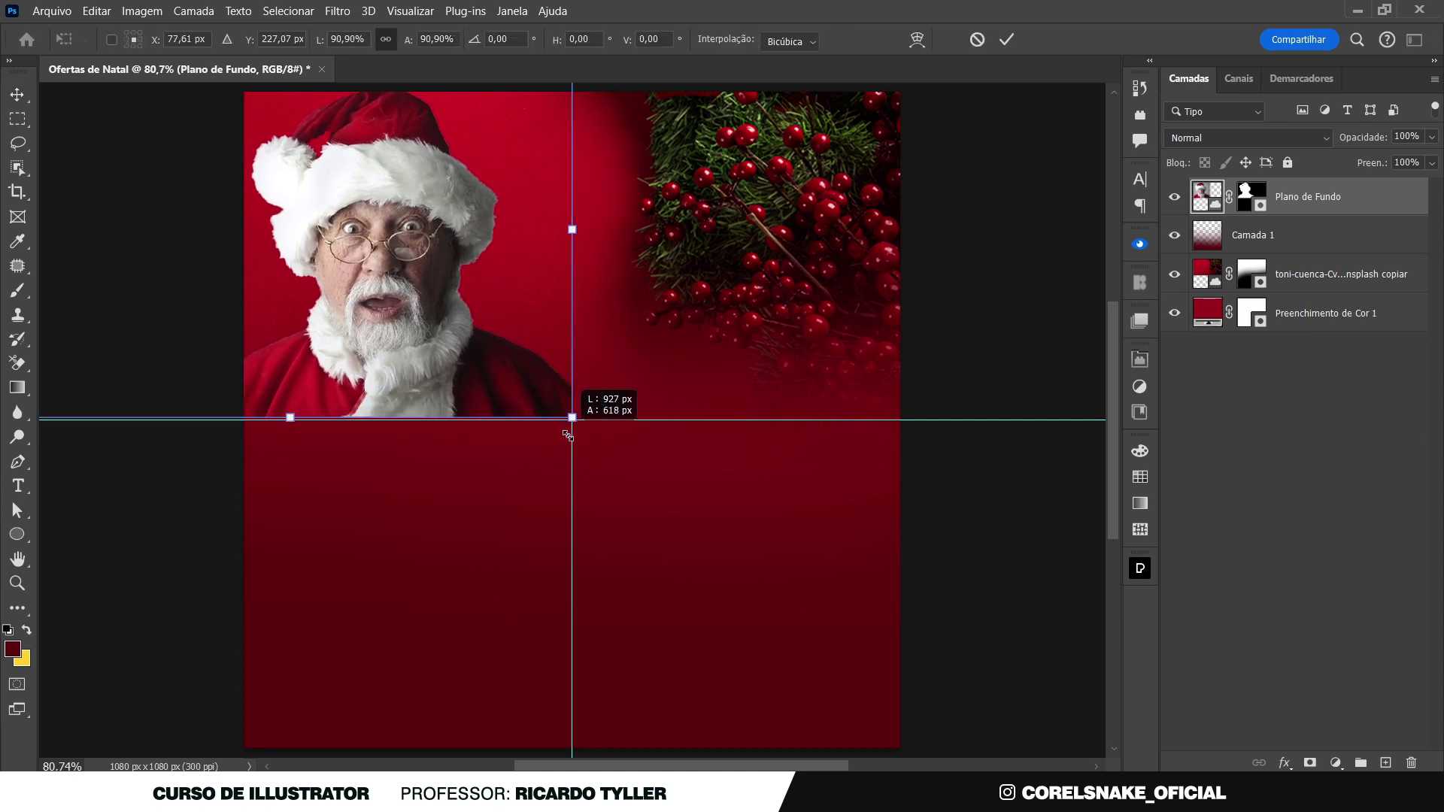
pyautogui.press('Return')
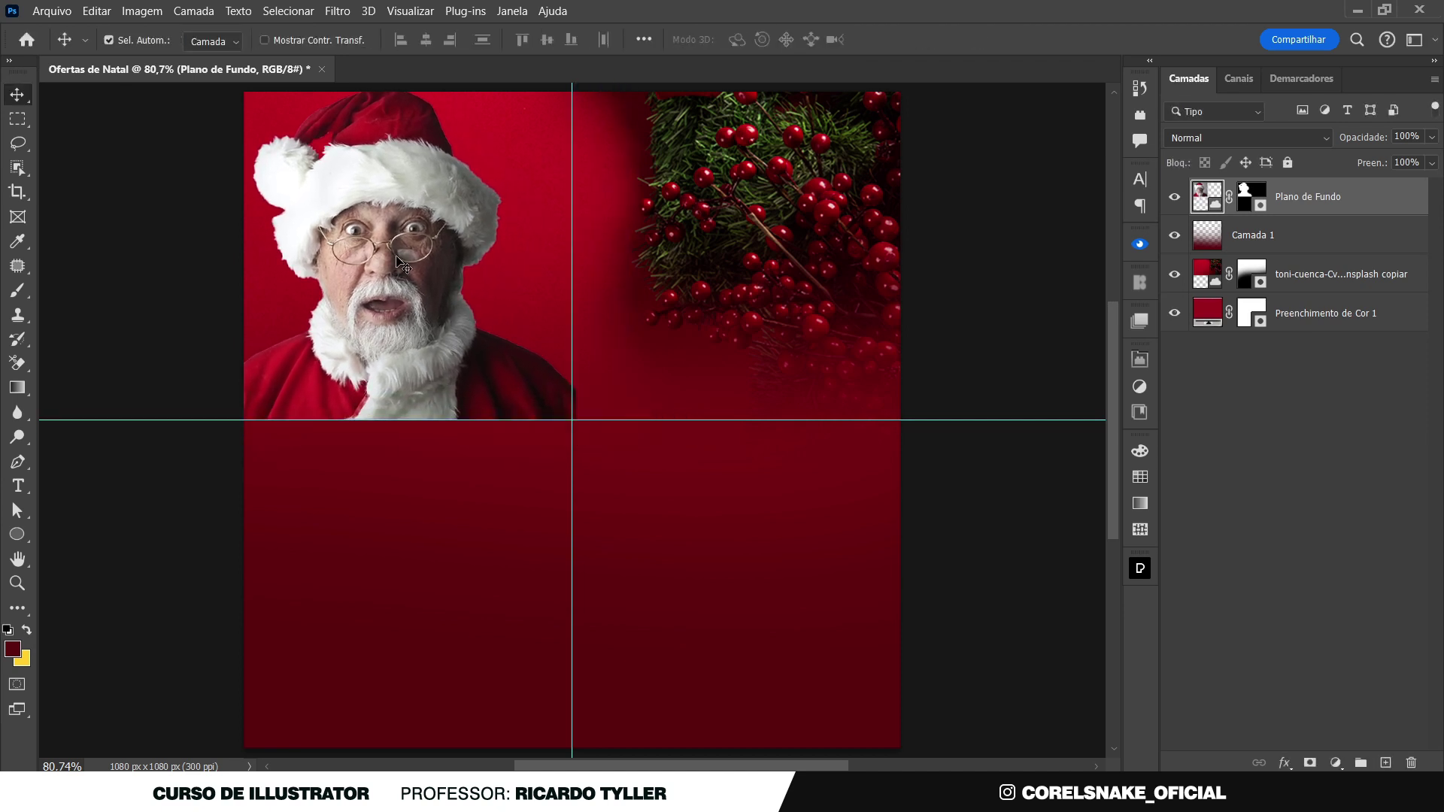
pyautogui.hotkey('ctrl', 't')
pyautogui.scroll(-5, 555, 542)
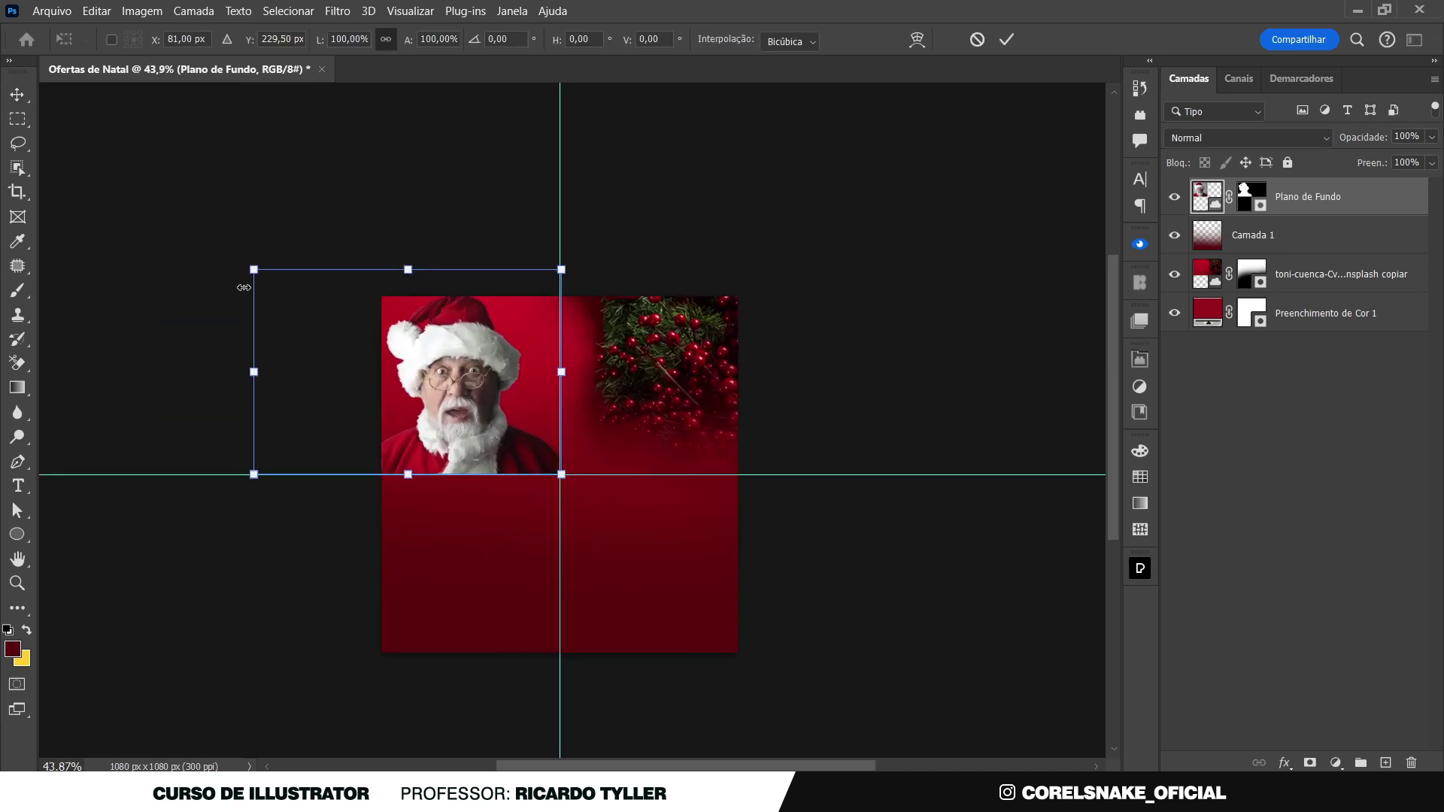
pyautogui.moveTo(252, 271); pyautogui.dragTo(262, 277)
pyautogui.press('Return')
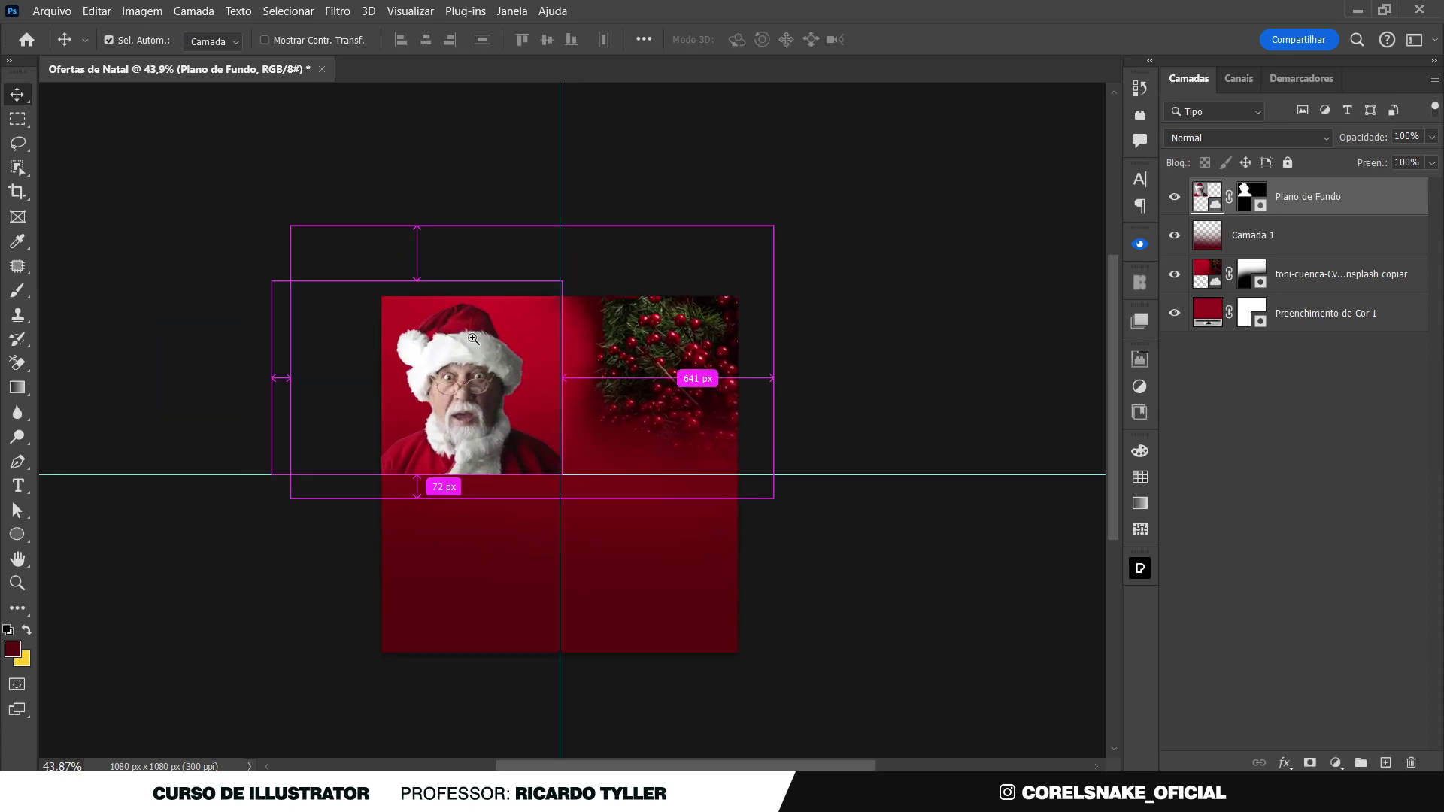
pyautogui.scroll(8, 558, 372)
pyautogui.scroll(-2, 558, 372)
pyautogui.scroll(-5, 527, 391)
pyautogui.scroll(-2, 495, 397)
# Shift the holly berries layer slightly left, then zoom in on the post
pyautogui.click(661, 399)
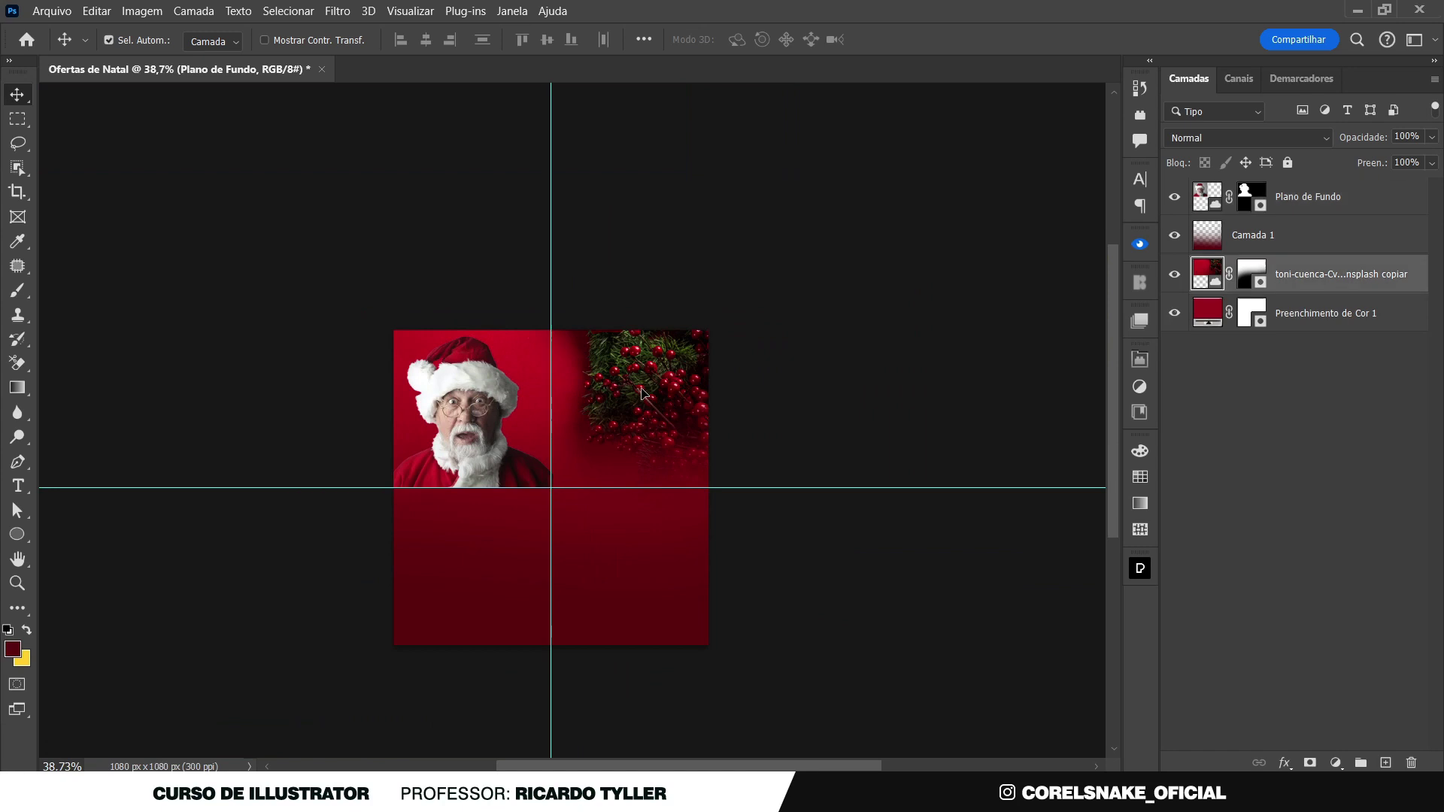
pyautogui.moveTo(661, 400); pyautogui.dragTo(645, 397)
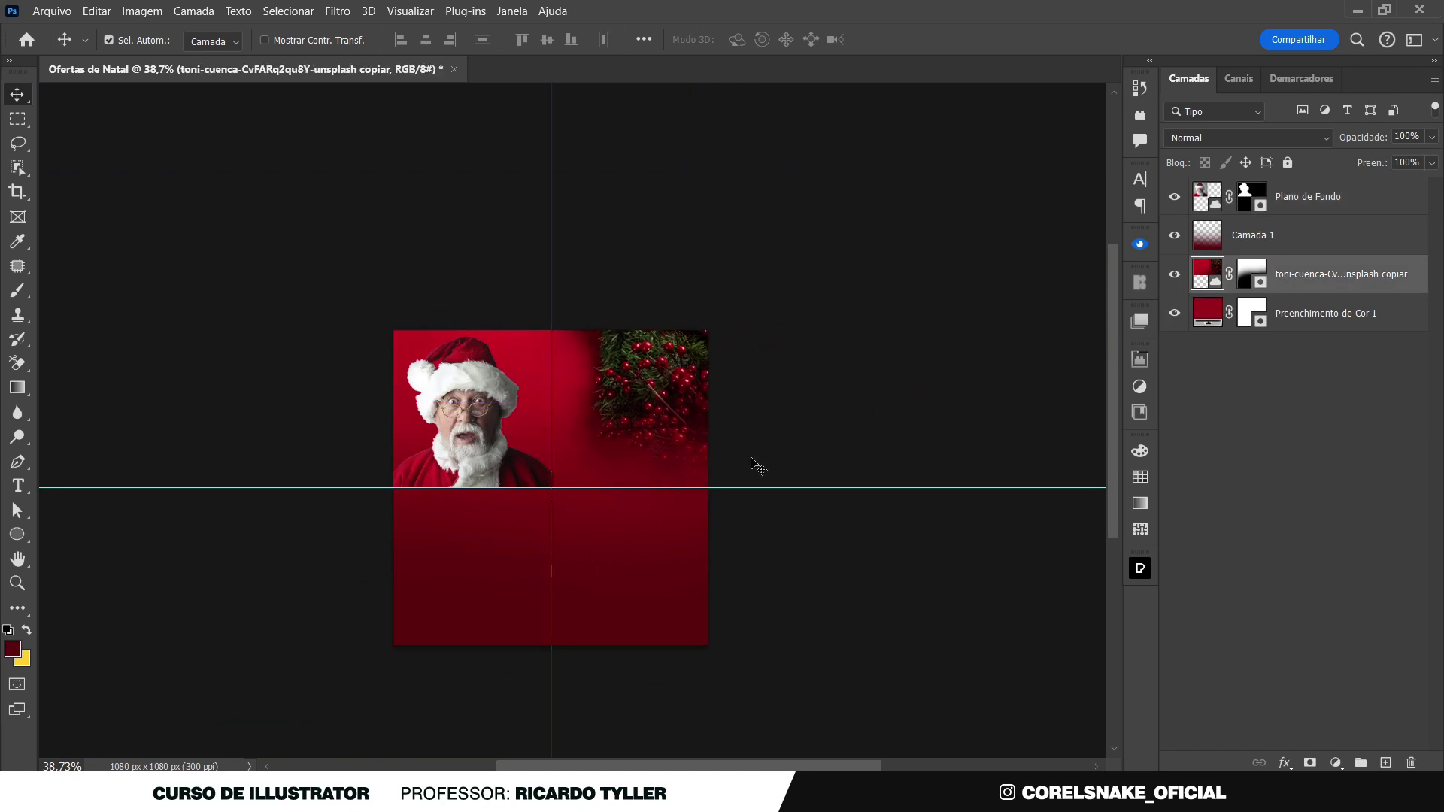
pyautogui.click(534, 506)
pyautogui.moveTo(435, 466); pyautogui.dragTo(538, 506)
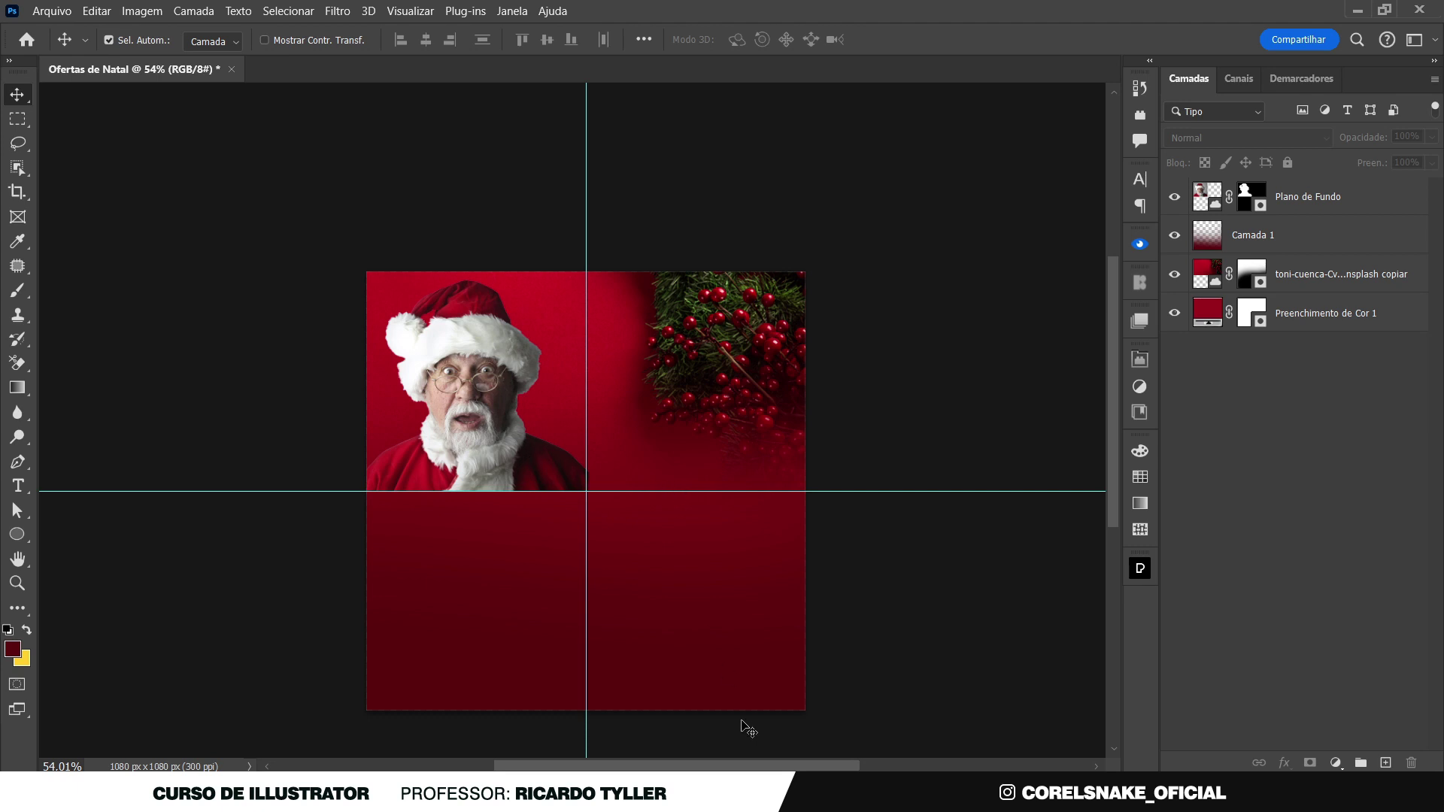
pyautogui.moveTo(704, 720); pyautogui.dragTo(681, 667)
pyautogui.moveTo(597, 635); pyautogui.dragTo(616, 622)
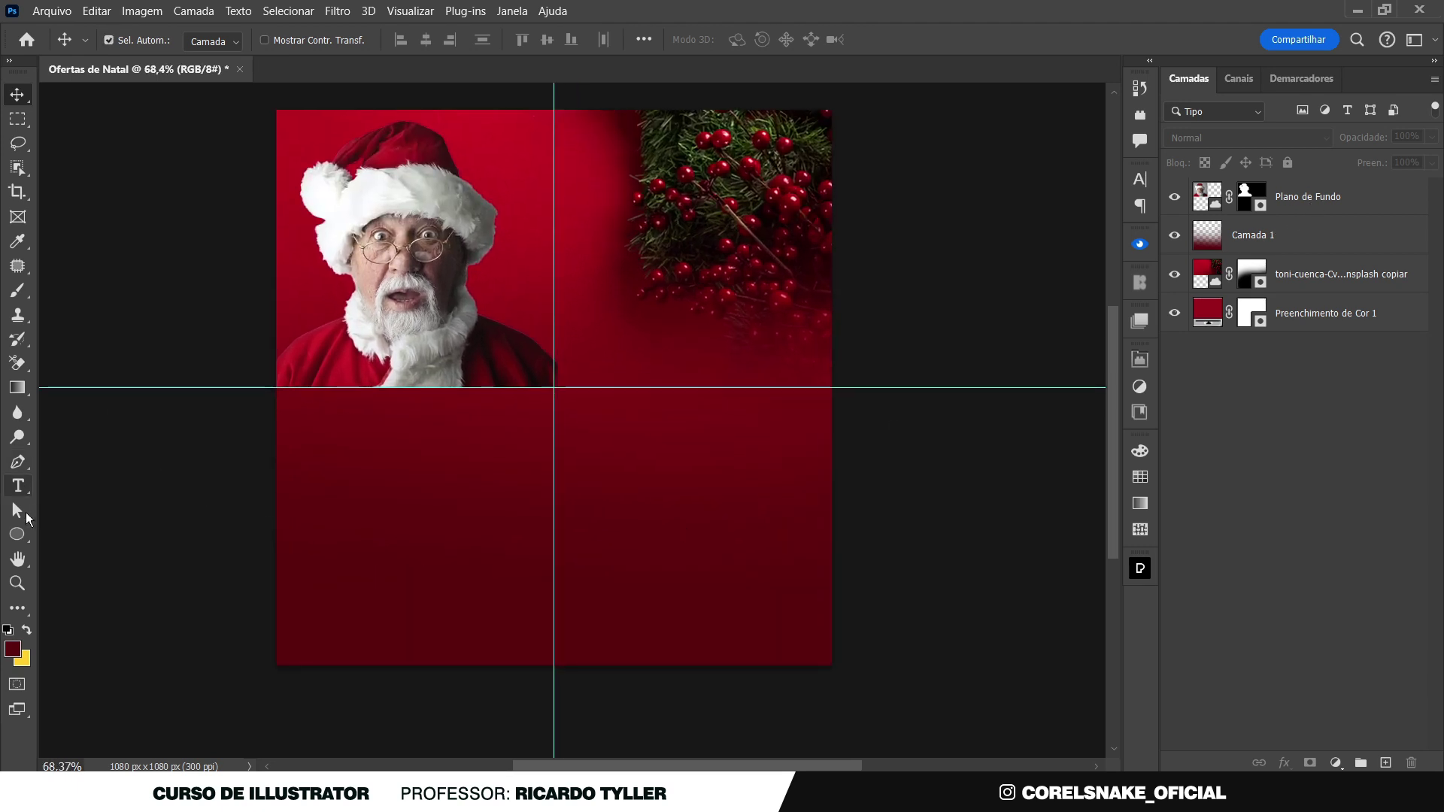
# Draw a wide rectangle band across the bottom of the post
pyautogui.click(18, 536)
pyautogui.click(113, 534)
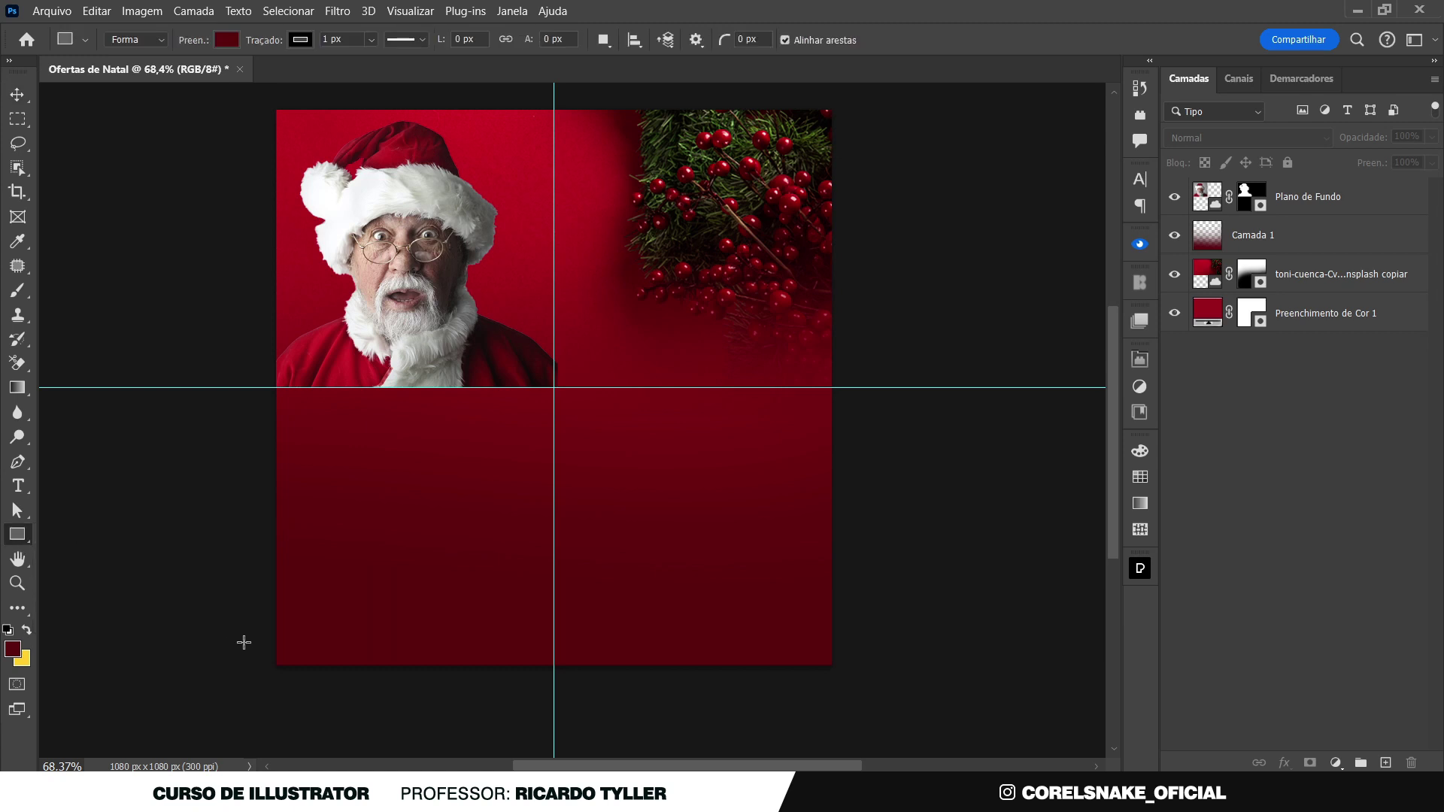
pyautogui.moveTo(256, 616); pyautogui.dragTo(842, 668)
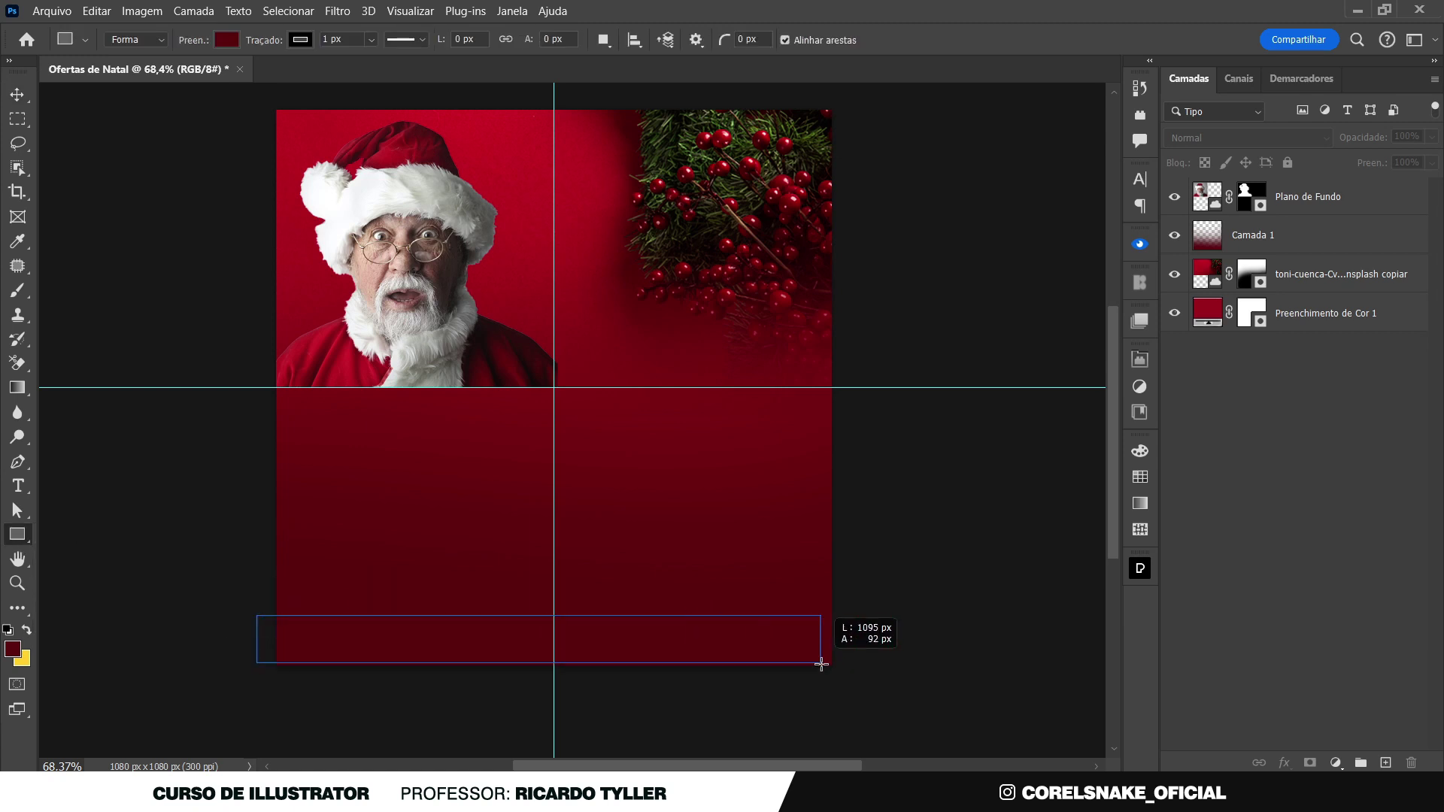
pyautogui.moveTo(842, 668); pyautogui.dragTo(845, 660)
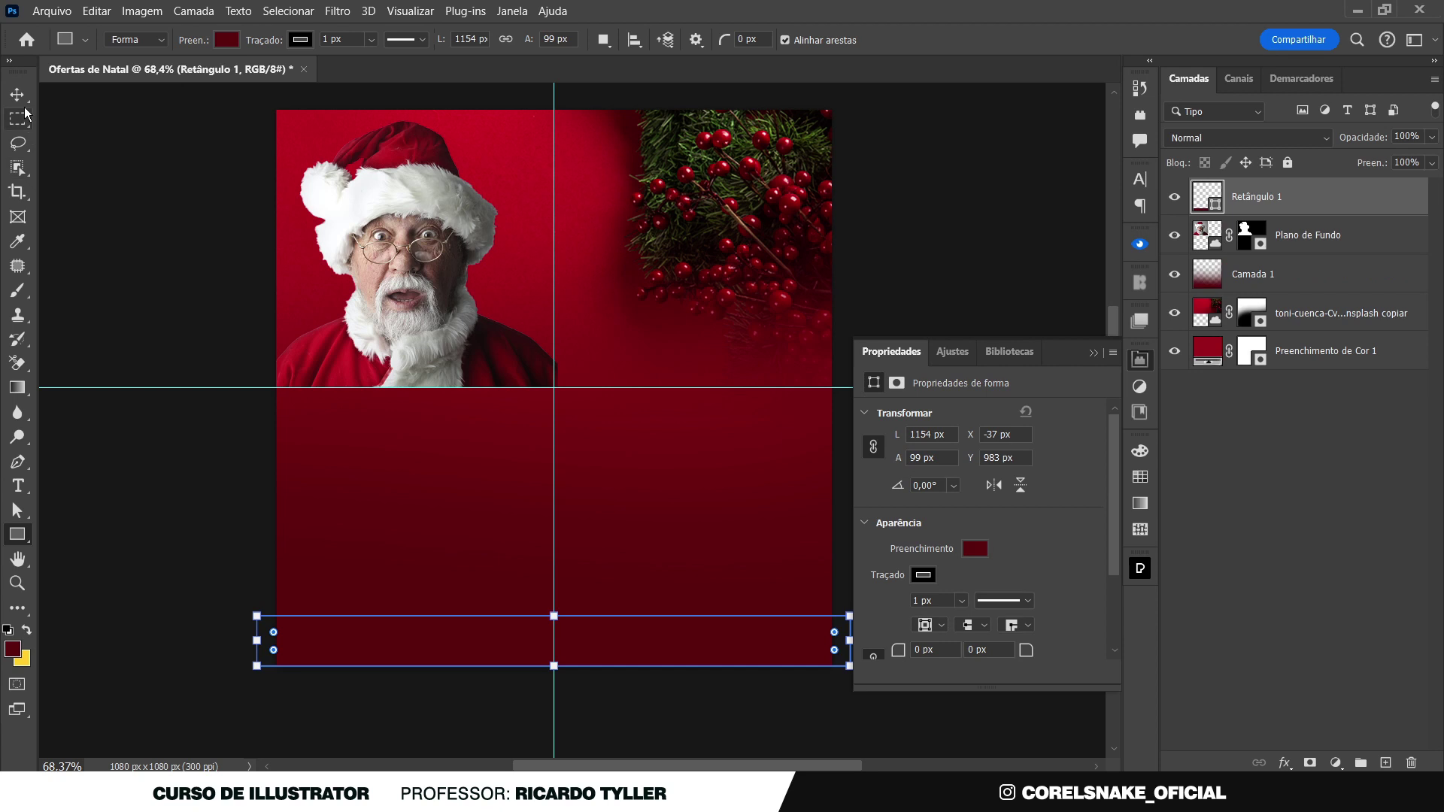
pyautogui.press('v')
# Fill the band with the deep red b0152f sampled from Santa's background
pyautogui.click(924, 576)
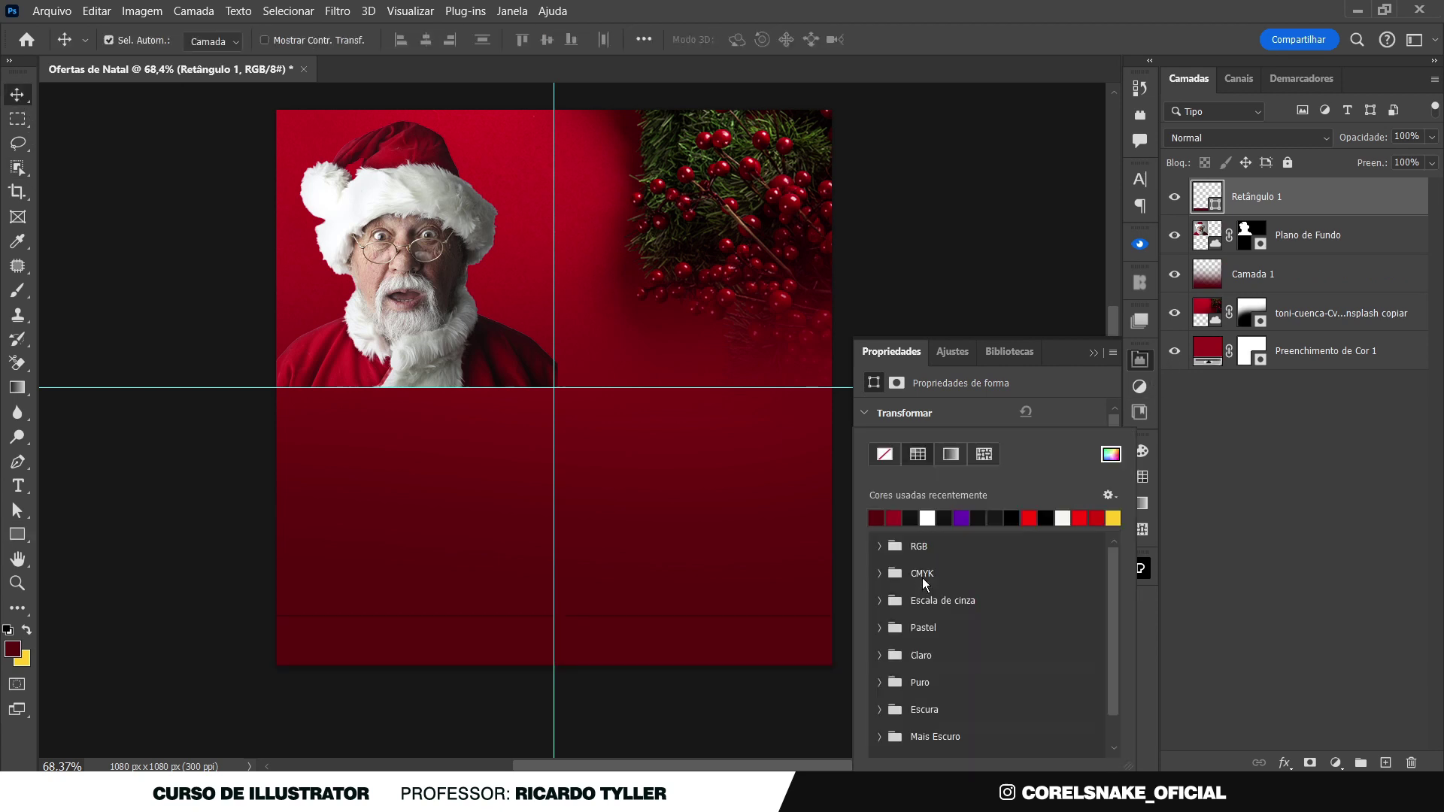
pyautogui.click(1098, 393)
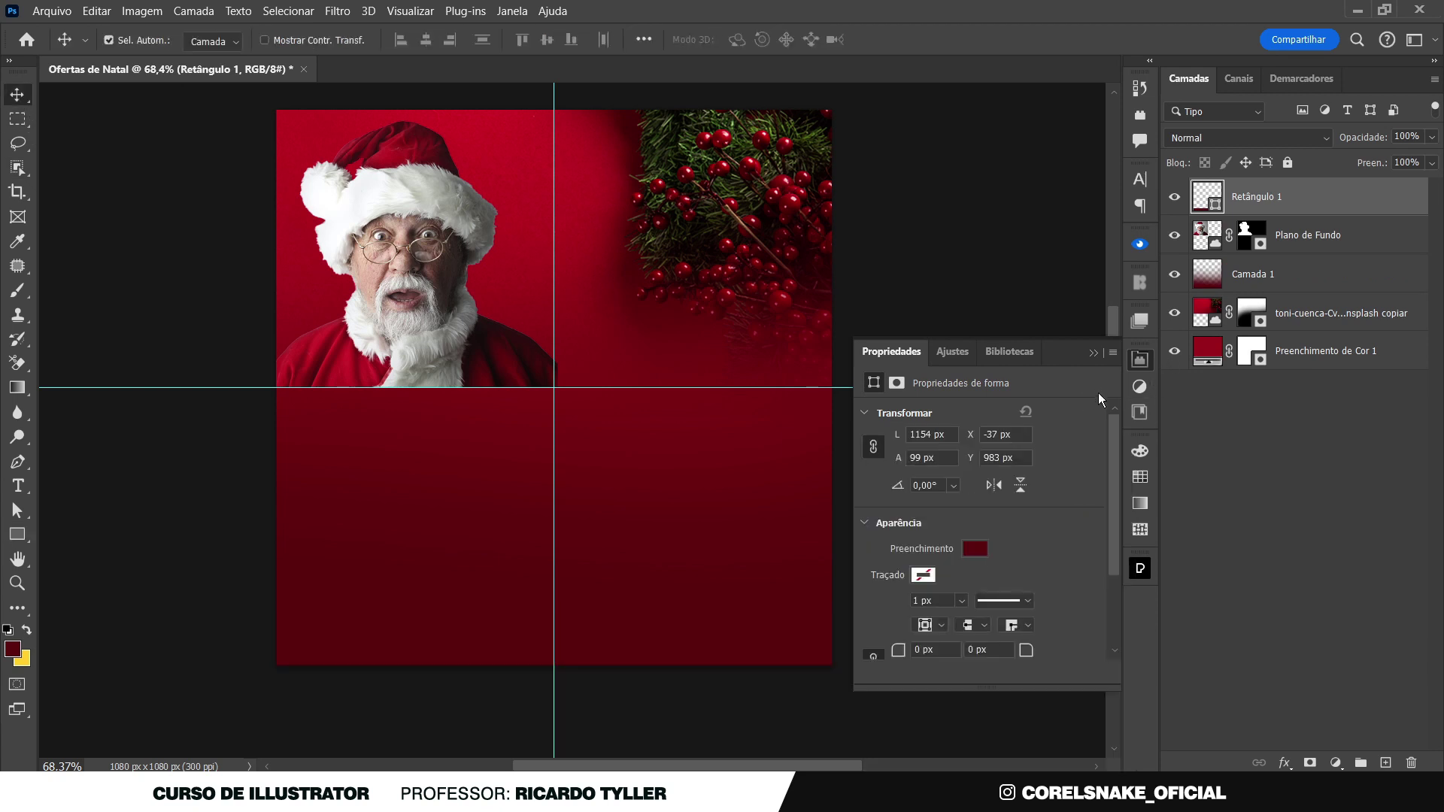
pyautogui.click(982, 547)
pyautogui.click(1031, 516)
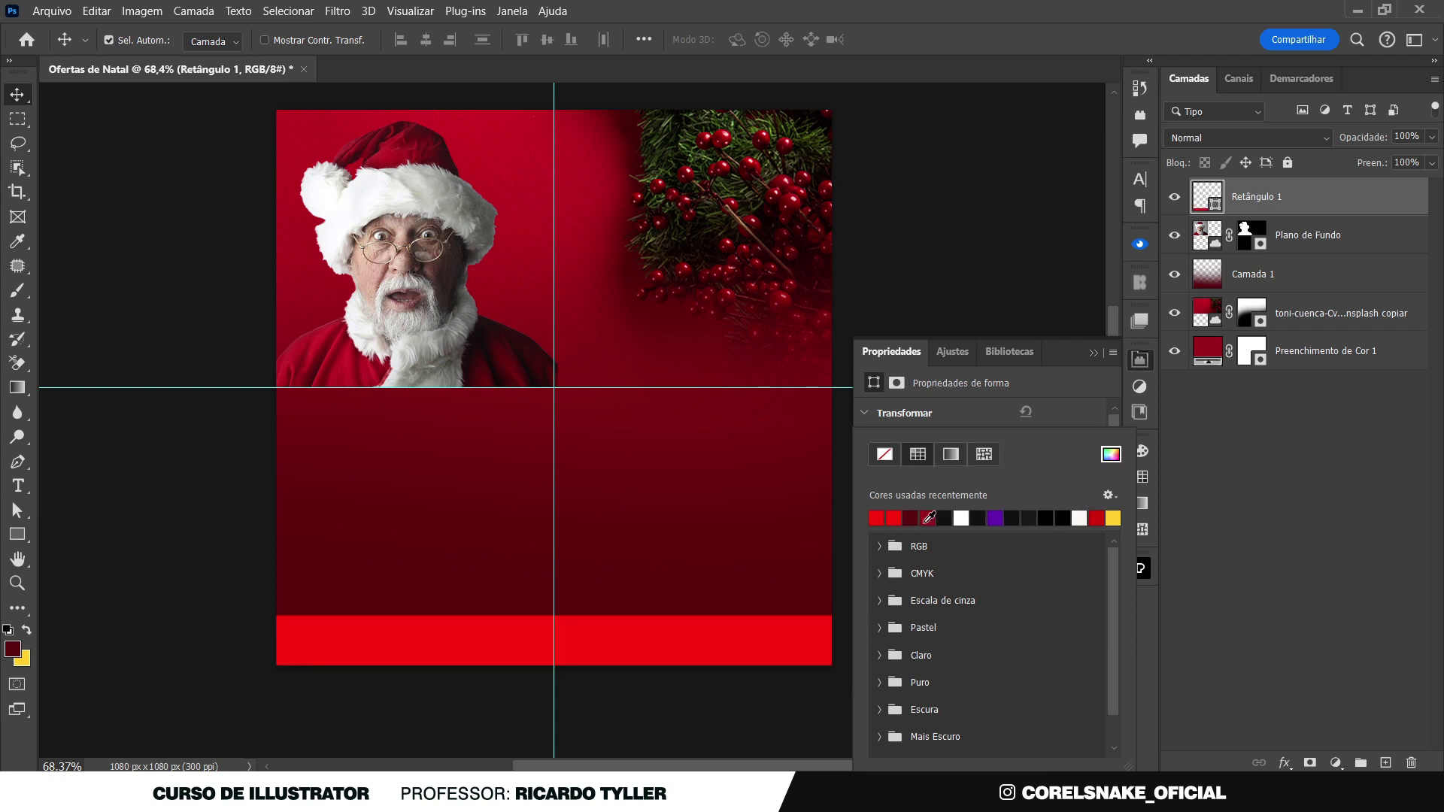
pyautogui.click(1140, 360)
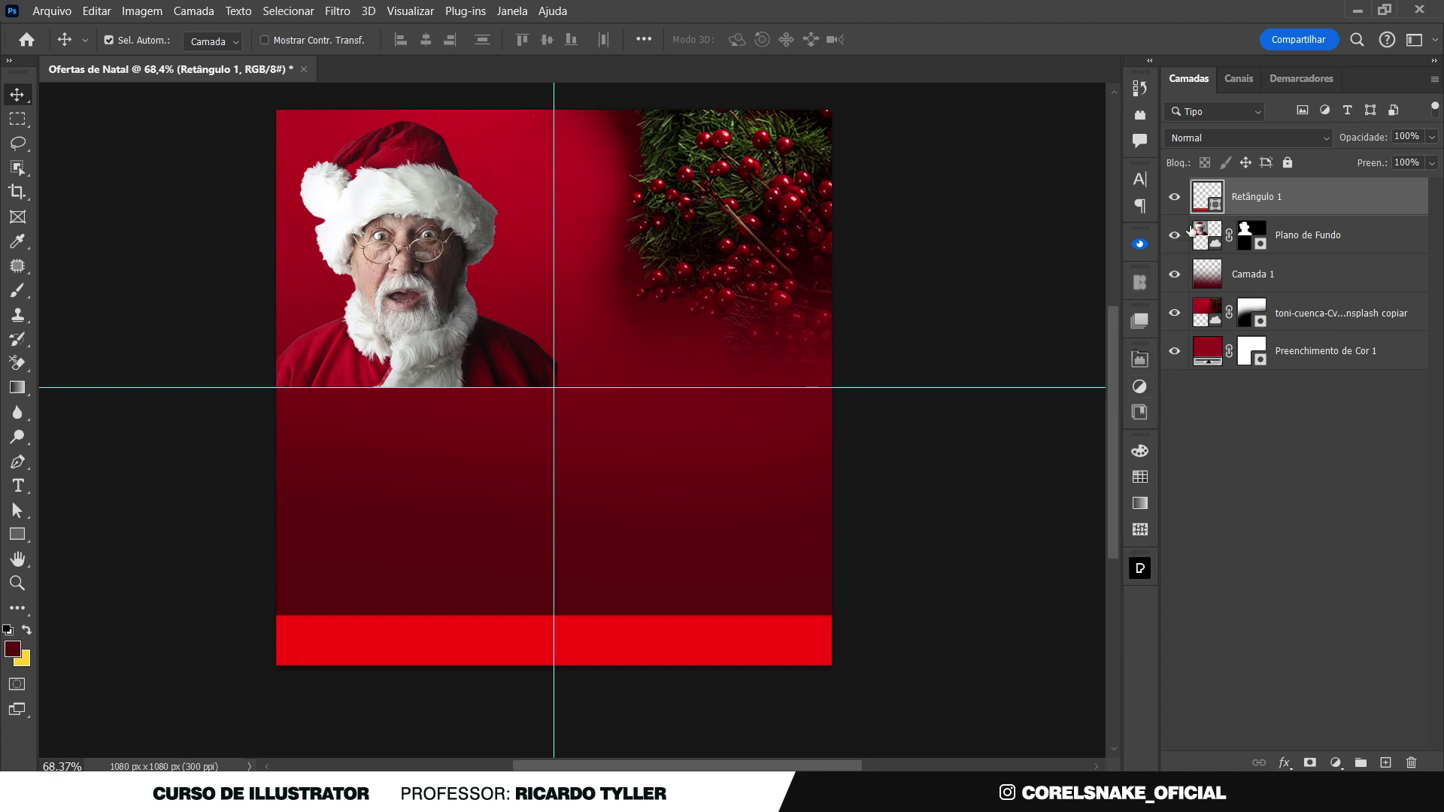
pyautogui.doubleClick(1216, 206)
pyautogui.click(520, 132)
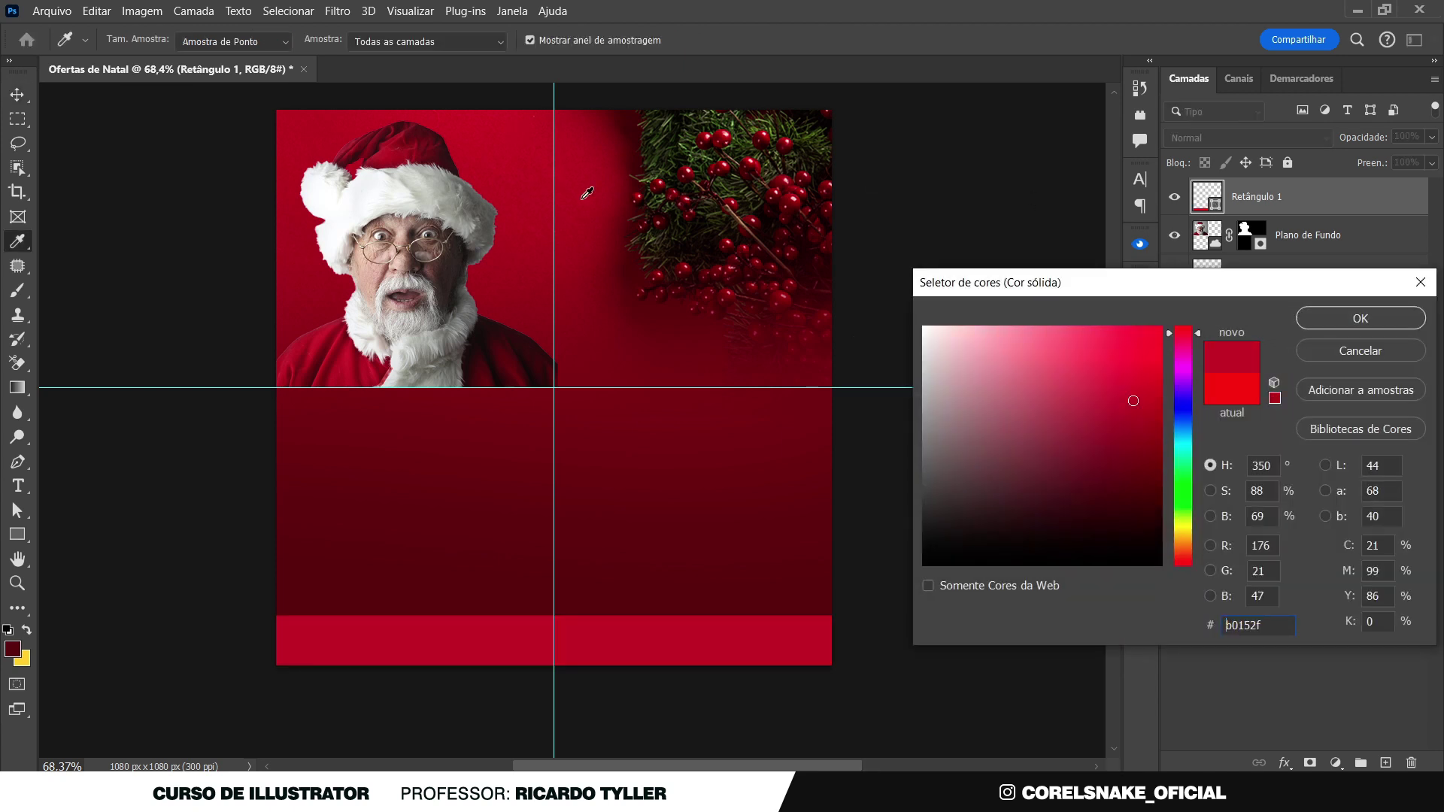
pyautogui.click(1354, 318)
pyautogui.press('v')
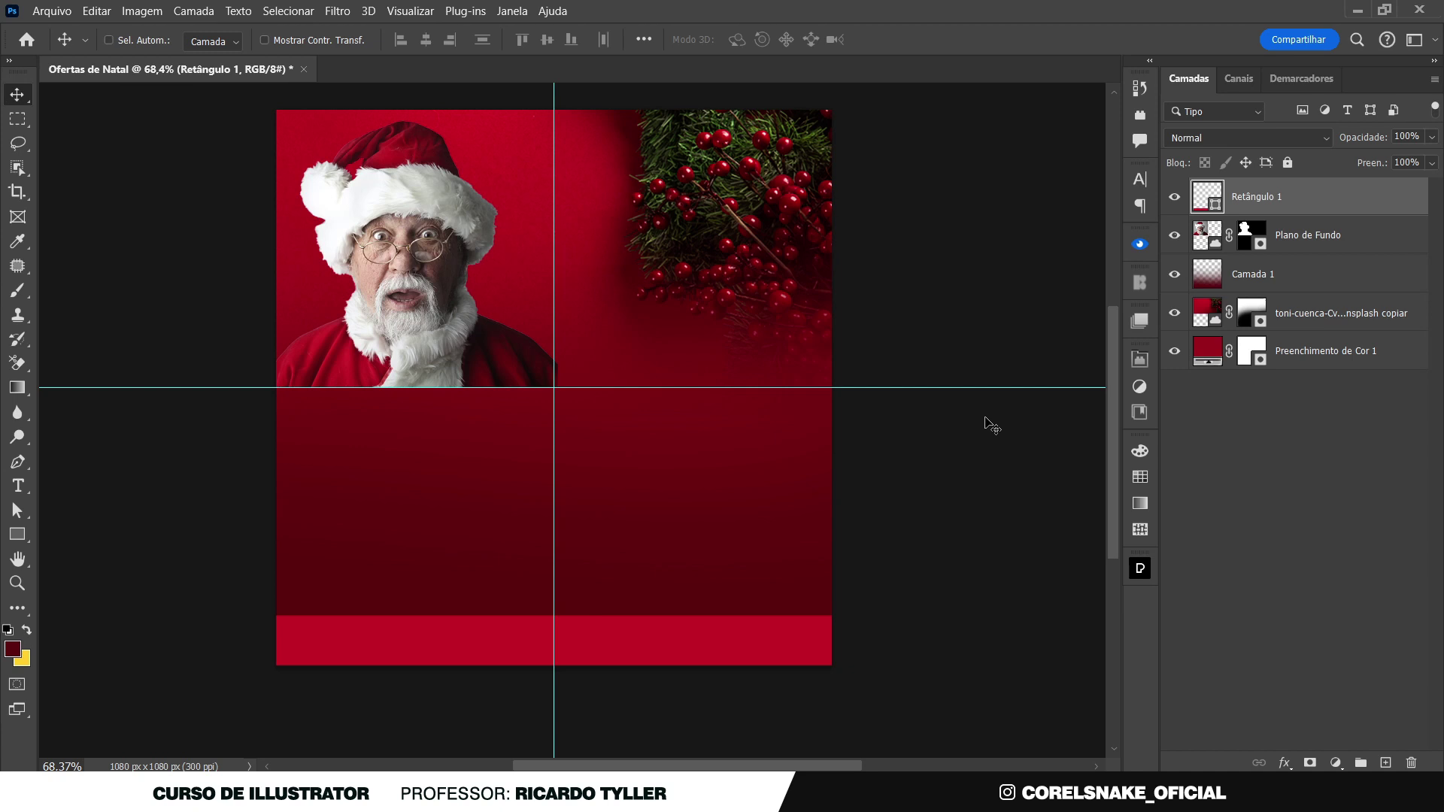
# Nudge Santa slightly up-left and move the red band about 16 px lower
pyautogui.scroll(1, 990, 422)
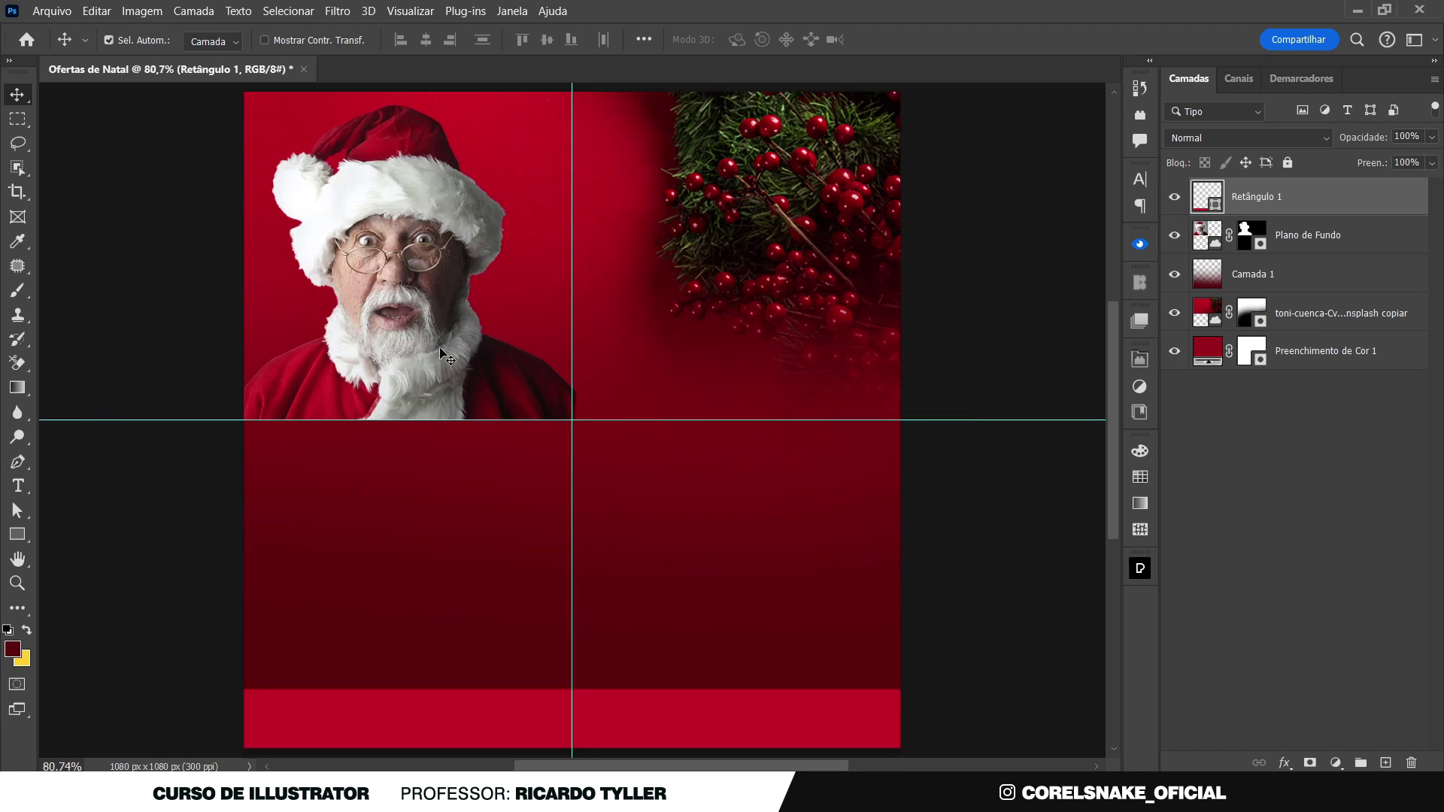
pyautogui.moveTo(444, 355); pyautogui.dragTo(437, 345)
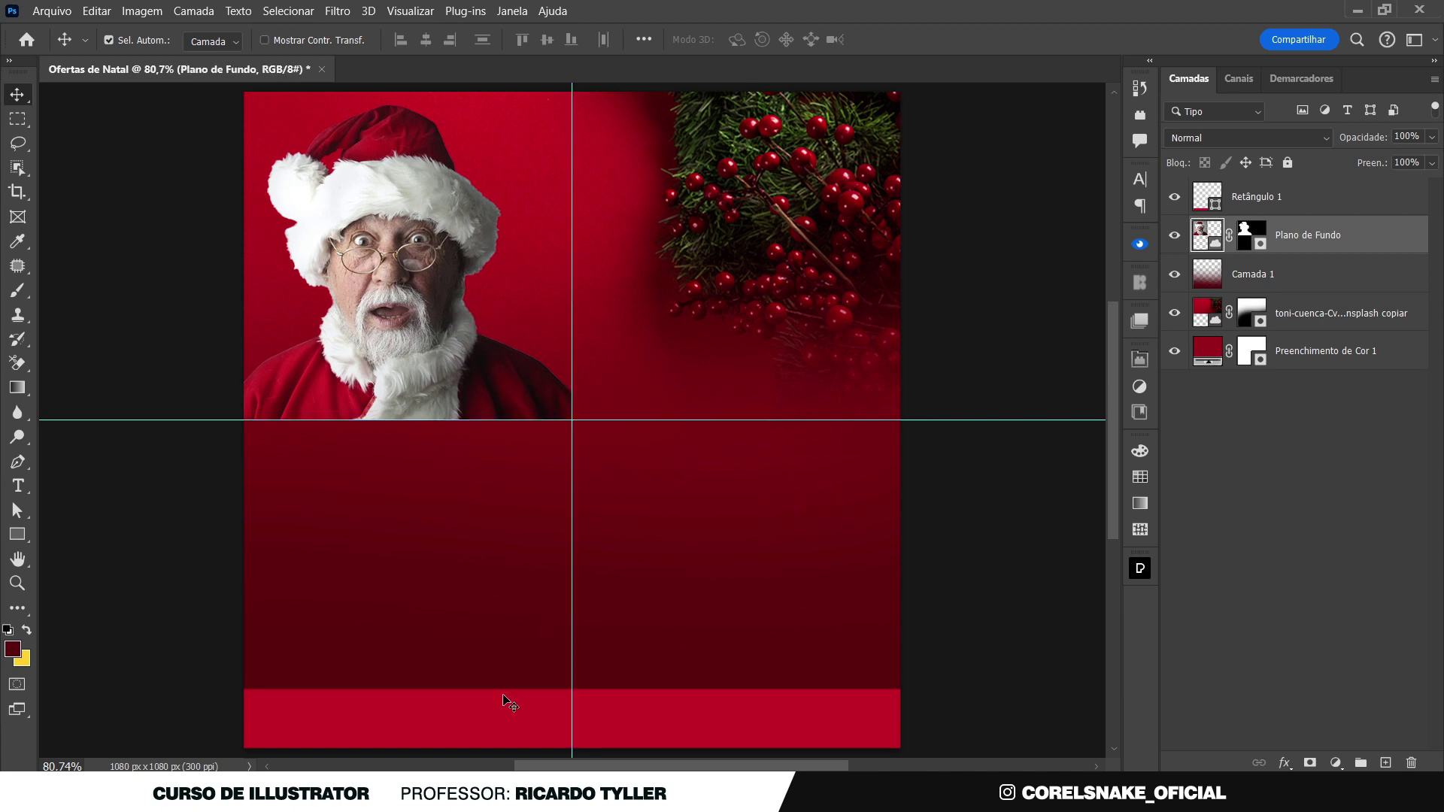
pyautogui.moveTo(505, 686); pyautogui.dragTo(506, 700)
pyautogui.click(1014, 548)
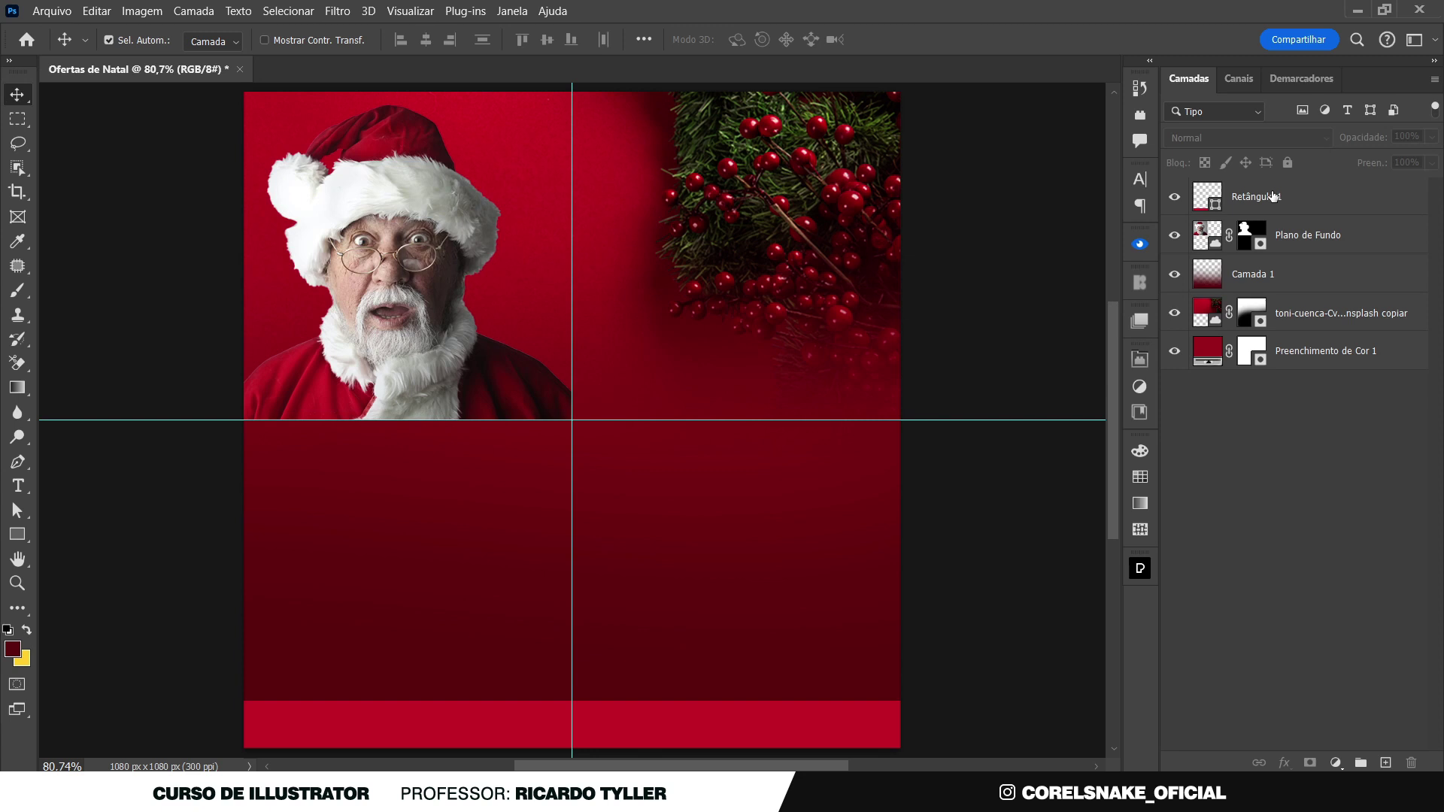
# Group the three background layers into a group named Fundo
pyautogui.click(1301, 272)
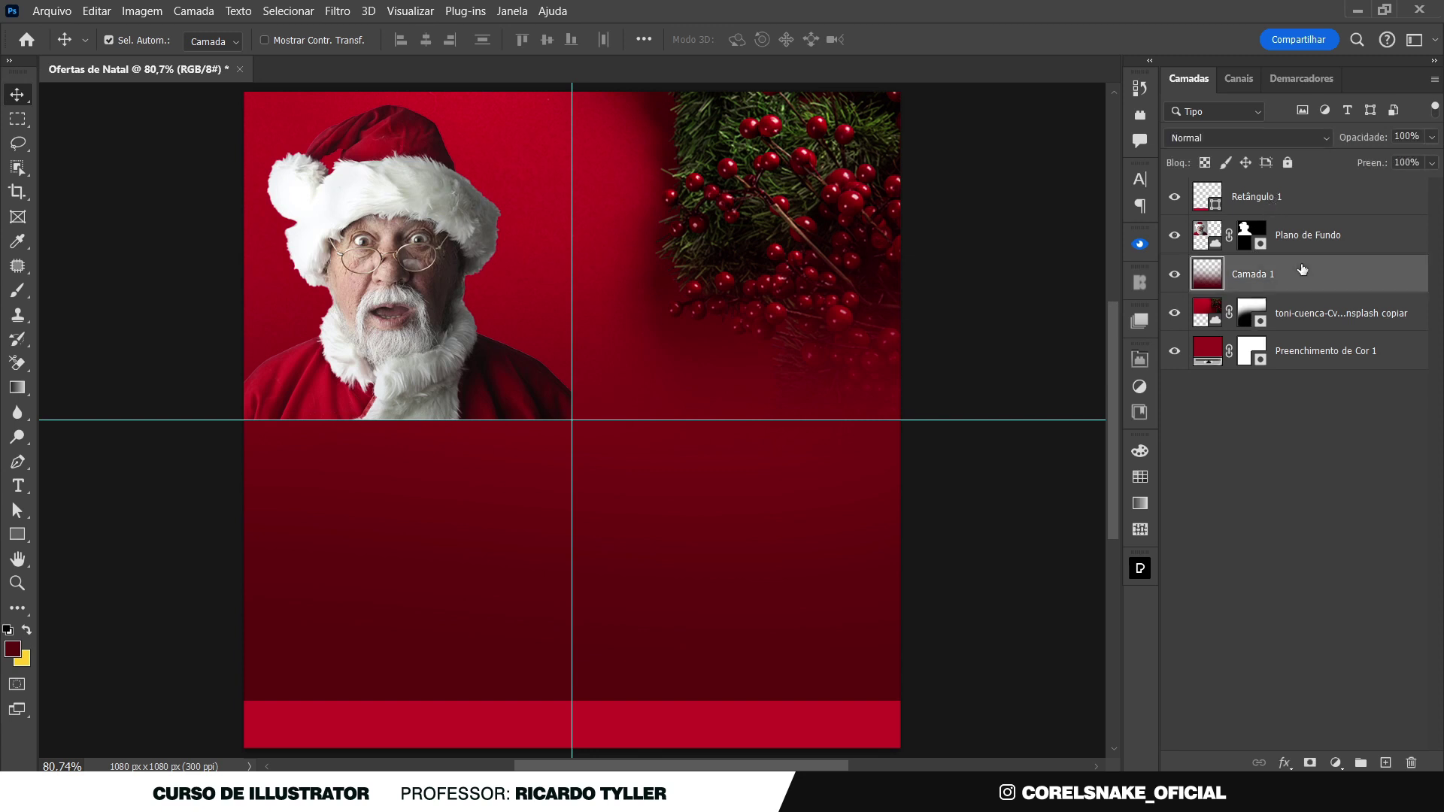
pyautogui.keyDown('shift'); pyautogui.click(1305, 356); pyautogui.keyUp('shift')
pyautogui.hotkey('ctrl', 'g')
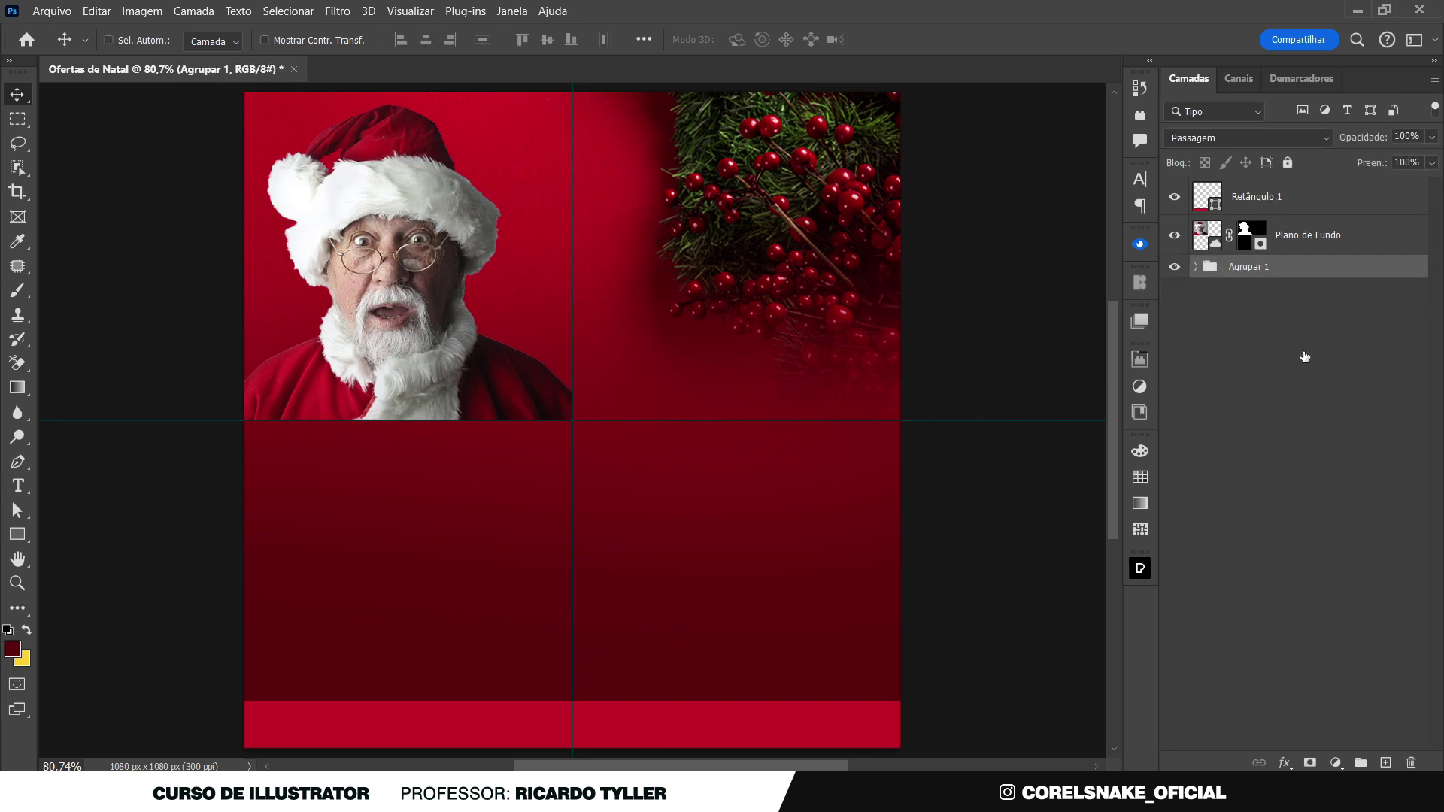
pyautogui.doubleClick(1247, 266)
pyautogui.write('F')
pyautogui.press('Return')
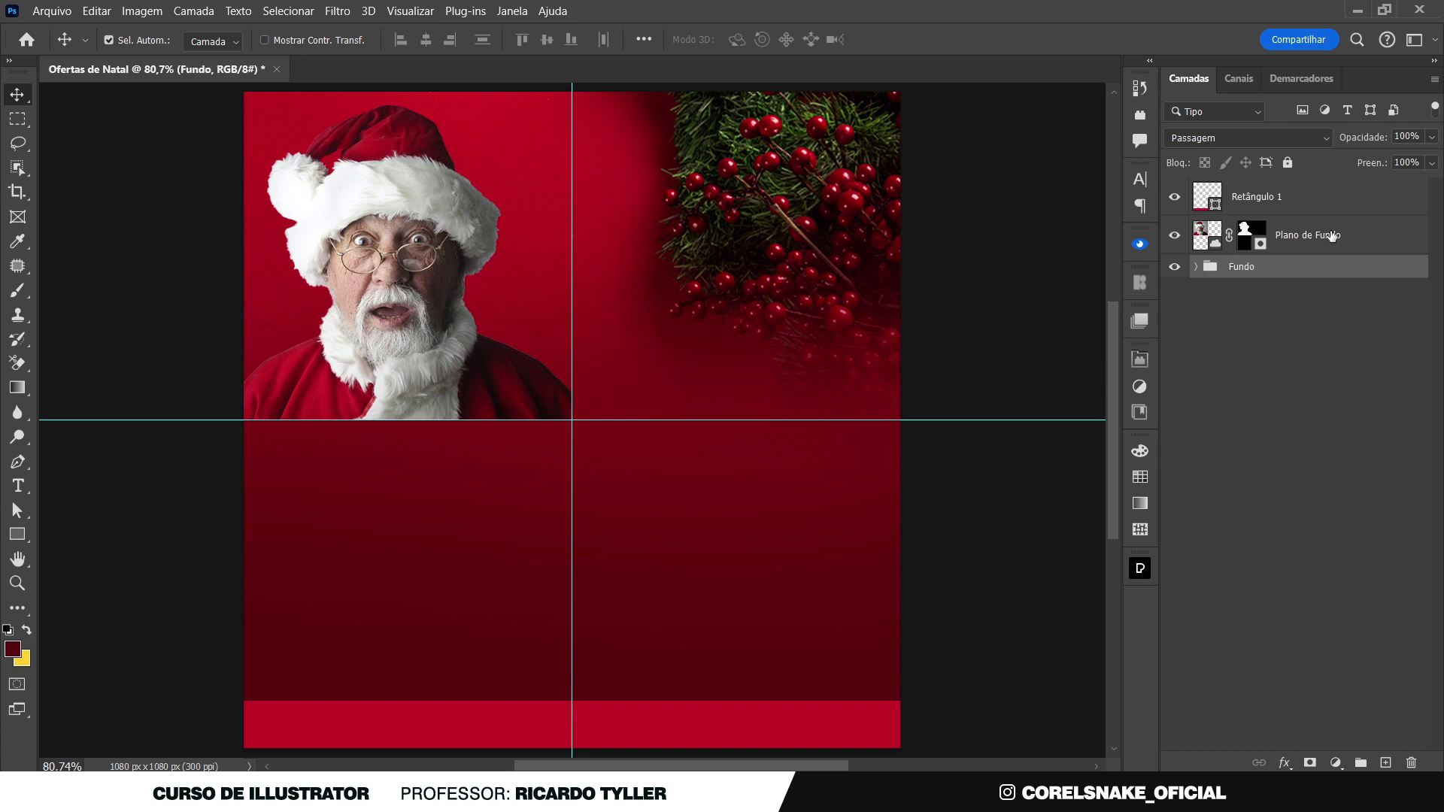
# Put the Santa layer into its own collapsed group named Papai noel
pyautogui.click(1332, 236)
pyautogui.hotkey('ctrl', 'g')
pyautogui.doubleClick(1248, 227)
pyautogui.write('Papai noel')
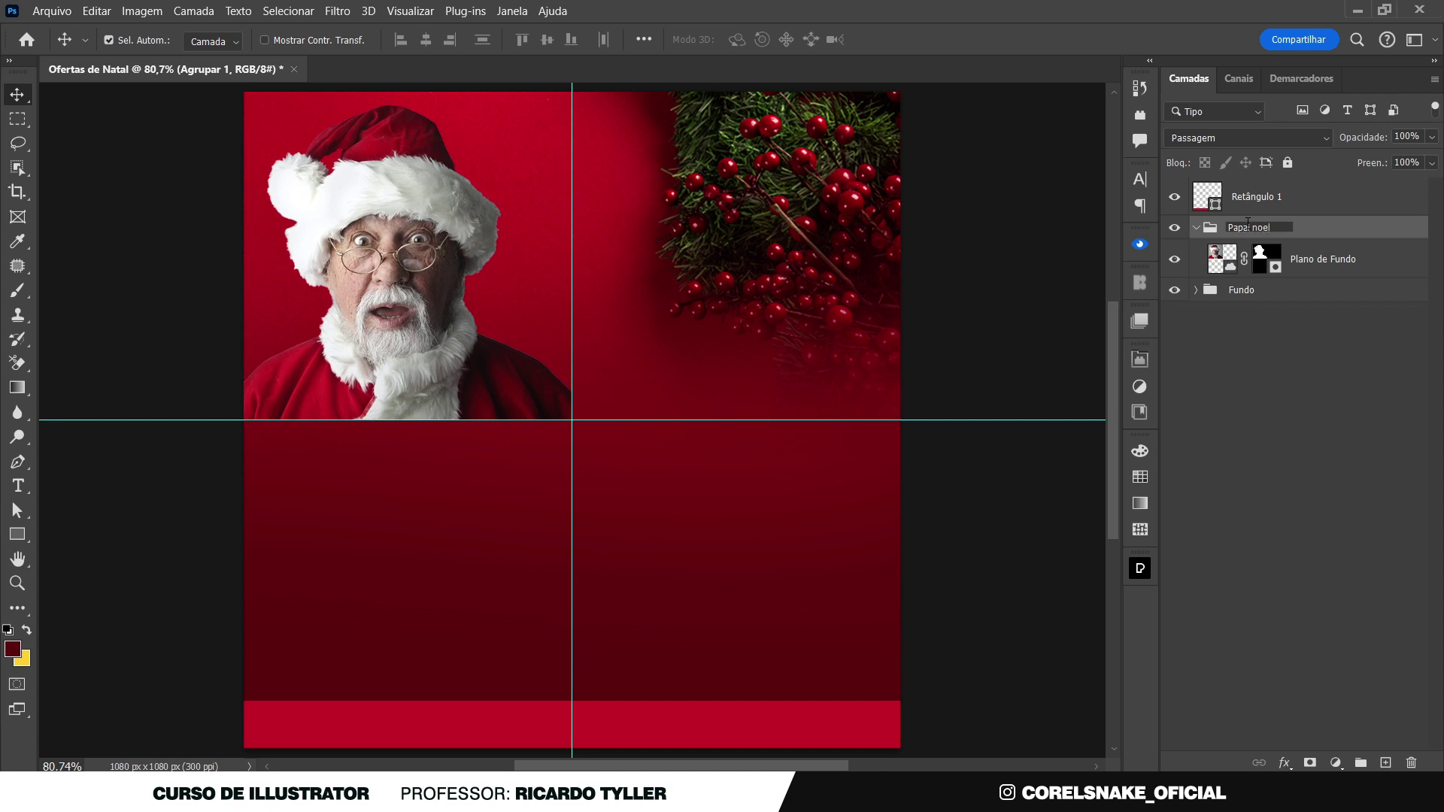
pyautogui.press('Return')
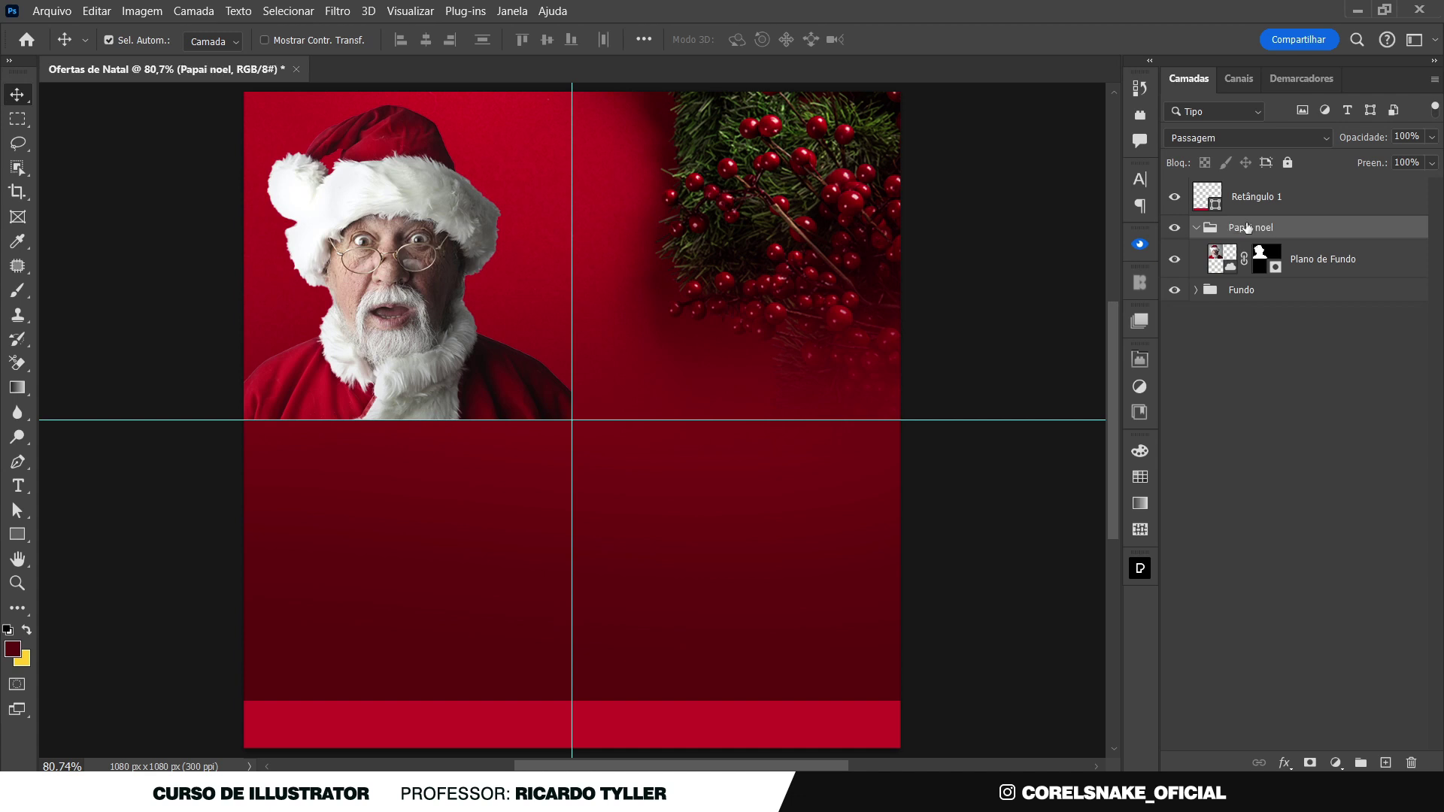
pyautogui.click(1196, 228)
pyautogui.click(1268, 406)
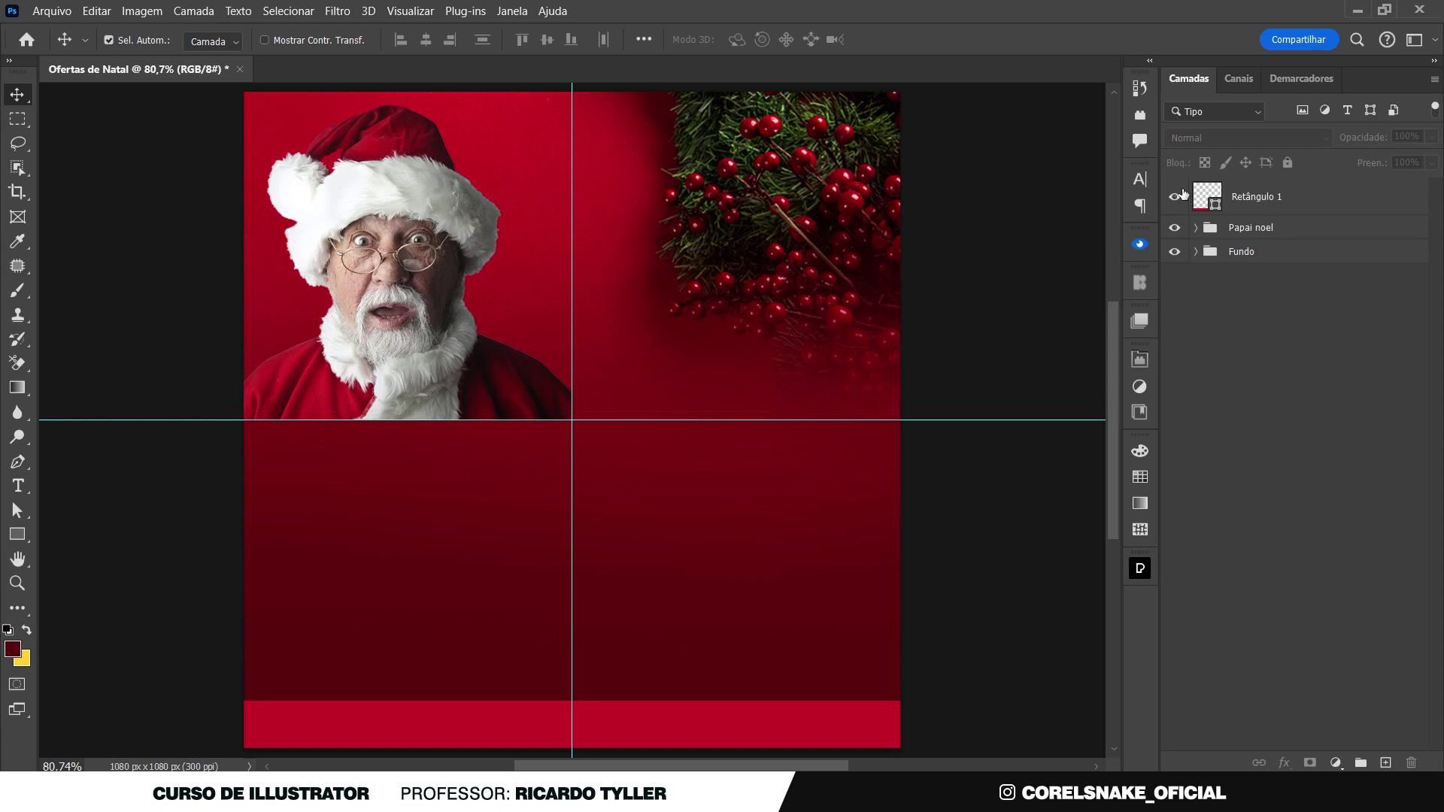
# Group the bottom bar rectangle into a collapsed group named Barra info
pyautogui.click(1277, 205)
pyautogui.hotkey('ctrl', 'g')
pyautogui.doubleClick(1248, 189)
pyautogui.write('Bar')
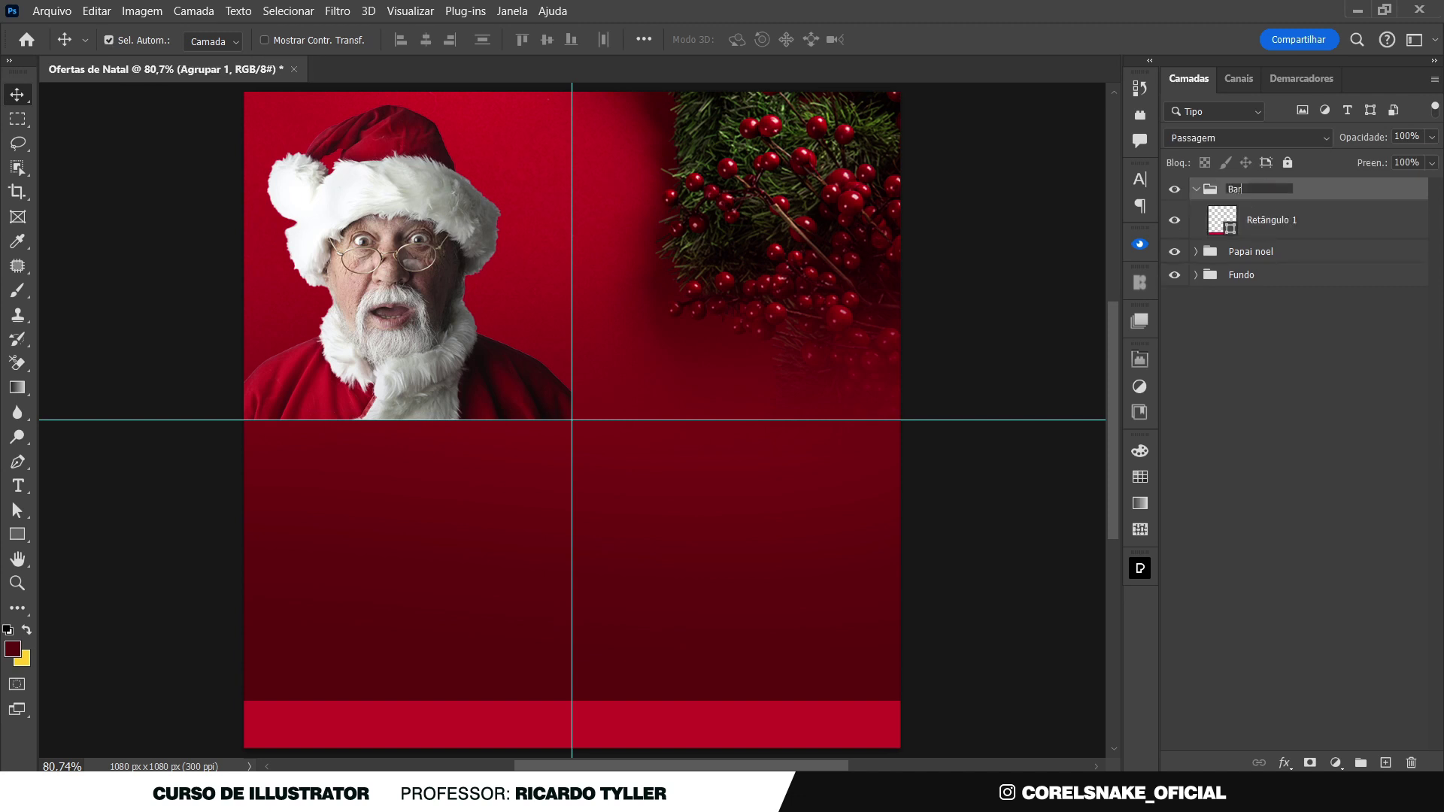
pyautogui.write('ra info')
pyautogui.press('Return')
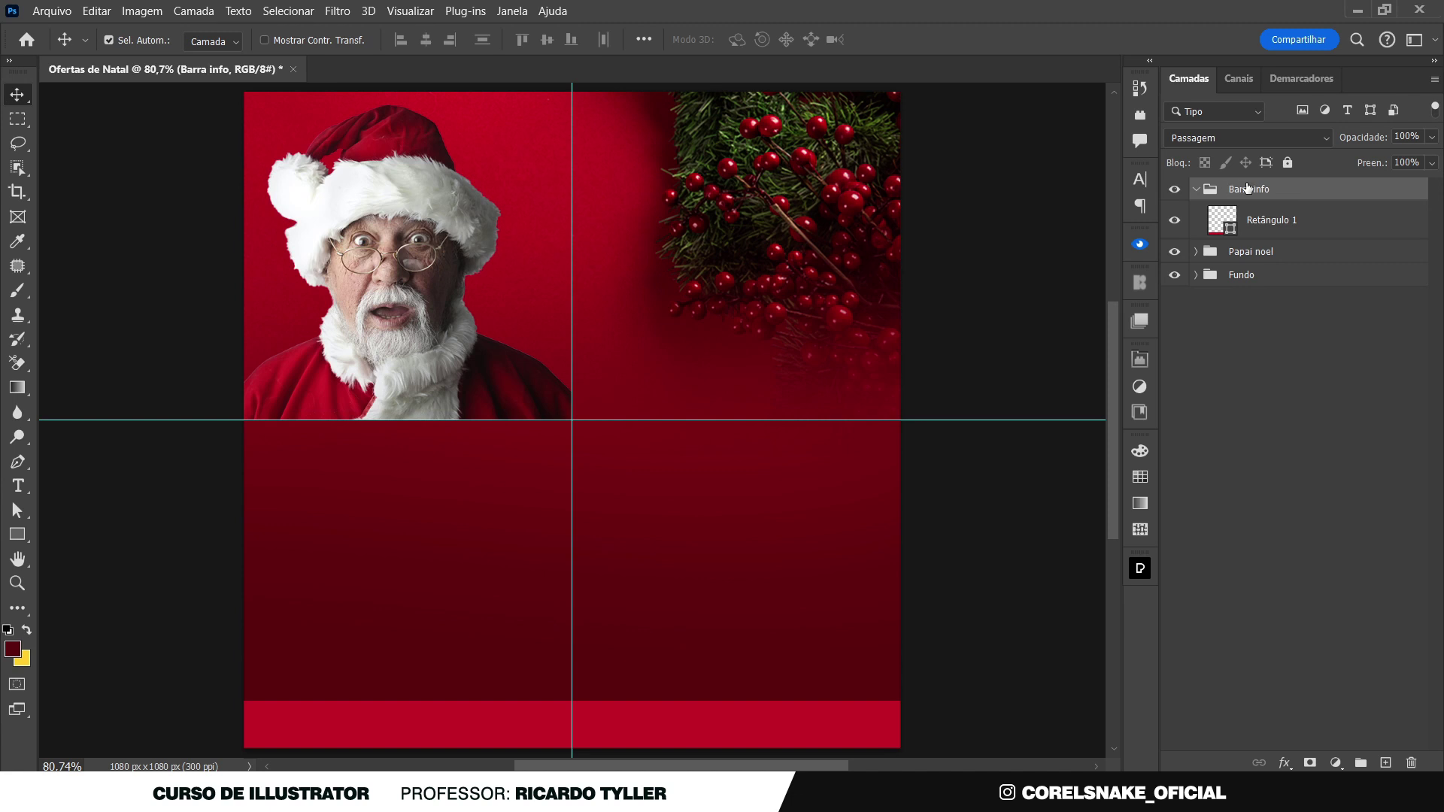
pyautogui.click(1197, 190)
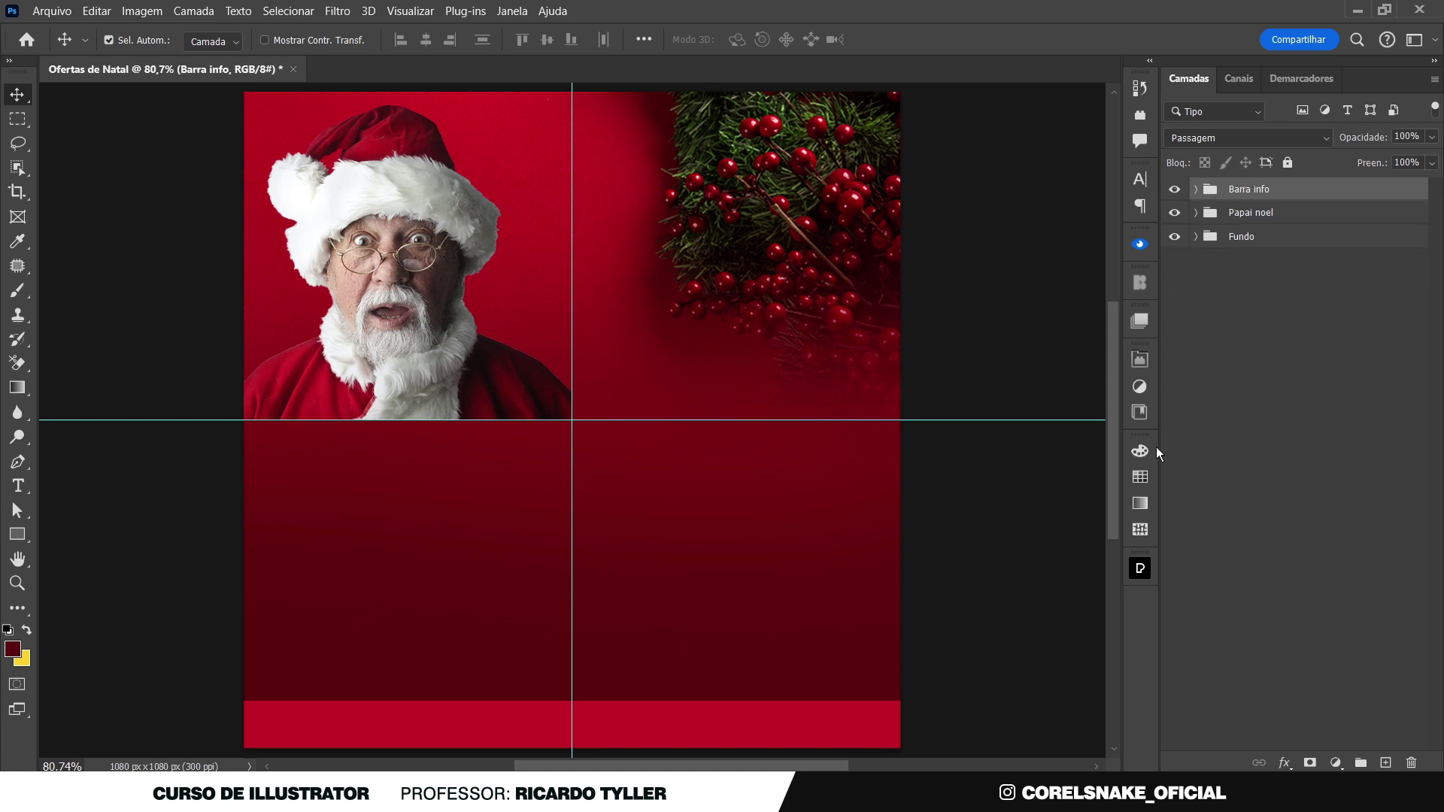
# Place the Bola ornament from Libraries, double its size, and set it at lower left
pyautogui.click(1142, 414)
pyautogui.moveTo(967, 499); pyautogui.dragTo(567, 399)
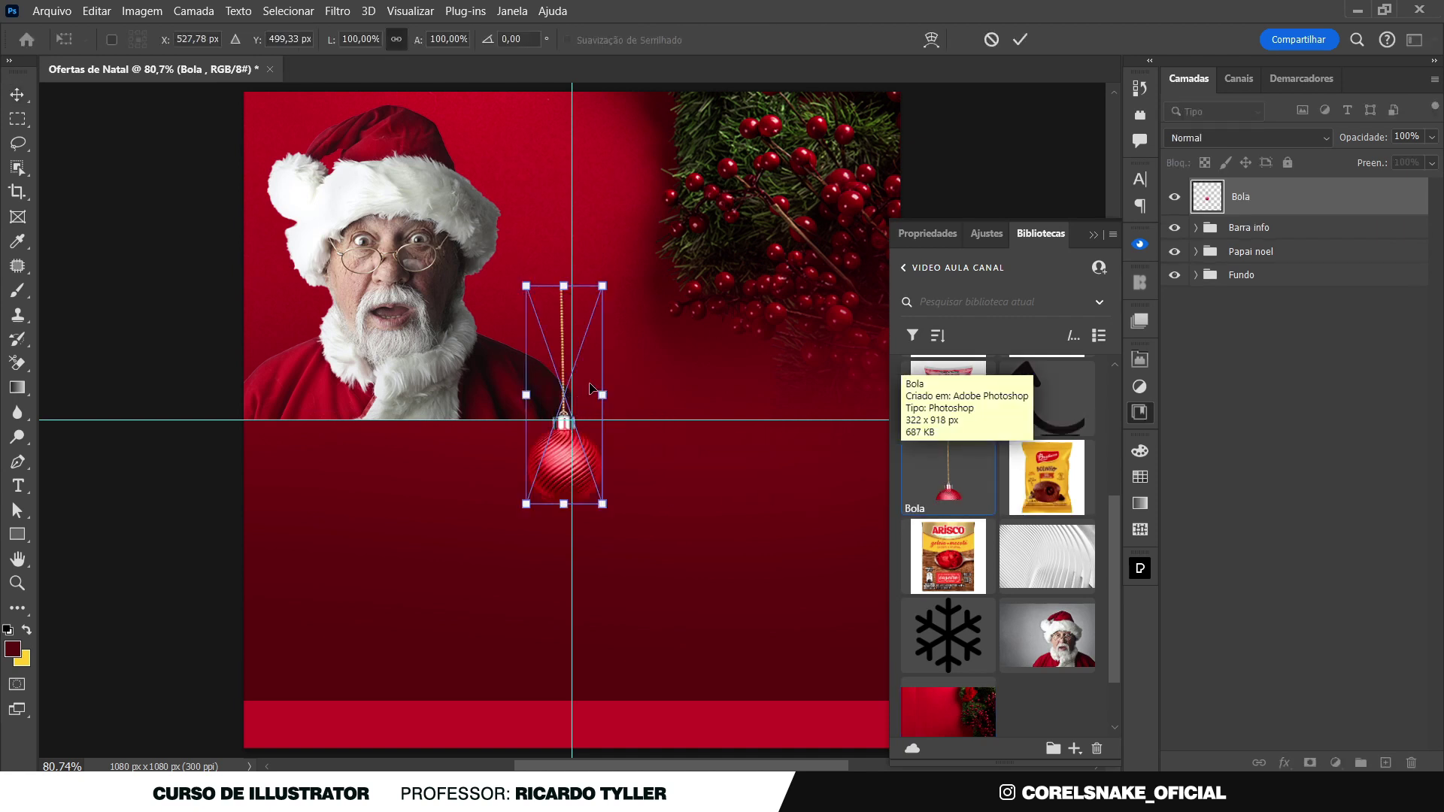
pyautogui.click(1141, 412)
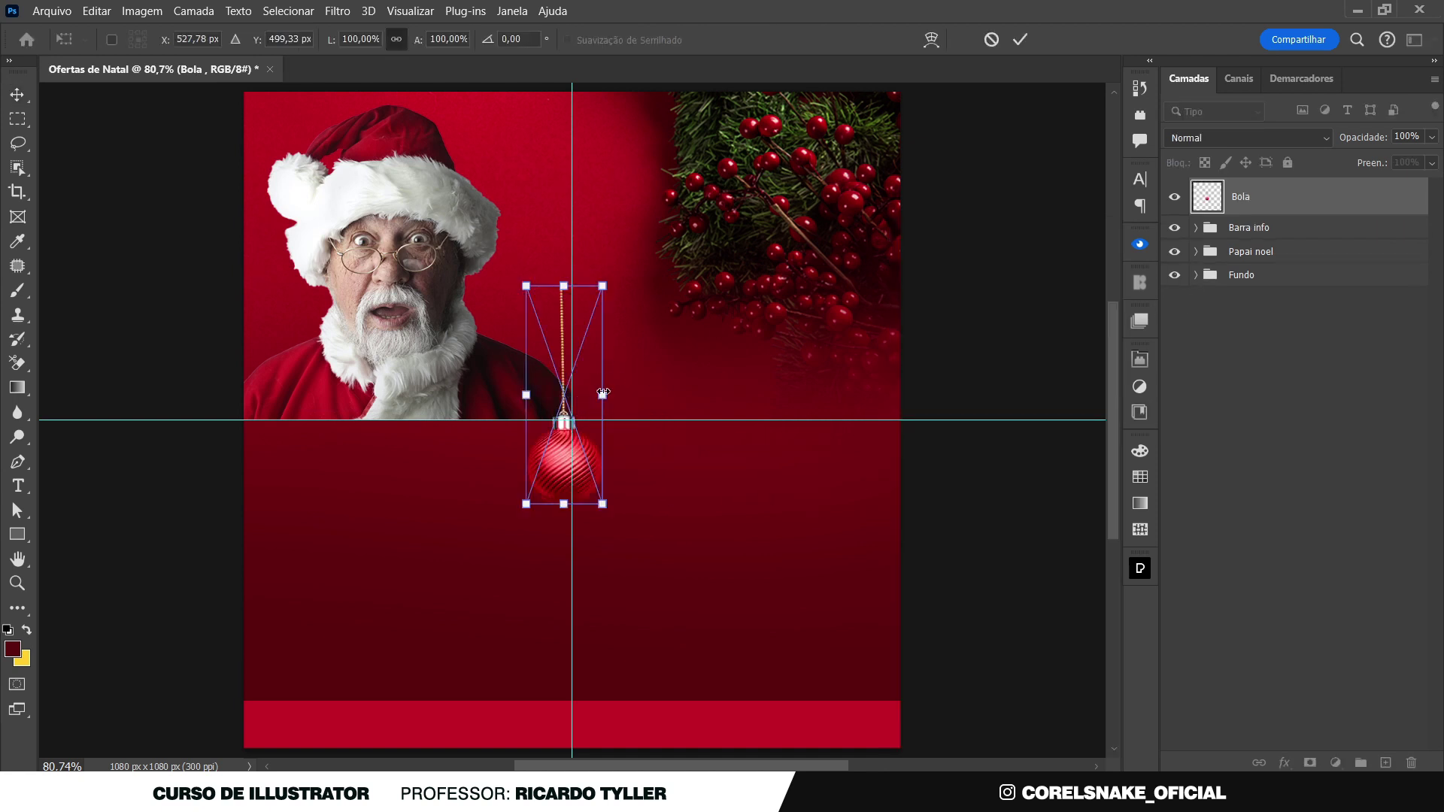
pyautogui.moveTo(604, 392); pyautogui.dragTo(641, 394)
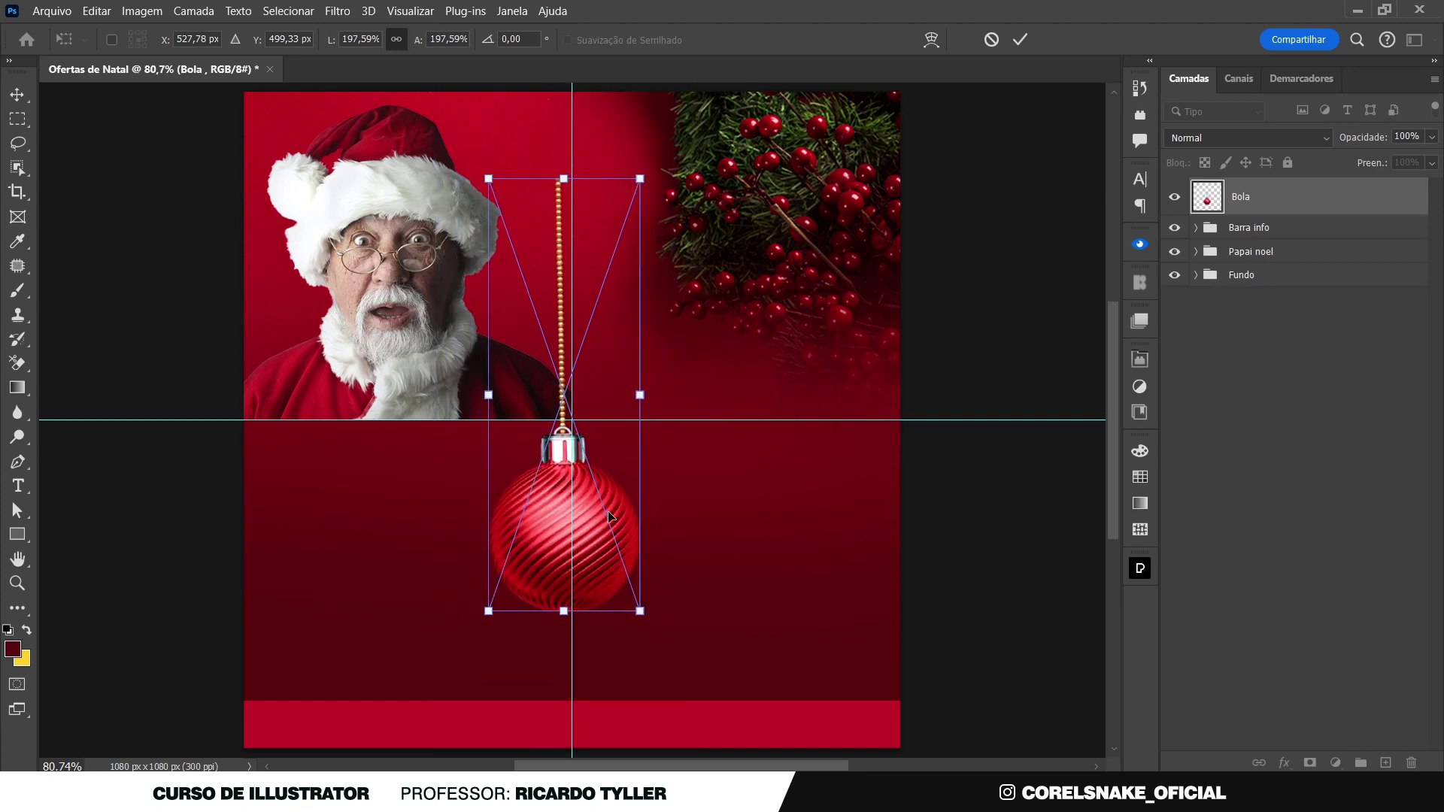
pyautogui.moveTo(610, 516); pyautogui.dragTo(318, 667)
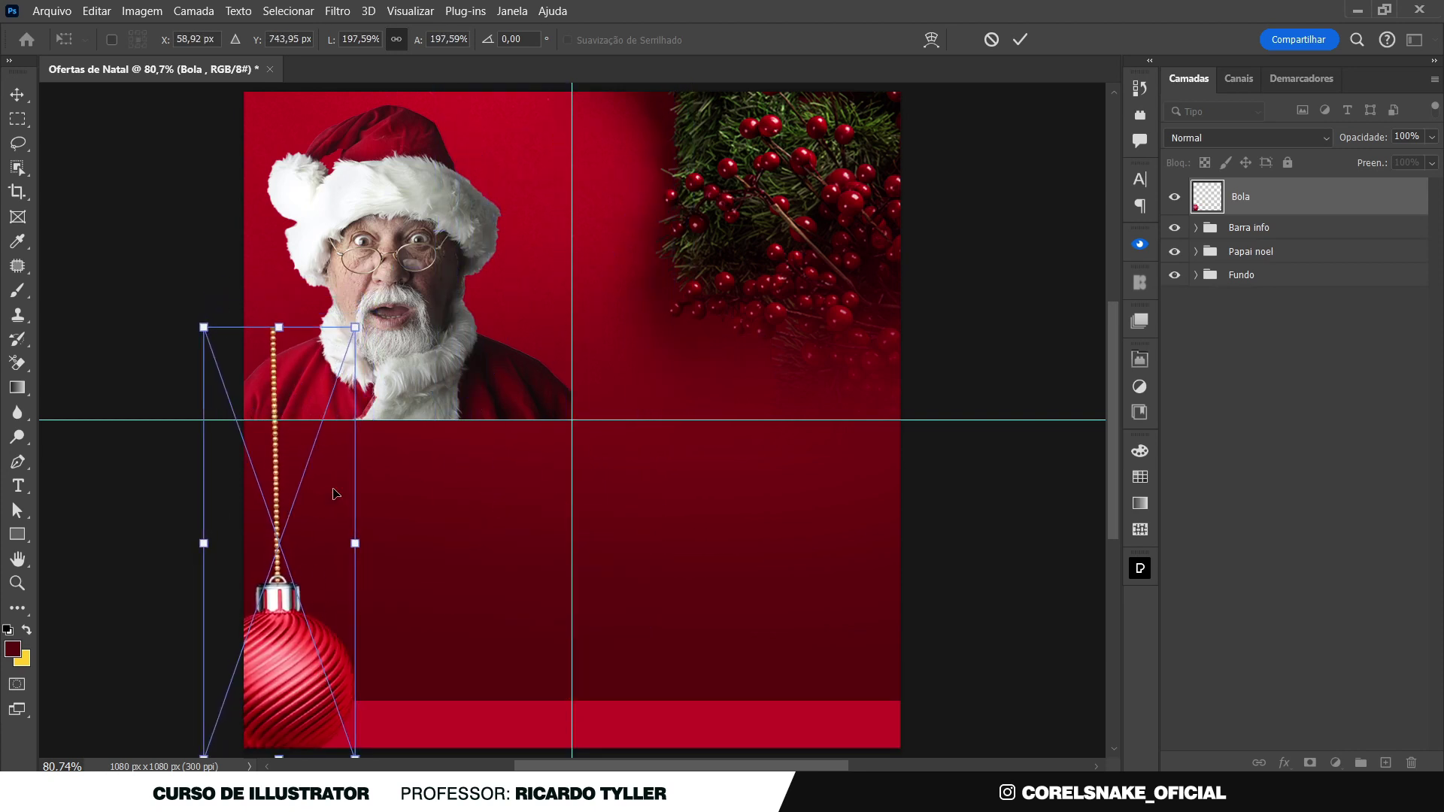
pyautogui.press('Return')
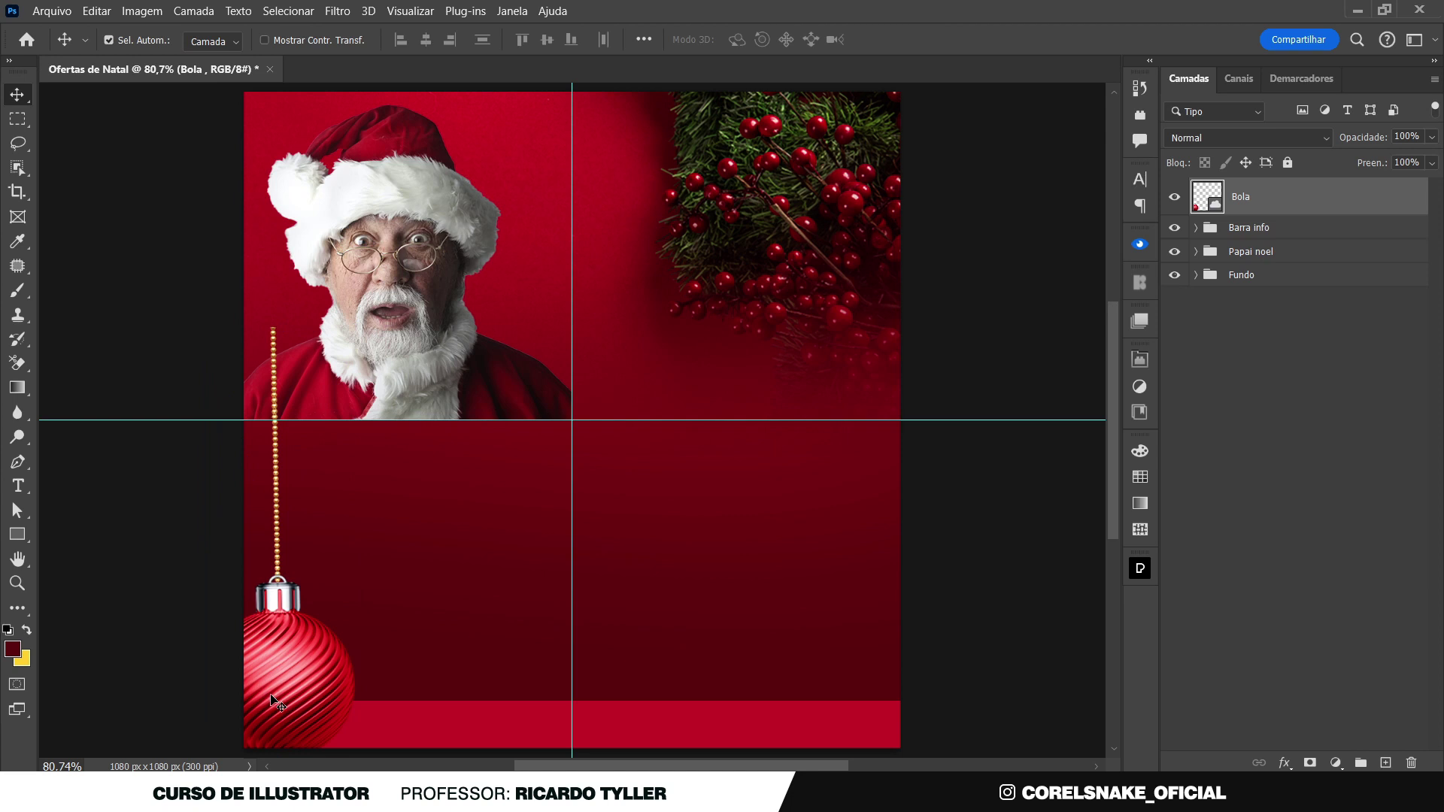
# Add an enlarged copy of the ornament in the top-right corner below the berries
pyautogui.moveTo(271, 681); pyautogui.dragTo(713, 317)
pyautogui.hotkey('ctrl', 'z')
pyautogui.moveTo(258, 649); pyautogui.dragTo(722, 358)
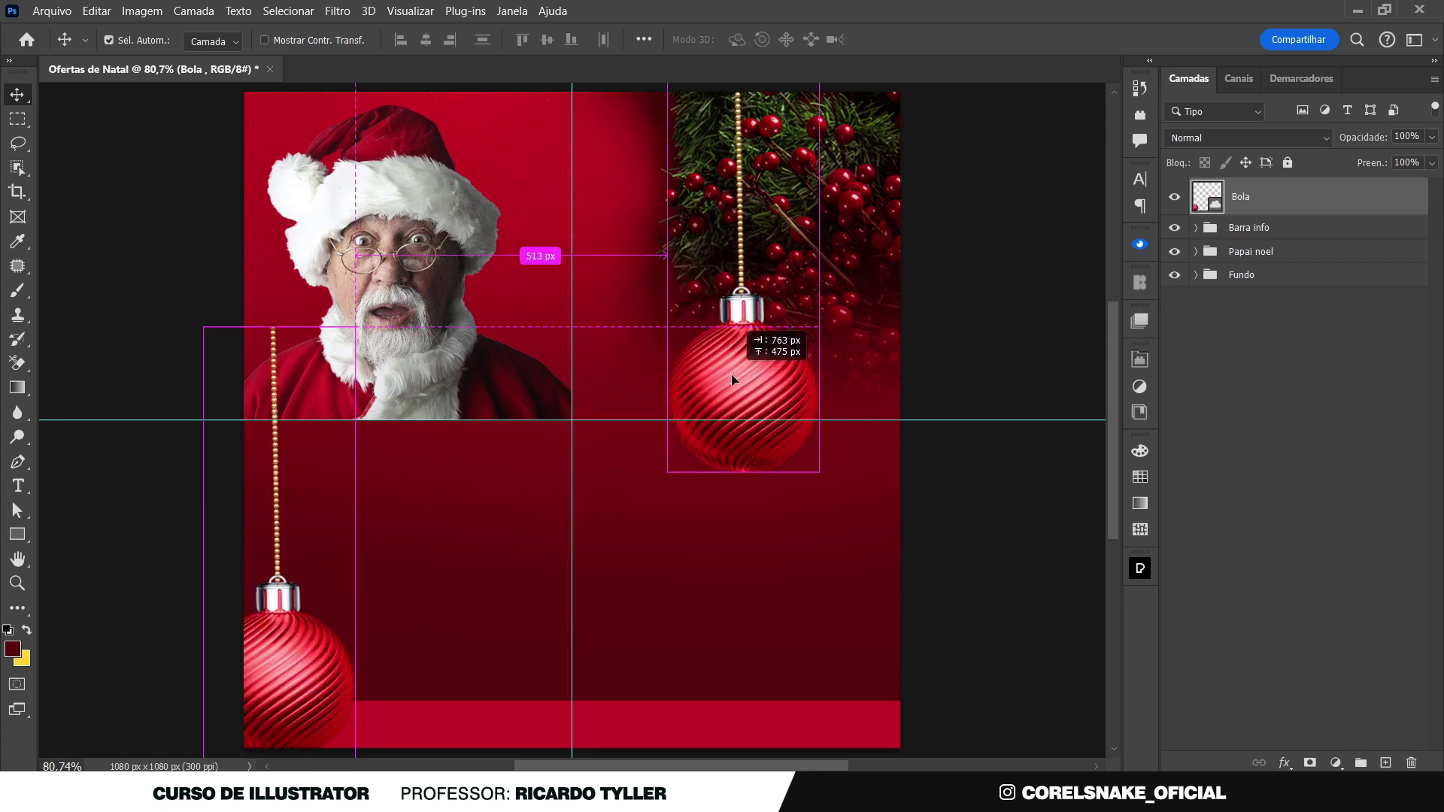
pyautogui.moveTo(749, 391); pyautogui.dragTo(767, 339)
pyautogui.hotkey('ctrl', 't')
pyautogui.moveTo(838, 203); pyautogui.dragTo(865, 204)
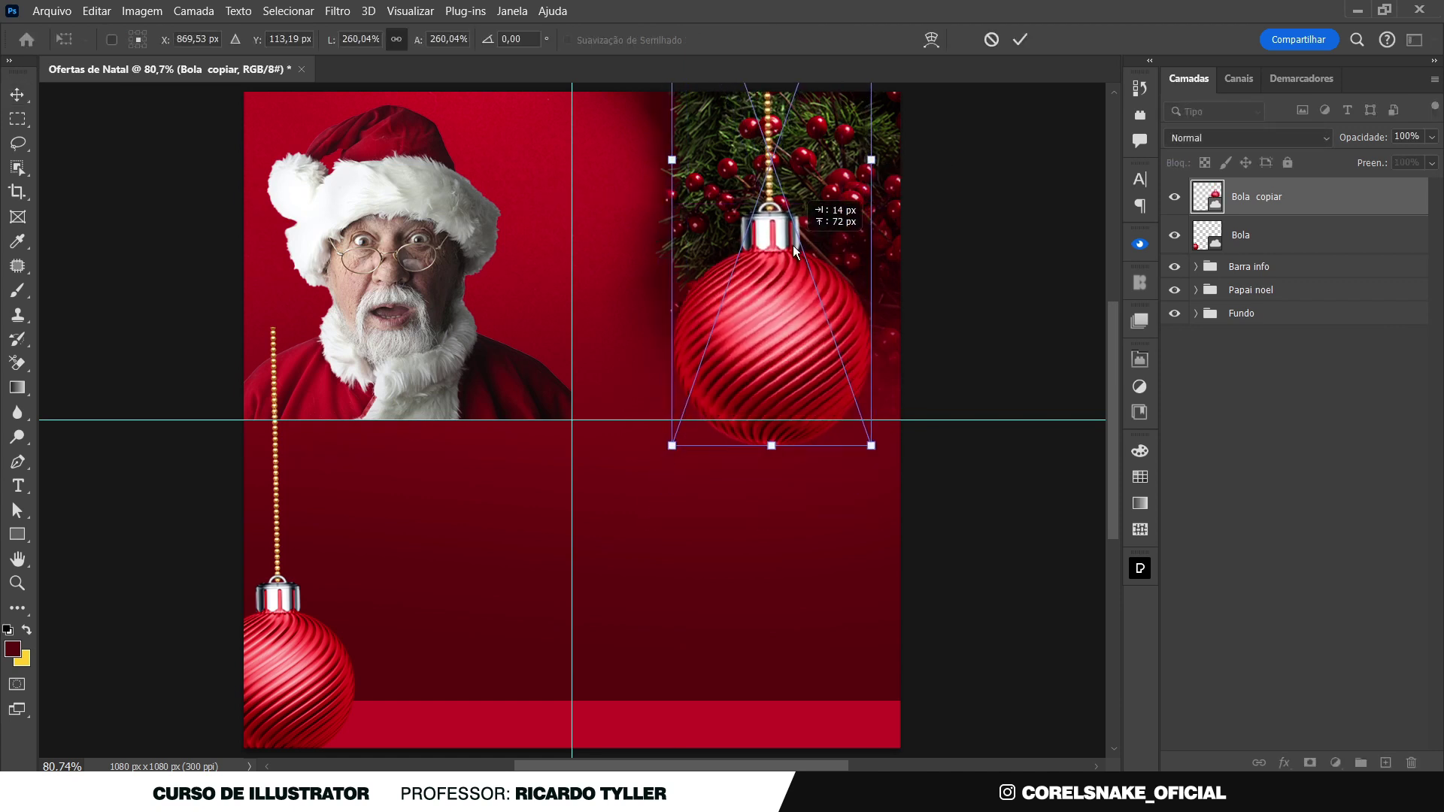
pyautogui.moveTo(788, 277); pyautogui.dragTo(822, 229)
pyautogui.moveTo(898, 441); pyautogui.dragTo(920, 472)
pyautogui.moveTo(862, 377)
pyautogui.mouseDown()
pyautogui.moveTo(839, 349)
pyautogui.moveTo(850, 362)
pyautogui.mouseUp()
pyautogui.moveTo(912, 456); pyautogui.dragTo(902, 440)
pyautogui.moveTo(816, 334); pyautogui.dragTo(814, 359)
pyautogui.press('Return')
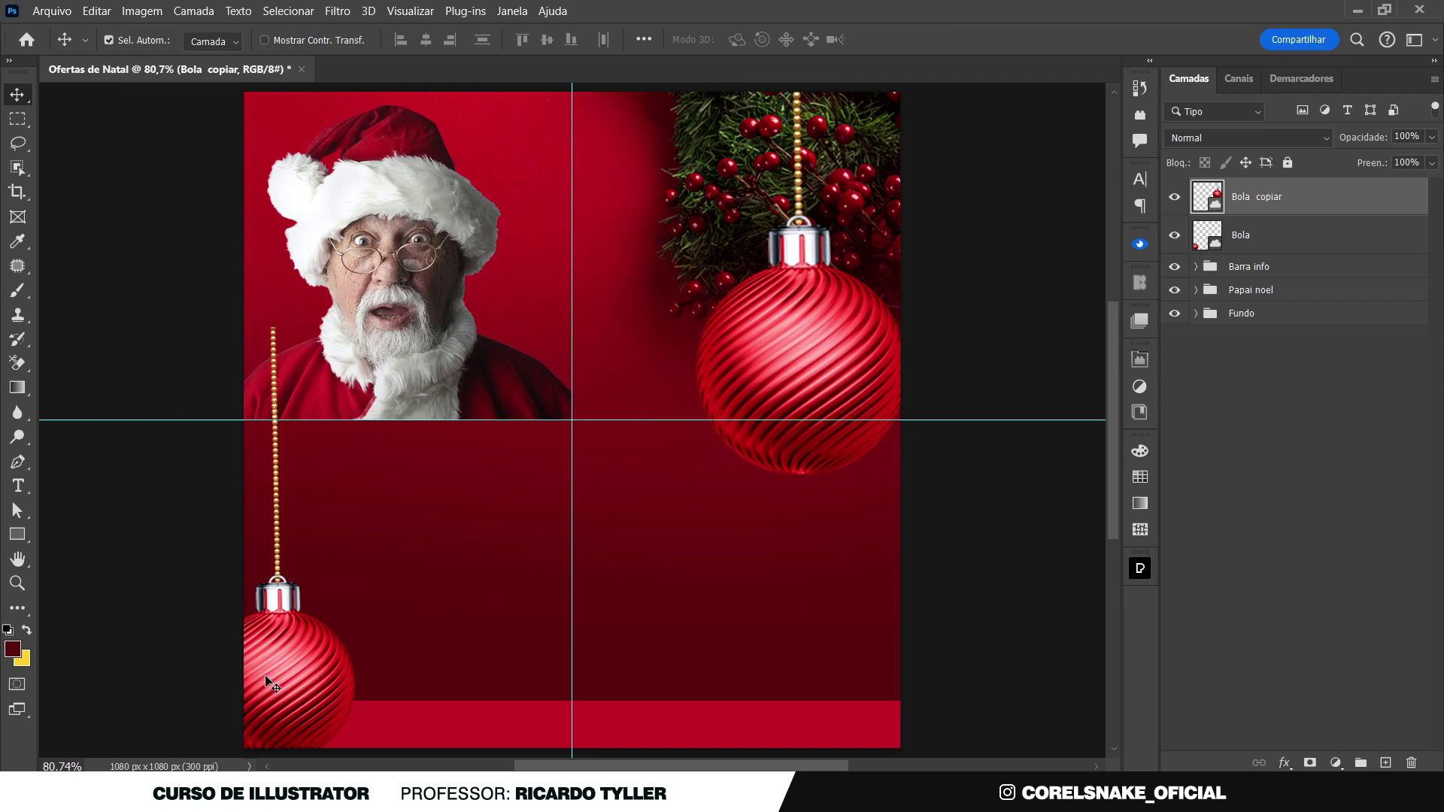
# Tilt the lower-left ornament about 25 degrees and zoom out to the whole page
pyautogui.click(267, 682)
pyautogui.hotkey('ctrl', 't')
pyautogui.moveTo(373, 556)
pyautogui.mouseDown()
pyautogui.moveTo(359, 518)
pyautogui.moveTo(309, 568)
pyautogui.moveTo(313, 512)
pyautogui.moveTo(307, 523)
pyautogui.mouseUp()
pyautogui.press('Return')
pyautogui.moveTo(519, 471); pyautogui.dragTo(382, 578)
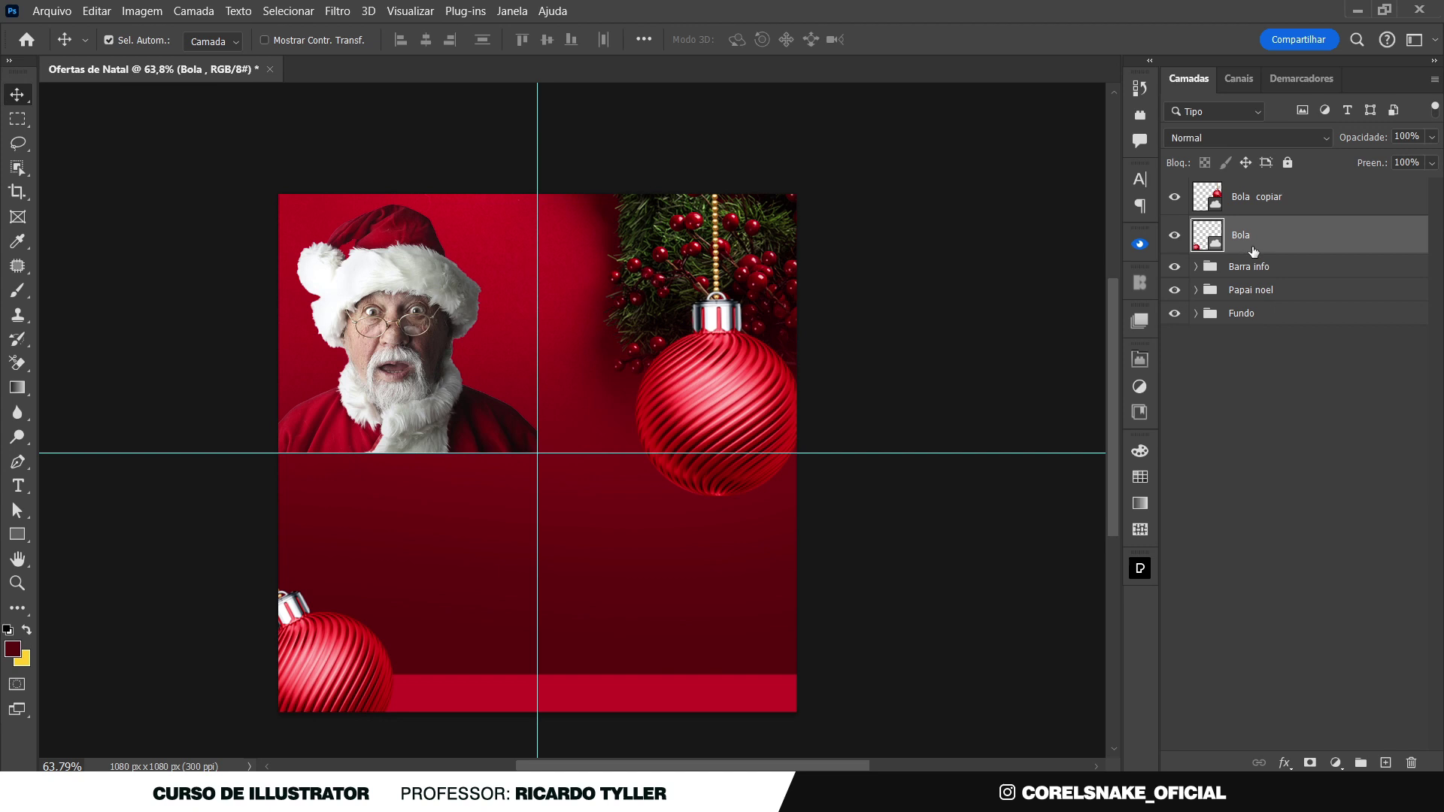
# Group both ornament layers into a new group named Elementos
pyautogui.keyDown('shift'); pyautogui.click(1259, 207); pyautogui.keyUp('shift')
pyautogui.hotkey('ctrl', 'g')
pyautogui.doubleClick(1240, 190)
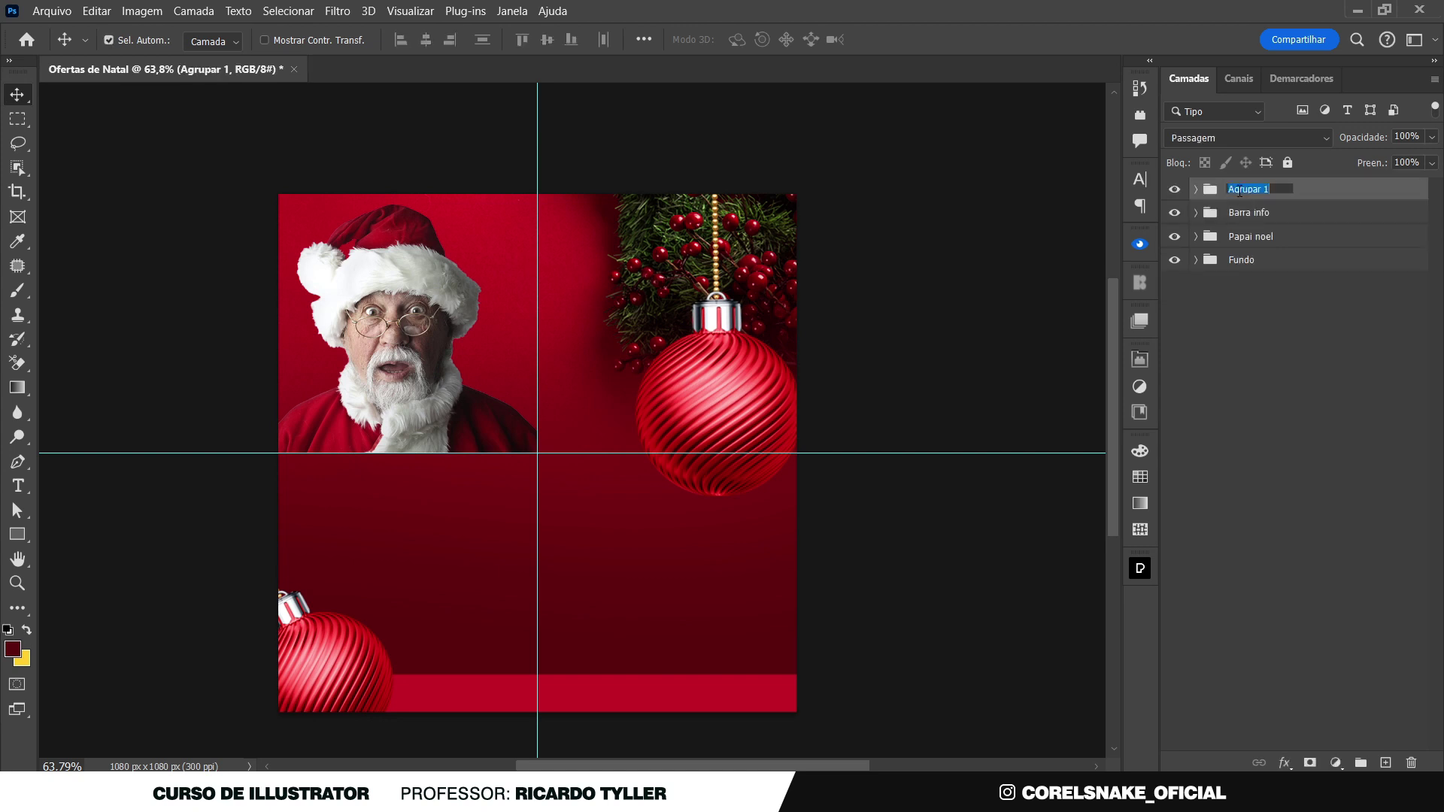
pyautogui.write('E')
pyautogui.write('lementos')
pyautogui.press('Return')
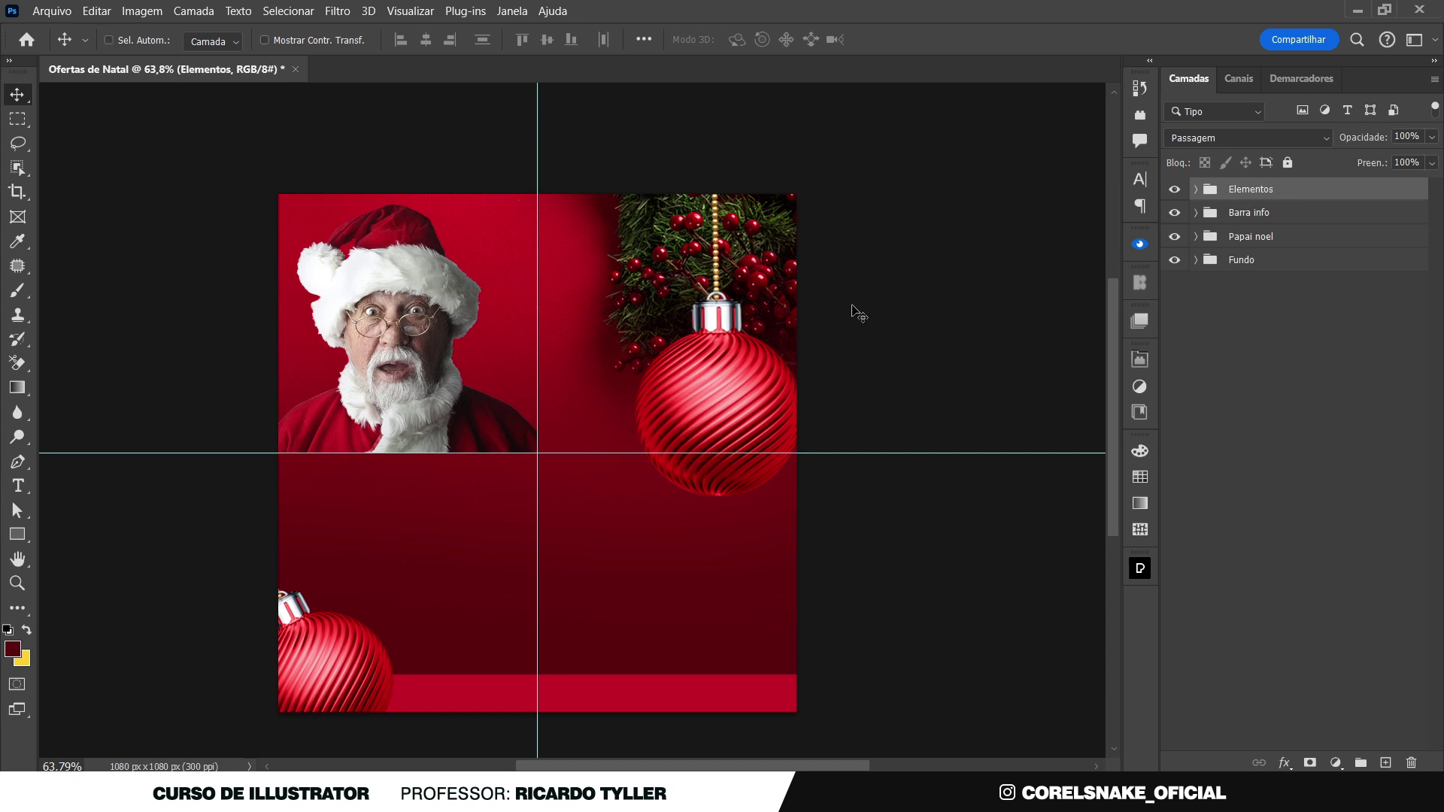
# Inside Elementos, group Bola and Bola copiar into a subgroup named Bola de natal
pyautogui.scroll(2, 857, 313)
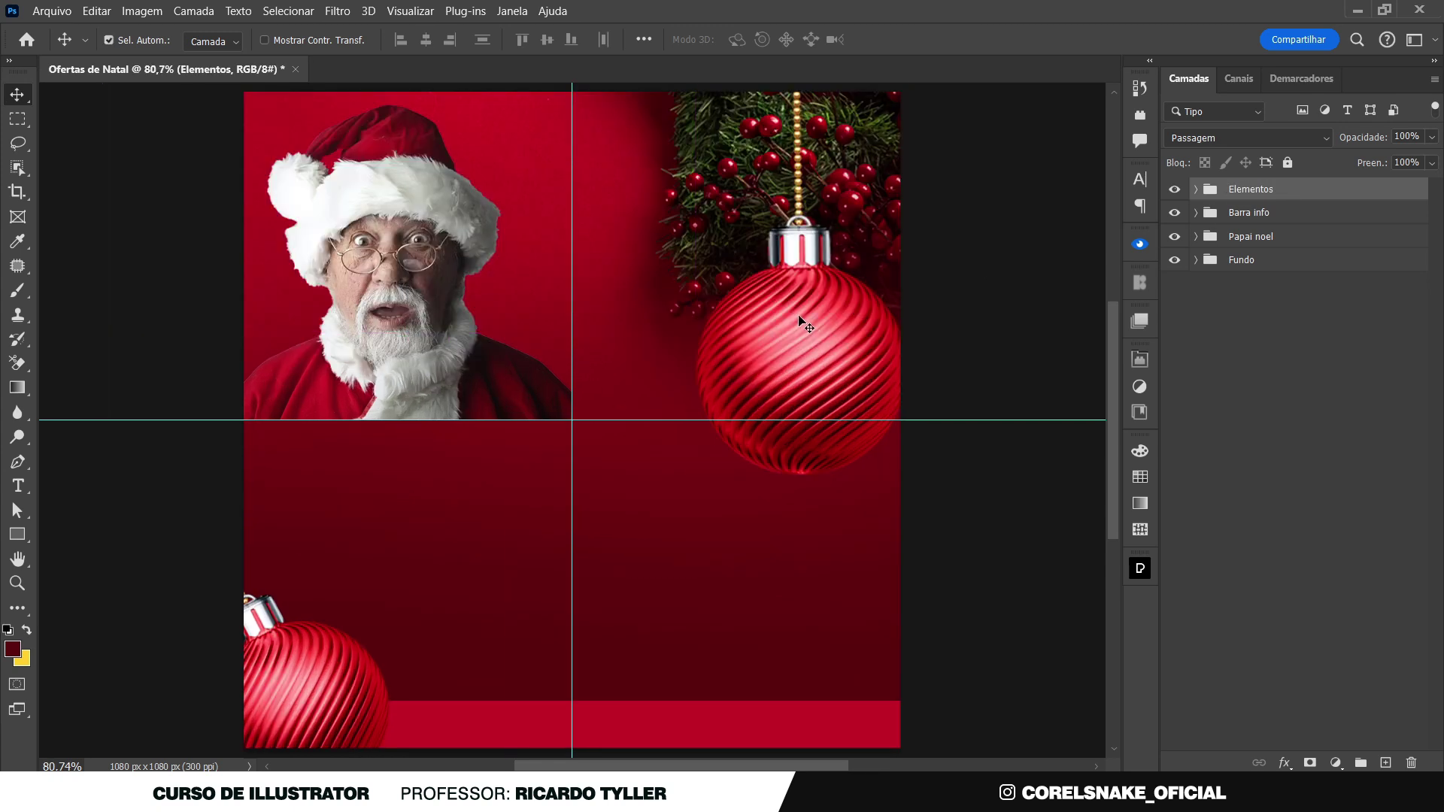
pyautogui.click(1196, 189)
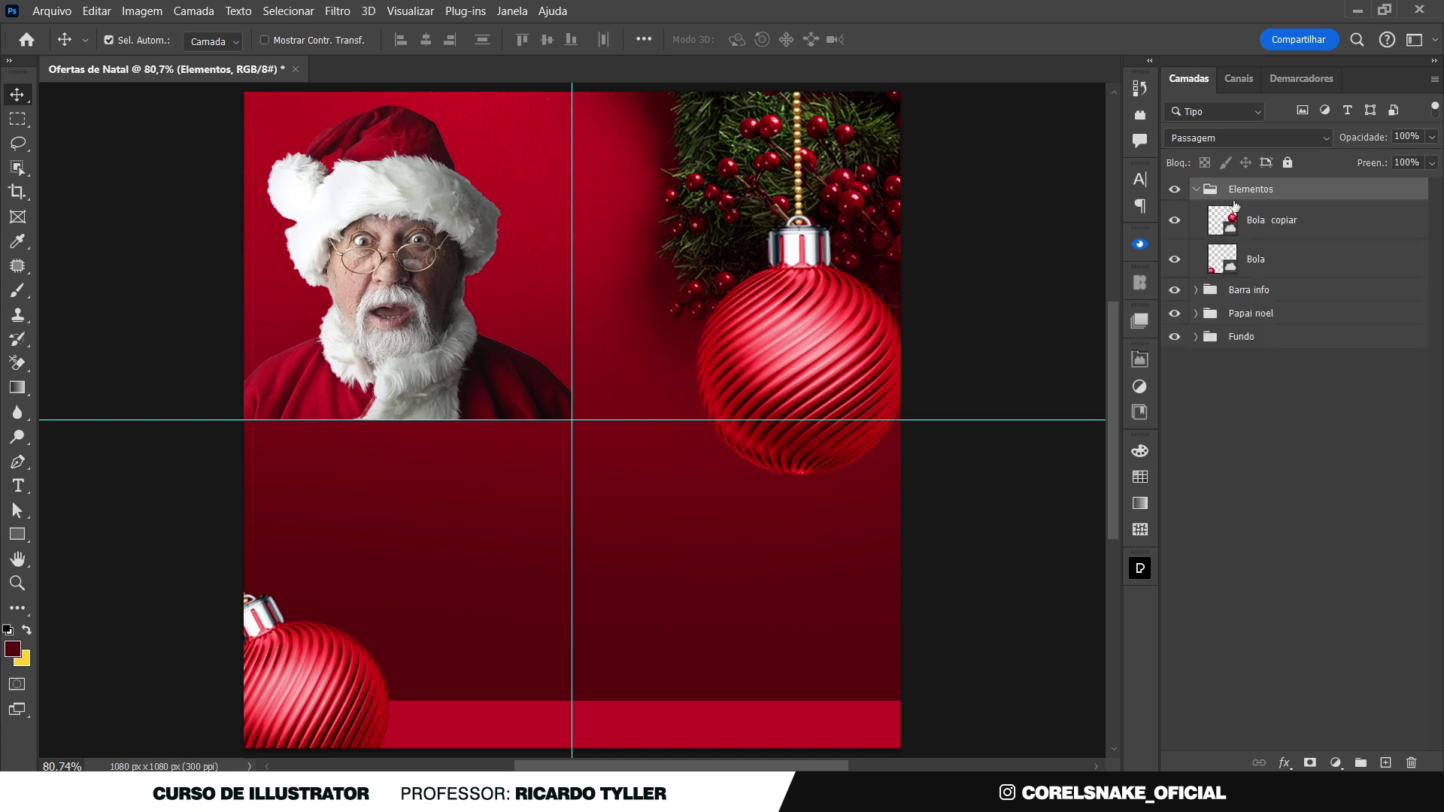
pyautogui.click(1258, 235)
pyautogui.keyDown('shift'); pyautogui.click(1255, 259); pyautogui.keyUp('shift')
pyautogui.hotkey('ctrl', 'g')
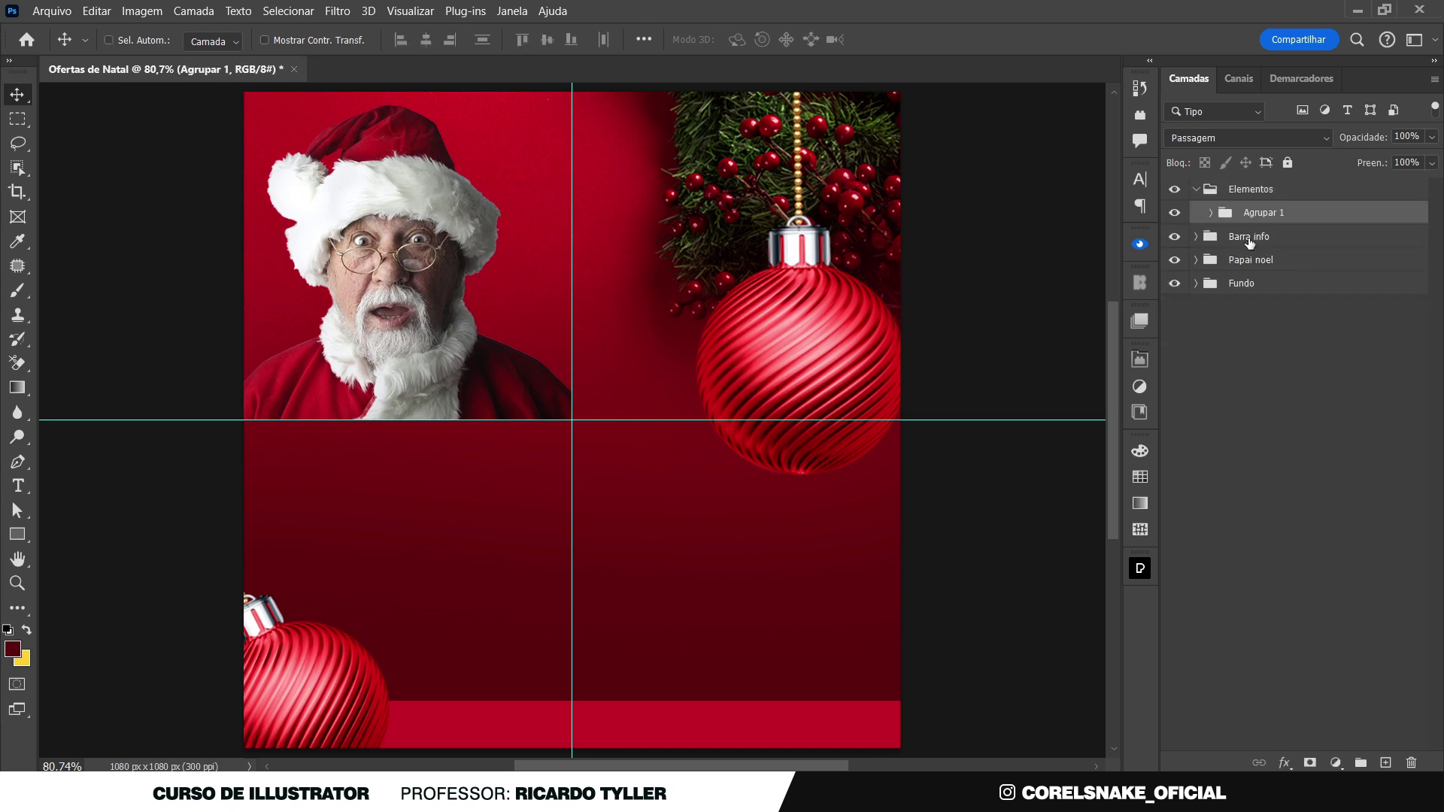
pyautogui.doubleClick(1247, 214)
pyautogui.write('Bola de natal')
pyautogui.press('Return')
# Rename the ornament subgroup to Bolas and expand the Barra info group
pyautogui.click(1042, 298)
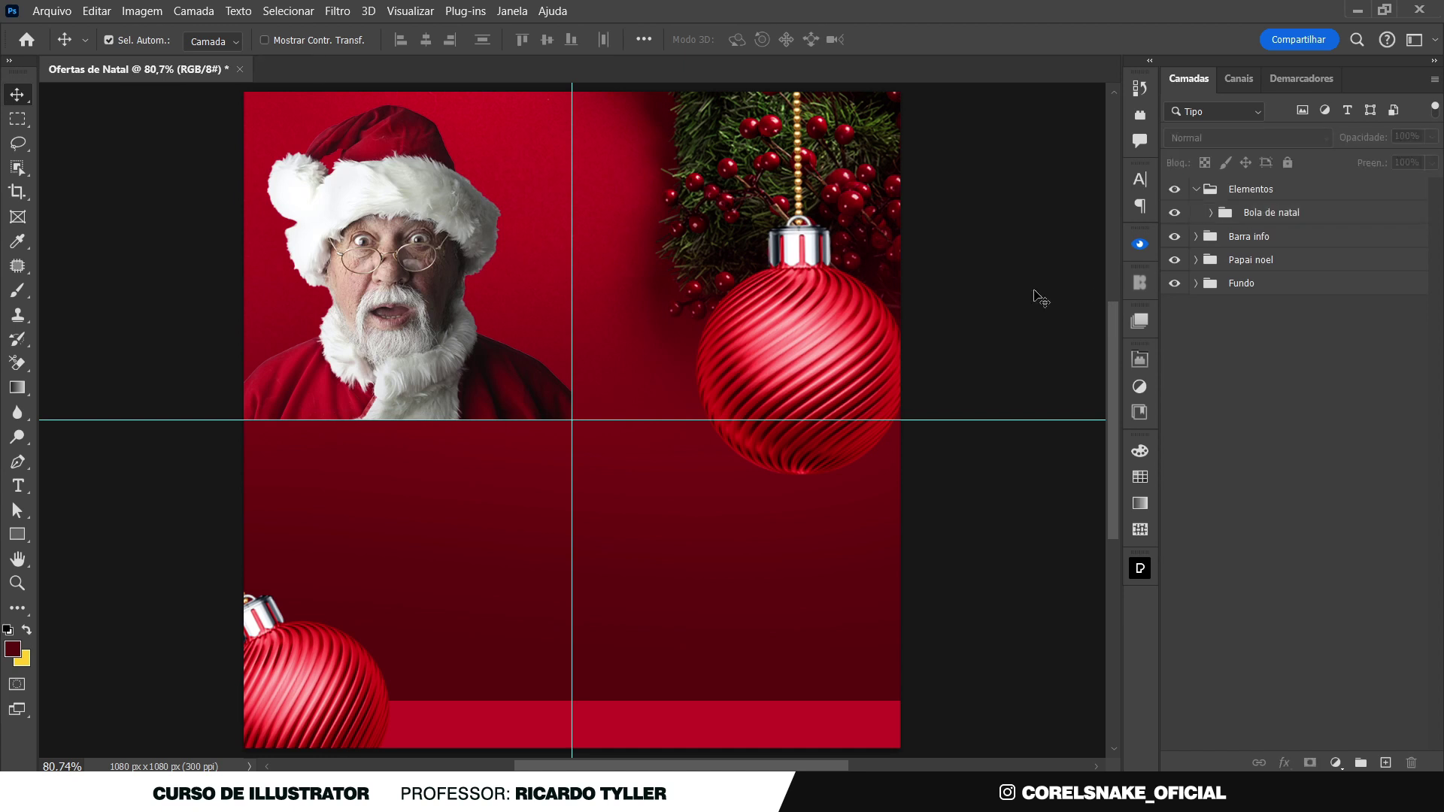
pyautogui.doubleClick(1273, 213)
pyautogui.write('Bolas')
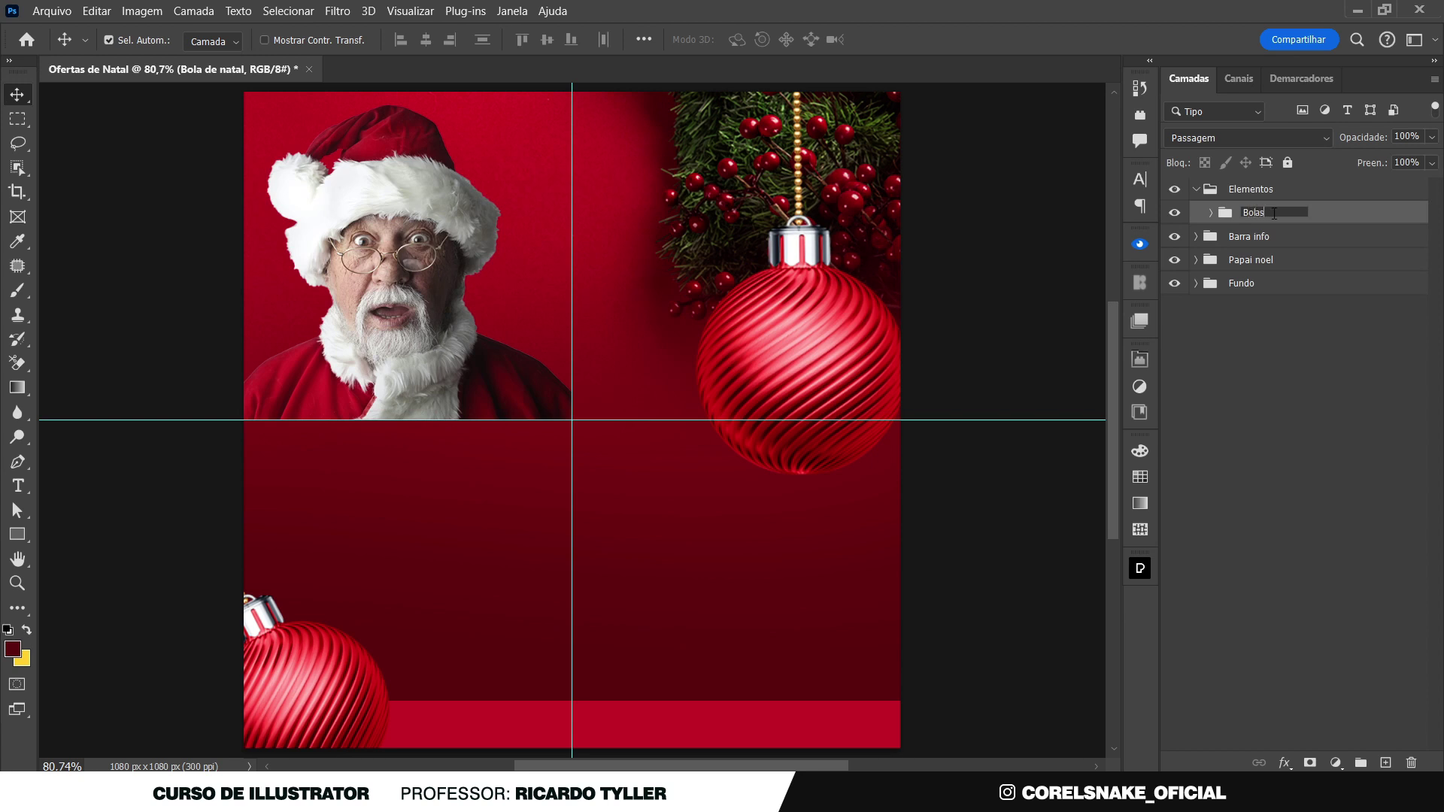
pyautogui.press('Return')
pyautogui.click(1008, 492)
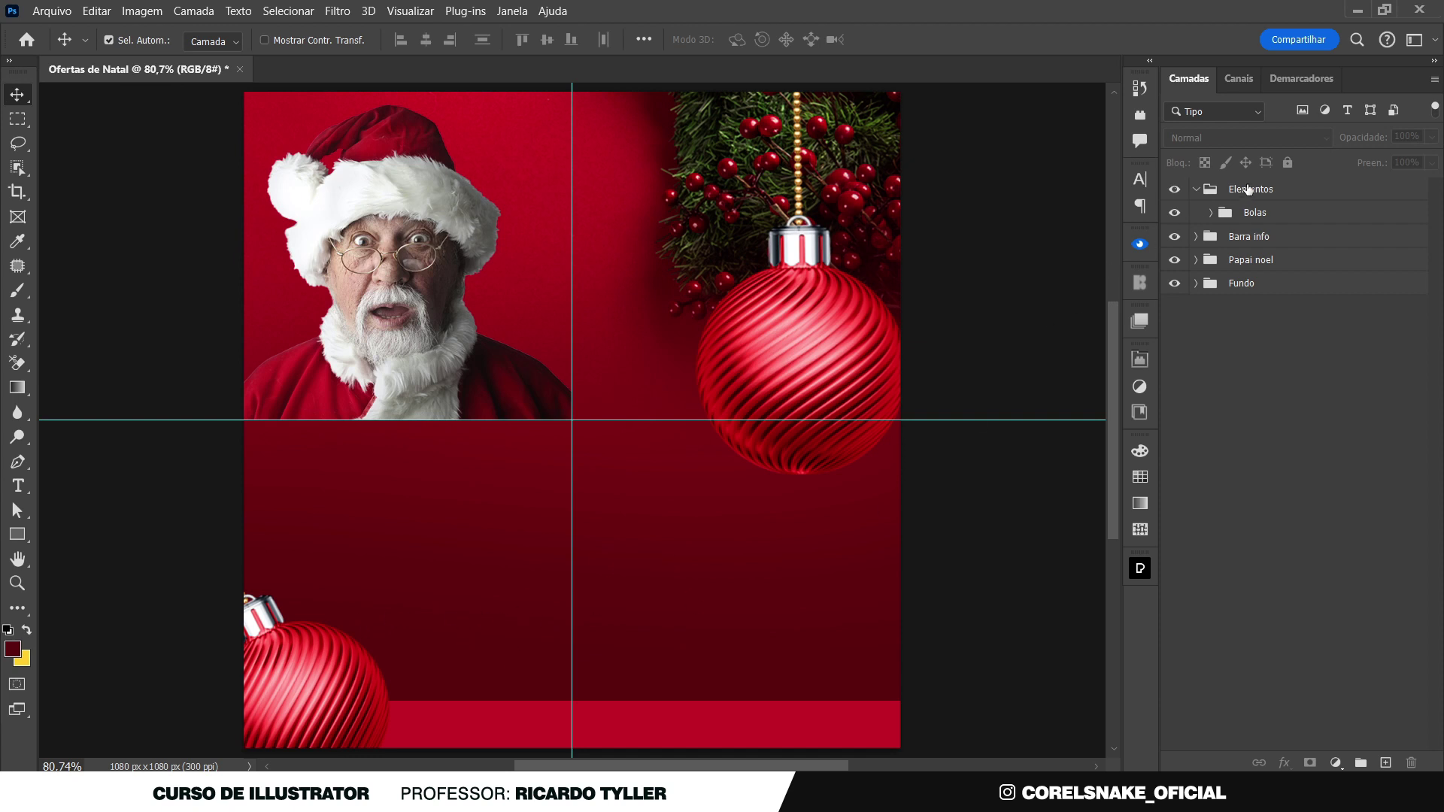
pyautogui.click(1196, 236)
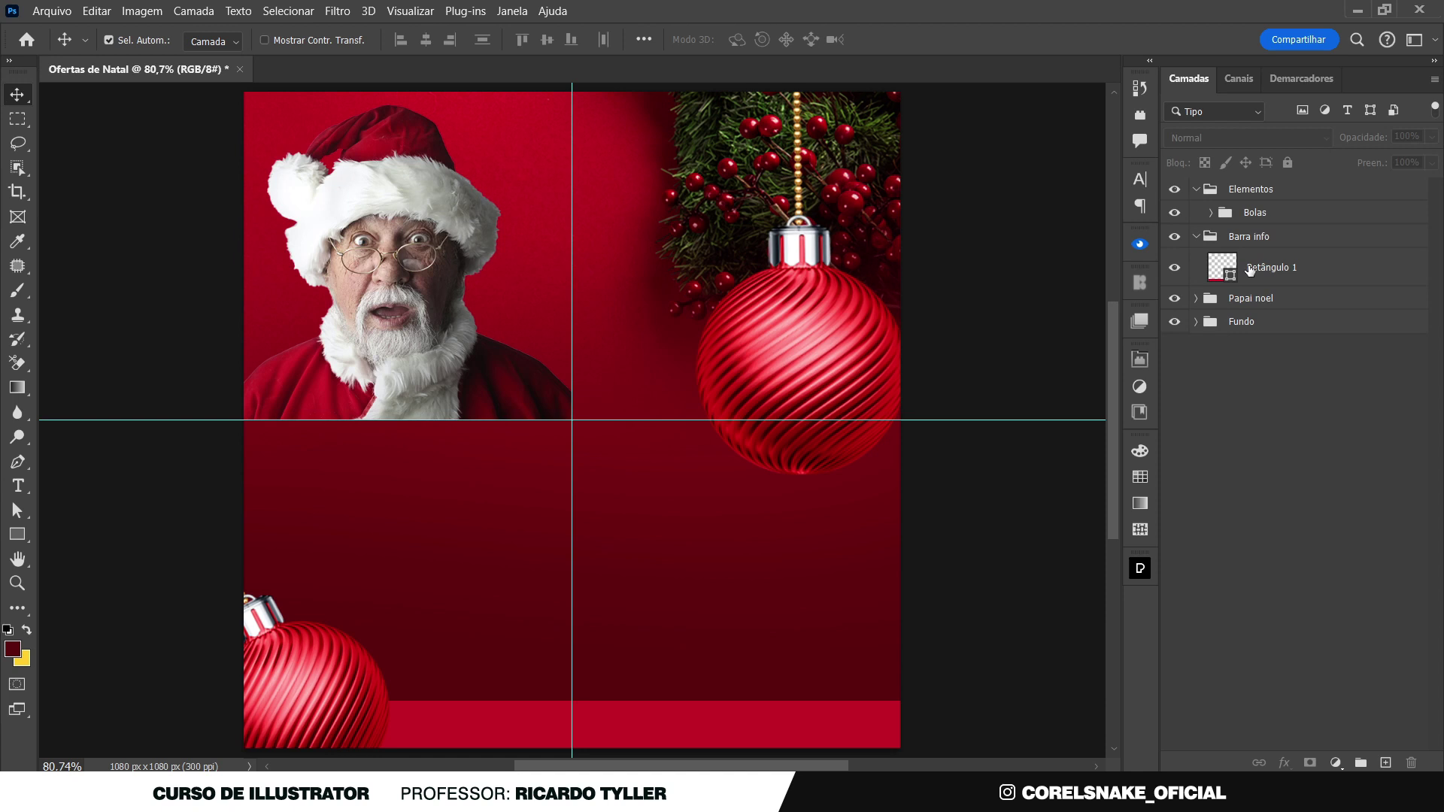
# Add a placeholder Lorem Ipsum text layer above Retângulo 1
pyautogui.click(1242, 266)
pyautogui.click(19, 485)
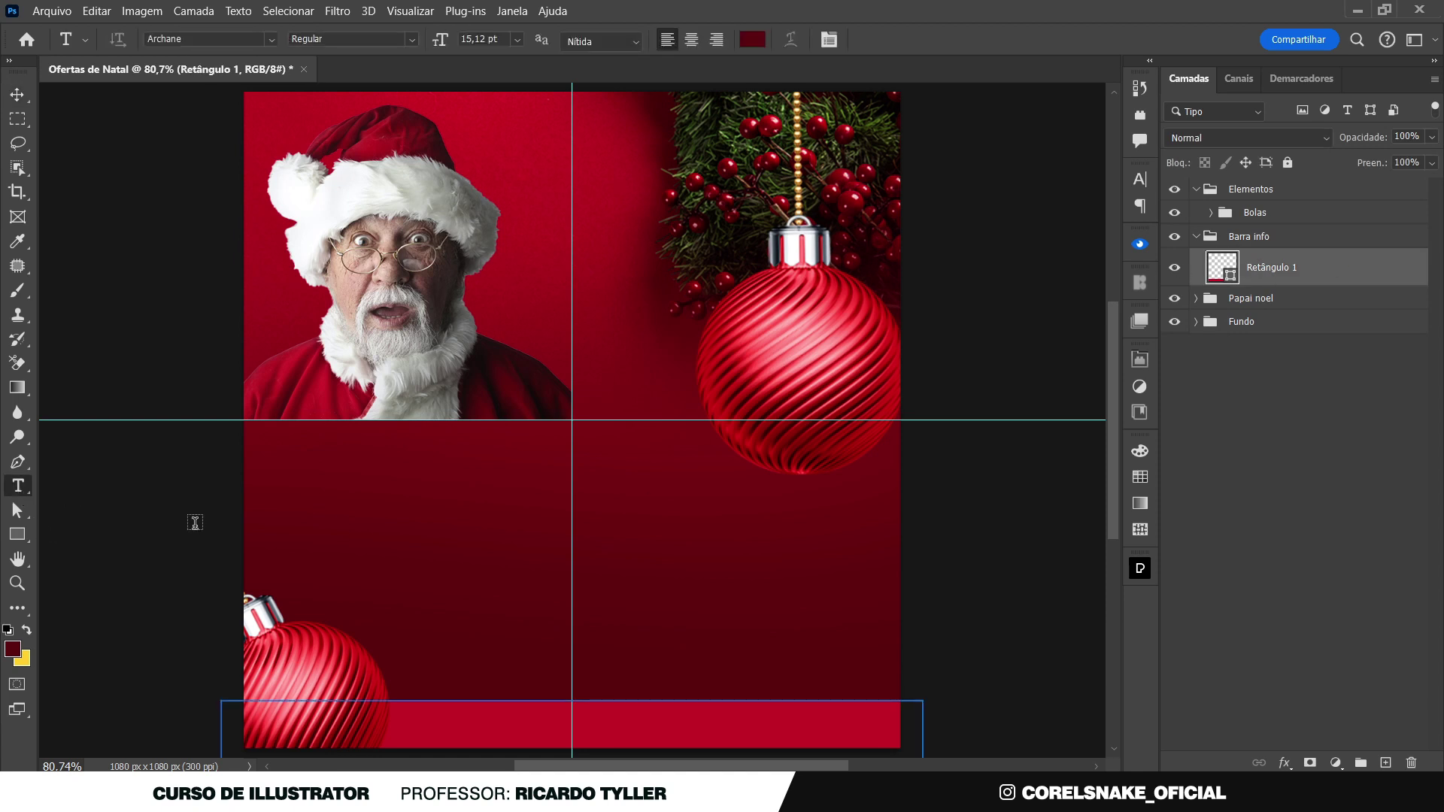
pyautogui.click(382, 570)
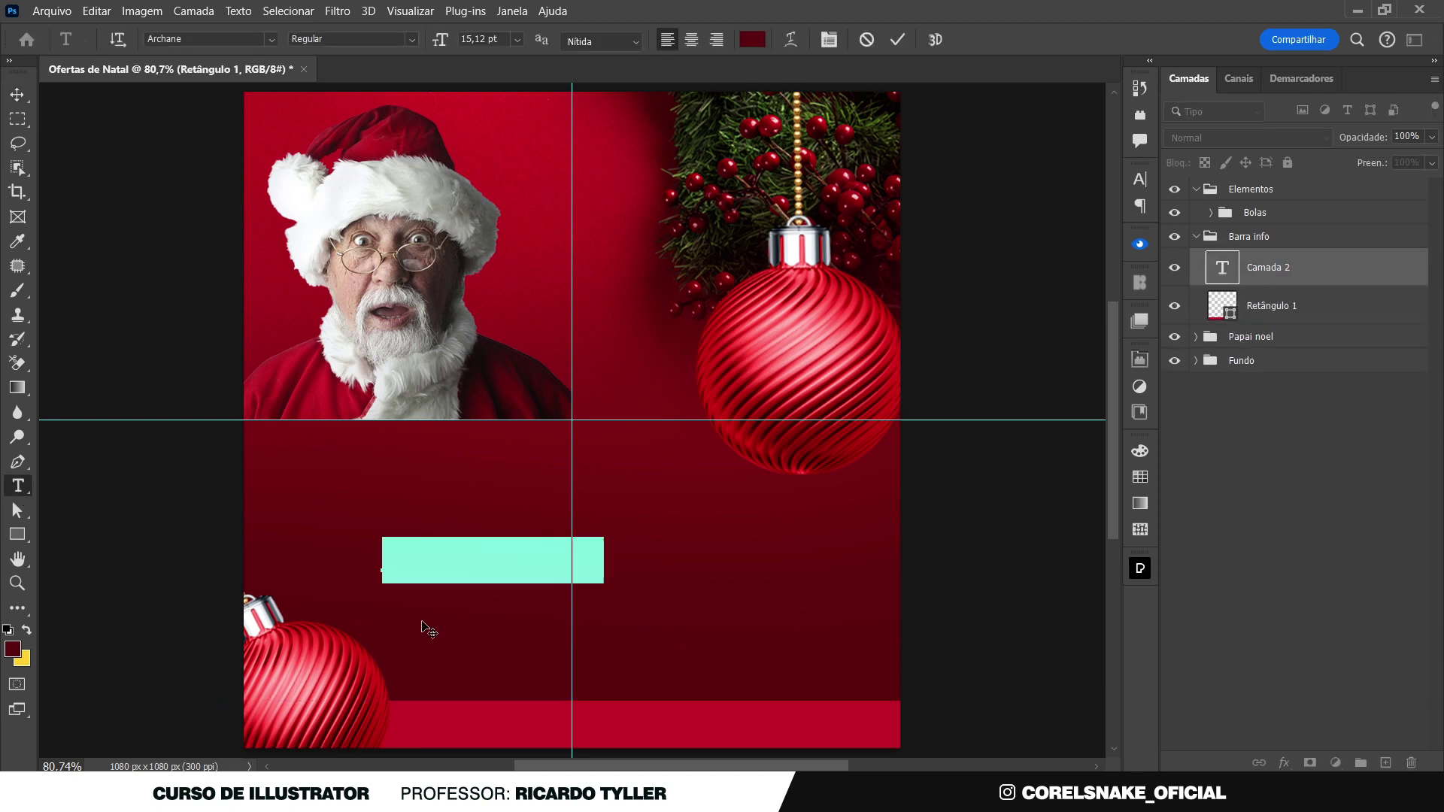
pyautogui.click(17, 95)
# Set the text colour to white (ffffff) in the Character panel
pyautogui.click(1136, 181)
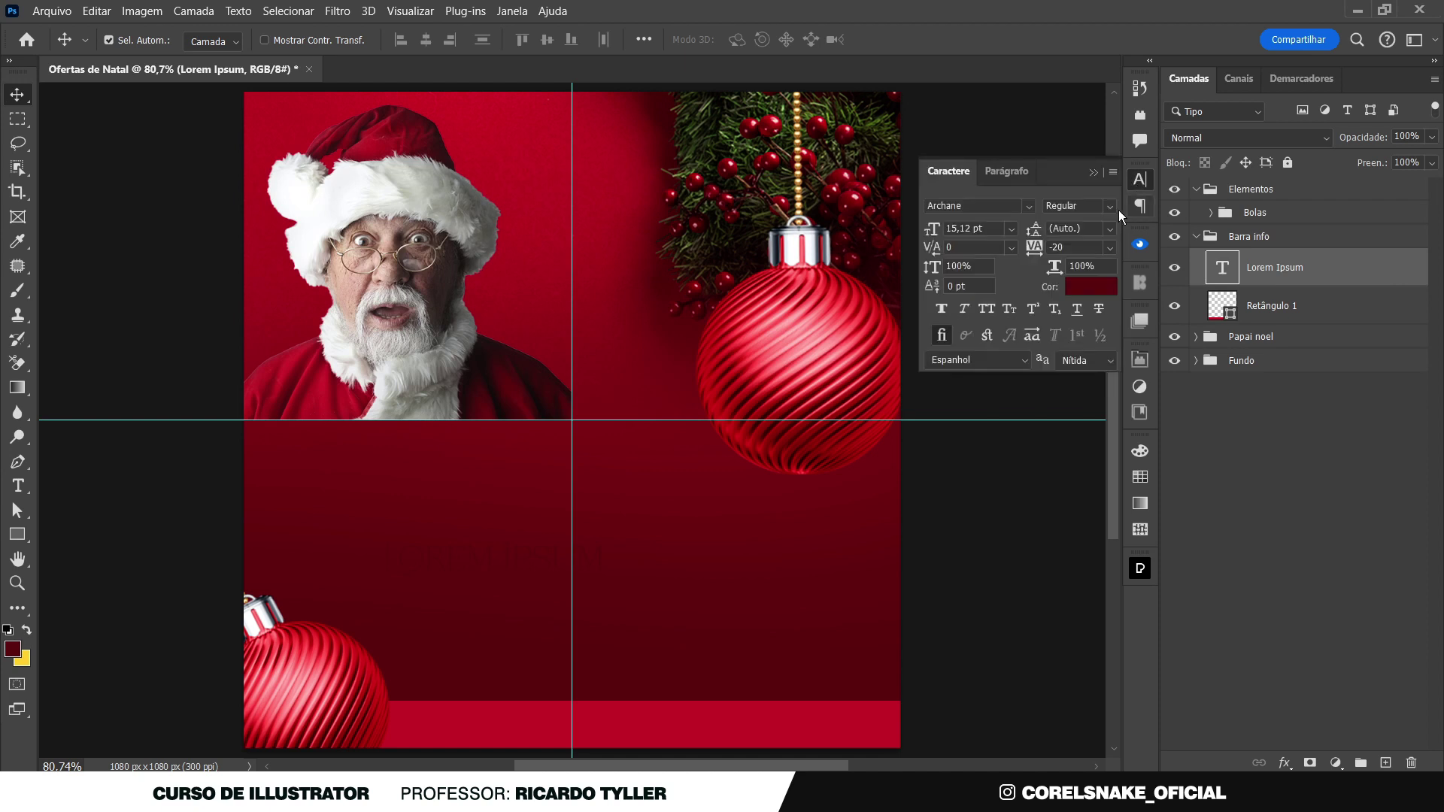
pyautogui.click(1078, 284)
pyautogui.write('ffffff')
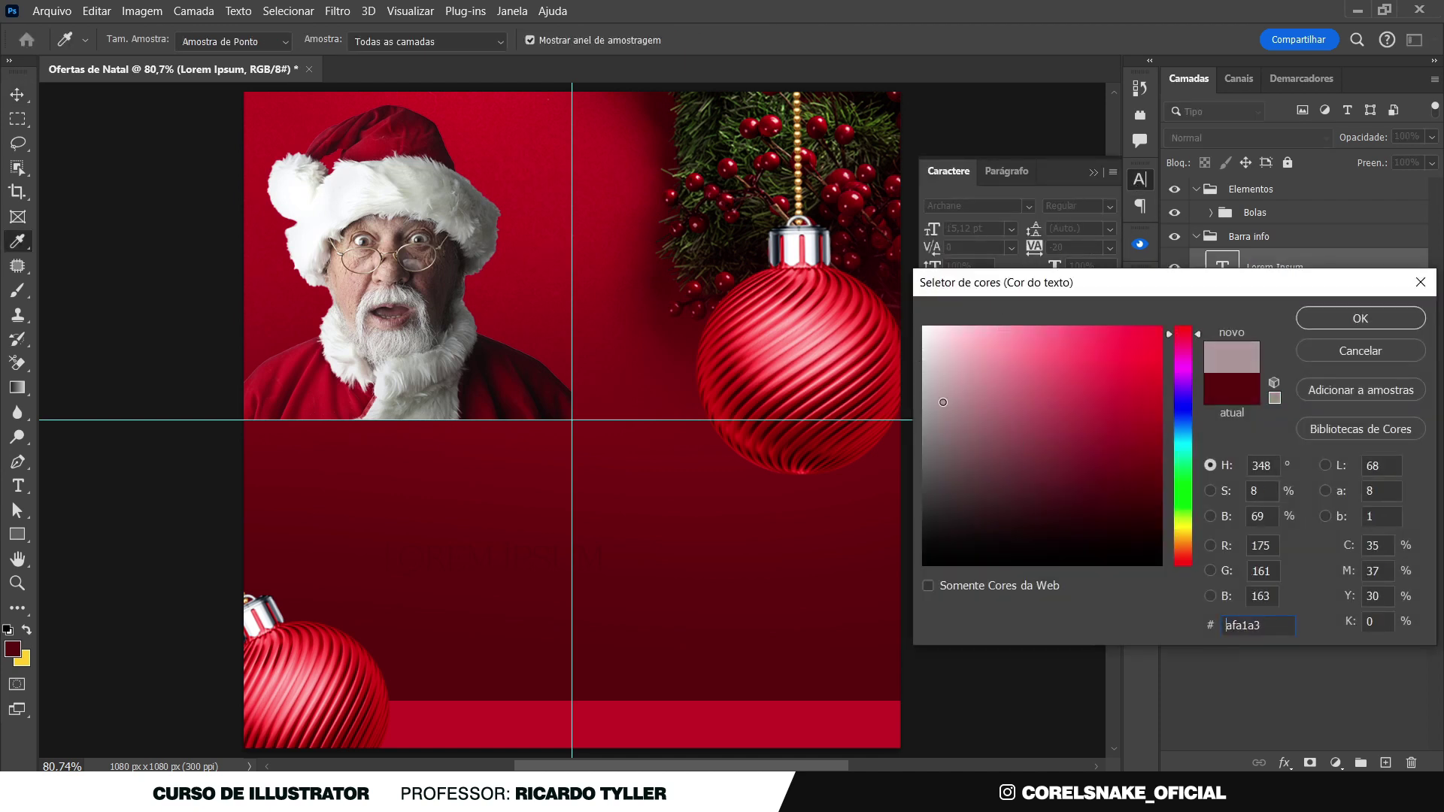
pyautogui.click(1358, 318)
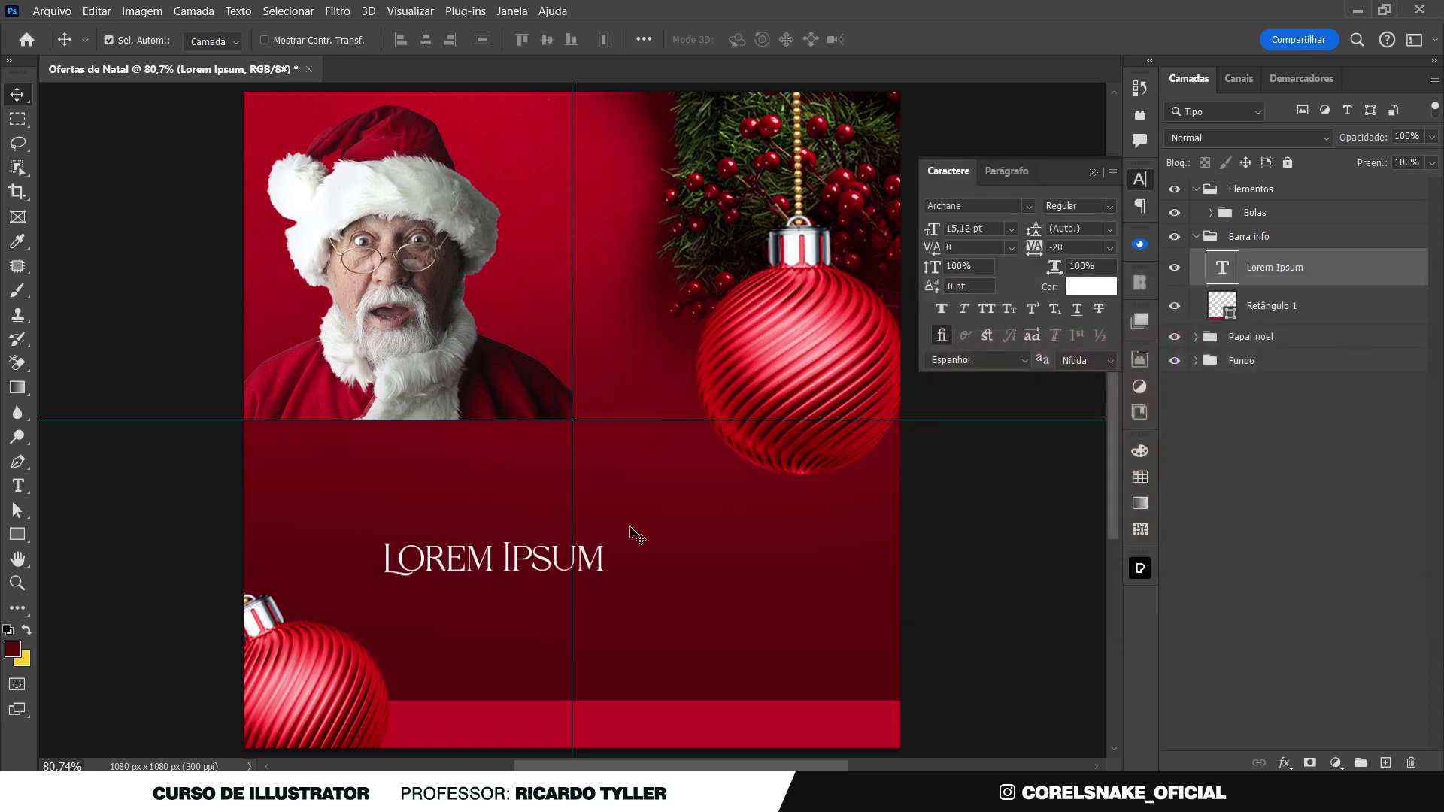
# Keep a hidden copy of the text above the groups and move the original onto the bottom bar
pyautogui.moveTo(534, 563); pyautogui.dragTo(587, 248)
pyautogui.moveTo(1222, 263); pyautogui.dragTo(1247, 192)
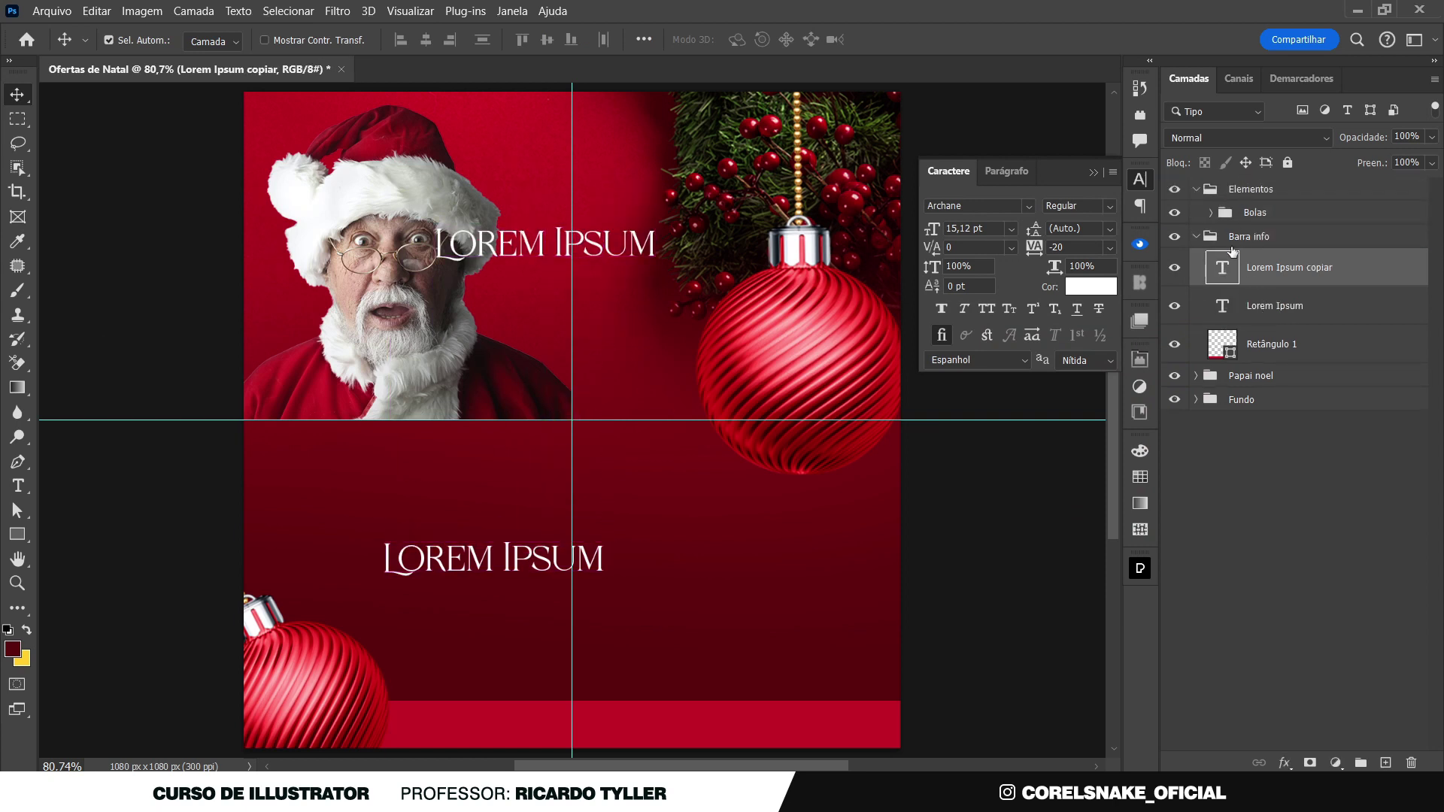
pyautogui.press('Delete')
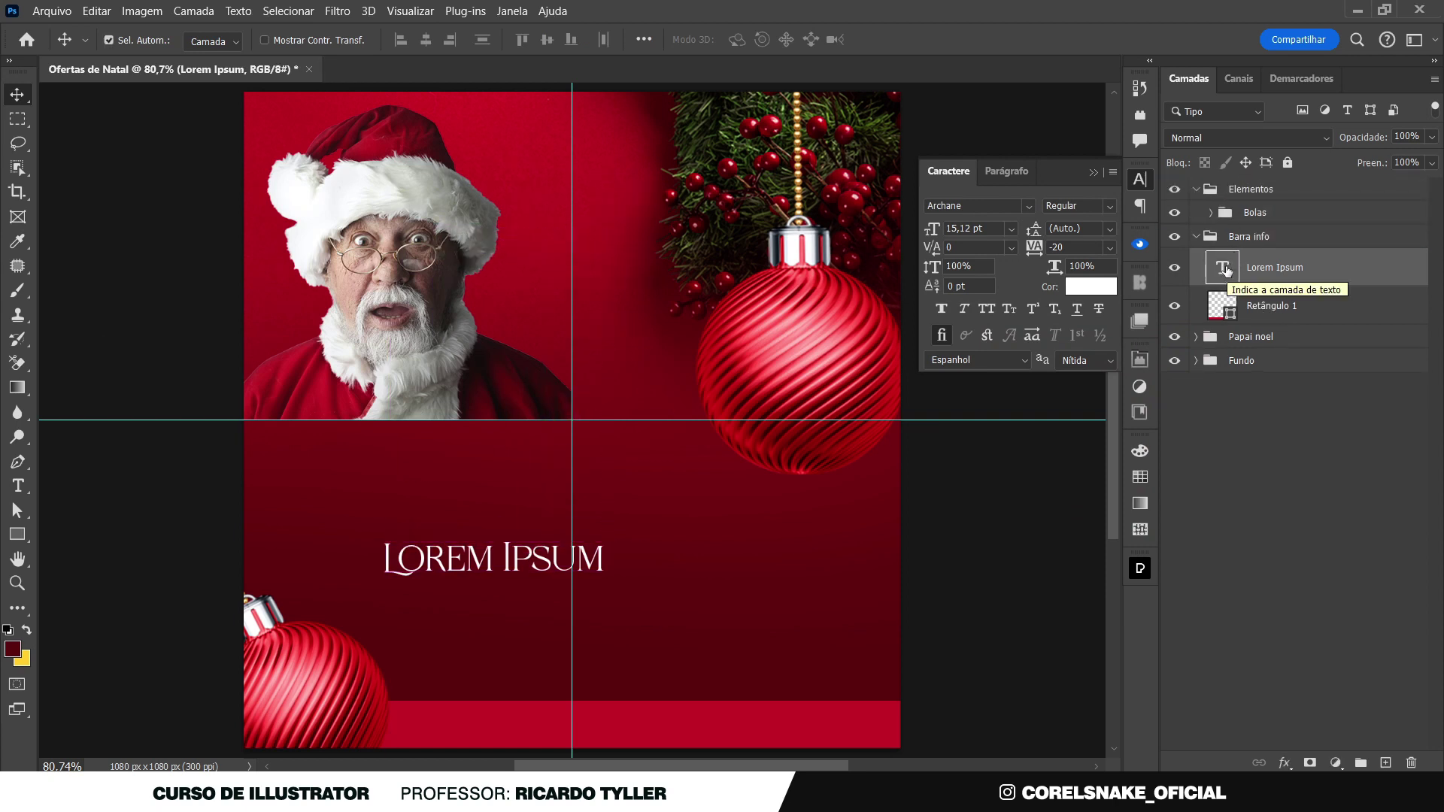
pyautogui.hotkey('ctrl', 'j')
pyautogui.moveTo(1228, 269); pyautogui.dragTo(1239, 184)
pyautogui.click(1177, 199)
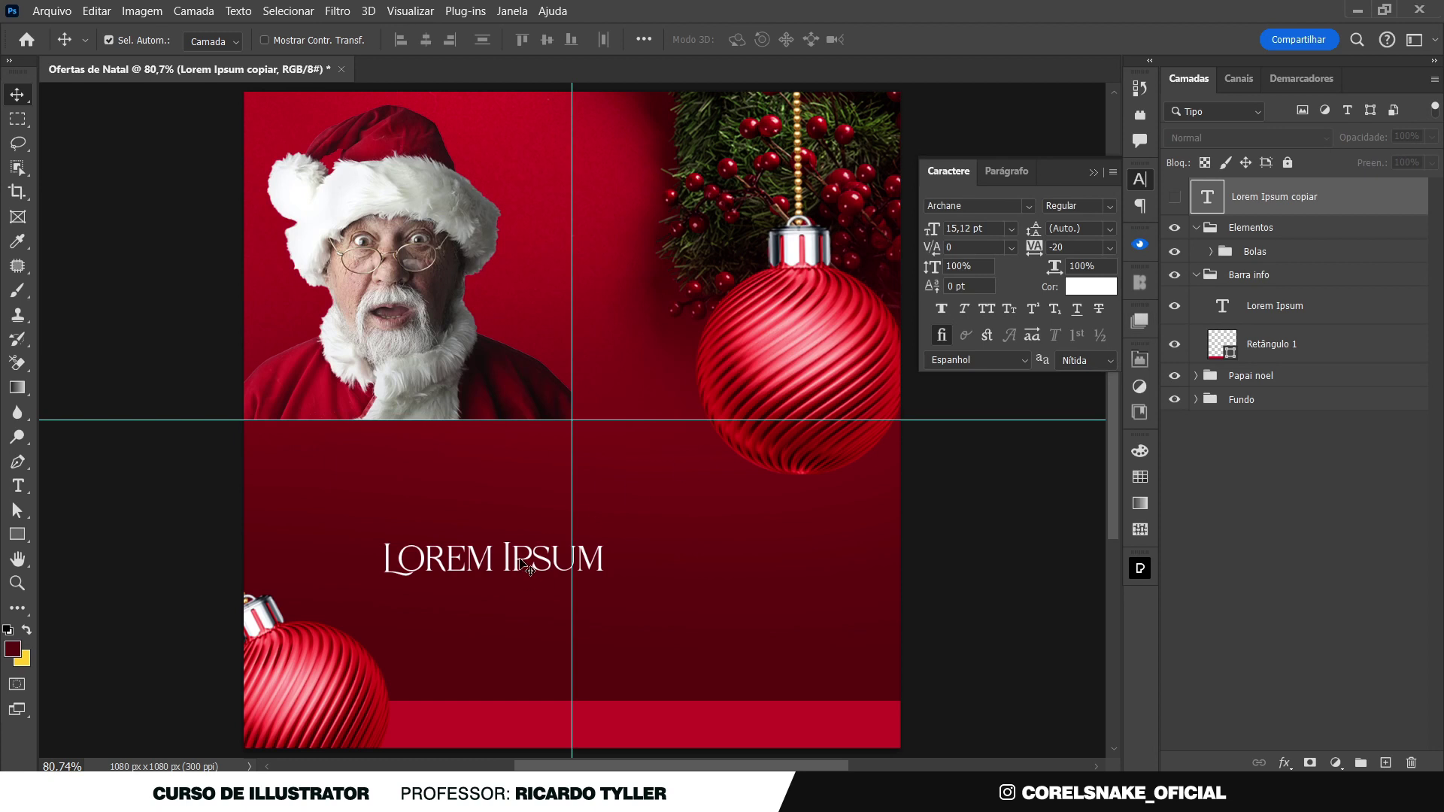
pyautogui.moveTo(524, 568); pyautogui.dragTo(566, 724)
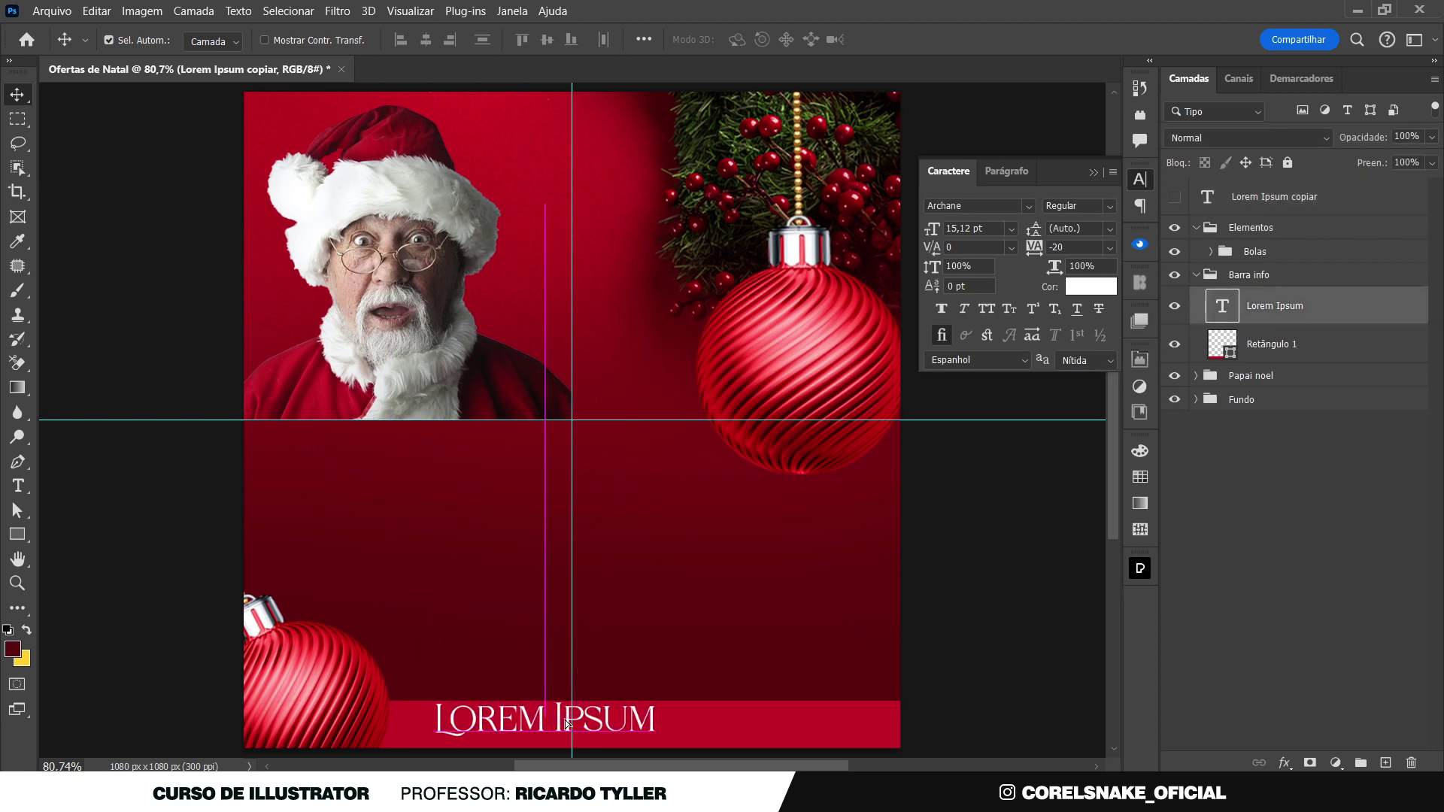
pyautogui.doubleClick(567, 724)
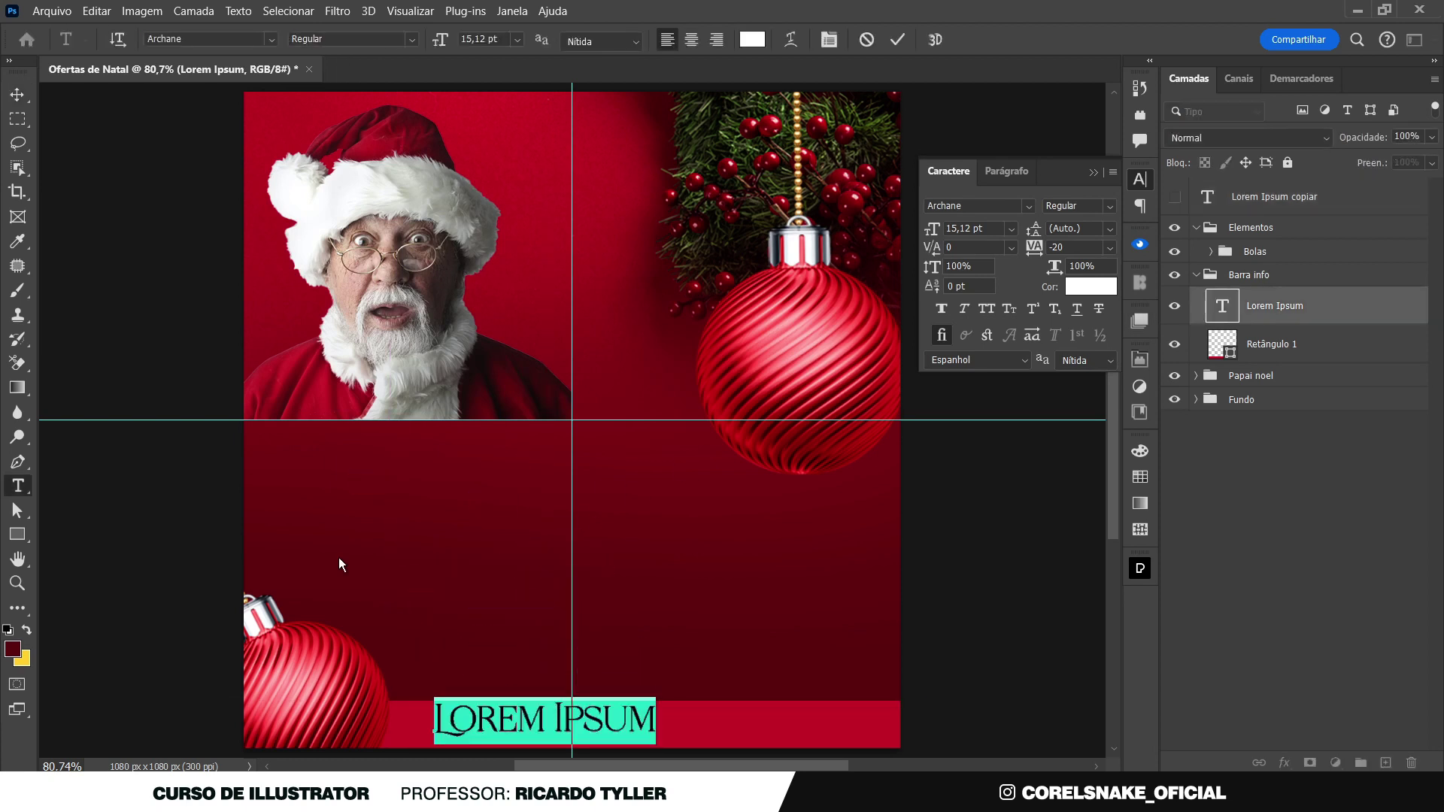
pyautogui.click(17, 94)
pyautogui.click(976, 207)
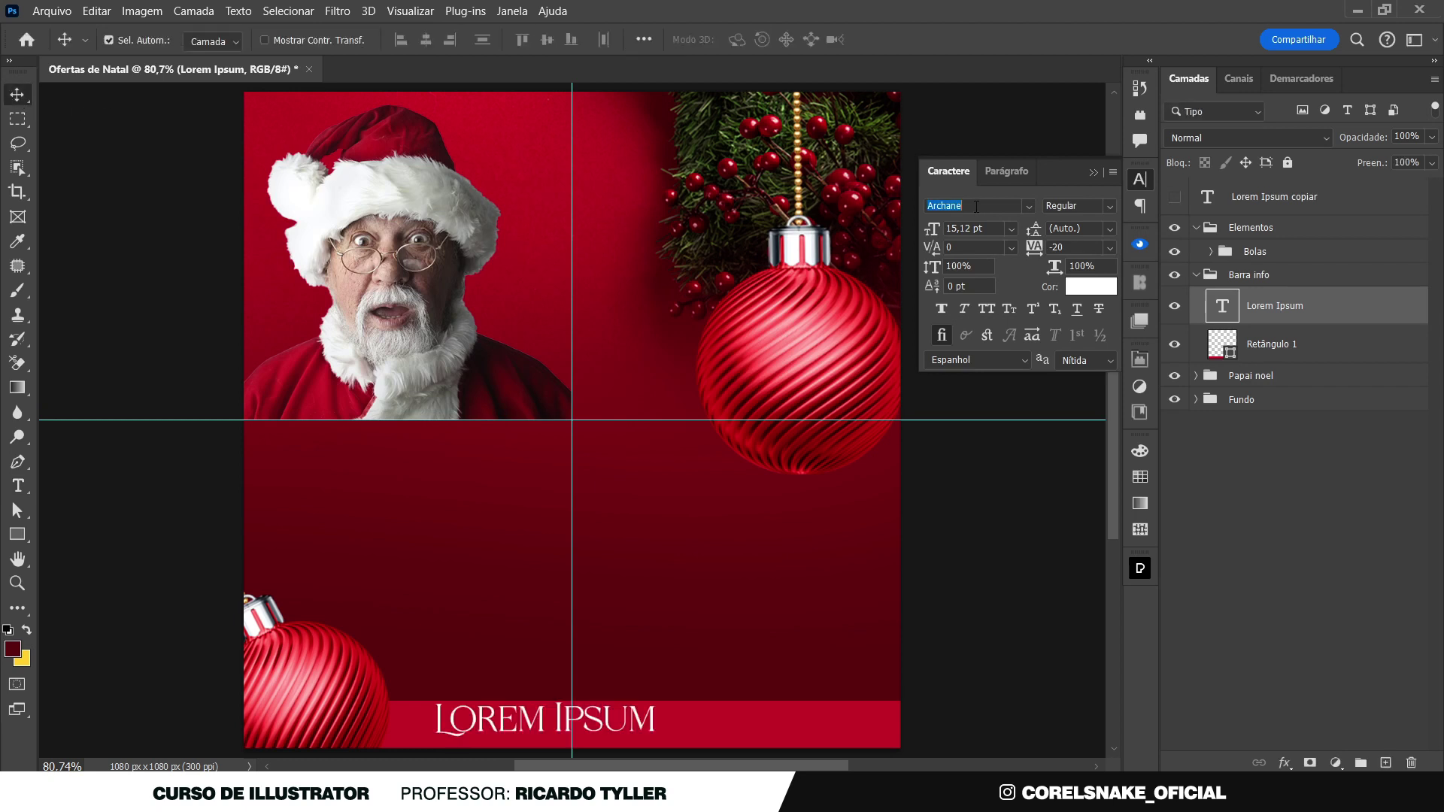
pyautogui.write('medium')
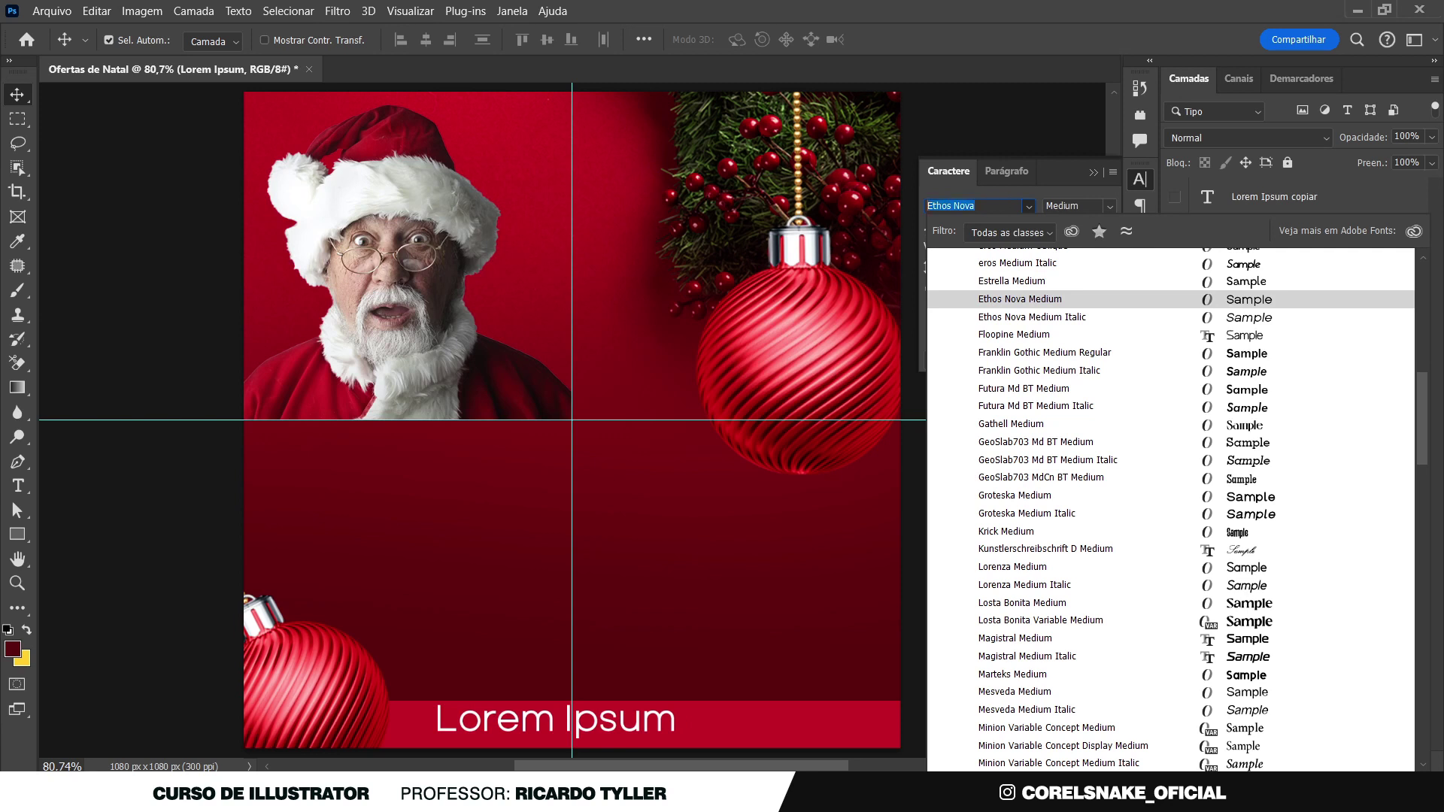
pyautogui.write('Cardium')
pyautogui.write(' B')
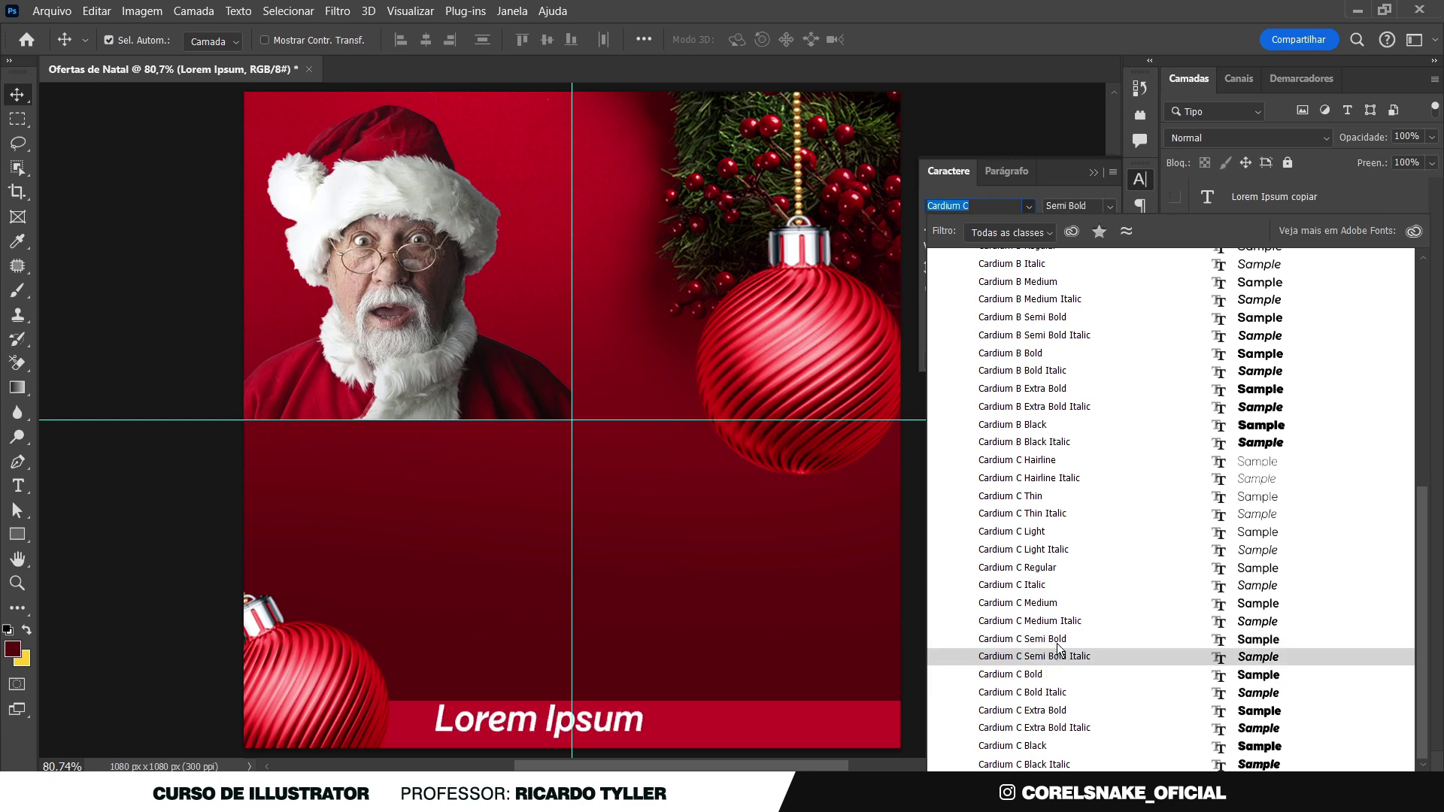
pyautogui.click(1057, 640)
pyautogui.doubleClick(616, 722)
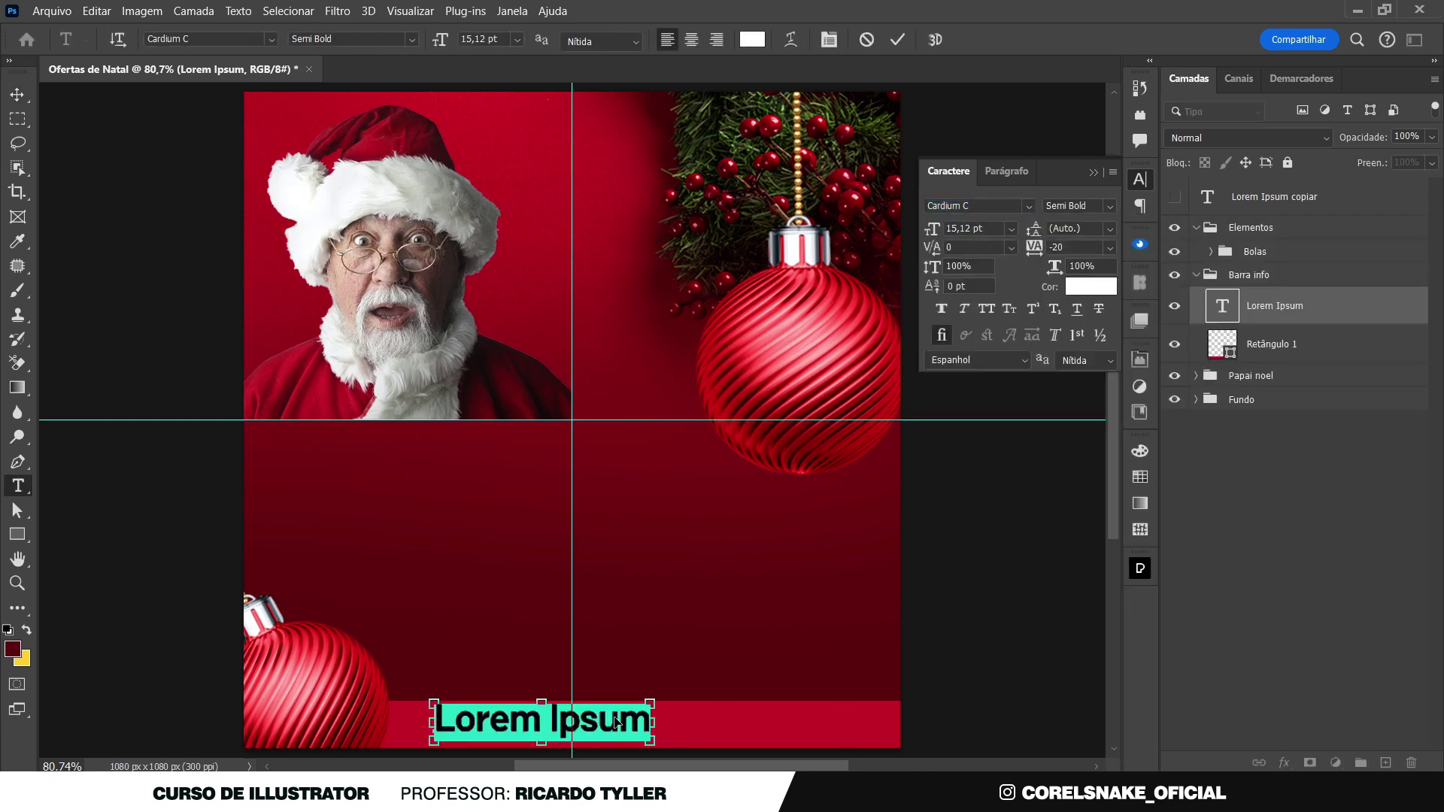
pyautogui.write('00 0')
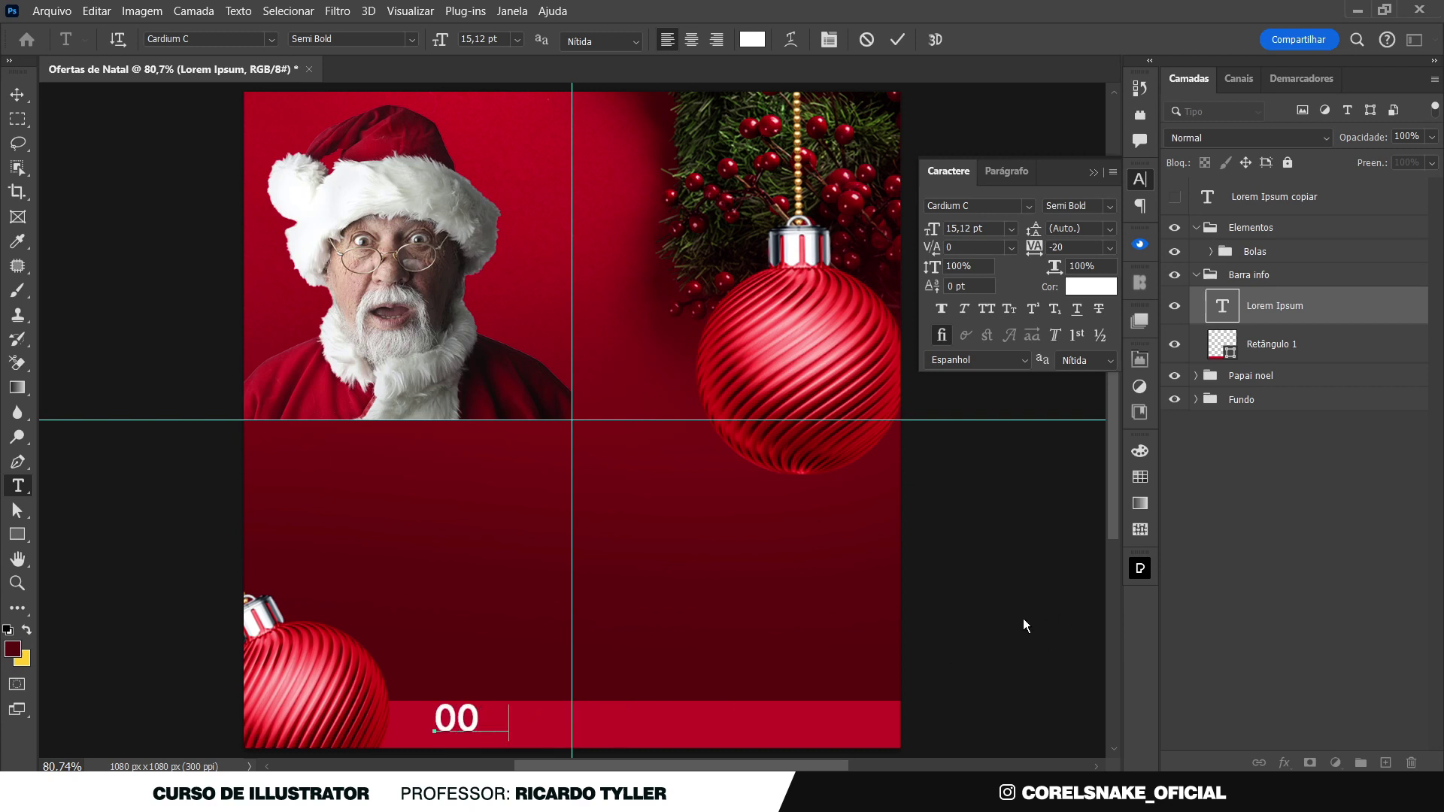
pyautogui.write('0000-')
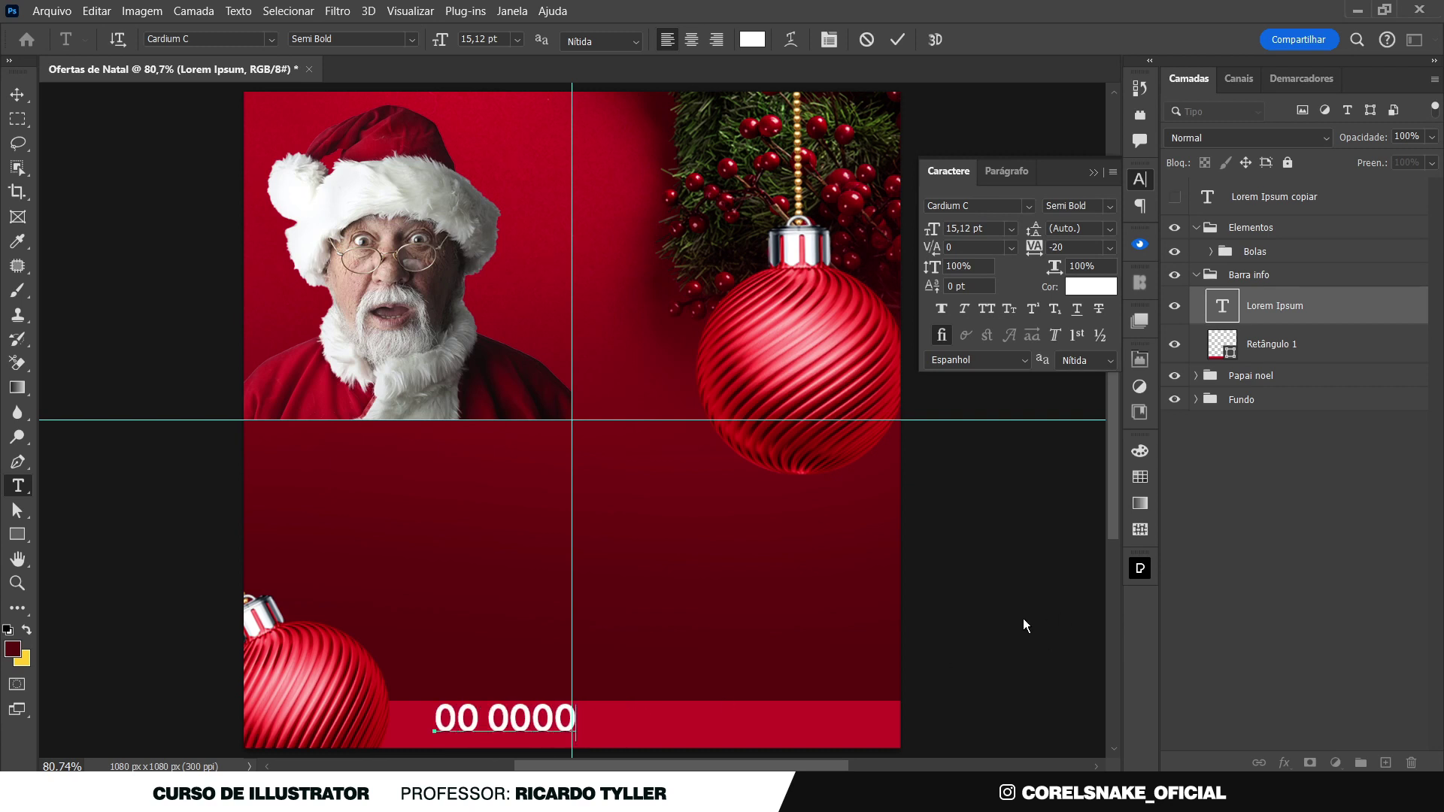
pyautogui.write('0000')
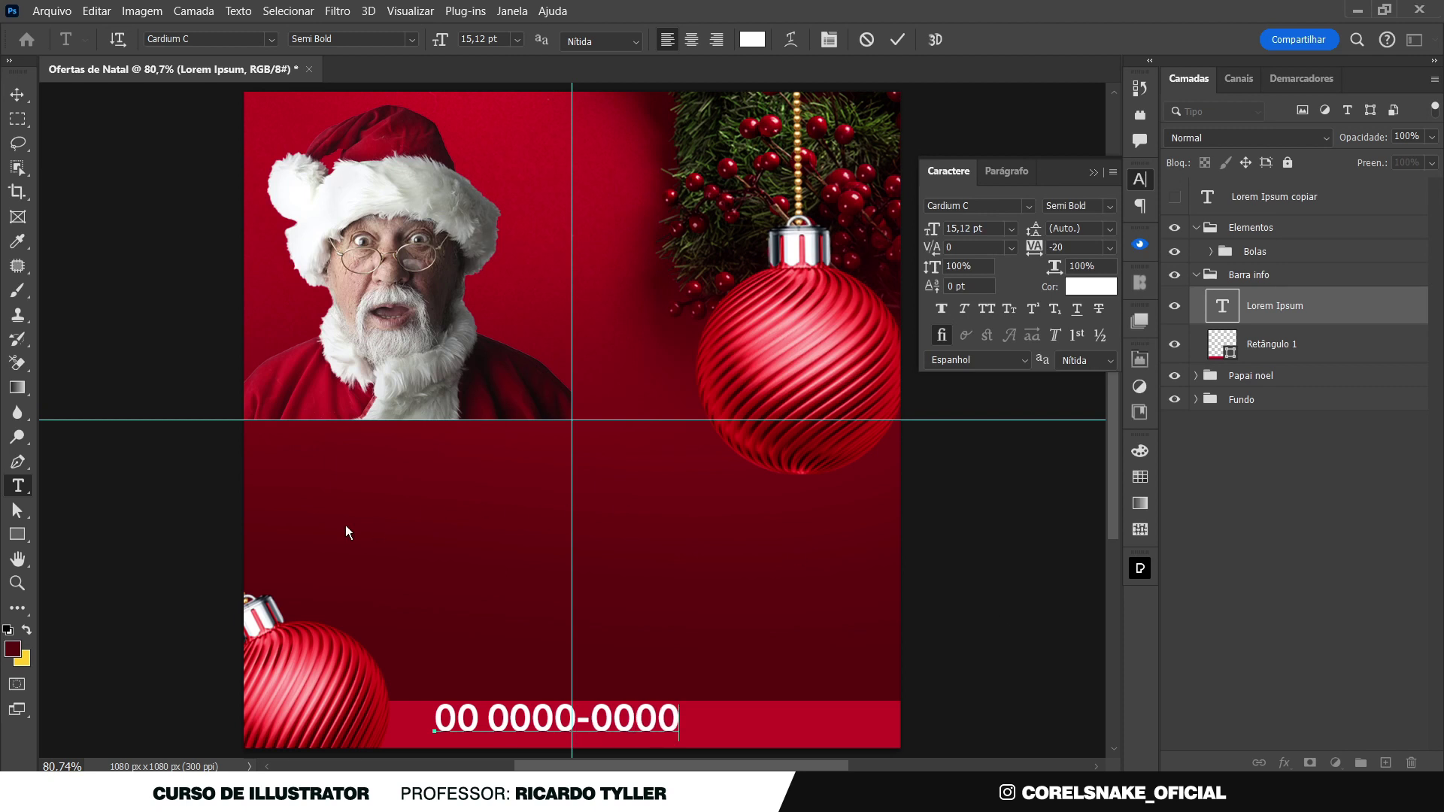
# Scale the phone number to about 59%, move it right, and duplicate it leftward
pyautogui.click(16, 95)
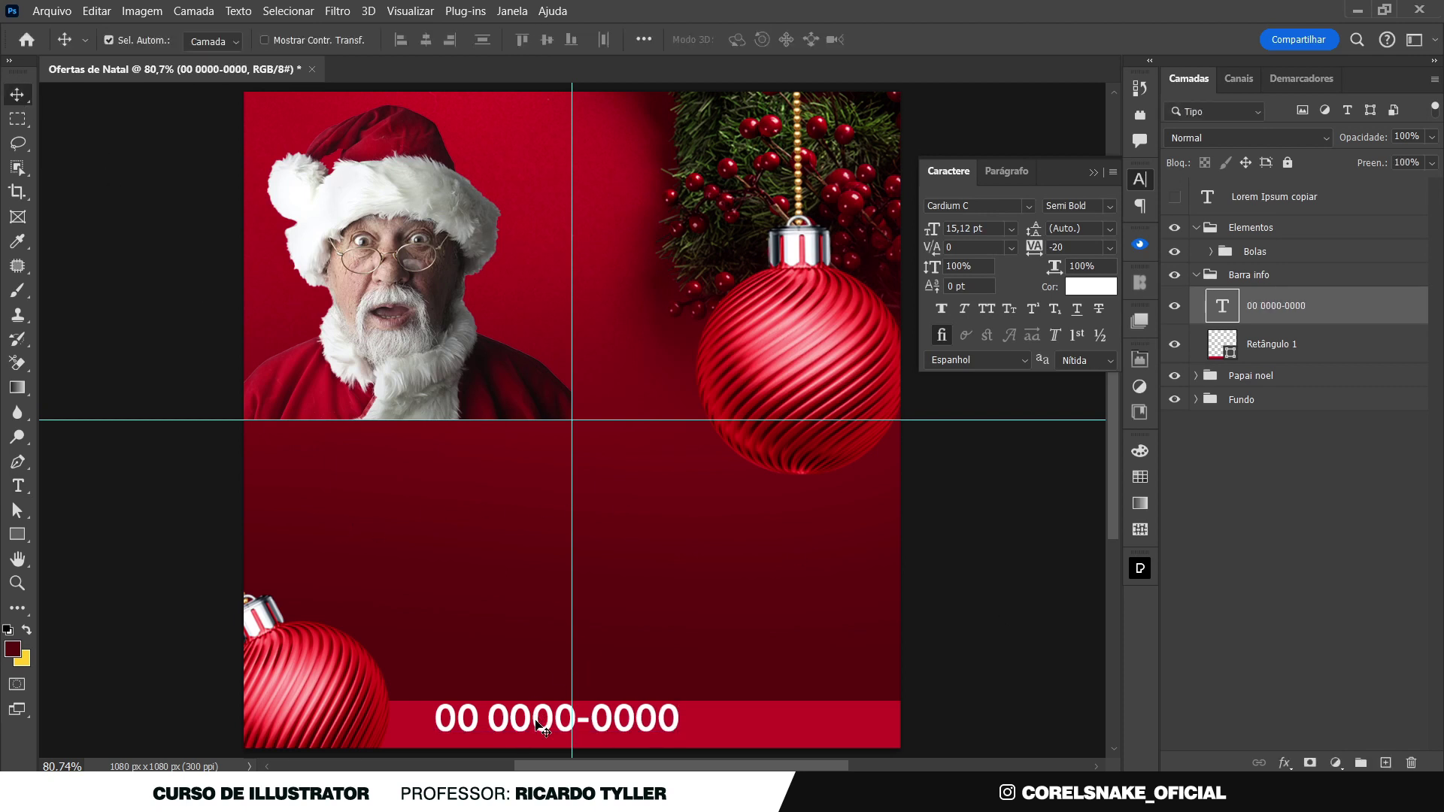
pyautogui.hotkey('ctrl', 't')
pyautogui.moveTo(432, 704); pyautogui.dragTo(534, 718)
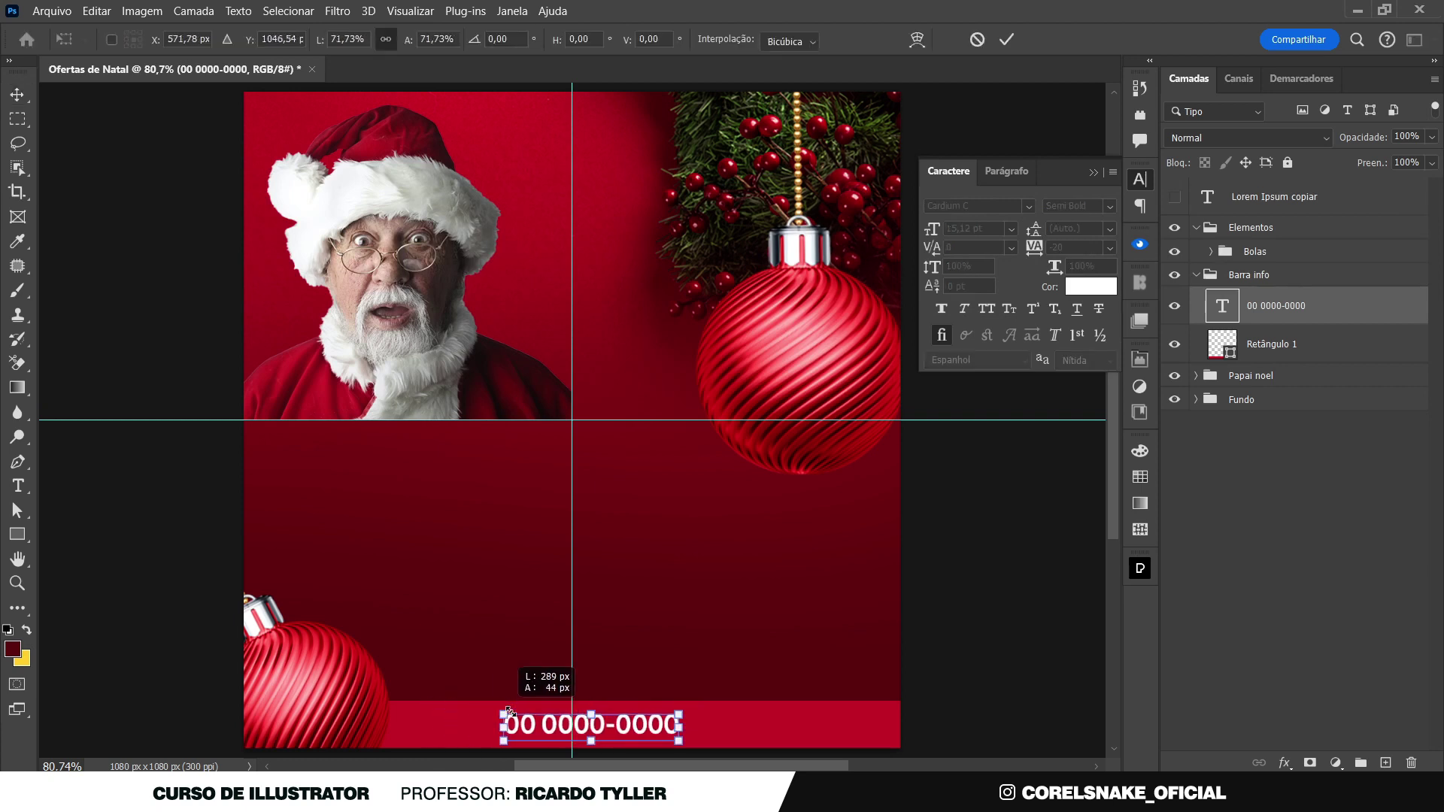
pyautogui.moveTo(689, 728); pyautogui.dragTo(801, 728)
pyautogui.press('Return')
pyautogui.press('Up')
pyautogui.press('Up')
pyautogui.press('Up')
pyautogui.press('Up')
pyautogui.press('Up')
pyautogui.press('Up')
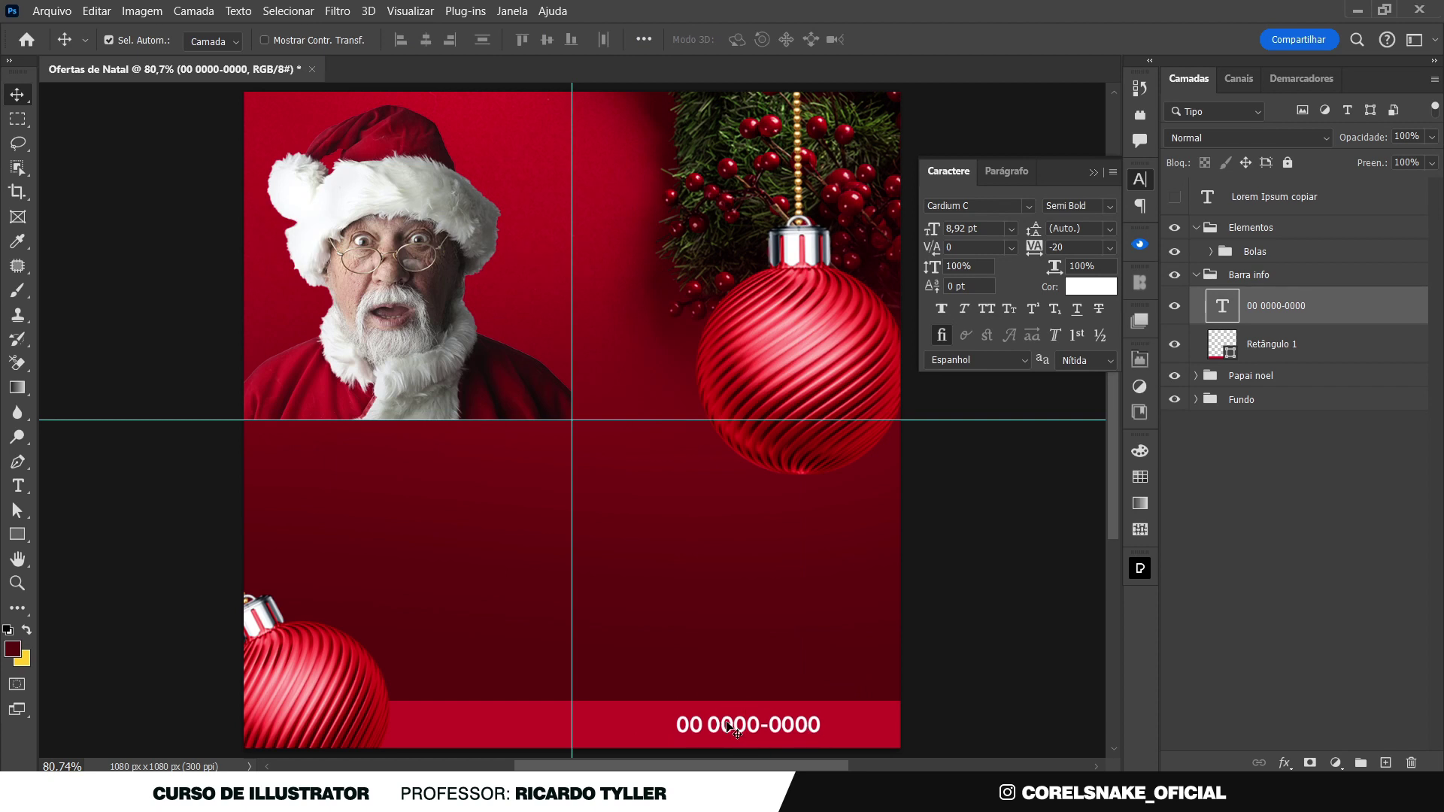
pyautogui.keyDown('alt'); pyautogui.moveTo(728, 723); pyautogui.dragTo(443, 729); pyautogui.keyUp('alt')
# Replace the copied number with the address text 'Coloque seu endereço aqui'
pyautogui.doubleClick(443, 727)
pyautogui.write('Coloque seu endereç')
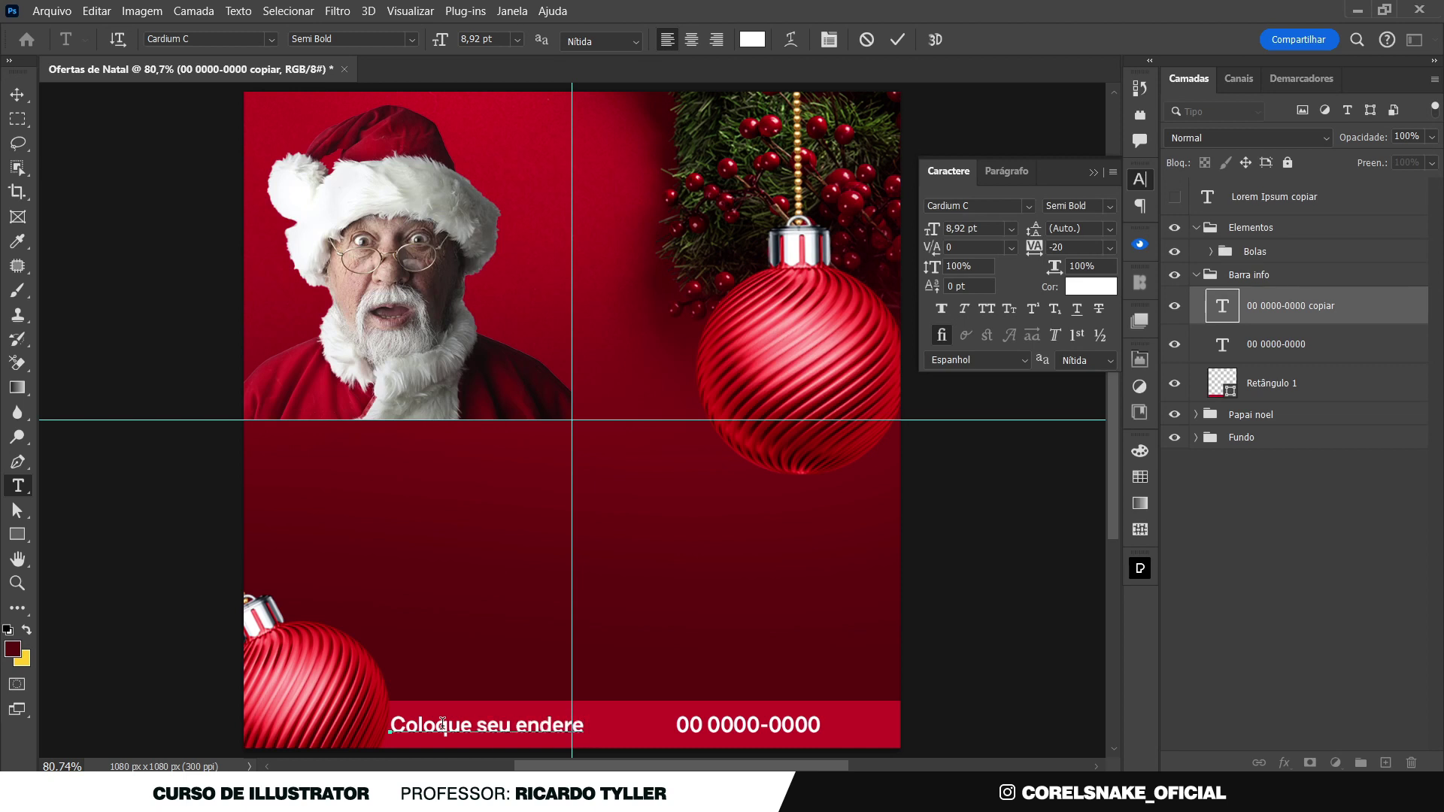
pyautogui.press('BackSpace')
pyautogui.press('BackSpace')
pyautogui.write('ço')
pyautogui.write('aqui')
pyautogui.click(17, 95)
# Shrink the address text and position it at the bar's left edge
pyautogui.hotkey('ctrl', 't')
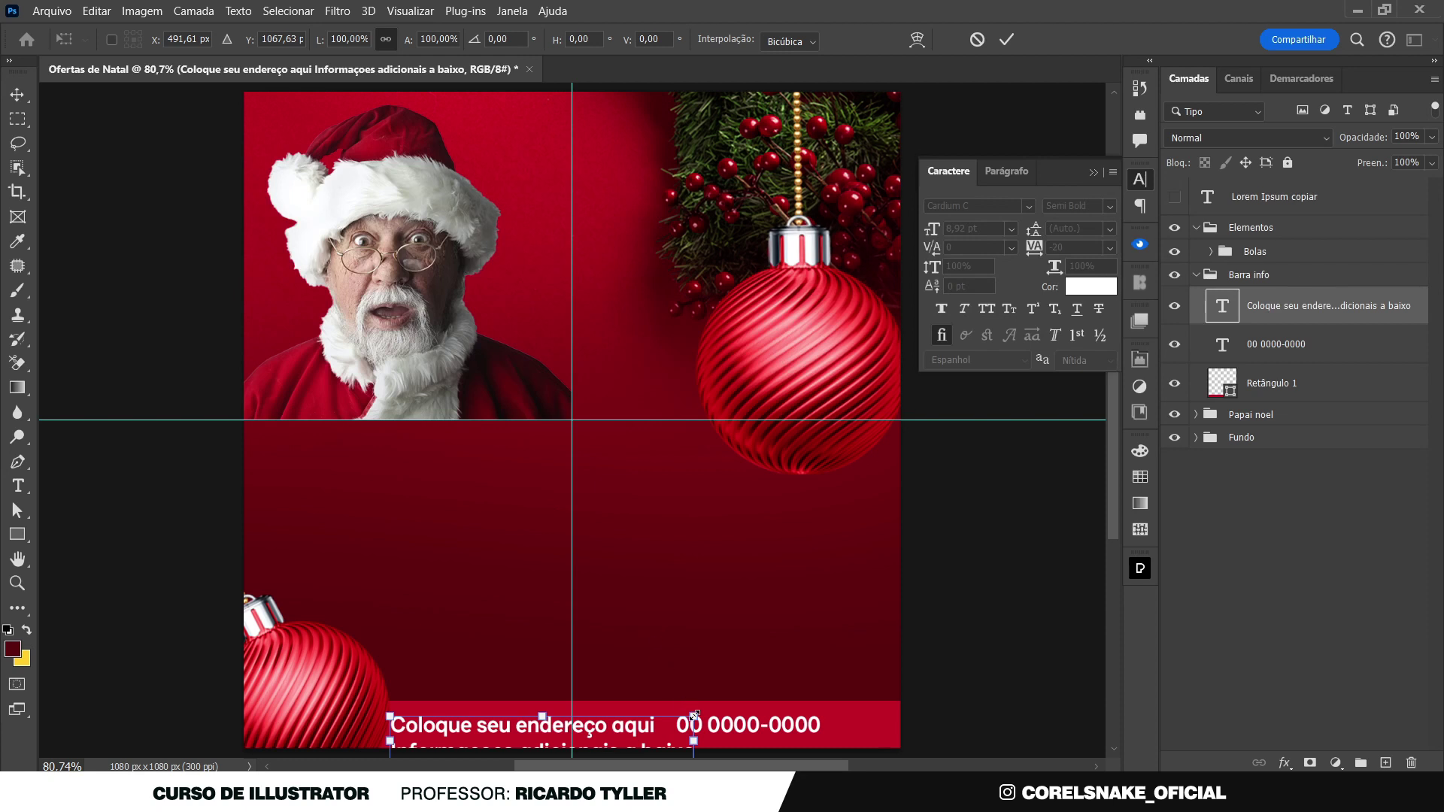
pyautogui.moveTo(694, 715); pyautogui.dragTo(604, 741)
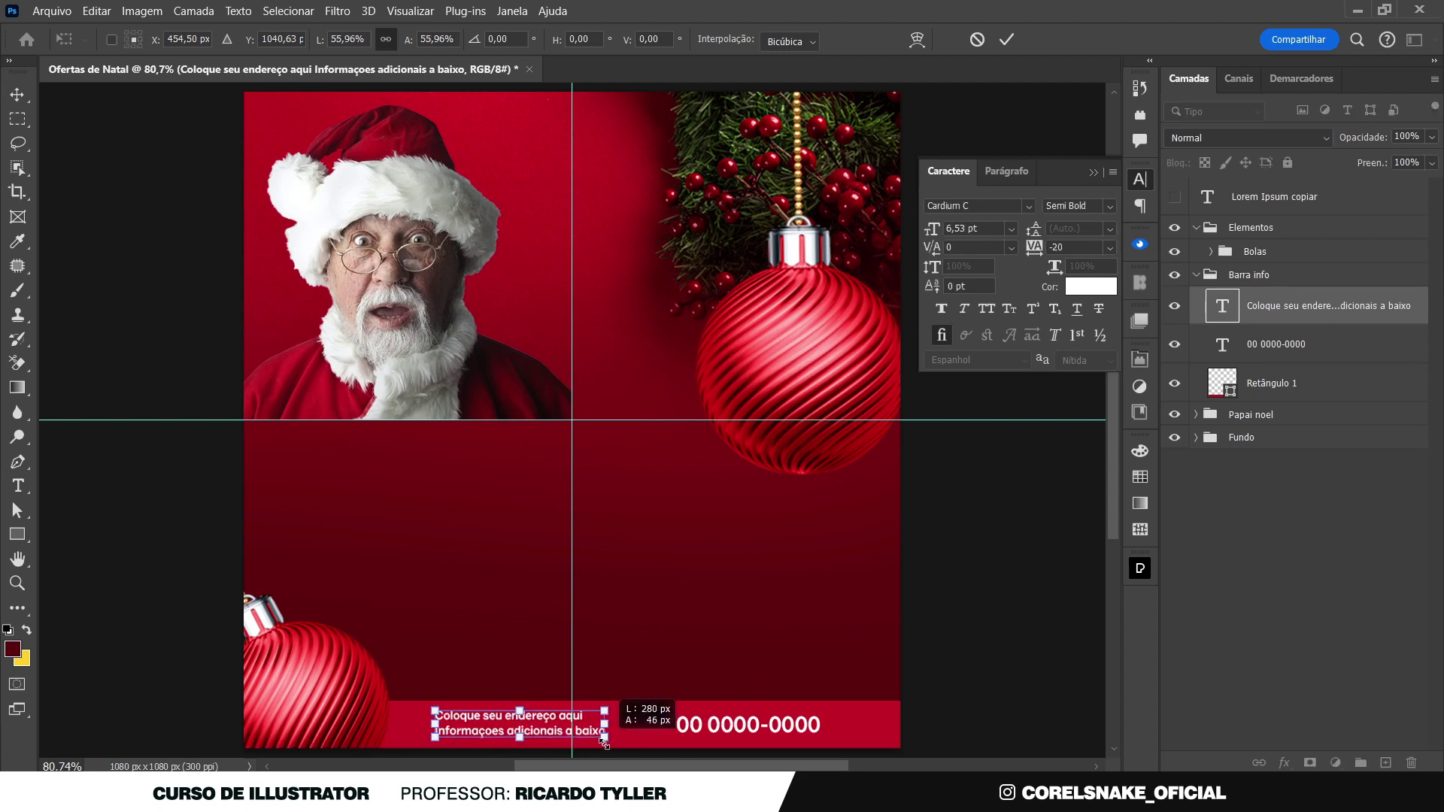
pyautogui.press('Return')
pyautogui.moveTo(537, 728); pyautogui.dragTo(522, 727)
pyautogui.press('Left')
pyautogui.press('Left')
pyautogui.press('Left')
pyautogui.press('Left')
pyautogui.press('Left')
pyautogui.press('Left')
pyautogui.press('Left')
pyautogui.press('Left')
pyautogui.press('Left')
pyautogui.press('Left')
pyautogui.press('Left')
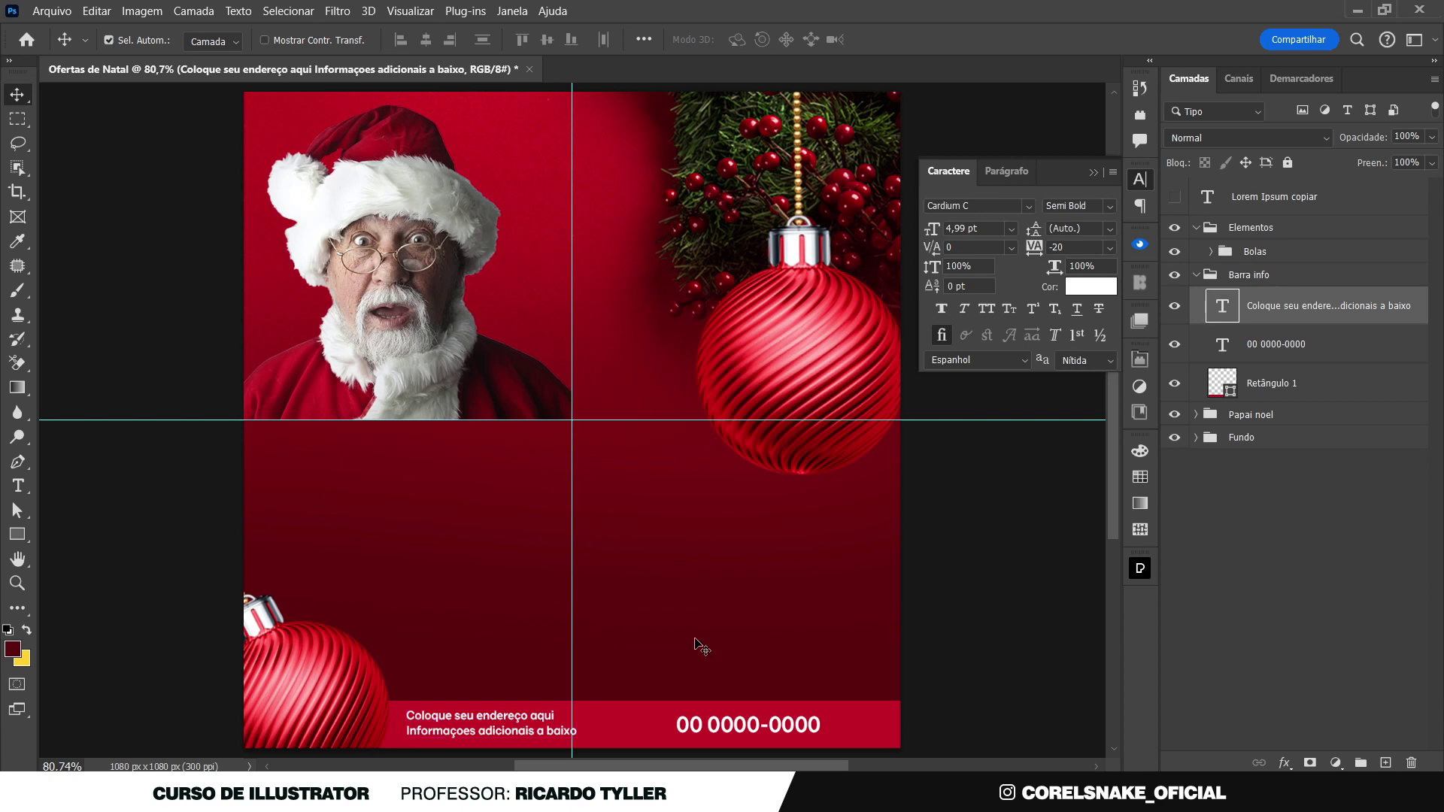
pyautogui.press('ctrl')
pyautogui.click(959, 669)
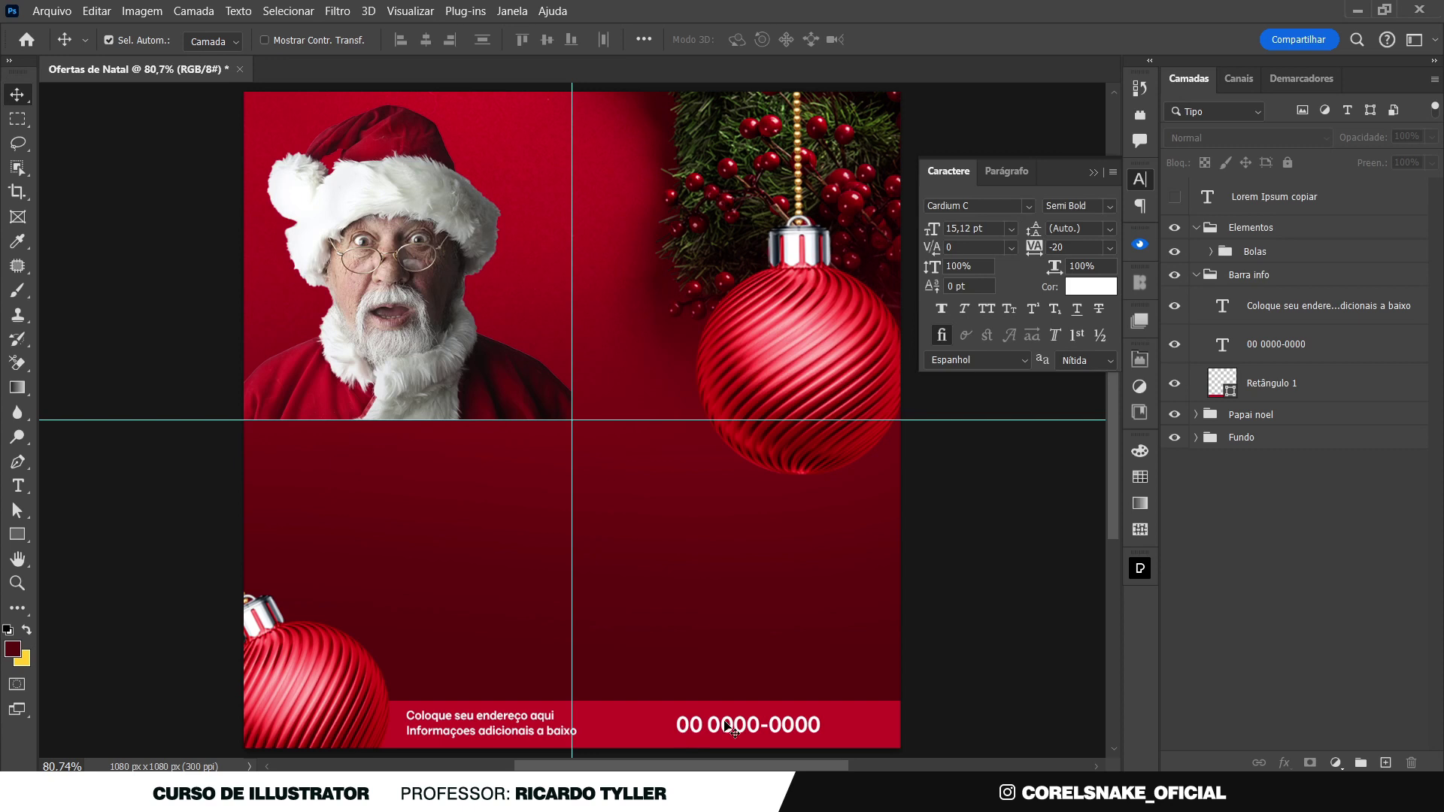
pyautogui.click(1138, 574)
pyautogui.click(674, 128)
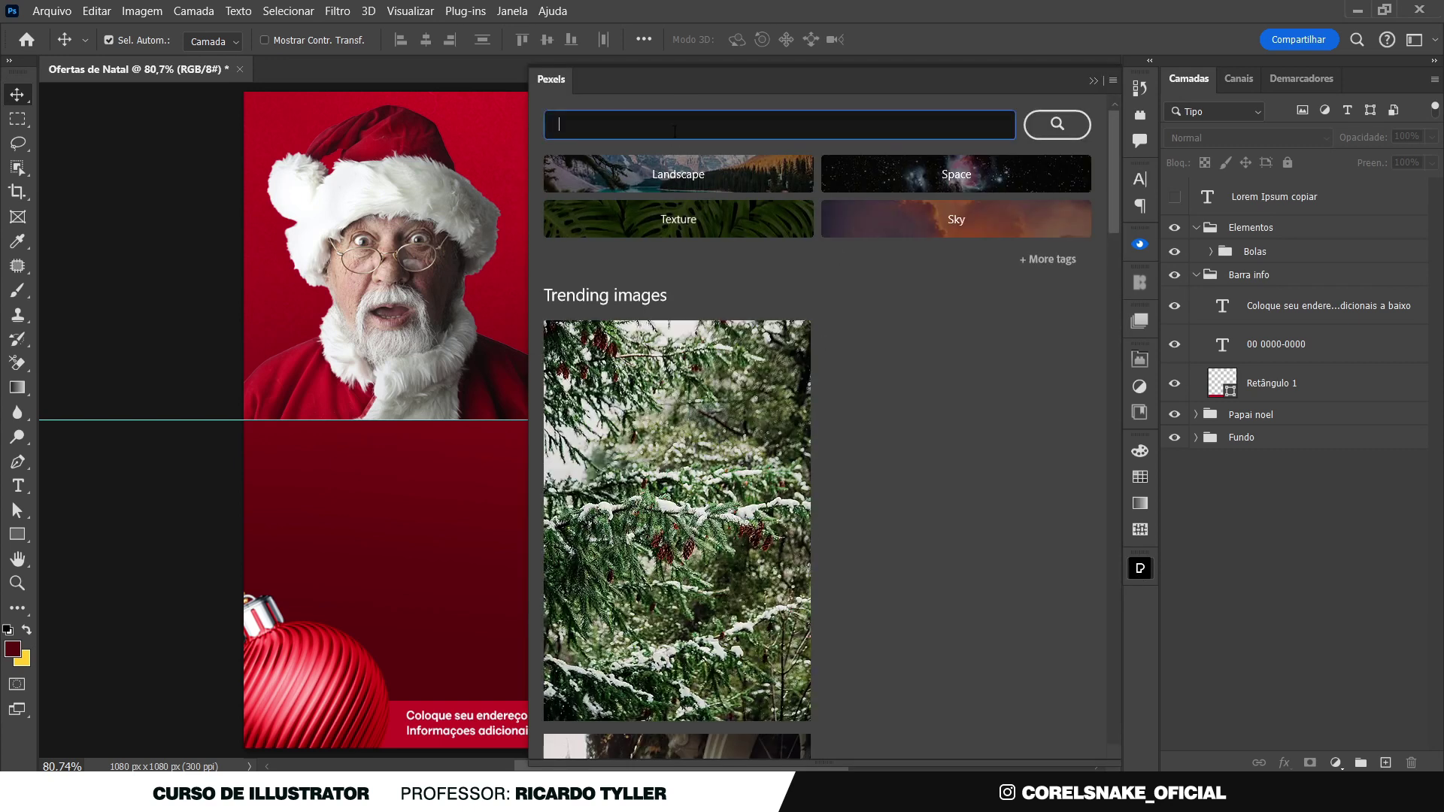
pyautogui.write('xone ')
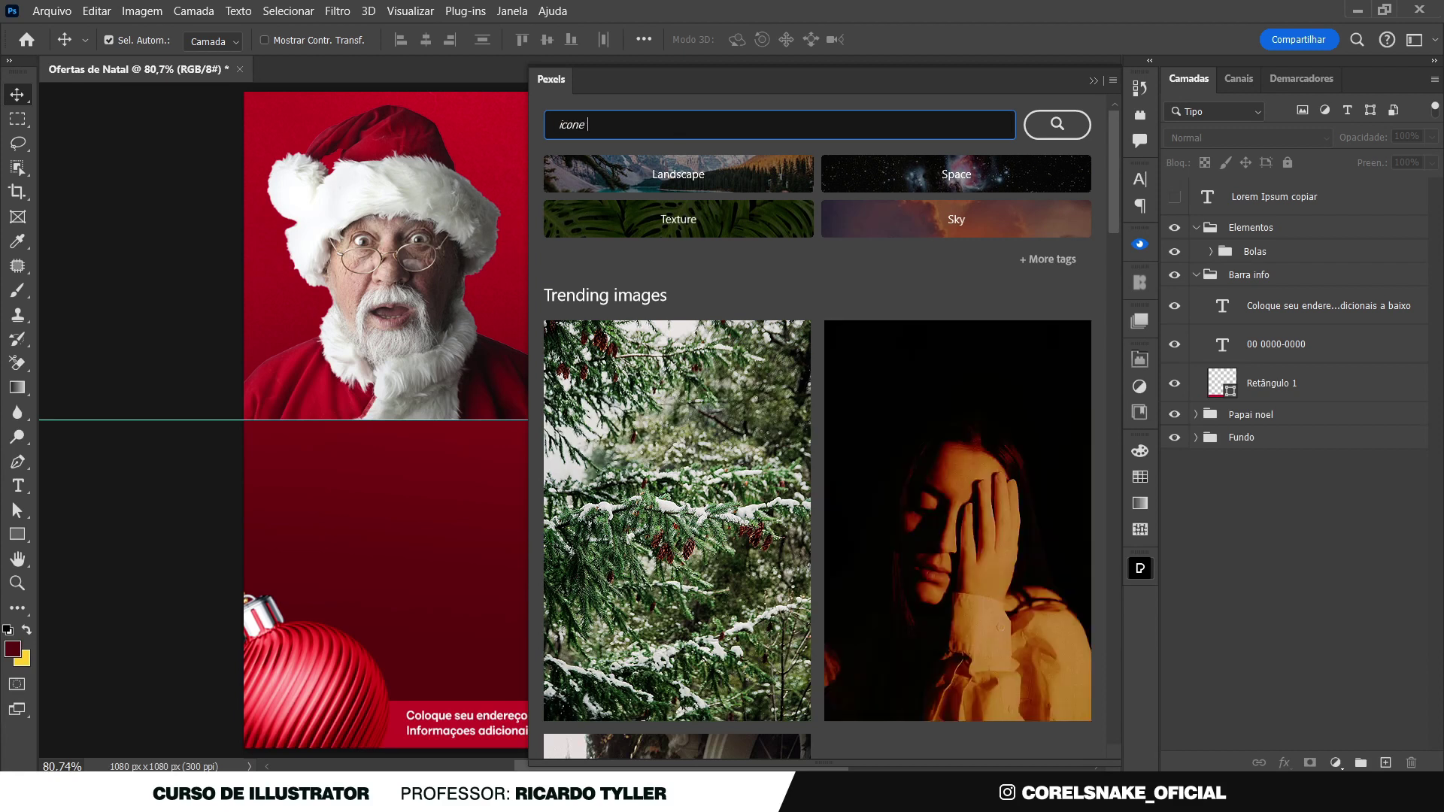
pyautogui.write('tsapp')
pyautogui.press('Return')
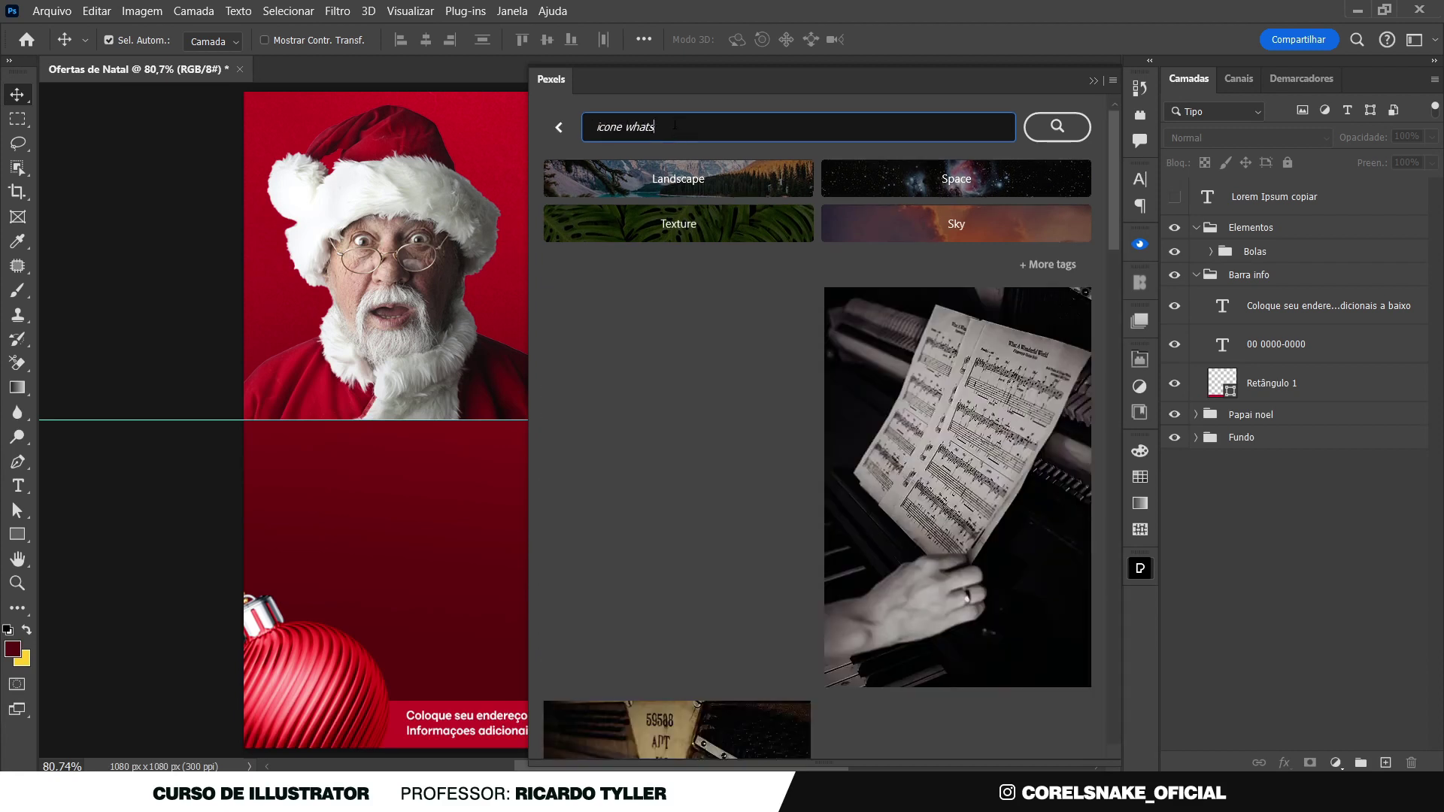
pyautogui.scroll(-5, 826, 429)
pyautogui.scroll(-2, 827, 428)
pyautogui.scroll(8, 939, 451)
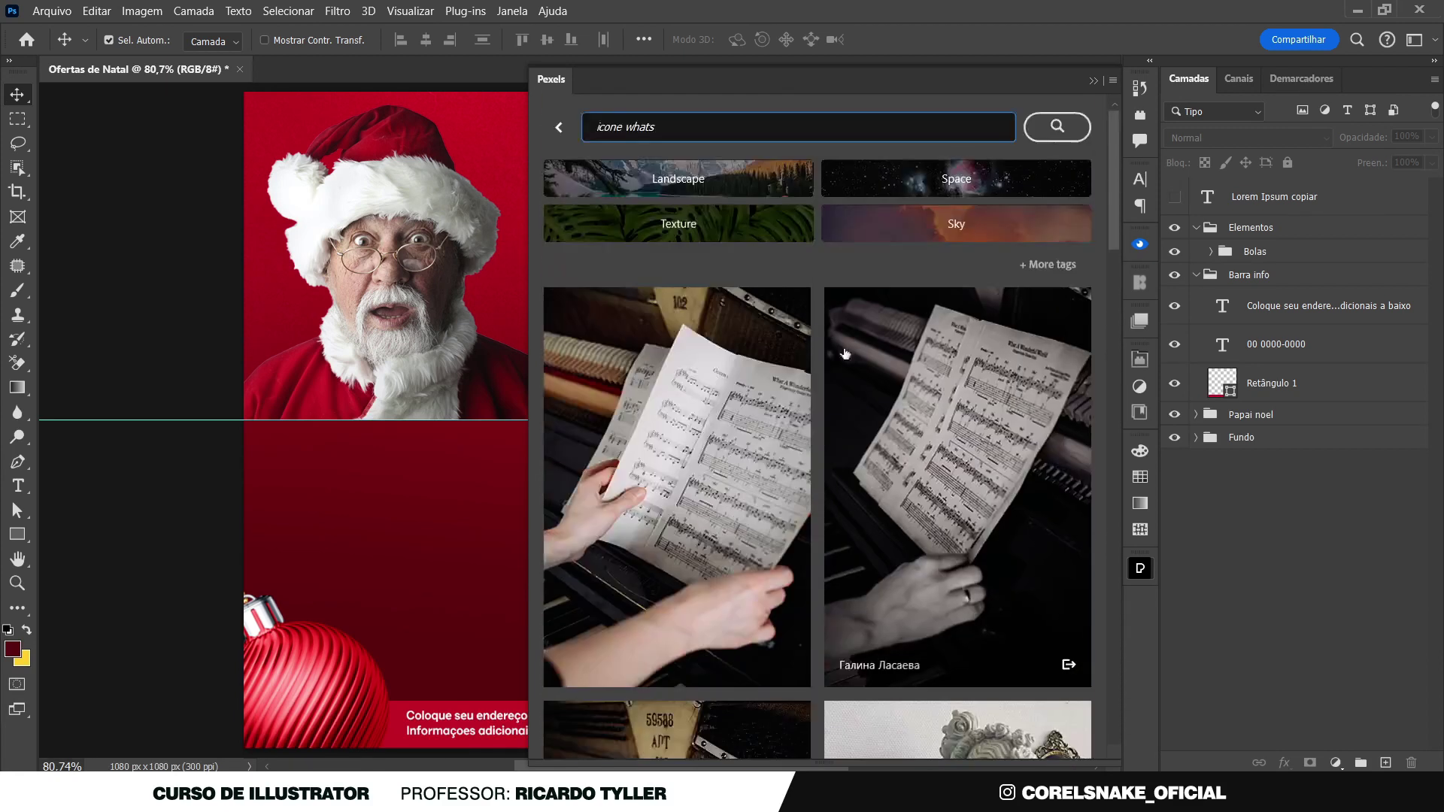
pyautogui.write('app')
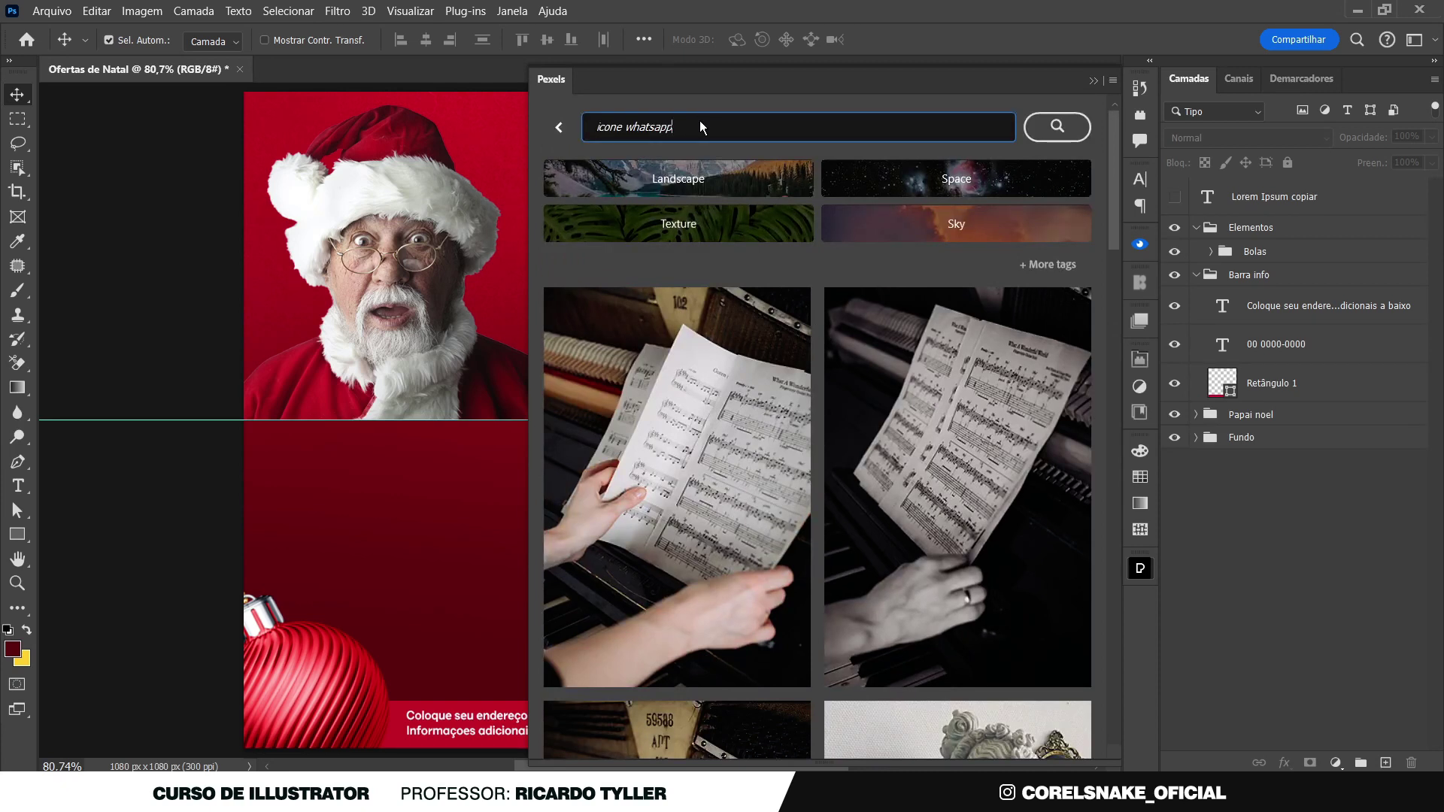
pyautogui.press('Return')
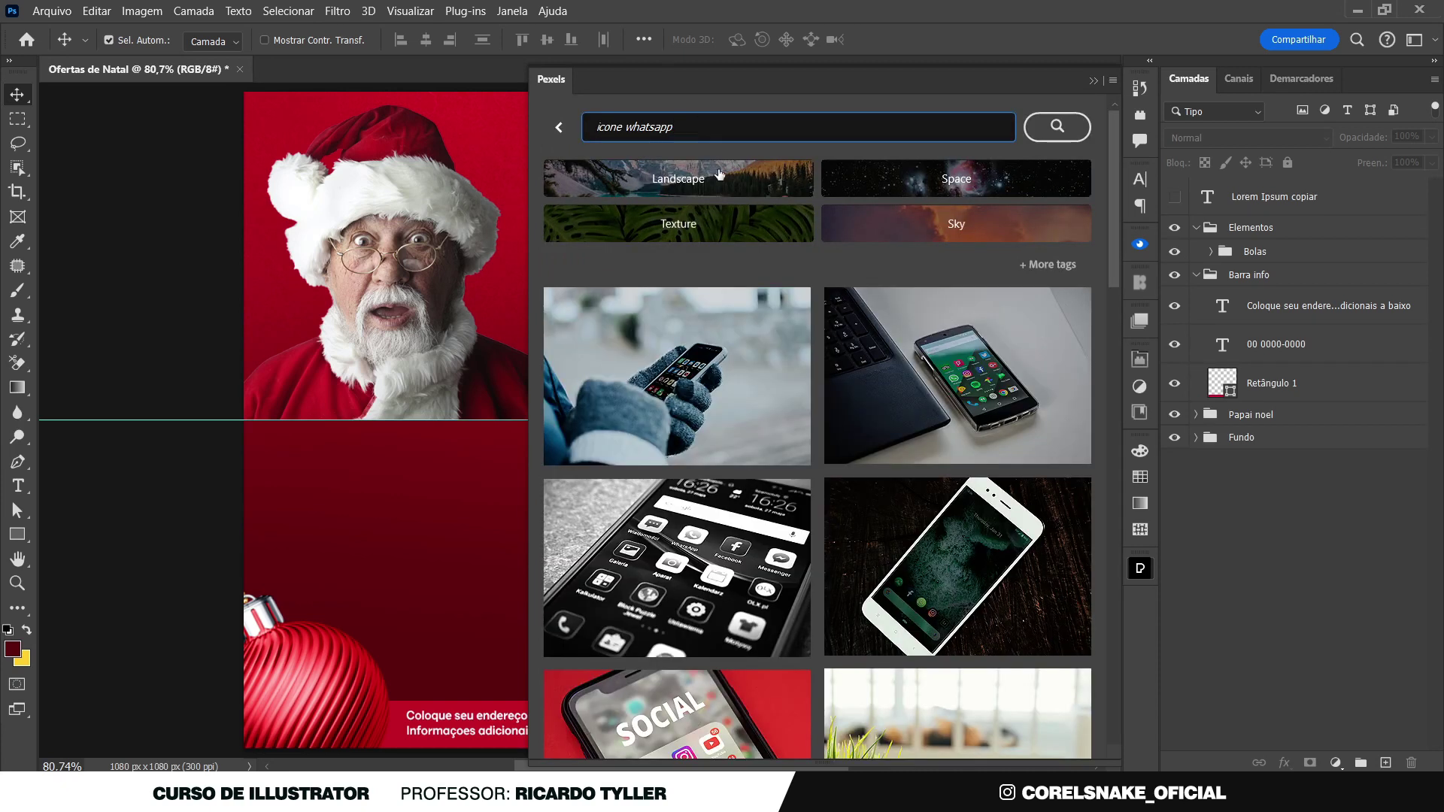
pyautogui.scroll(-5, 789, 339)
pyautogui.scroll(-5, 814, 423)
pyautogui.scroll(-4, 840, 492)
pyautogui.scroll(-5, 840, 493)
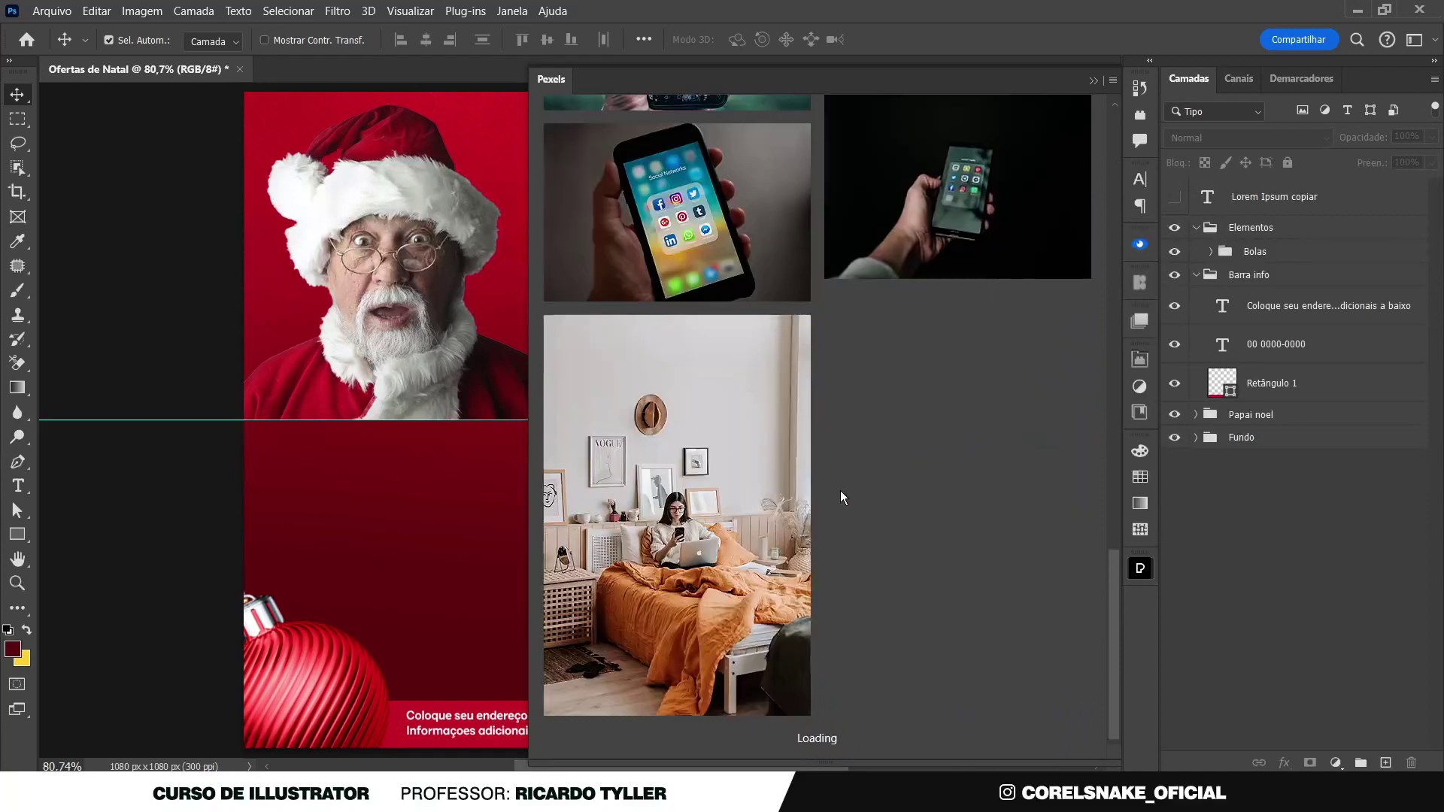
pyautogui.click(1142, 571)
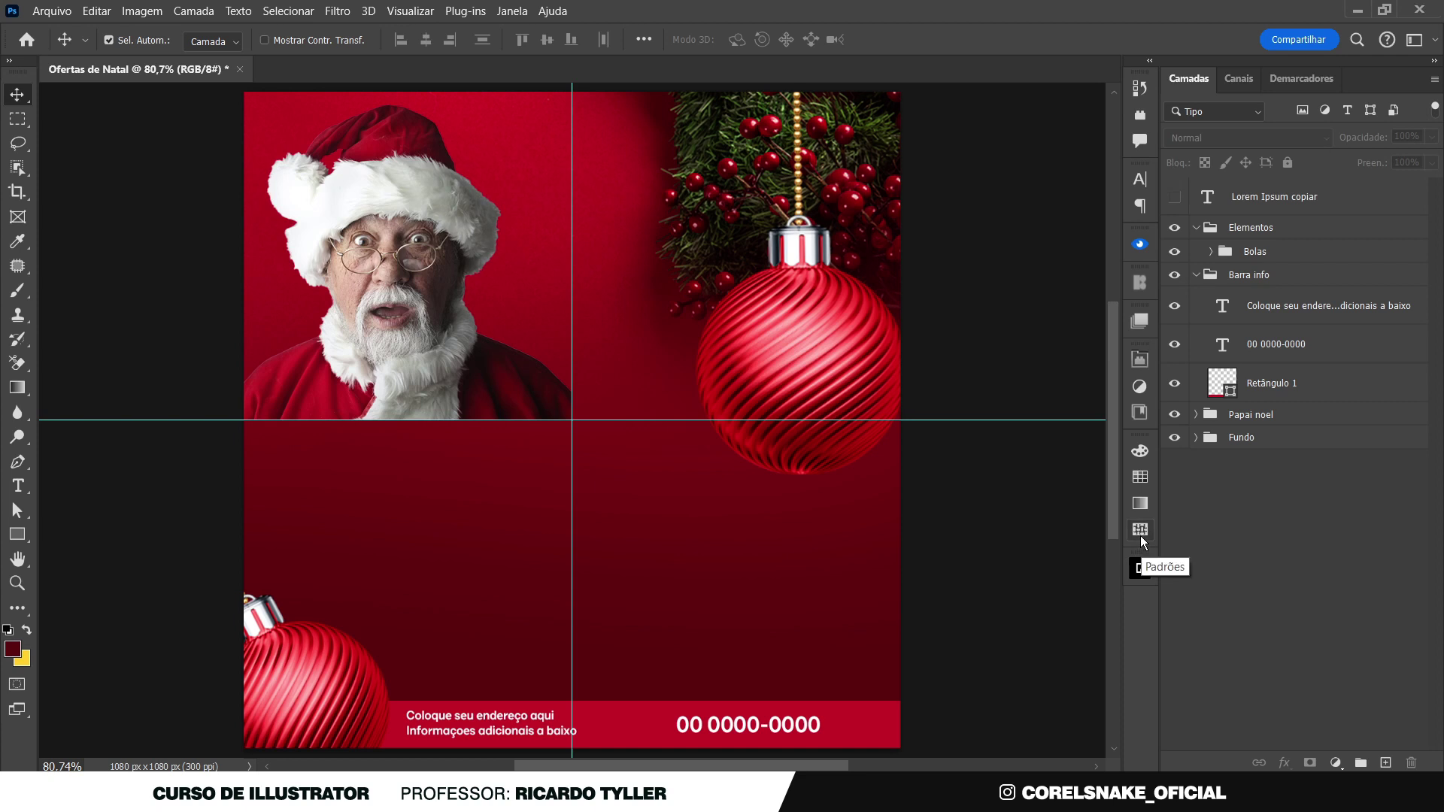
# Draw a small circle just left of the phone number with the Ellipse tool
pyautogui.click(18, 534)
pyautogui.click(76, 549)
pyautogui.scroll(-2, 603, 635)
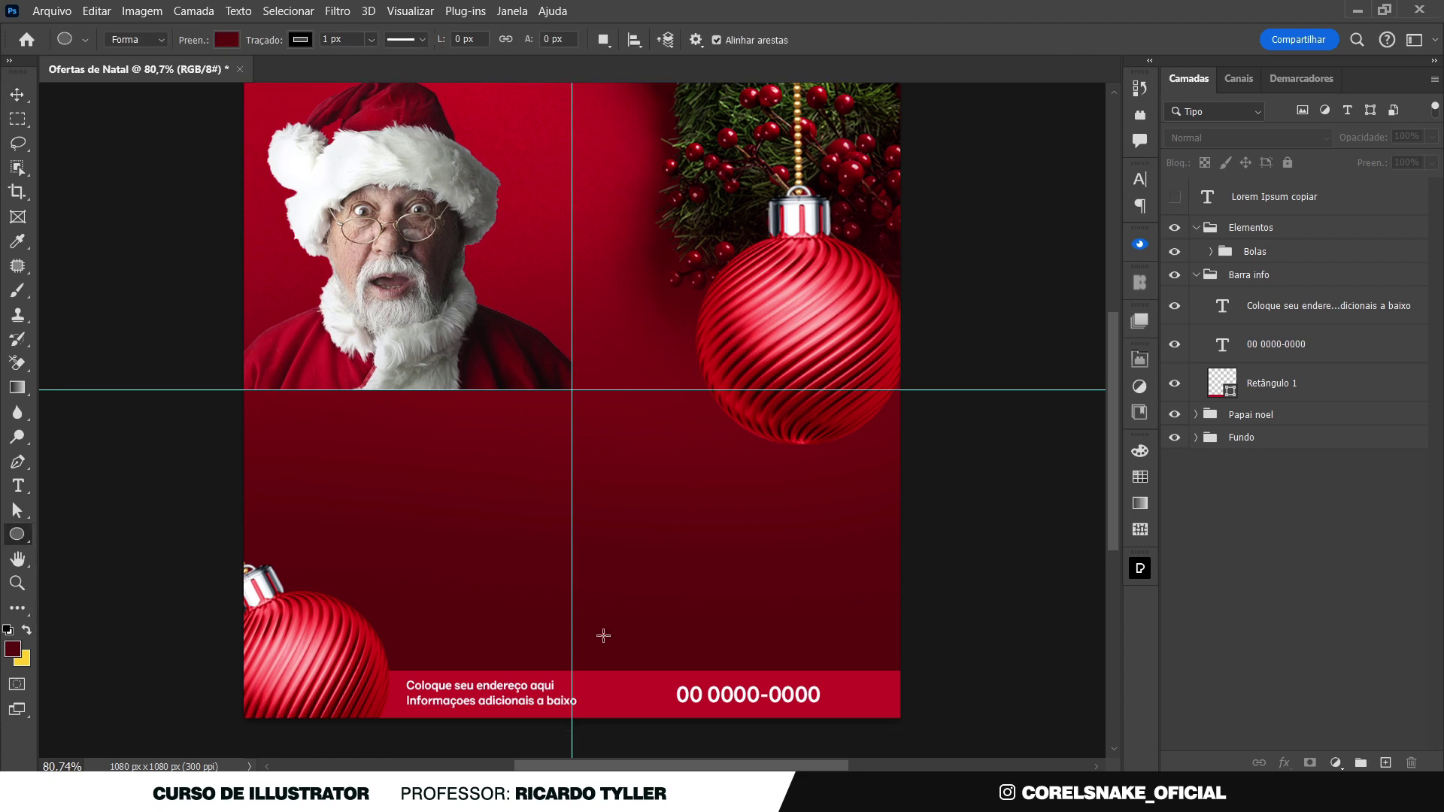
pyautogui.moveTo(665, 737); pyautogui.dragTo(723, 738)
pyautogui.moveTo(573, 530); pyautogui.dragTo(671, 630)
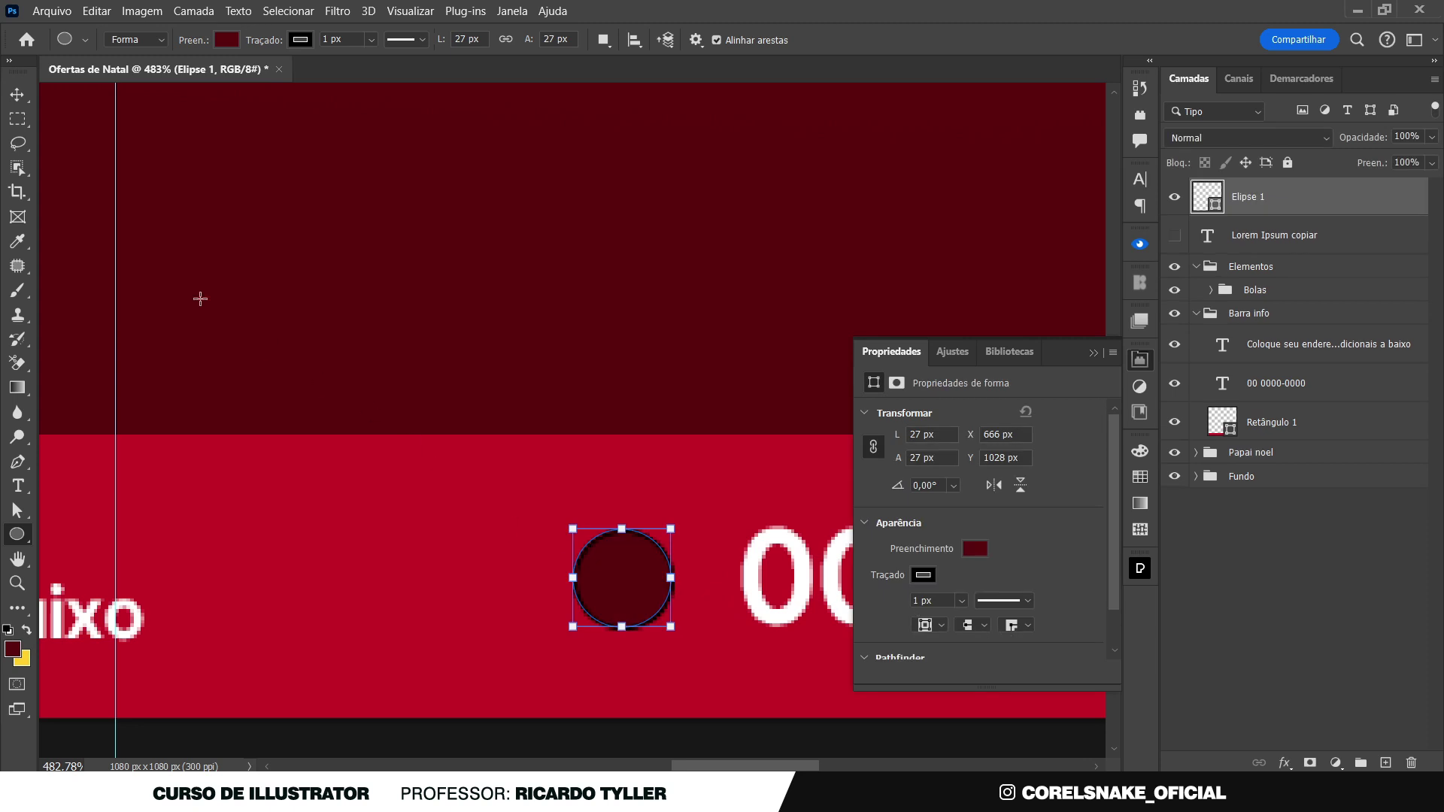
pyautogui.click(17, 95)
# Give the circle no fill and a white outline
pyautogui.click(975, 549)
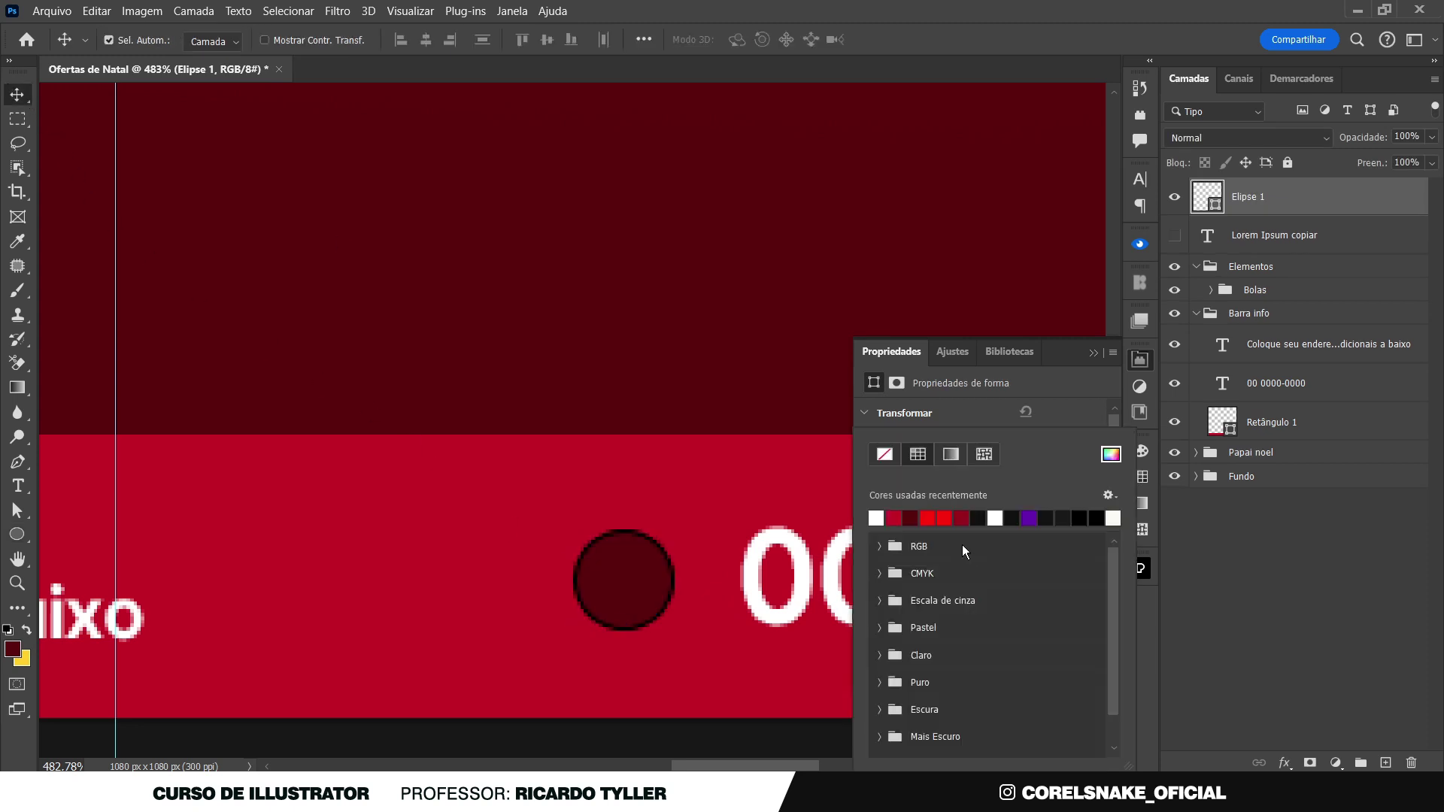
pyautogui.click(886, 454)
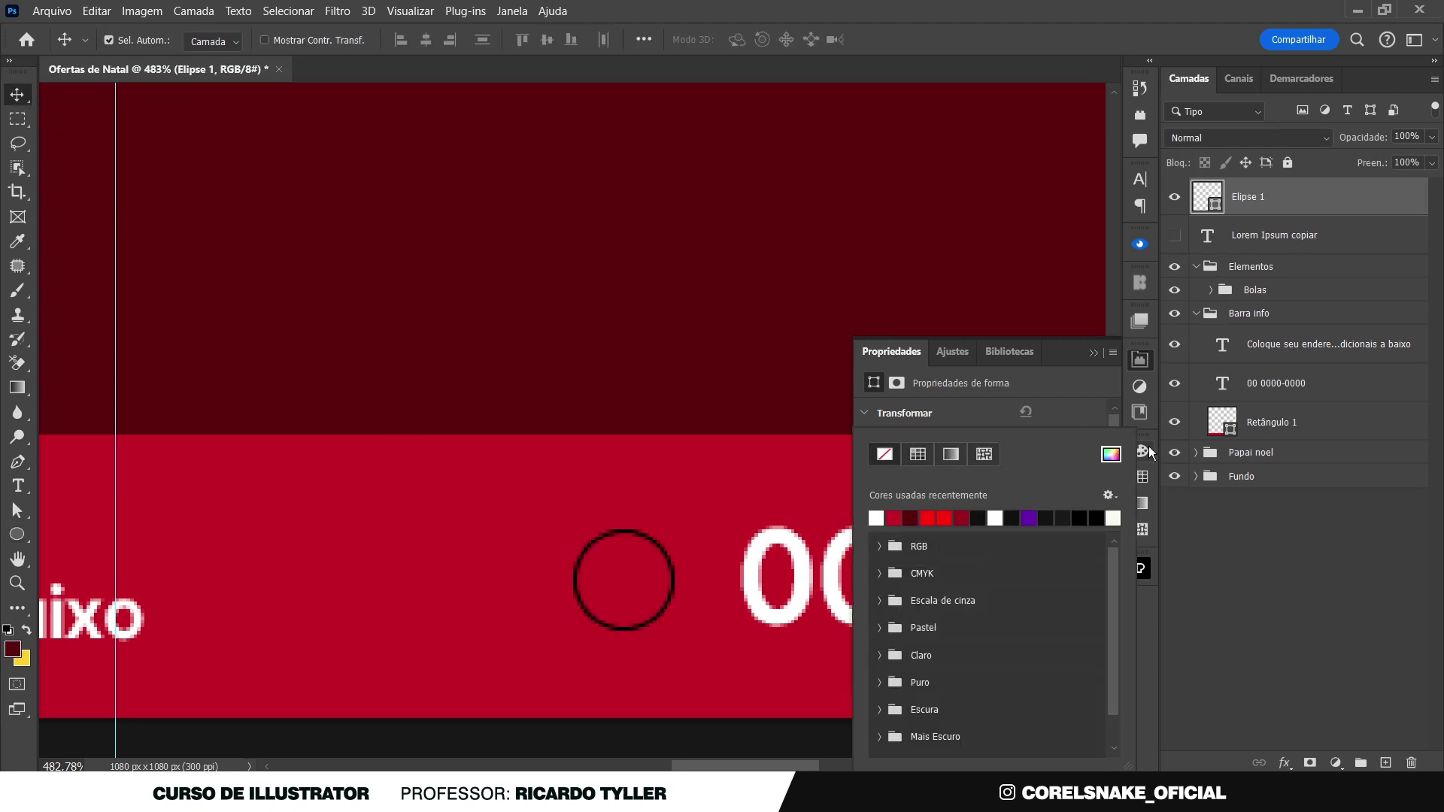
pyautogui.click(1140, 359)
pyautogui.click(1141, 359)
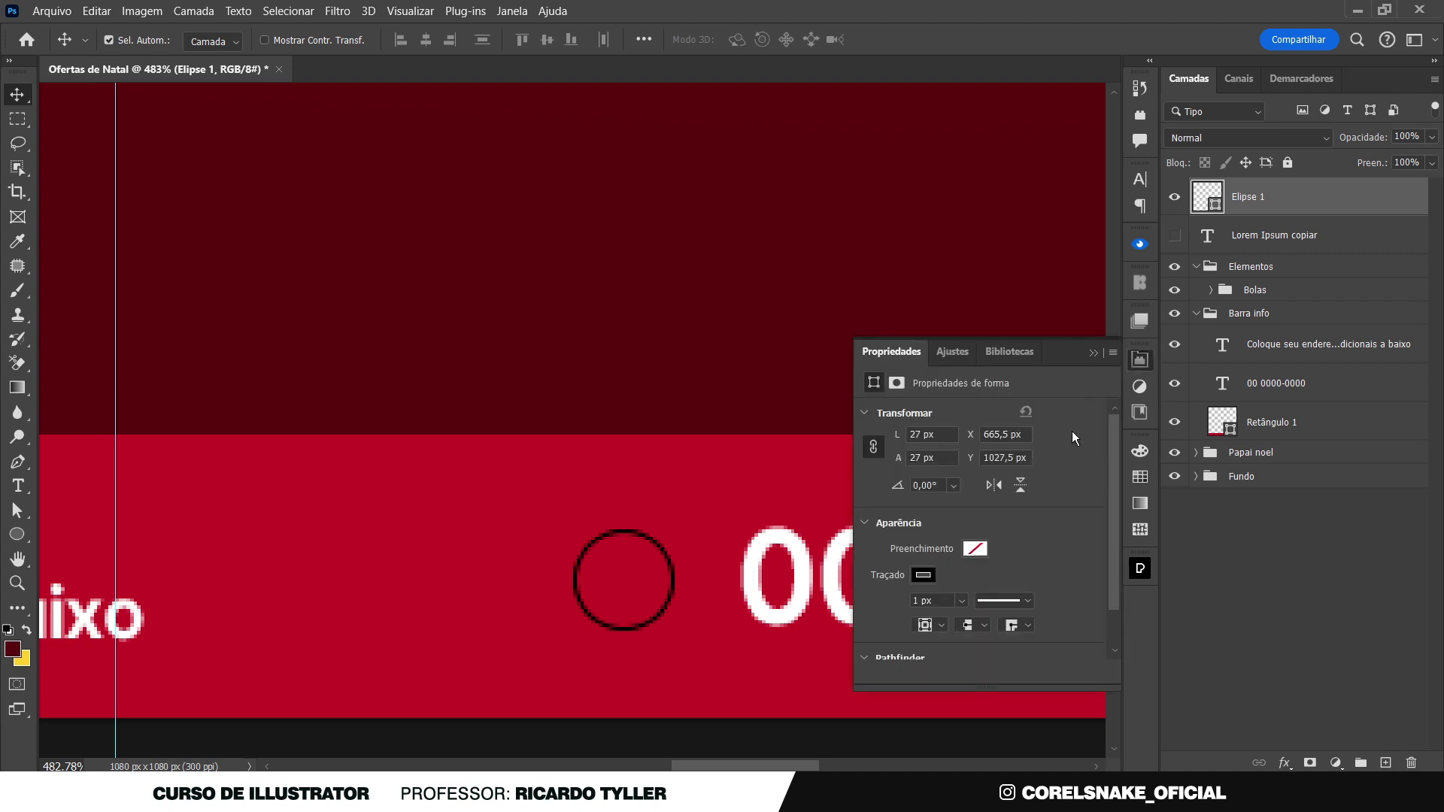
pyautogui.click(924, 570)
pyautogui.click(877, 518)
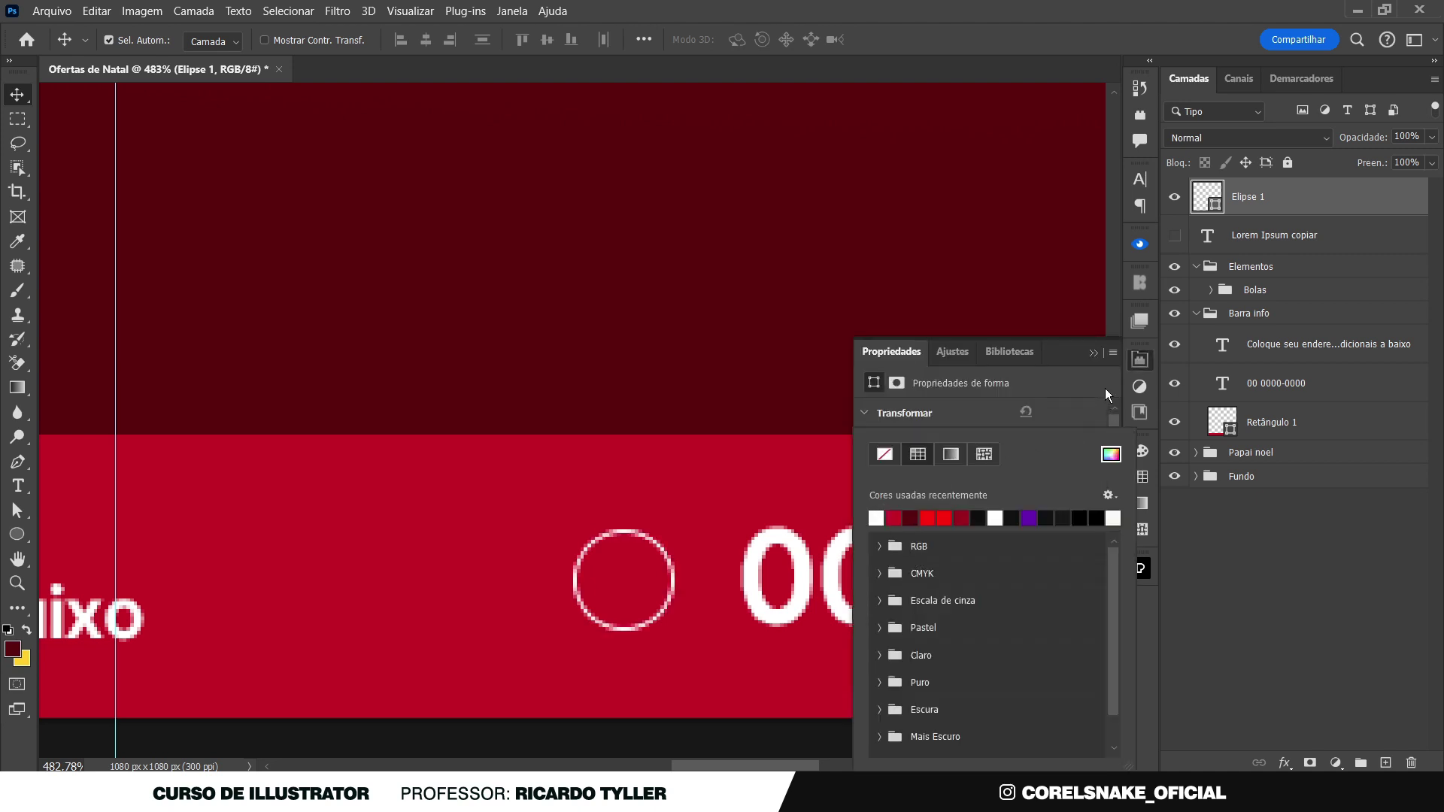
pyautogui.click(1140, 360)
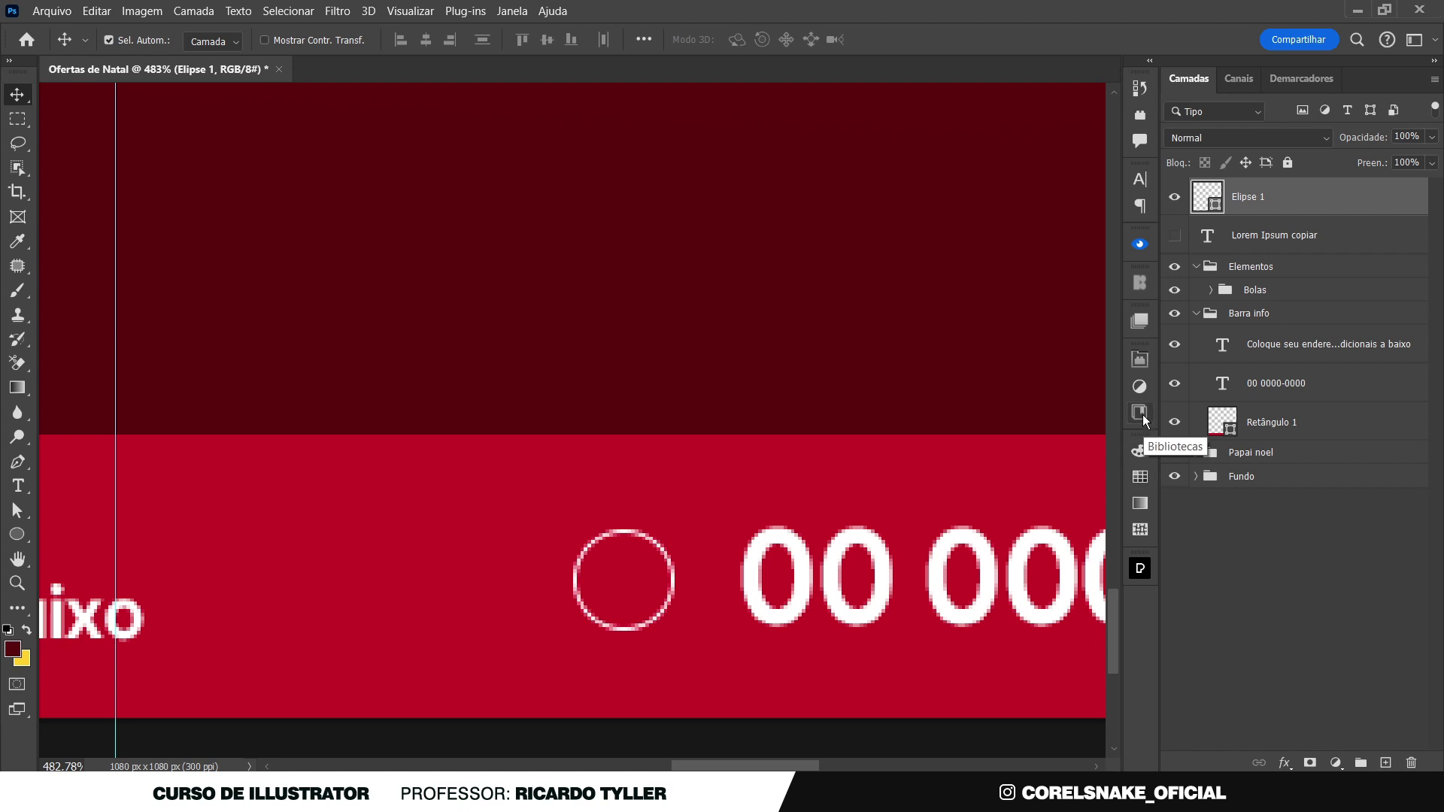
# Set the circle's outline to 2 px and fit the whole design on screen
pyautogui.click(1139, 362)
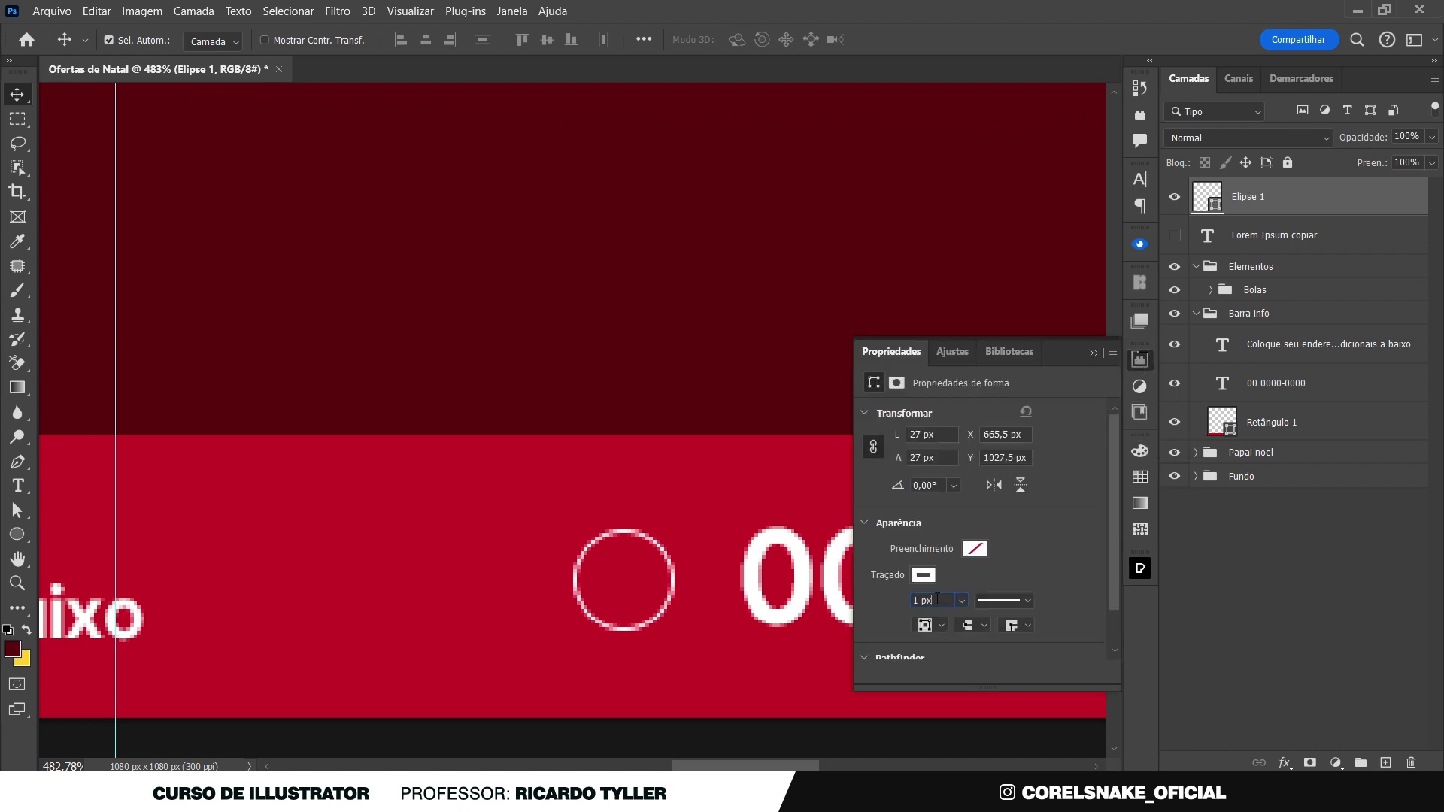
pyautogui.press('Up')
pyautogui.press('Up')
pyautogui.press('Return')
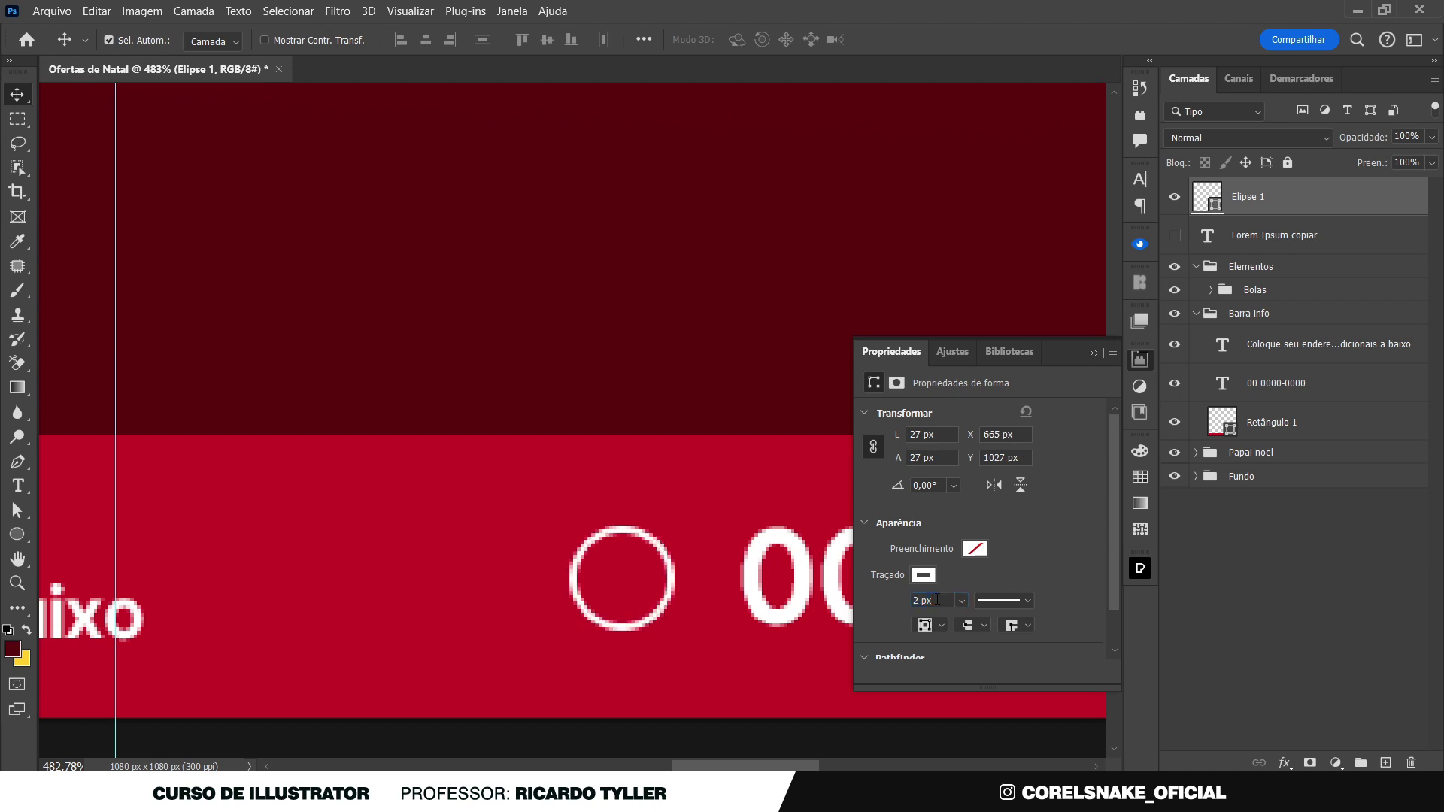
pyautogui.click(1140, 361)
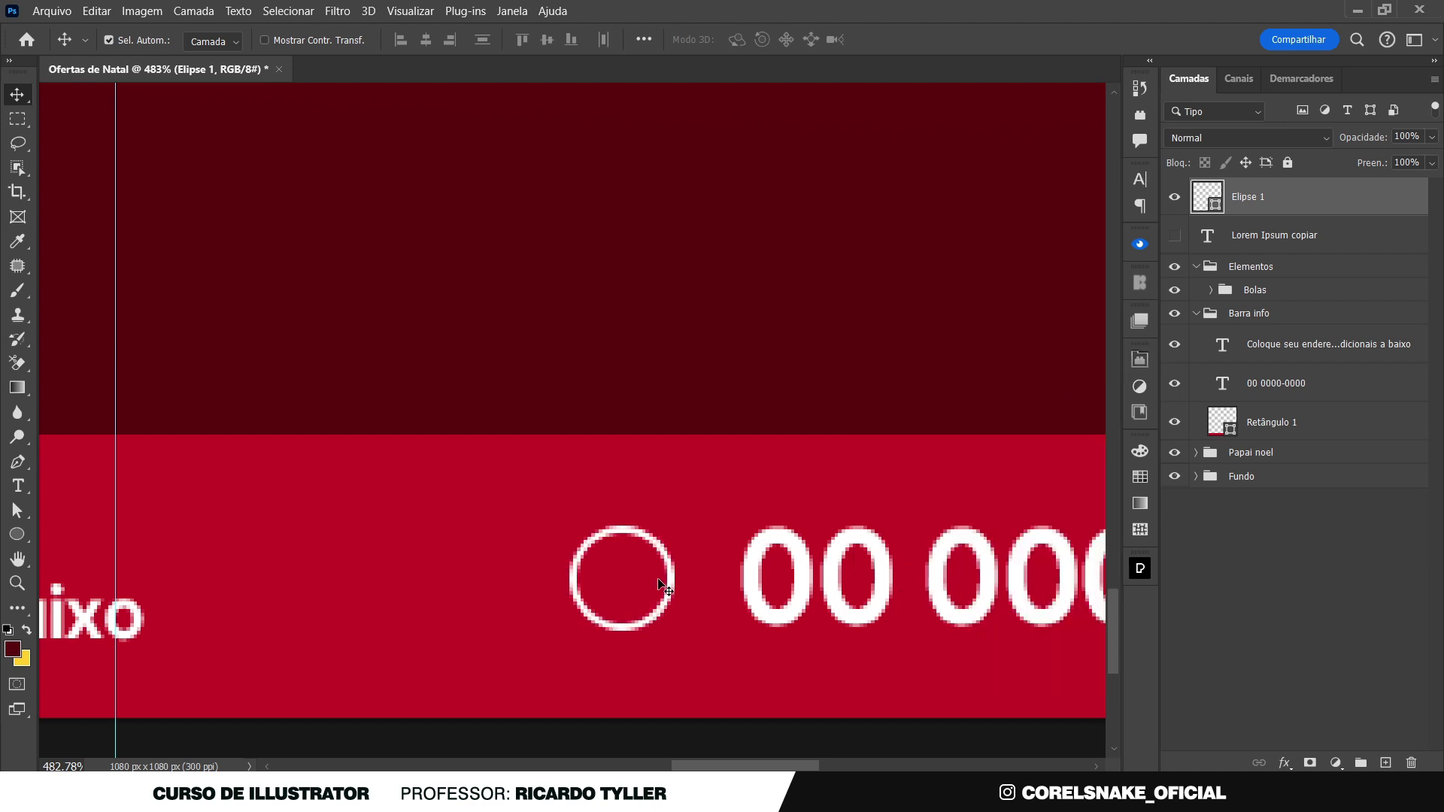
pyautogui.moveTo(661, 580); pyautogui.dragTo(496, 588)
pyautogui.hotkey('ctrl', '0')
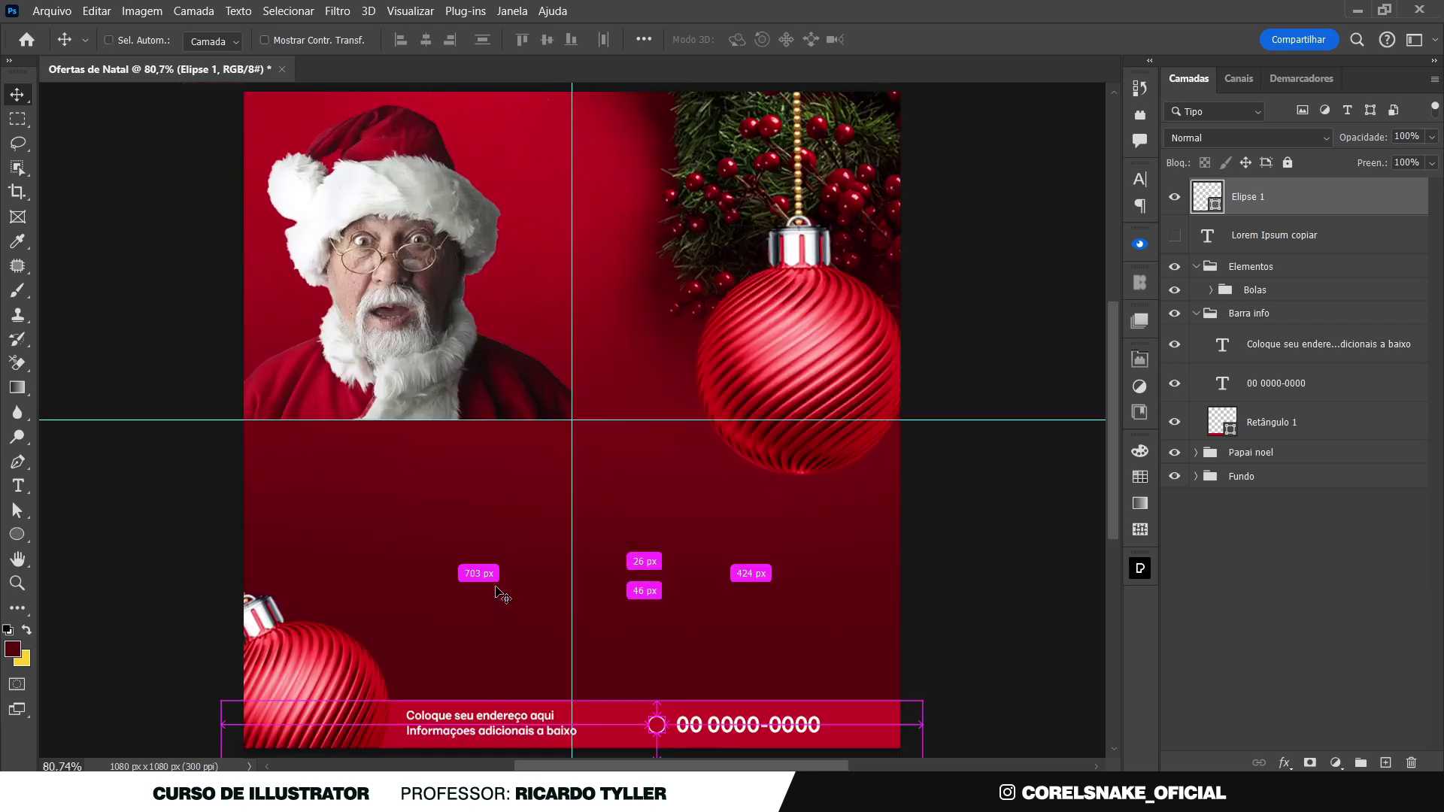
pyautogui.keyDown('ctrl'); pyautogui.click(1027, 592); pyautogui.keyUp('ctrl')
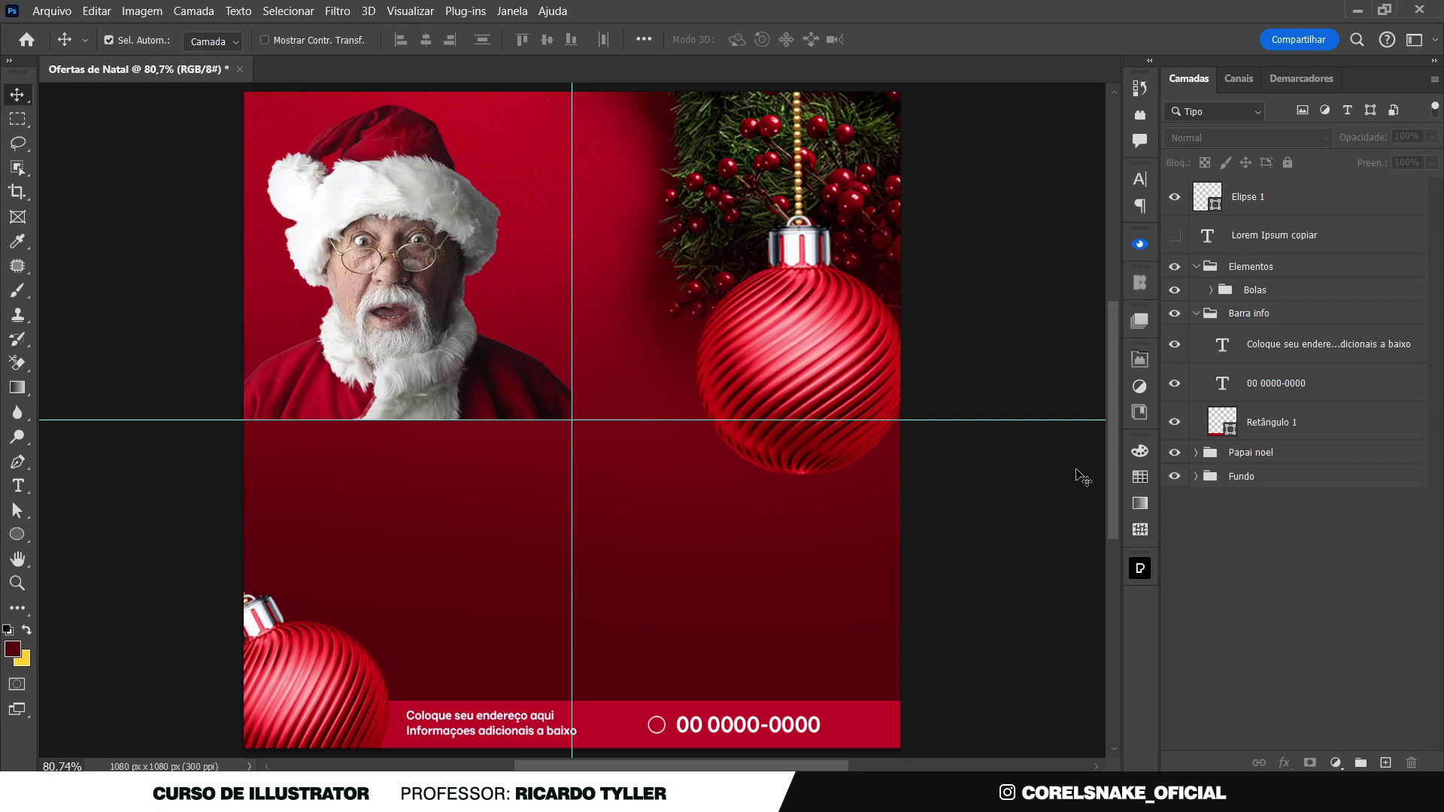
pyautogui.click(1138, 414)
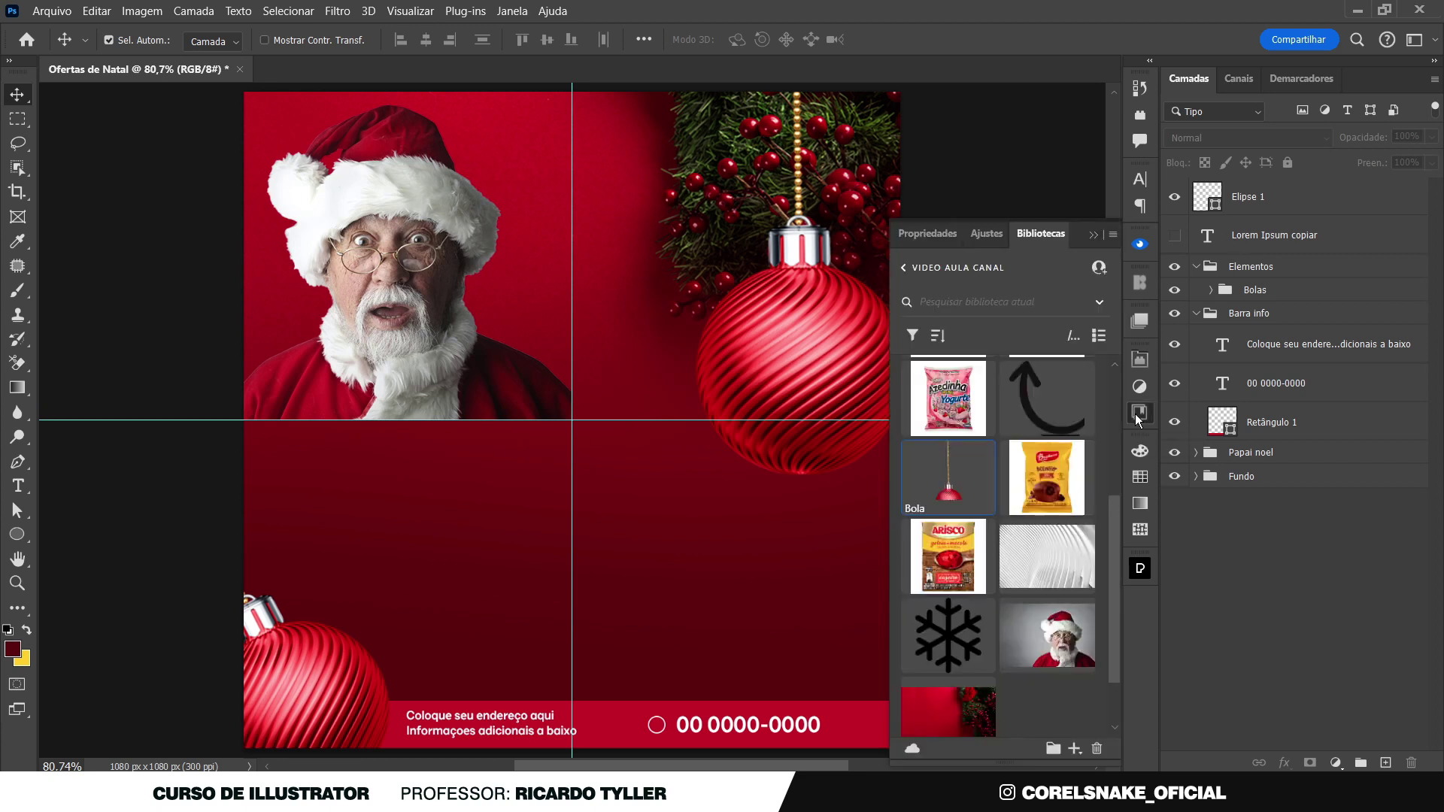
# Place the whatsapp icon from the DIA A DIA library onto the poster
pyautogui.click(905, 268)
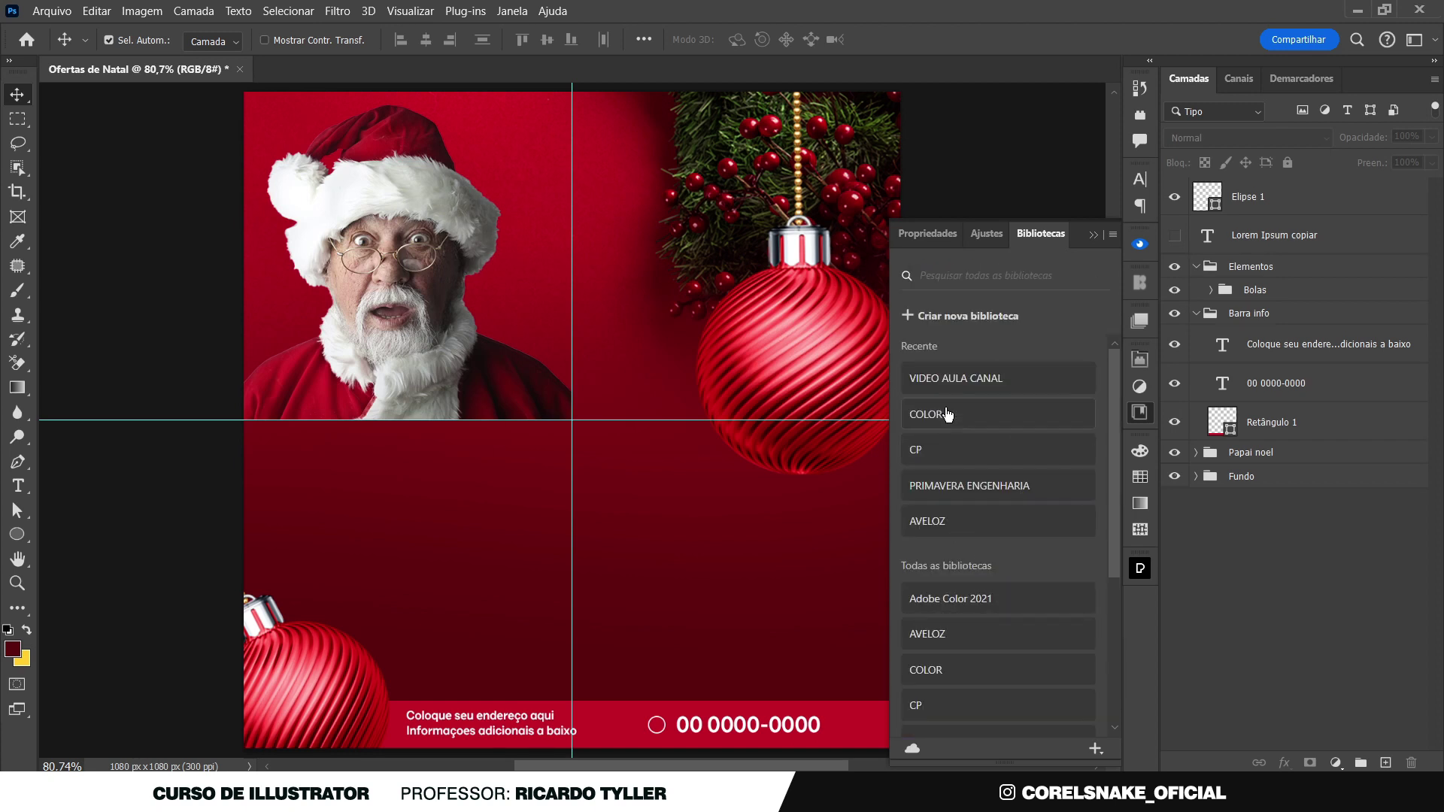
pyautogui.click(952, 379)
pyautogui.scroll(-3, 1036, 558)
pyautogui.scroll(3, 1027, 568)
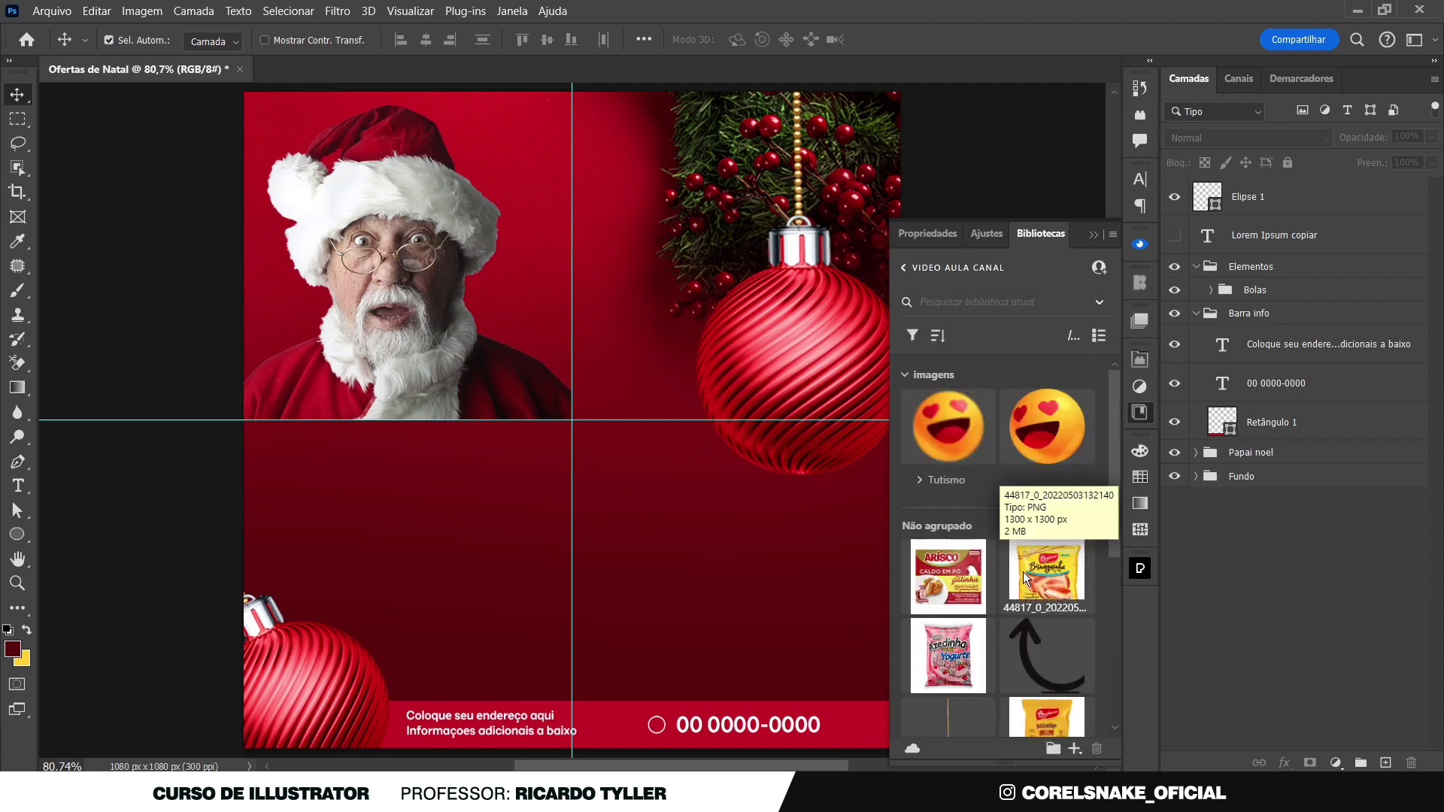
pyautogui.click(905, 269)
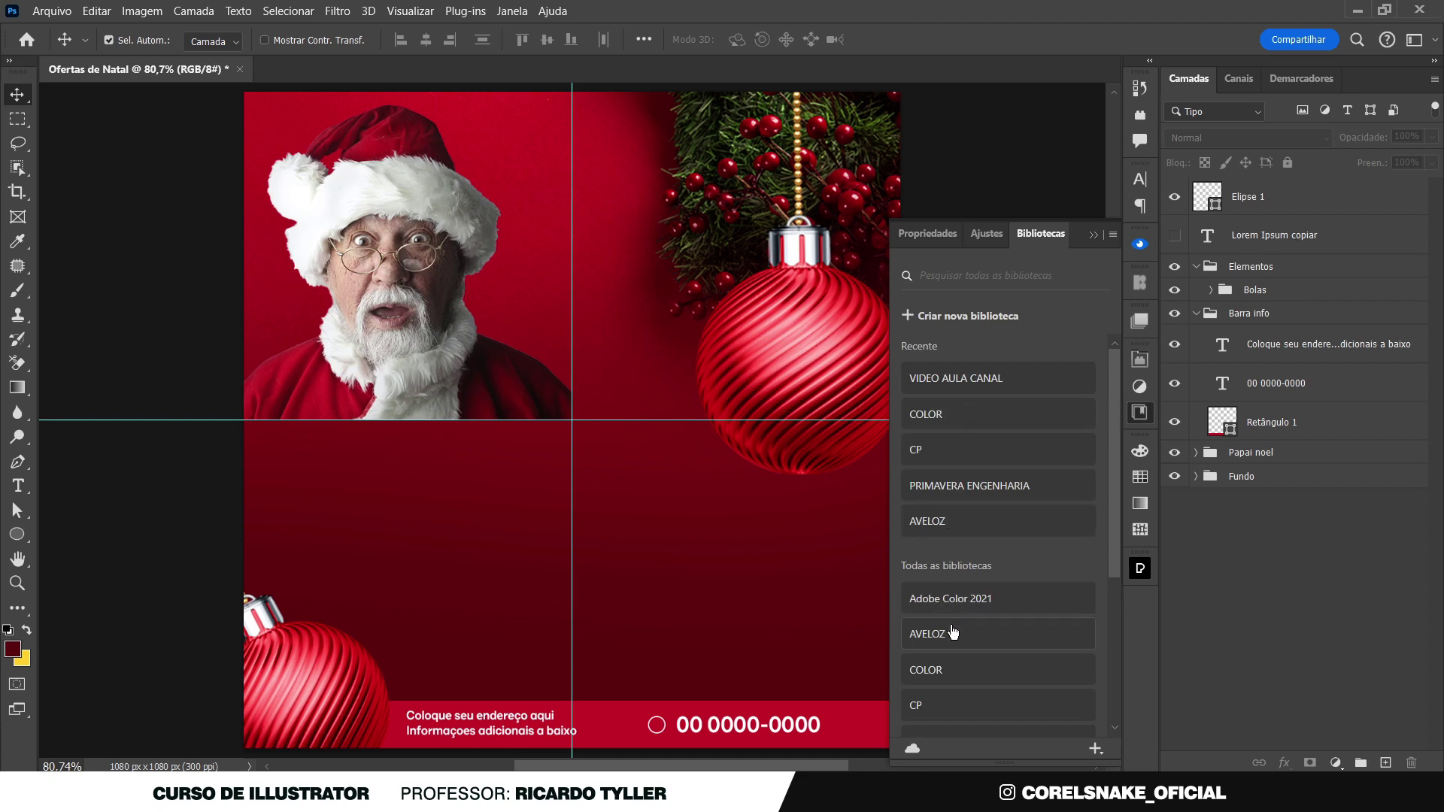
pyautogui.scroll(-5, 980, 627)
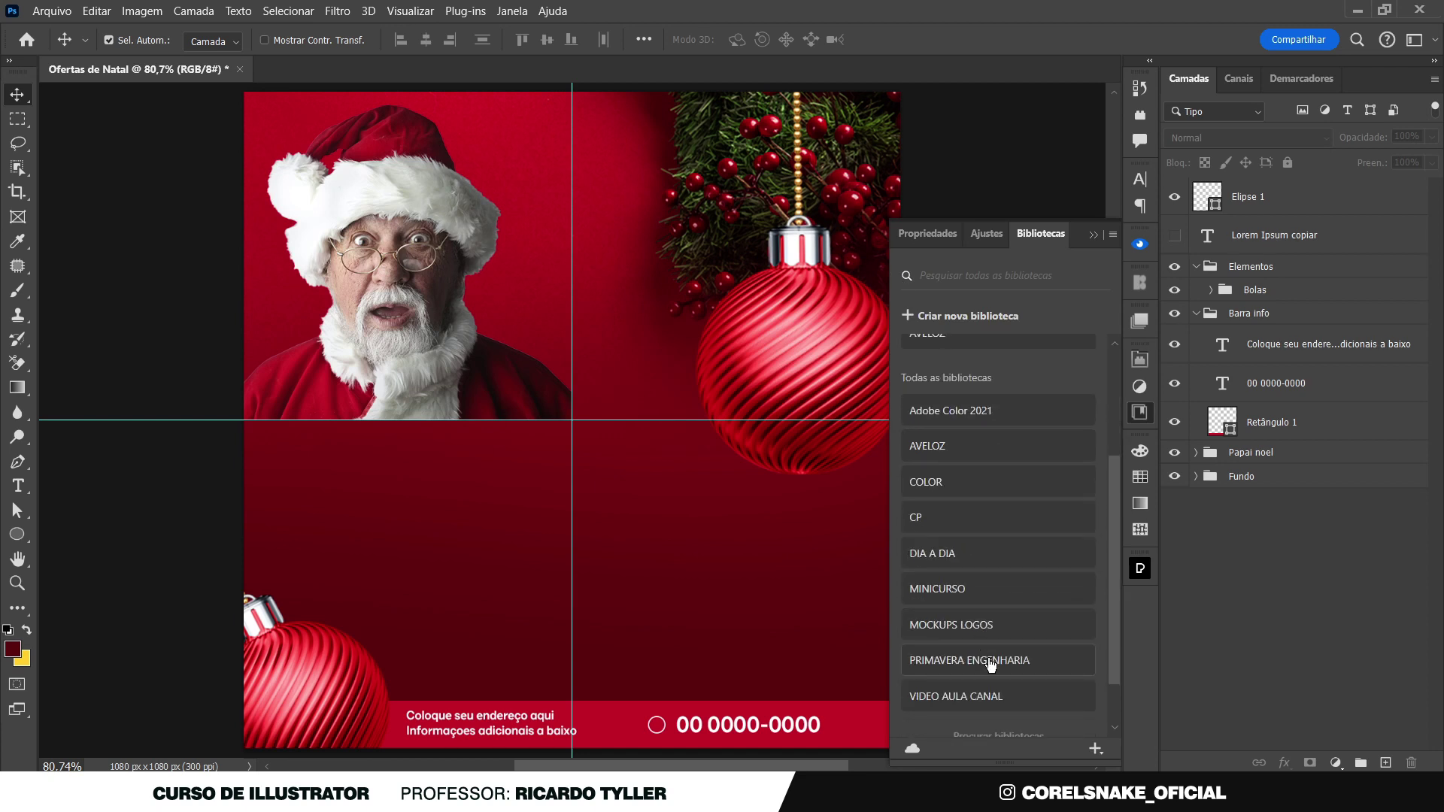
pyautogui.click(945, 554)
pyautogui.scroll(-5, 1017, 616)
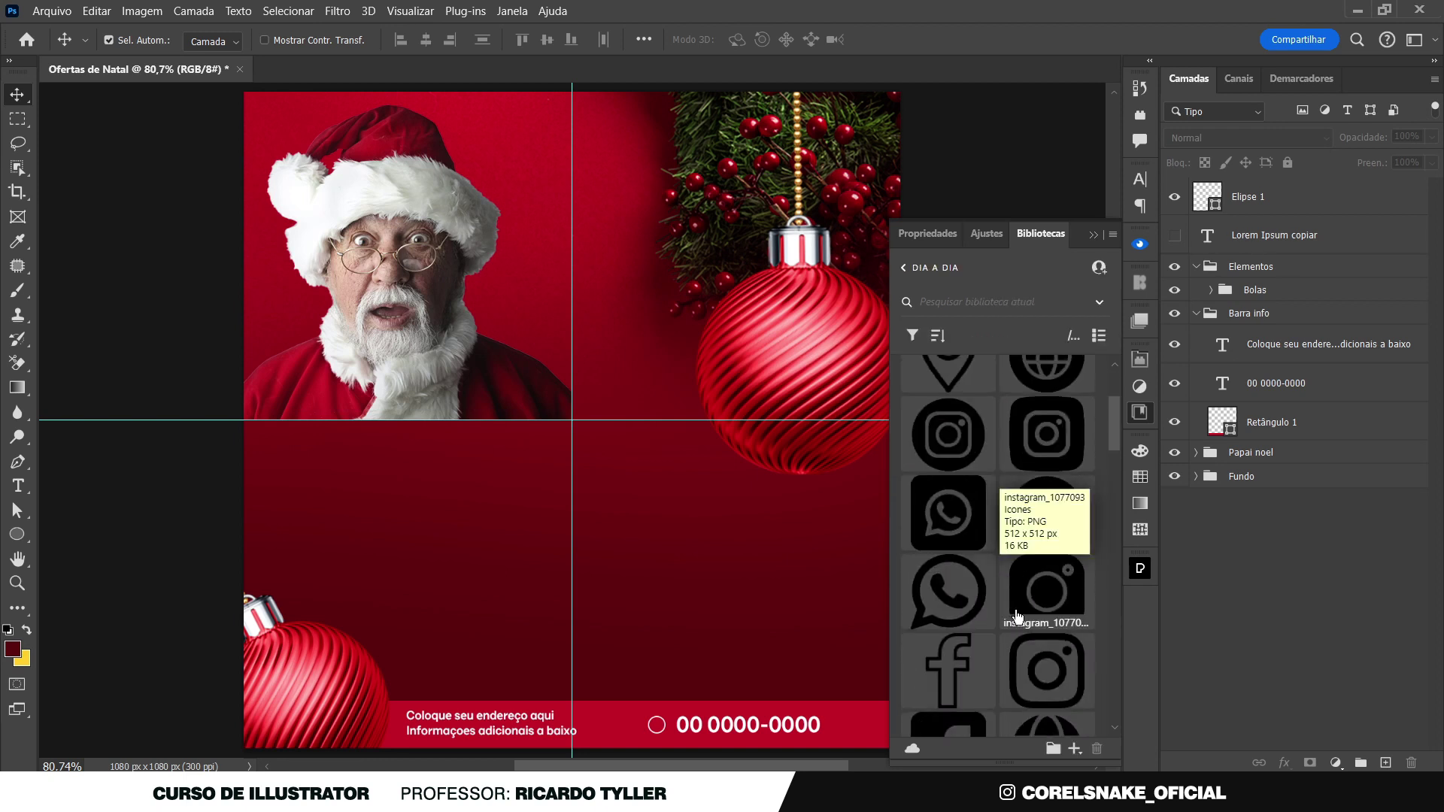
pyautogui.scroll(-3, 1030, 662)
pyautogui.scroll(-3, 1031, 662)
pyautogui.scroll(-3, 970, 572)
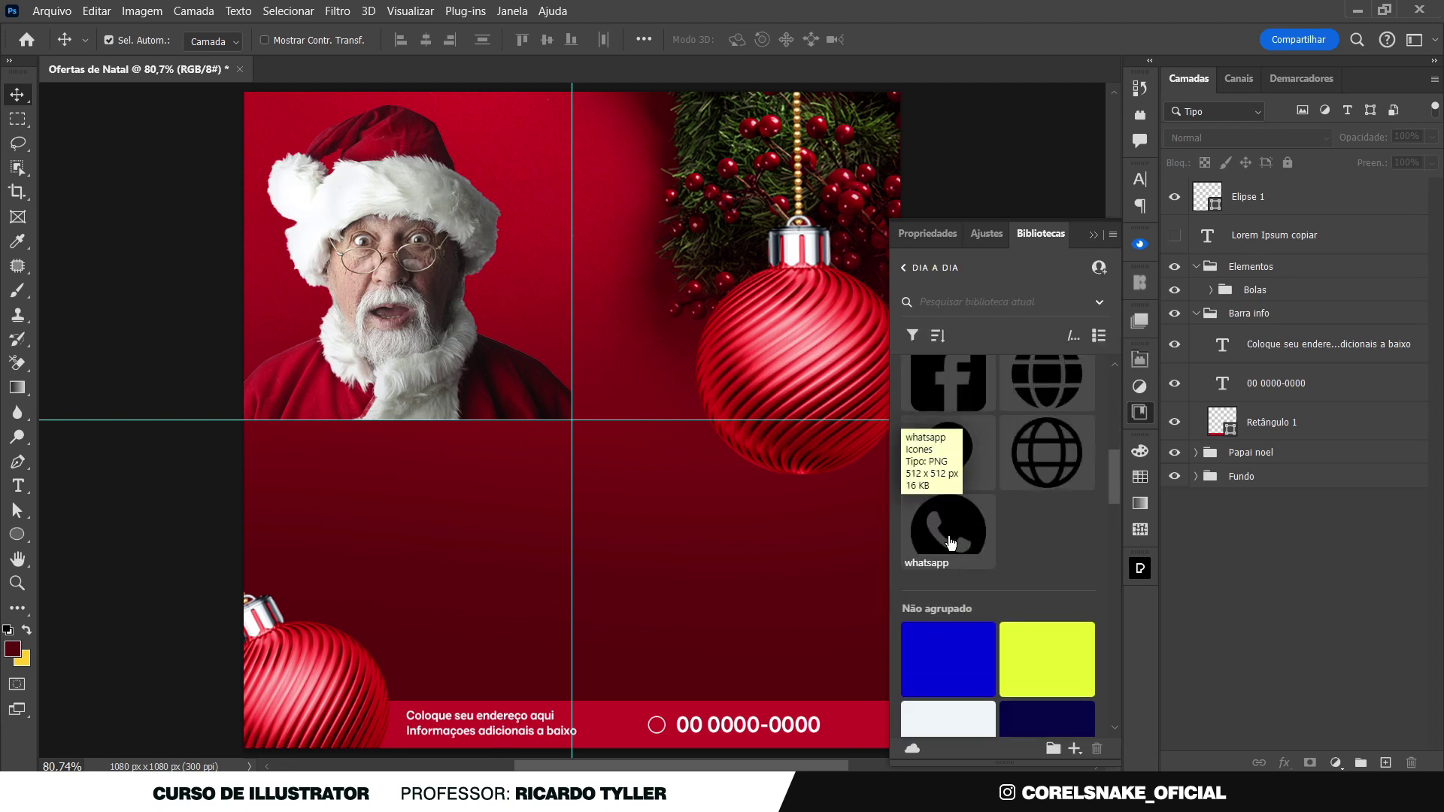
pyautogui.moveTo(950, 544); pyautogui.dragTo(734, 565)
pyautogui.press('Return')
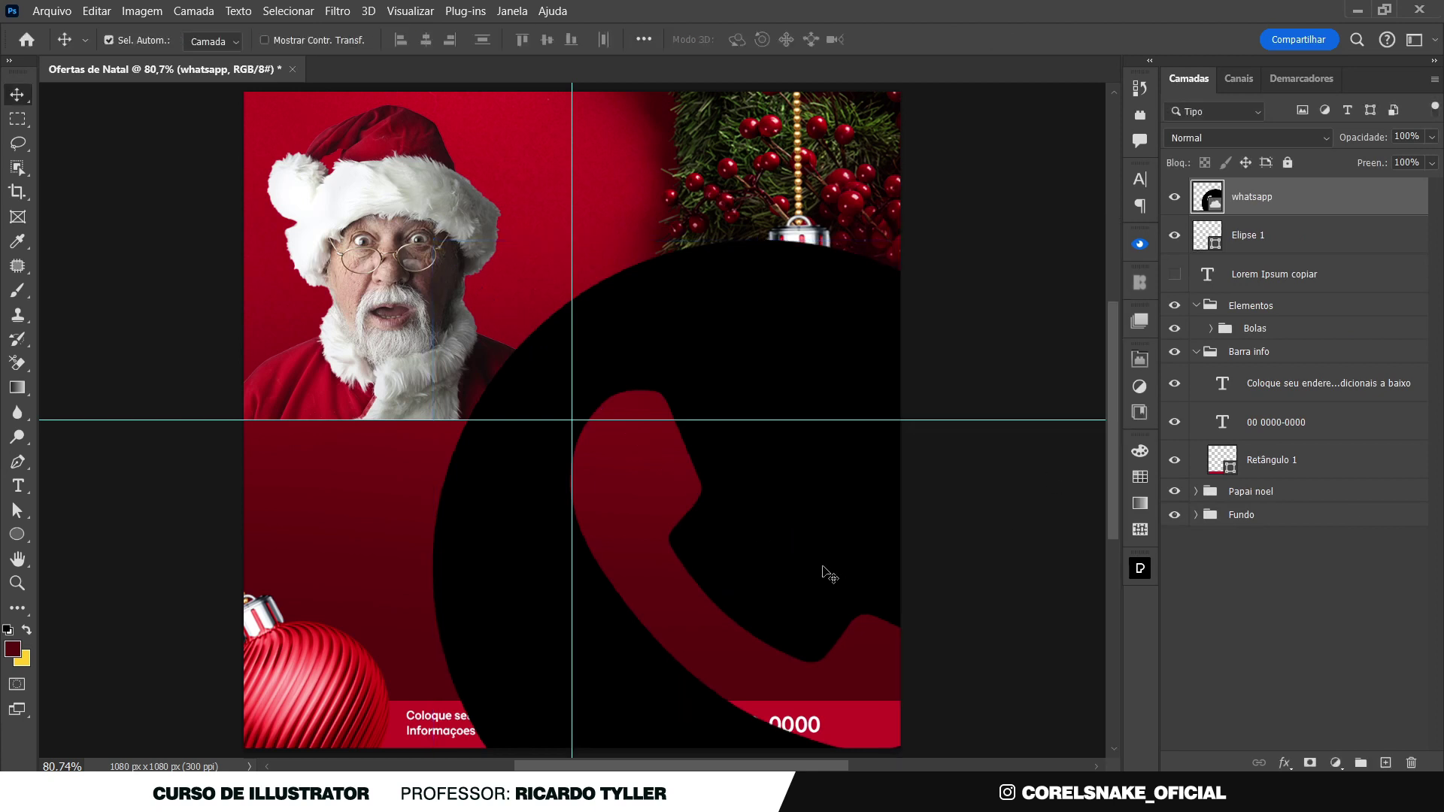
# Shrink the whatsapp icon, hide the Elipse 1 circle, and move the icon toward the bar
pyautogui.hotkey('ctrl', 't')
pyautogui.moveTo(759, 239); pyautogui.dragTo(723, 524)
pyautogui.press('Return')
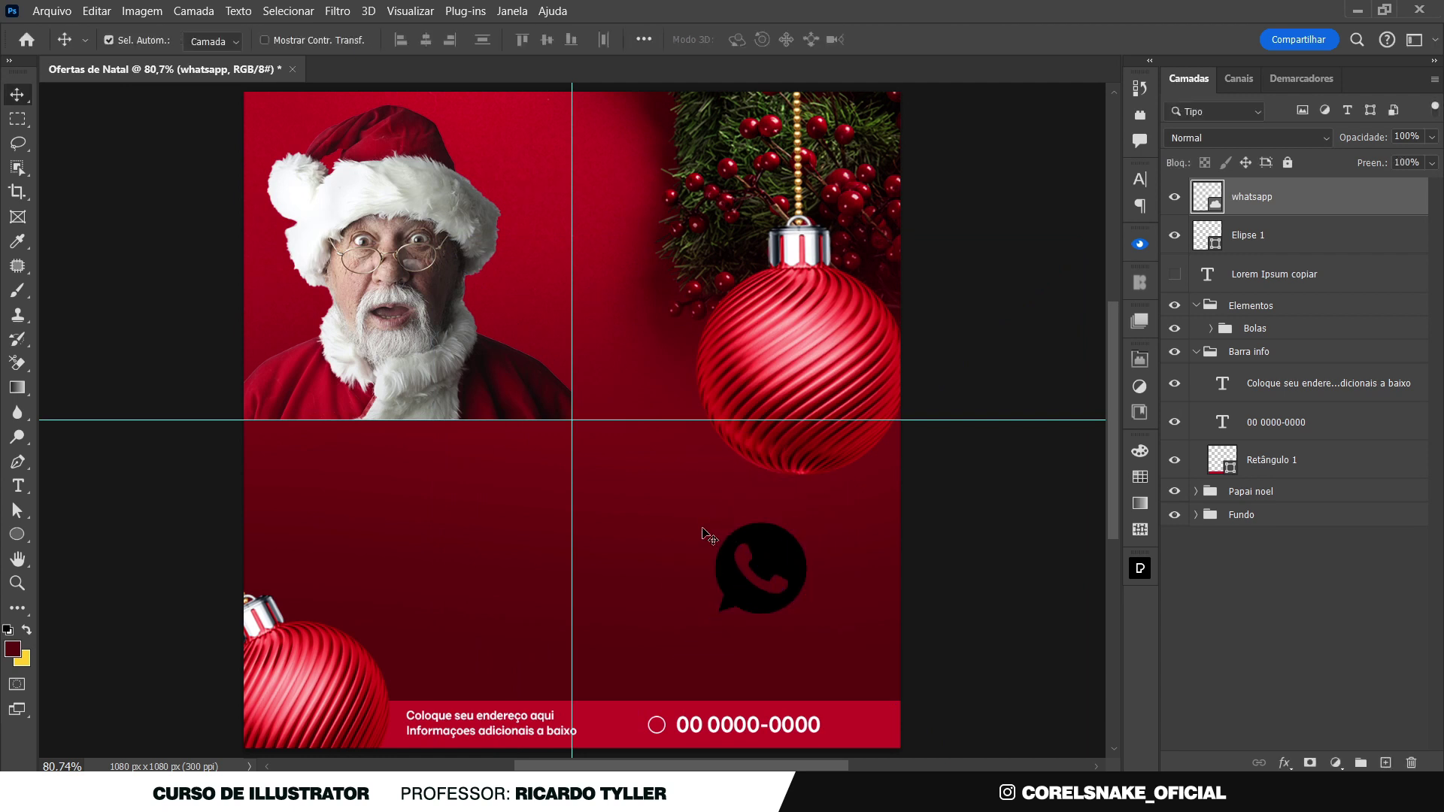
pyautogui.click(660, 724)
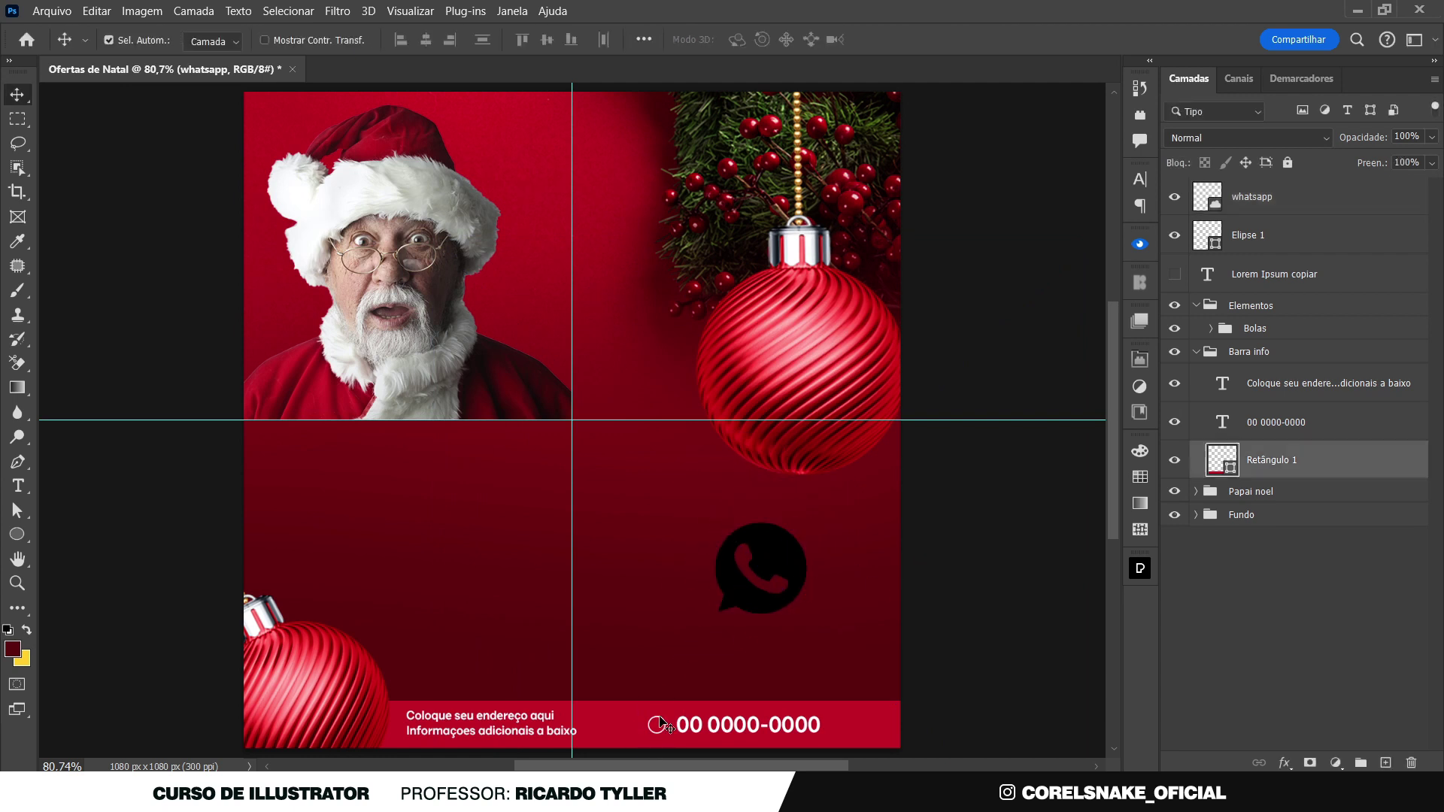
pyautogui.click(1173, 239)
pyautogui.moveTo(772, 559); pyautogui.dragTo(752, 604)
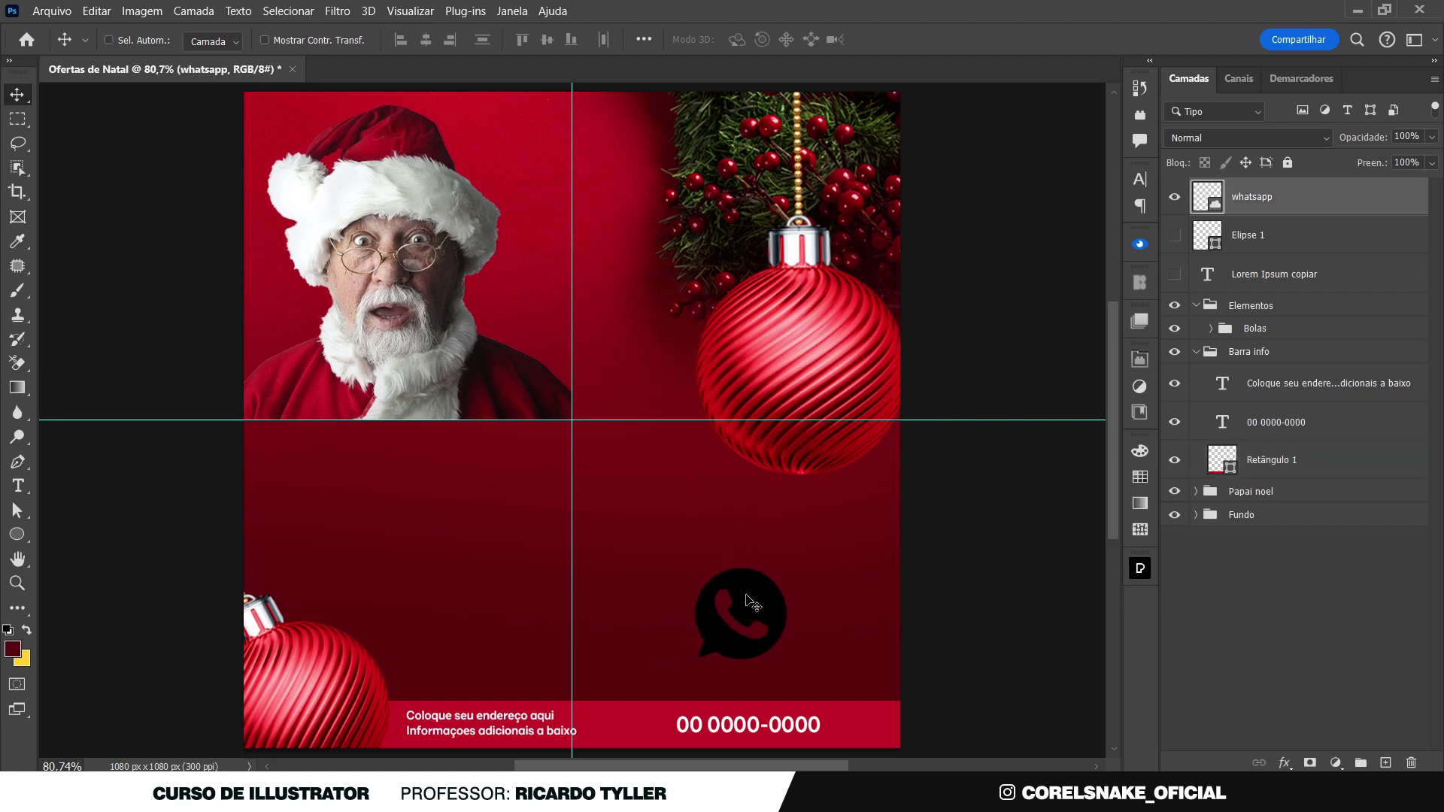
# Turn the icon white with Hue/Saturation Lightness at +100
pyautogui.hotkey('ctrl', 'u')
pyautogui.moveTo(667, 358); pyautogui.dragTo(825, 361)
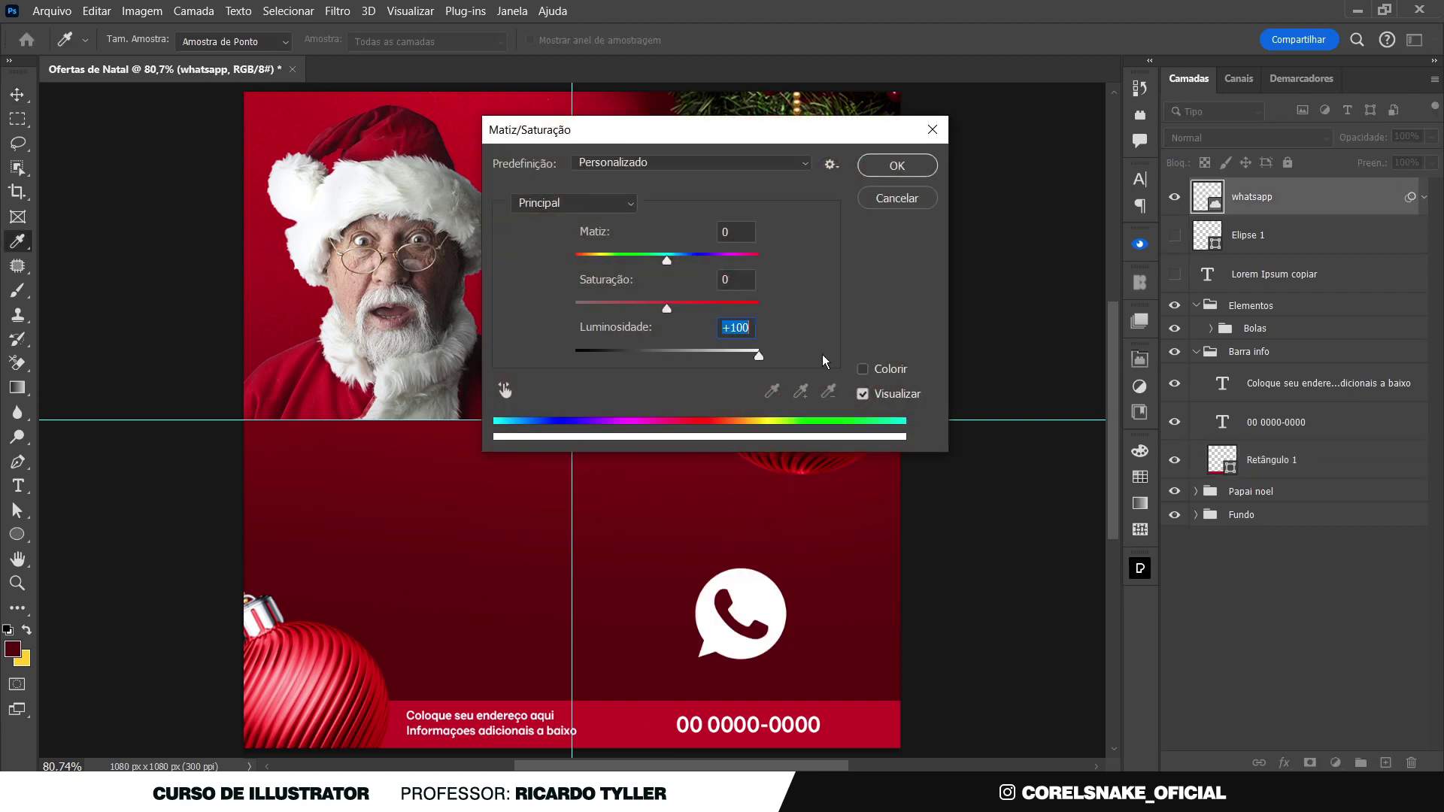
pyautogui.click(897, 166)
pyautogui.press('v')
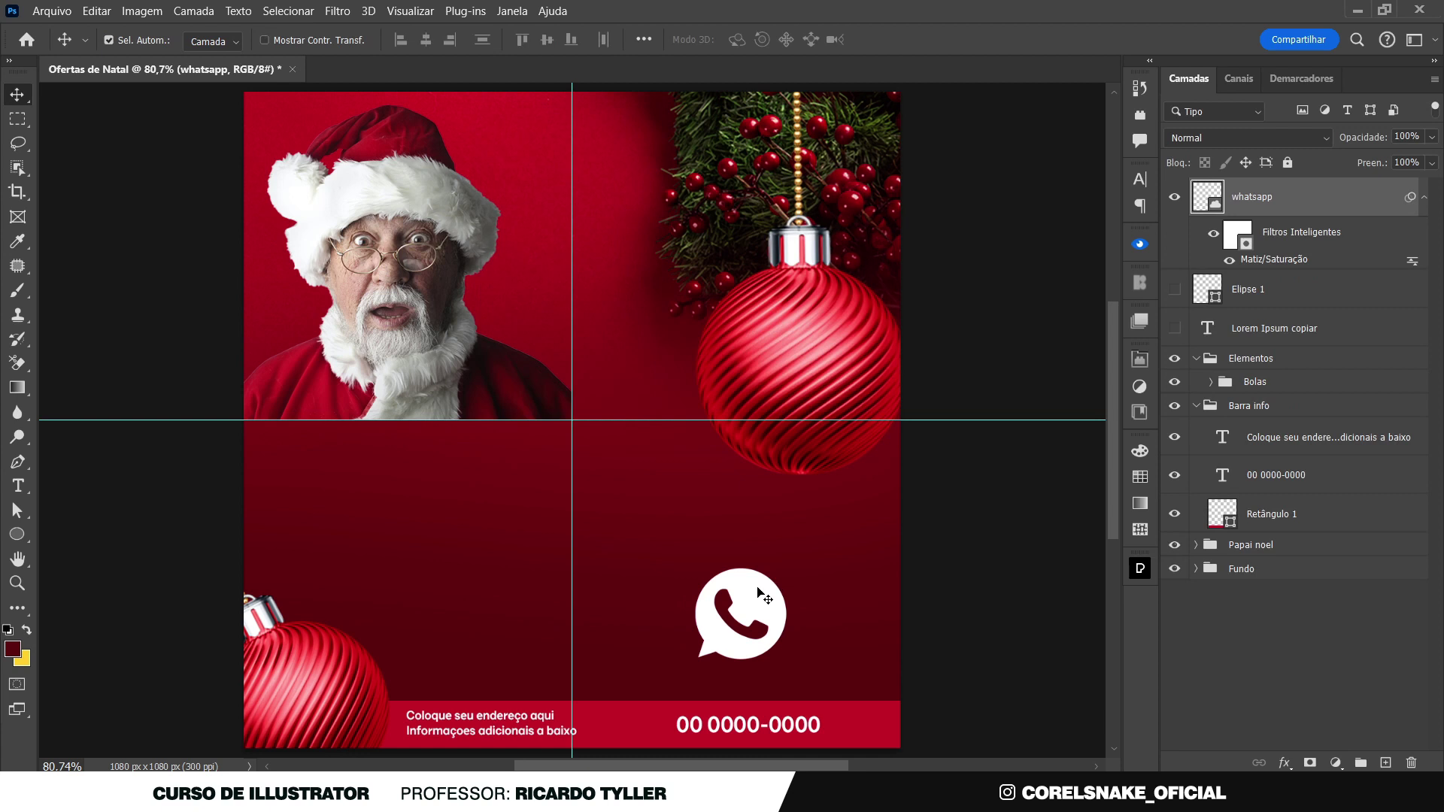
# Scale the white icon to a tiny size and place it just left of the phone number
pyautogui.hotkey('ctrl', 't')
pyautogui.moveTo(785, 568)
pyautogui.mouseDown()
pyautogui.moveTo(716, 624)
pyautogui.moveTo(663, 720)
pyautogui.mouseUp()
pyautogui.press('Return')
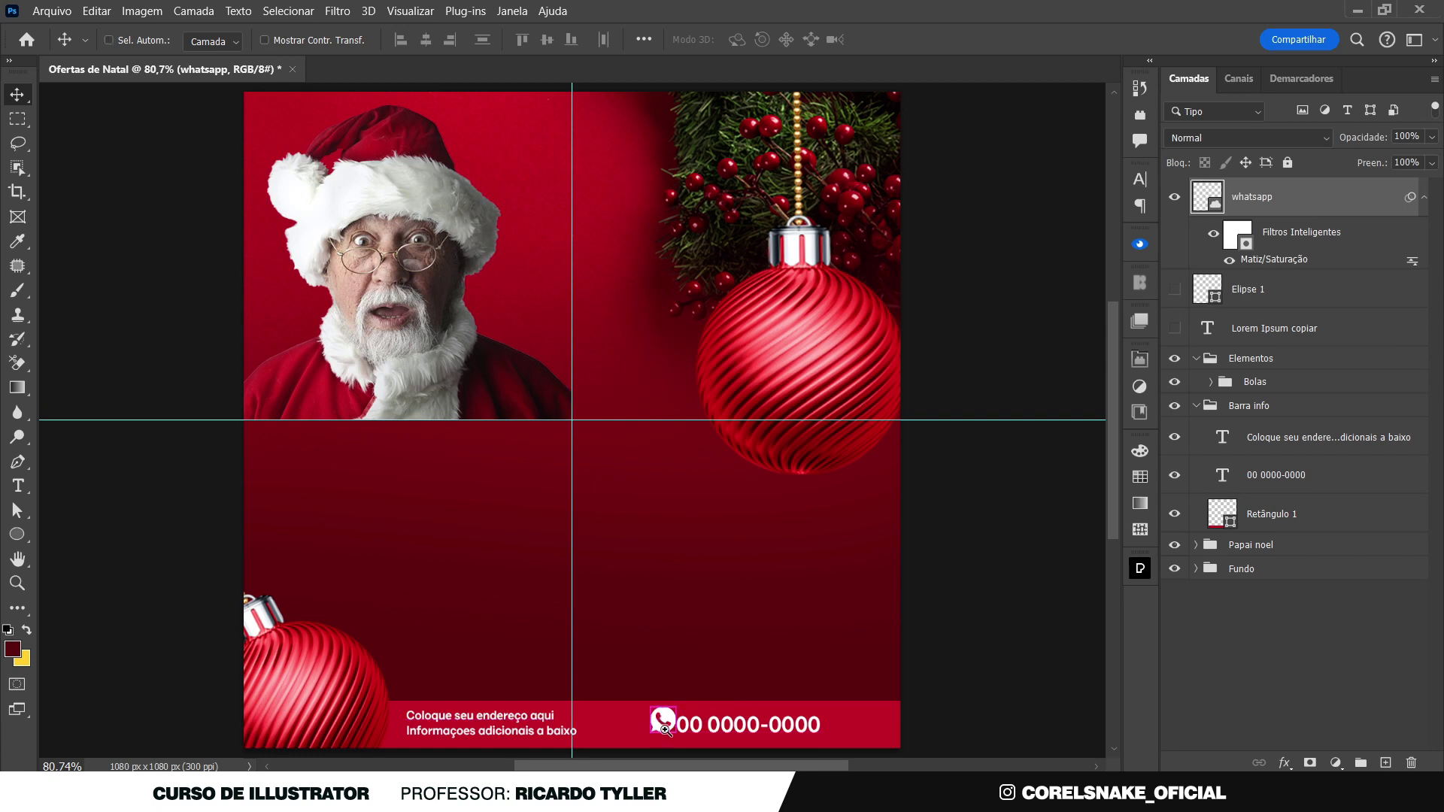
pyautogui.moveTo(662, 730); pyautogui.dragTo(747, 727)
pyautogui.moveTo(684, 672)
pyautogui.mouseDown()
pyautogui.moveTo(662, 669)
pyautogui.moveTo(659, 705)
pyautogui.mouseUp()
pyautogui.hotkey('ctrl', 't')
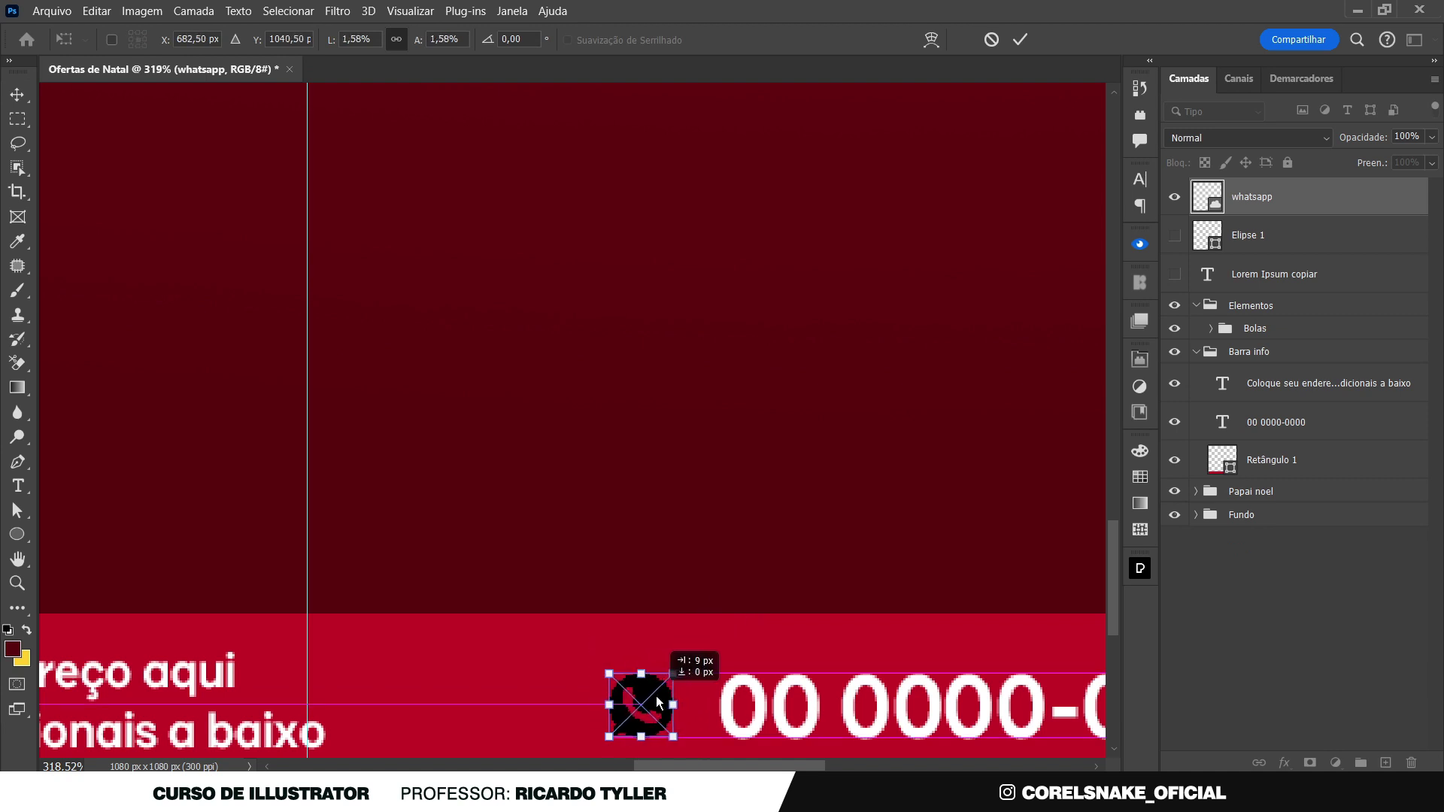
pyautogui.press('Return')
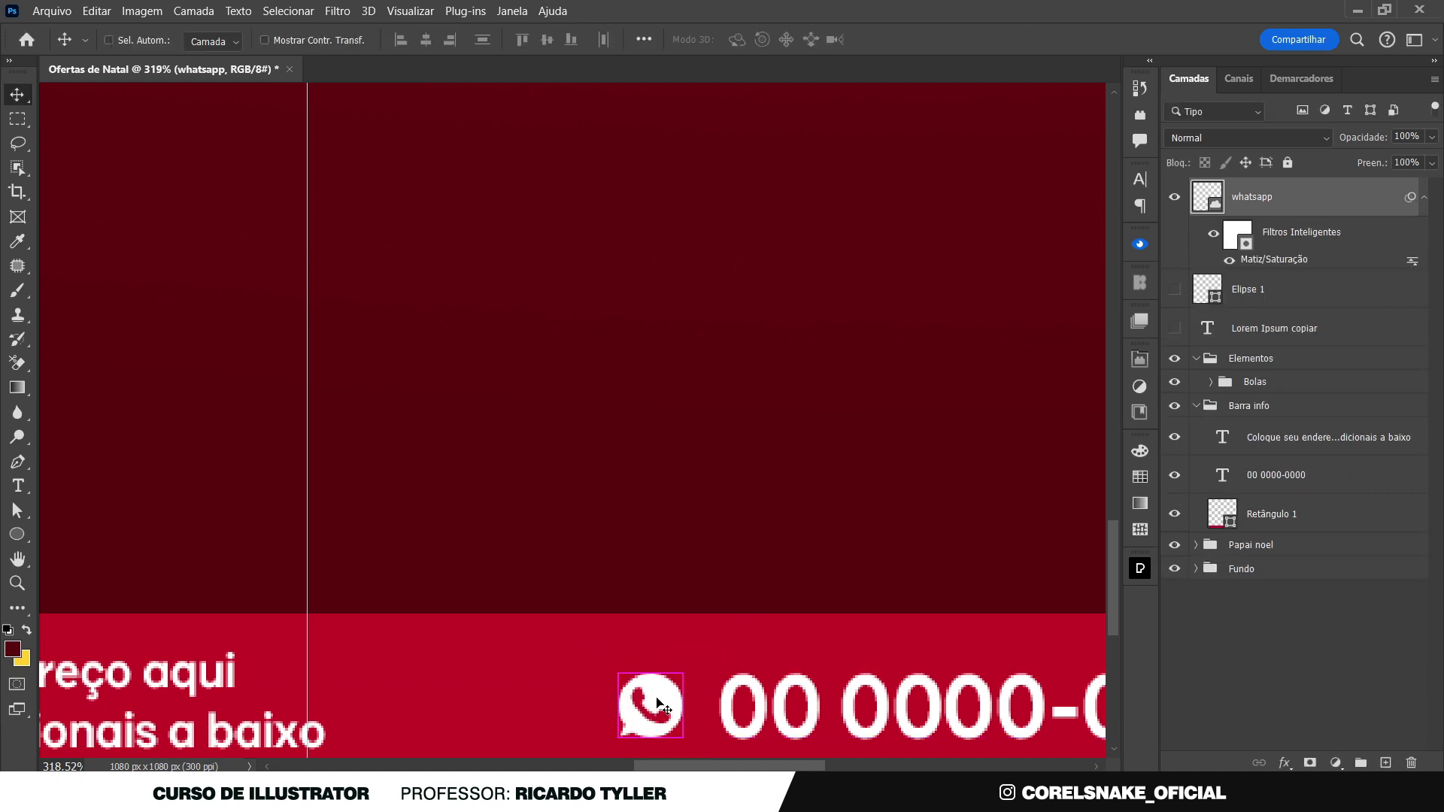
pyautogui.hotkey('ctrl', '0')
pyautogui.keyDown('ctrl'); pyautogui.click(981, 604); pyautogui.keyUp('ctrl')
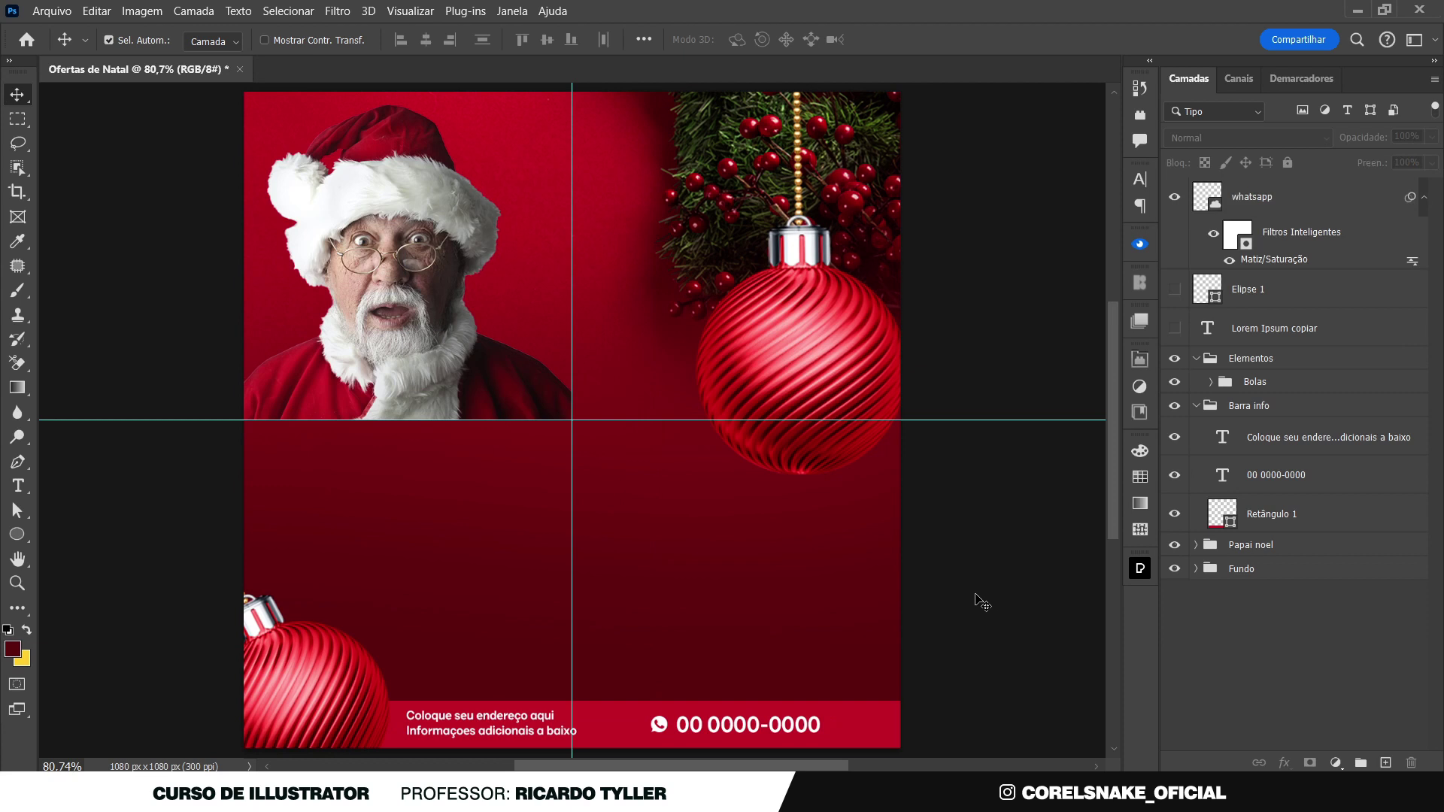
# Move the whatsapp layer into Barra info, collapse Elementos, and show the LOREM IPSUM title
pyautogui.click(1211, 199)
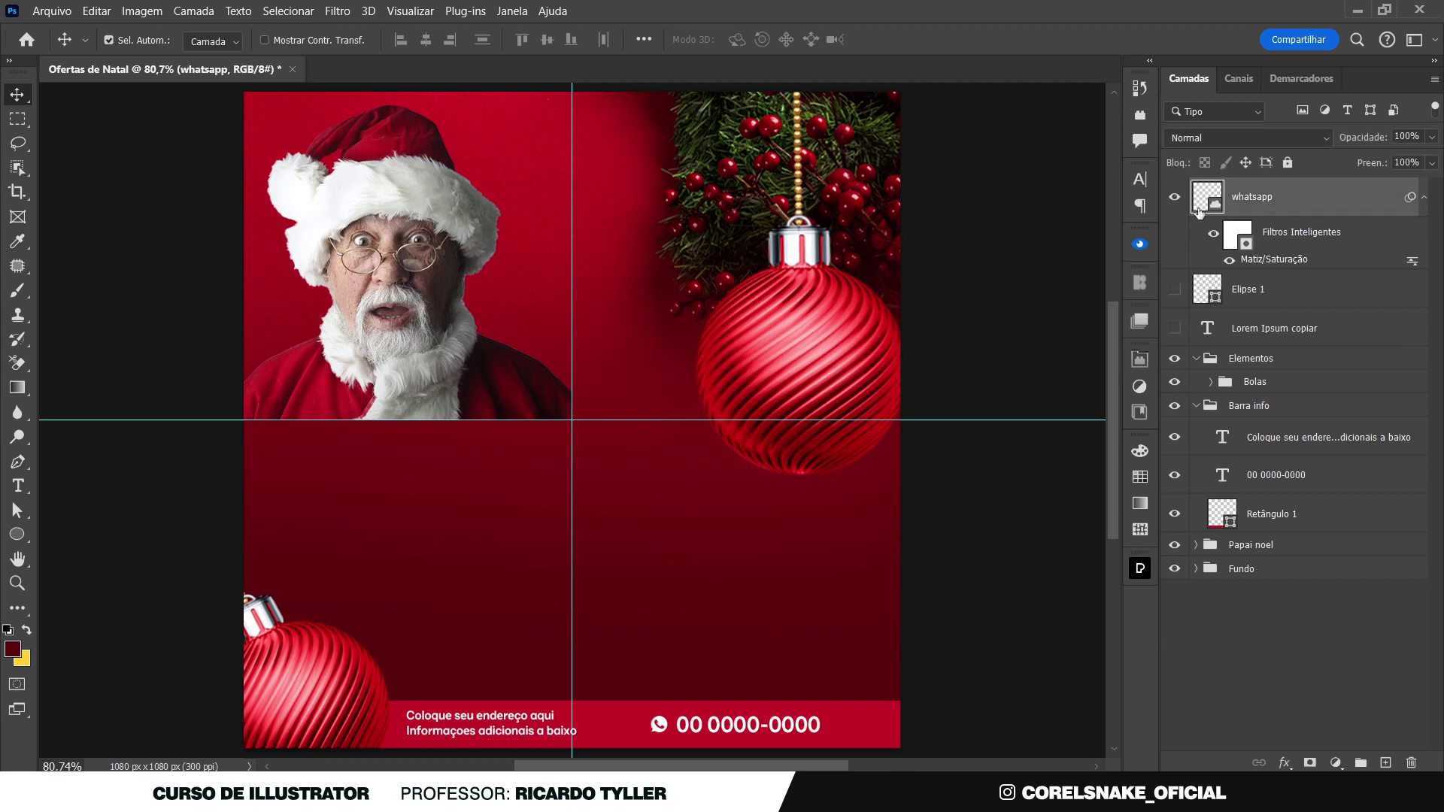
pyautogui.moveTo(1199, 212); pyautogui.dragTo(1224, 422)
pyautogui.click(1196, 314)
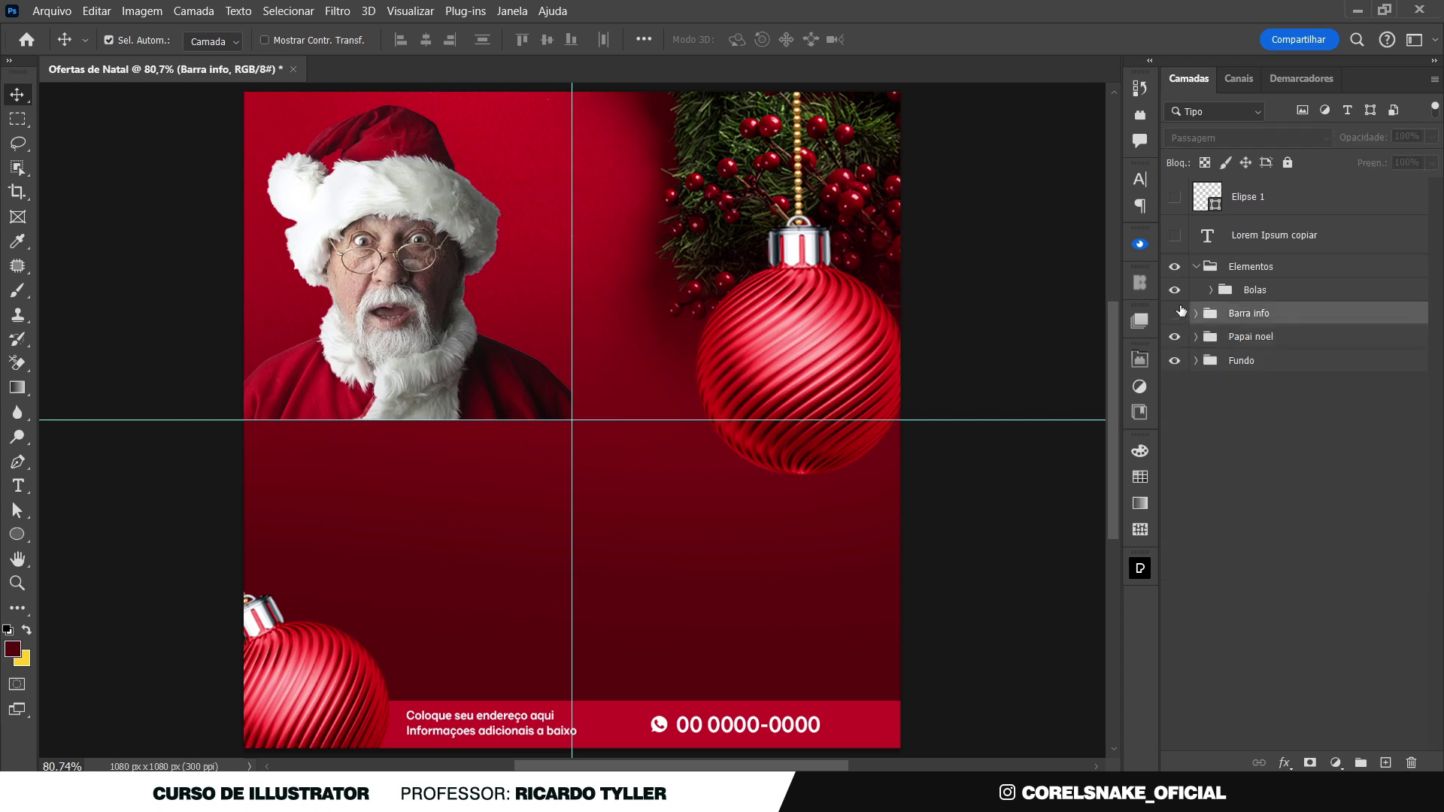
pyautogui.click(1179, 312)
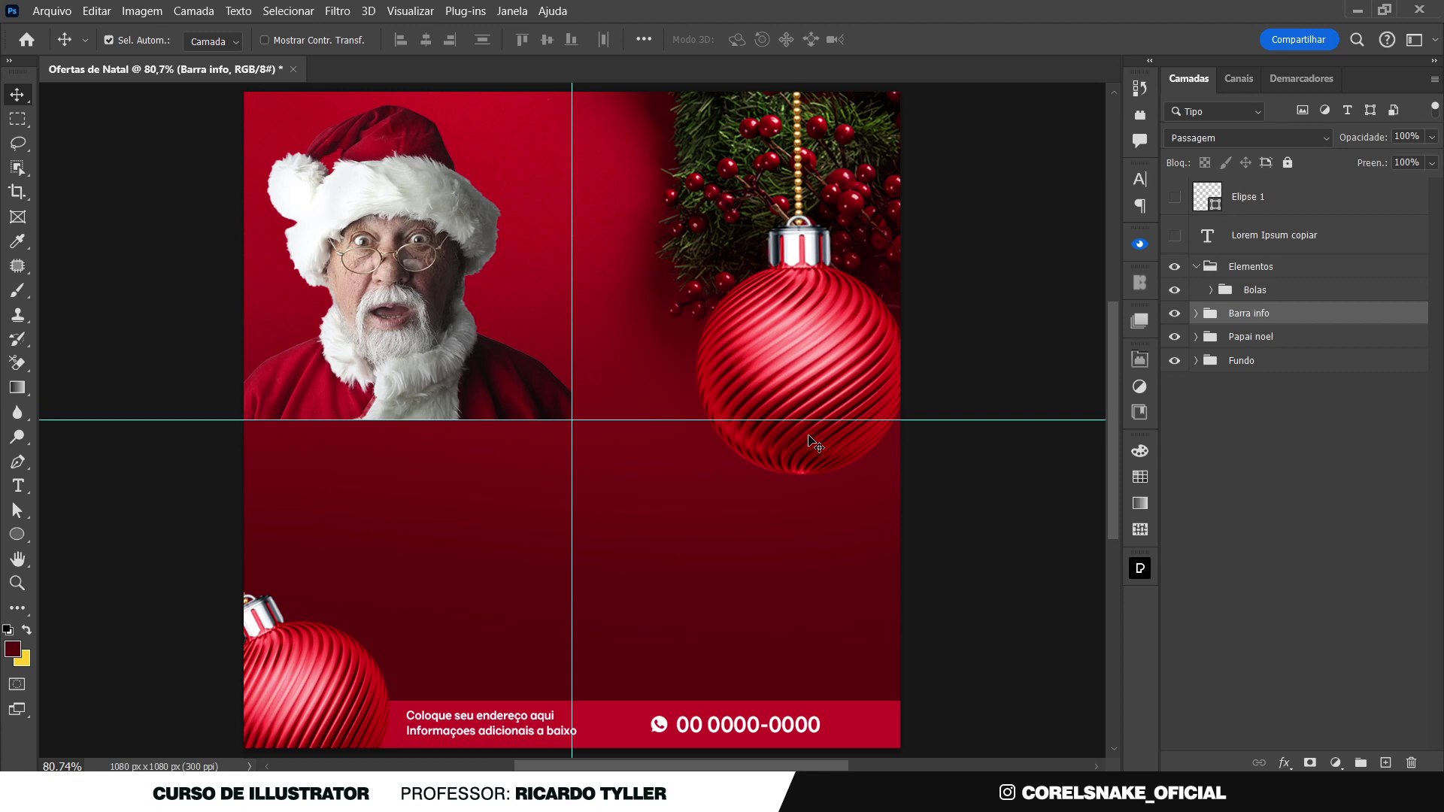
pyautogui.click(1197, 266)
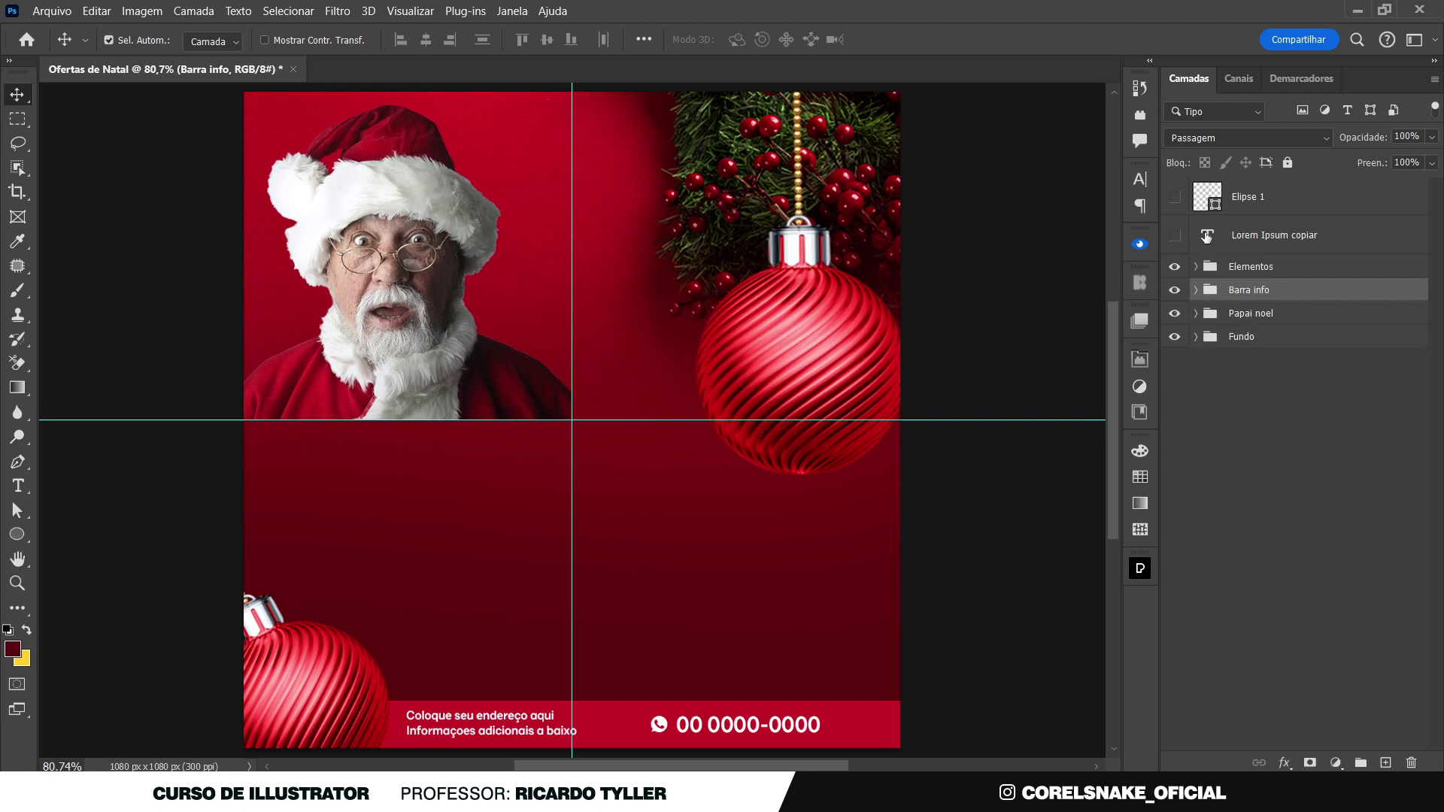
pyautogui.click(1206, 236)
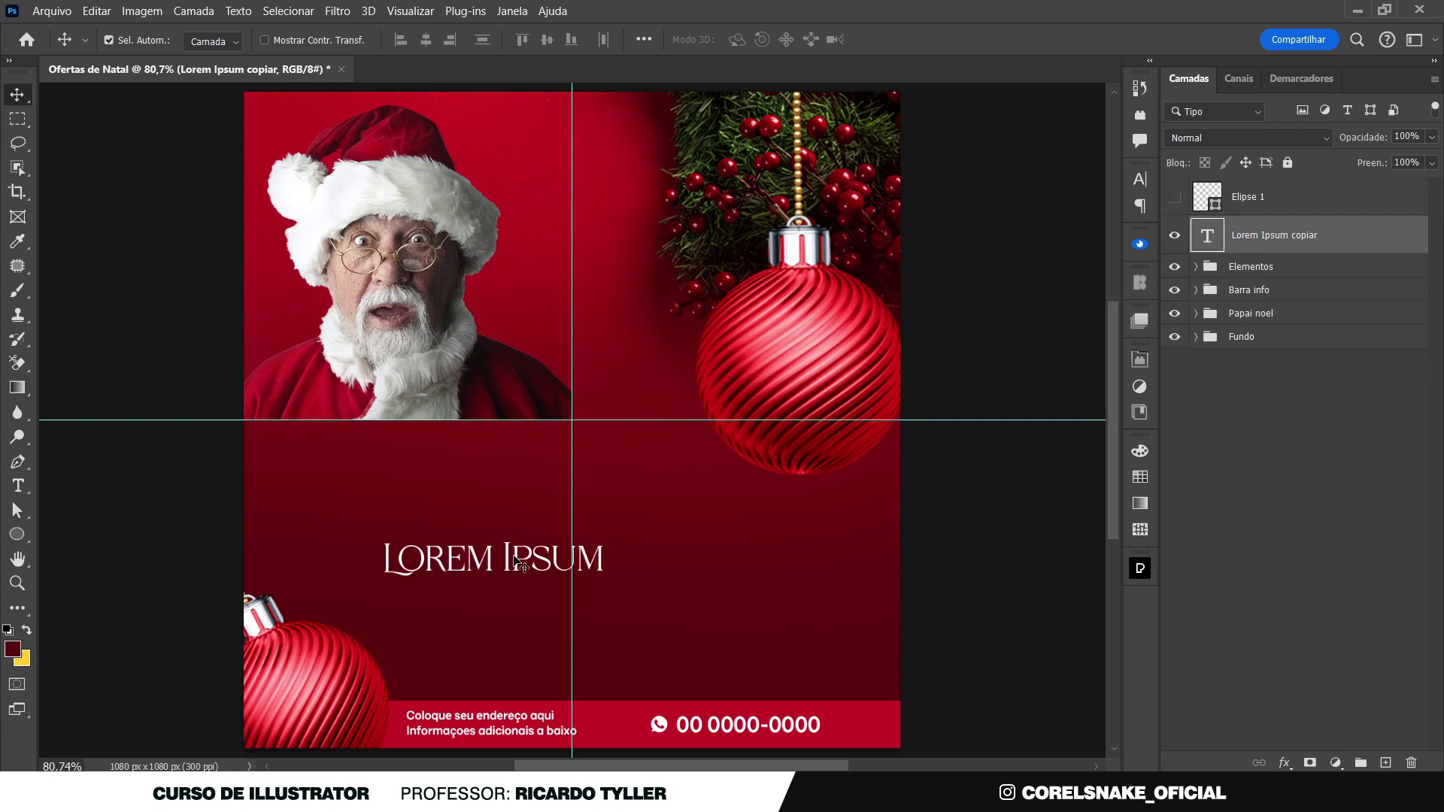
# Retype the title as 'OFERTAS' and 'Natal' on two lines with wider line spacing
pyautogui.doubleClick(514, 554)
pyautogui.write('OFERTAS')
pyautogui.press('BackSpace')
pyautogui.press('BackSpace')
pyautogui.press('BackSpace')
pyautogui.press('BackSpace')
pyautogui.press('BackSpace')
pyautogui.press('BackSpace')
pyautogui.press('BackSpace')
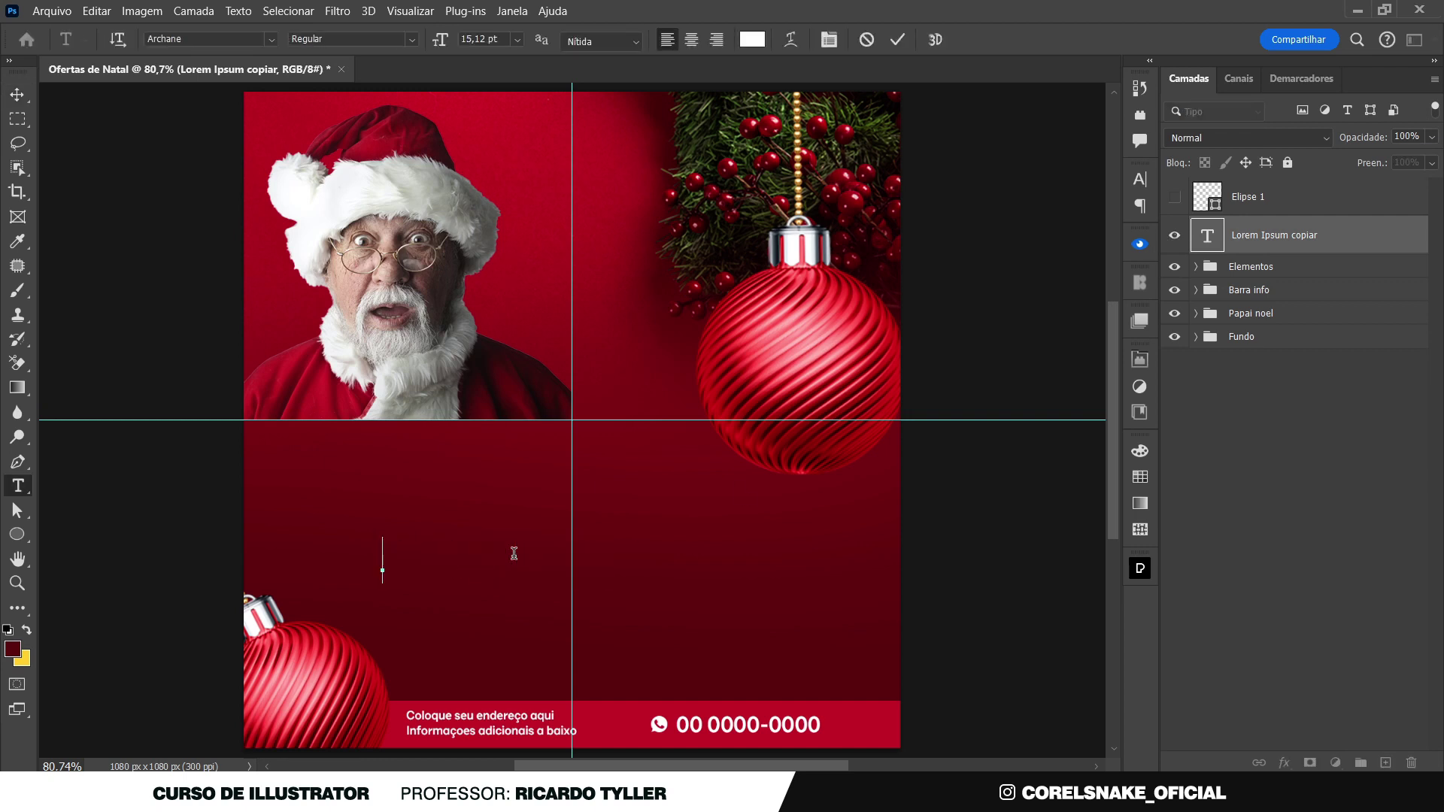
pyautogui.write('OFER')
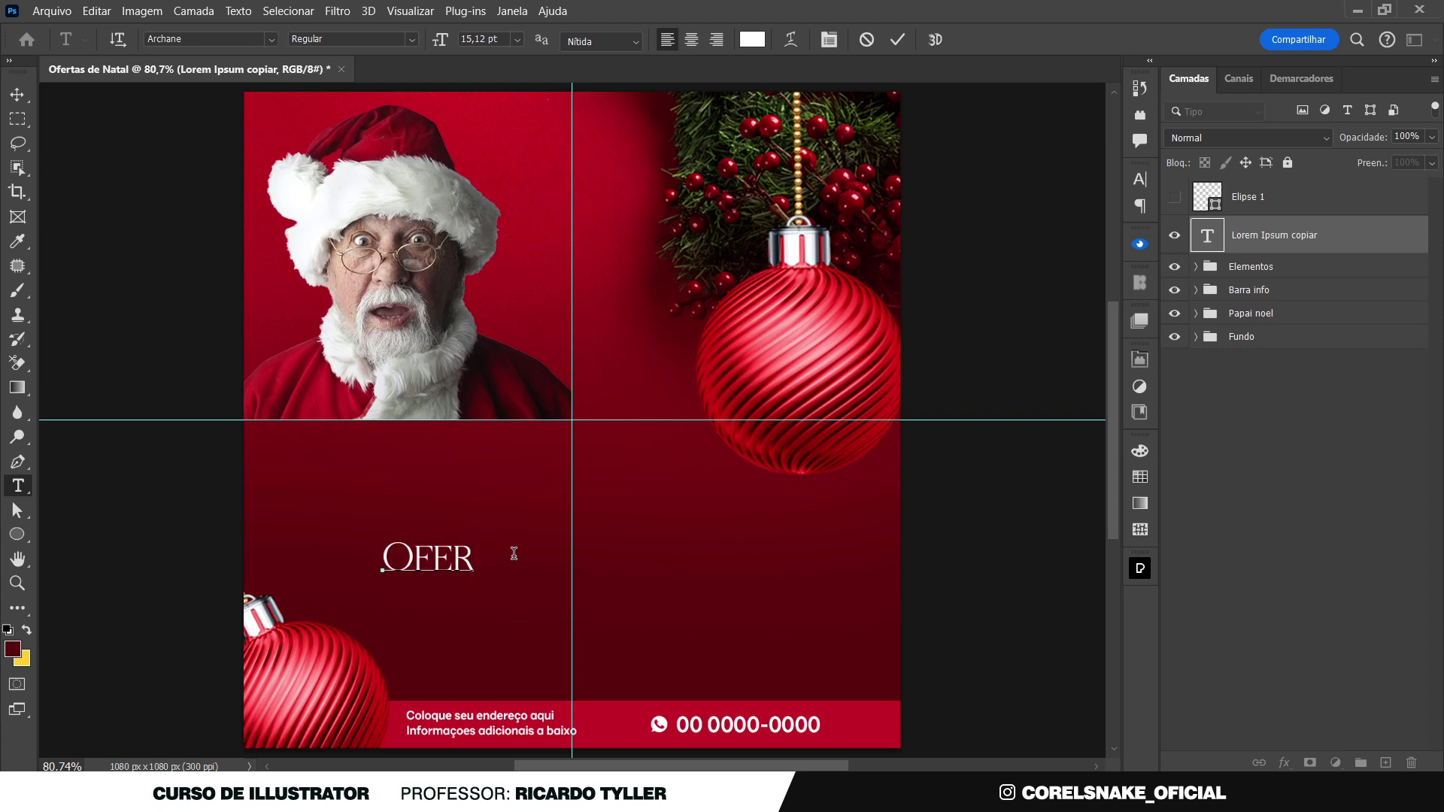
pyautogui.write('TAS ')
pyautogui.write('N')
pyautogui.write('atal')
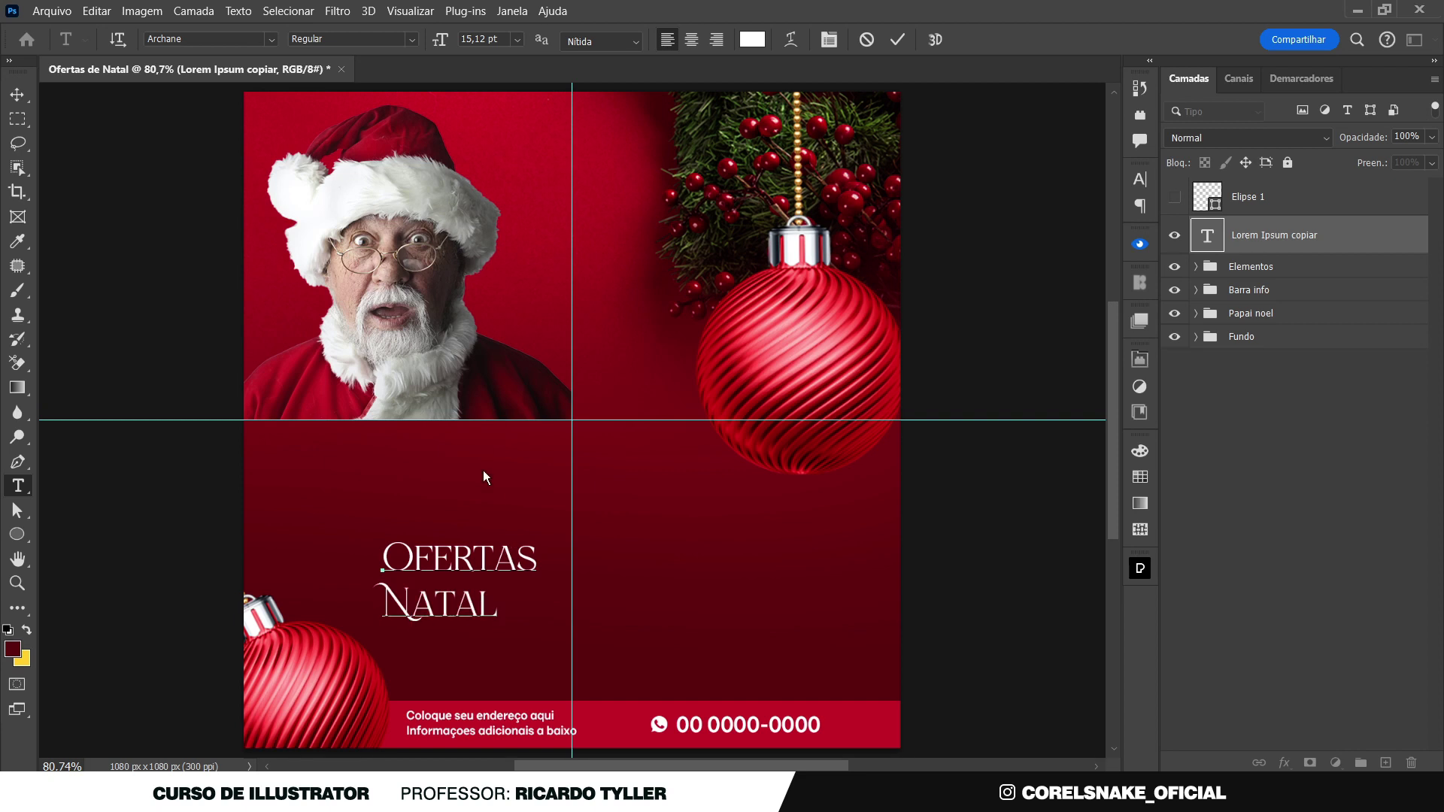
pyautogui.hotkey('ctrl', 'a')
pyautogui.hotkey('alt', 'Up')
pyautogui.hotkey('alt', 'Up')
pyautogui.hotkey('alt', 'Up')
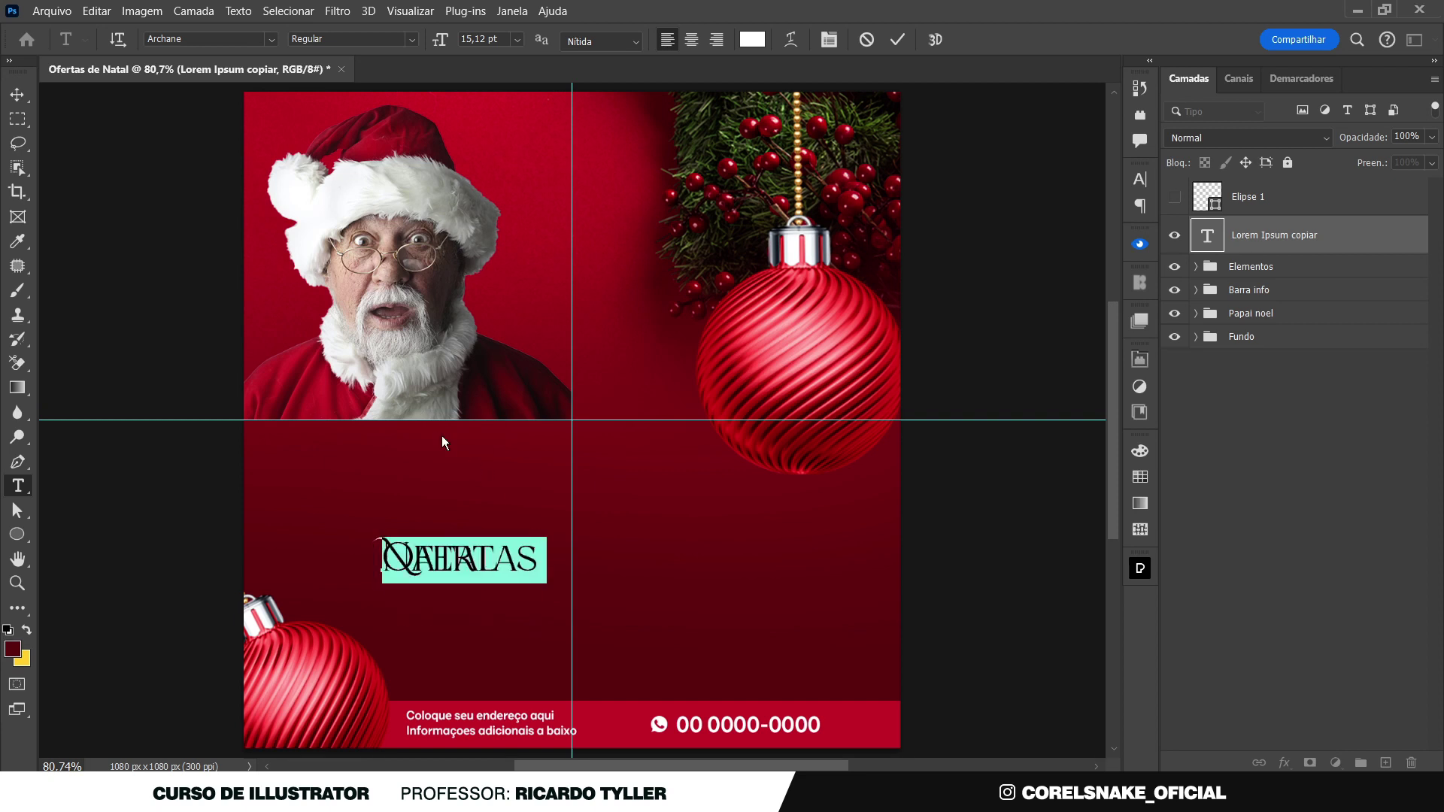
pyautogui.hotkey('alt', 'Down')
pyautogui.hotkey('alt', 'Down')
pyautogui.hotkey('alt', 'Down')
pyautogui.hotkey('alt', 'Down')
pyautogui.hotkey('alt', 'Down')
pyautogui.hotkey('alt', 'Down')
pyautogui.hotkey('alt', 'Down')
pyautogui.hotkey('alt', 'Down')
pyautogui.hotkey('alt', 'Down')
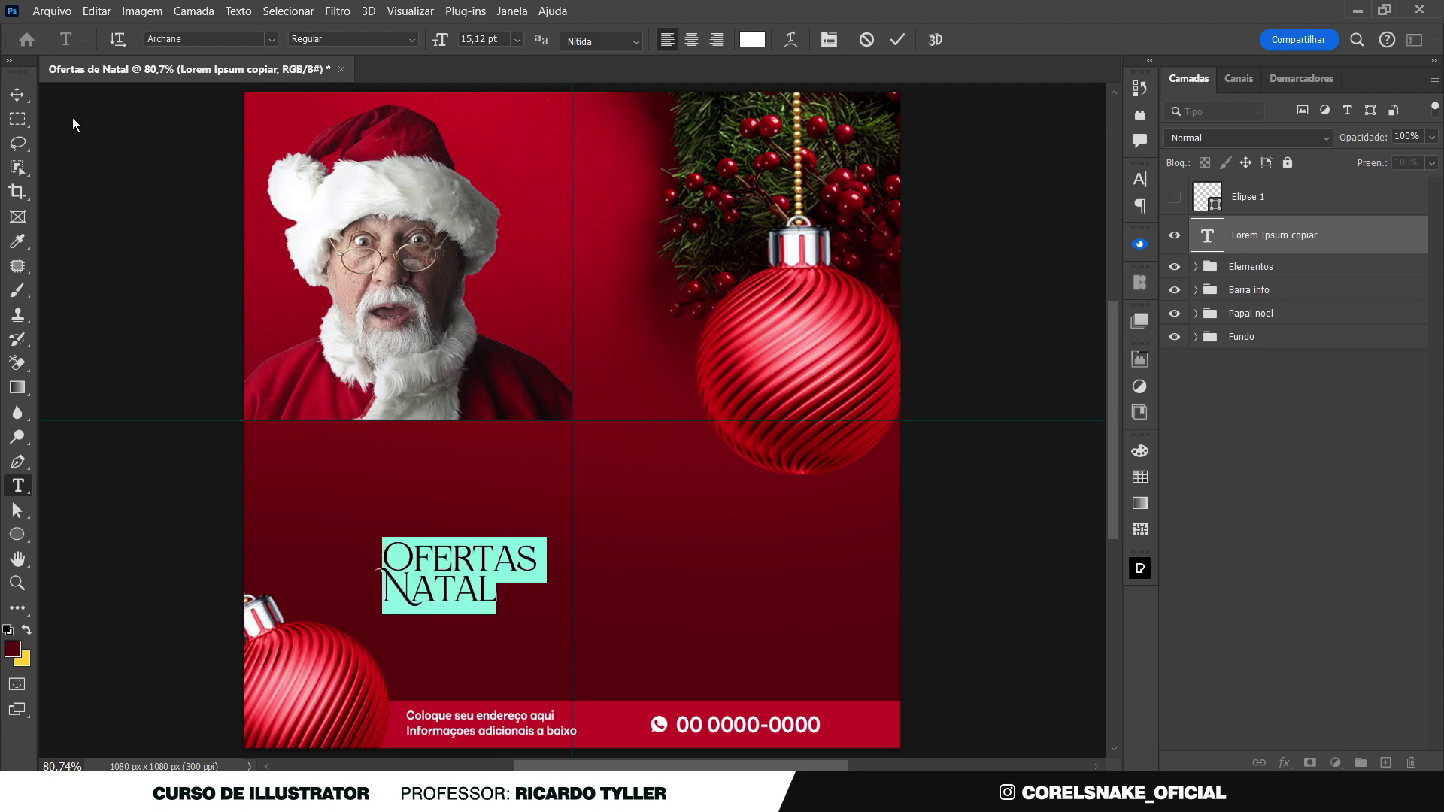
pyautogui.click(17, 95)
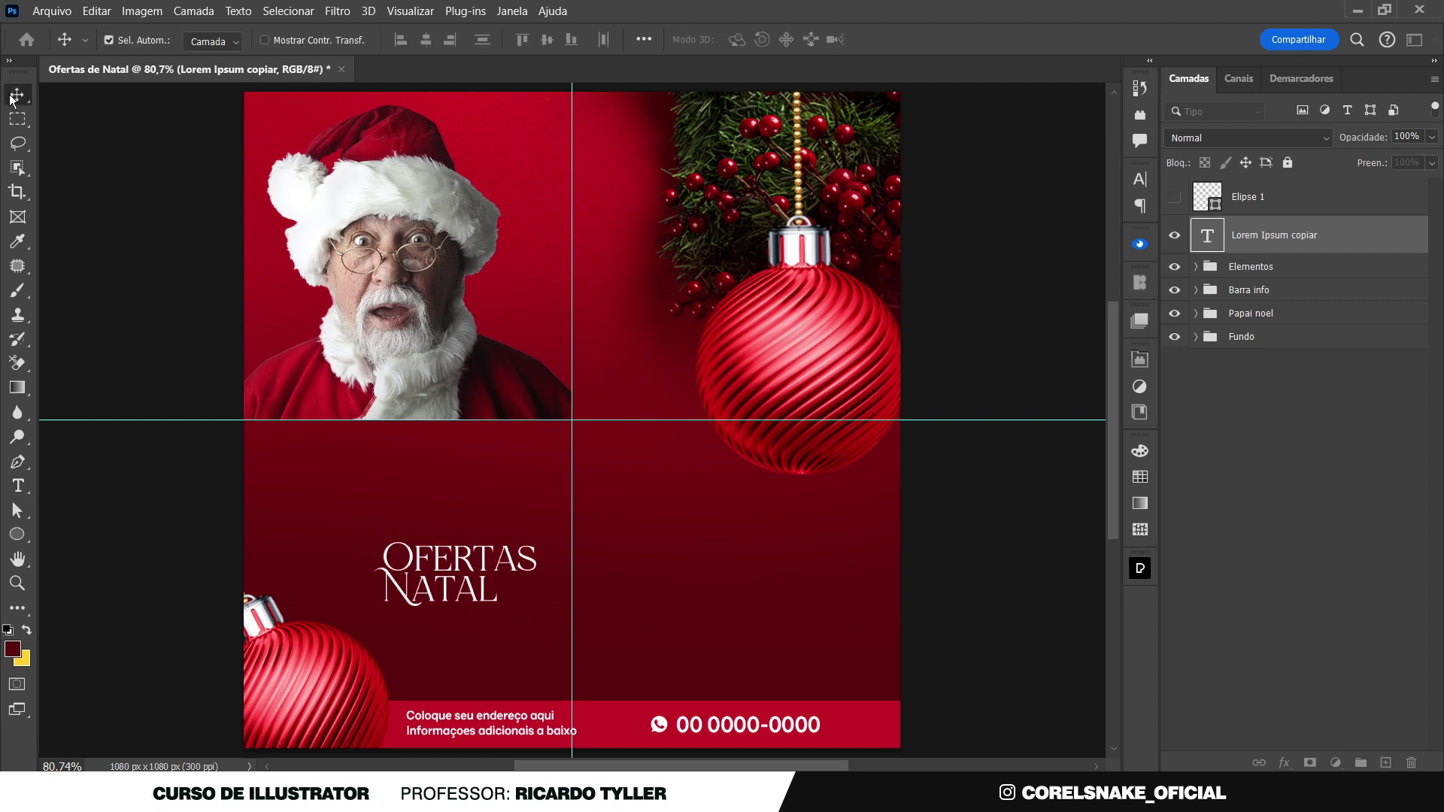
# Set the title font to Archane Regular and drag the title up beside Santa
pyautogui.click(1139, 185)
pyautogui.click(978, 207)
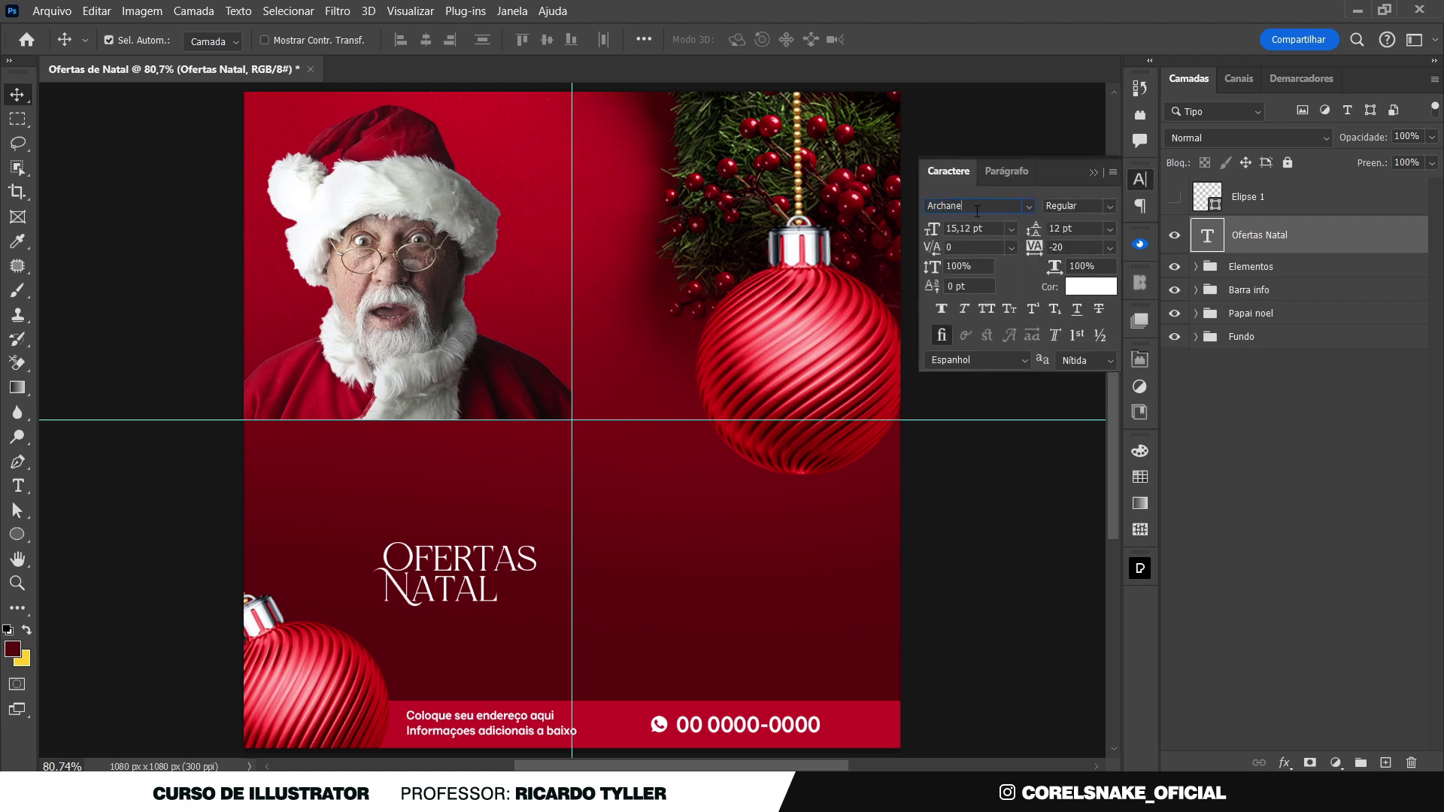
pyautogui.click(1134, 182)
pyautogui.click(1142, 180)
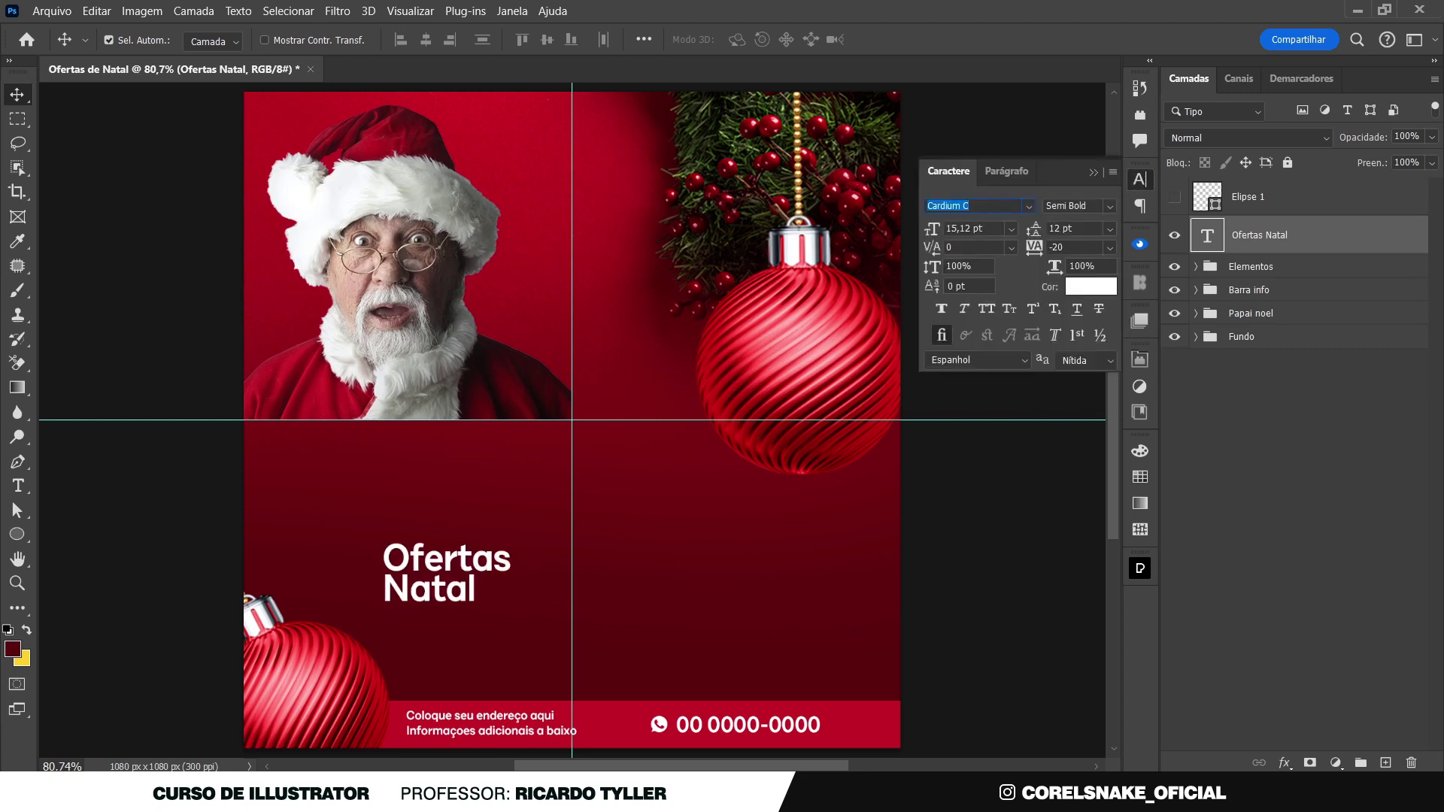
pyautogui.write('arc')
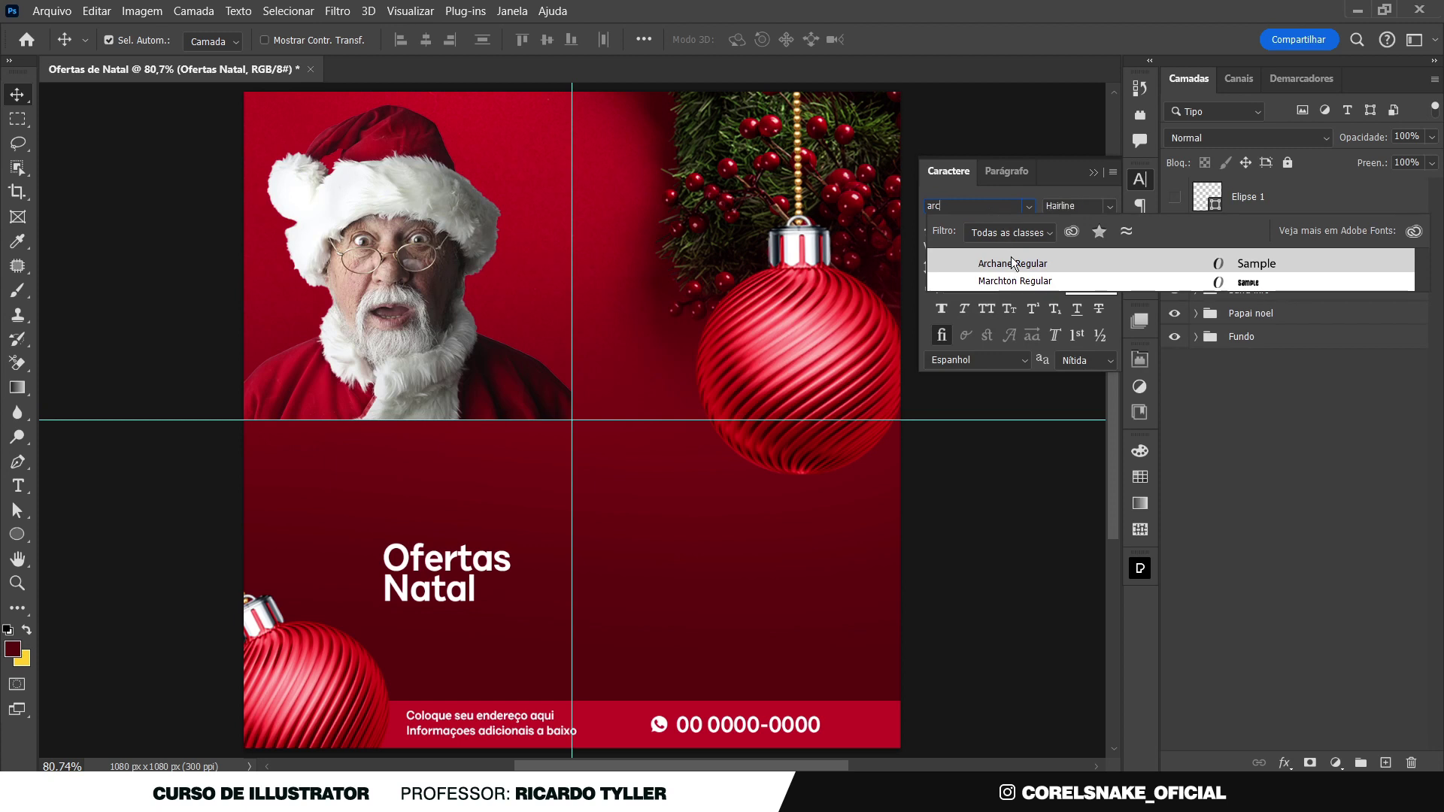
pyautogui.click(1014, 264)
pyautogui.click(911, 537)
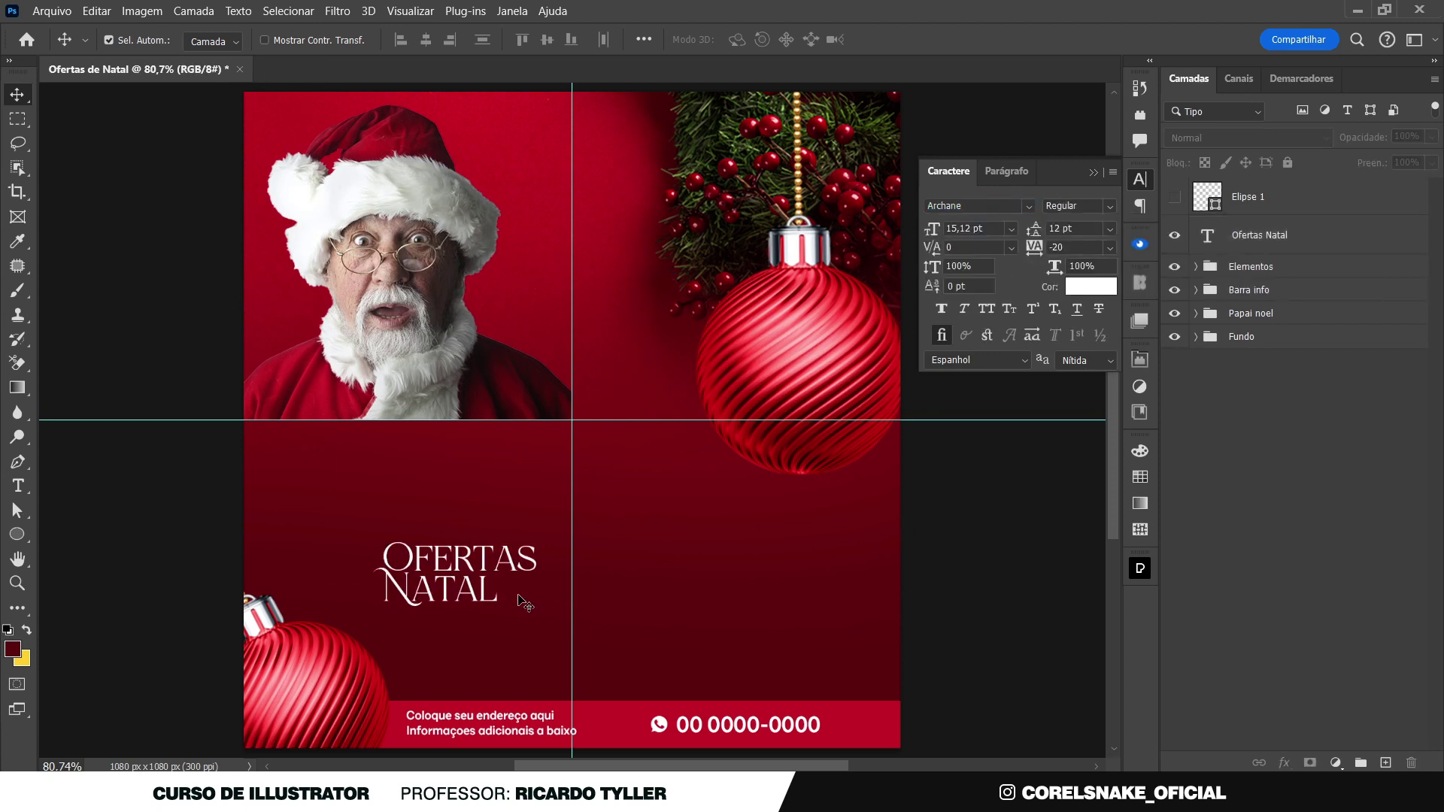
pyautogui.moveTo(482, 556); pyautogui.dragTo(603, 281)
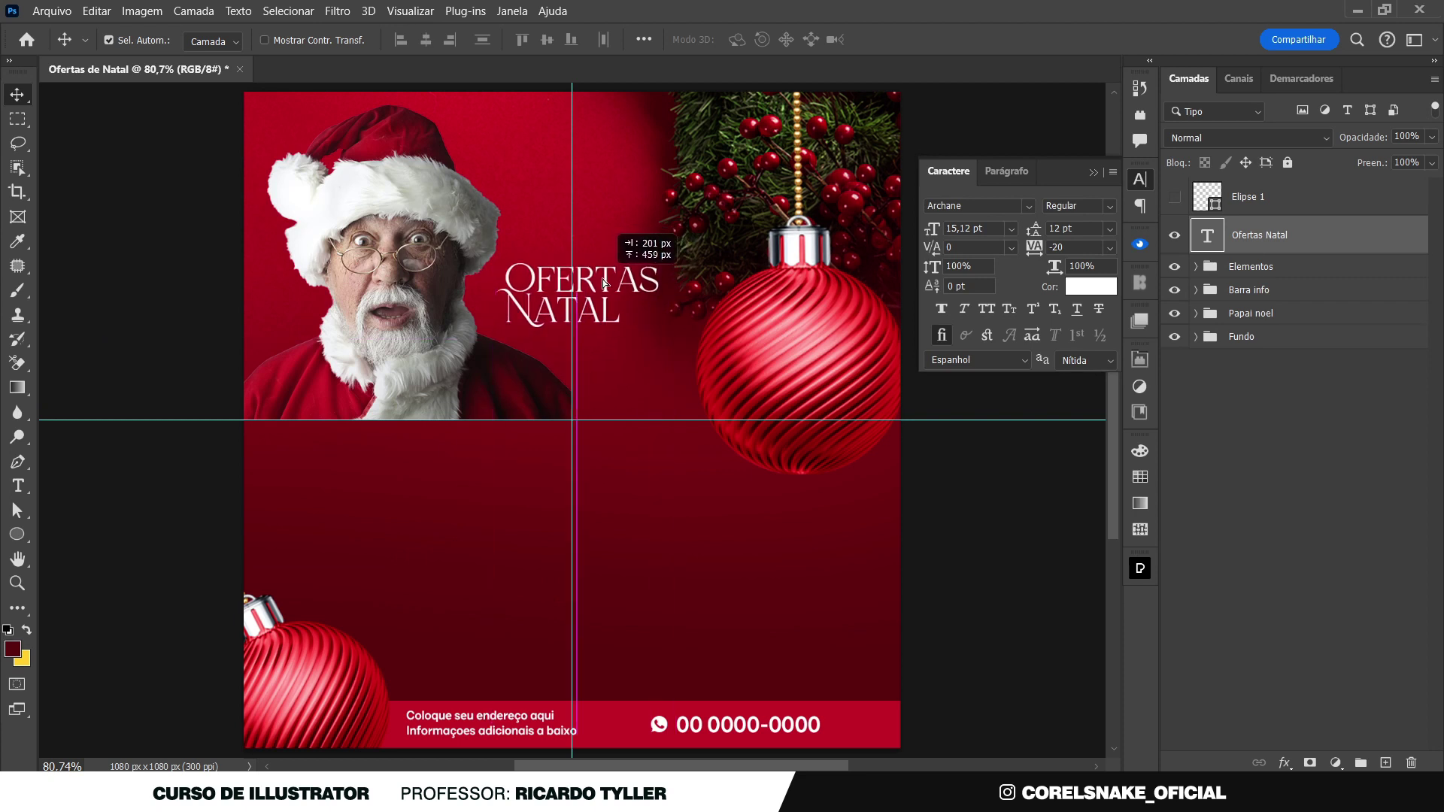
# Move the title up beside Santa's face and scale it to about 92%
pyautogui.click(735, 160)
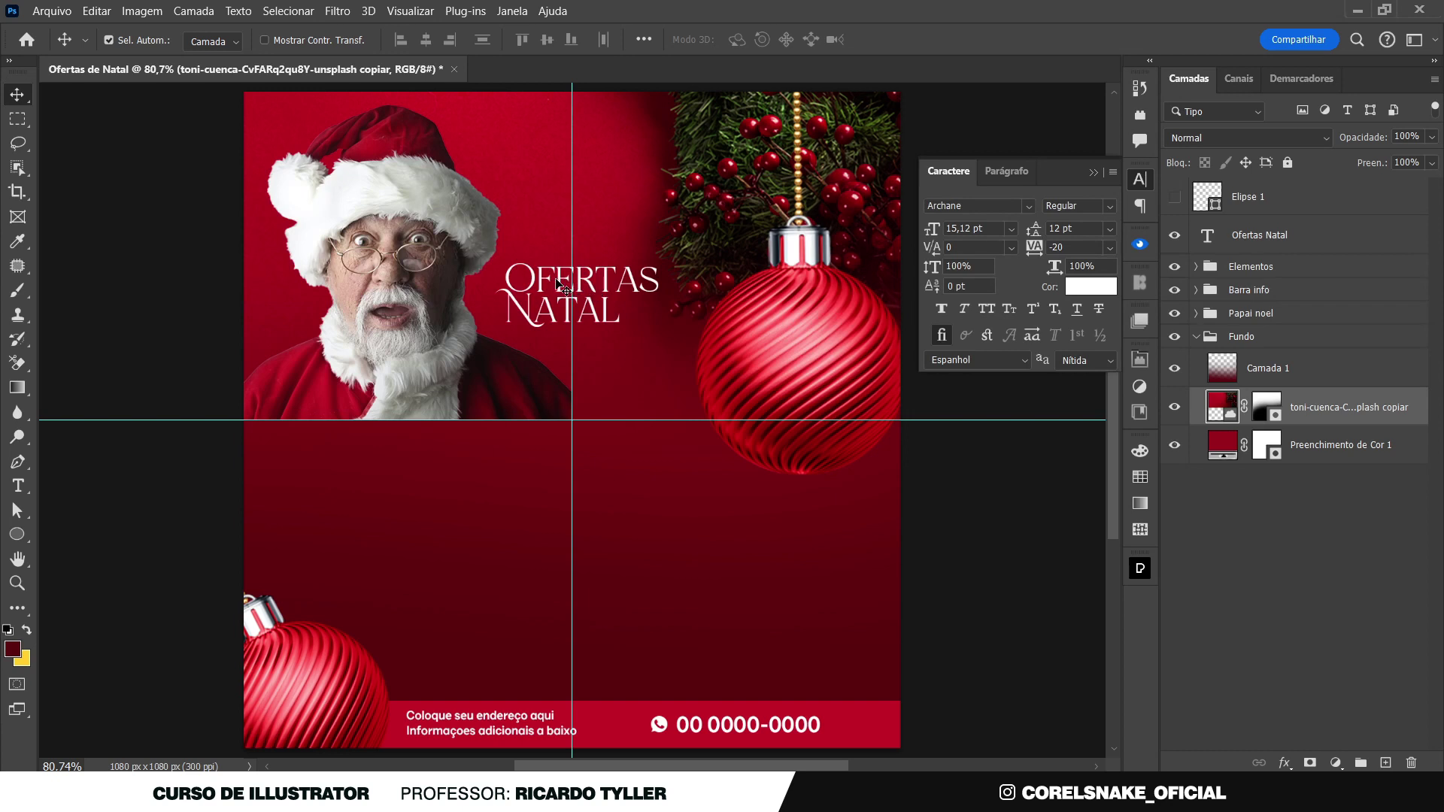
pyautogui.moveTo(564, 286); pyautogui.dragTo(558, 239)
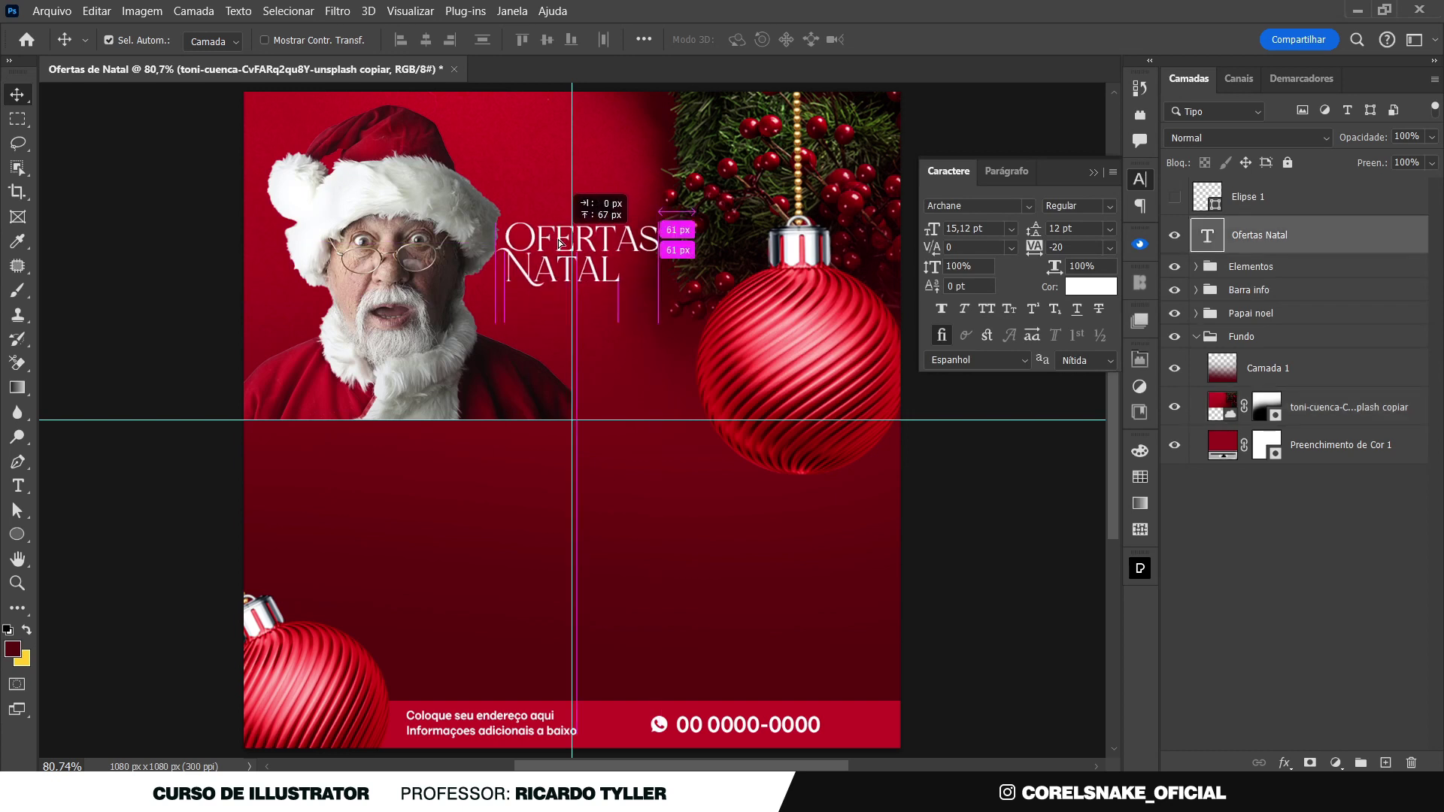
pyautogui.hotkey('ctrl', 't')
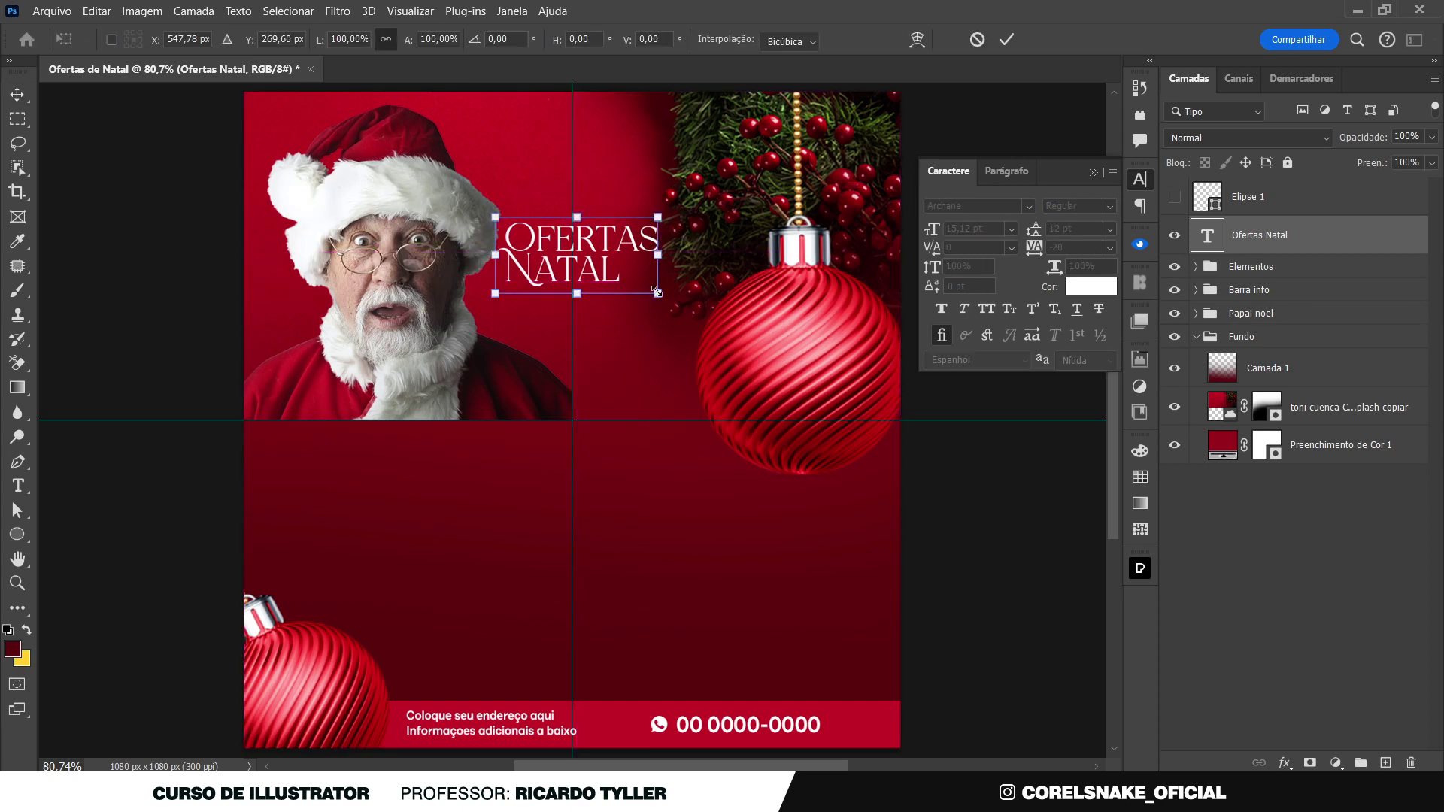
pyautogui.moveTo(658, 287); pyautogui.dragTo(643, 288)
pyautogui.moveTo(632, 226); pyautogui.dragTo(638, 223)
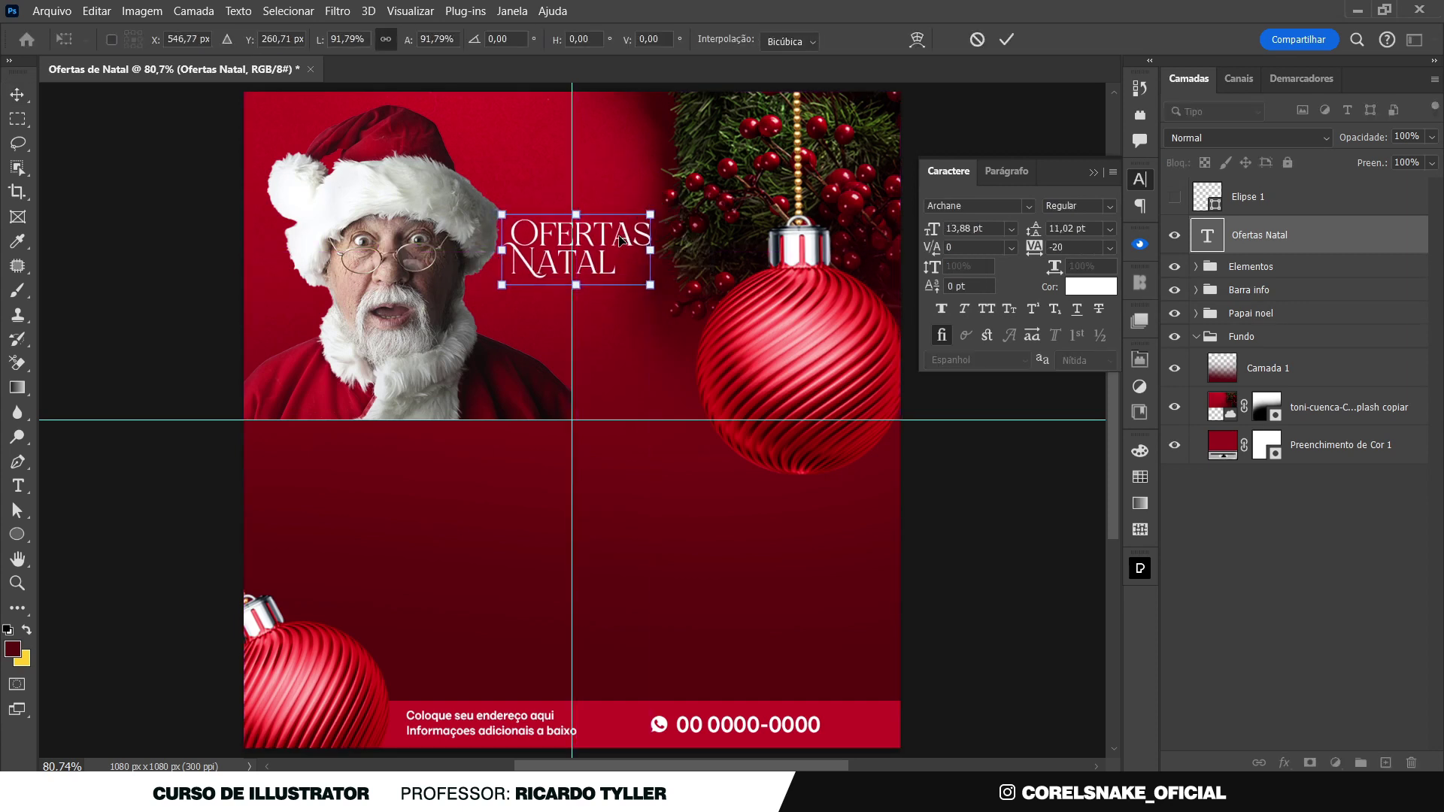
pyautogui.press('Return')
# Duplicate the top-right bauble, shift the copy left, and nudge Santa's photo
pyautogui.click(707, 211)
pyautogui.moveTo(824, 359); pyautogui.dragTo(770, 367)
pyautogui.moveTo(426, 258); pyautogui.dragTo(414, 257)
pyautogui.press('Right')
pyautogui.press('Right')
pyautogui.press('Right')
pyautogui.press('Right')
pyautogui.press('Right')
pyautogui.press('Right')
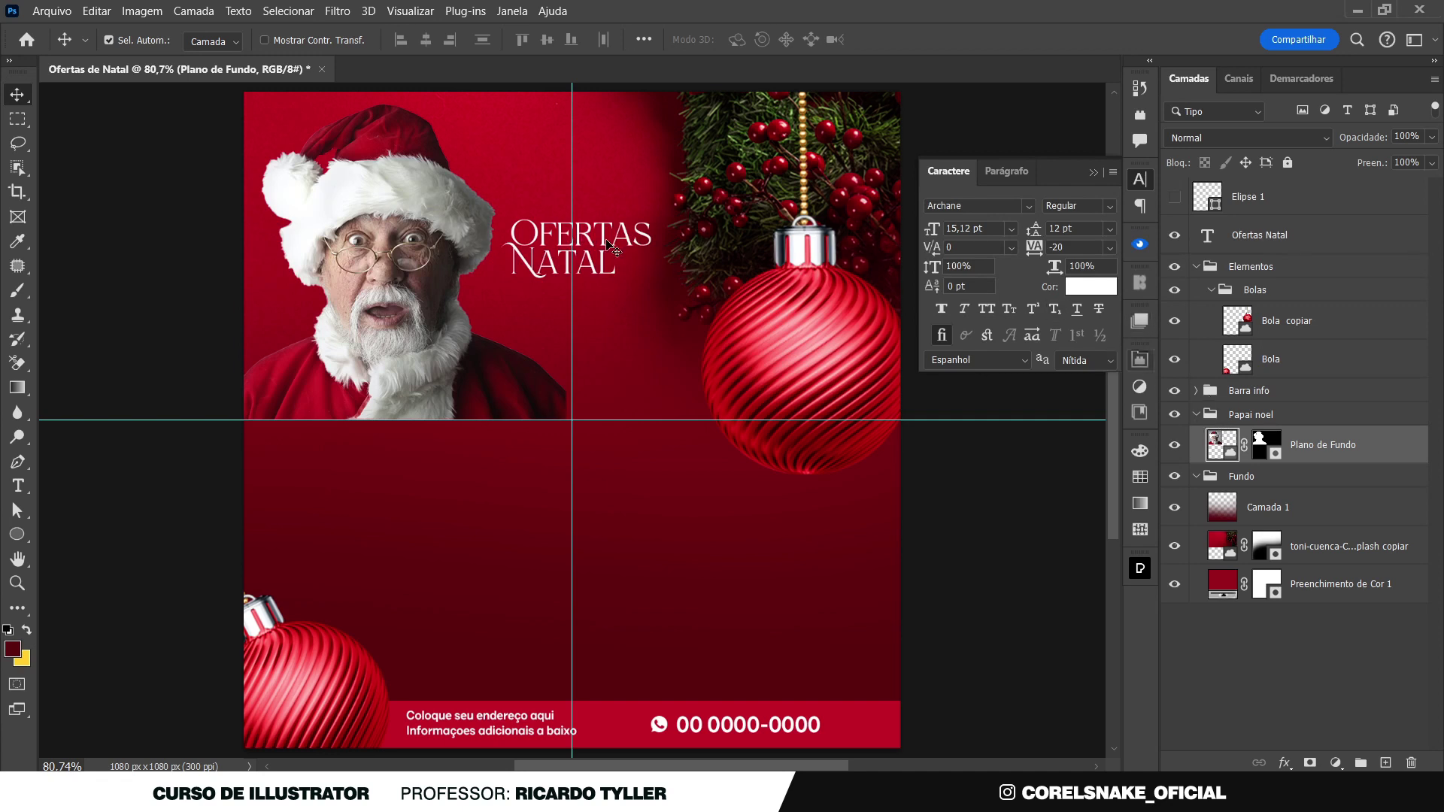
# Colour the OFERTAS NATAL title pale cream ffe7bb, lightened from the sampled gold chain
pyautogui.click(1271, 235)
pyautogui.click(1078, 284)
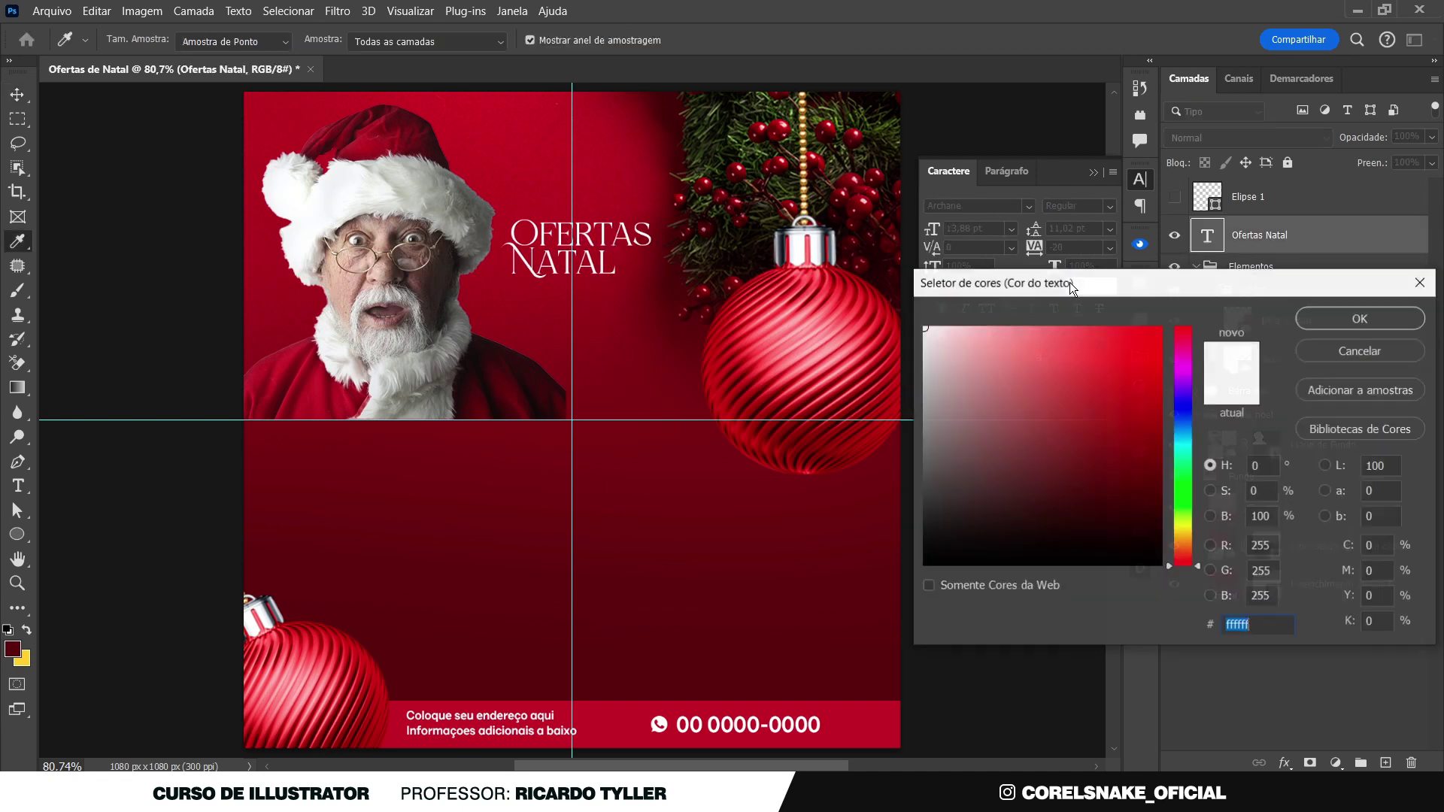
pyautogui.click(804, 190)
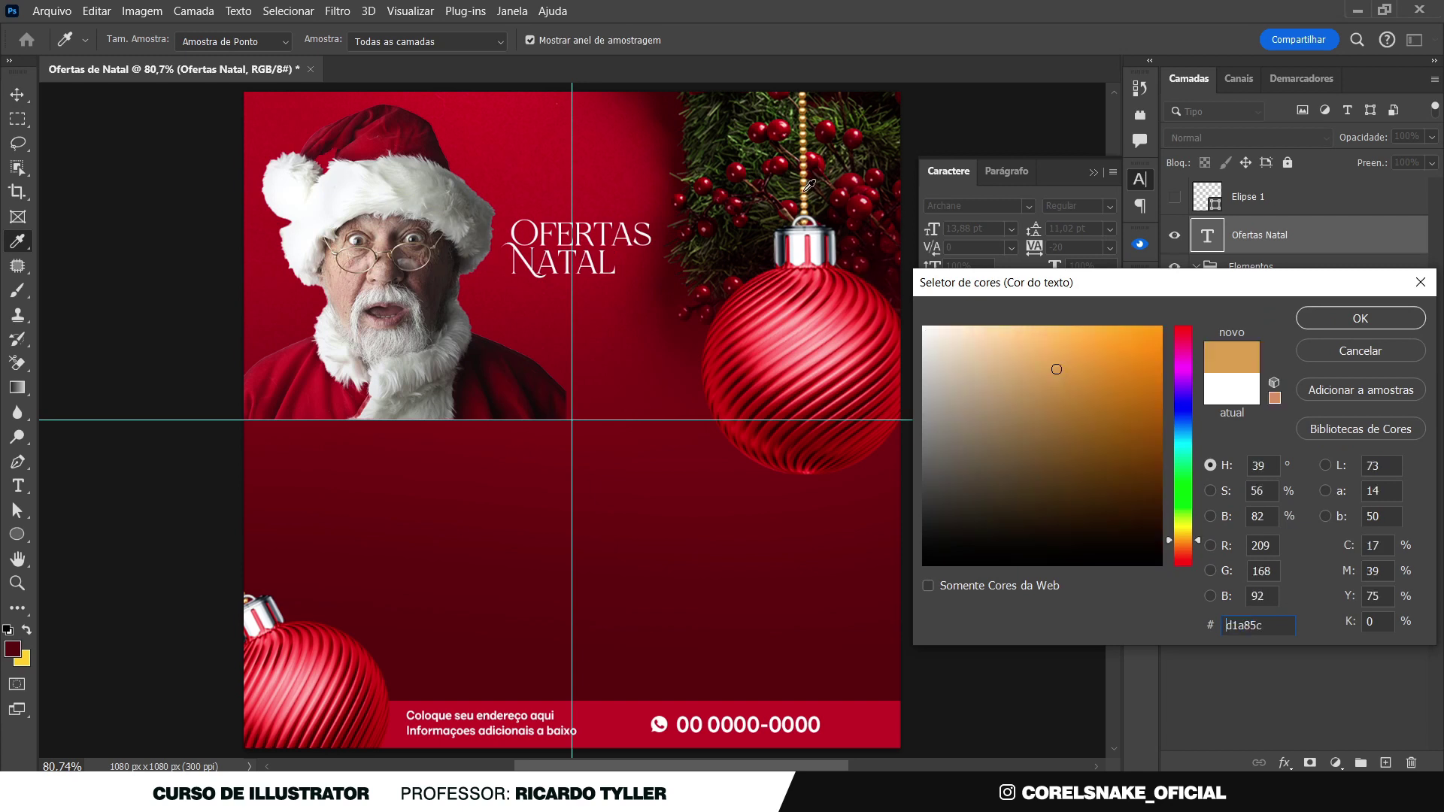
pyautogui.moveTo(1056, 369); pyautogui.dragTo(987, 326)
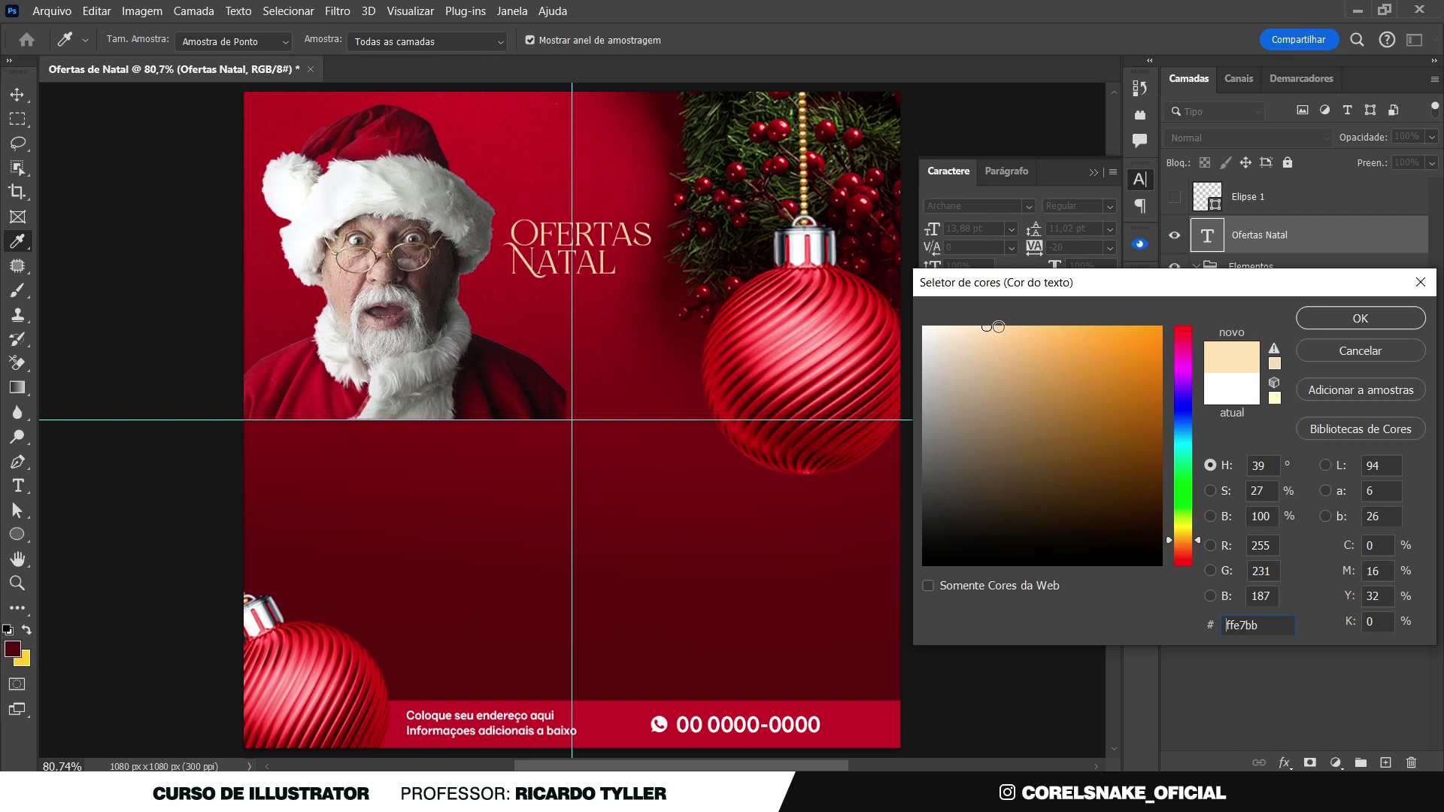
pyautogui.click(1361, 318)
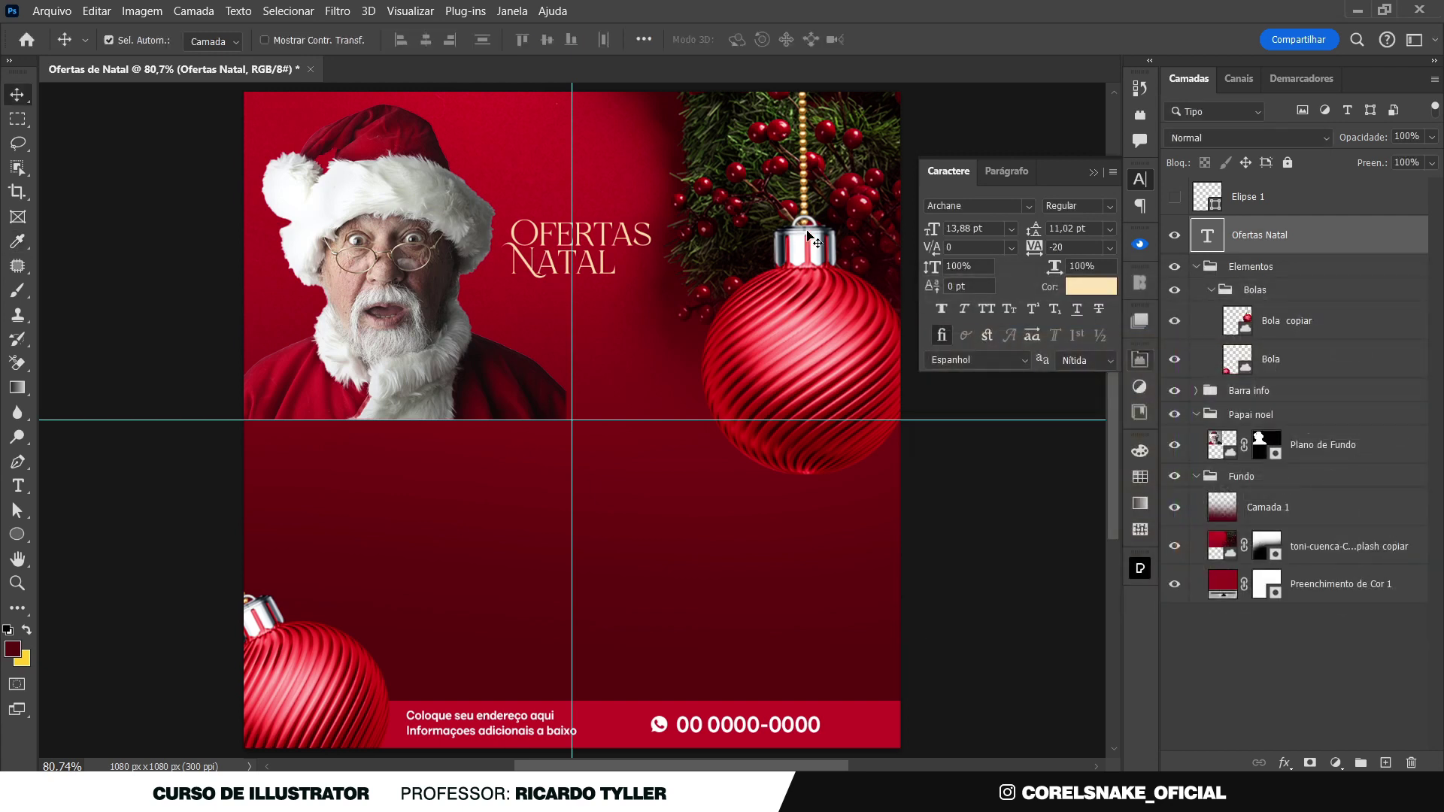
pyautogui.click(1141, 181)
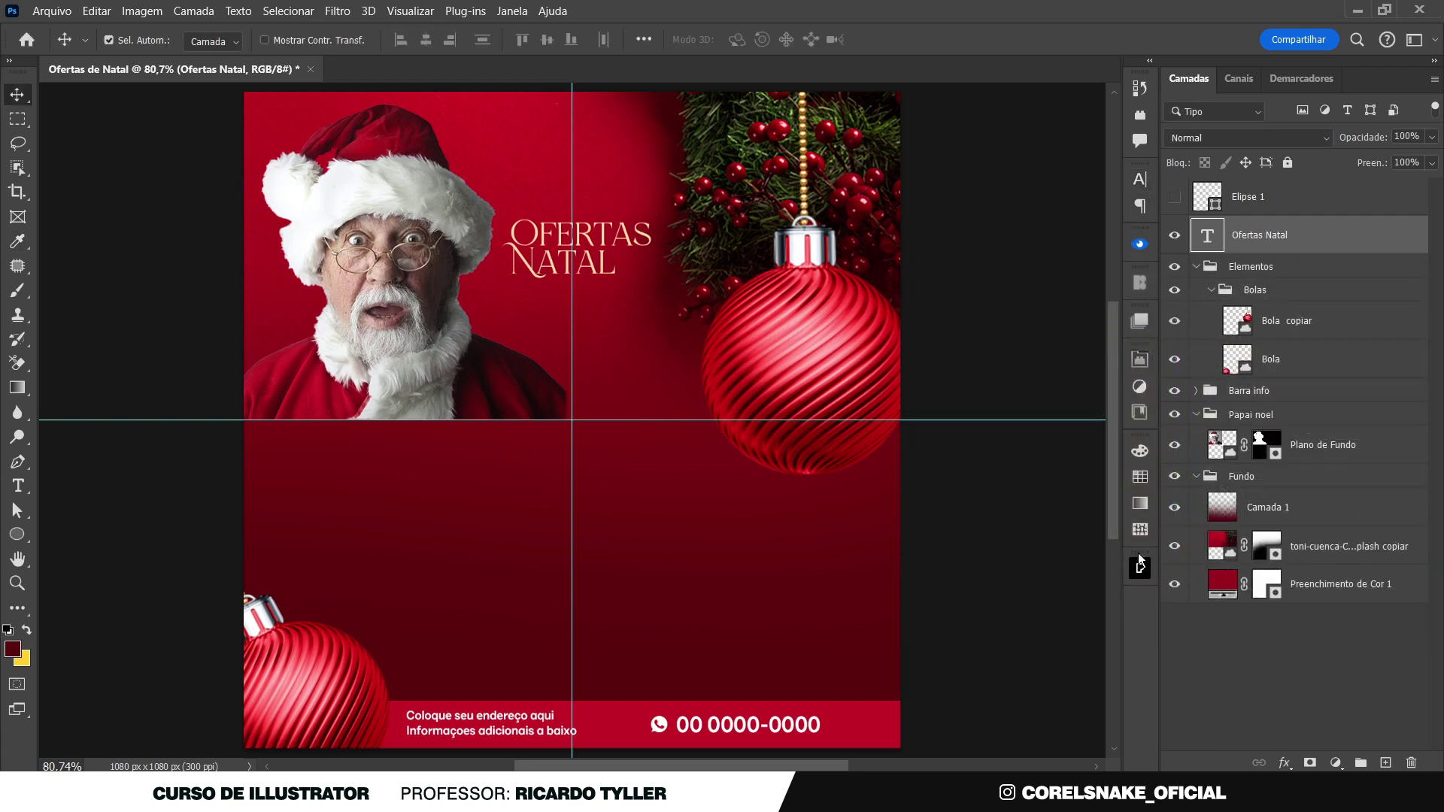
# Collapse the Papai noel and Fundo groups, expand Elementos, and select Barra info
pyautogui.click(1199, 415)
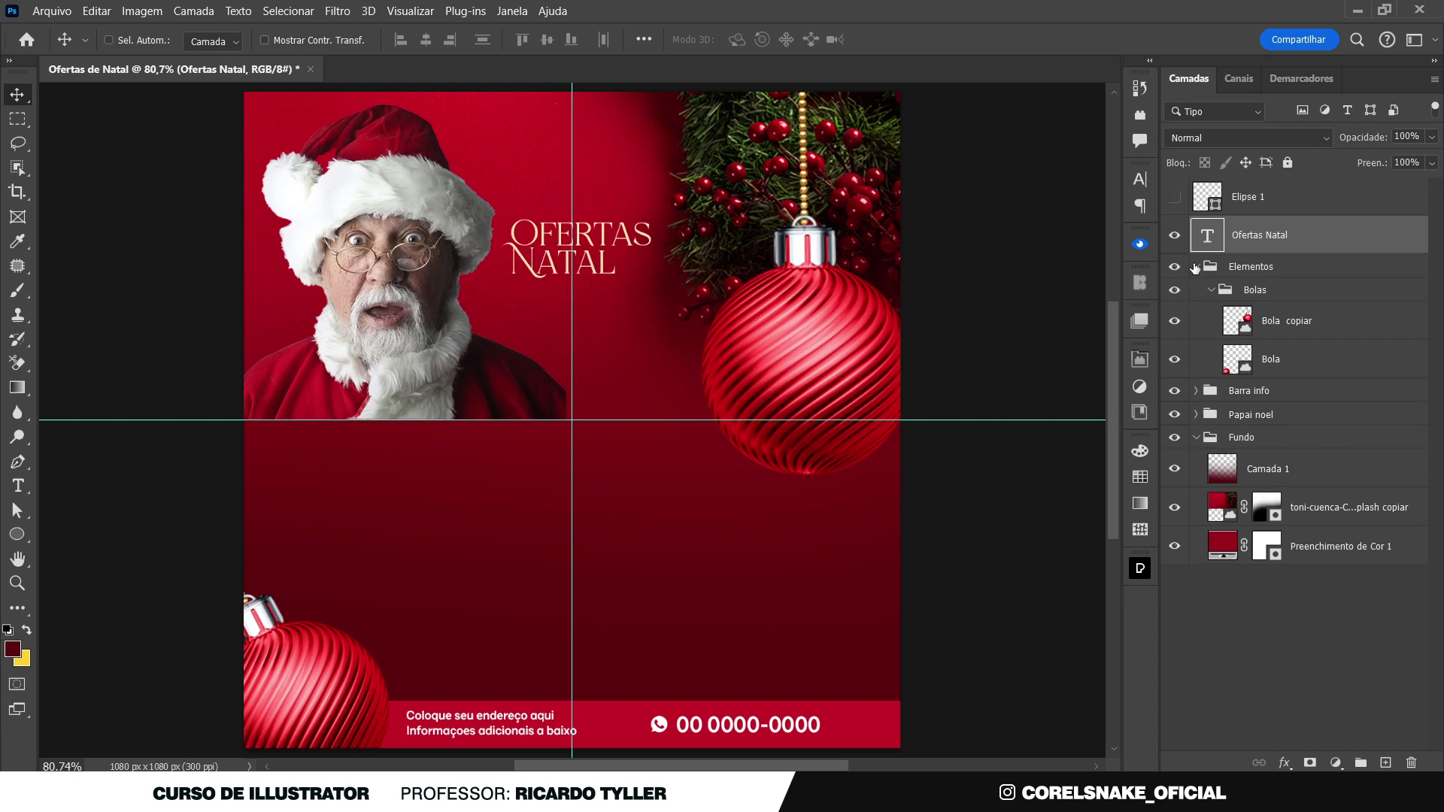
pyautogui.keyDown('ctrl'); pyautogui.click(1196, 266); pyautogui.keyUp('ctrl')
pyautogui.click(1197, 338)
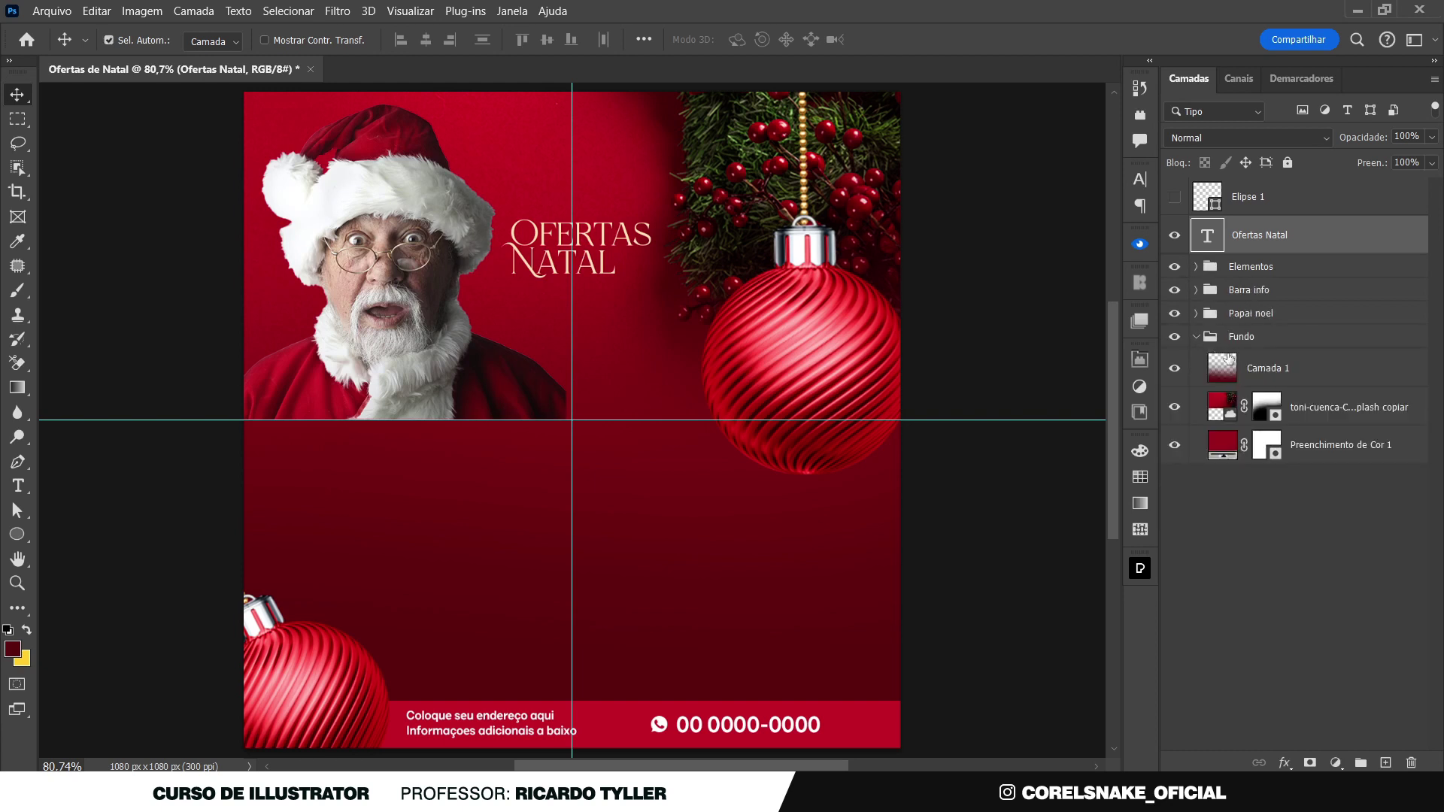
pyautogui.moveTo(1222, 404)
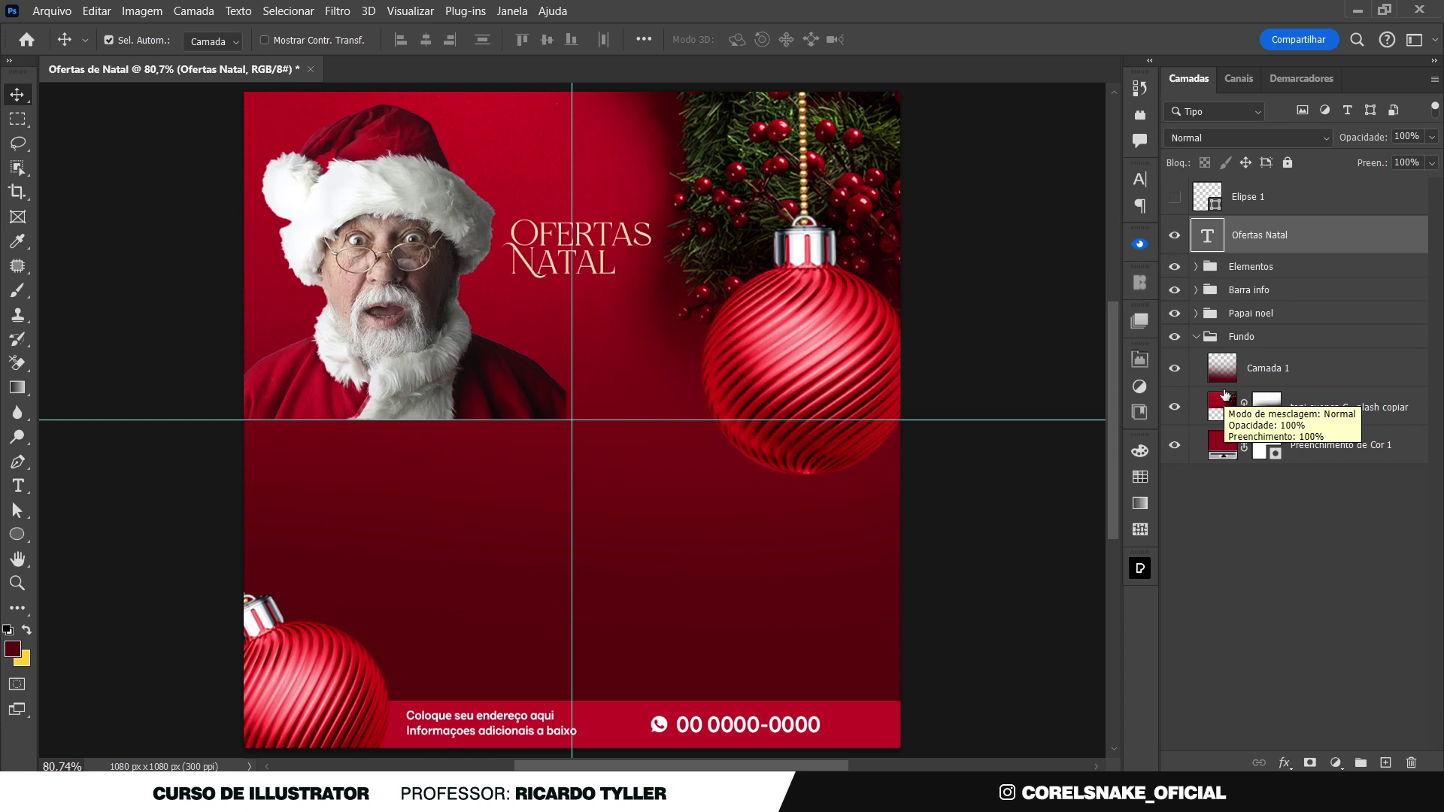
pyautogui.click(1197, 337)
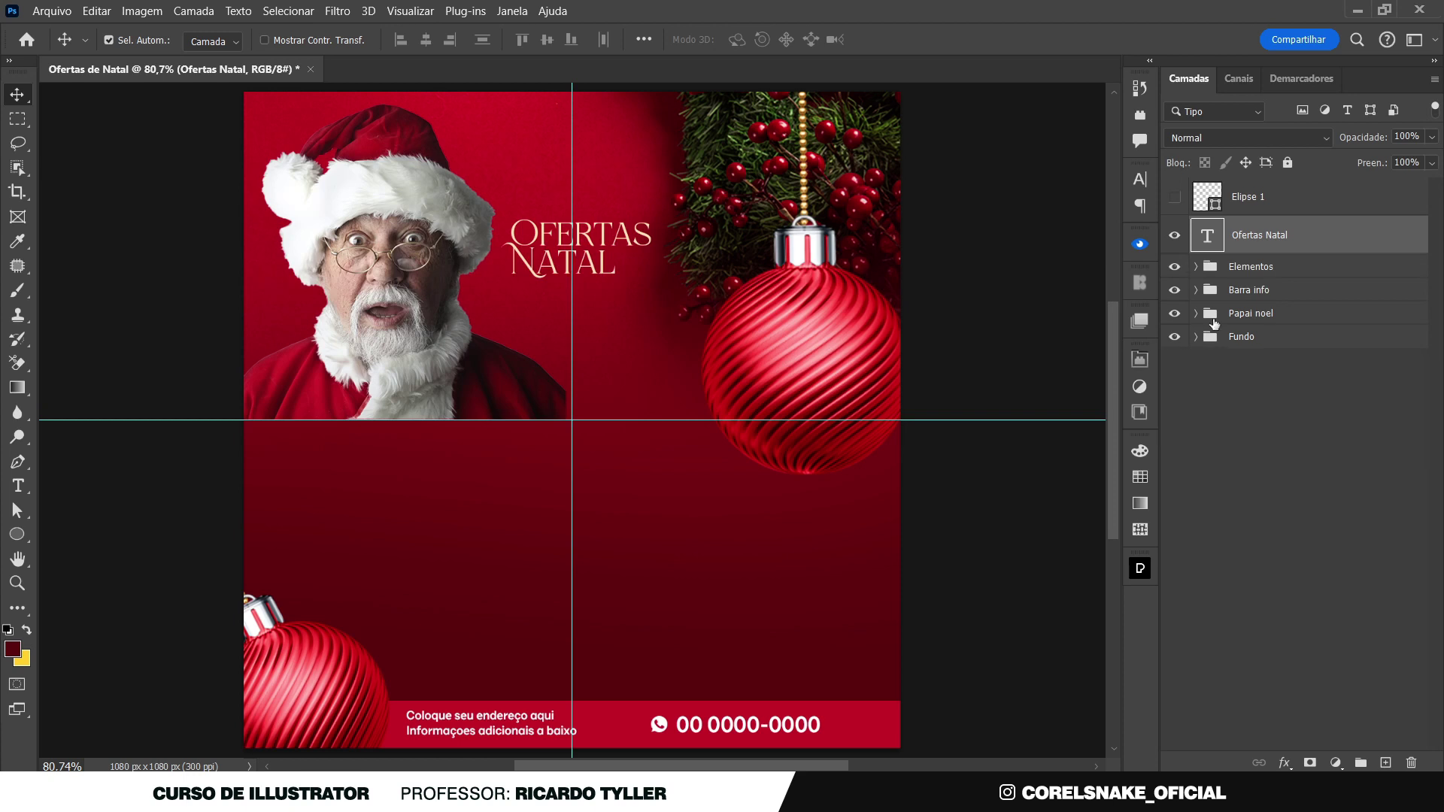
pyautogui.click(1232, 268)
pyautogui.click(343, 695)
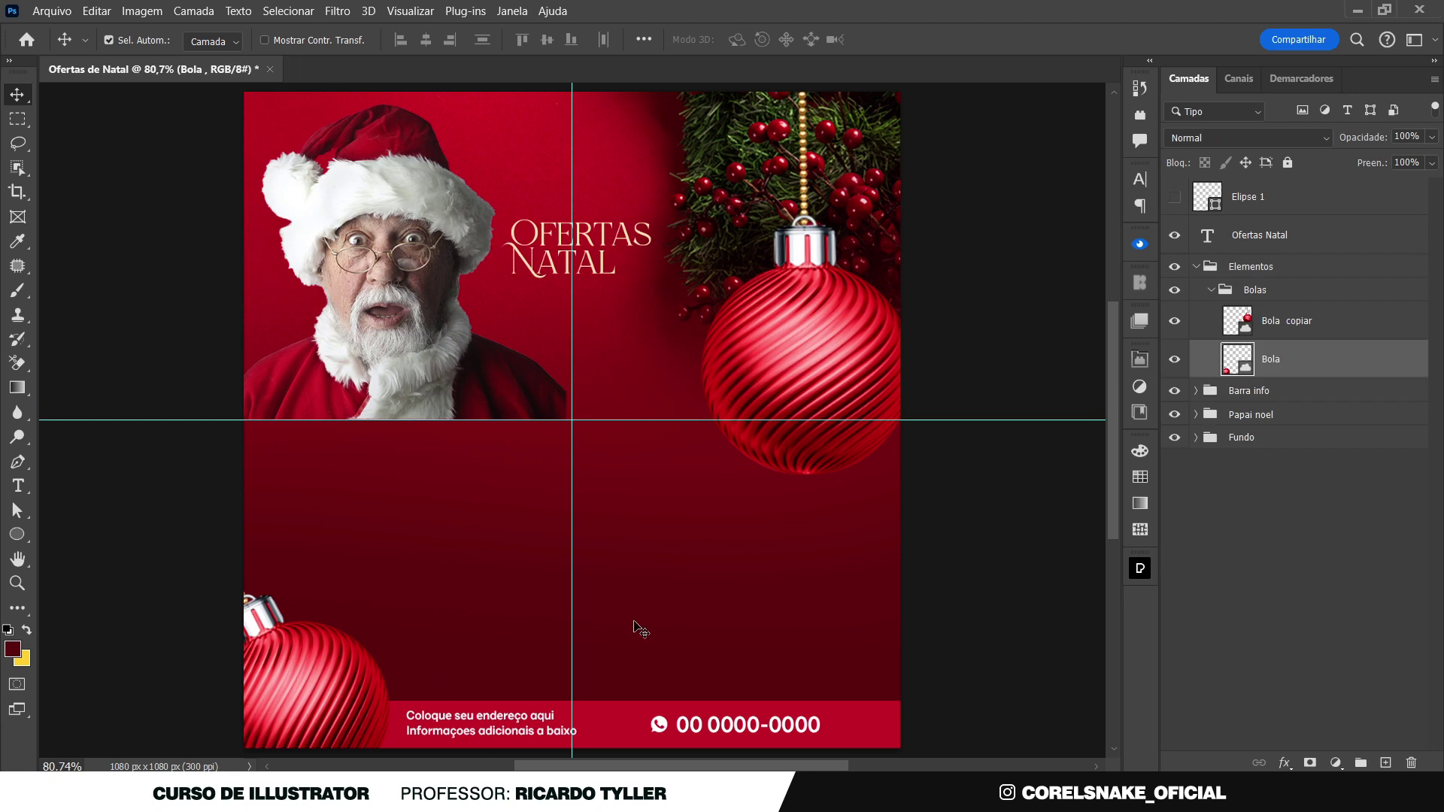
pyautogui.click(1243, 392)
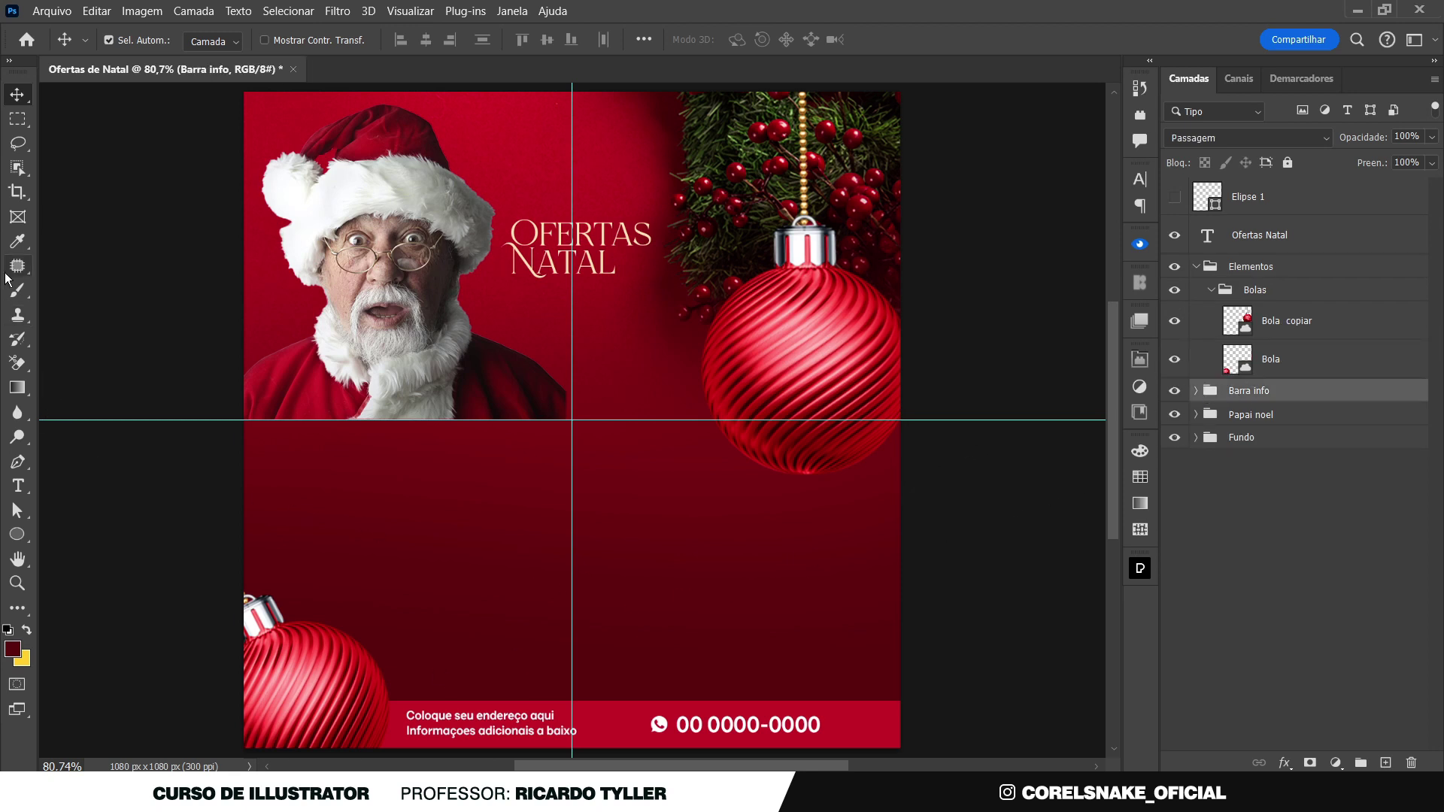
pyautogui.click(17, 534)
# Draw a large 795 × 761 px rectangle over the poster's lower middle
pyautogui.hotkey('shift', 'u')
pyautogui.click(226, 39)
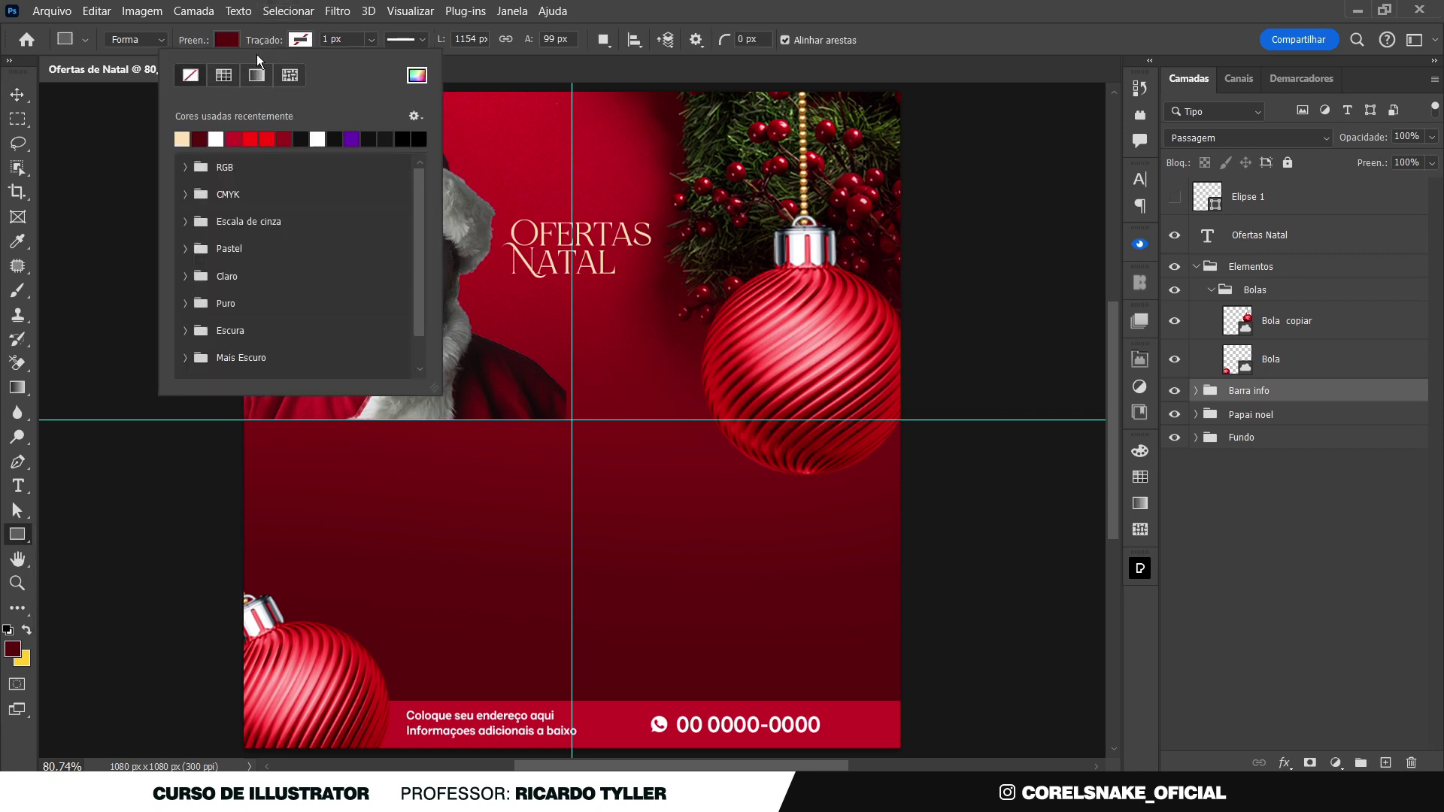
pyautogui.click(226, 39)
pyautogui.moveTo(339, 286); pyautogui.dragTo(820, 749)
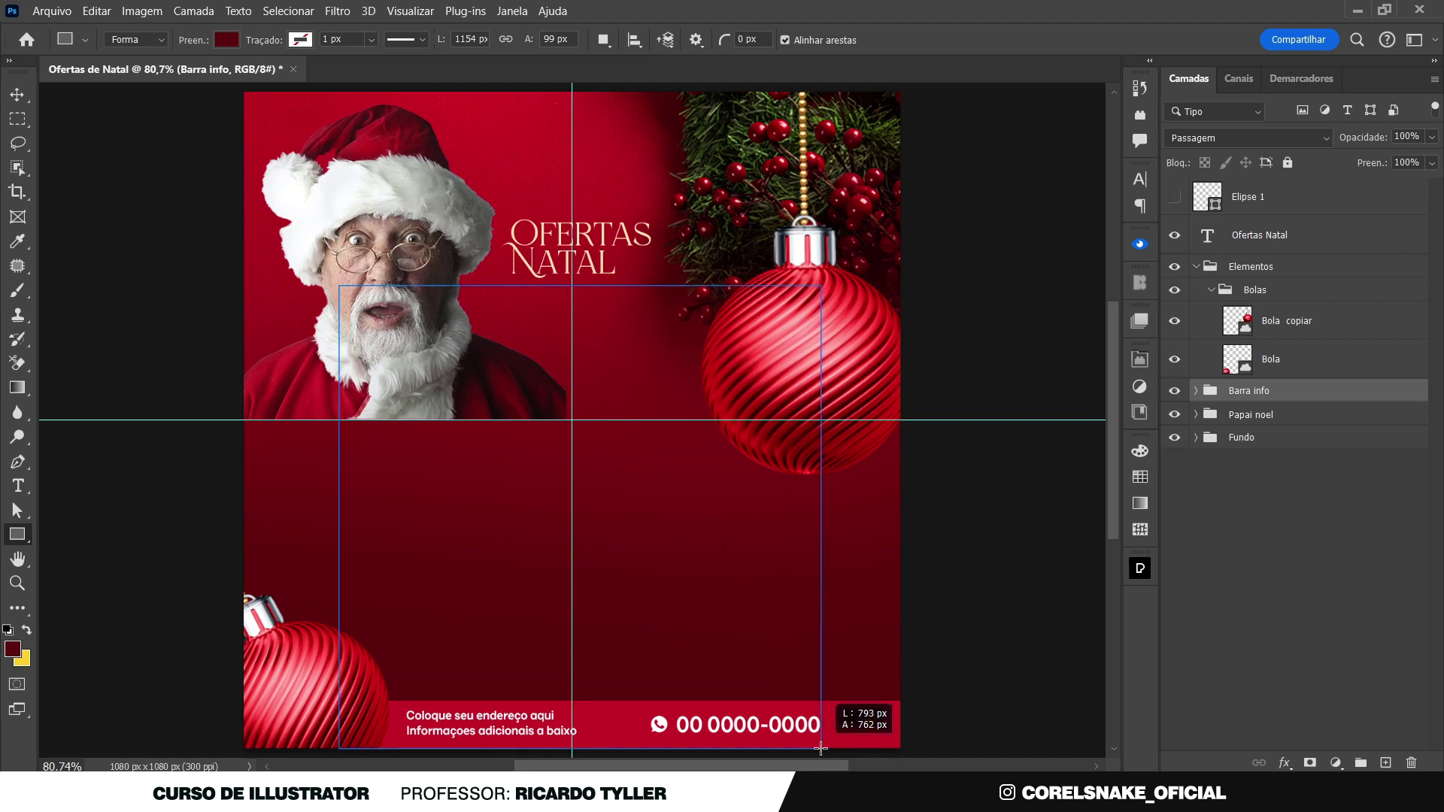
pyautogui.moveTo(821, 748); pyautogui.dragTo(822, 748)
# Sample the cream title colour ffe7ba as the rectangle's fill
pyautogui.press('v')
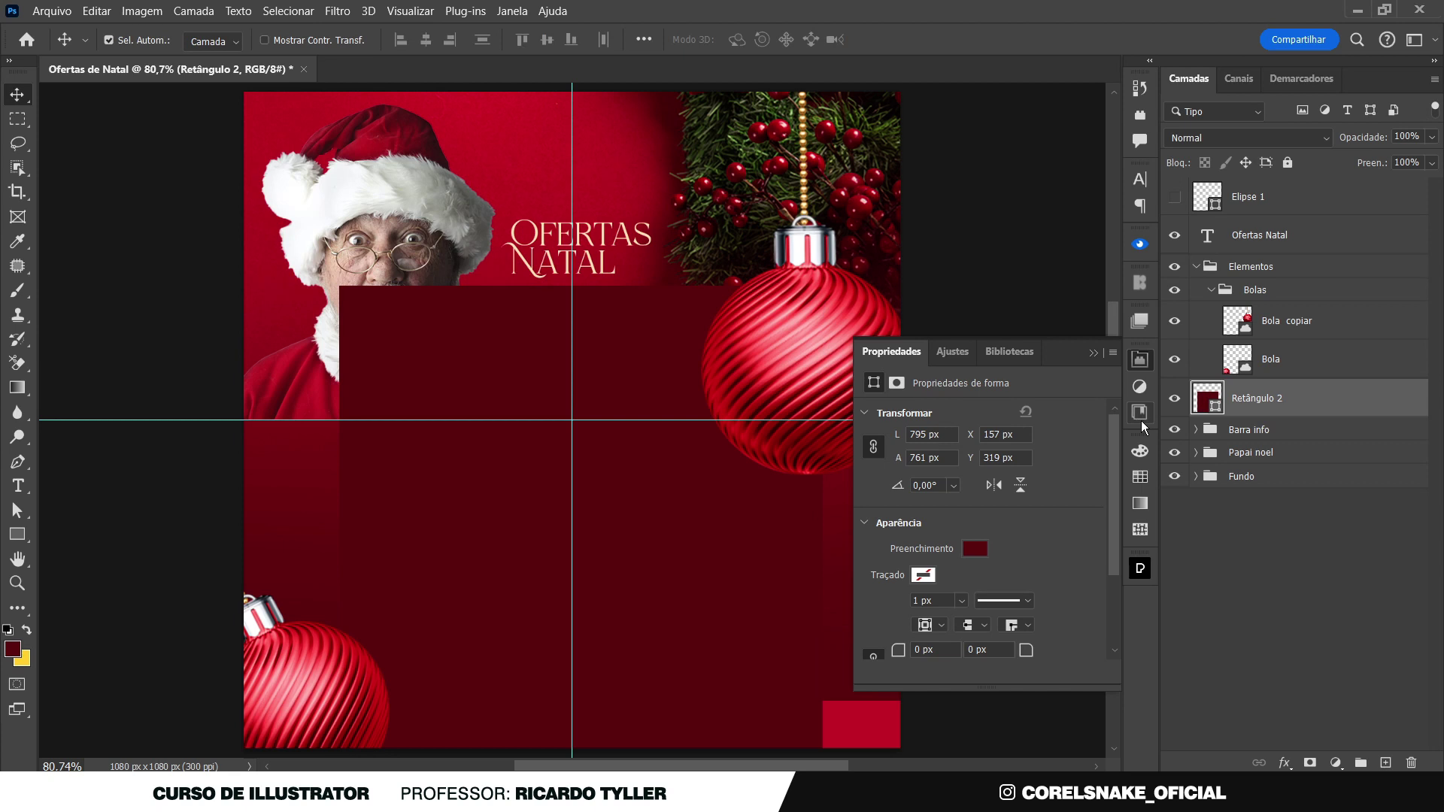
pyautogui.click(1140, 412)
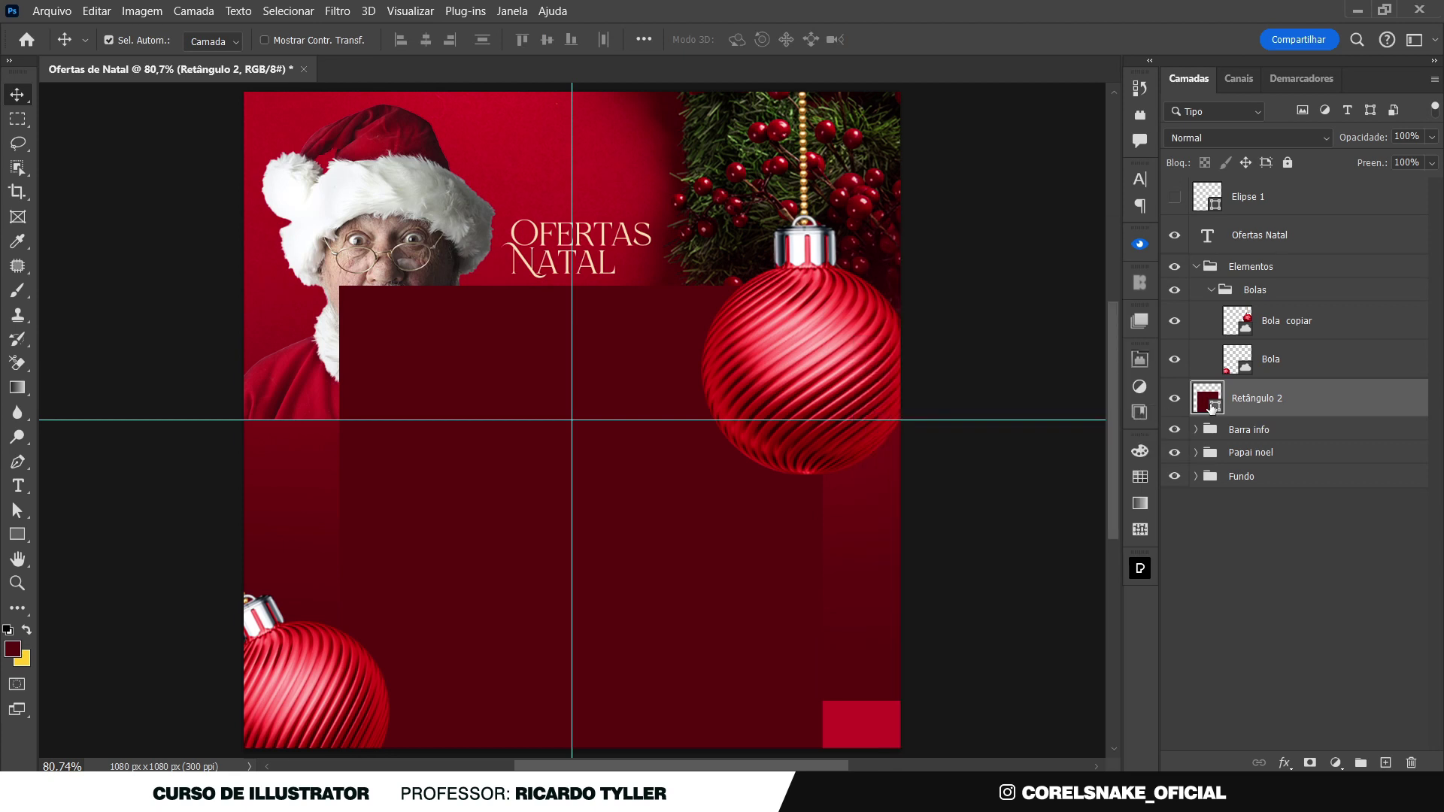
pyautogui.doubleClick(1209, 400)
pyautogui.click(552, 252)
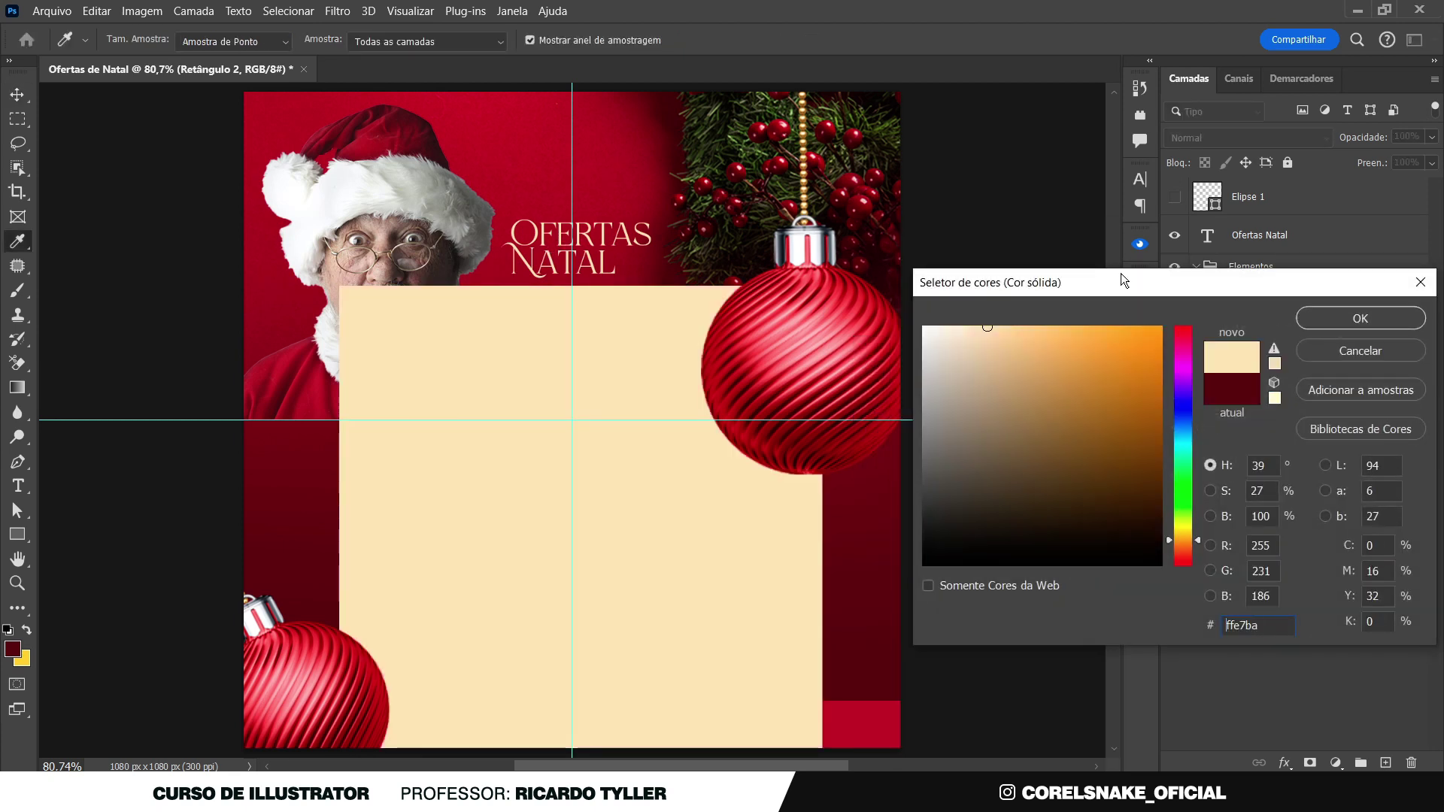
# Apply the cream fill, widen the rectangle to about 857 px, and move it down-left below Santa's face
pyautogui.click(1323, 316)
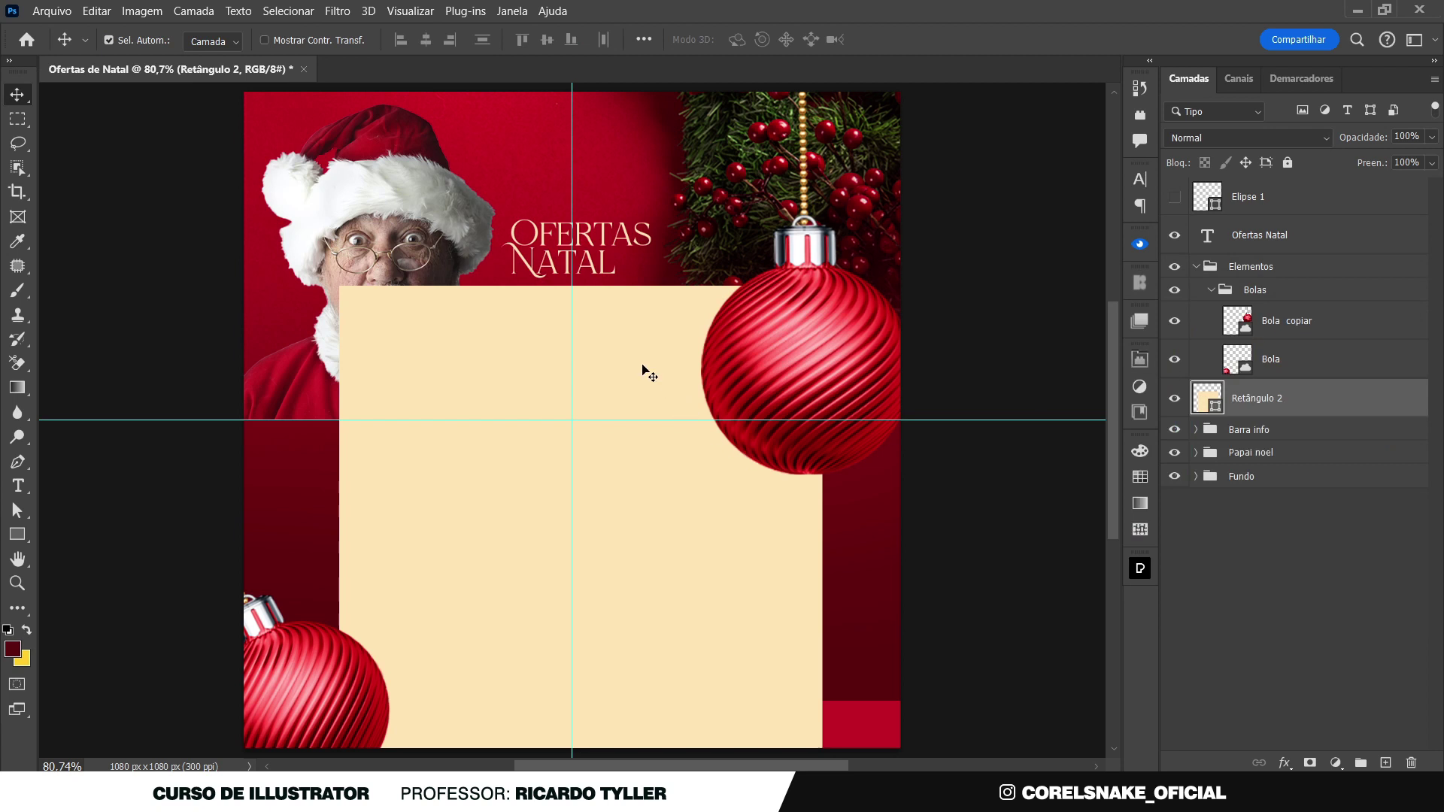
pyautogui.moveTo(664, 381); pyautogui.dragTo(621, 388)
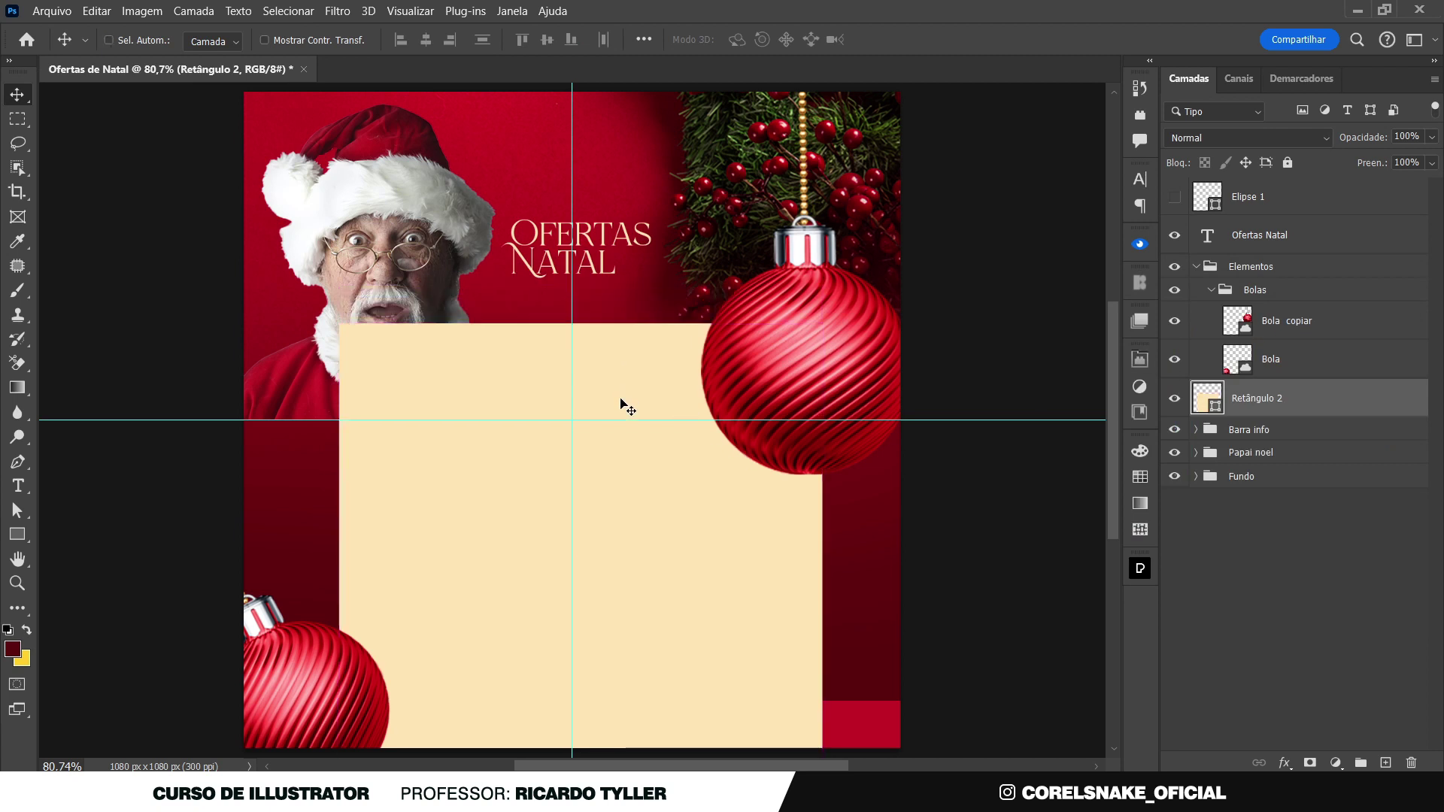
pyautogui.hotkey('ctrl', 't')
pyautogui.moveTo(823, 551); pyautogui.dragTo(851, 544)
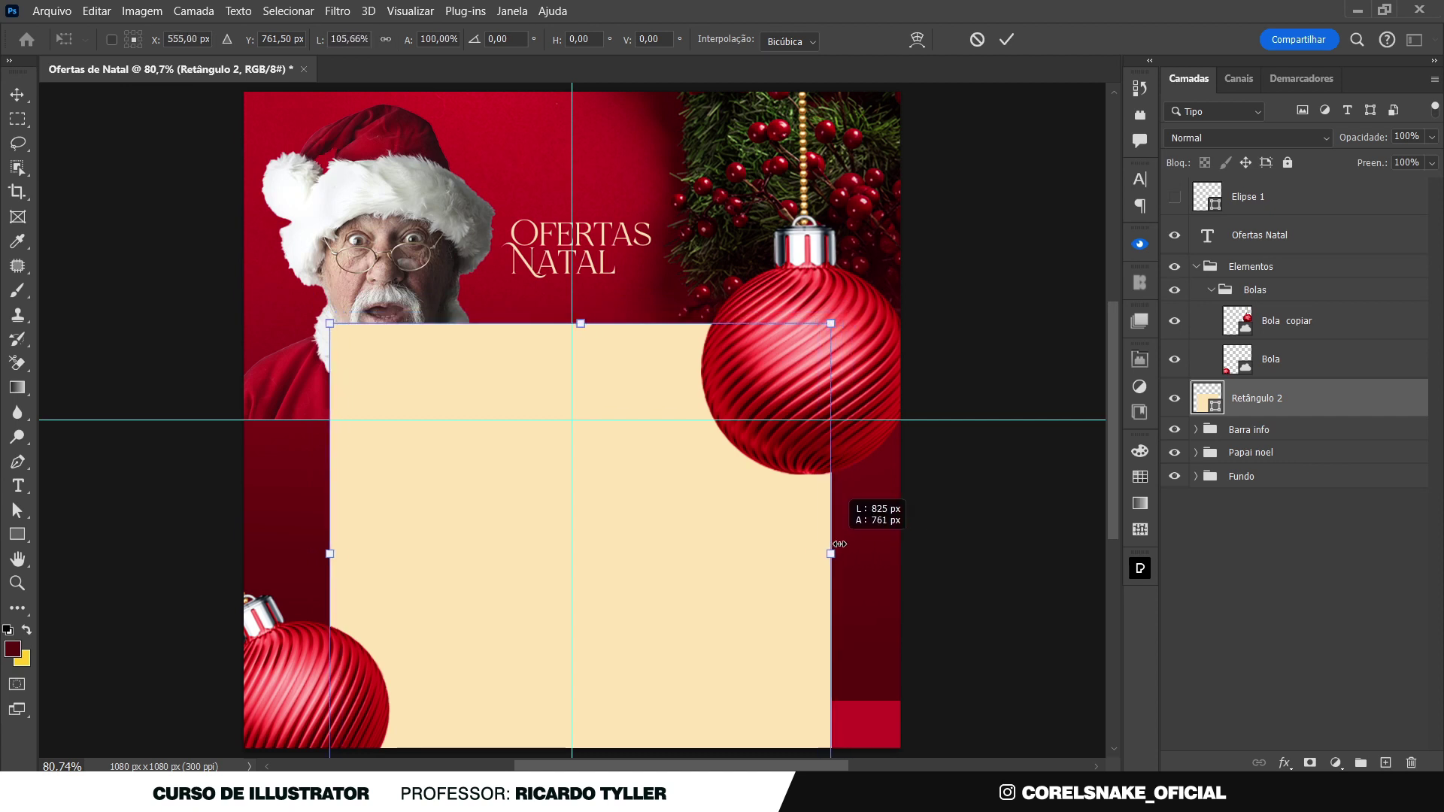
pyautogui.moveTo(851, 543); pyautogui.dragTo(843, 543)
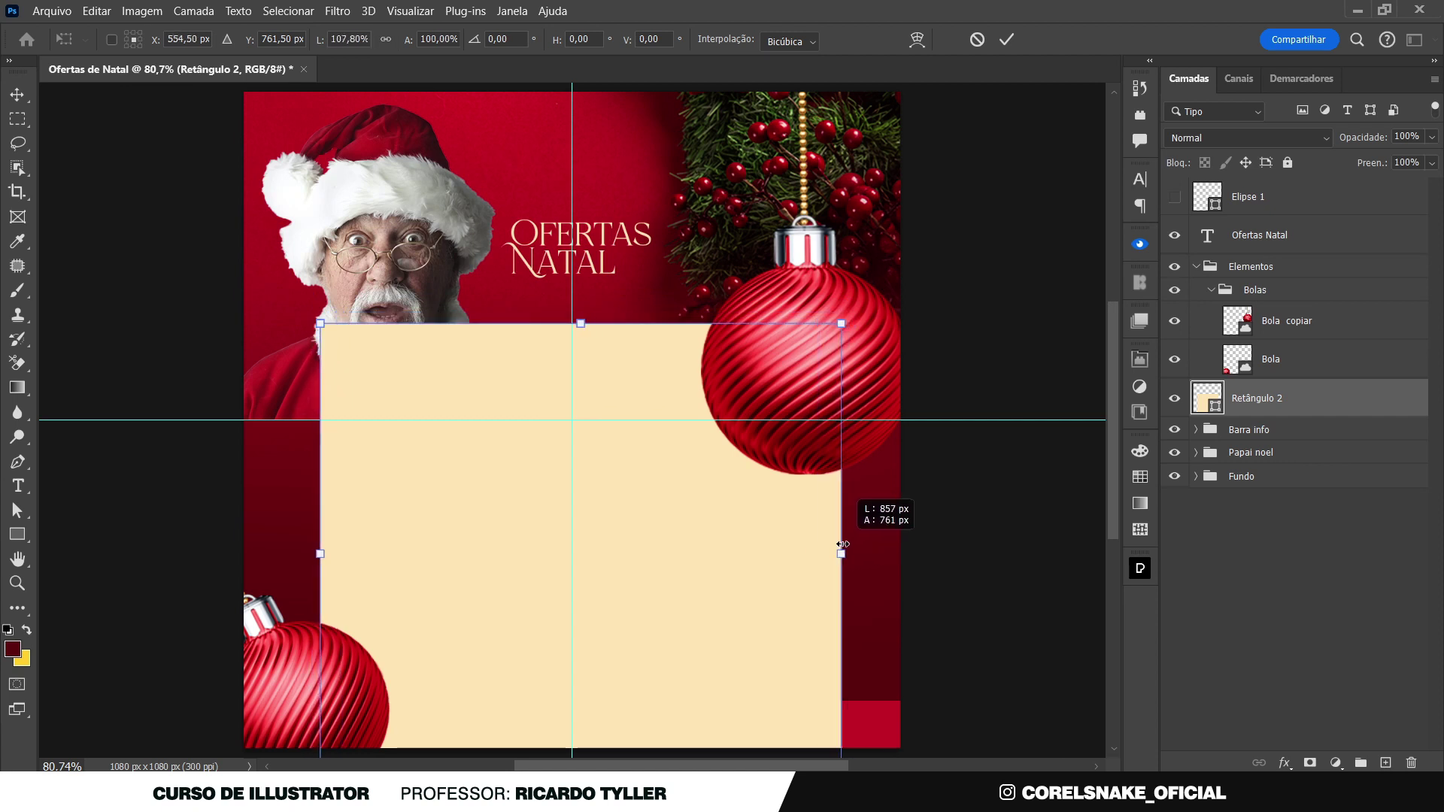
pyautogui.press('Return')
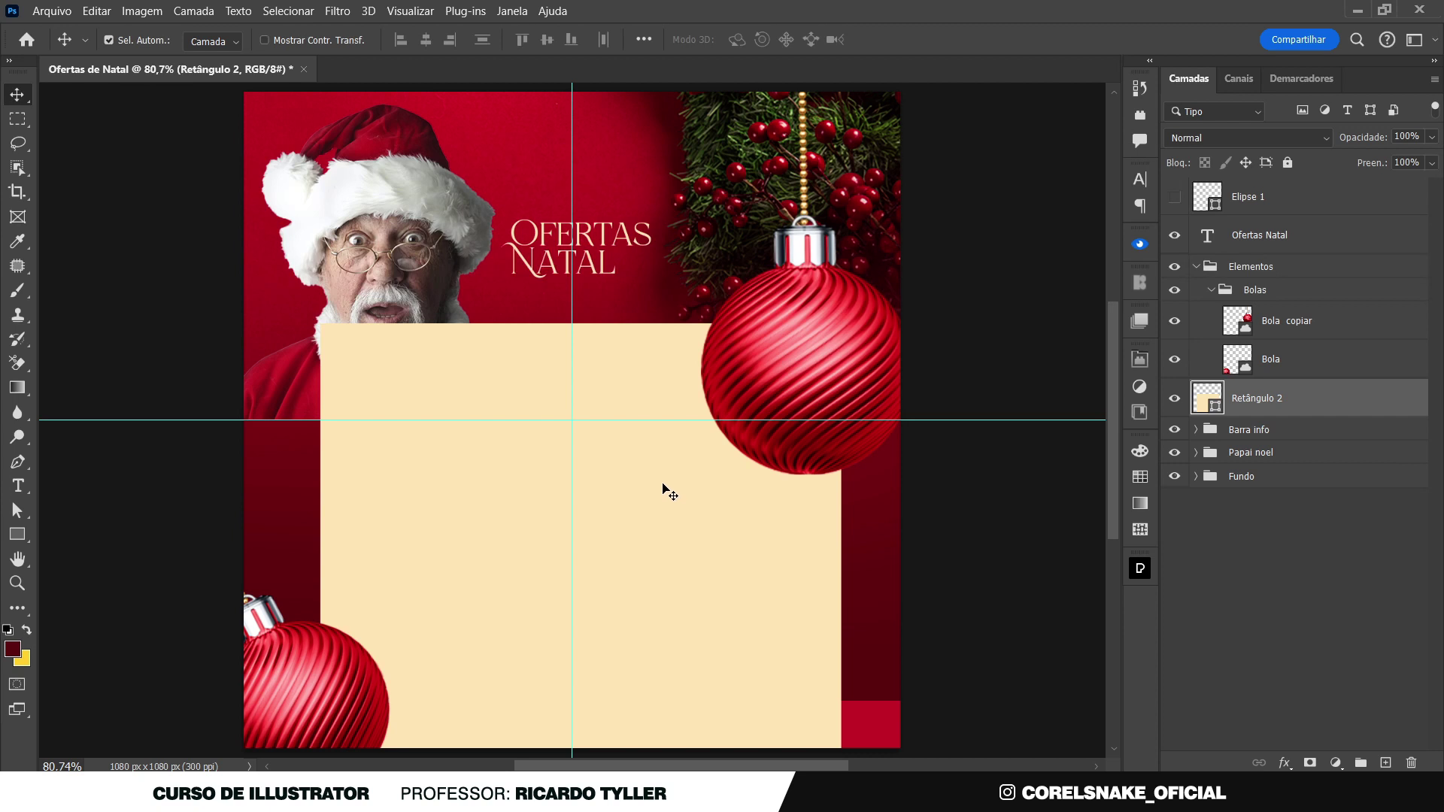
pyautogui.moveTo(668, 490); pyautogui.dragTo(649, 535)
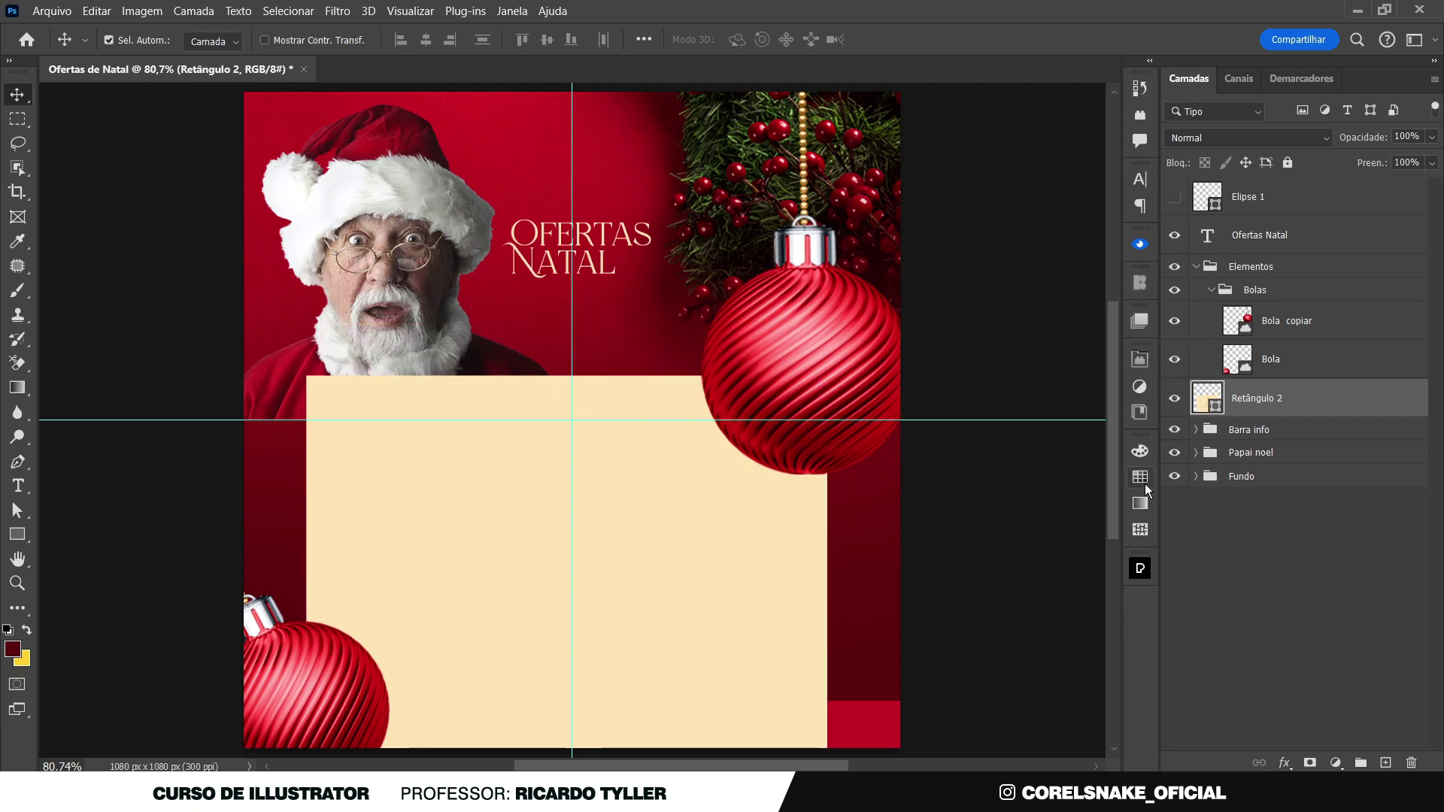
# Restack the layers so Retângulo 2 sits above the Papai noel group and below Fundo
pyautogui.click(1196, 476)
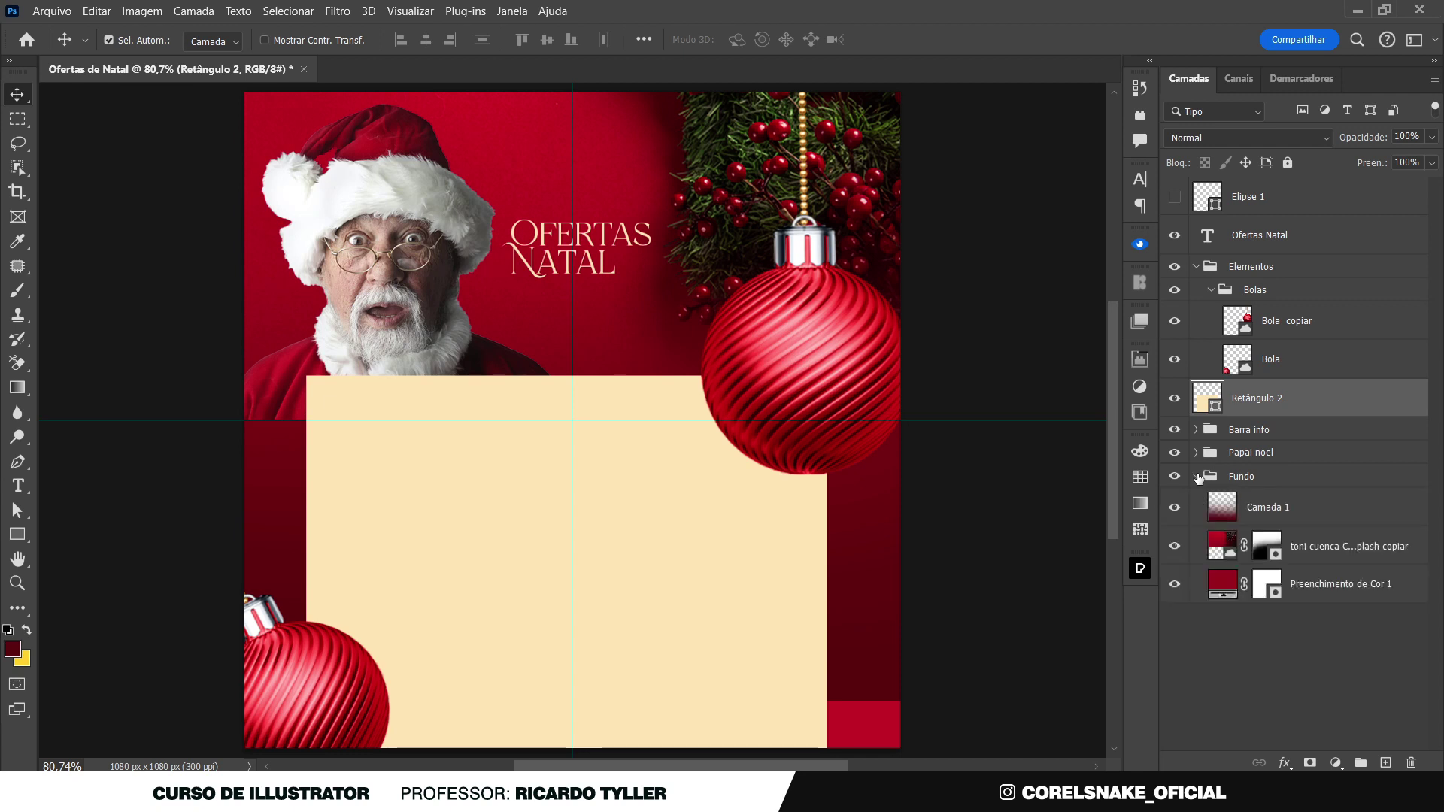
pyautogui.click(1197, 476)
pyautogui.click(1196, 476)
pyautogui.moveTo(1213, 402); pyautogui.dragTo(1219, 467)
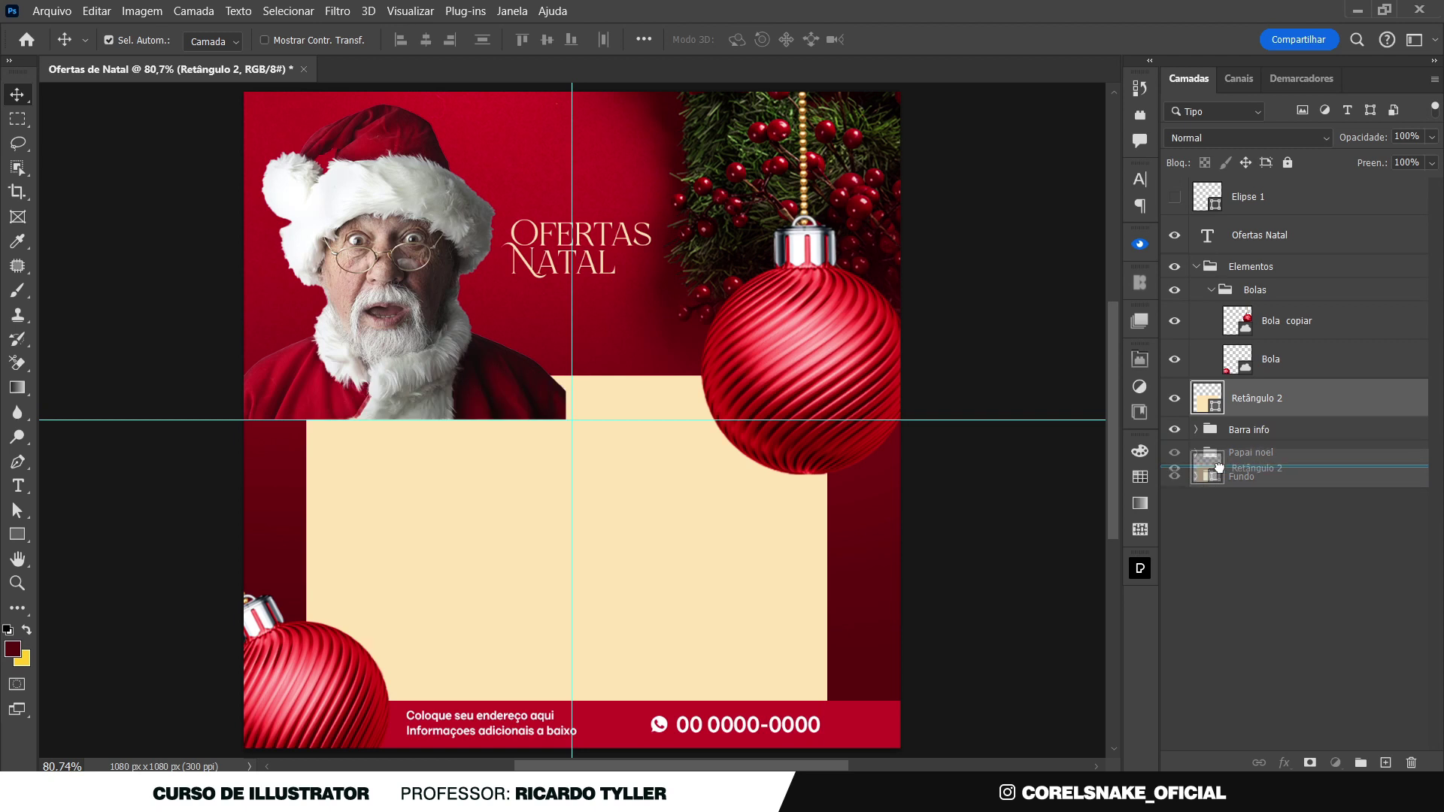
pyautogui.moveTo(1219, 467); pyautogui.dragTo(1219, 468)
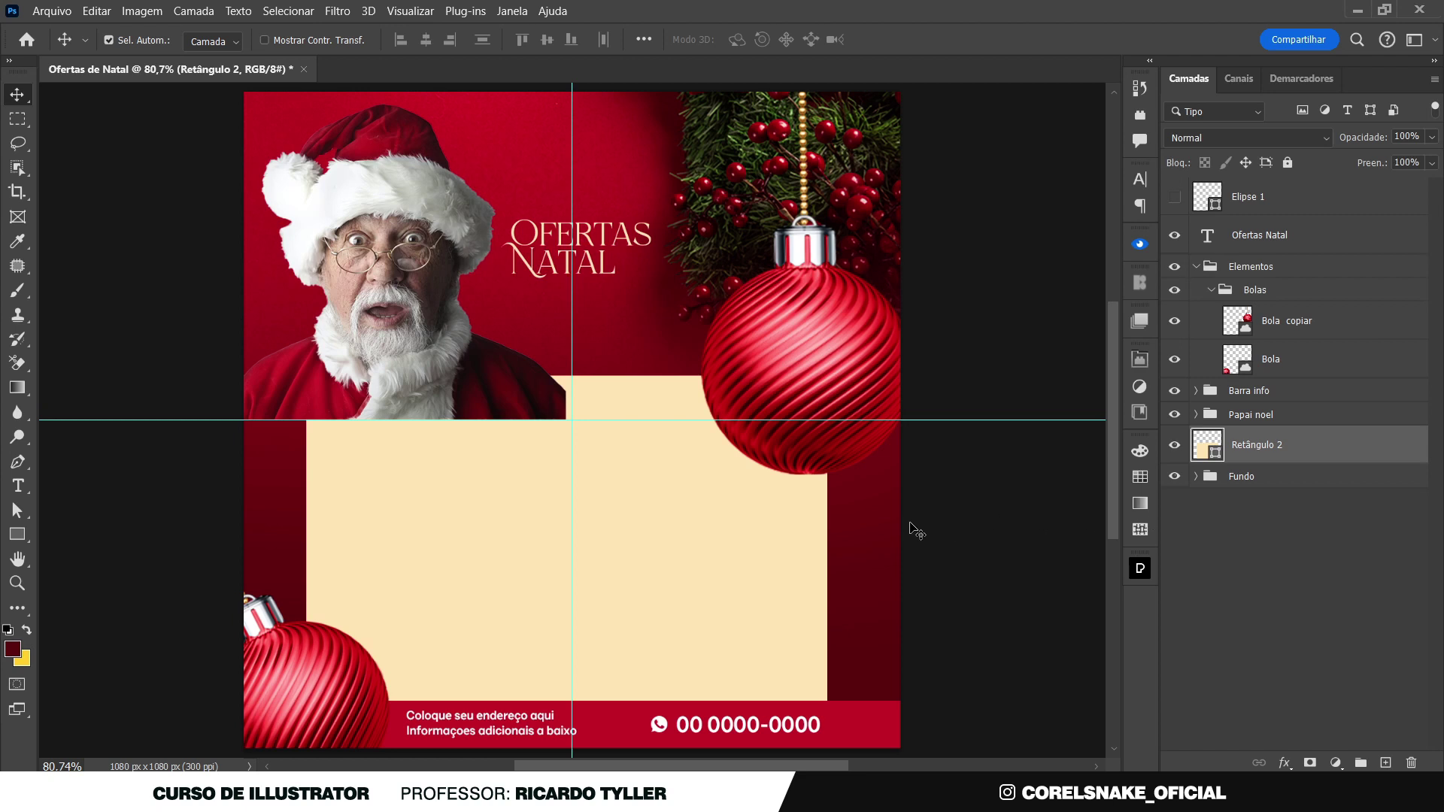
pyautogui.click(373, 316)
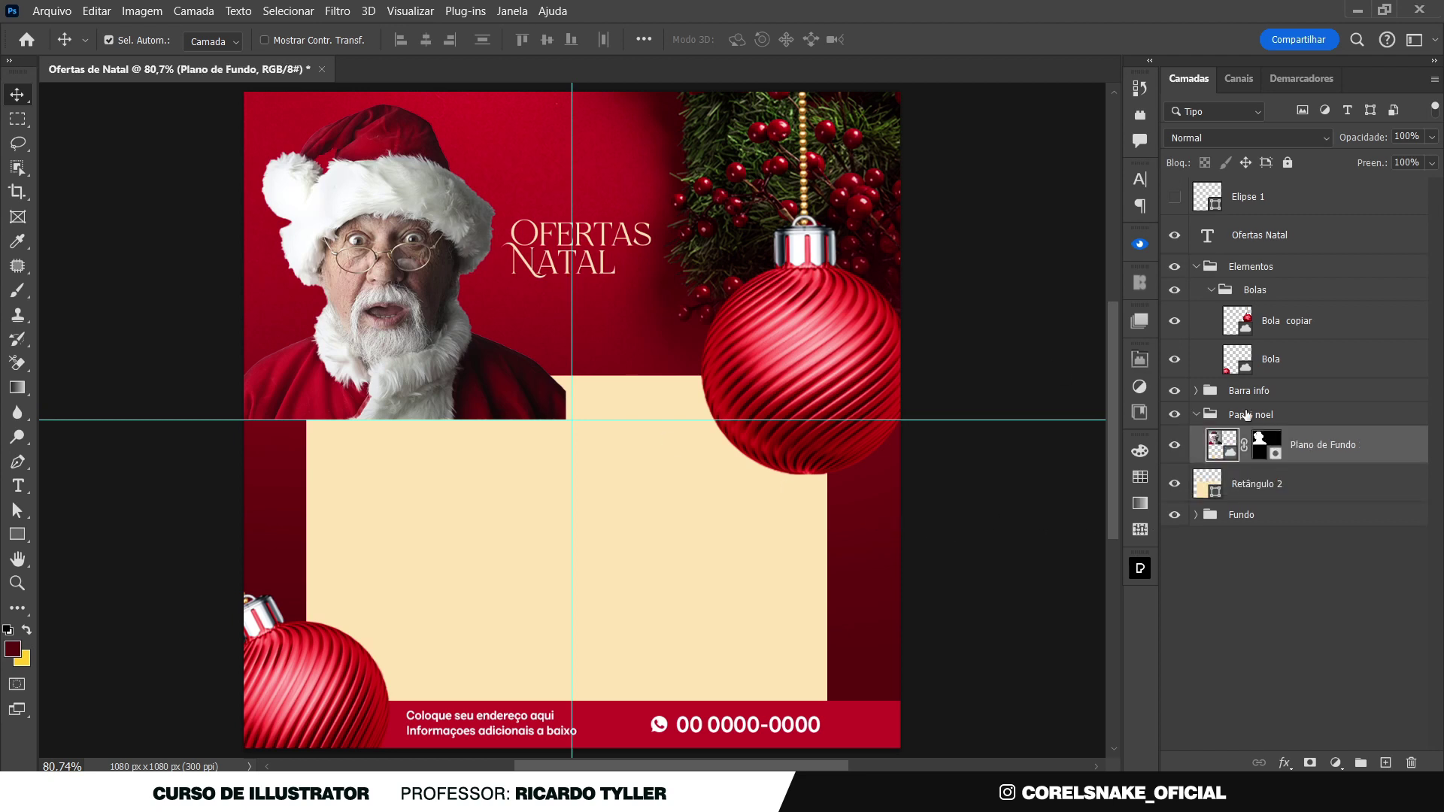
pyautogui.click(1198, 415)
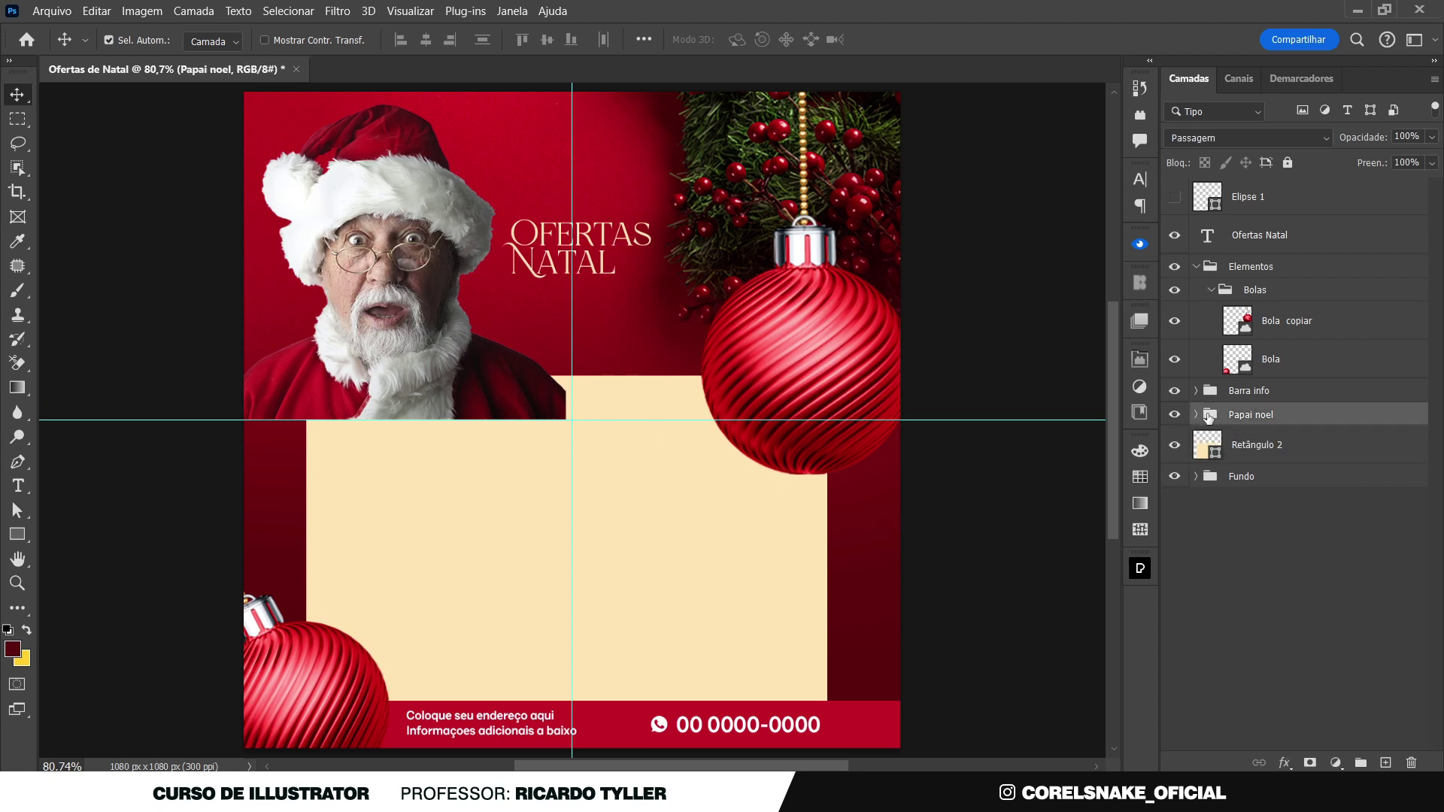
pyautogui.moveTo(1209, 418); pyautogui.dragTo(1219, 460)
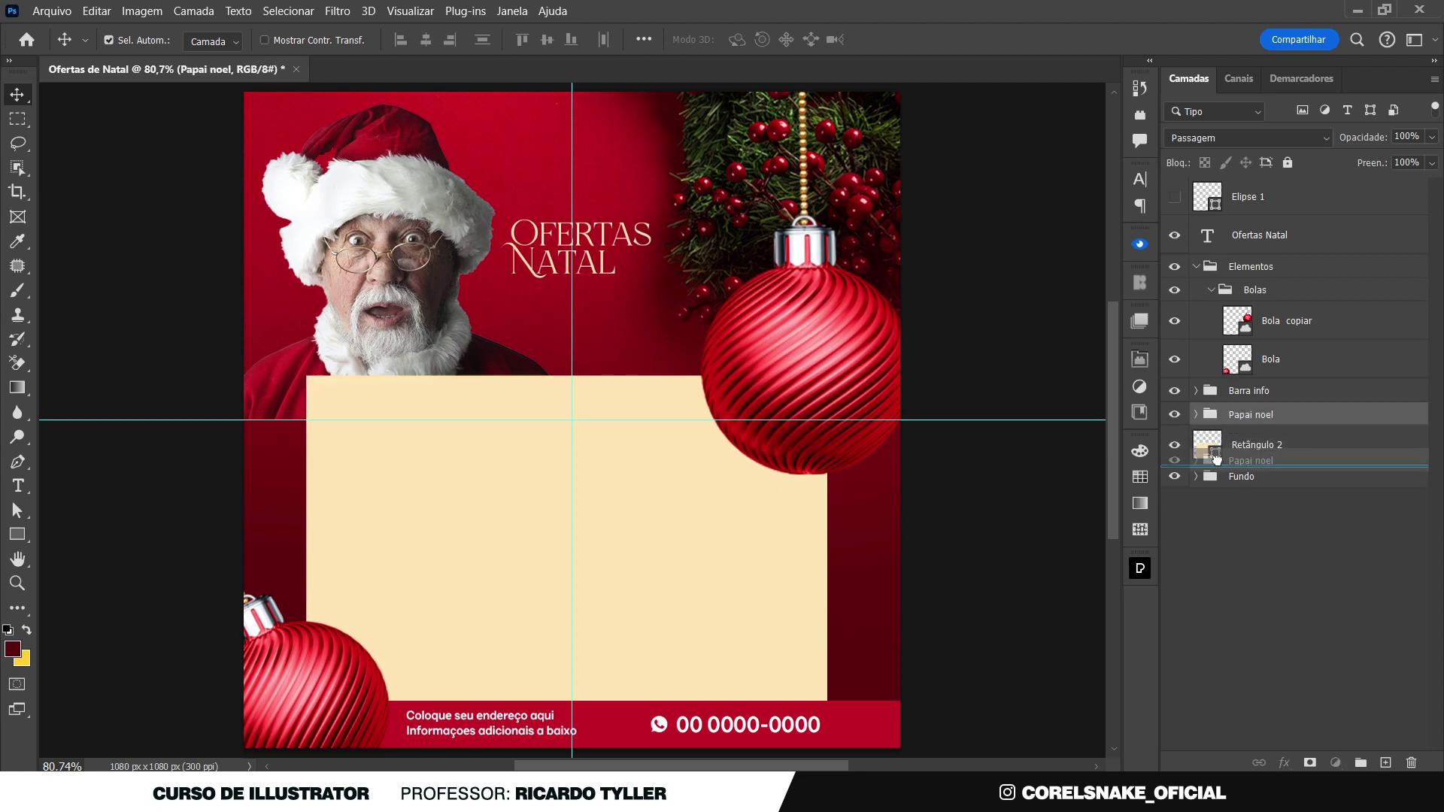
# Move Bola copiar out of Bolas to below Retângulo 2 and nudge the ornament up-left
pyautogui.click(840, 352)
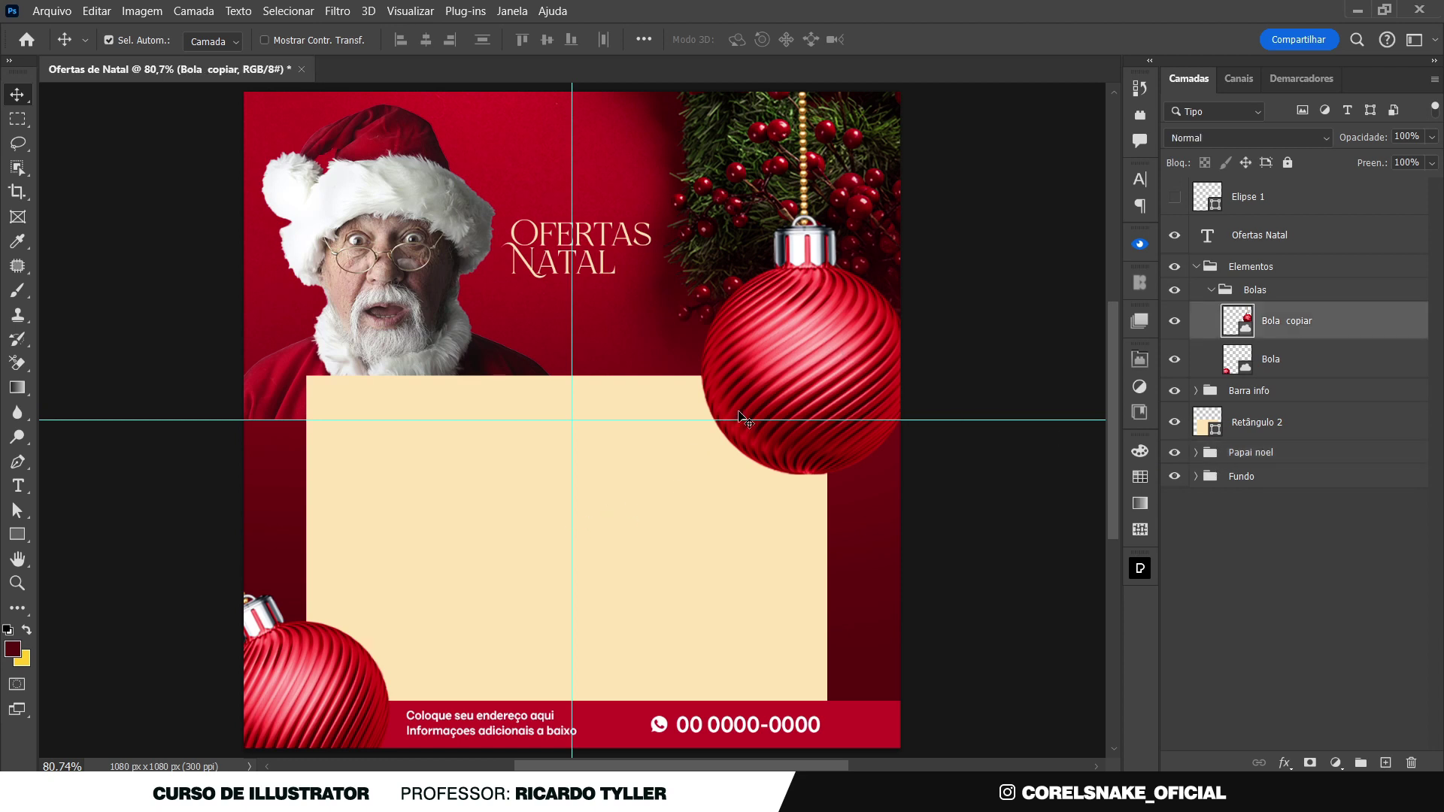
pyautogui.click(1209, 292)
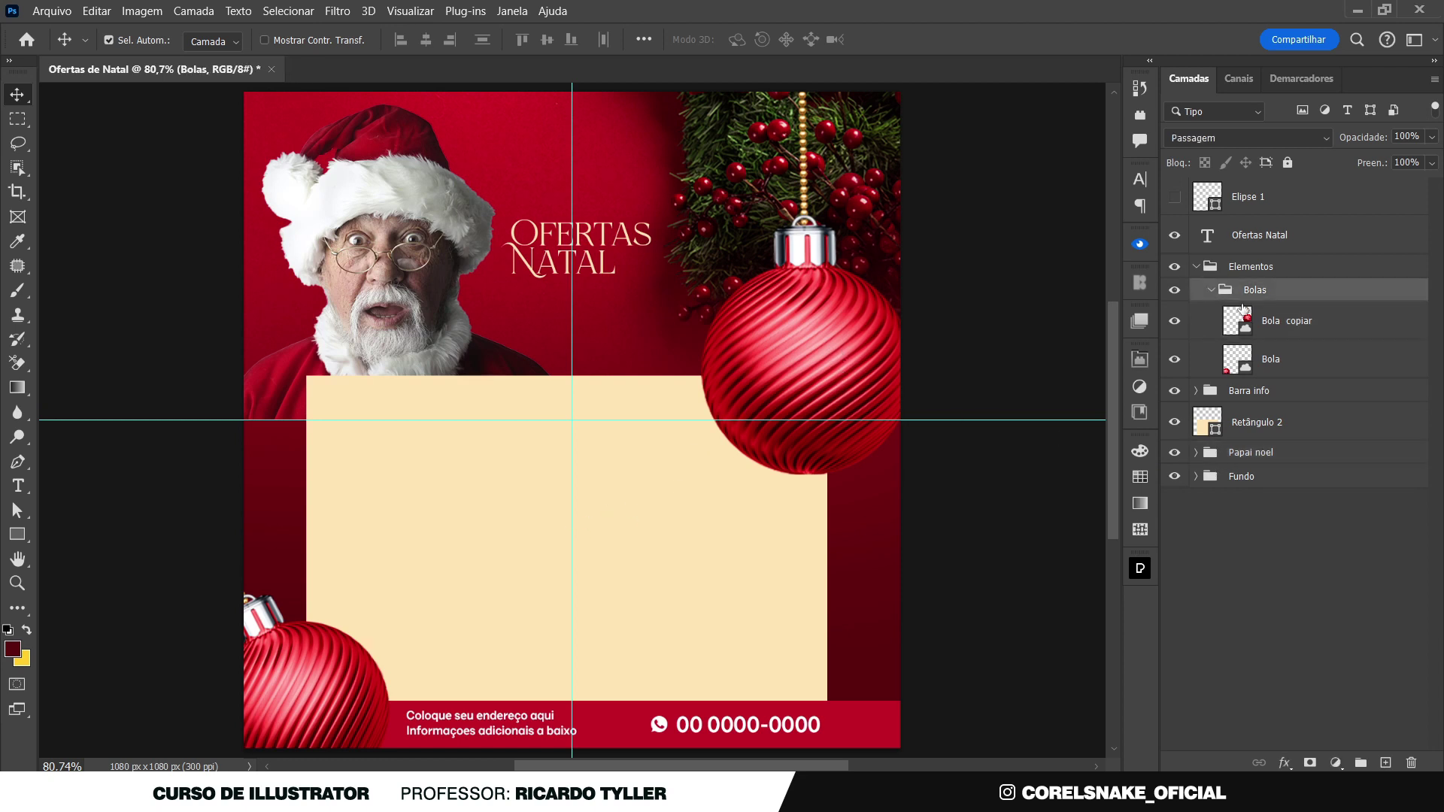
pyautogui.moveTo(1279, 321); pyautogui.dragTo(1268, 449)
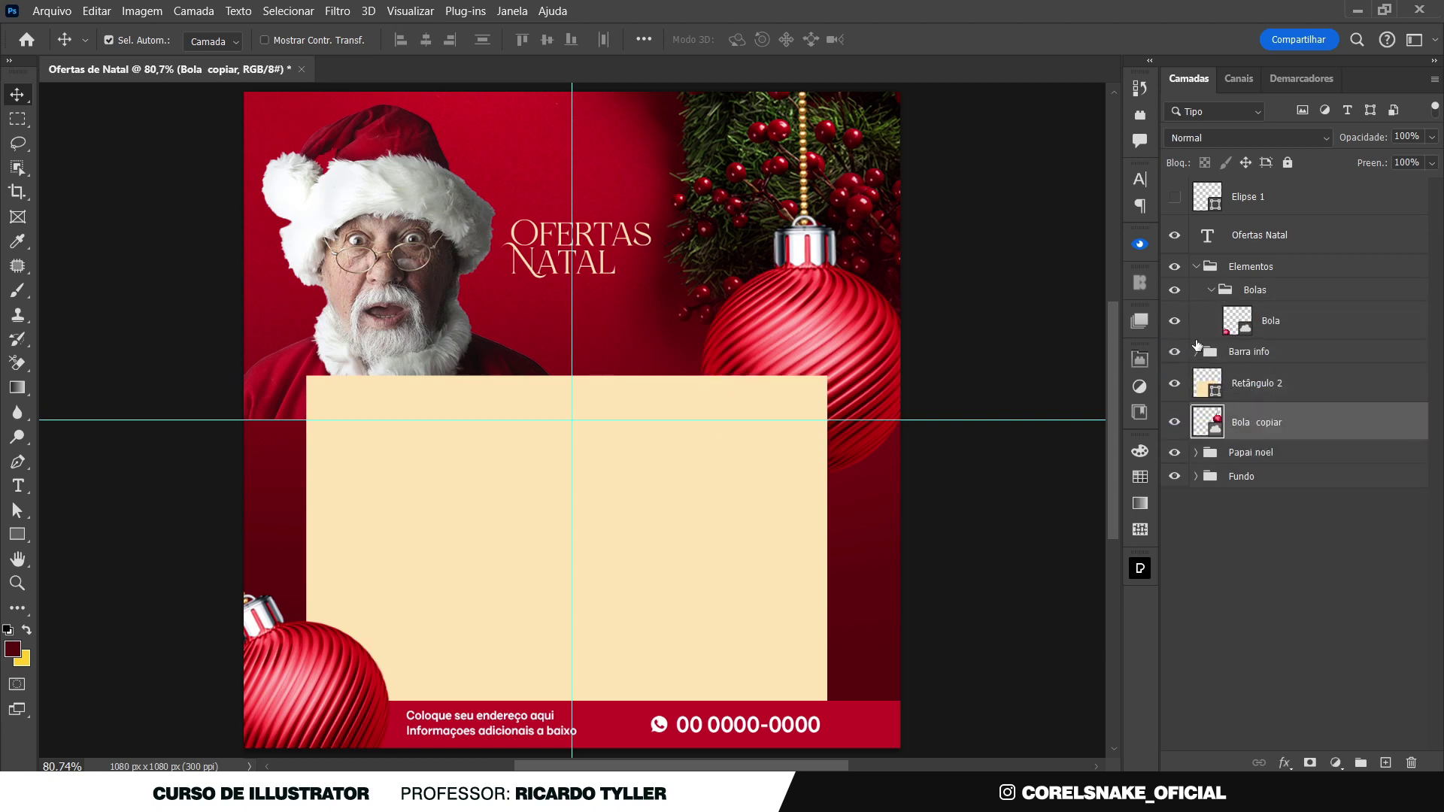
pyautogui.click(1204, 267)
pyautogui.click(1333, 504)
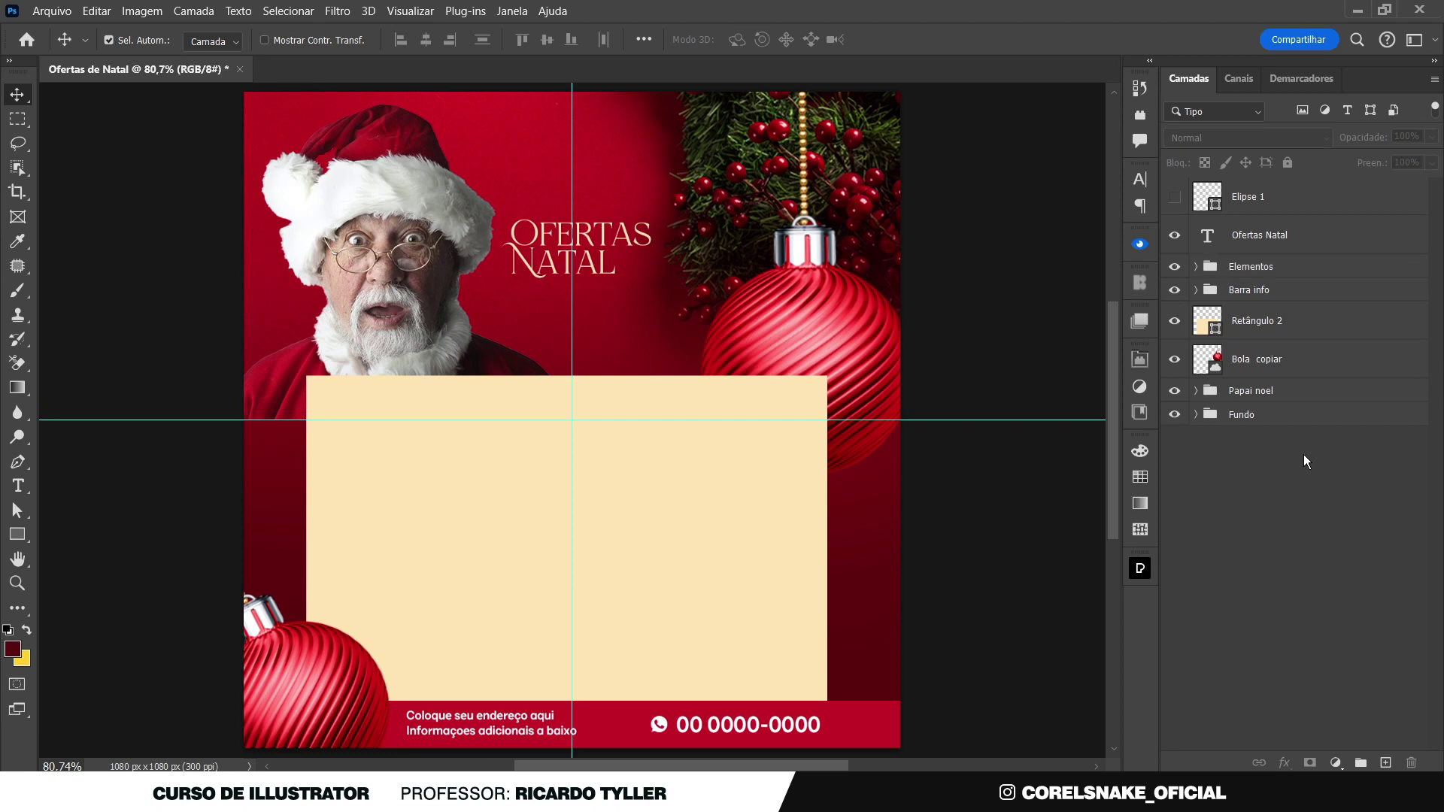
pyautogui.moveTo(818, 333); pyautogui.dragTo(805, 318)
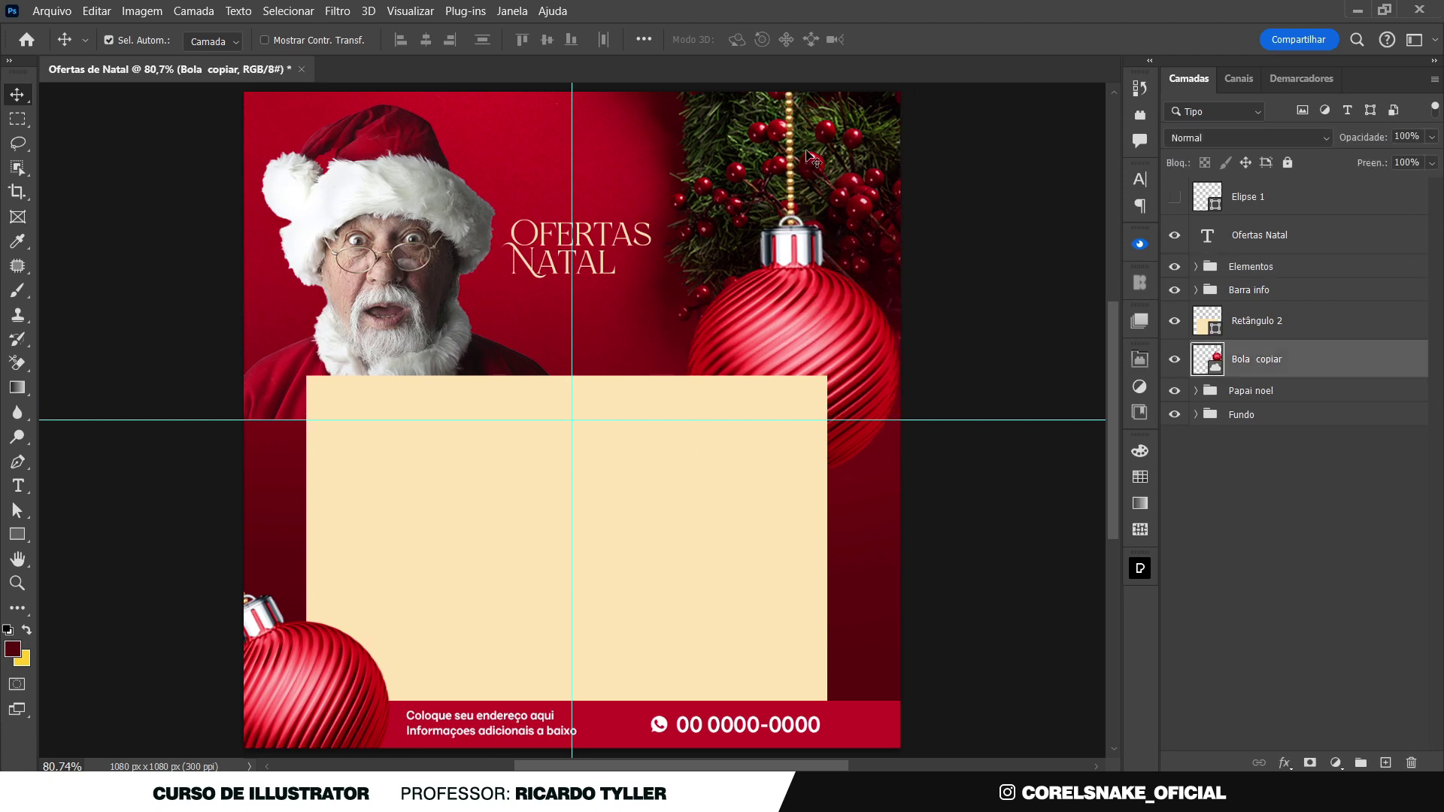
pyautogui.click(807, 160)
pyautogui.click(390, 247)
pyautogui.moveTo(391, 246); pyautogui.dragTo(391, 250)
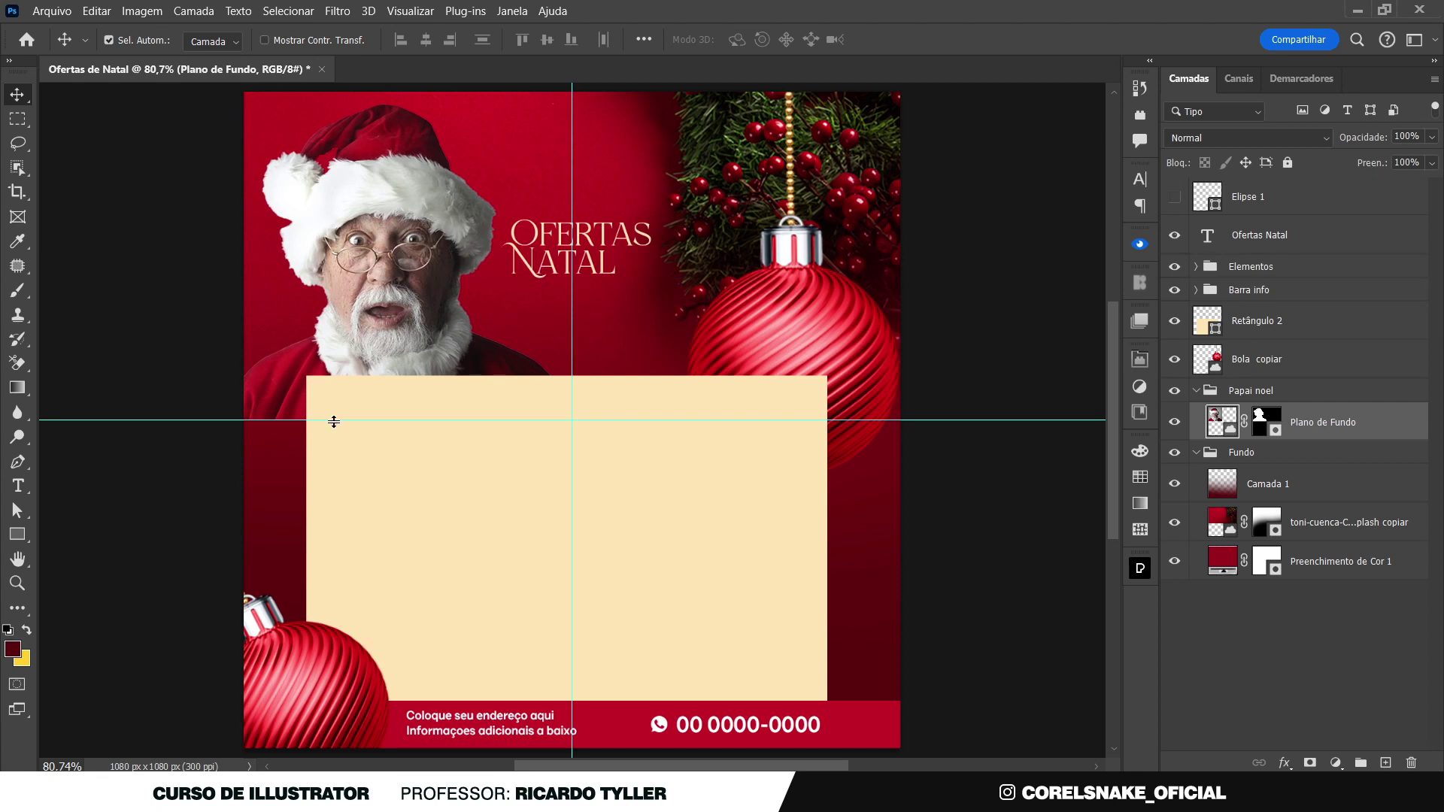
# Apply a 4 px Gaussian Blur to the Bola ornament and add an empty Camada 2 above Plano de Fundo
pyautogui.click(323, 651)
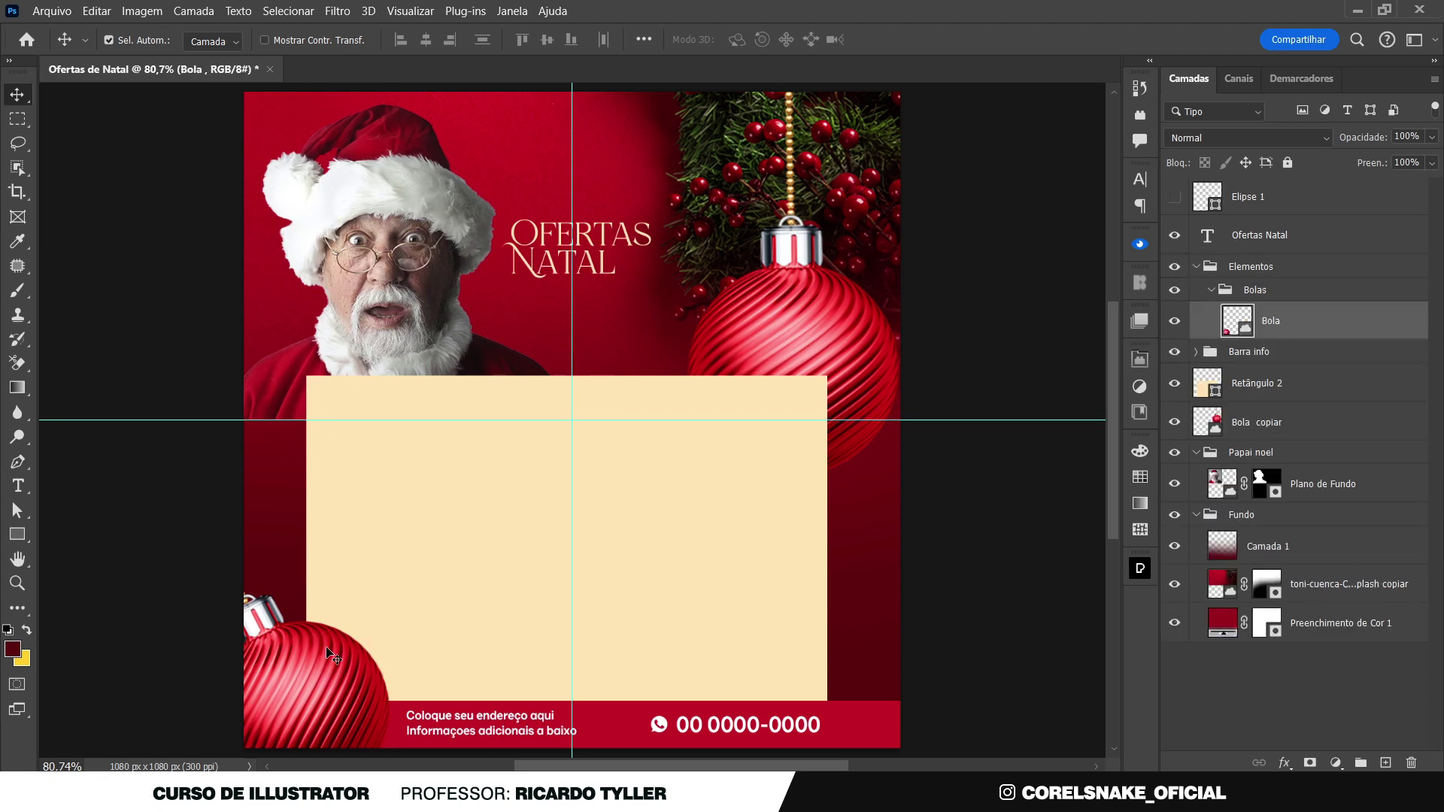
pyautogui.click(336, 12)
pyautogui.moveTo(362, 236)
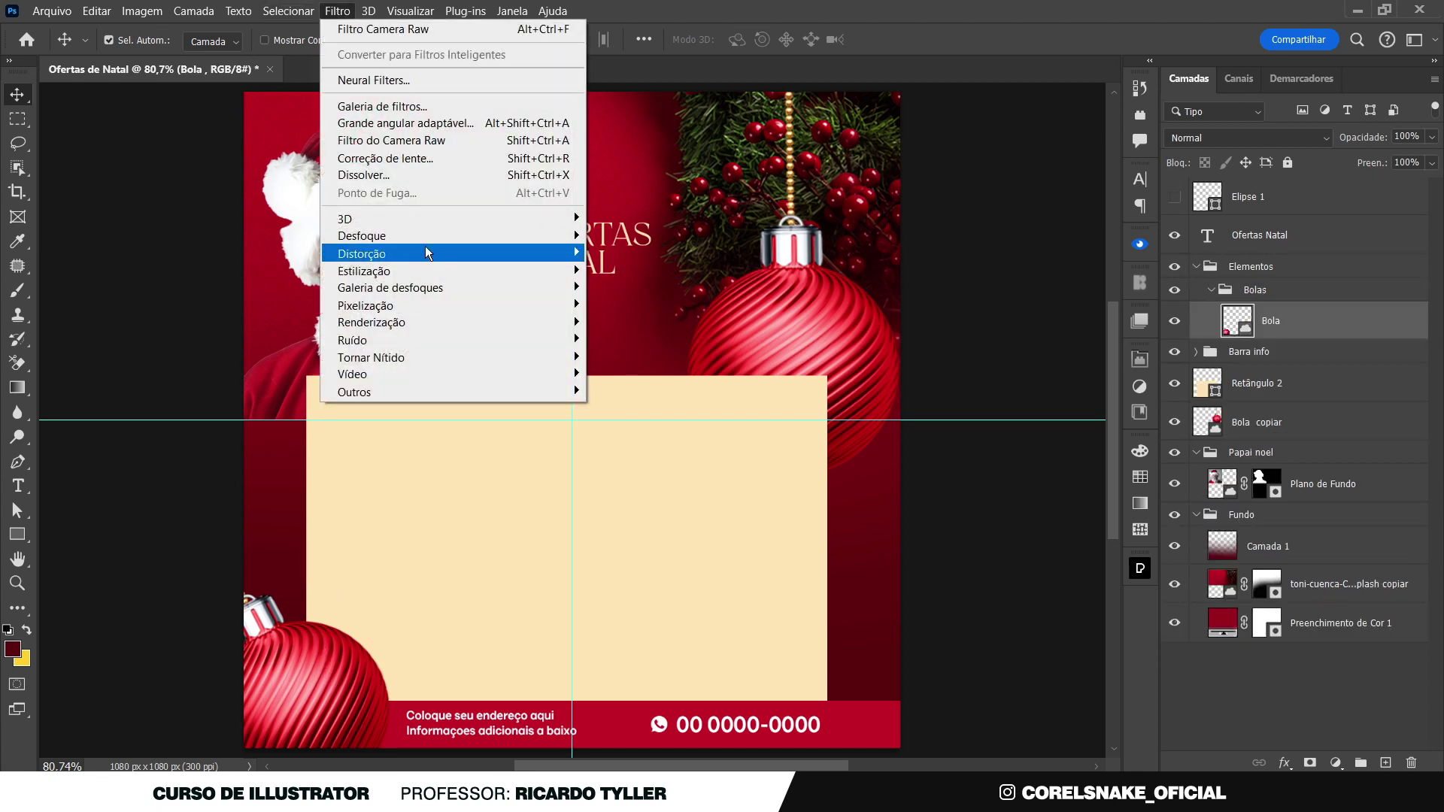
pyautogui.click(698, 340)
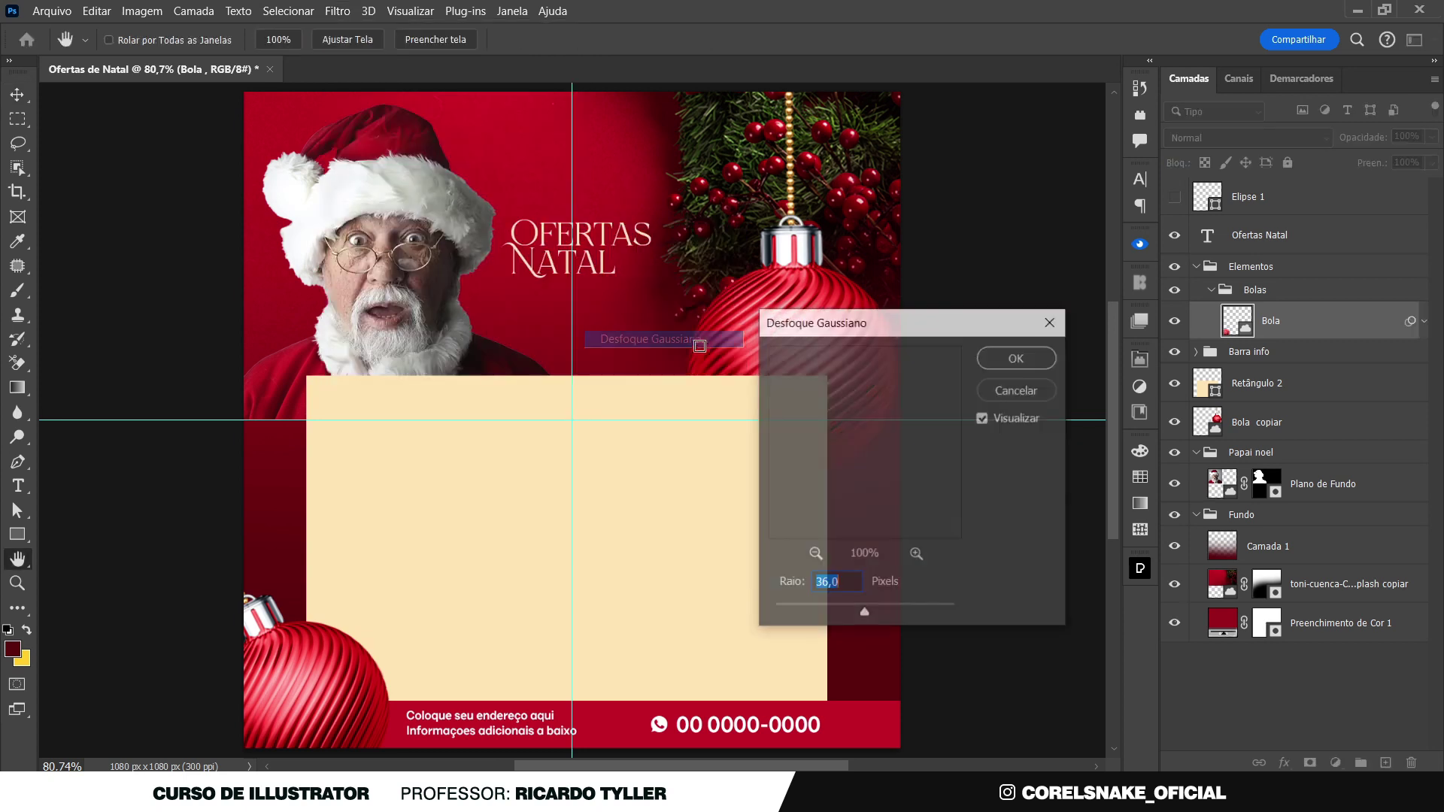
pyautogui.moveTo(851, 607); pyautogui.dragTo(822, 612)
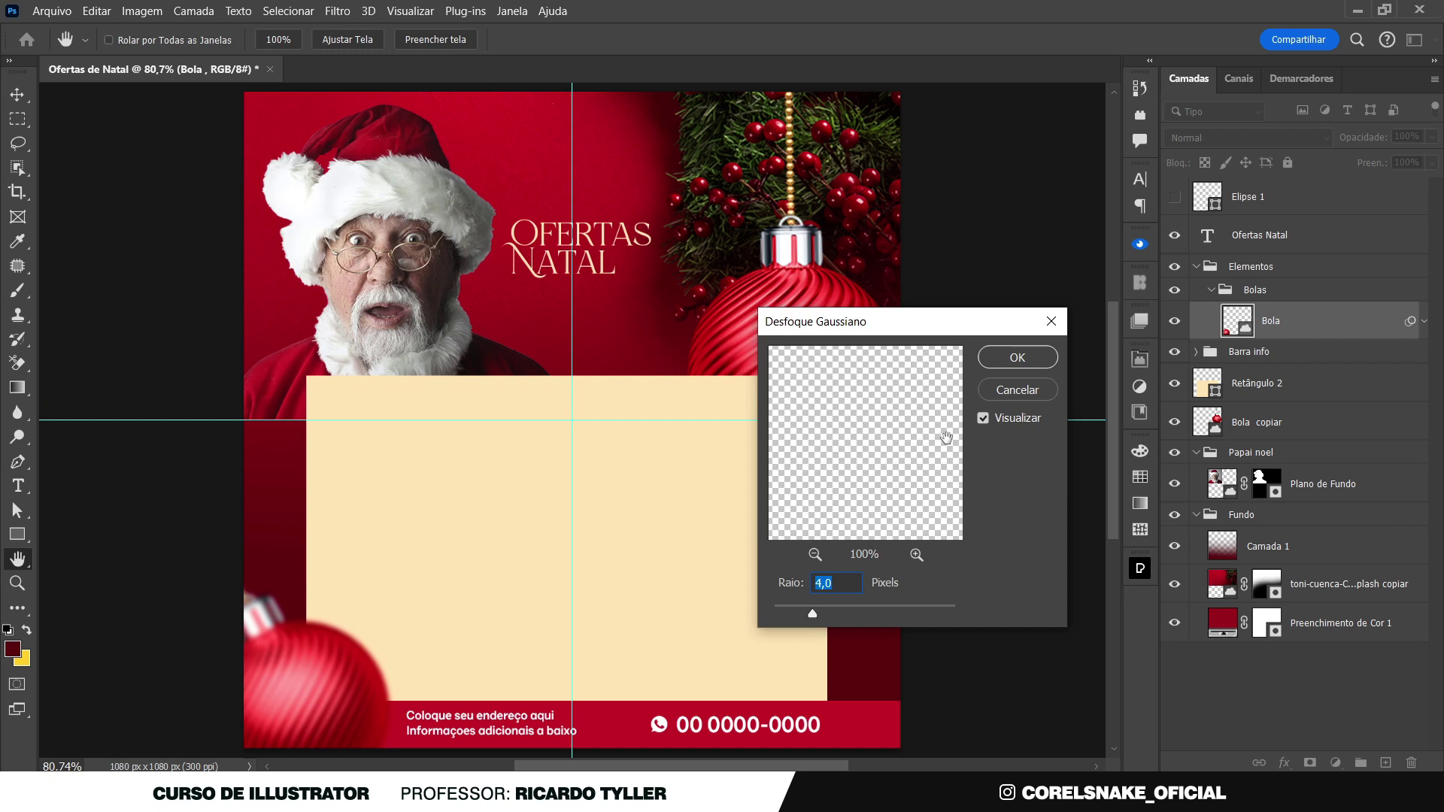
pyautogui.click(1017, 357)
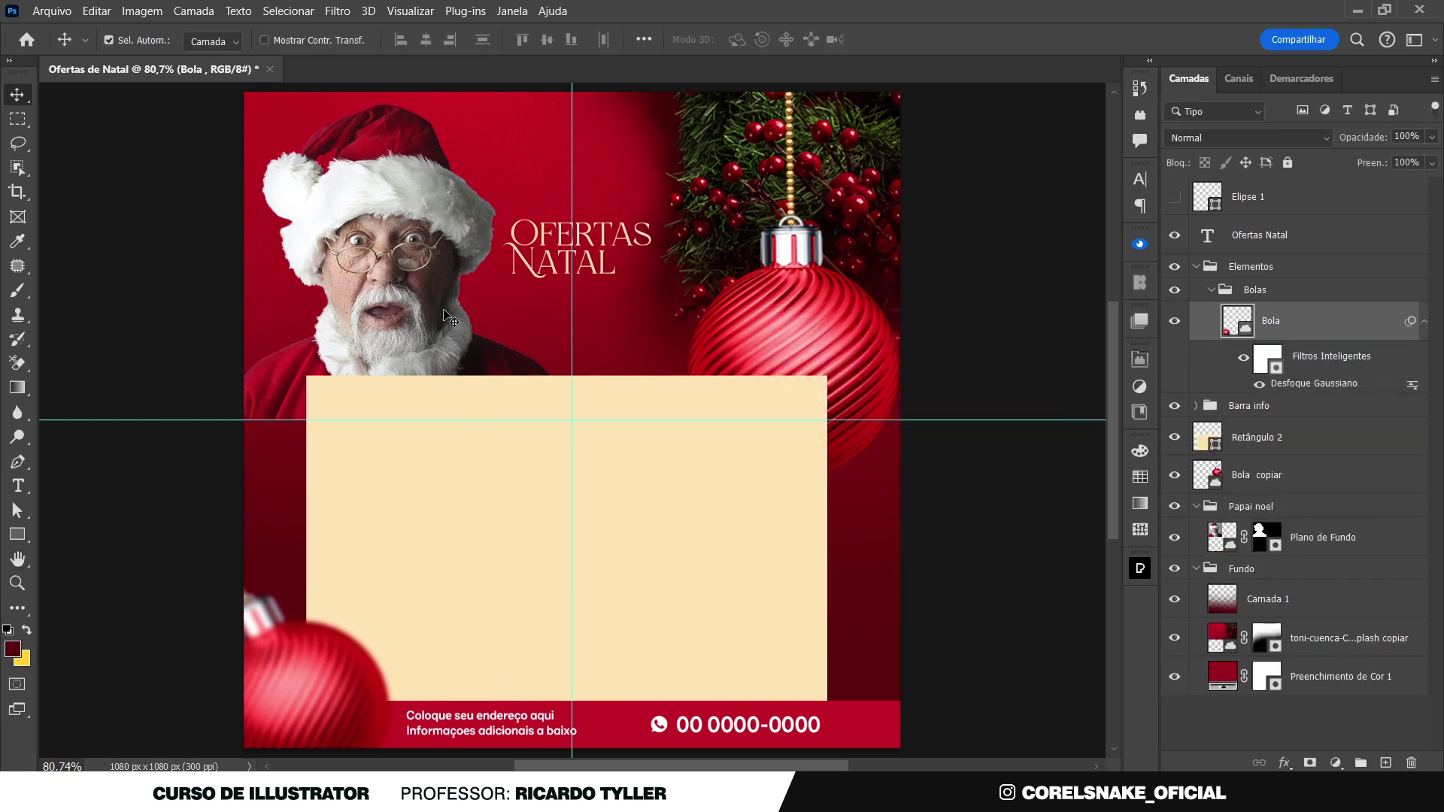
pyautogui.click(351, 346)
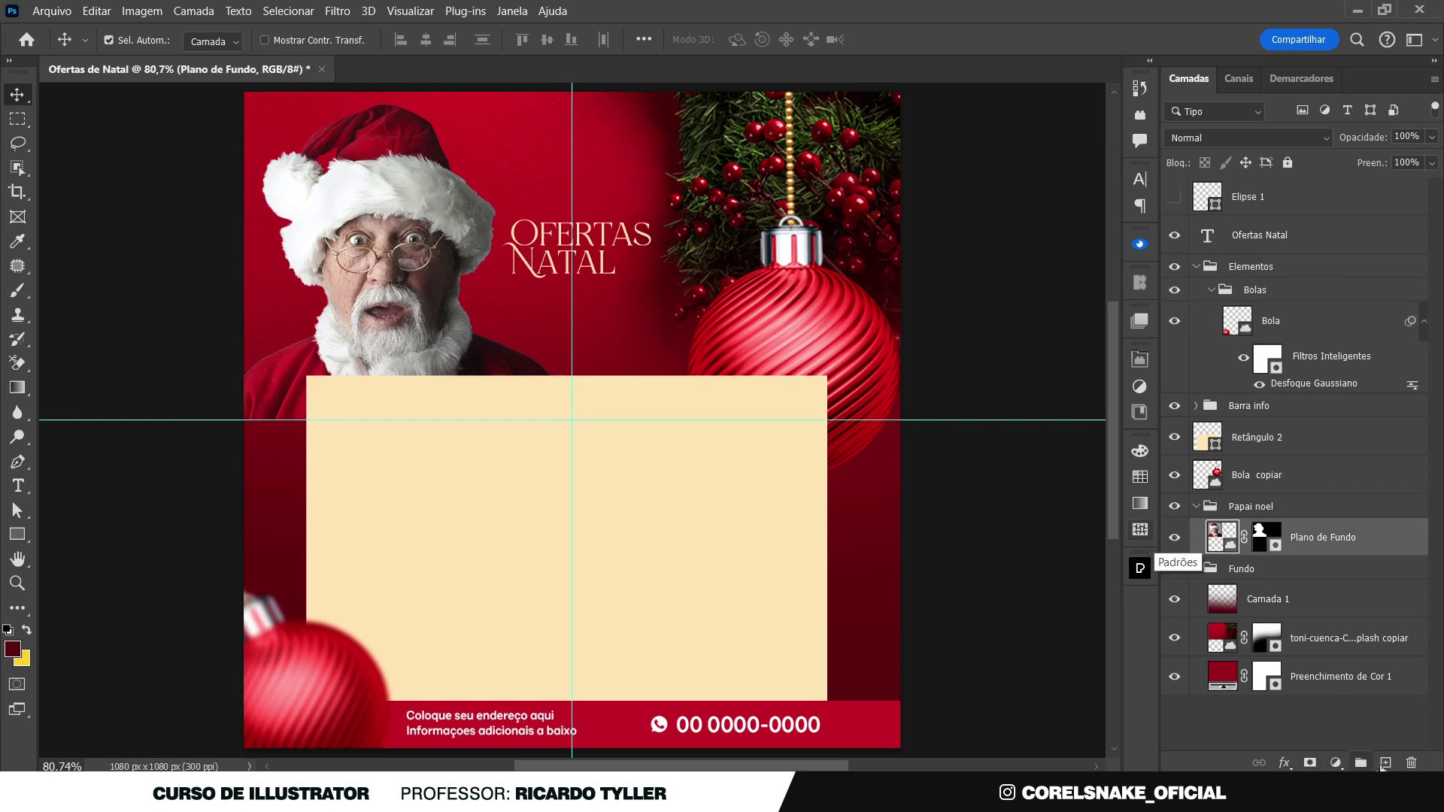
pyautogui.click(1386, 763)
# Paint dark red on Camada 2 below Santa's shoulder with a size-124 brush
pyautogui.press('b')
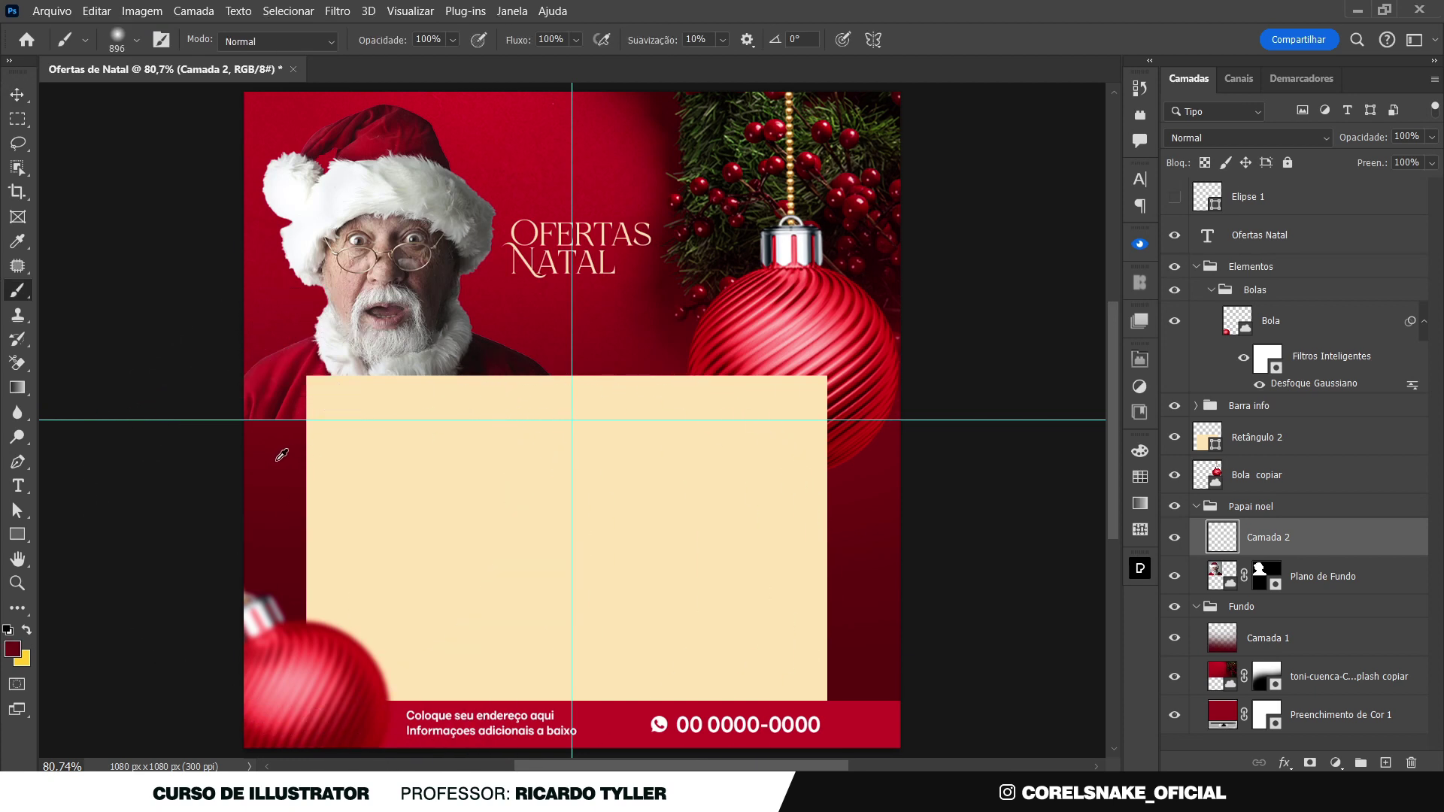
pyautogui.moveTo(242, 462); pyautogui.dragTo(216, 421)
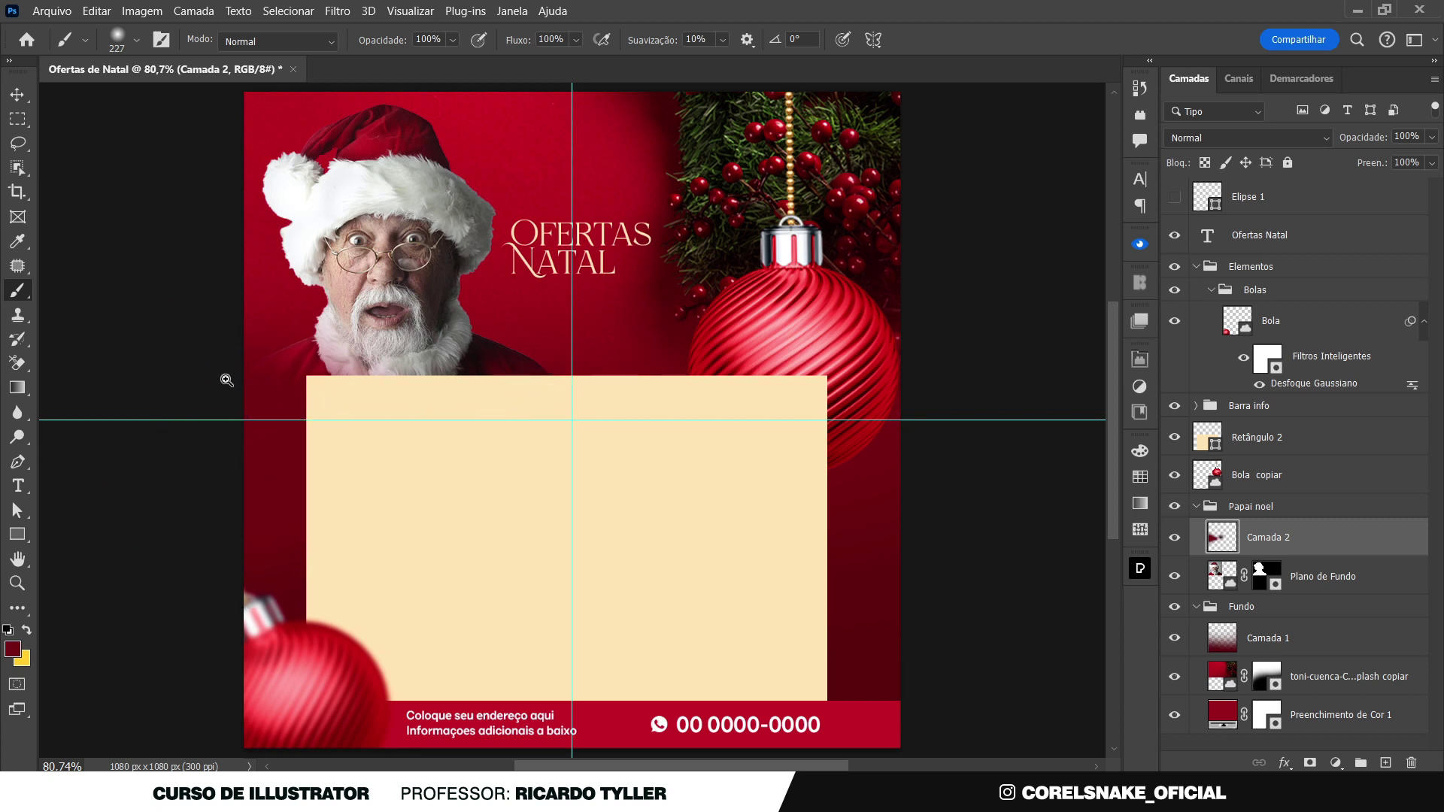
pyautogui.moveTo(227, 380); pyautogui.dragTo(316, 394)
pyautogui.moveTo(342, 474); pyautogui.dragTo(256, 477)
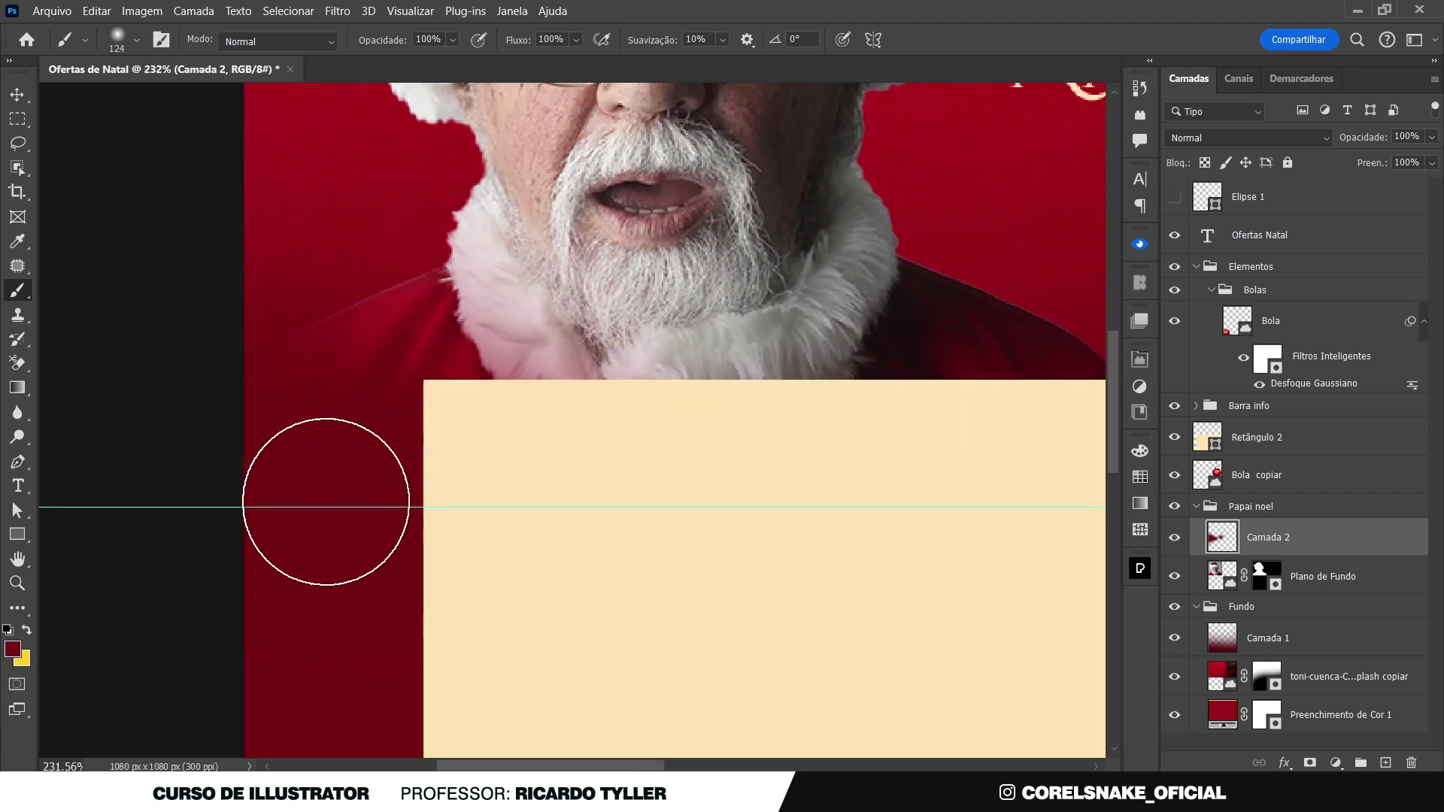
pyautogui.scroll(-2, 313, 451)
pyautogui.hotkey('ctrl', '0')
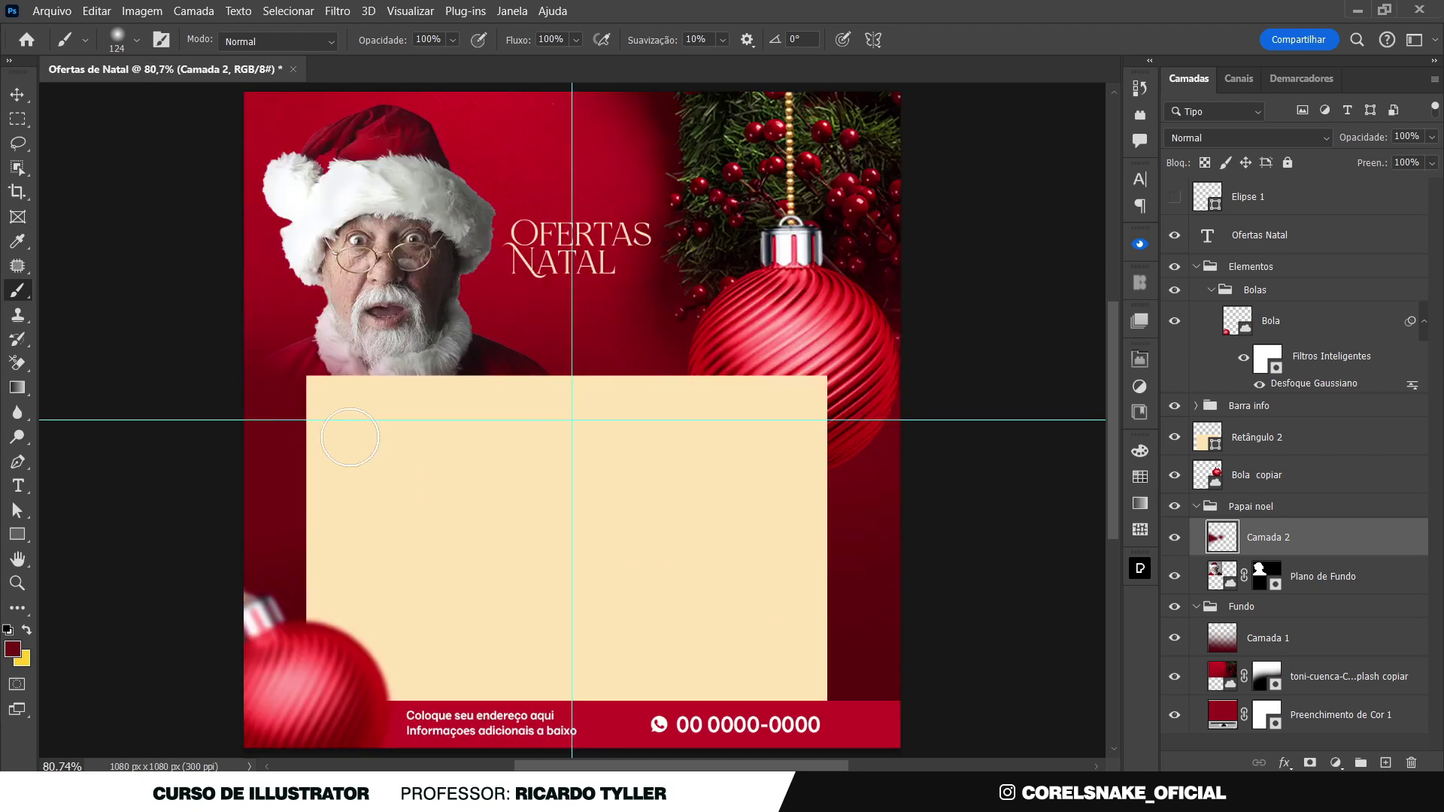
pyautogui.click(16, 95)
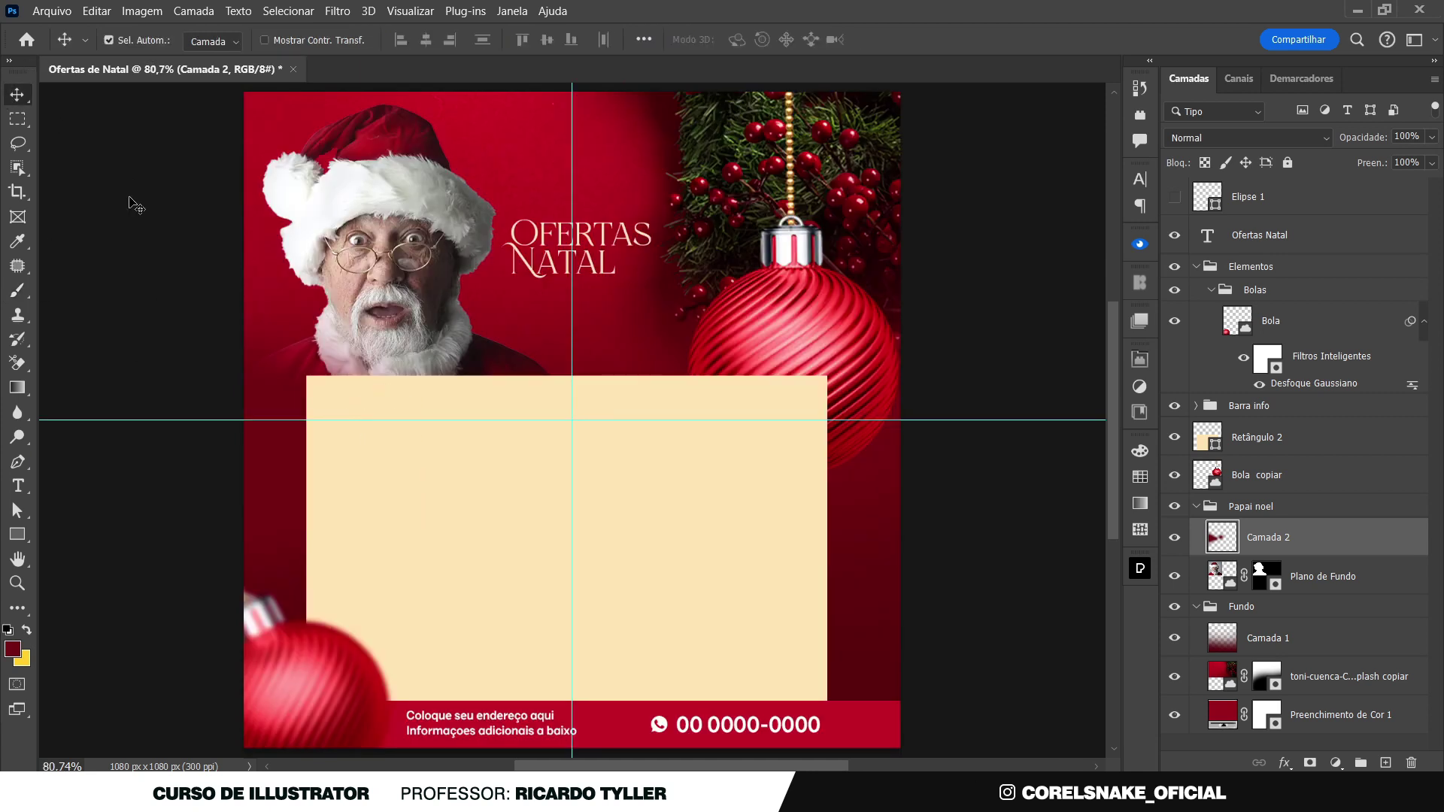
pyautogui.click(136, 205)
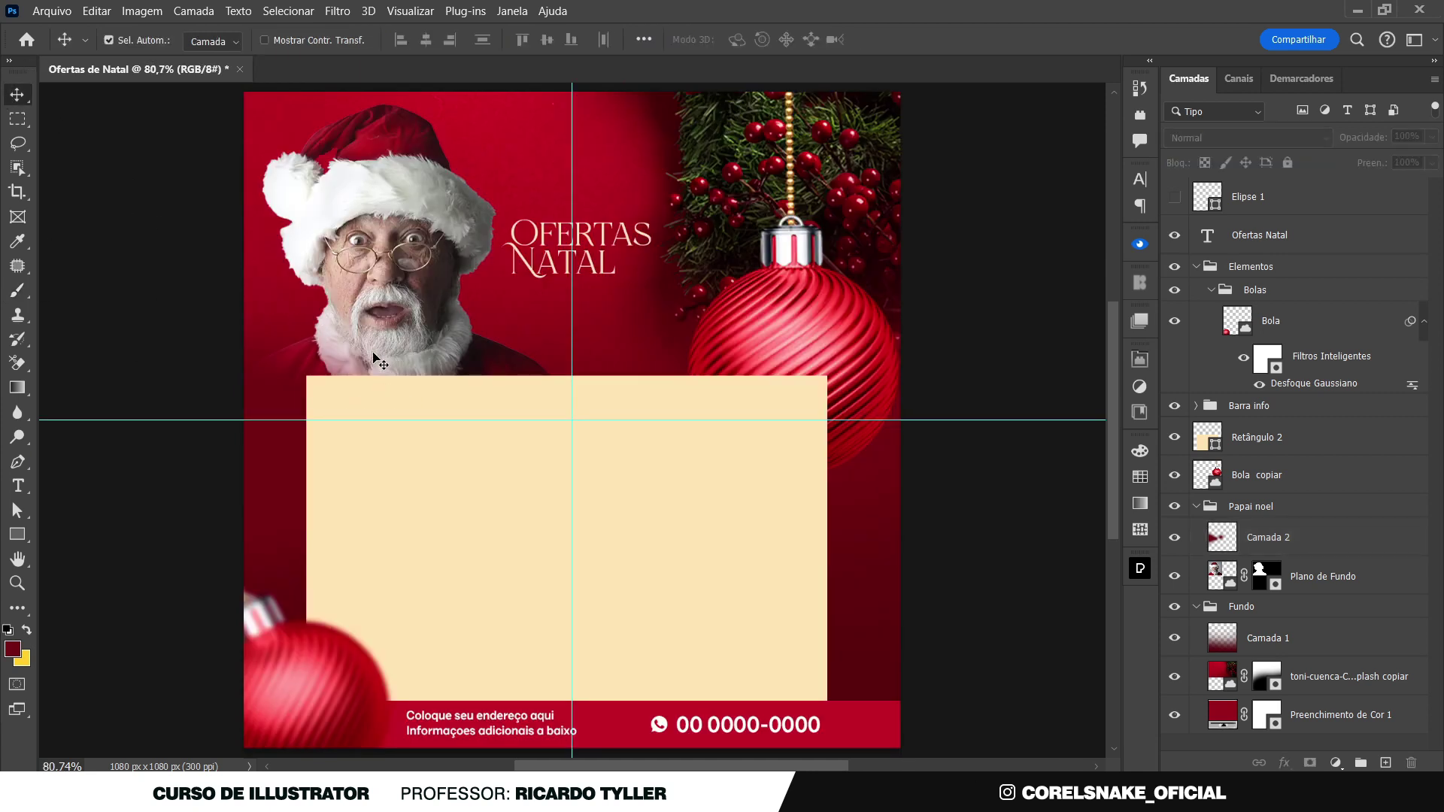
pyautogui.click(1198, 267)
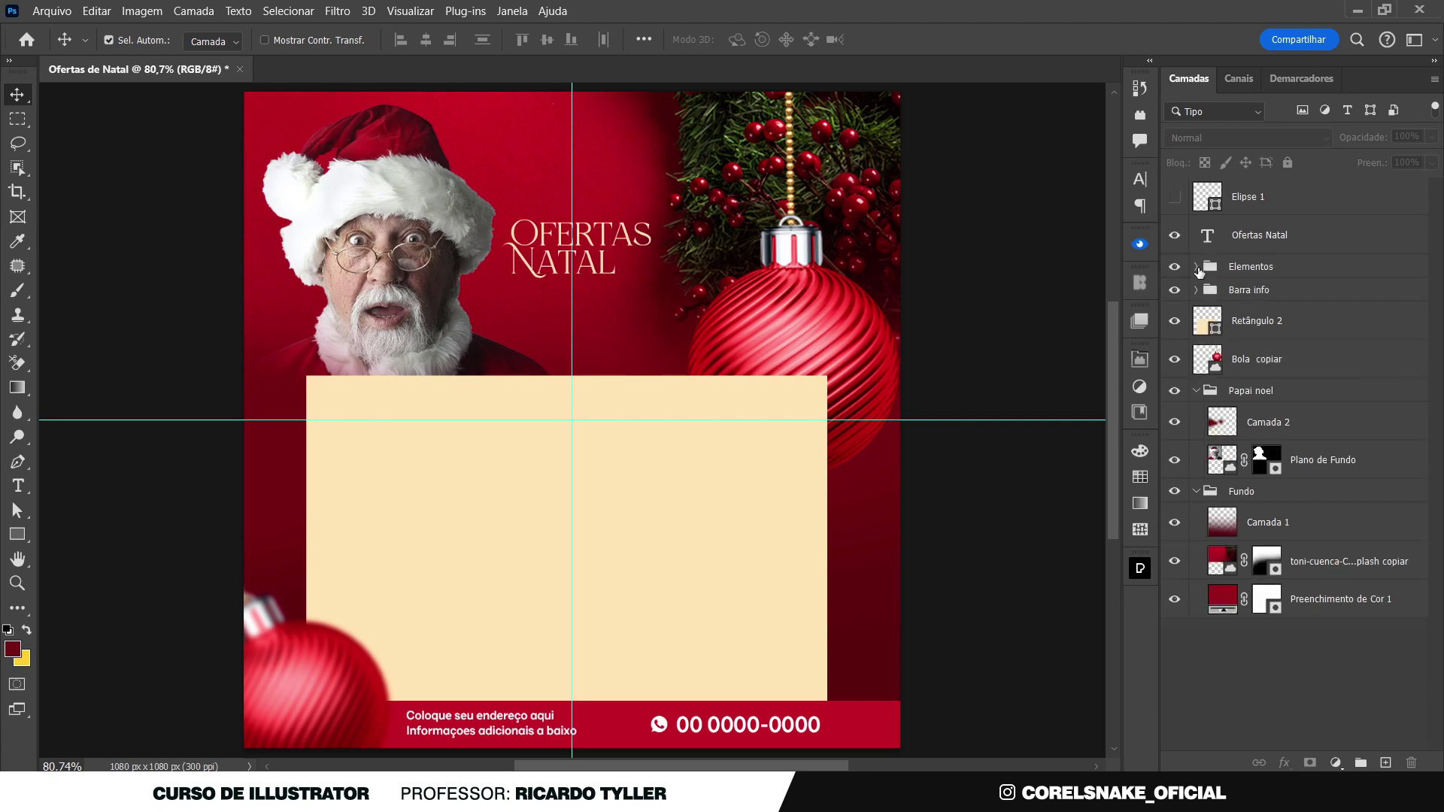
# Draw a cream 414×76 px Retângulo 3 across Santa's beard, just above Retângulo 2
pyautogui.press('ctrl')
pyautogui.keyDown('ctrl'); pyautogui.click(1196, 391); pyautogui.keyUp('ctrl')
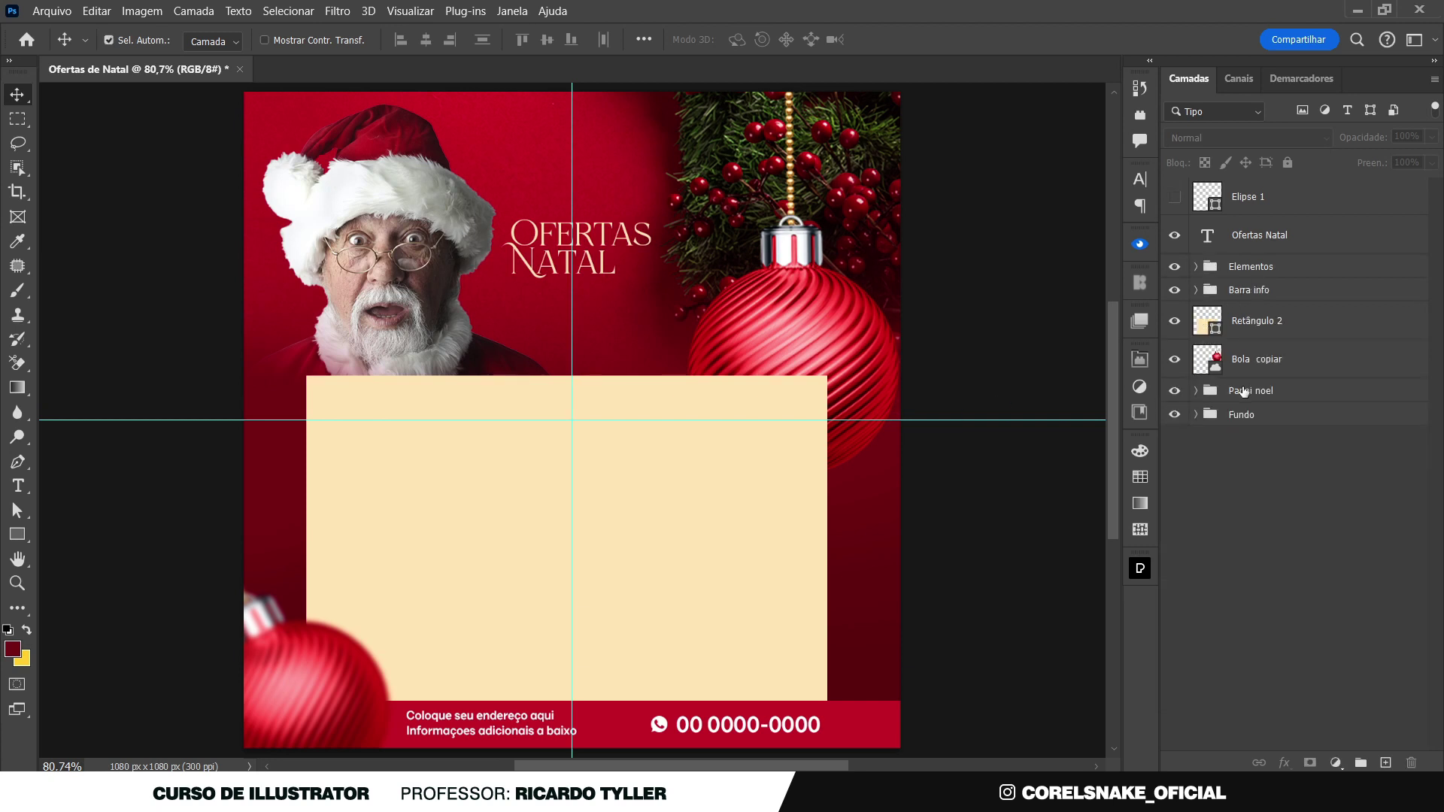
pyautogui.click(1270, 368)
pyautogui.click(1238, 319)
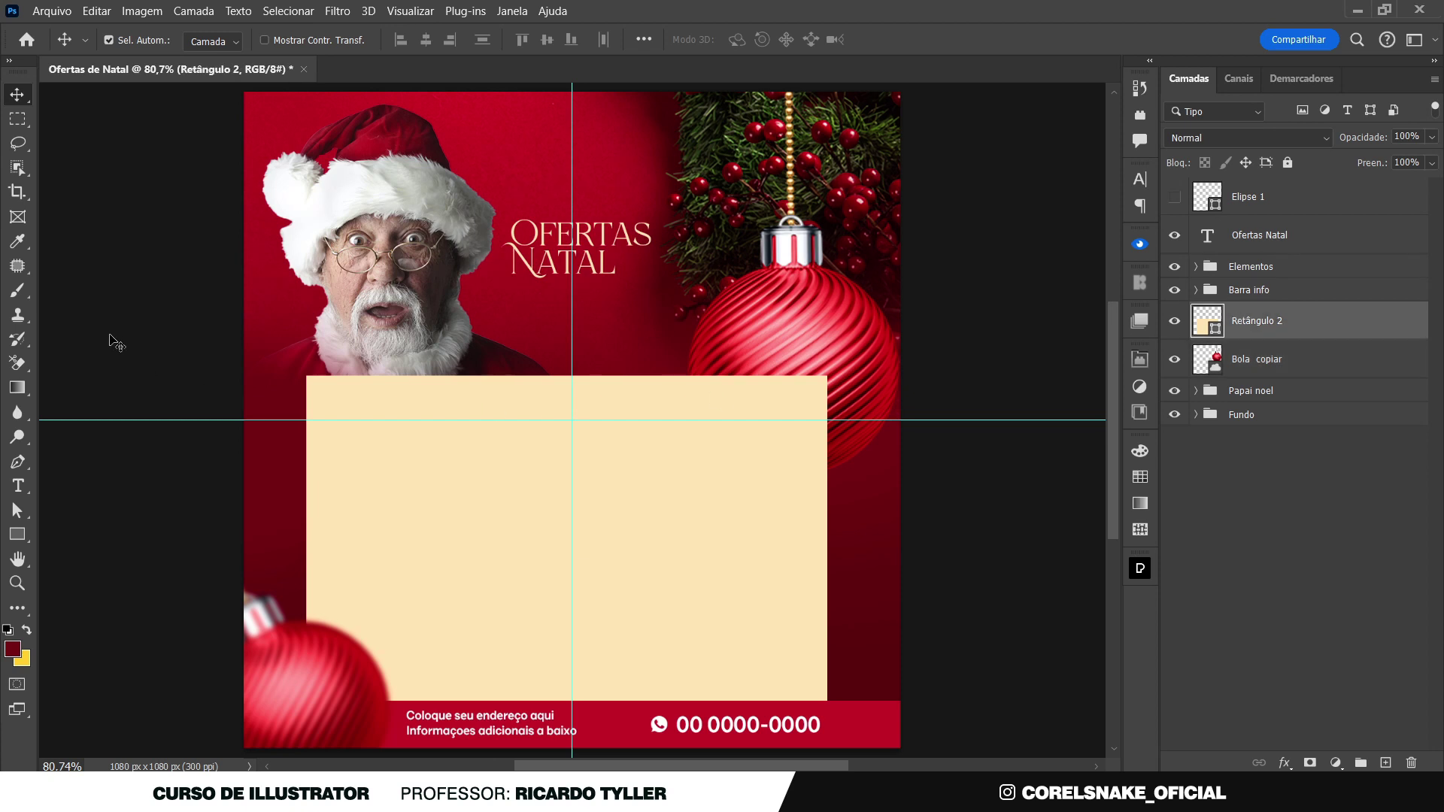
pyautogui.click(19, 535)
pyautogui.moveTo(337, 293); pyautogui.dragTo(552, 346)
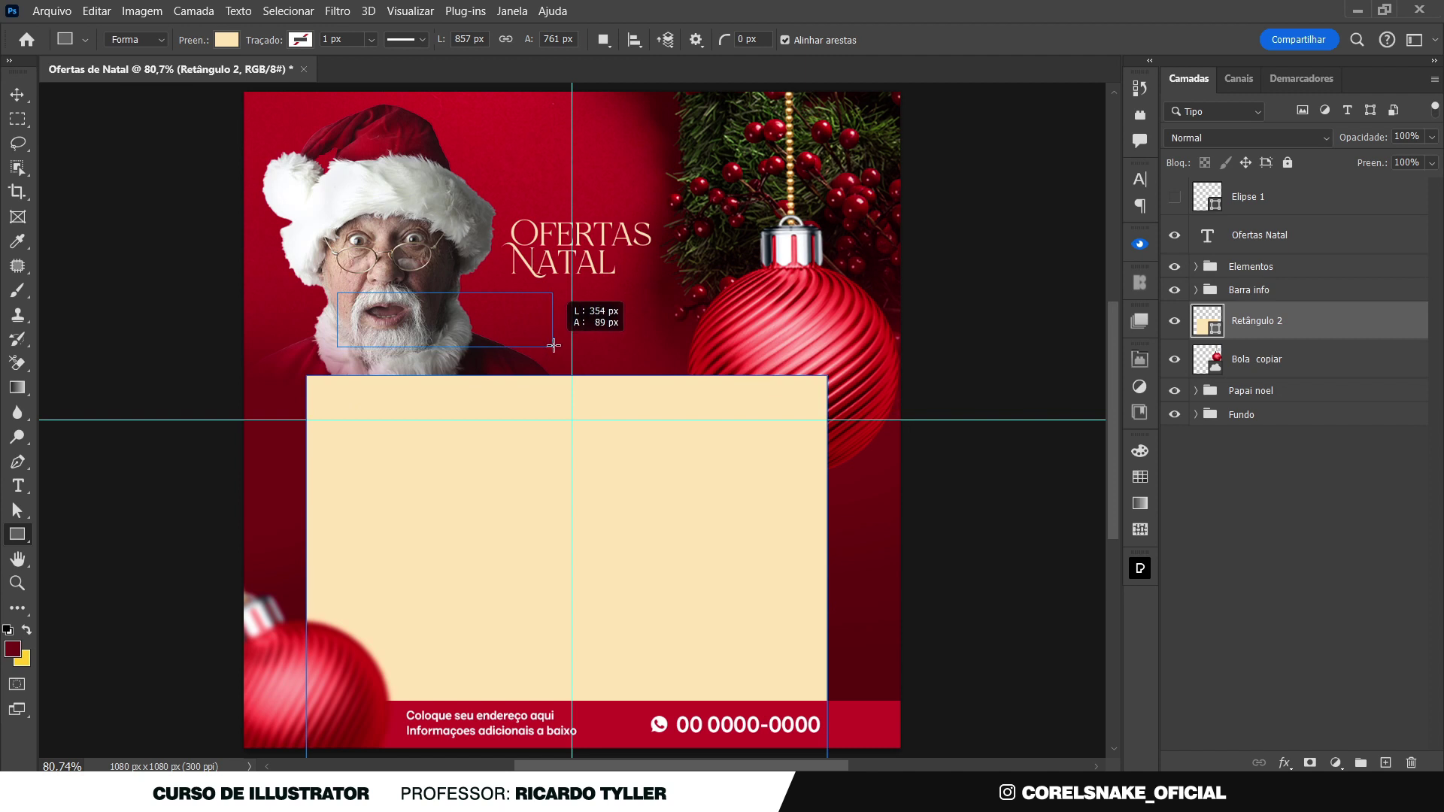
pyautogui.moveTo(552, 346); pyautogui.dragTo(589, 338)
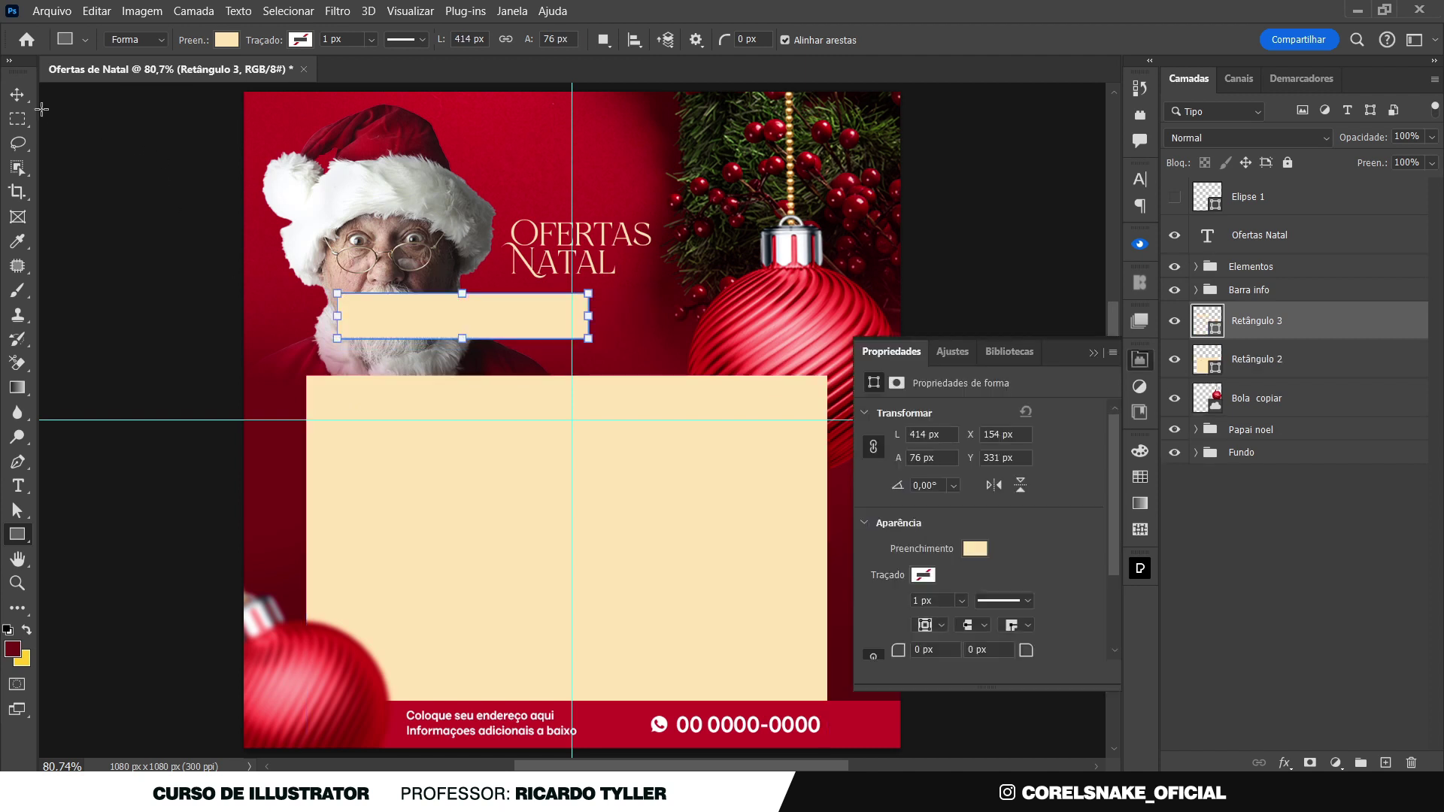
pyautogui.click(20, 99)
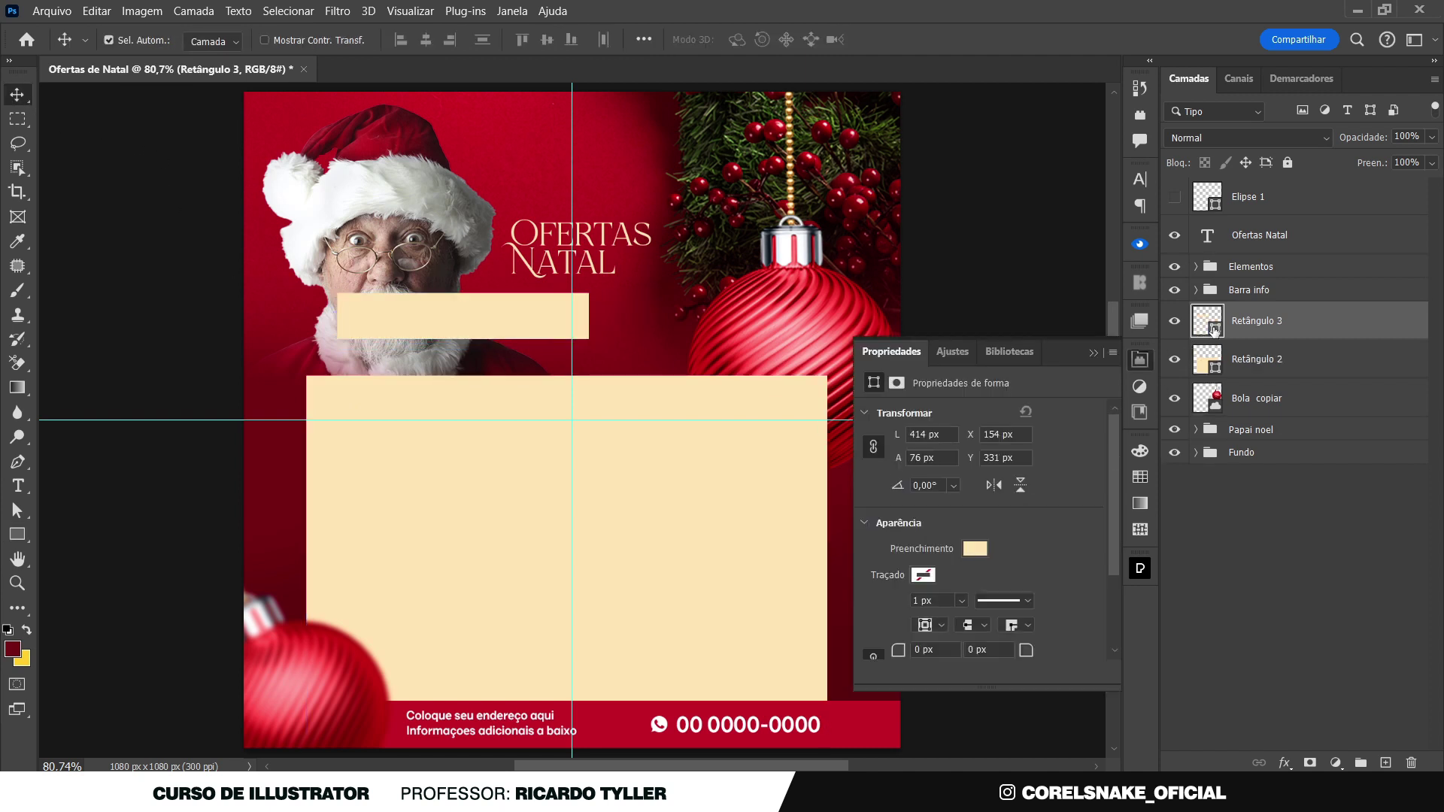
# Fill Retângulo 3 with red sampled from the canvas
pyautogui.doubleClick(1214, 329)
pyautogui.click(548, 156)
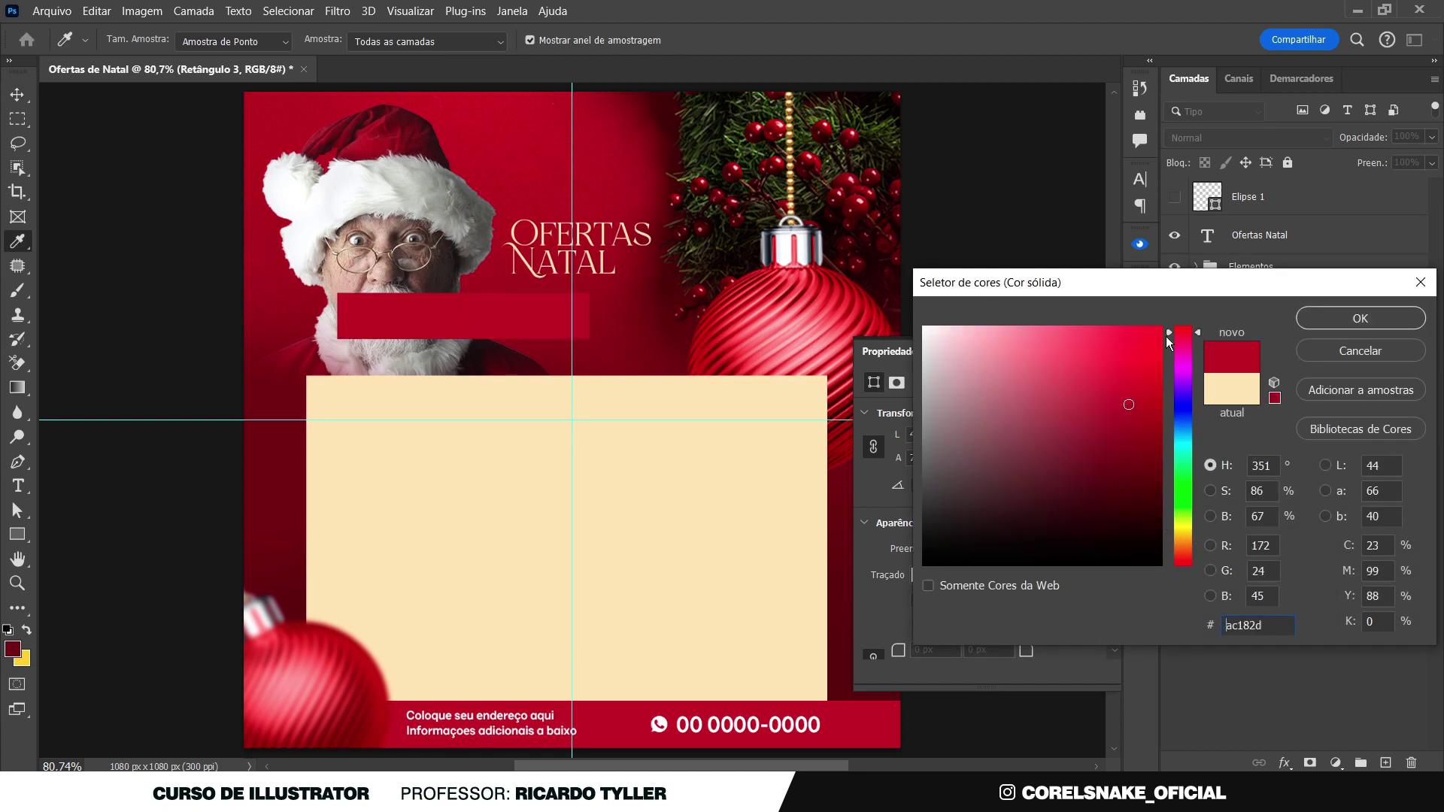
pyautogui.click(1317, 317)
pyautogui.click(1141, 362)
# Move the red bar onto the beige box's top-left and narrow it to 384×76 px at the centre guide
pyautogui.moveTo(517, 328); pyautogui.dragTo(517, 449)
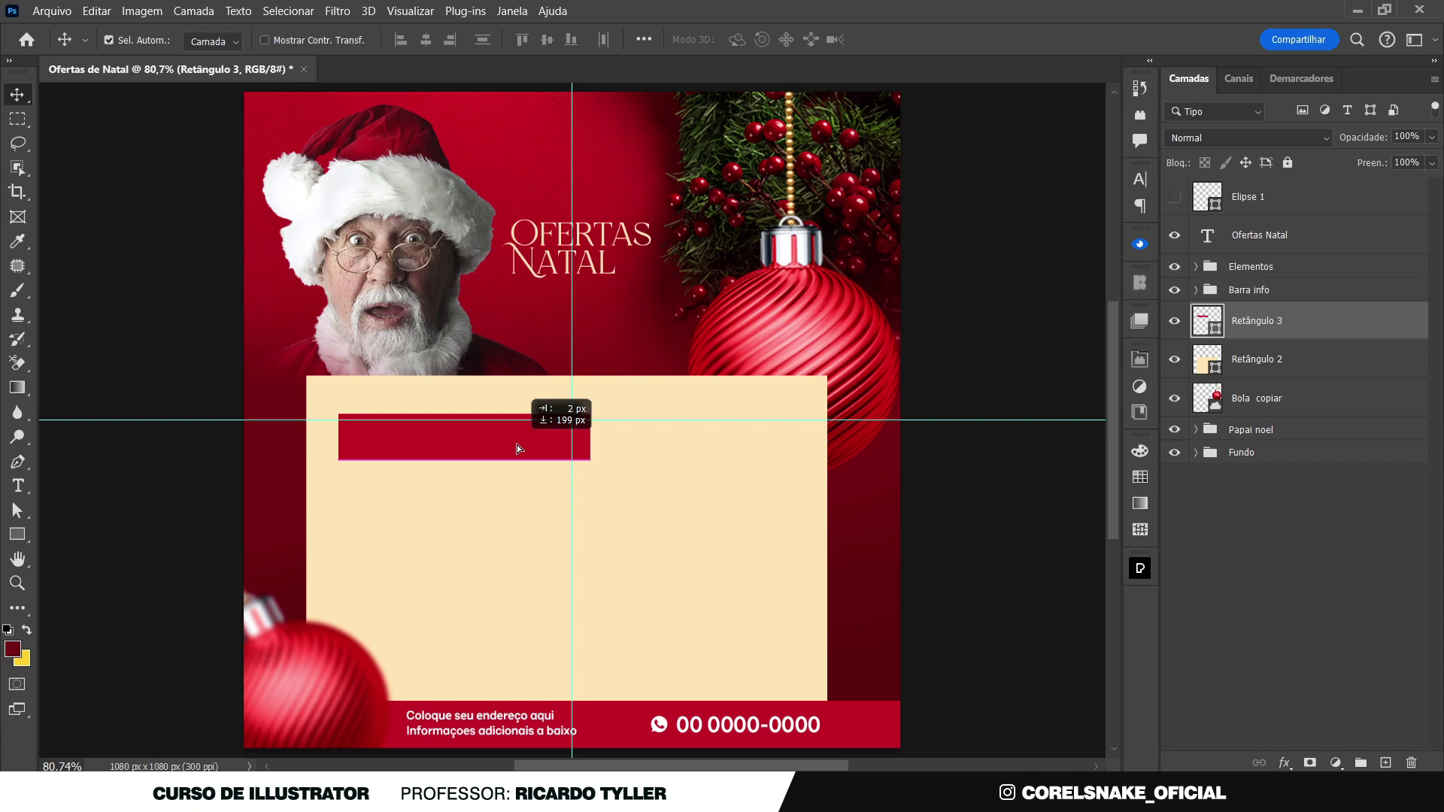
pyautogui.hotkey('ctrl', 't')
pyautogui.moveTo(593, 437); pyautogui.dragTo(574, 440)
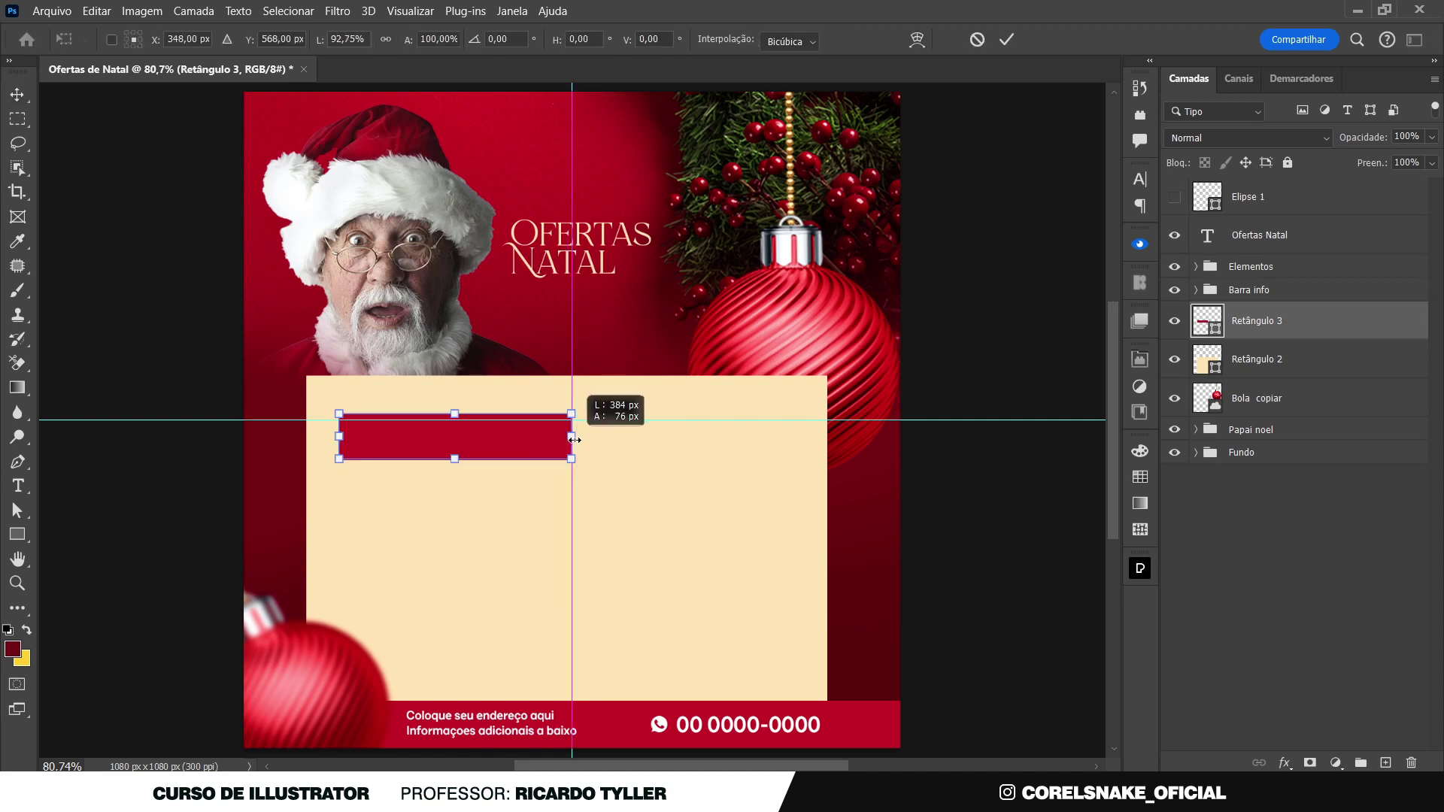
pyautogui.press('Return')
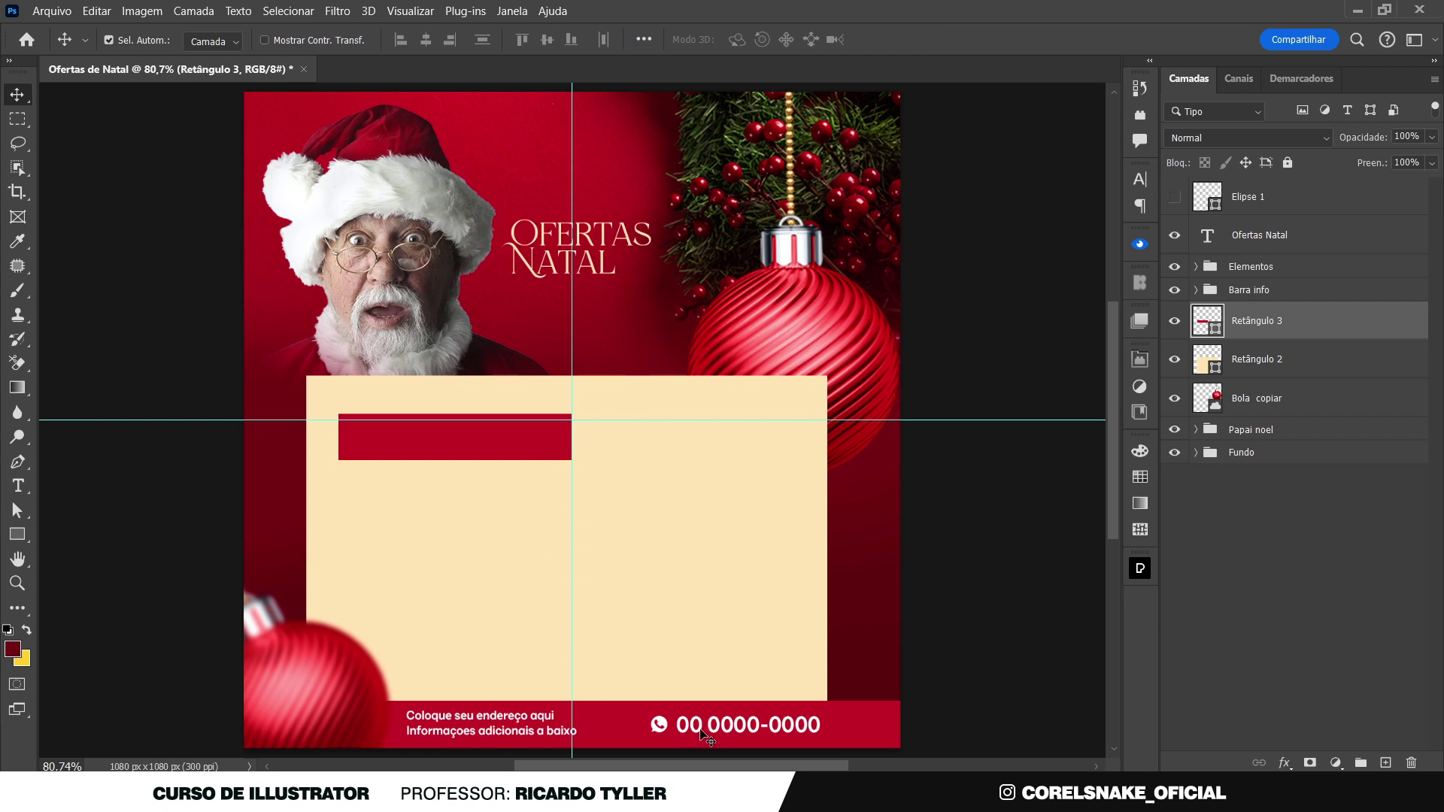
pyautogui.moveTo(700, 728); pyautogui.dragTo(421, 444)
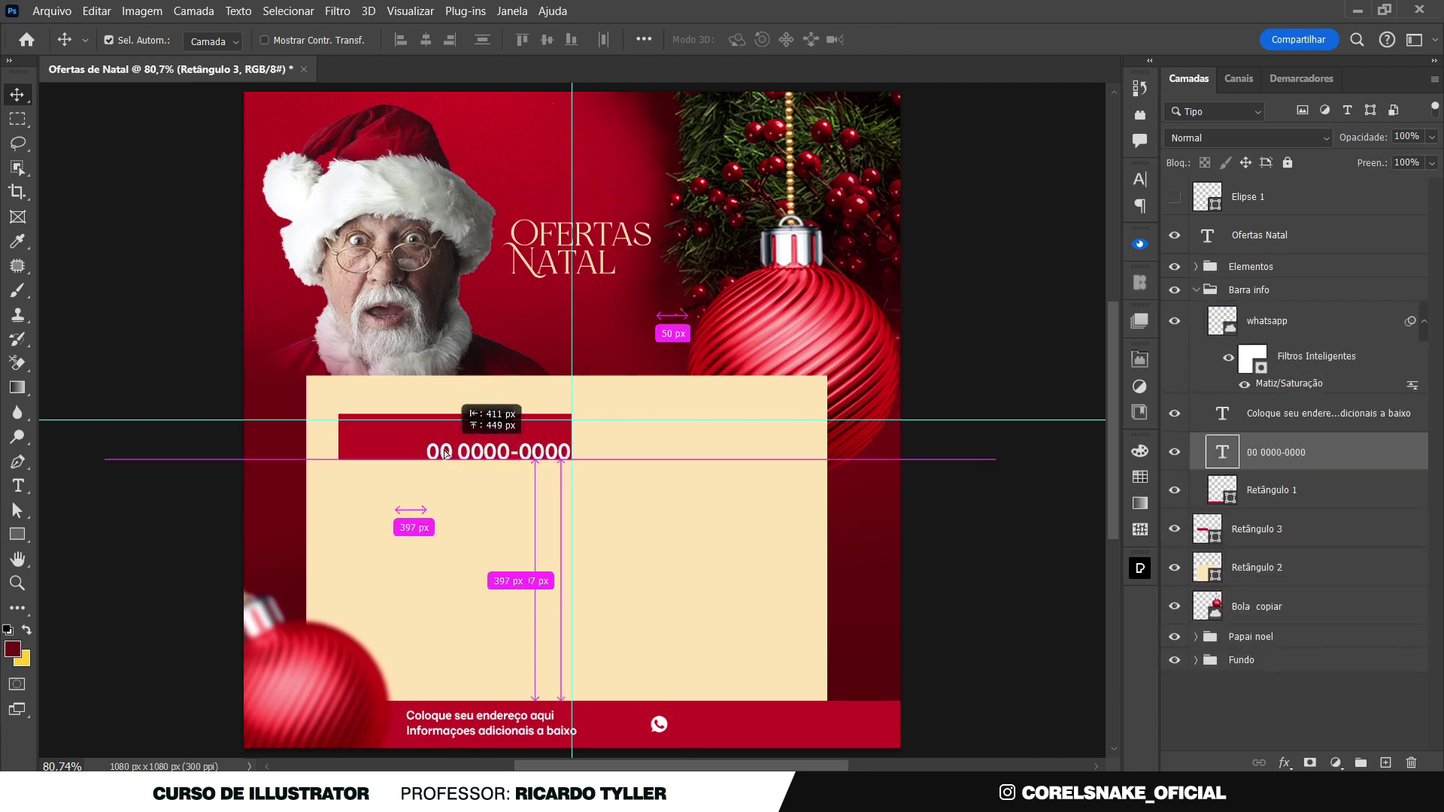
# Retype the phone-number layer as 'Ofertas do dia' above Retângulo 3 and enlarge it to about 129%
pyautogui.moveTo(1224, 452); pyautogui.dragTo(1234, 535)
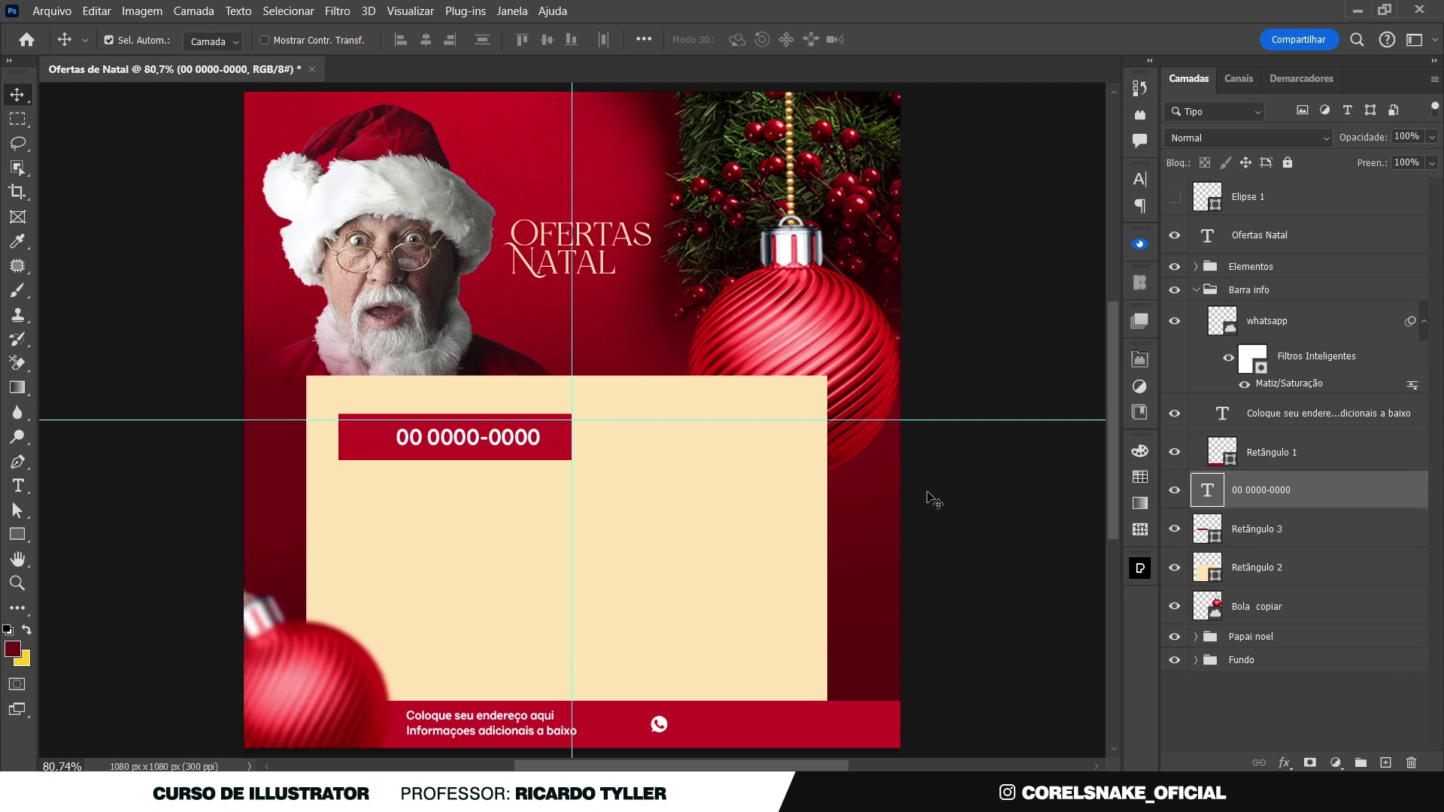
pyautogui.doubleClick(445, 440)
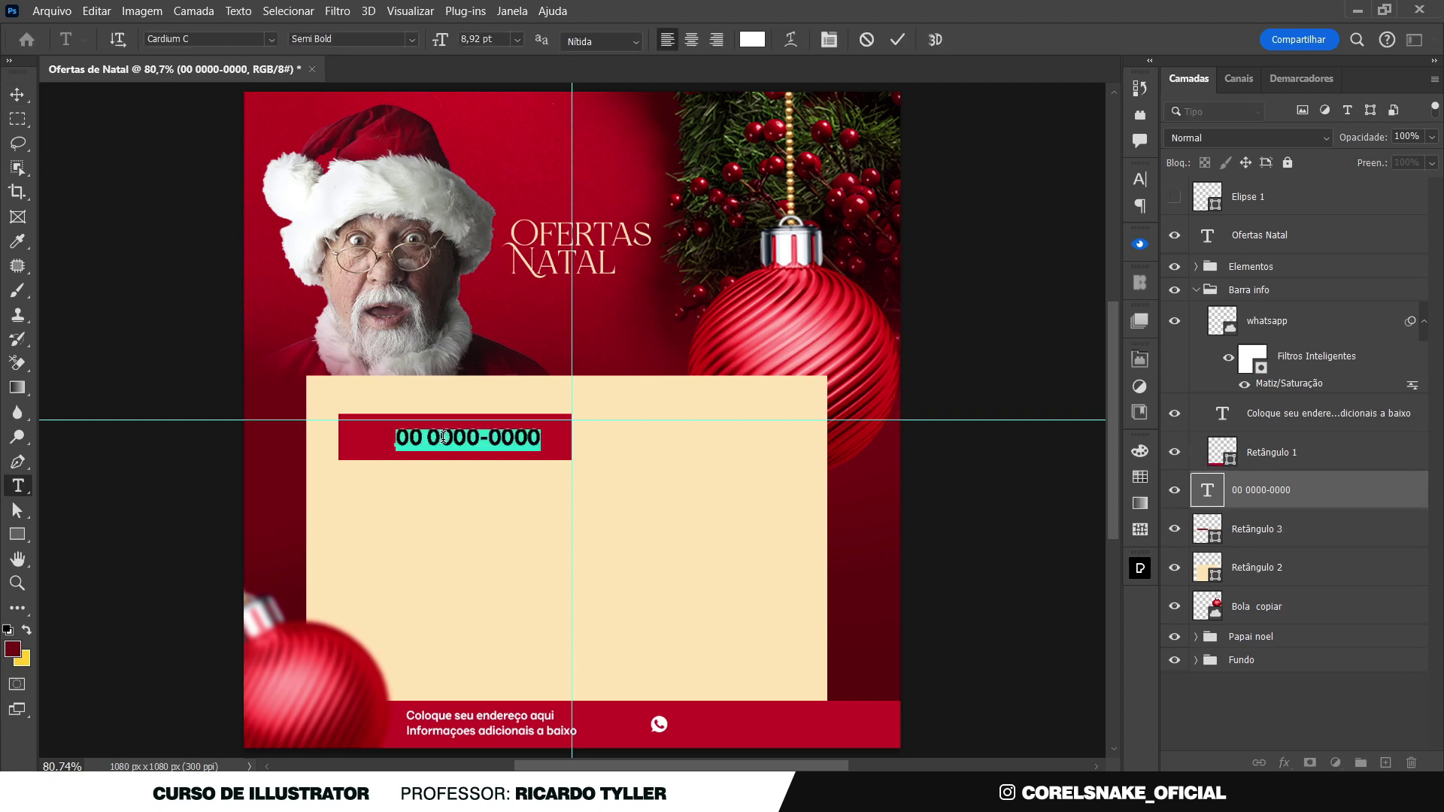
pyautogui.write('Ofertas do dia')
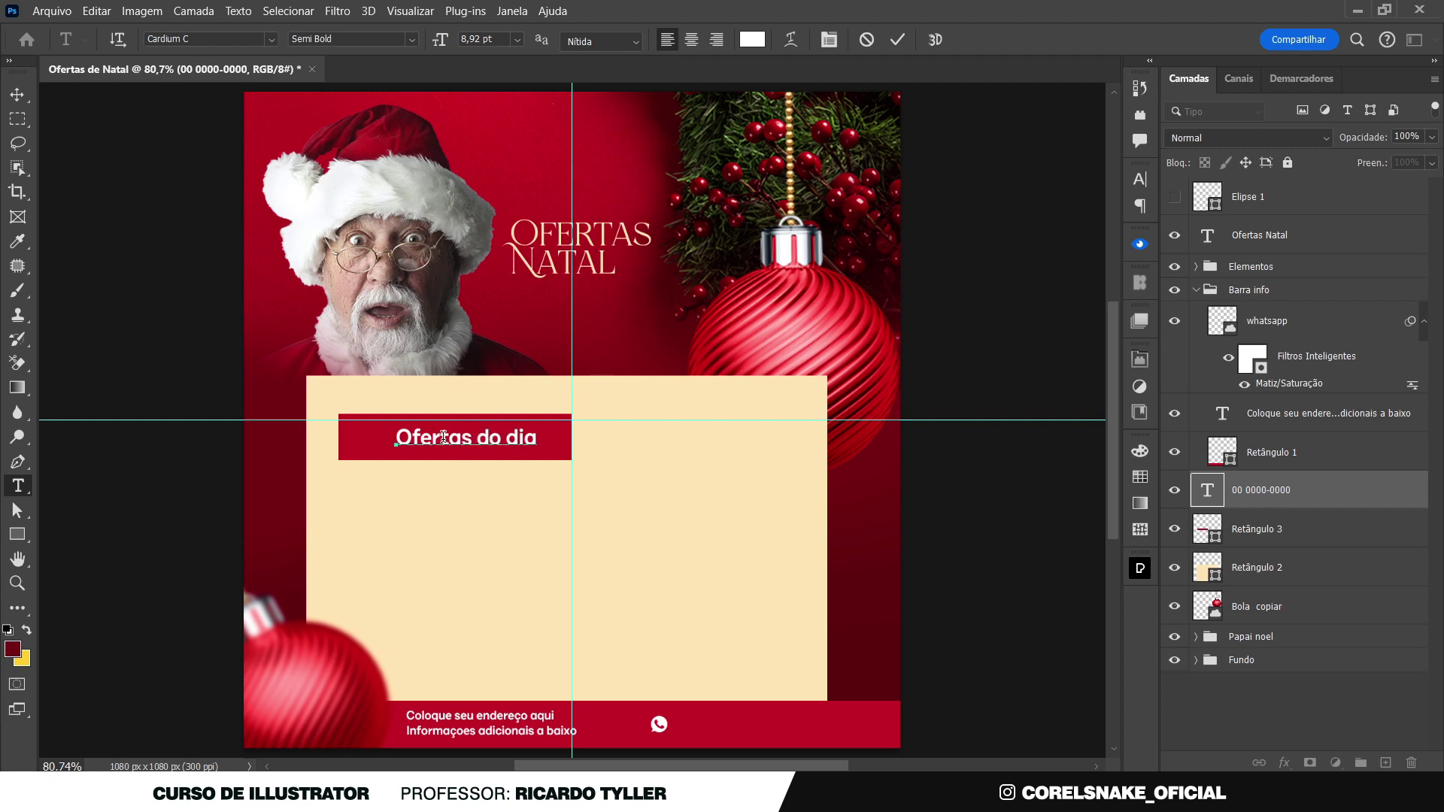
pyautogui.click(17, 94)
pyautogui.hotkey('ctrl', 't')
pyautogui.moveTo(536, 453); pyautogui.dragTo(556, 455)
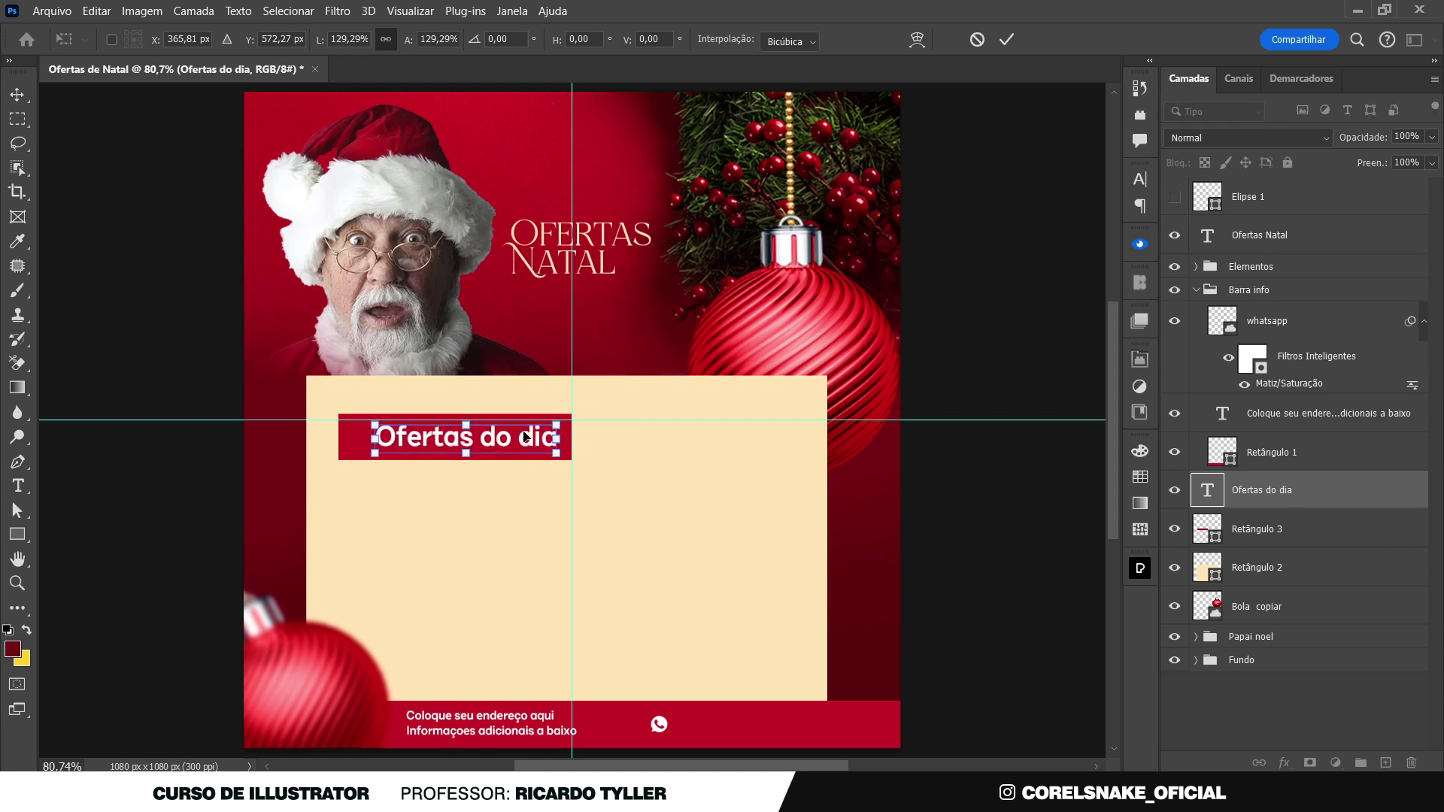
pyautogui.press('Return')
pyautogui.press('Left')
pyautogui.press('Left')
pyautogui.press('Left')
pyautogui.press('Left')
pyautogui.press('Left')
pyautogui.press('Left')
pyautogui.press('Left')
pyautogui.press('Left')
pyautogui.press('Left')
pyautogui.press('Left')
pyautogui.press('Left')
pyautogui.moveTo(535, 443); pyautogui.dragTo(513, 485)
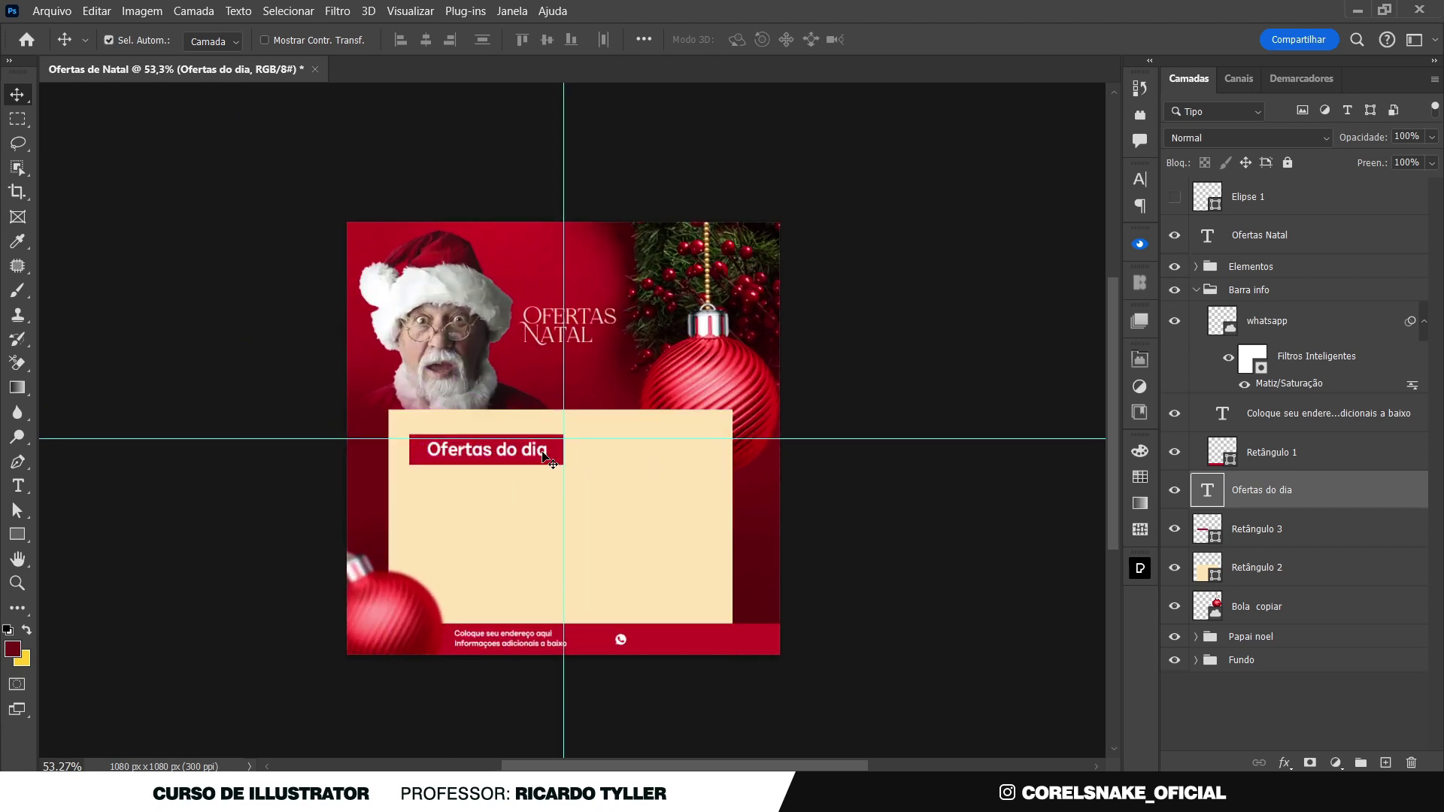
pyautogui.moveTo(455, 443); pyautogui.dragTo(527, 444)
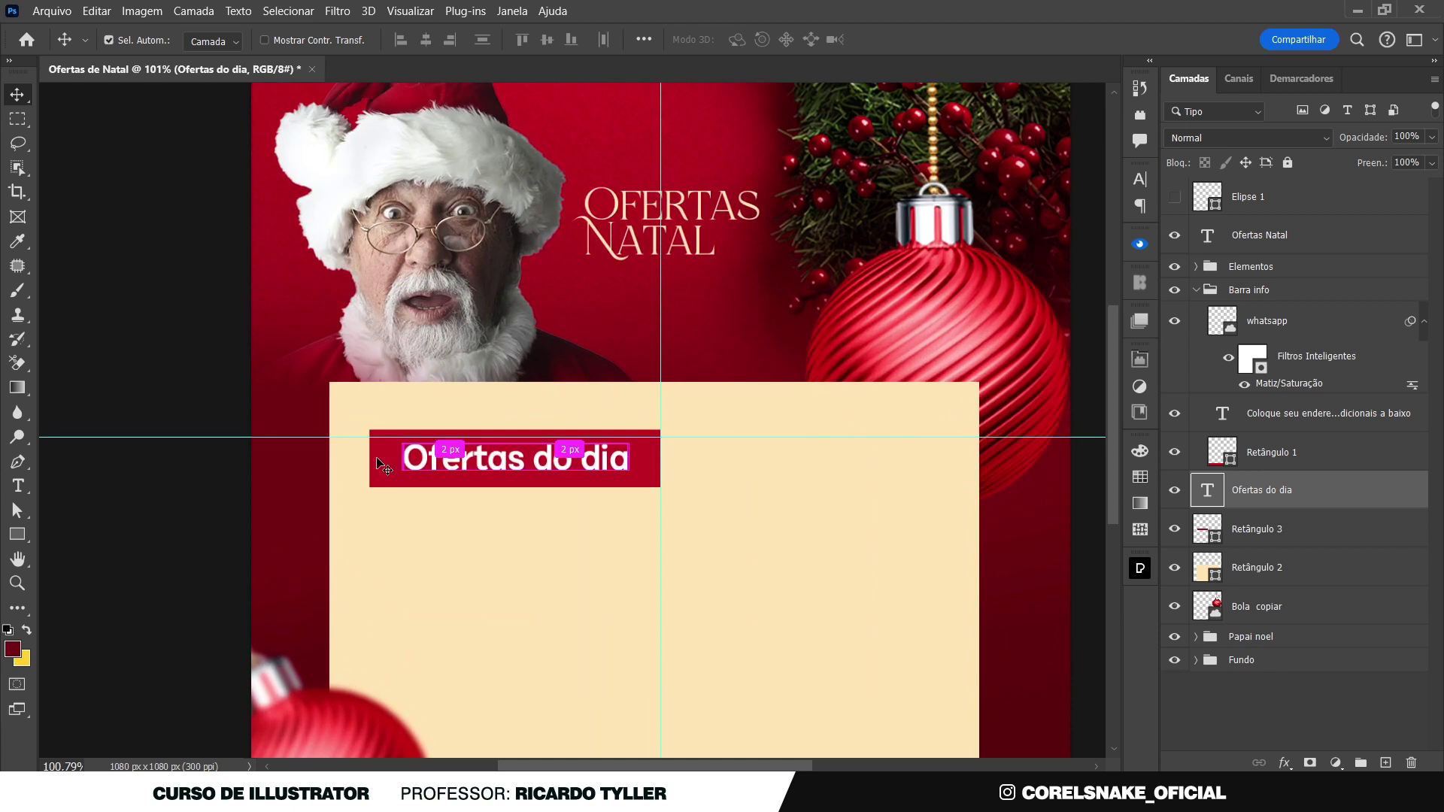
# Set Retângulo 3's corner radius to 38 px so the red bar becomes a pill
pyautogui.click(380, 460)
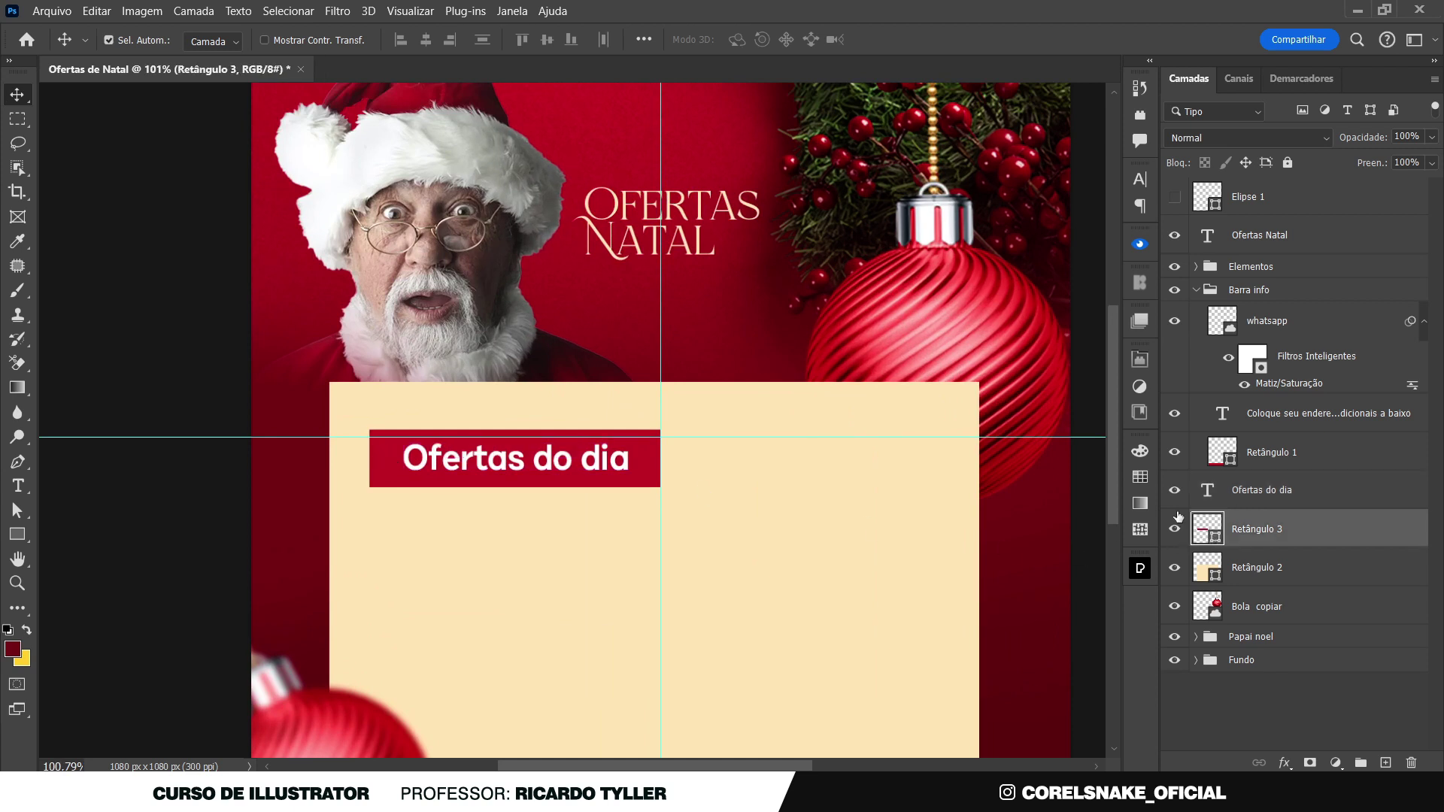
pyautogui.click(1139, 361)
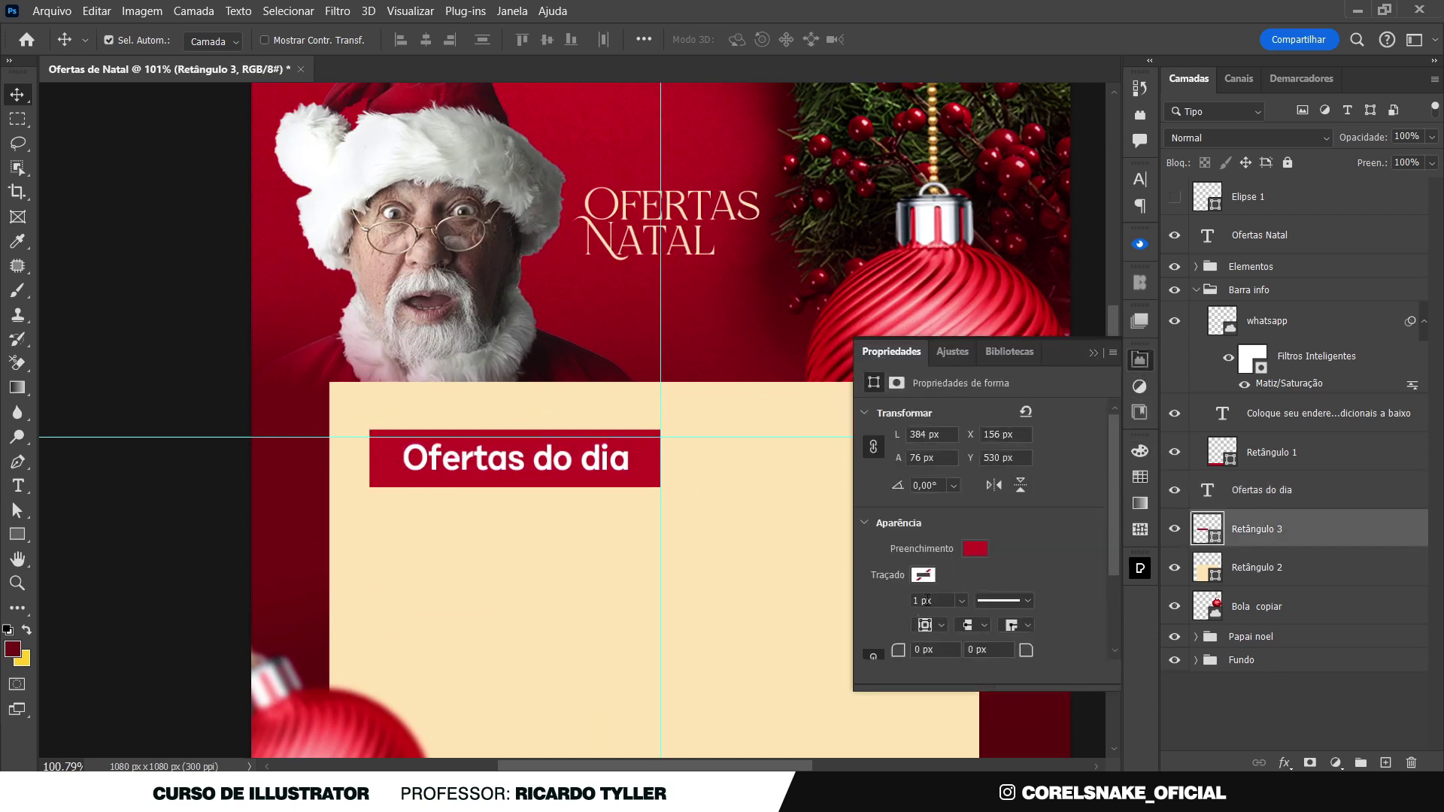
pyautogui.scroll(-1, 912, 614)
pyautogui.moveTo(912, 614); pyautogui.dragTo(1004, 621)
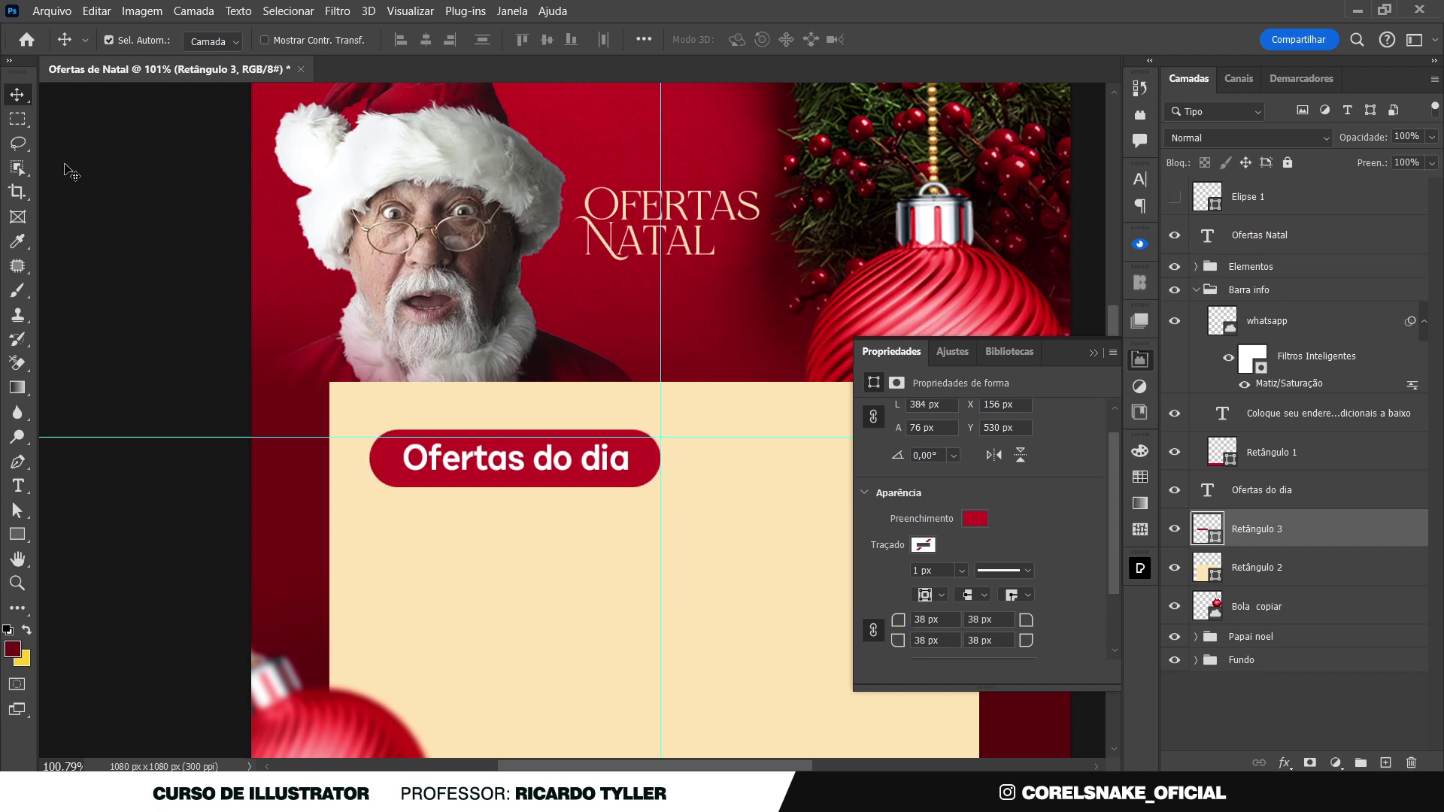
pyautogui.click(127, 230)
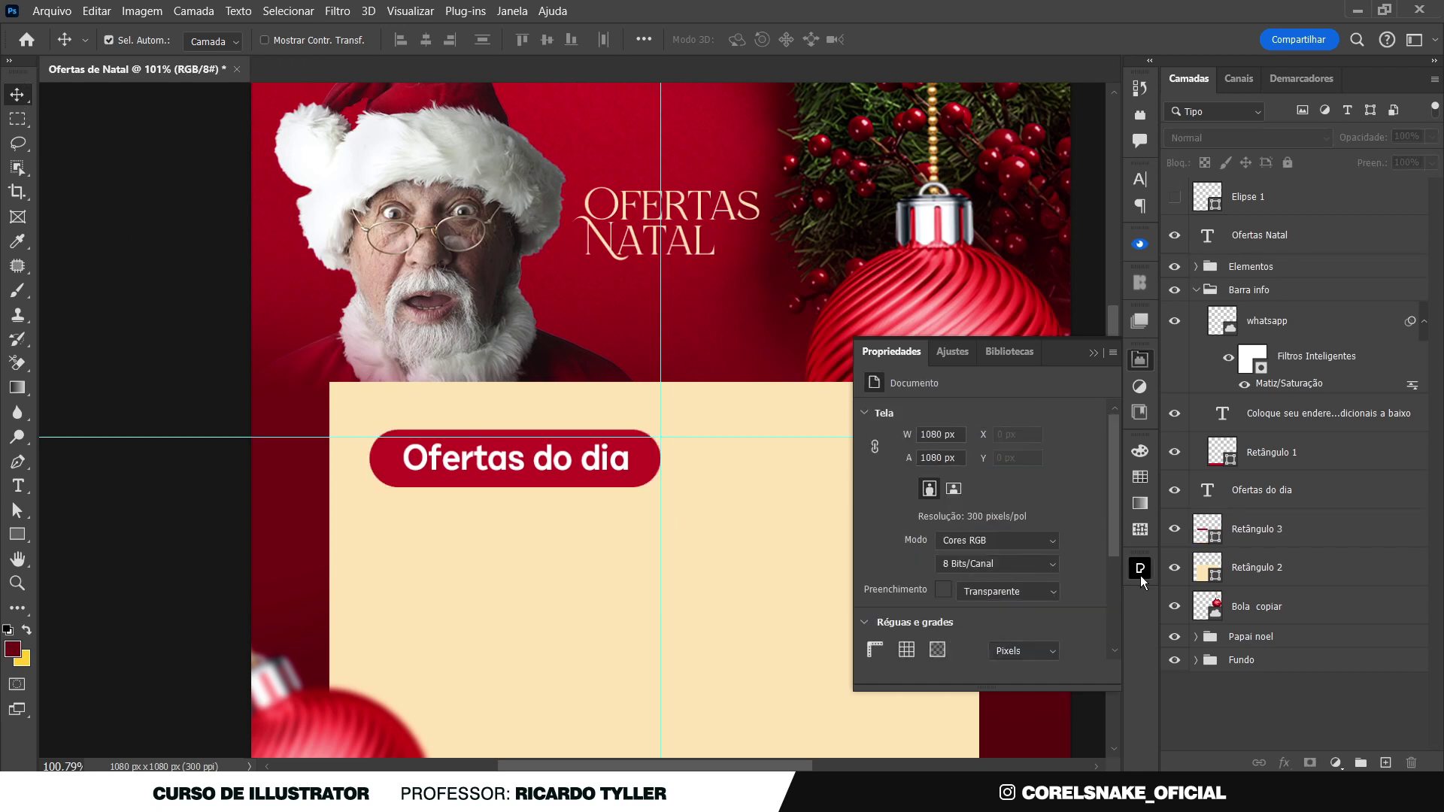
pyautogui.click(1141, 569)
pyautogui.click(1141, 572)
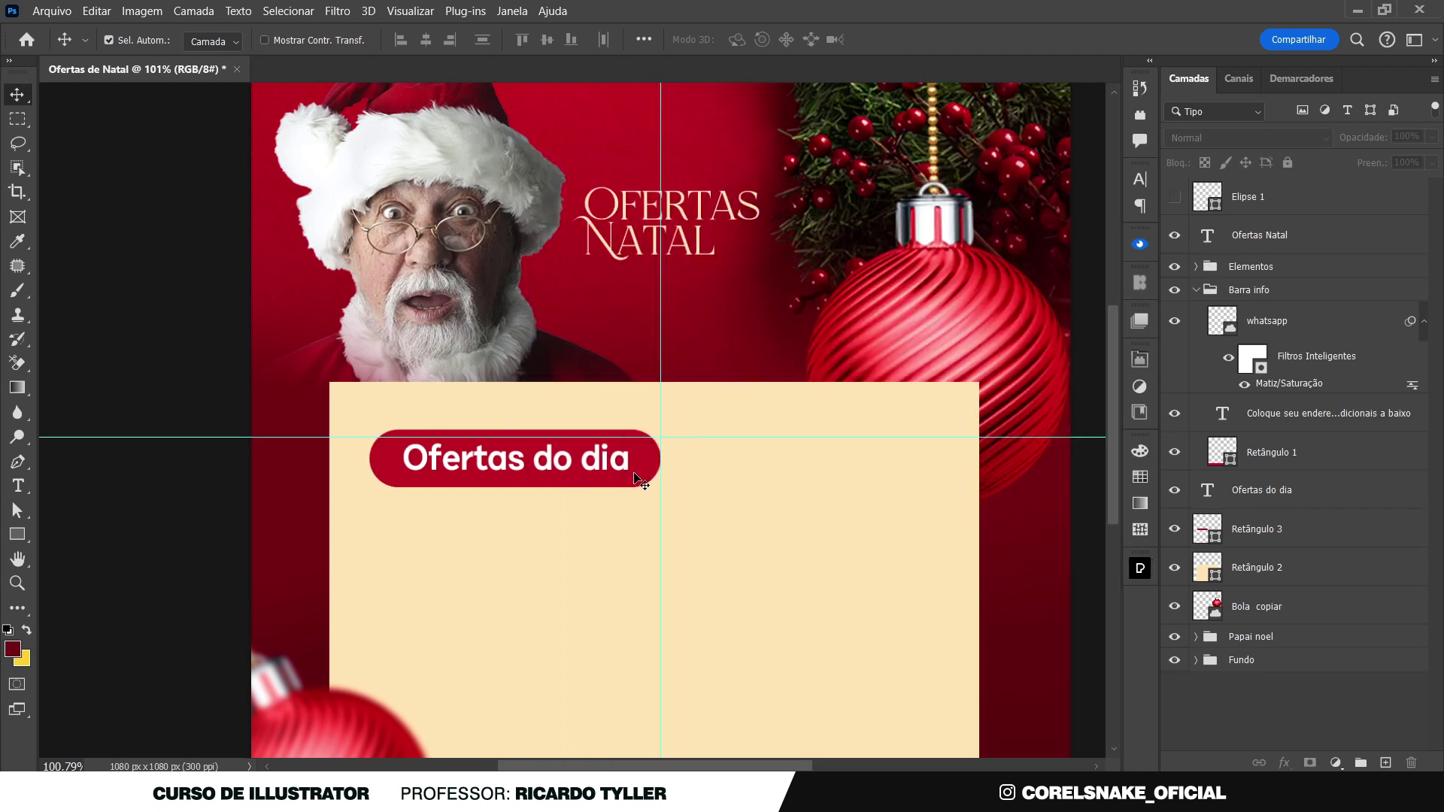
pyautogui.scroll(-3, 293, 396)
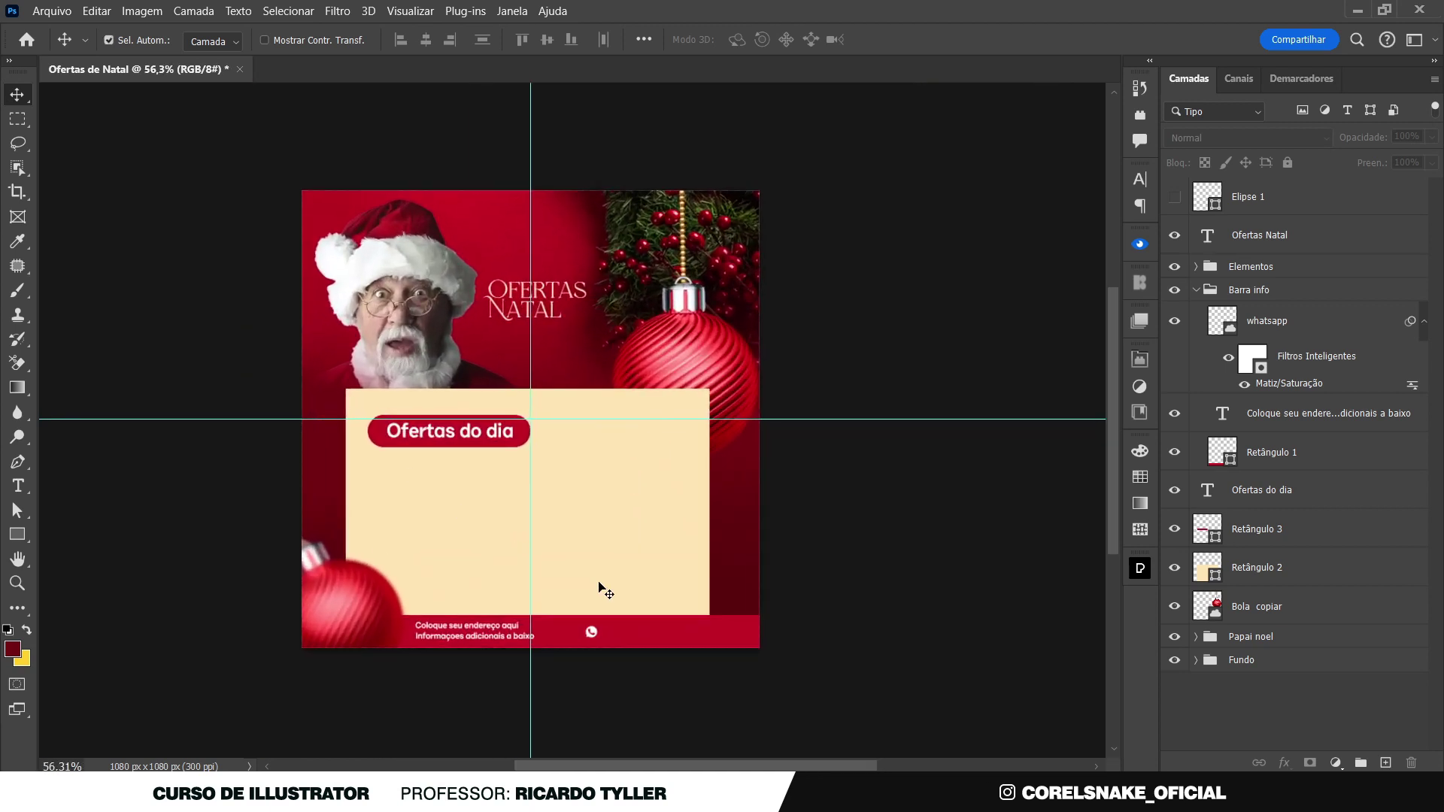
pyautogui.moveTo(466, 435); pyautogui.dragTo(718, 631)
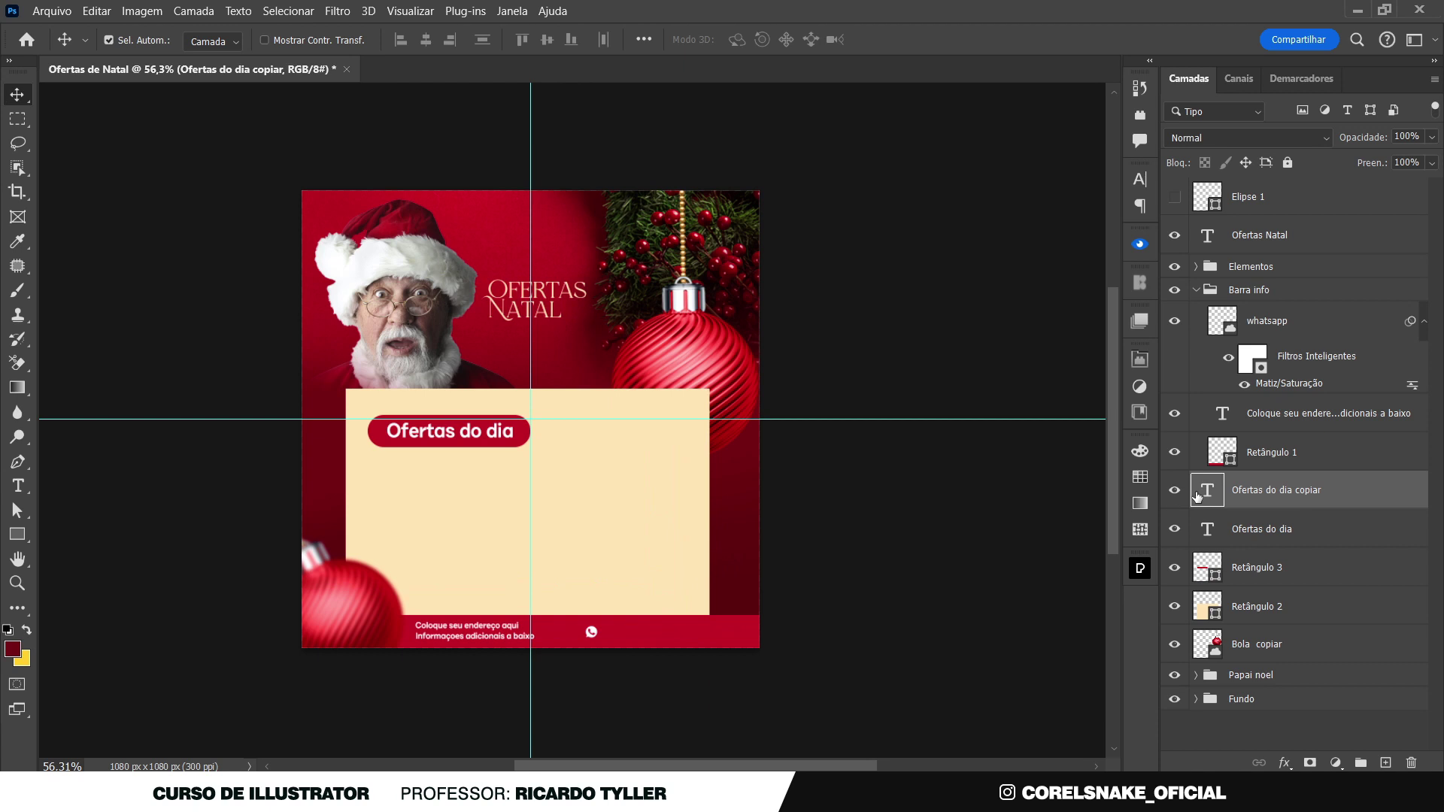
pyautogui.moveTo(1205, 494); pyautogui.dragTo(1286, 302)
pyautogui.scroll(2, 647, 646)
pyautogui.scroll(3, 640, 625)
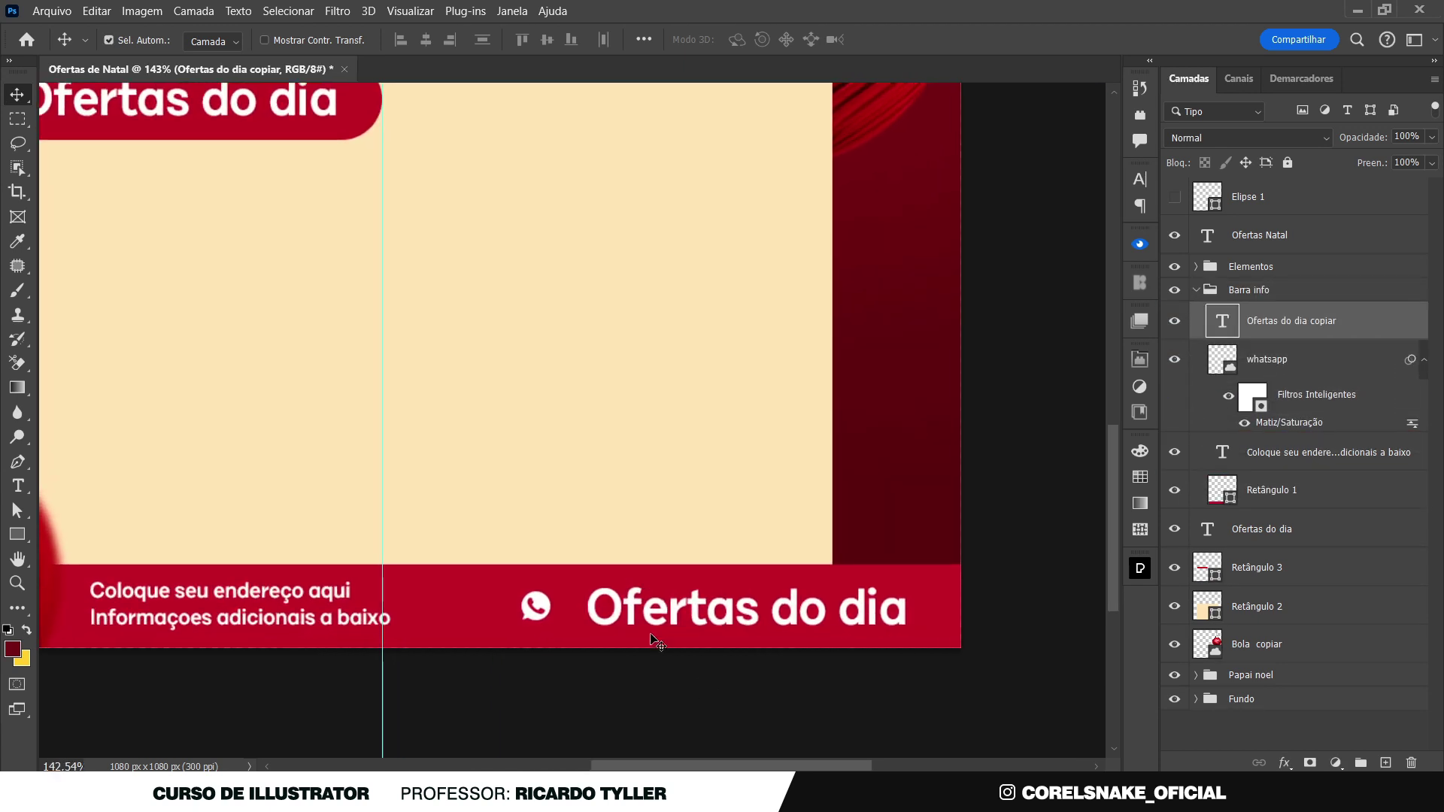
pyautogui.moveTo(636, 607); pyautogui.dragTo(617, 606)
pyautogui.doubleClick(614, 594)
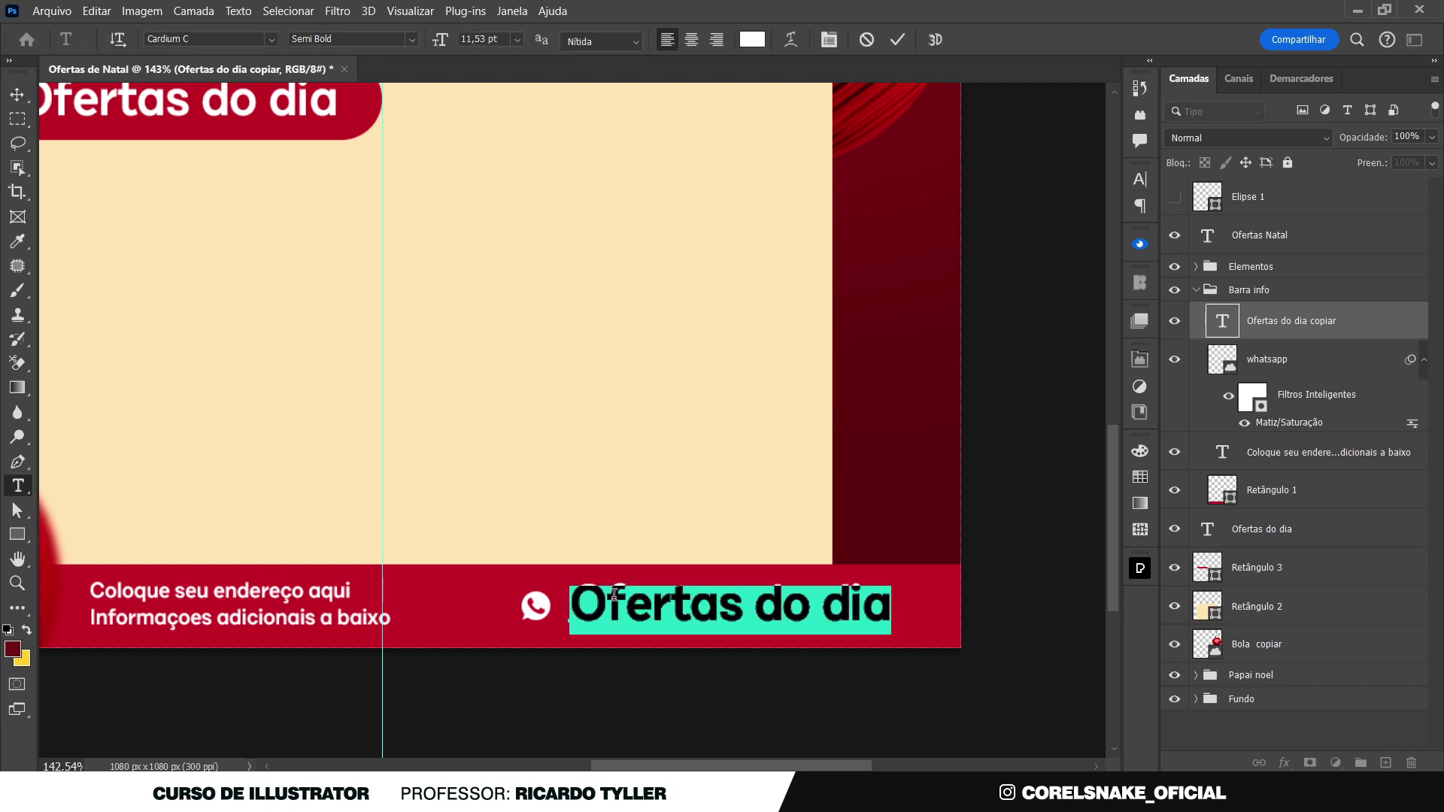
pyautogui.write('00')
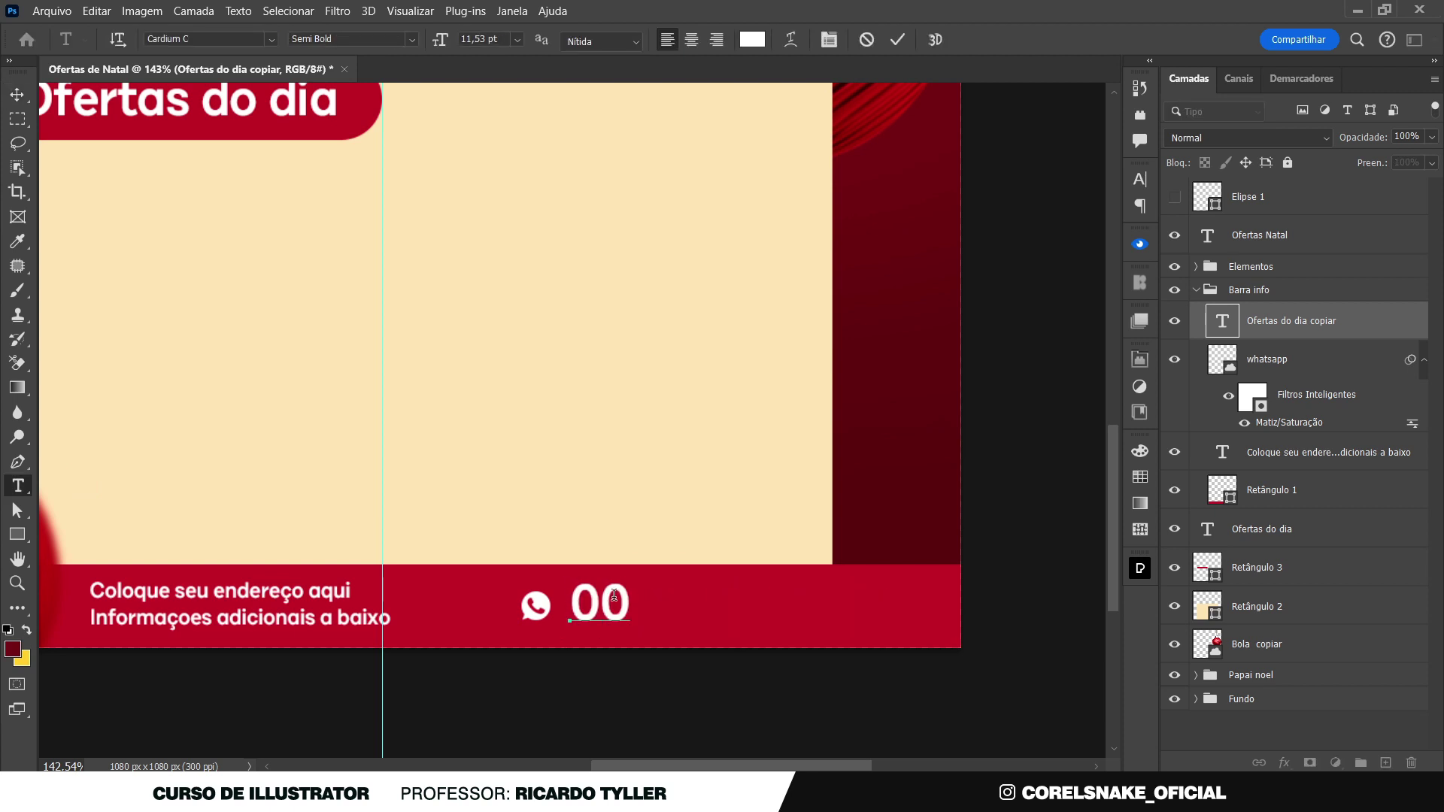
pyautogui.write(' 00000')
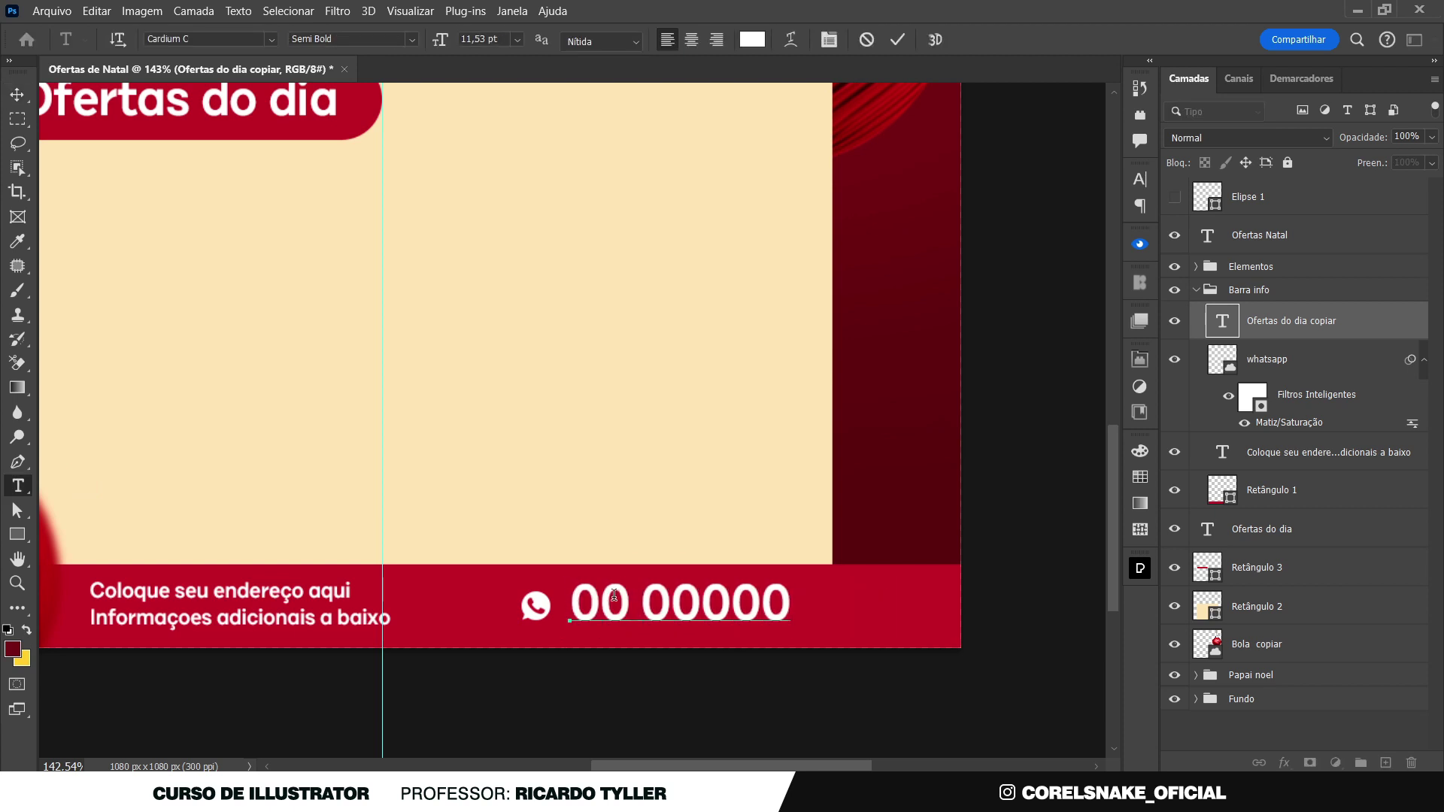
pyautogui.press('BackSpace')
pyautogui.write('-000')
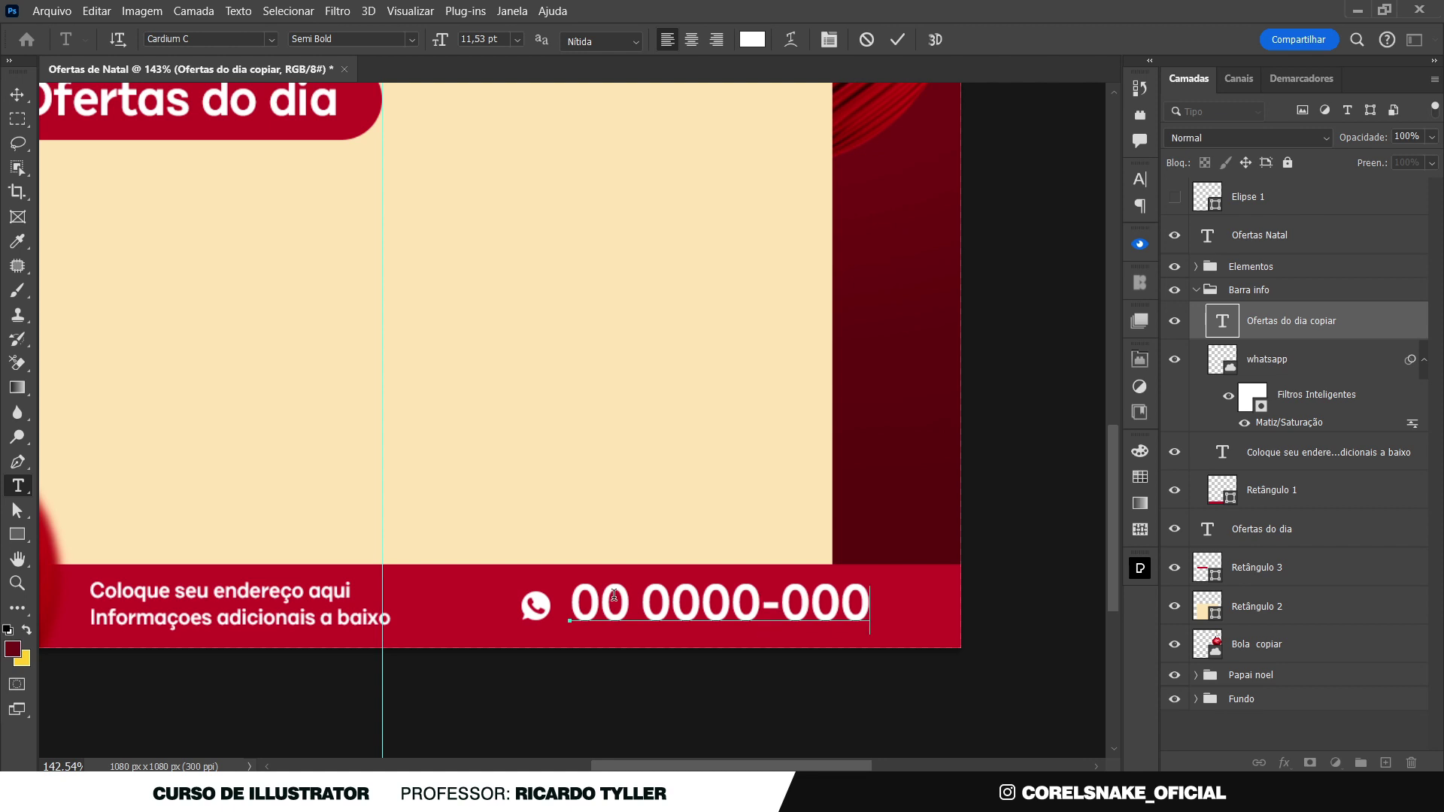
pyautogui.write('0')
pyautogui.click(17, 94)
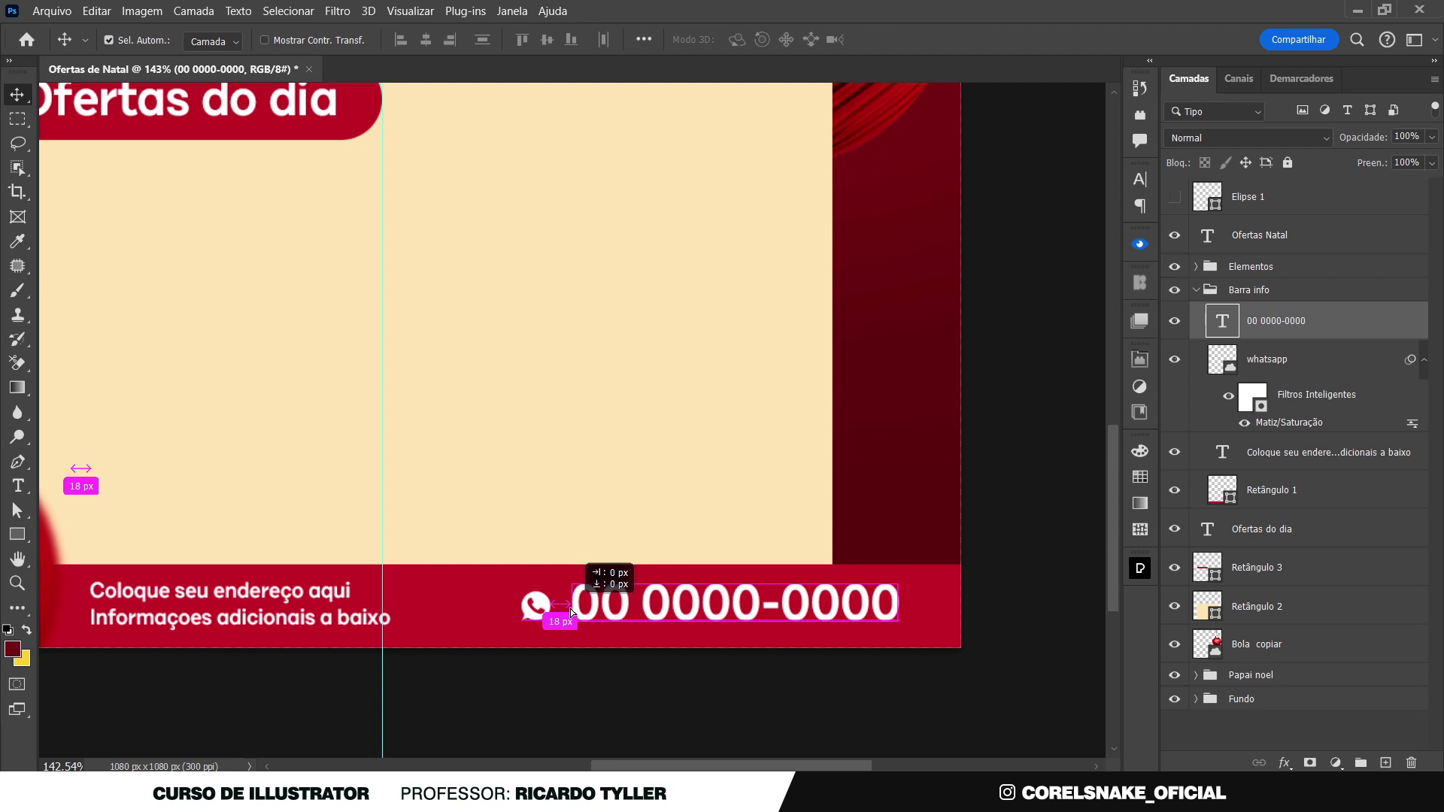
# Scale the phone number to 88% and shift it left together with the WhatsApp icon
pyautogui.hotkey('ctrl', 't')
pyautogui.moveTo(906, 585); pyautogui.dragTo(865, 600)
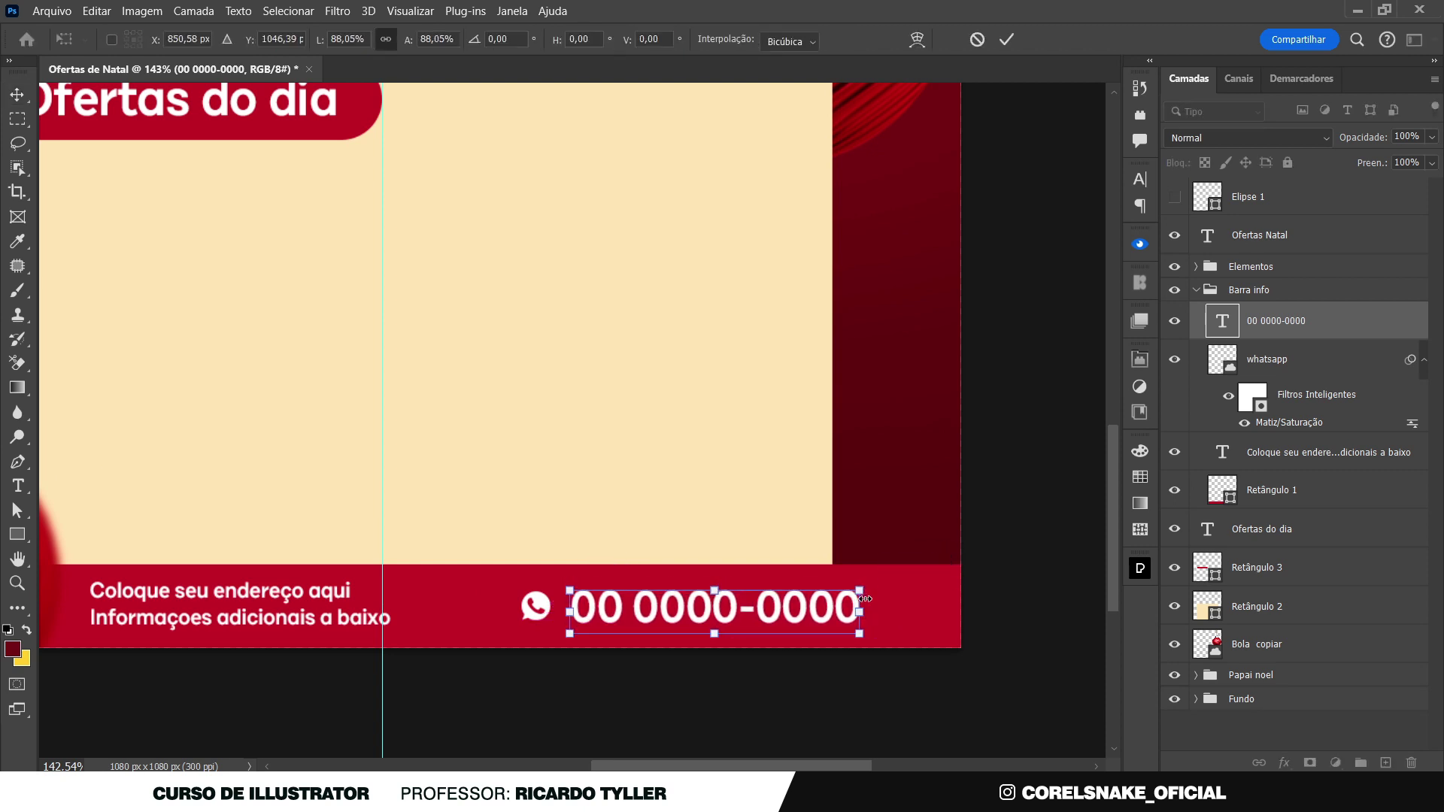
pyautogui.press('Return')
pyautogui.press('Left')
pyautogui.press('Left')
pyautogui.press('Left')
pyautogui.press('Up')
pyautogui.press('Left')
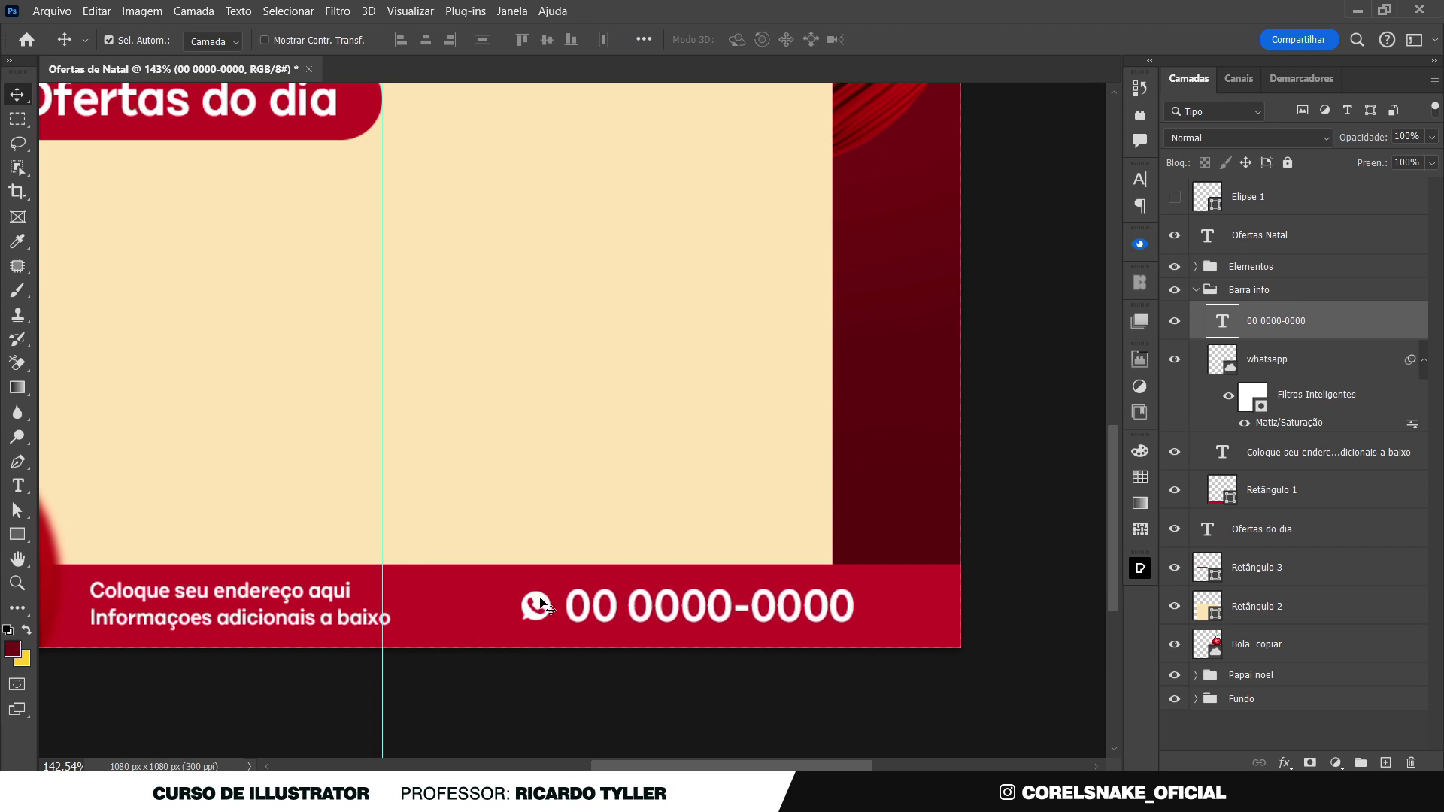
pyautogui.keyDown('shift'); pyautogui.click(542, 602); pyautogui.keyUp('shift')
pyautogui.press('Left')
pyautogui.press('Left')
pyautogui.press('Left')
pyautogui.press('Left')
pyautogui.press('Left')
pyautogui.press('Left')
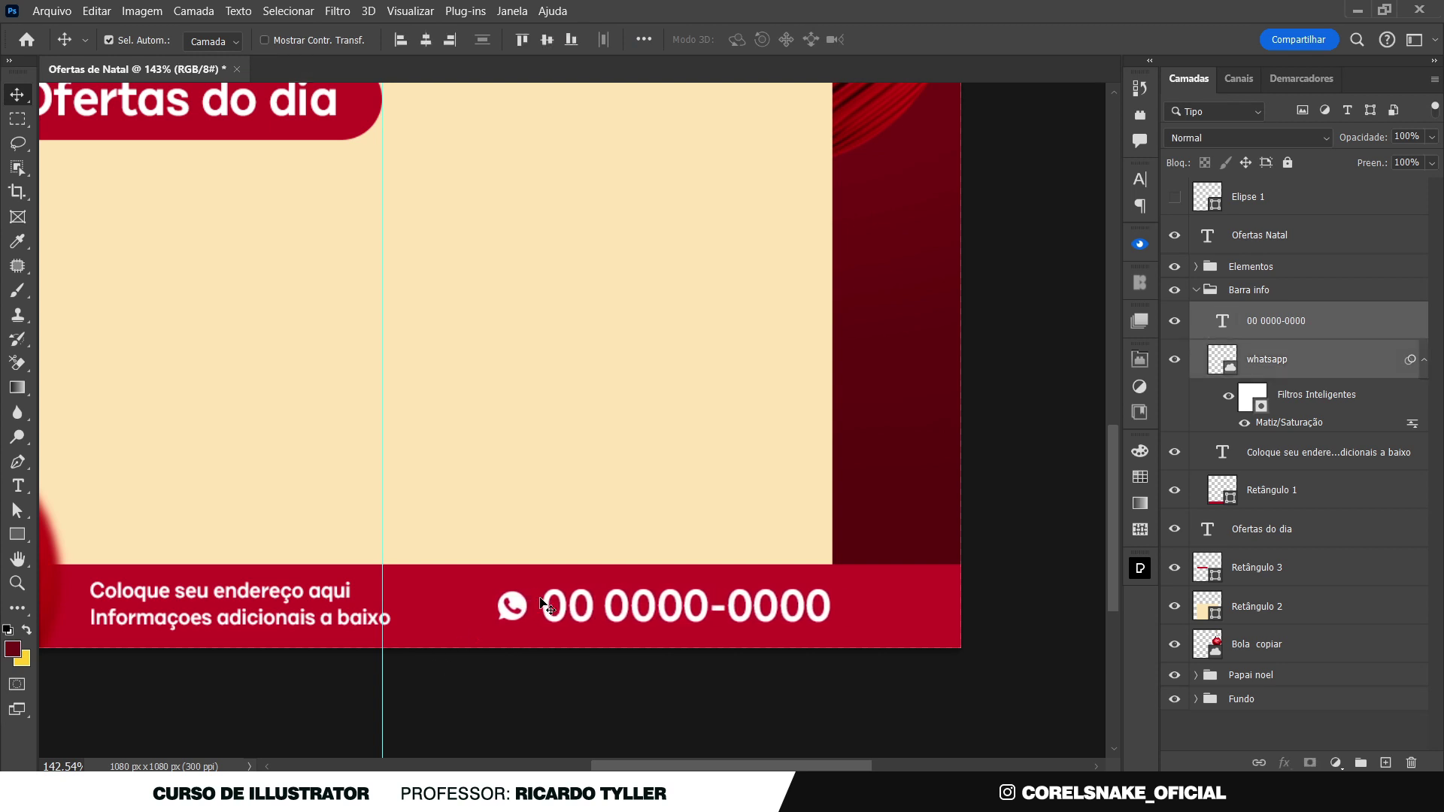
pyautogui.hotkey('ctrl', '0')
pyautogui.click(991, 596)
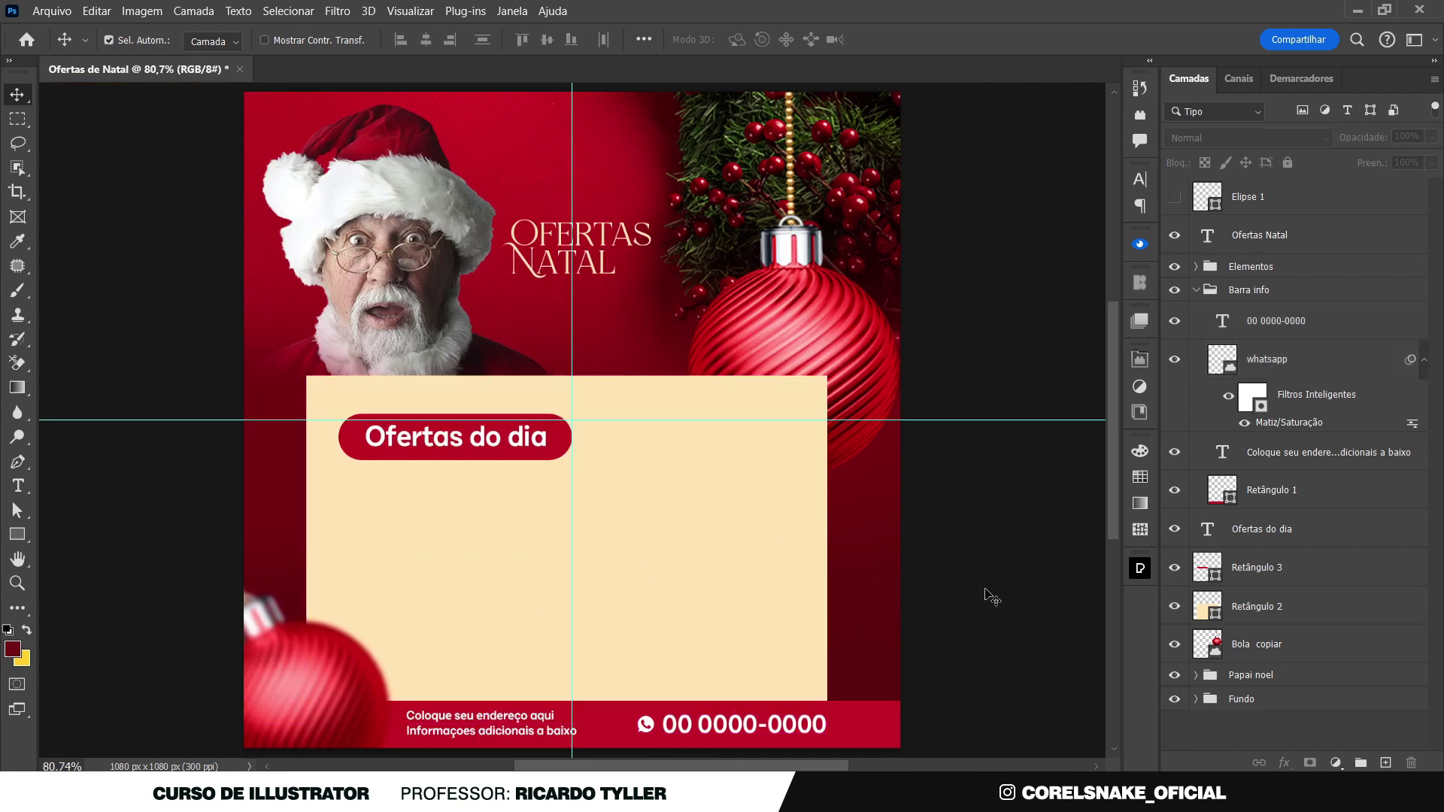
# Colour the Ofertas do dia text with beige sampled from the canvas
pyautogui.click(524, 444)
pyautogui.click(1139, 178)
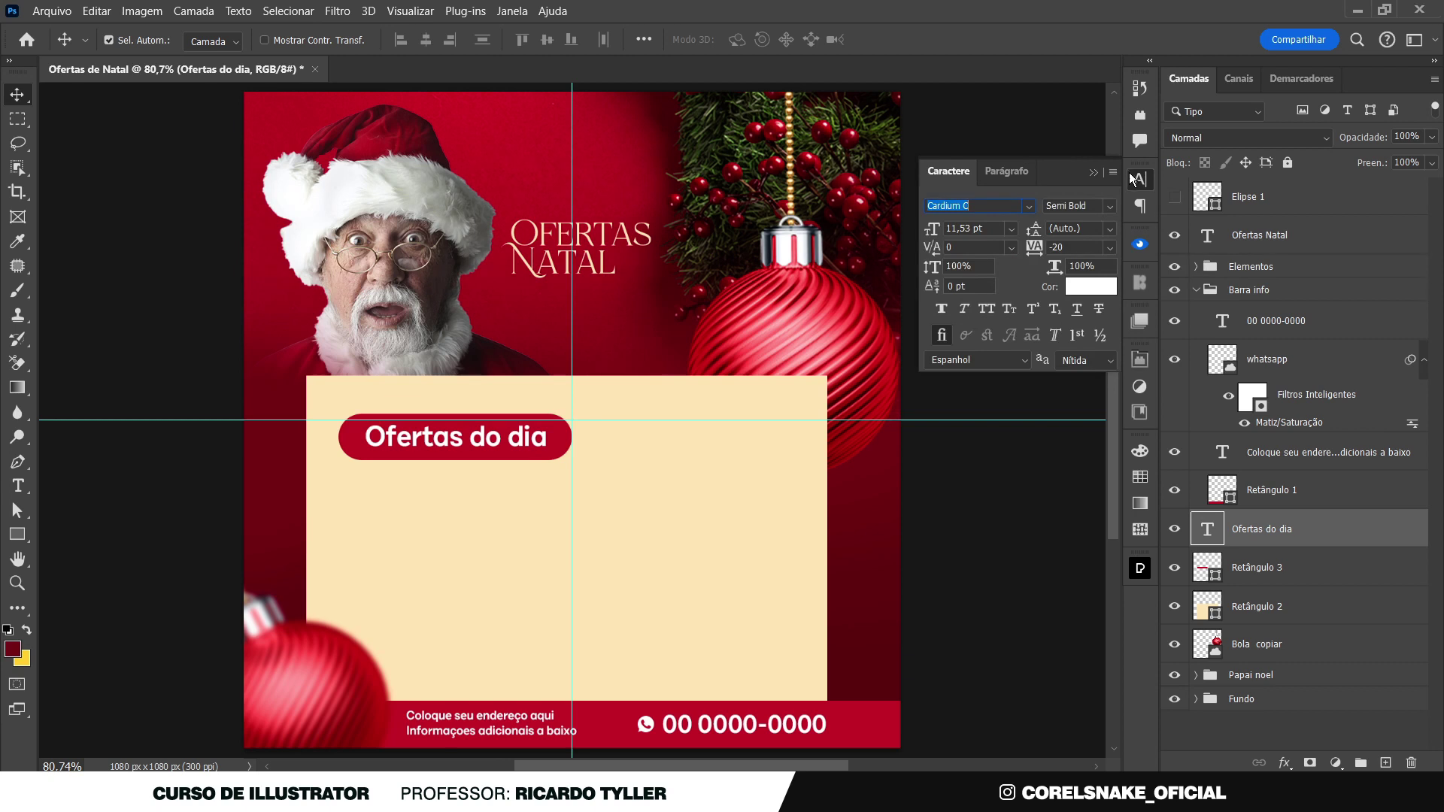
pyautogui.click(1086, 287)
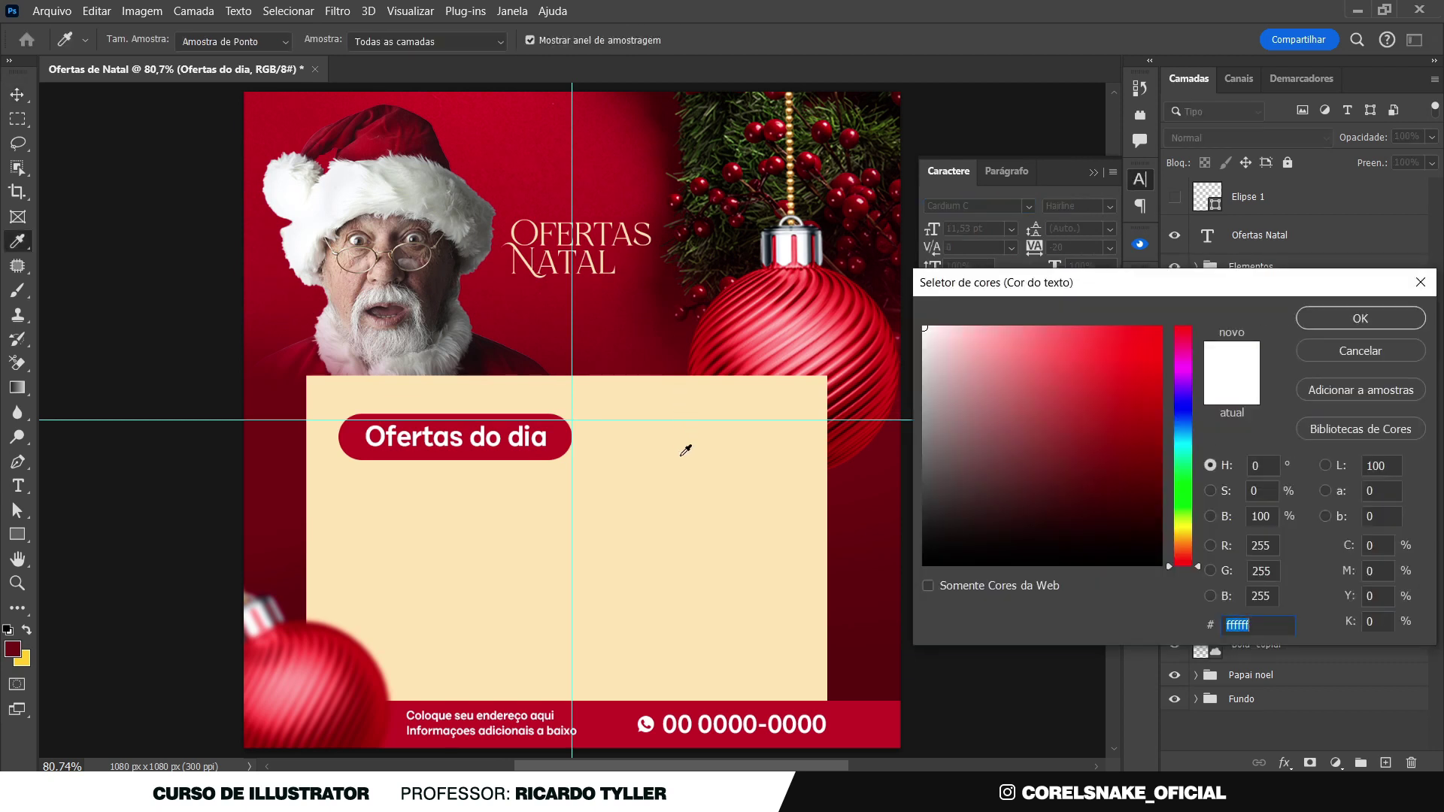
pyautogui.click(682, 455)
pyautogui.click(1354, 319)
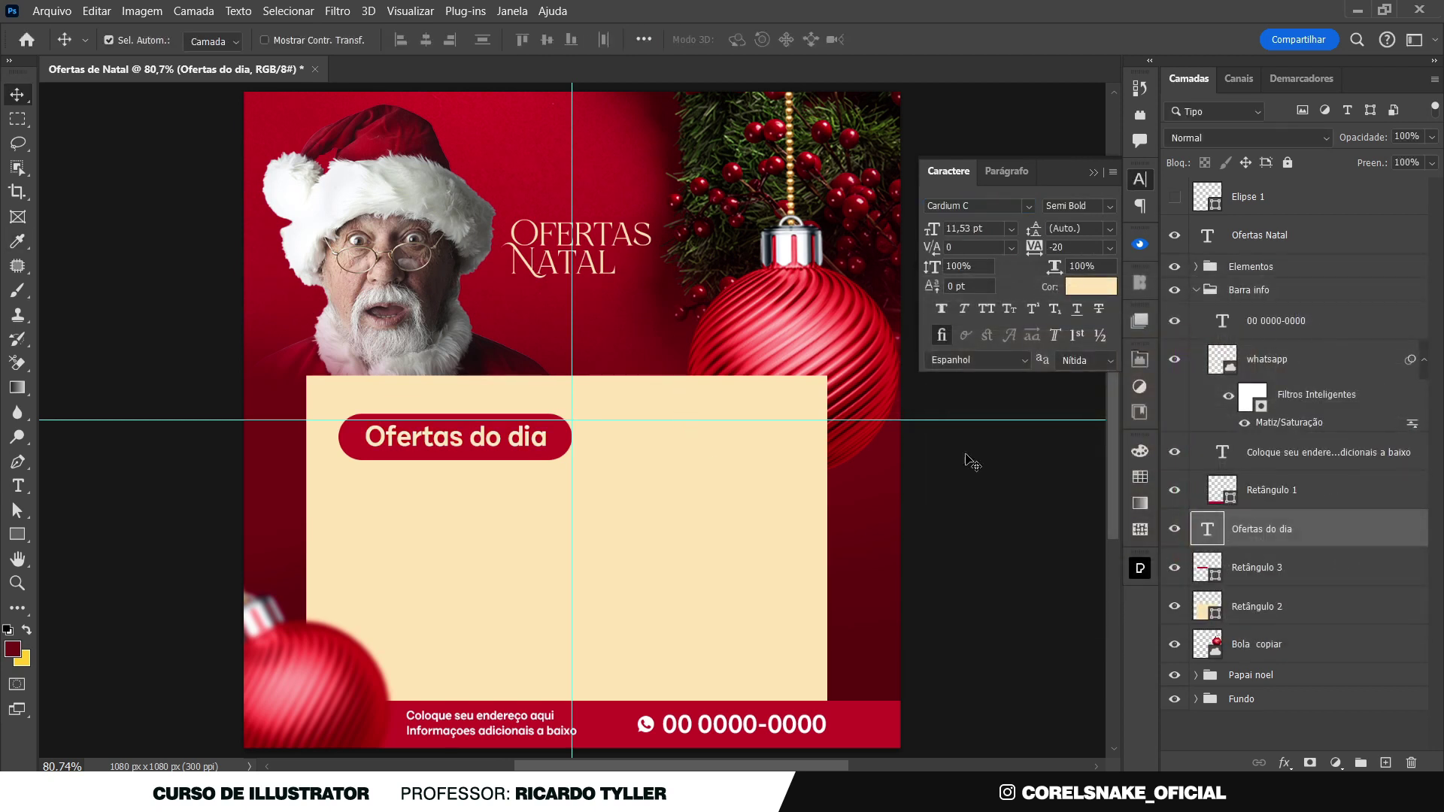
pyautogui.press('v')
# Change the Retângulo 2 panel fill to the lighter beige fae9c8
pyautogui.click(740, 486)
pyautogui.doubleClick(1217, 617)
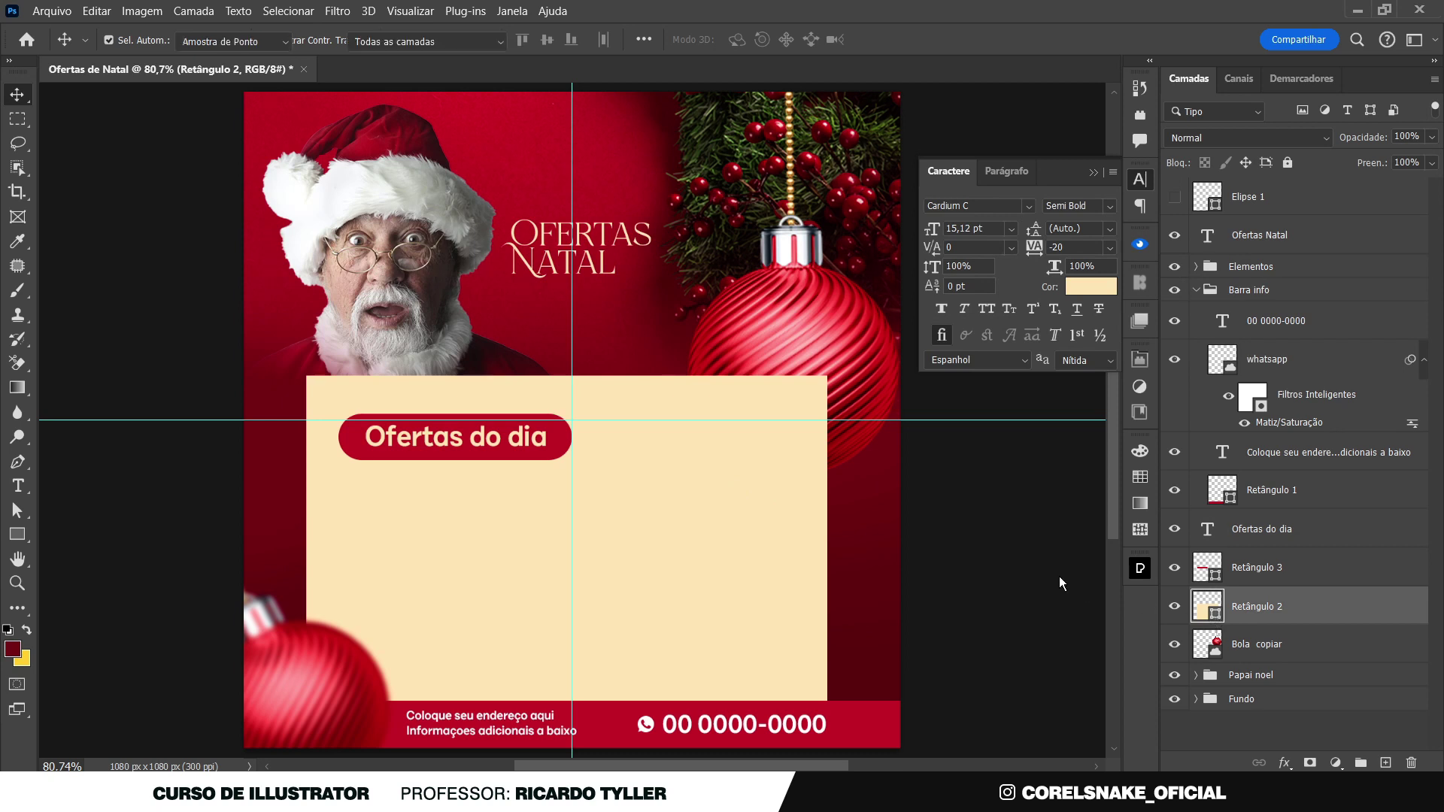
pyautogui.write('fae9c8')
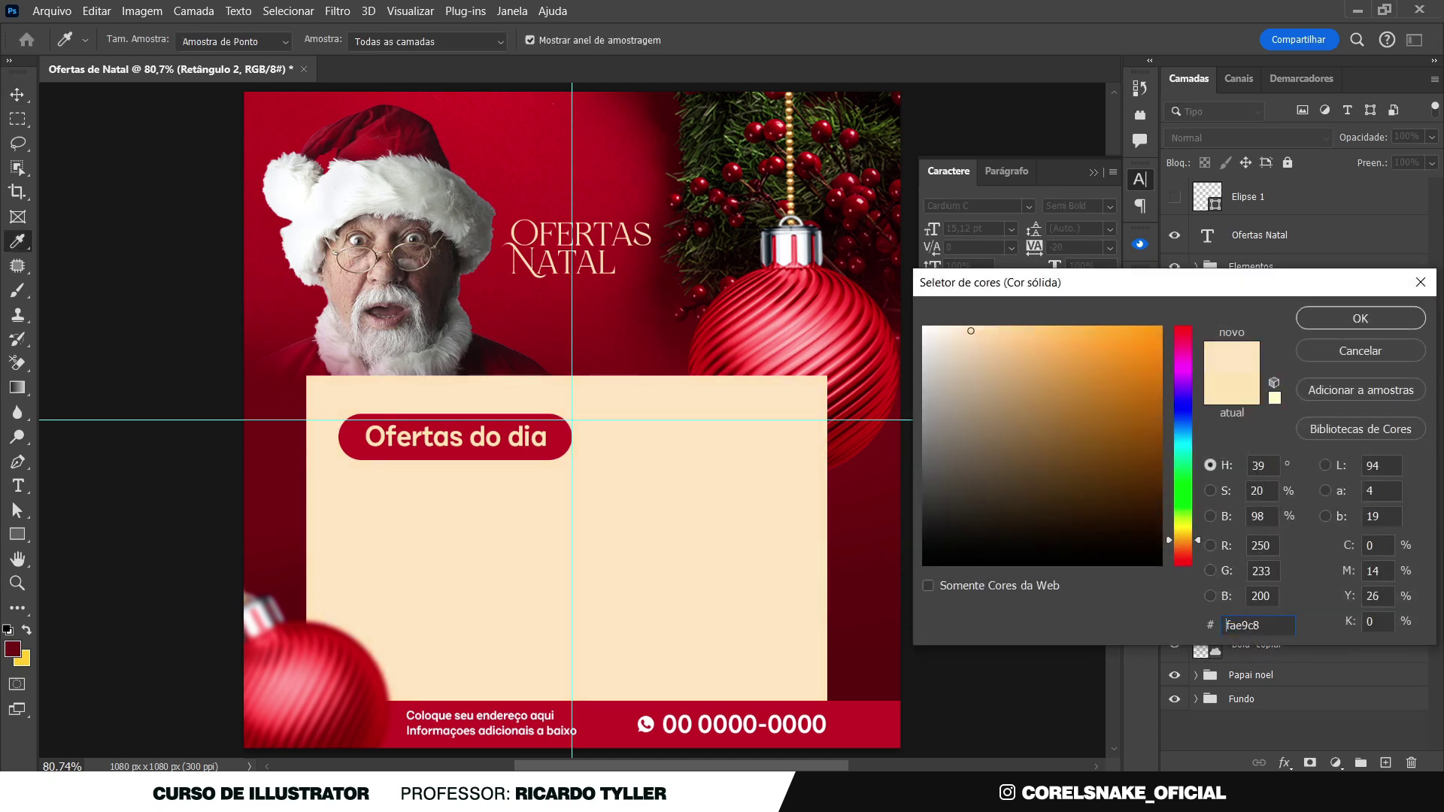
pyautogui.click(1360, 319)
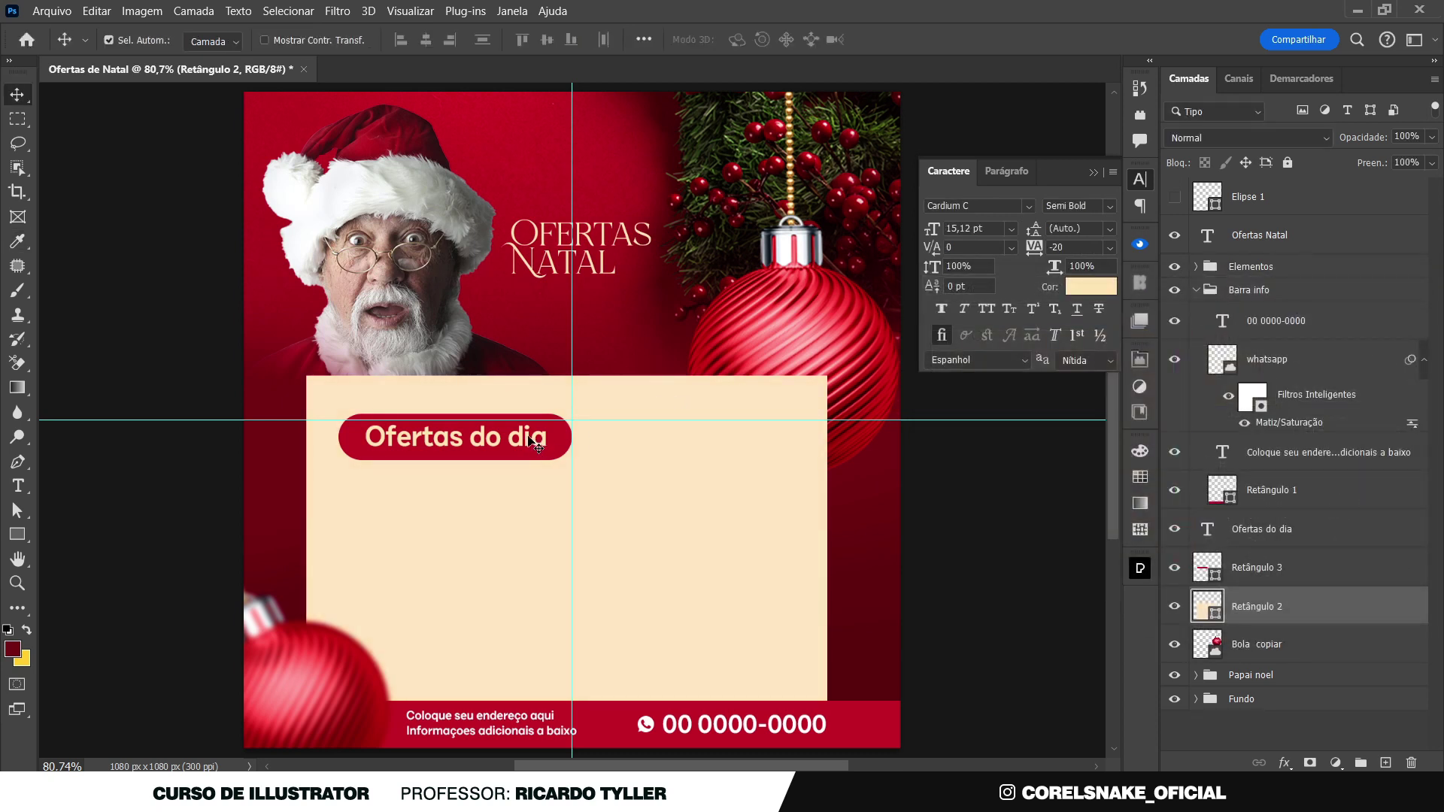
# Update the Ofertas do dia text to the matching pale beige fae9c9
pyautogui.click(524, 439)
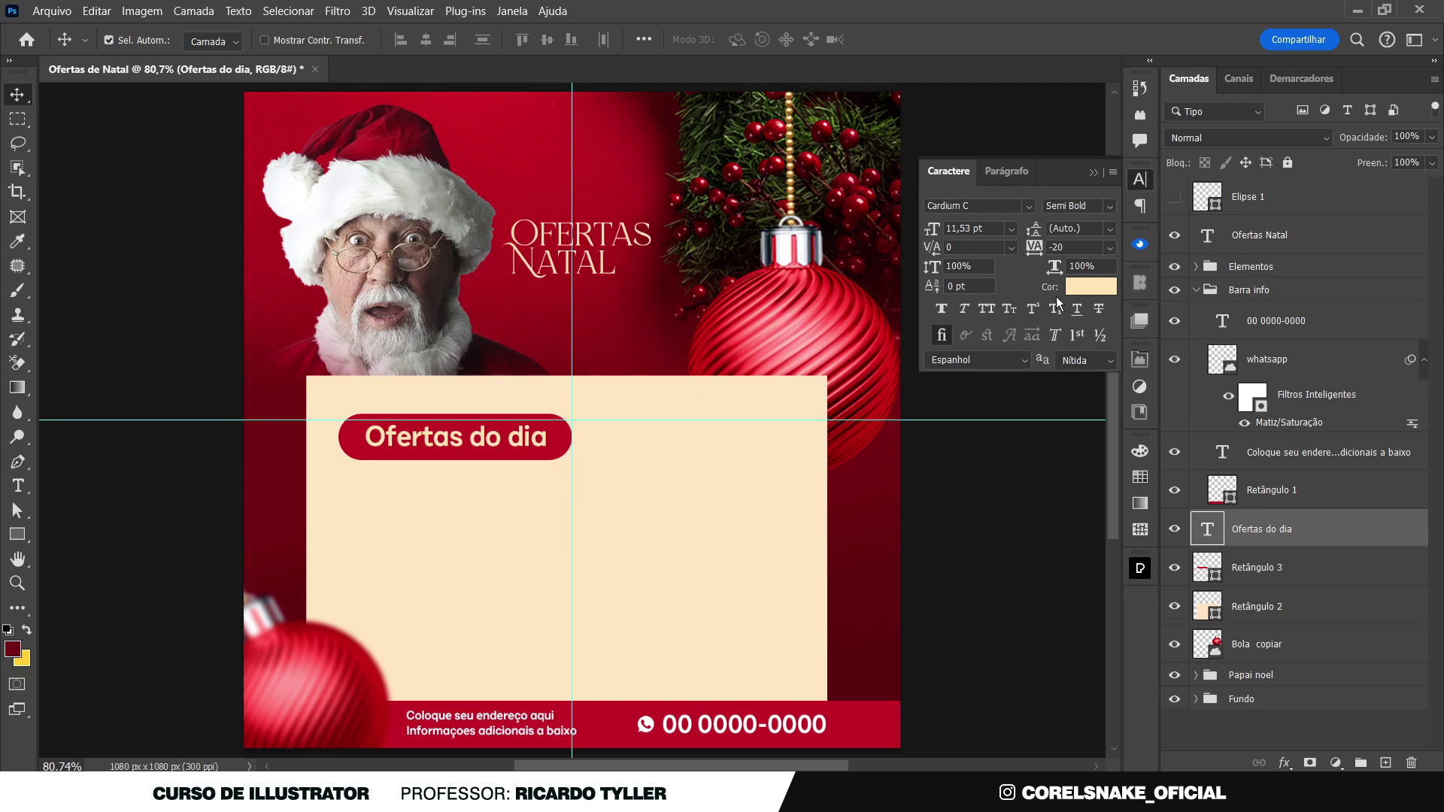
pyautogui.click(1083, 287)
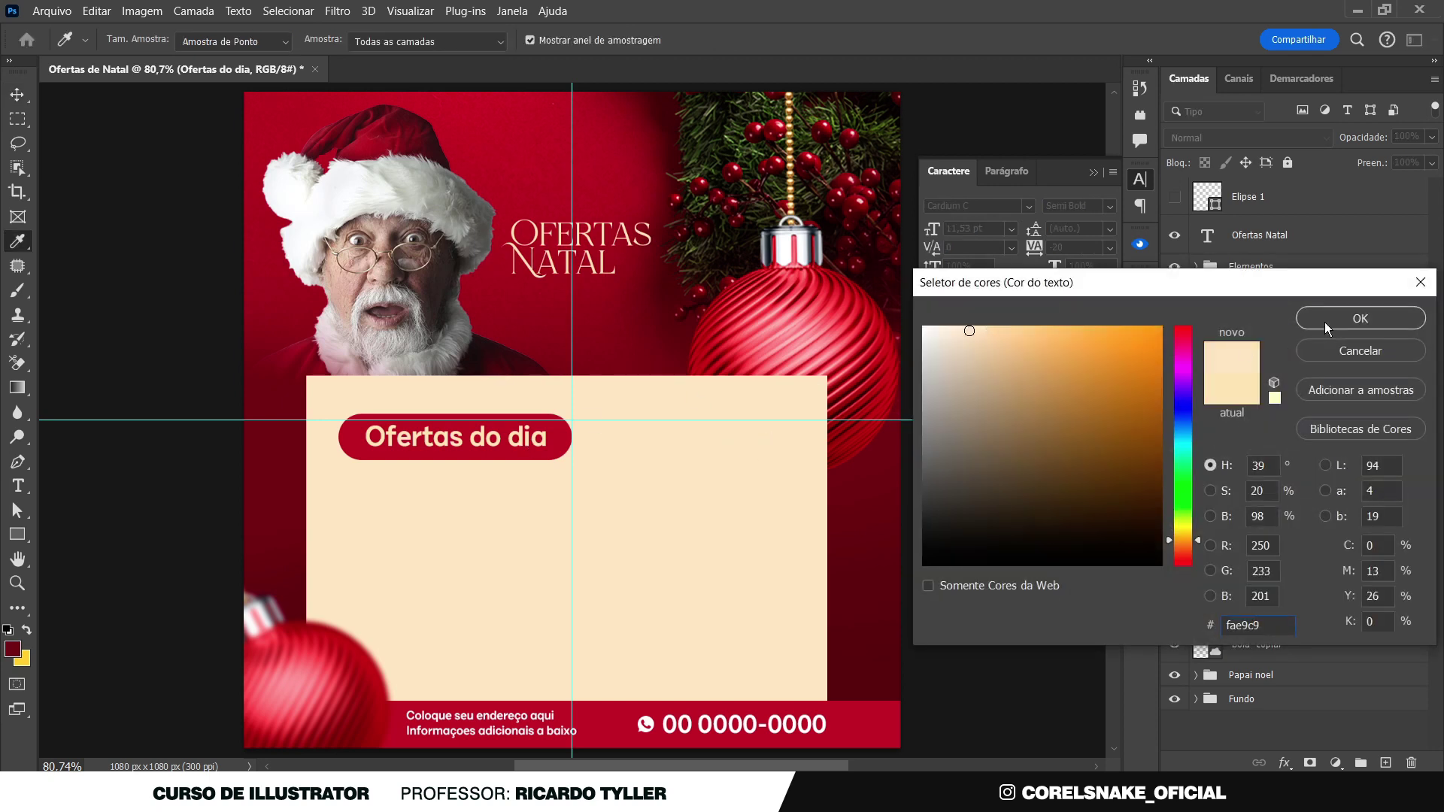
pyautogui.click(1326, 320)
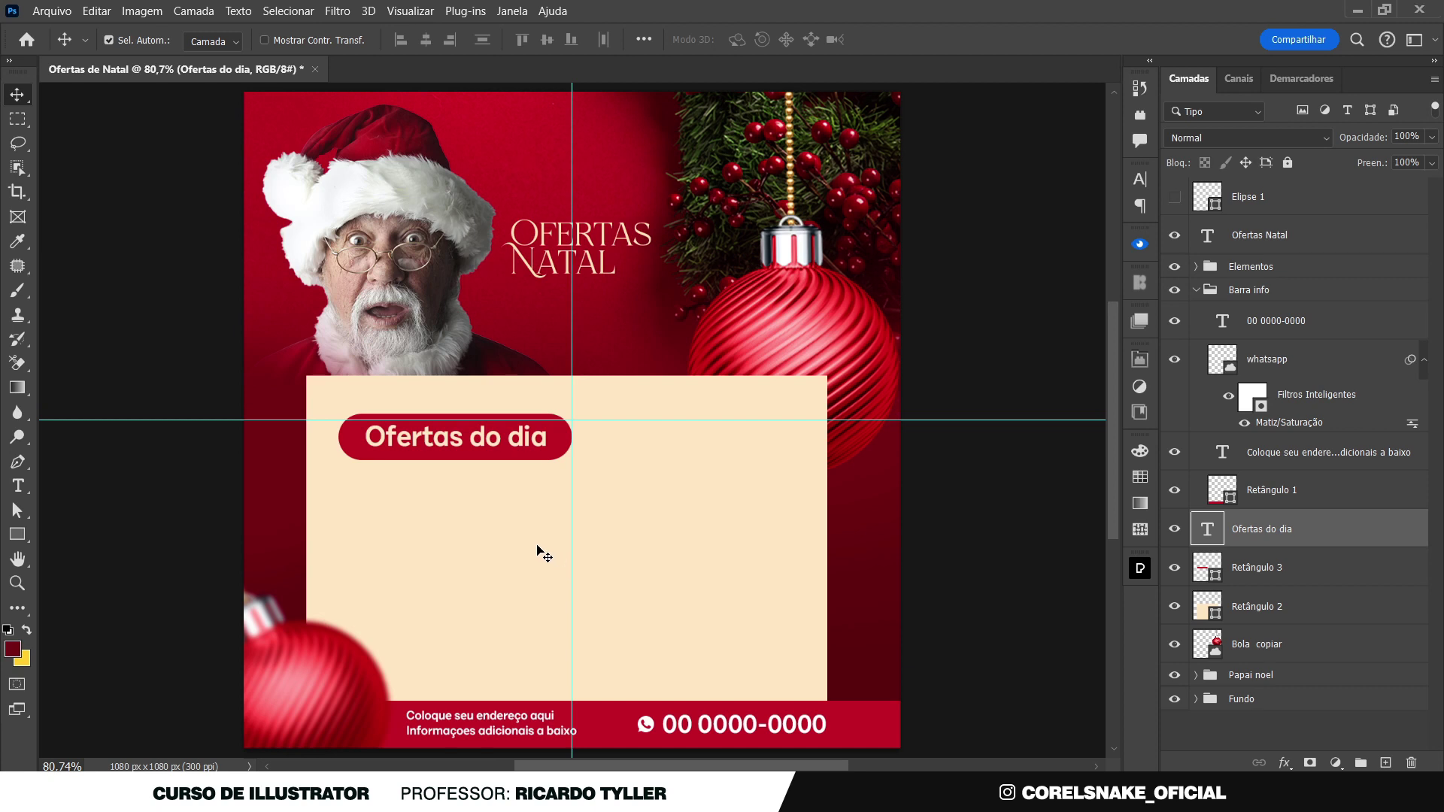
pyautogui.click(1022, 522)
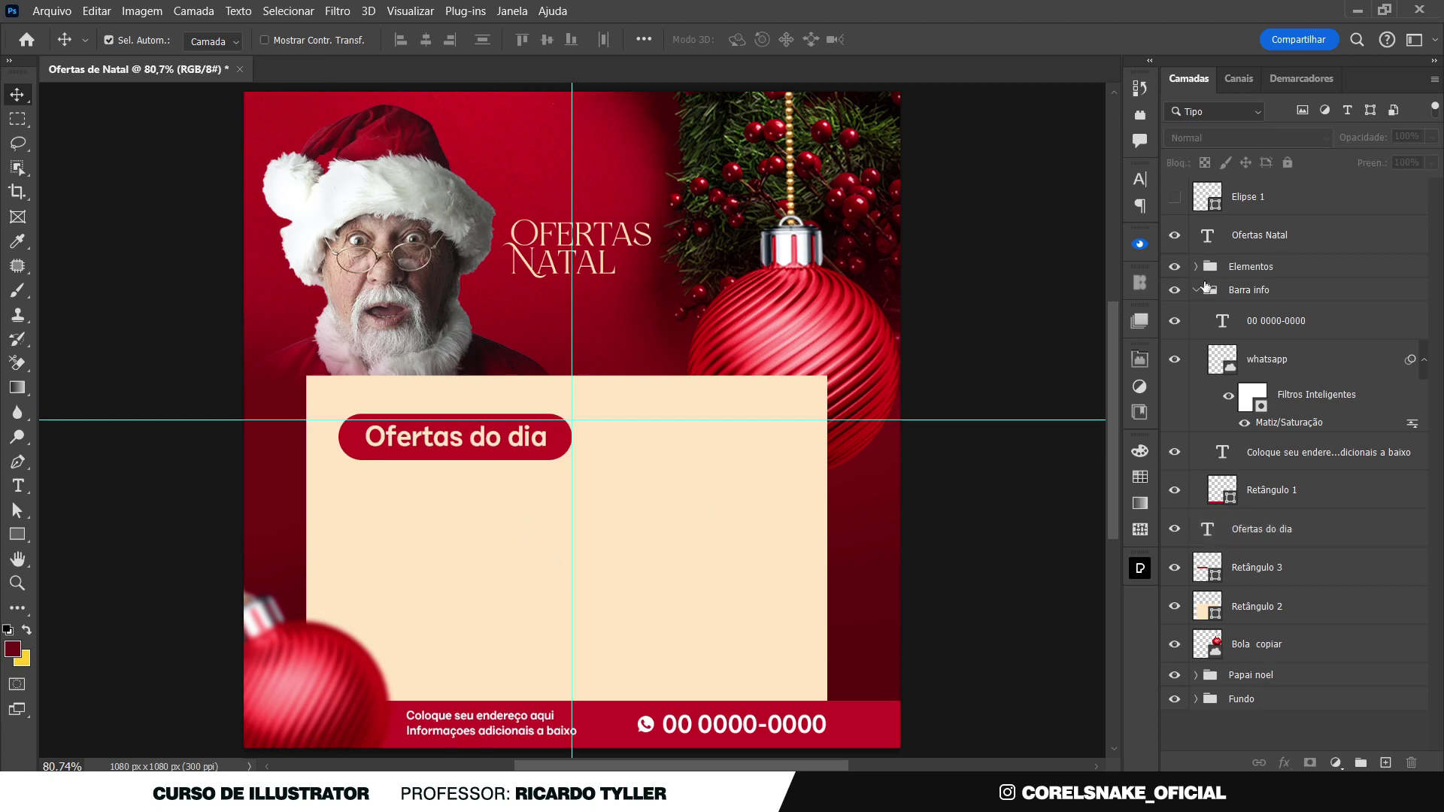
# Group Ofertas do dia and Retângulo 3 into a group named Barra oferta
pyautogui.click(1197, 289)
pyautogui.click(1258, 367)
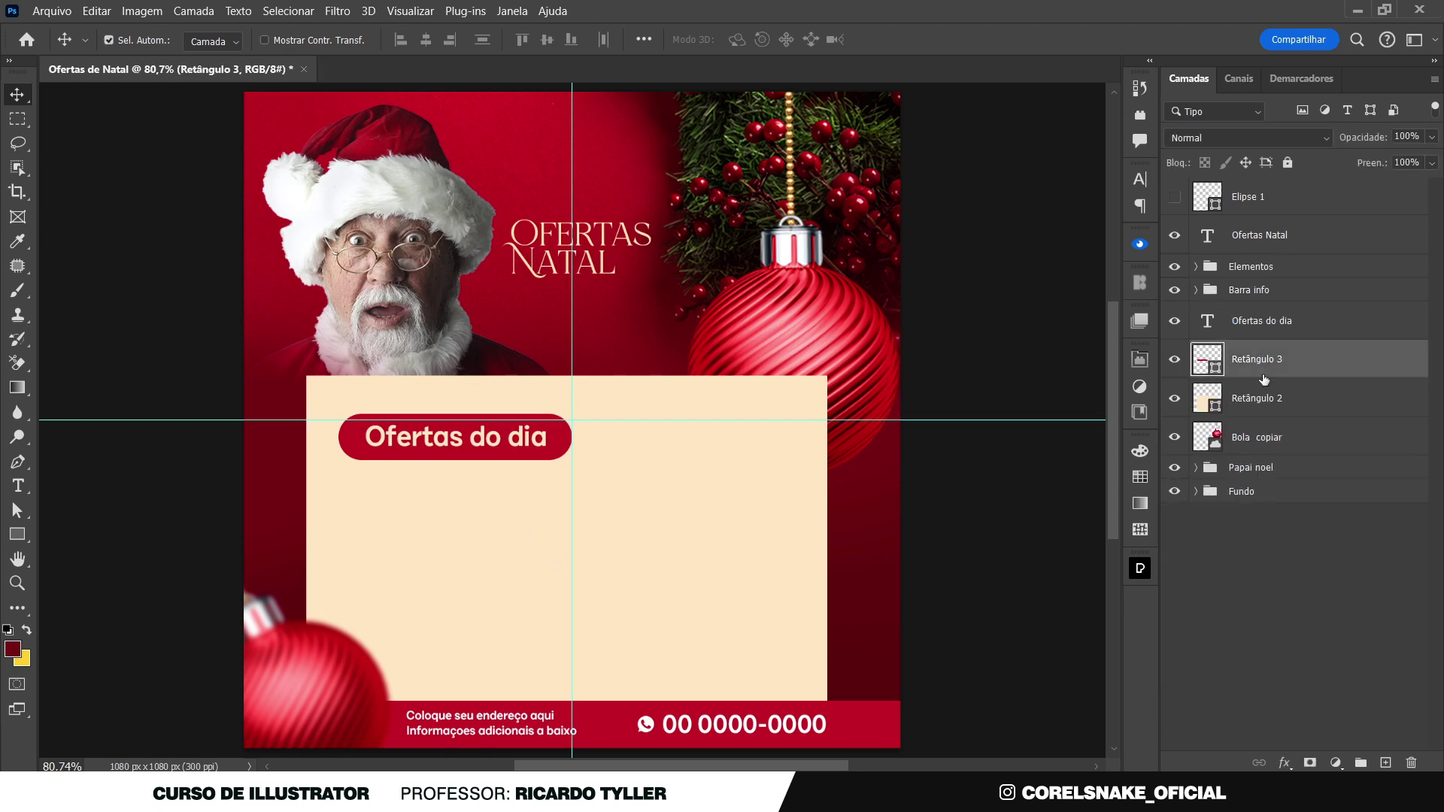
pyautogui.click(1271, 334)
pyautogui.keyDown('shift'); pyautogui.click(1270, 359); pyautogui.keyUp('shift')
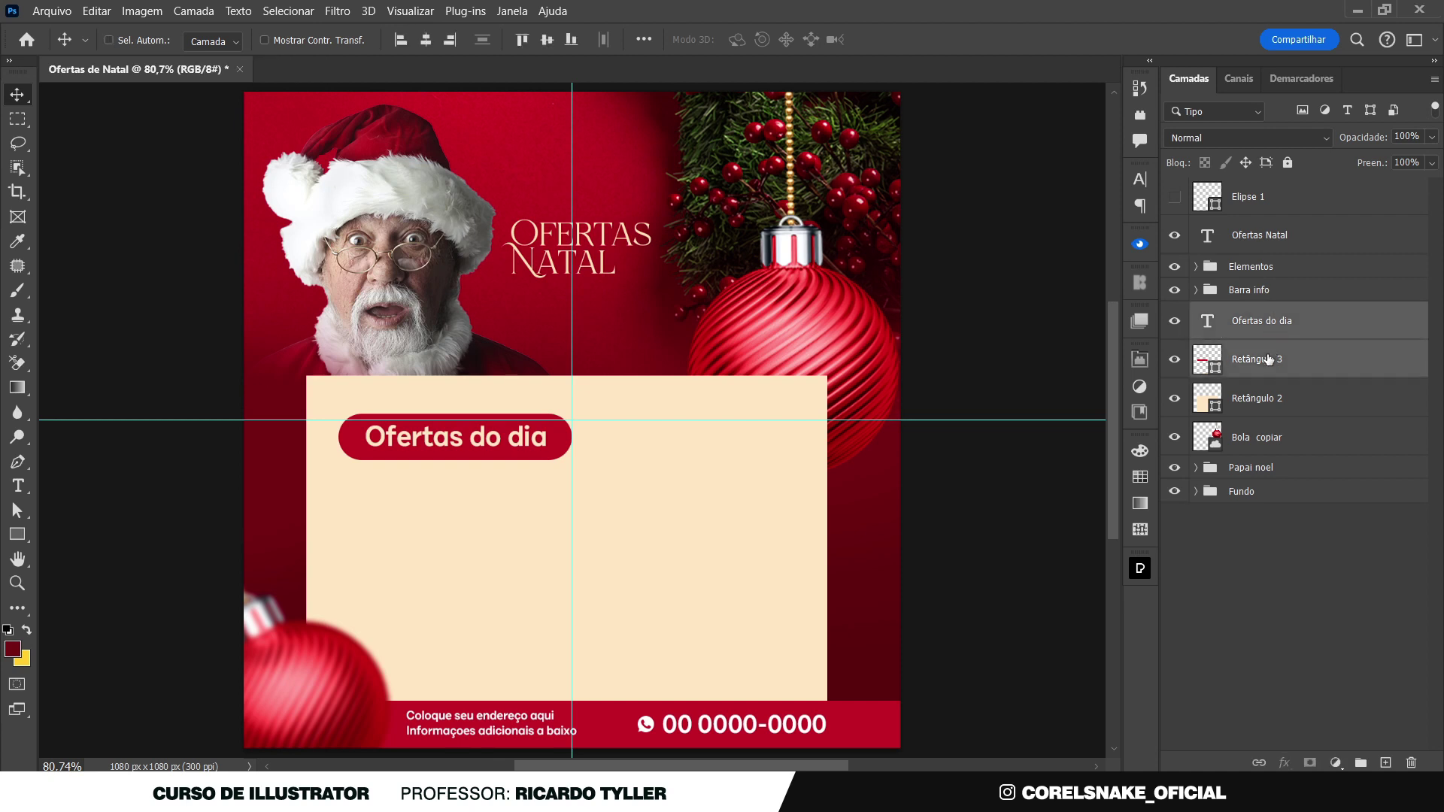
pyautogui.hotkey('ctrl', 'g')
pyautogui.doubleClick(1253, 316)
pyautogui.write('Ba')
pyautogui.press('Return')
# Group Barra oferta, Retângulo 2 and Bola copiar into a group named Quadro ofertas
pyautogui.click(1245, 350)
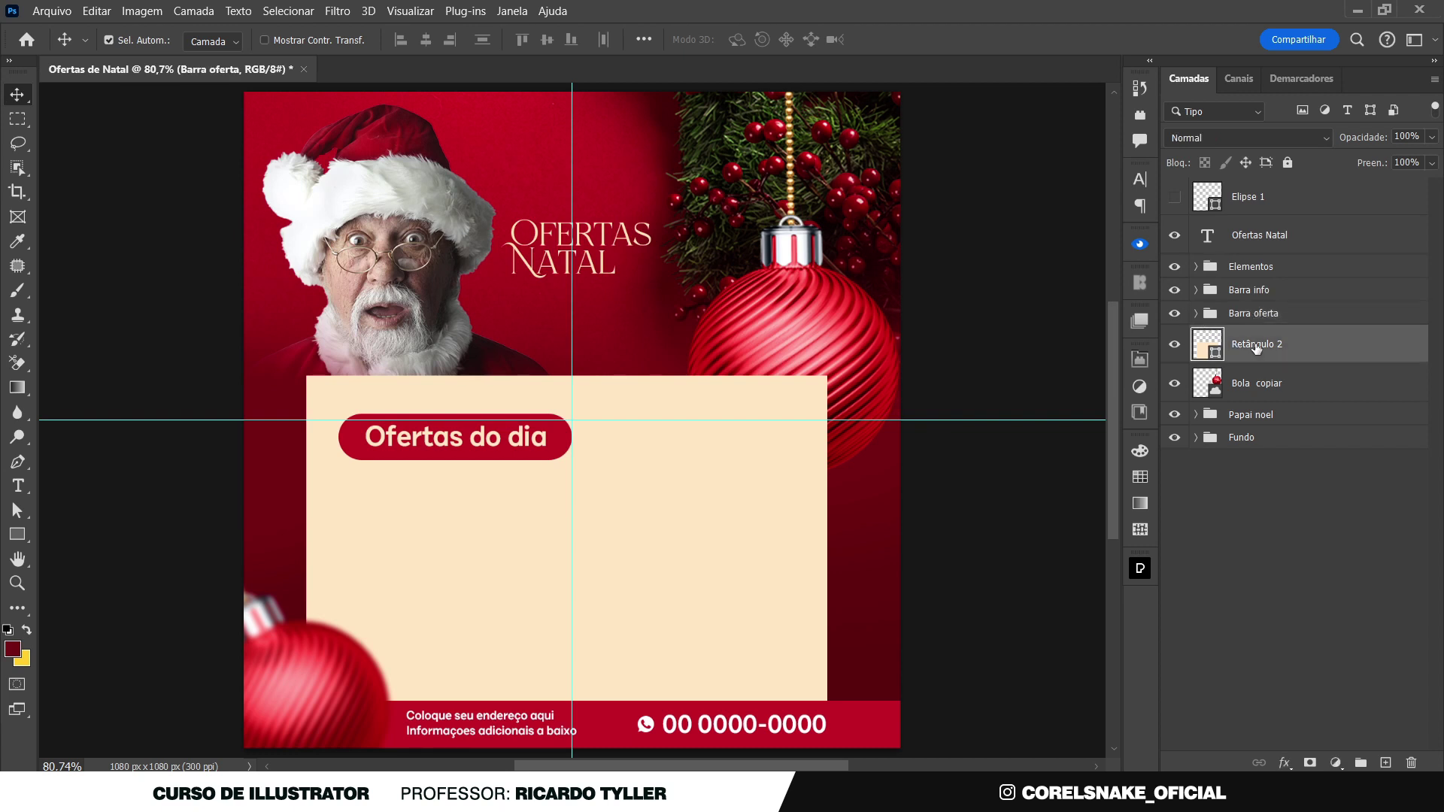
pyautogui.keyDown('ctrl'); pyautogui.click(1268, 316); pyautogui.keyUp('ctrl')
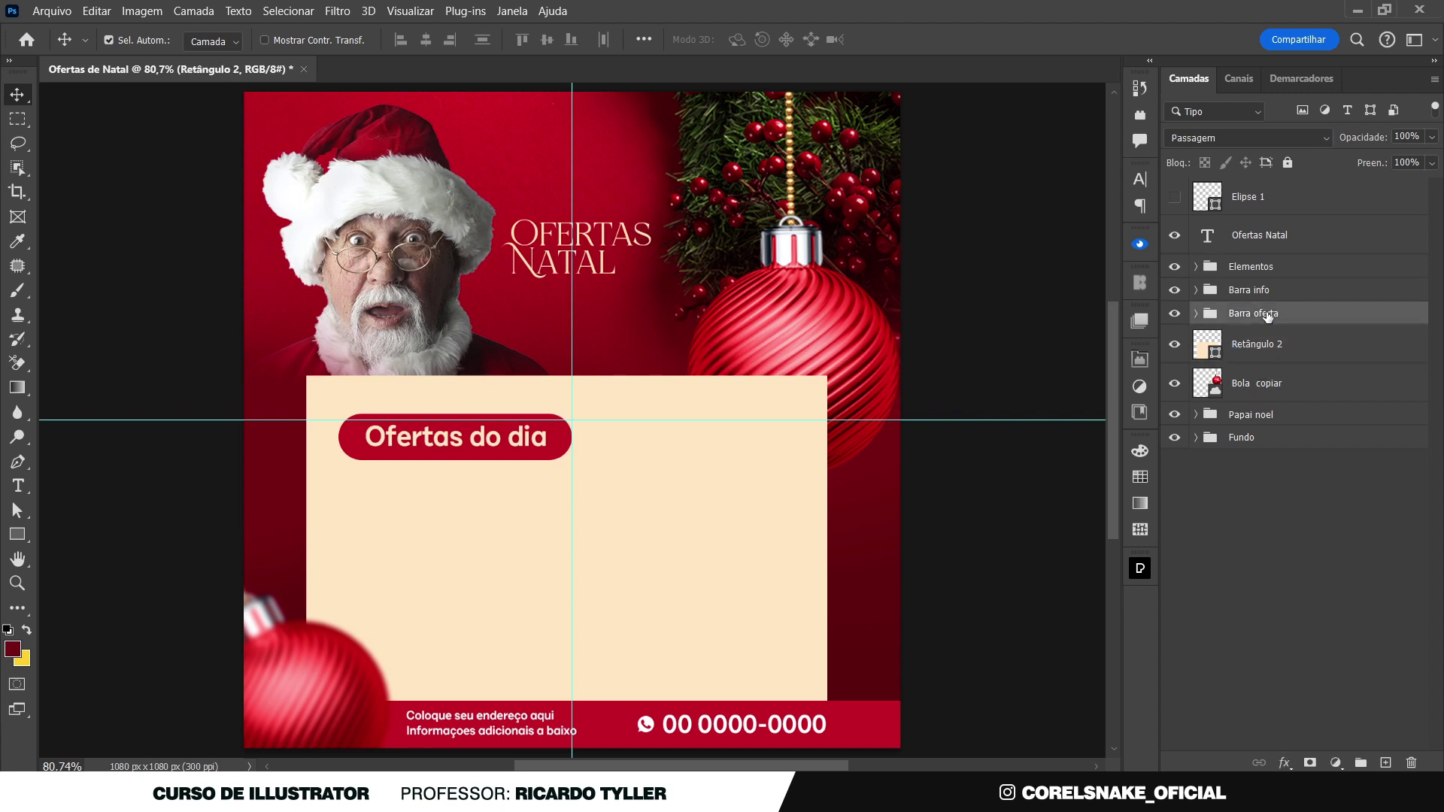
pyautogui.keyDown('ctrl'); pyautogui.click(1263, 384); pyautogui.keyUp('ctrl')
pyautogui.hotkey('ctrl', 'g')
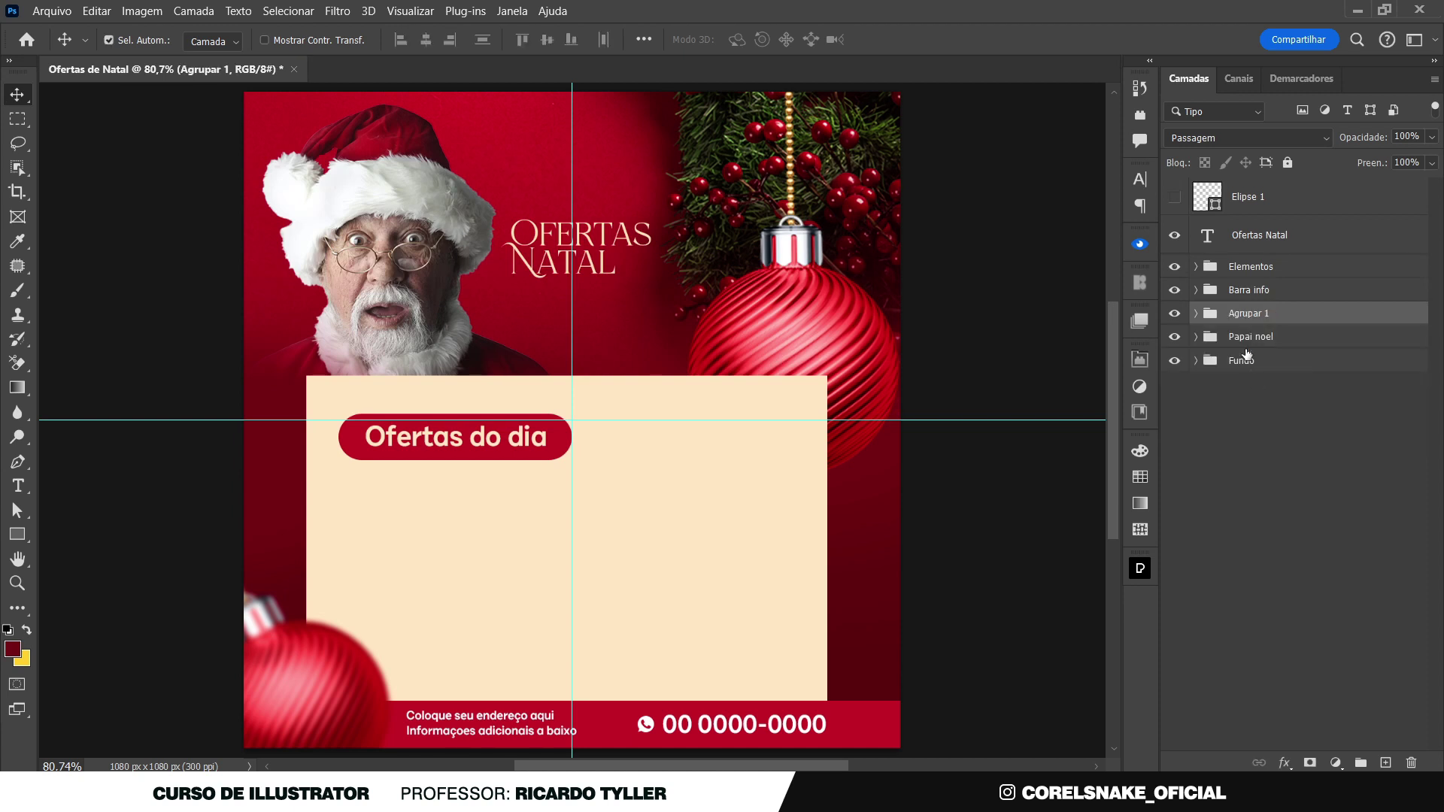
pyautogui.doubleClick(1249, 315)
pyautogui.write('Ofer')
pyautogui.write('tas')
pyautogui.press('Return')
pyautogui.click(1197, 313)
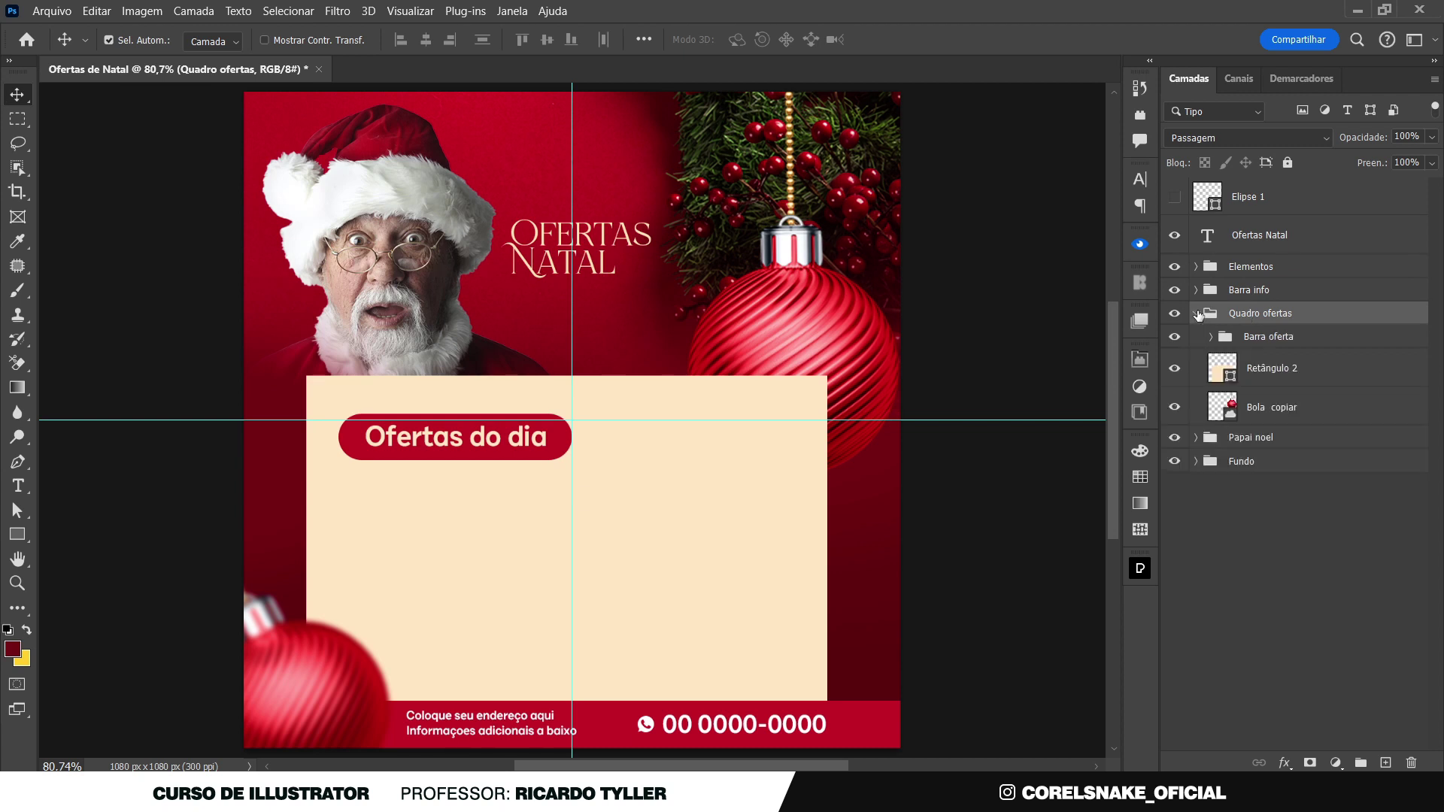
pyautogui.click(1281, 340)
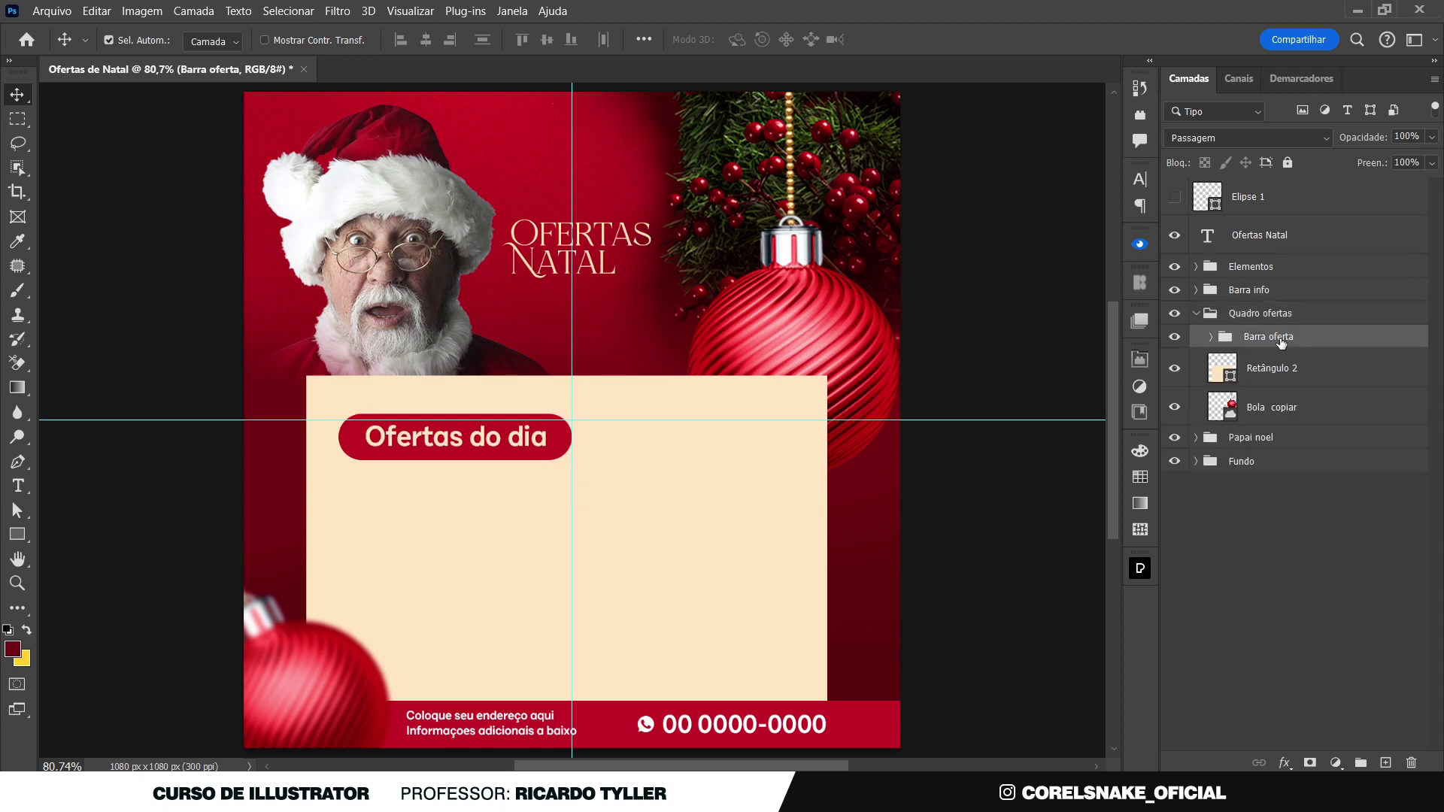
# Place the Arisco caldo pack from the VIDEO AULA CANAL library onto the poster
pyautogui.click(1140, 416)
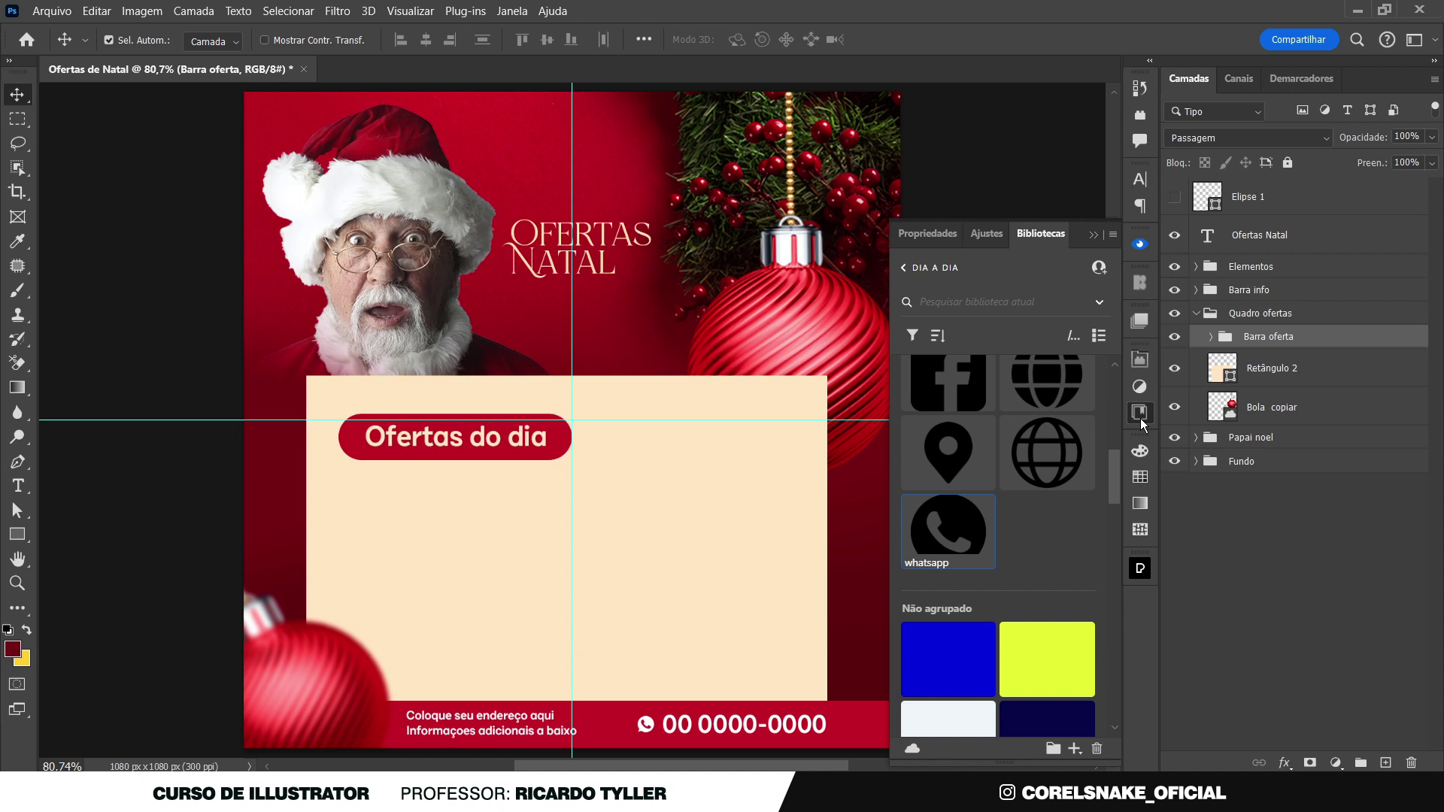
pyautogui.scroll(2, 1049, 458)
pyautogui.click(906, 266)
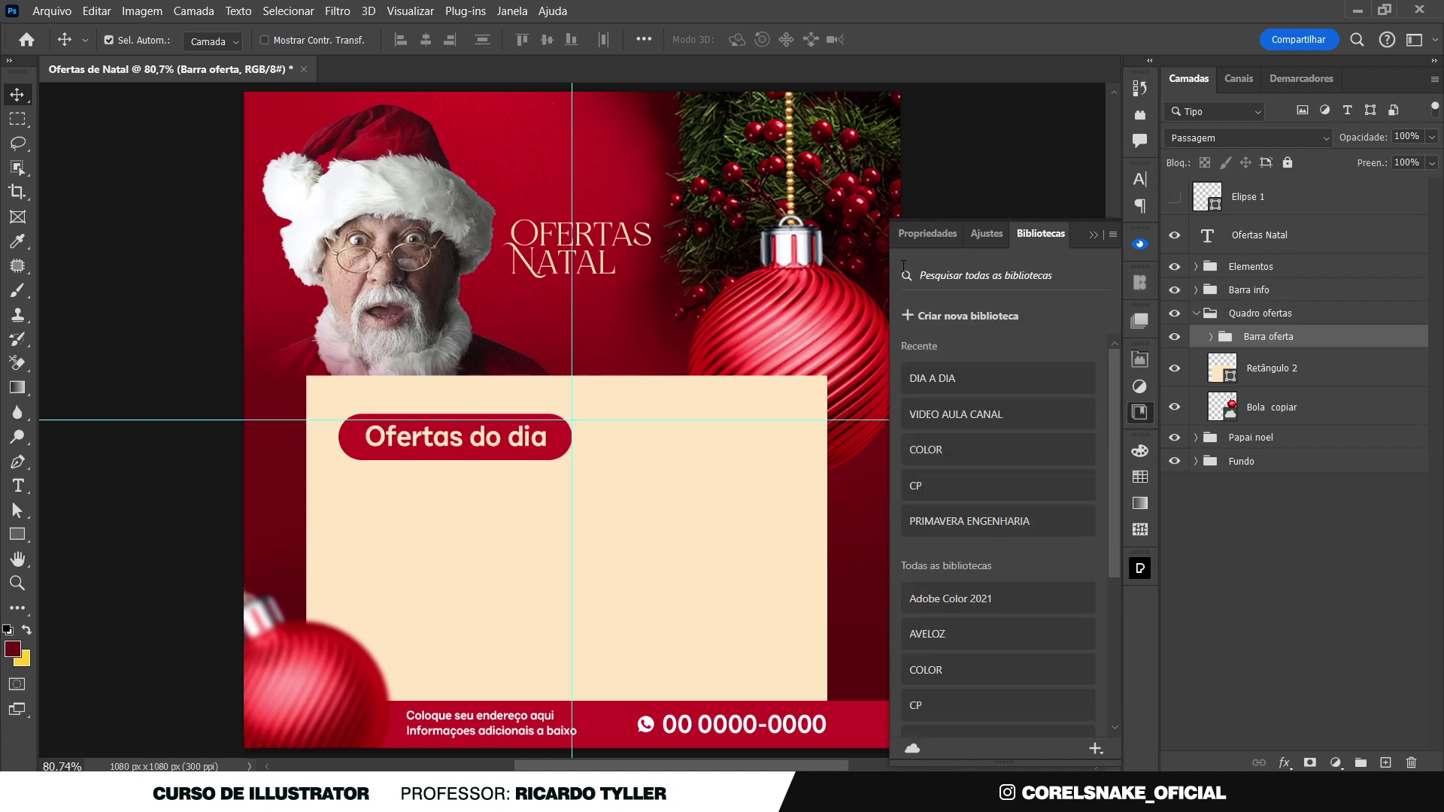
pyautogui.click(955, 413)
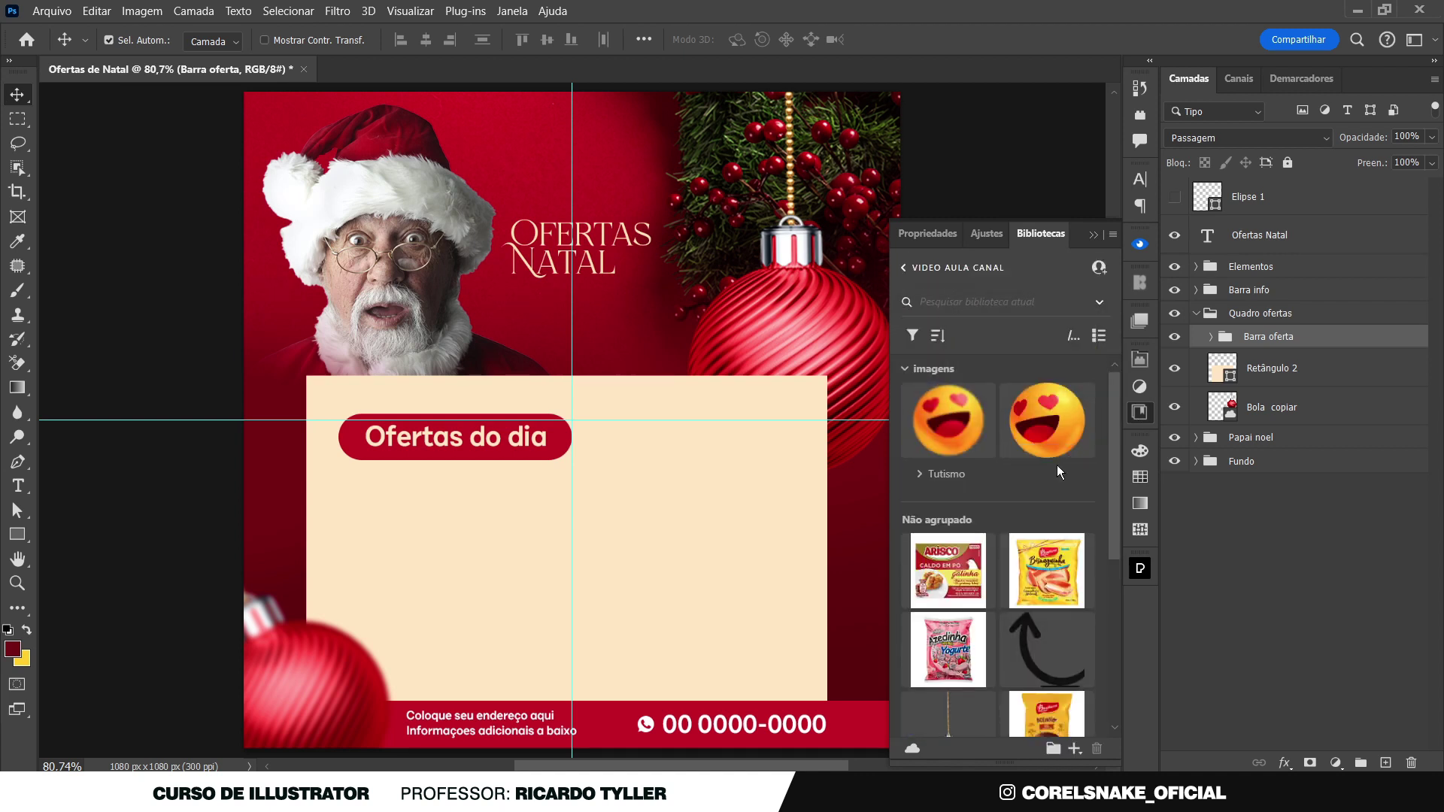
pyautogui.scroll(-5, 978, 451)
pyautogui.scroll(2, 963, 440)
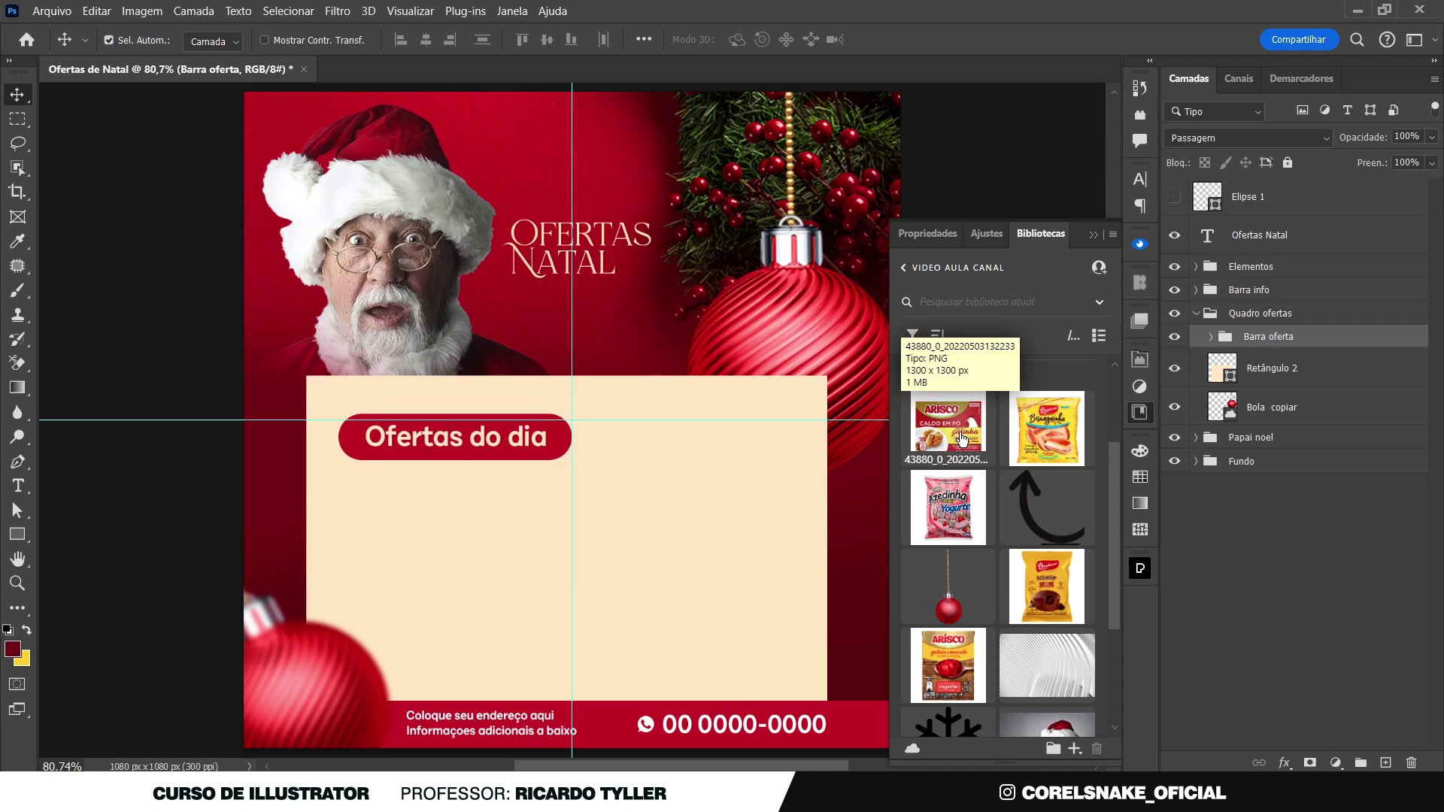
pyautogui.moveTo(963, 439); pyautogui.dragTo(526, 508)
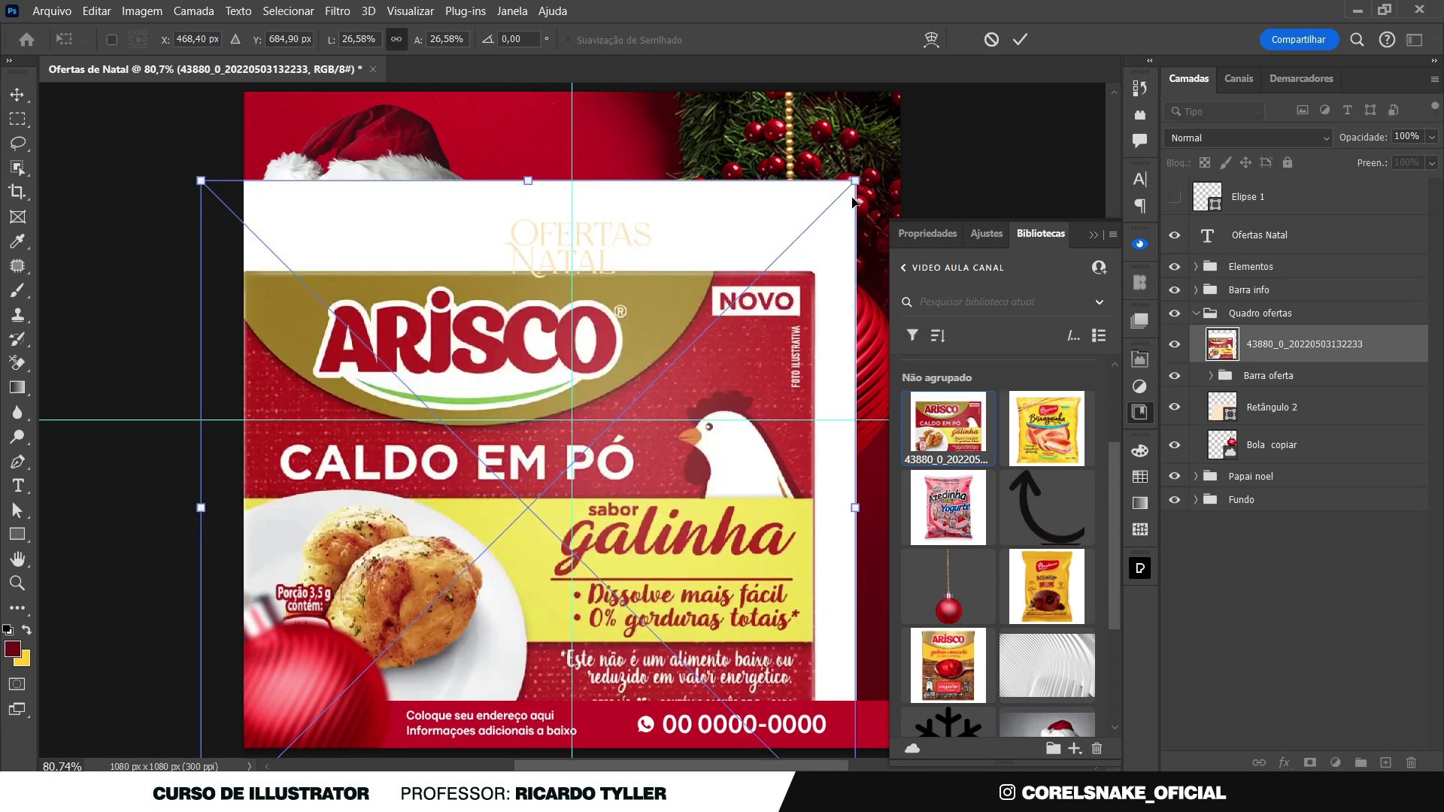
# Shrink the Arisco image to about 7% and move it below the Ofertas do dia title
pyautogui.moveTo(854, 202); pyautogui.dragTo(631, 437)
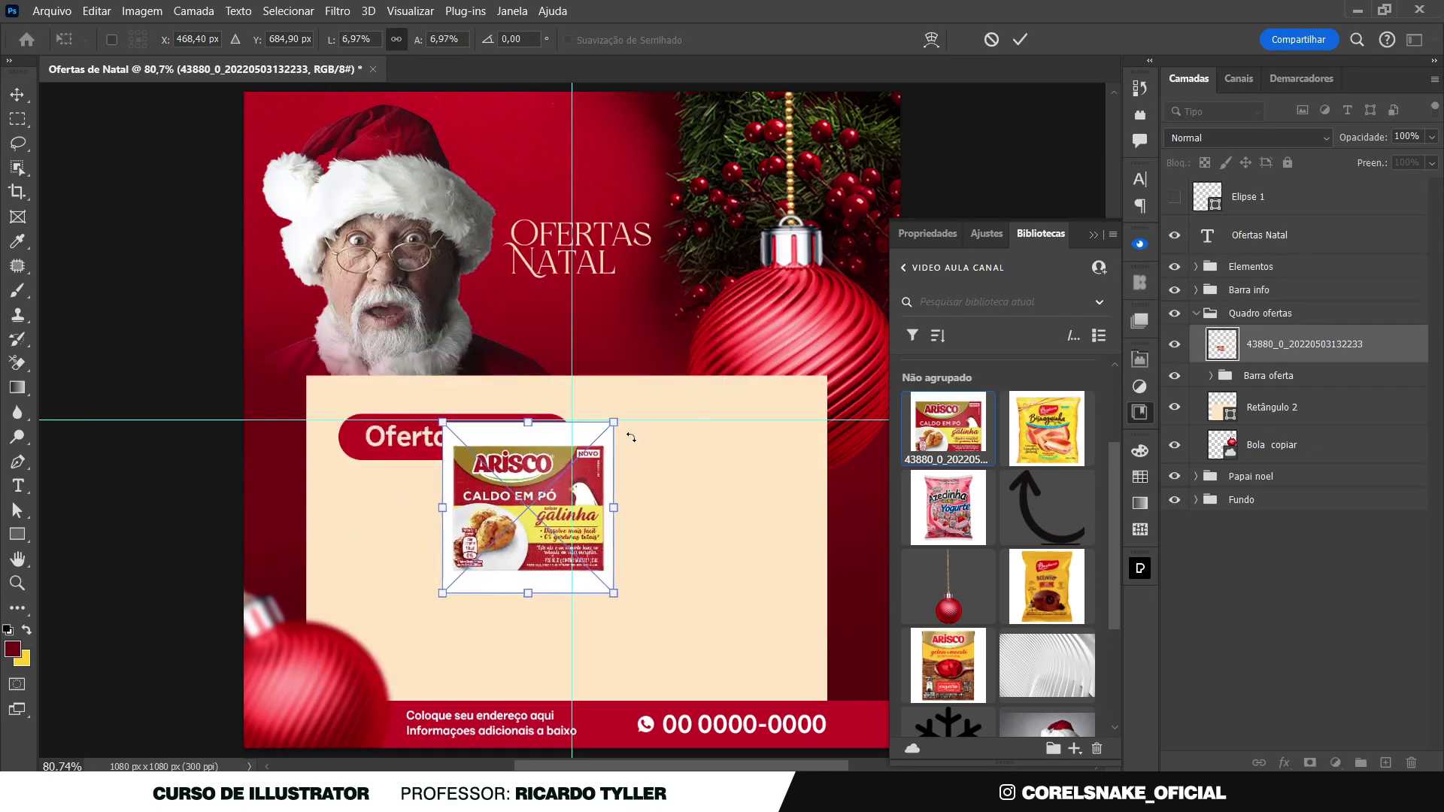
pyautogui.press('Return')
pyautogui.moveTo(528, 510); pyautogui.dragTo(481, 571)
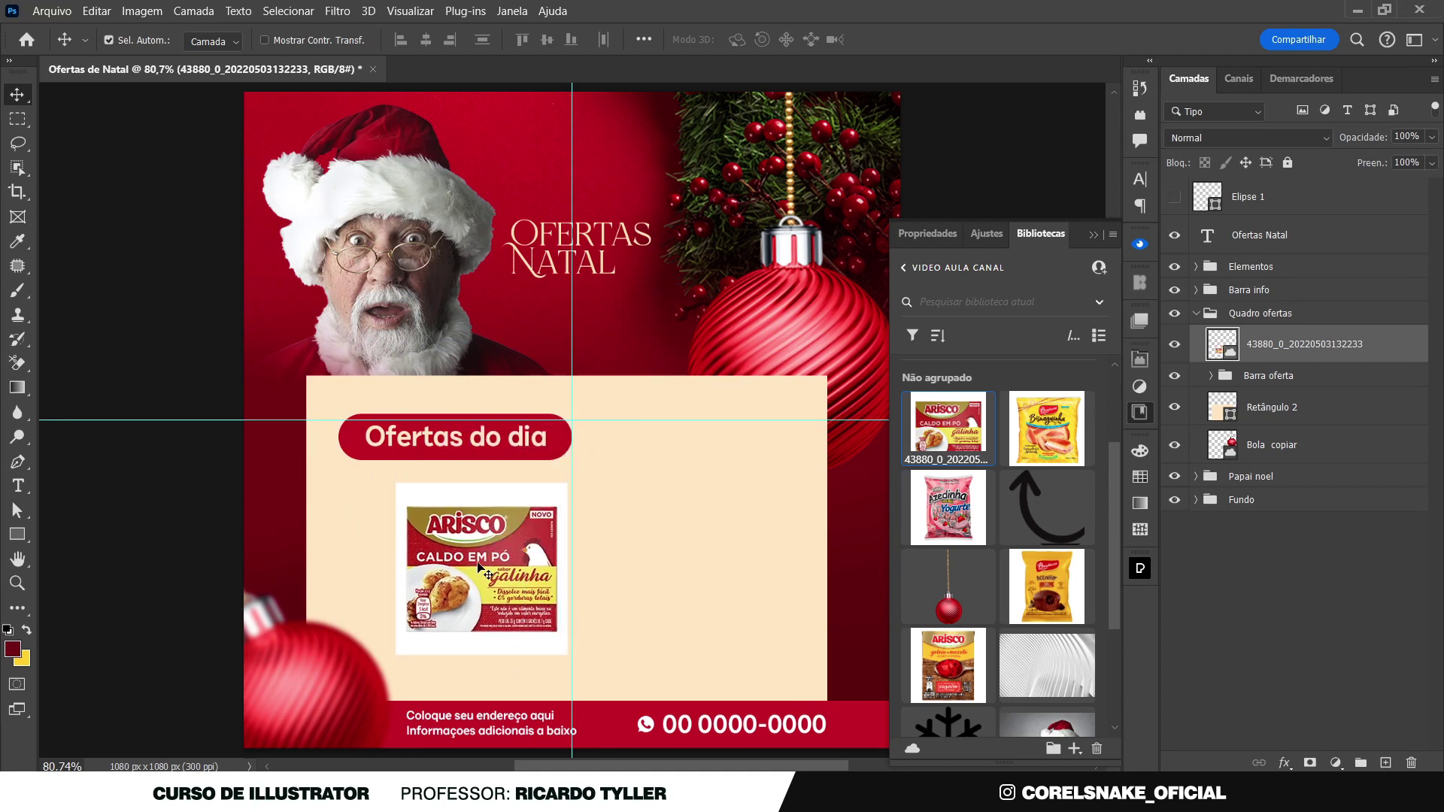
# Mask away the Arisco pack's white background using an Object Selection of the pack
pyautogui.scroll(3, 445, 618)
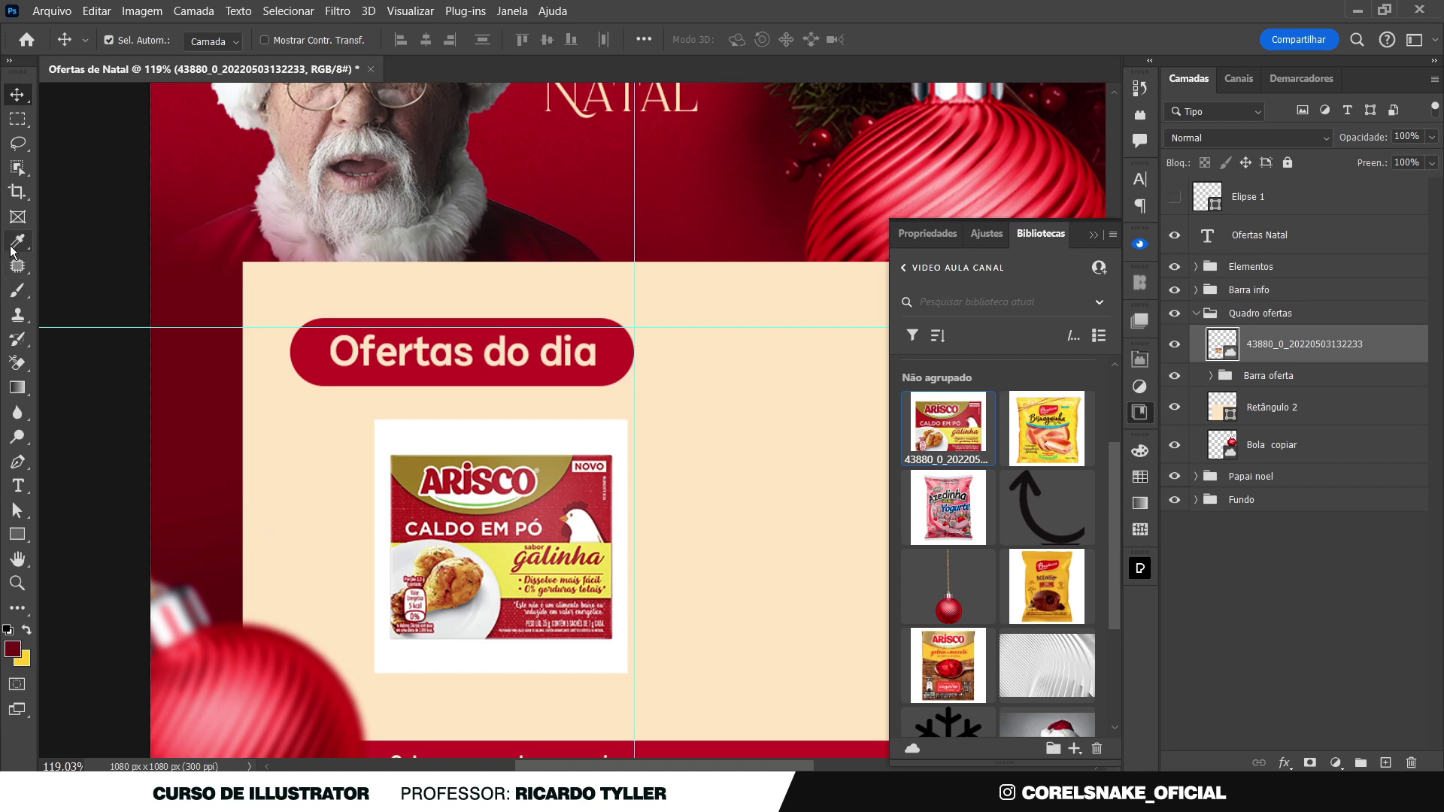
pyautogui.click(17, 167)
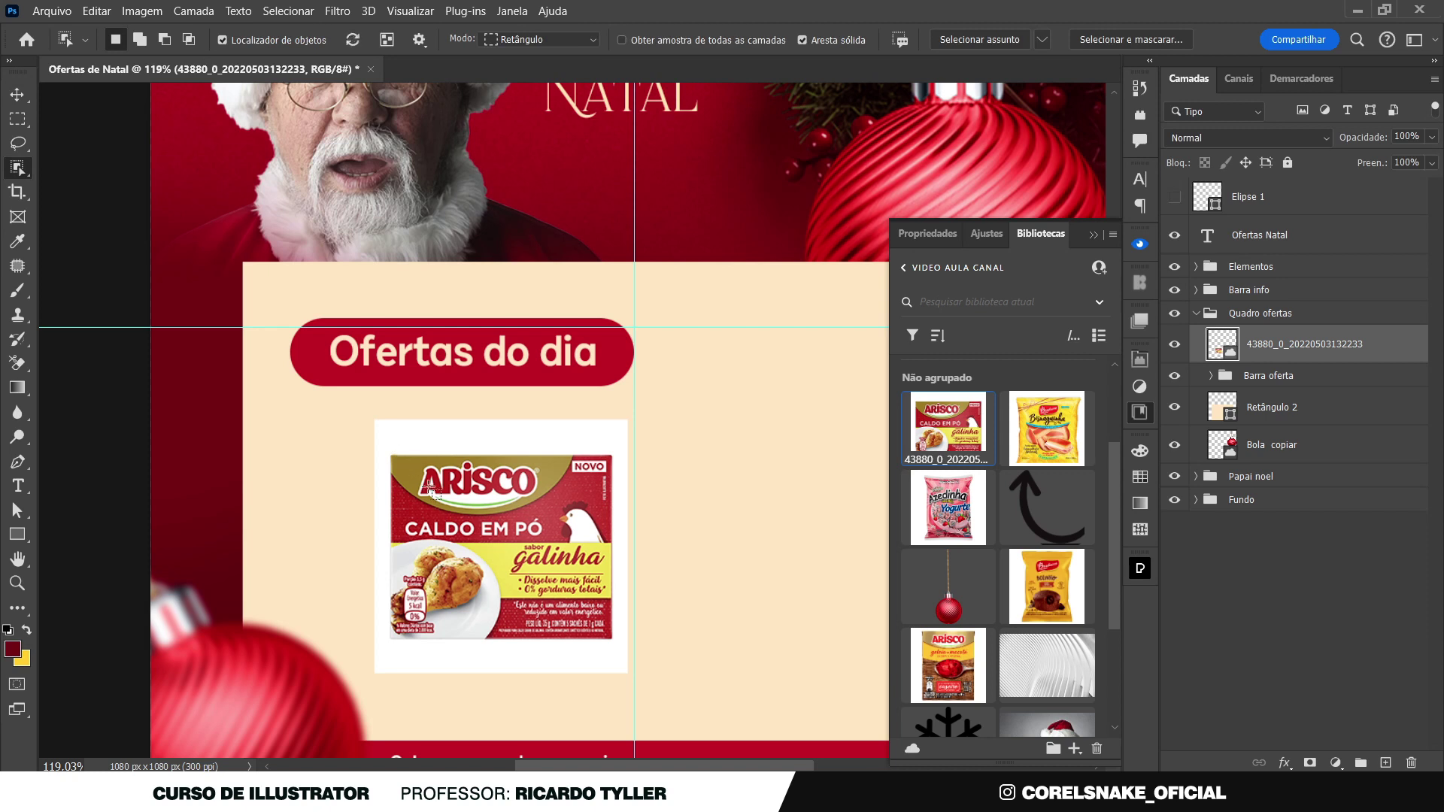
pyautogui.moveTo(382, 439)
pyautogui.mouseDown()
pyautogui.moveTo(600, 658)
pyautogui.moveTo(618, 651)
pyautogui.mouseUp()
pyautogui.hotkey('ctrl', 'd')
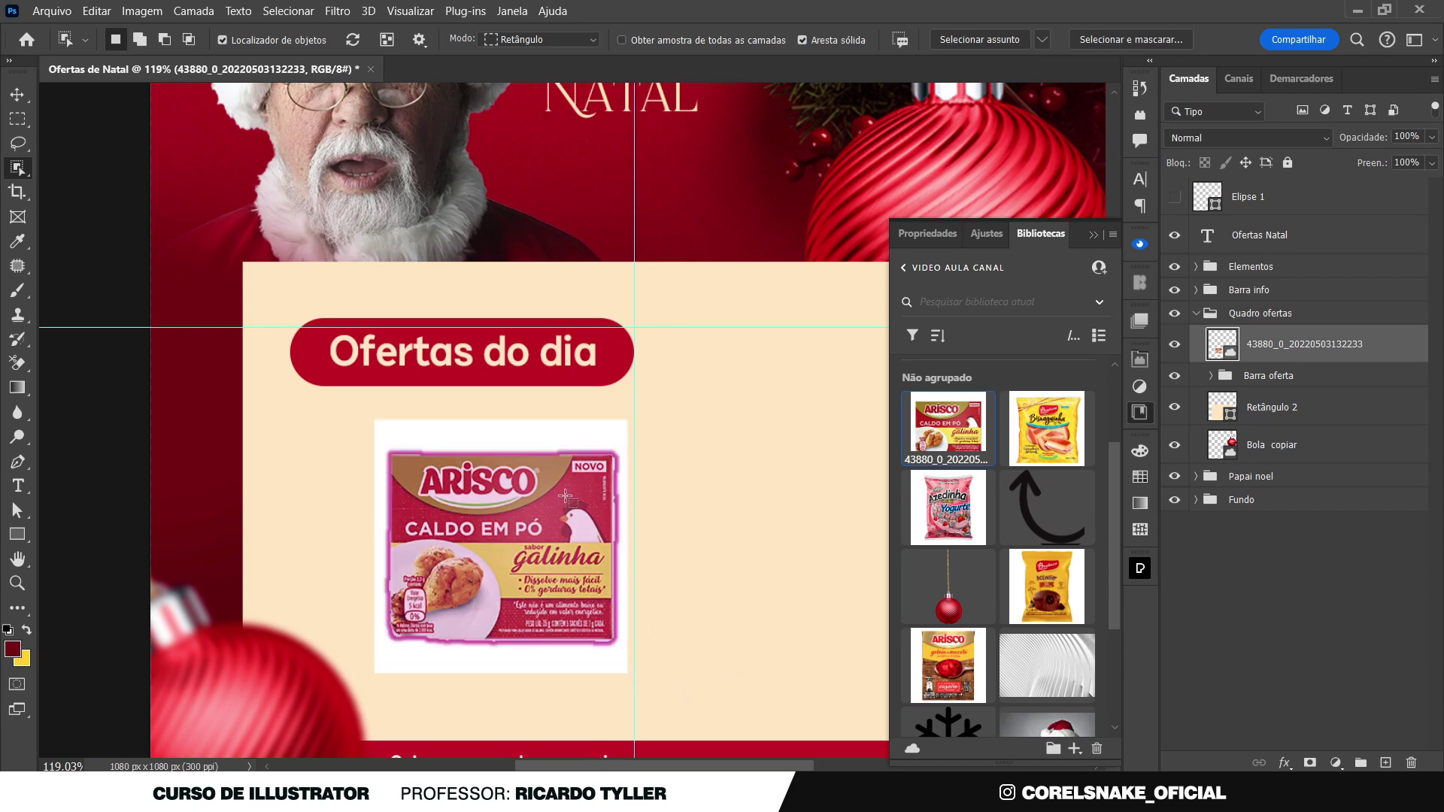
pyautogui.click(1310, 763)
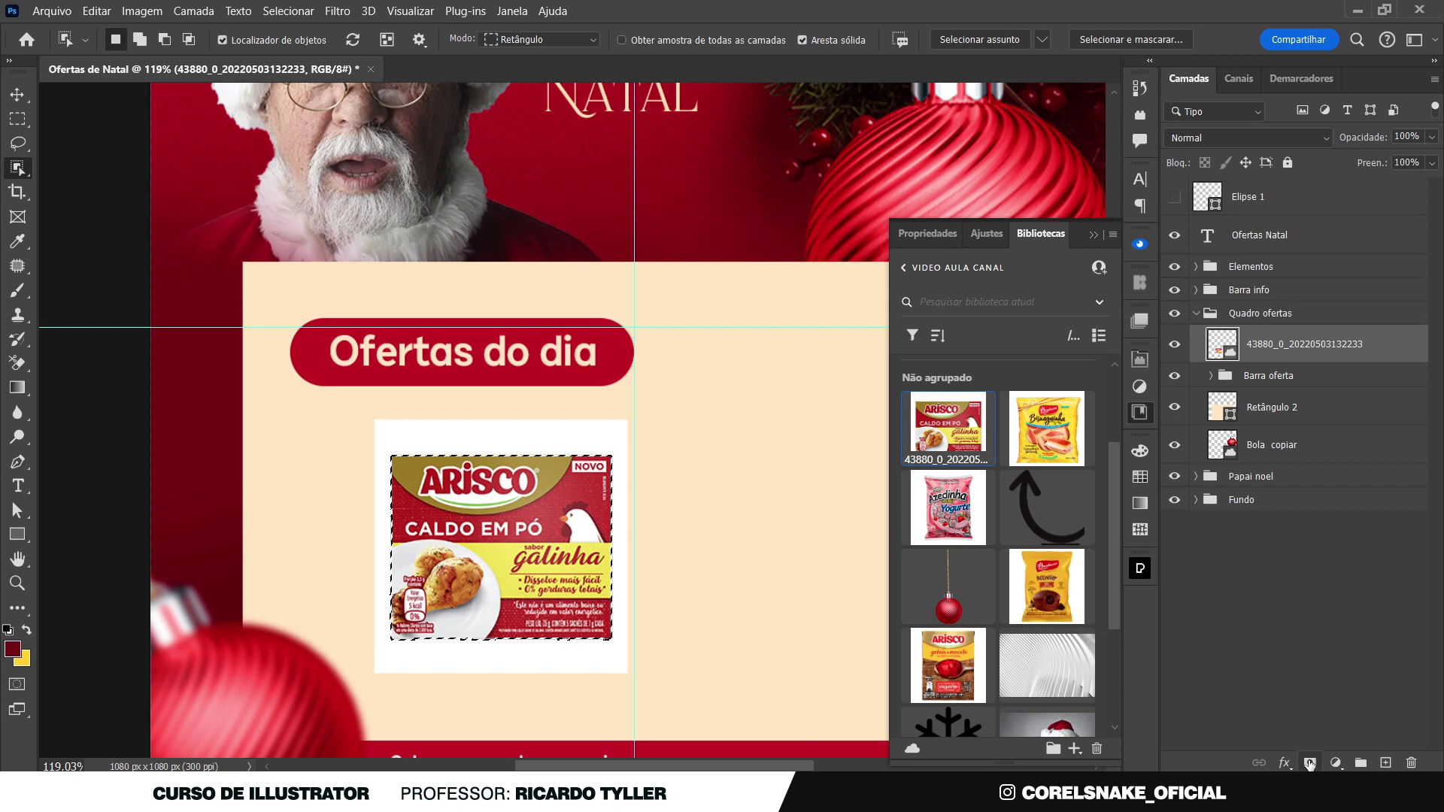
# Scale the Arisco pack to about 58% and move it under the title's left end
pyautogui.click(18, 95)
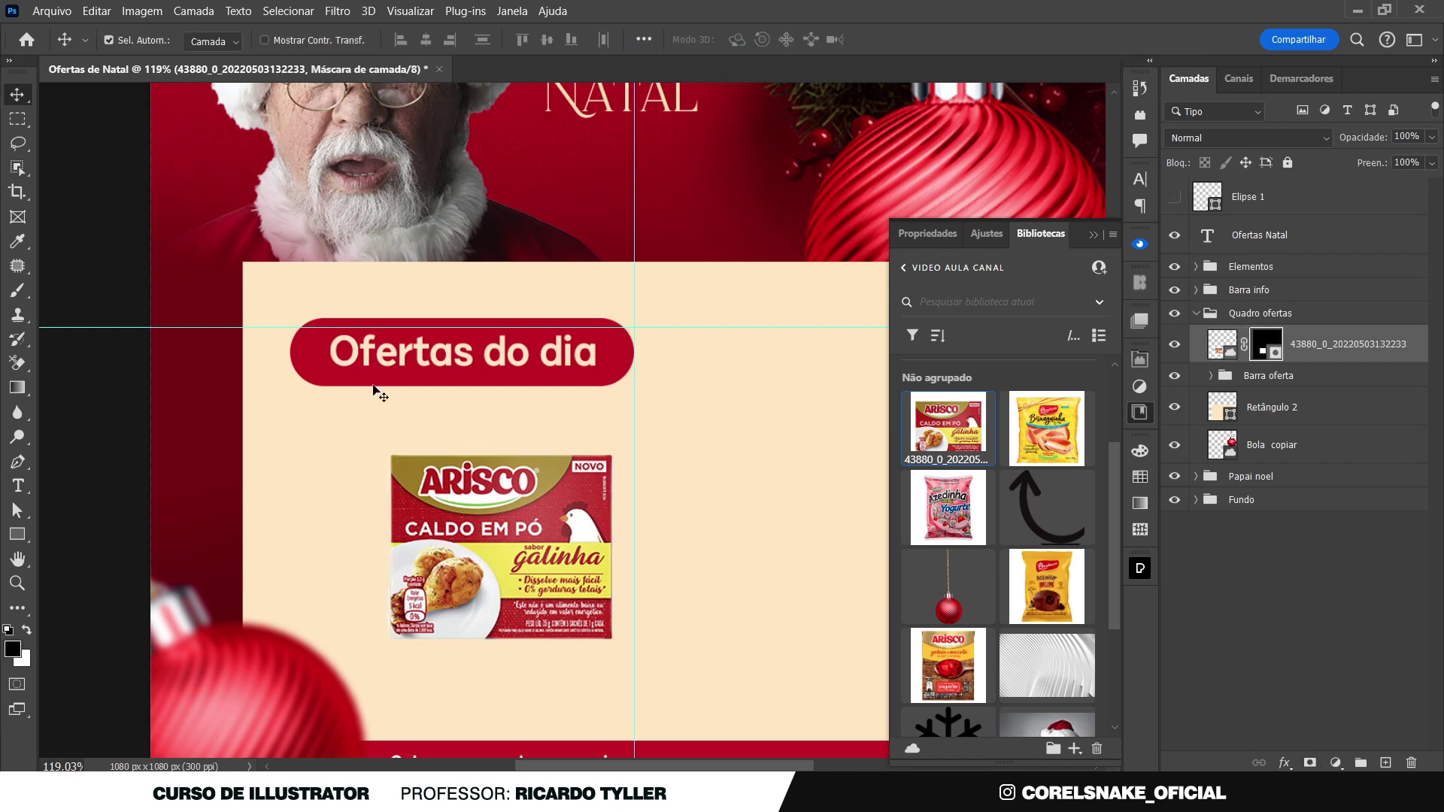
pyautogui.hotkey('ctrl', 't')
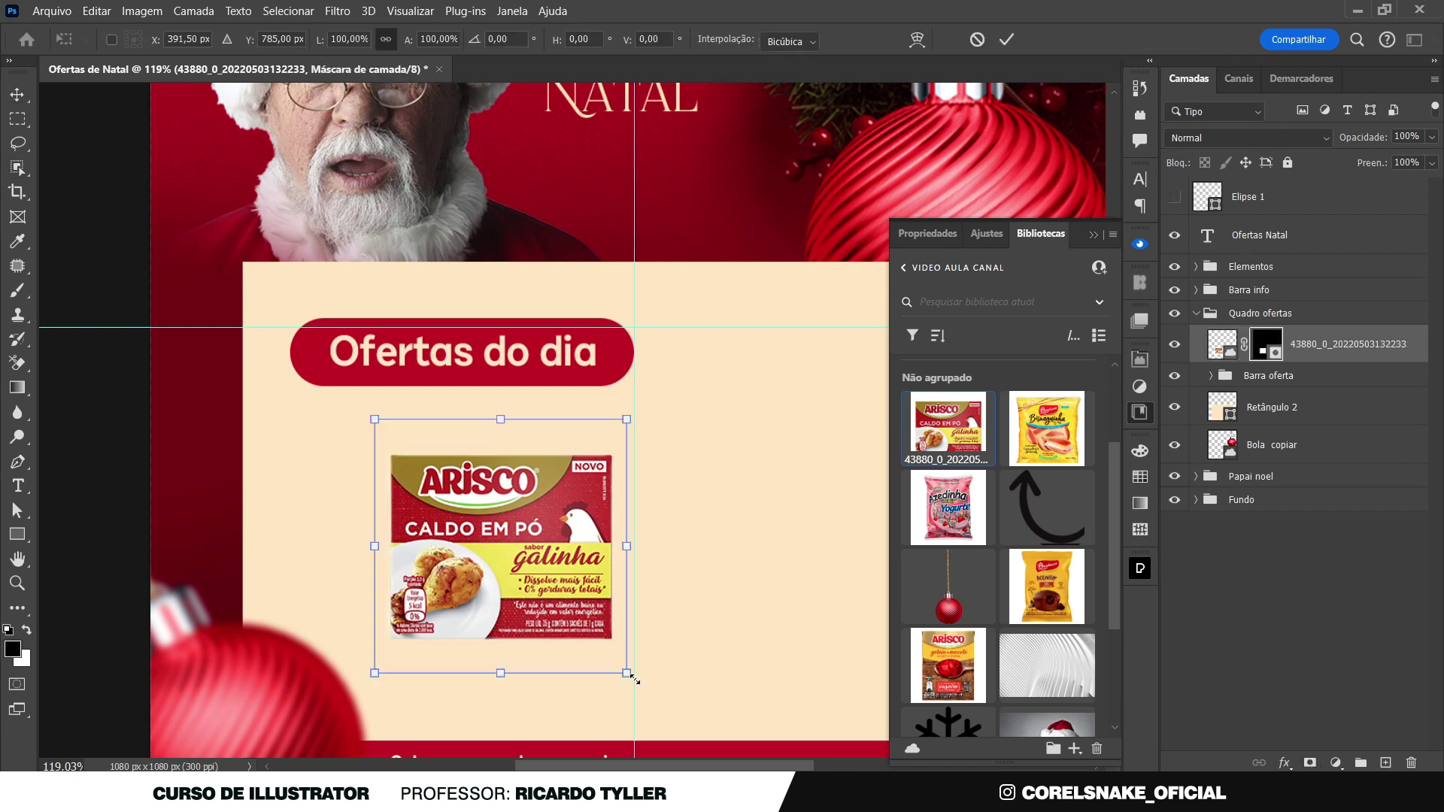
pyautogui.moveTo(621, 674); pyautogui.dragTo(487, 594)
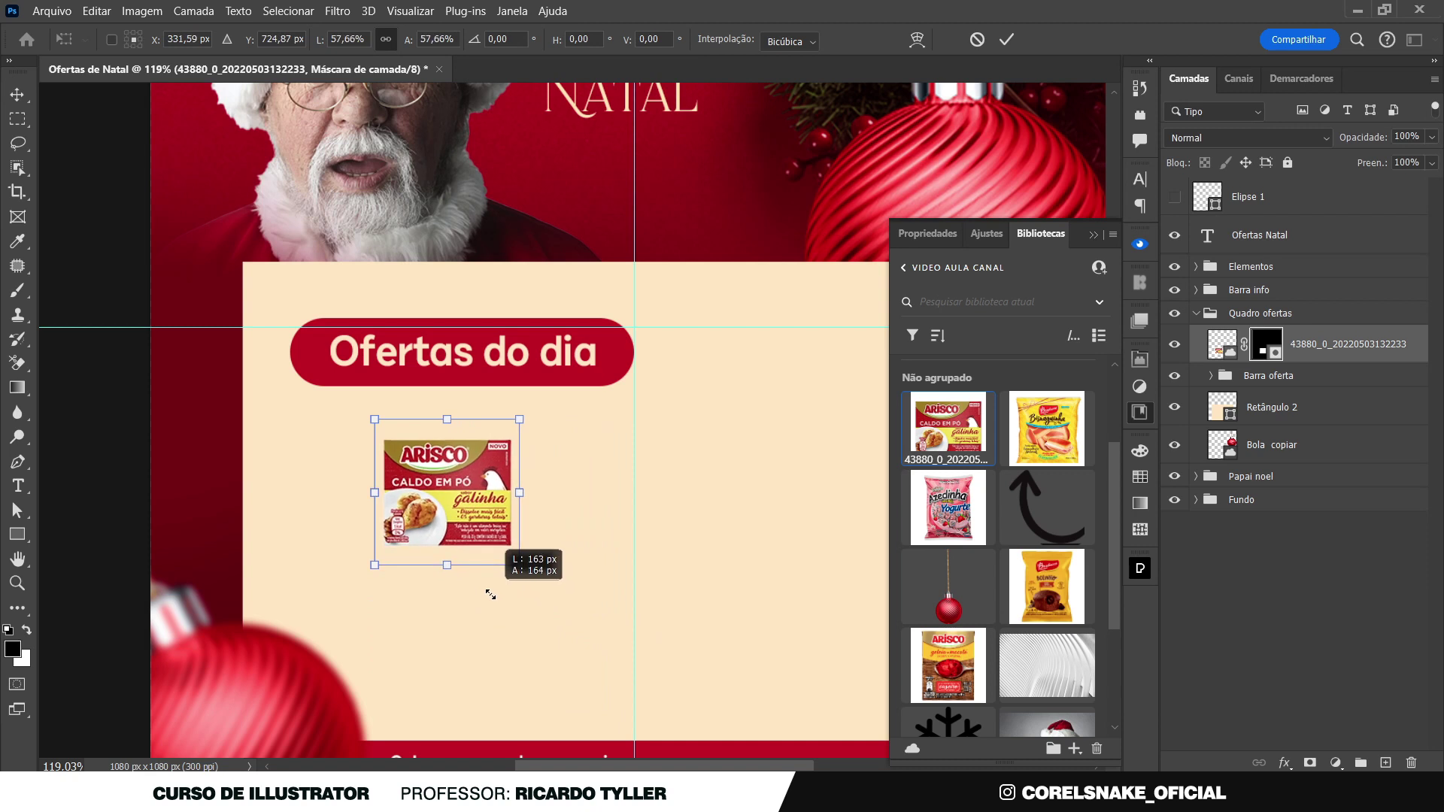
pyautogui.press('Return')
pyautogui.moveTo(446, 492); pyautogui.dragTo(413, 482)
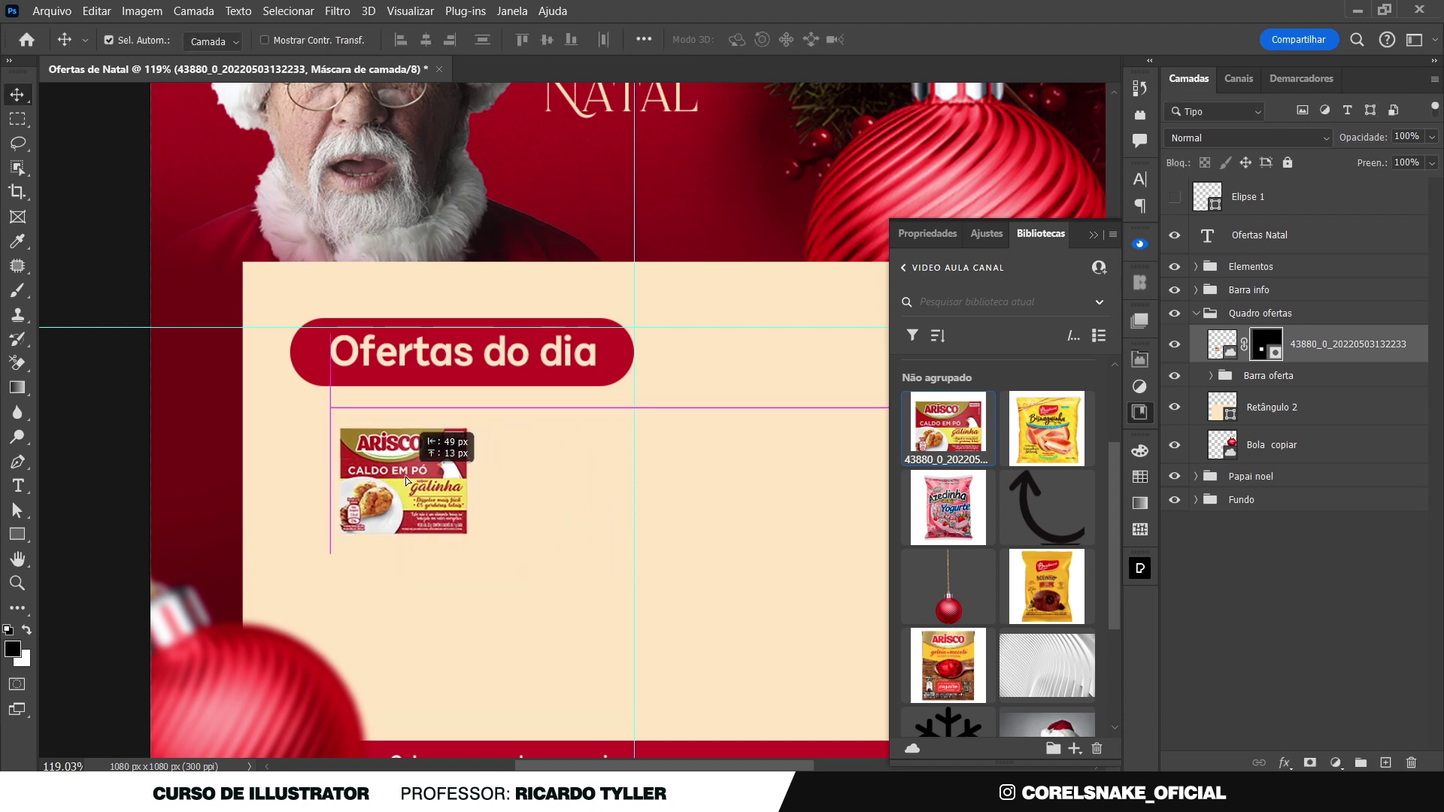
pyautogui.keyDown('alt'); pyautogui.scroll(-3, 526, 531); pyautogui.keyUp('alt')
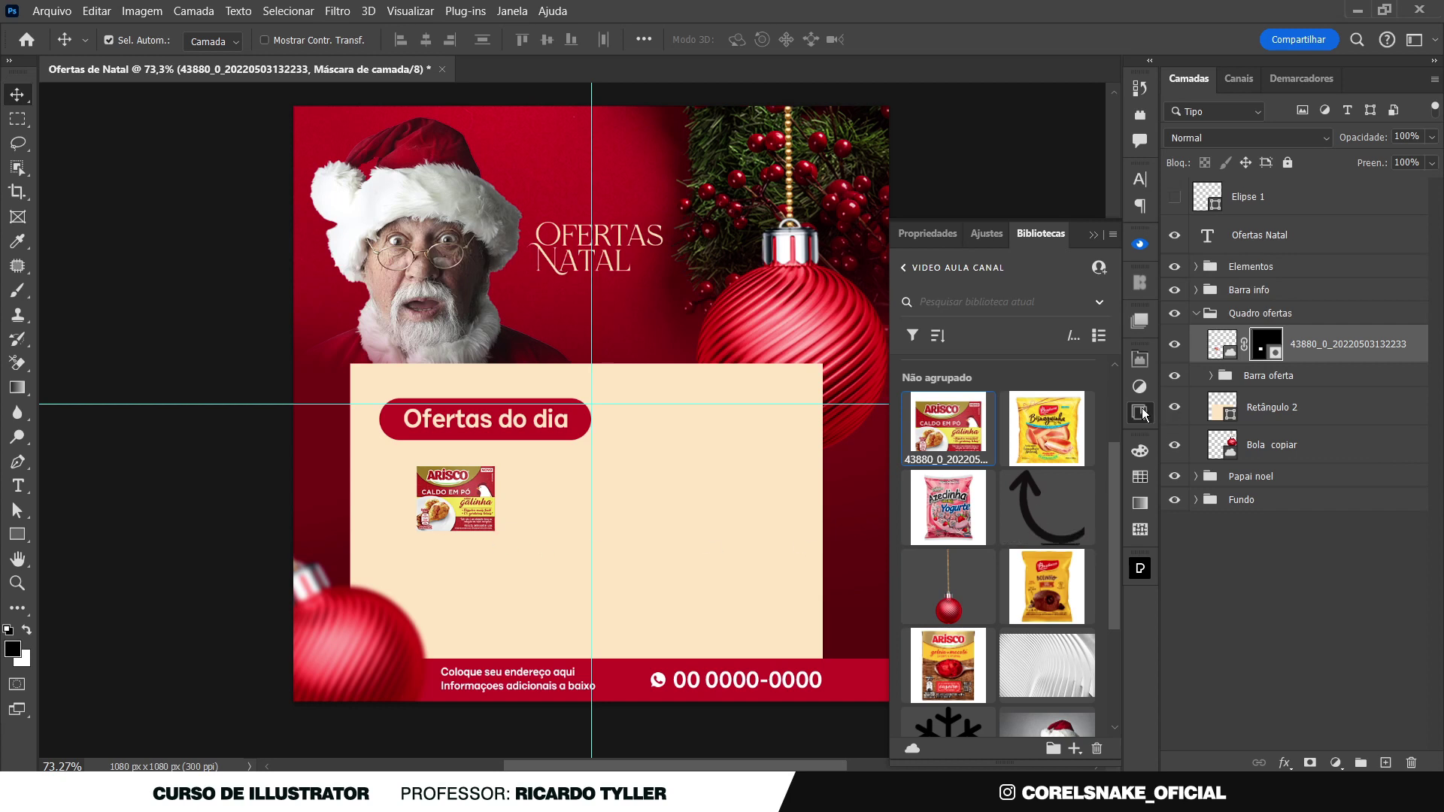
pyautogui.click(480, 421)
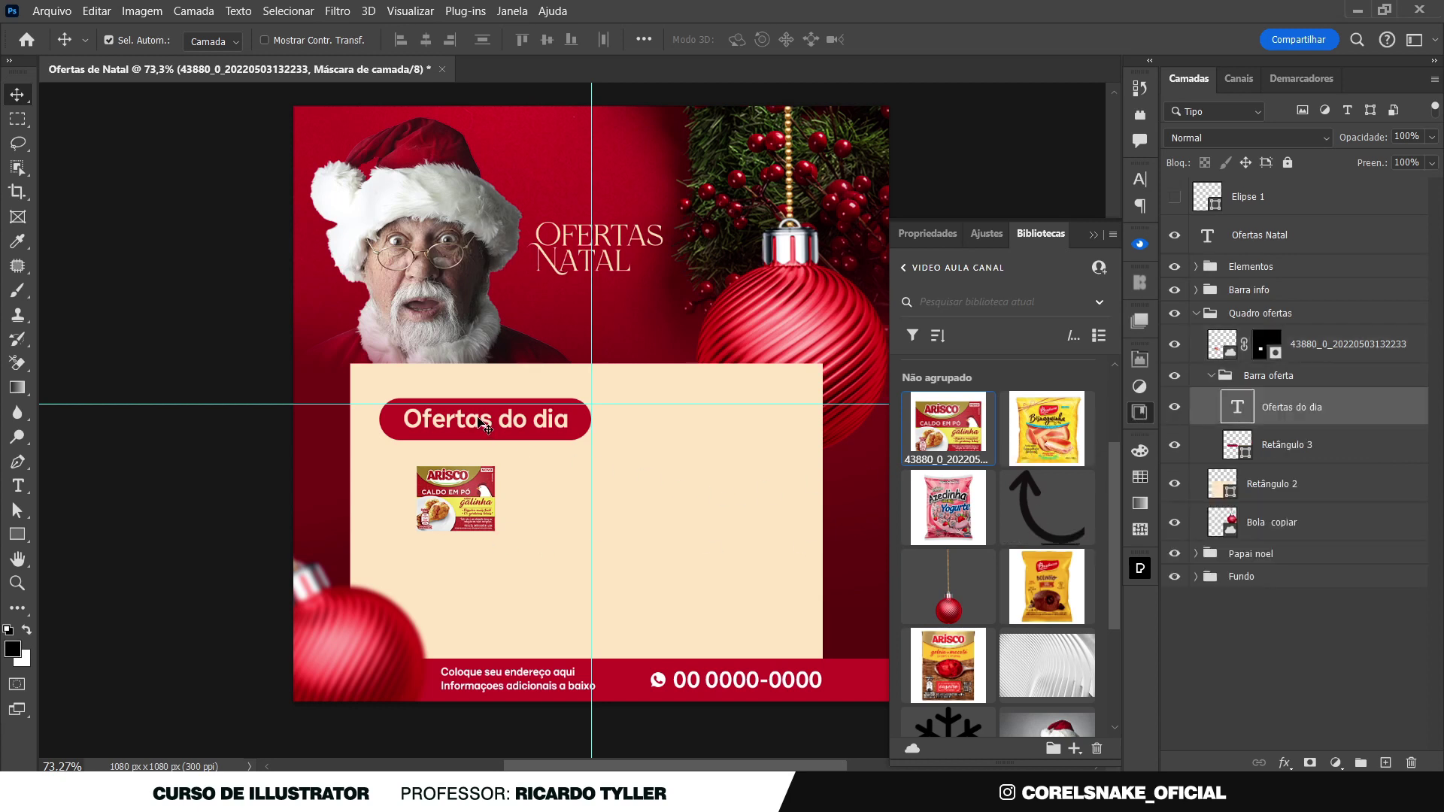
# Duplicate the Ofertas do dia text and colour the copy dark red sampled from the design
pyautogui.moveTo(480, 422); pyautogui.dragTo(481, 421)
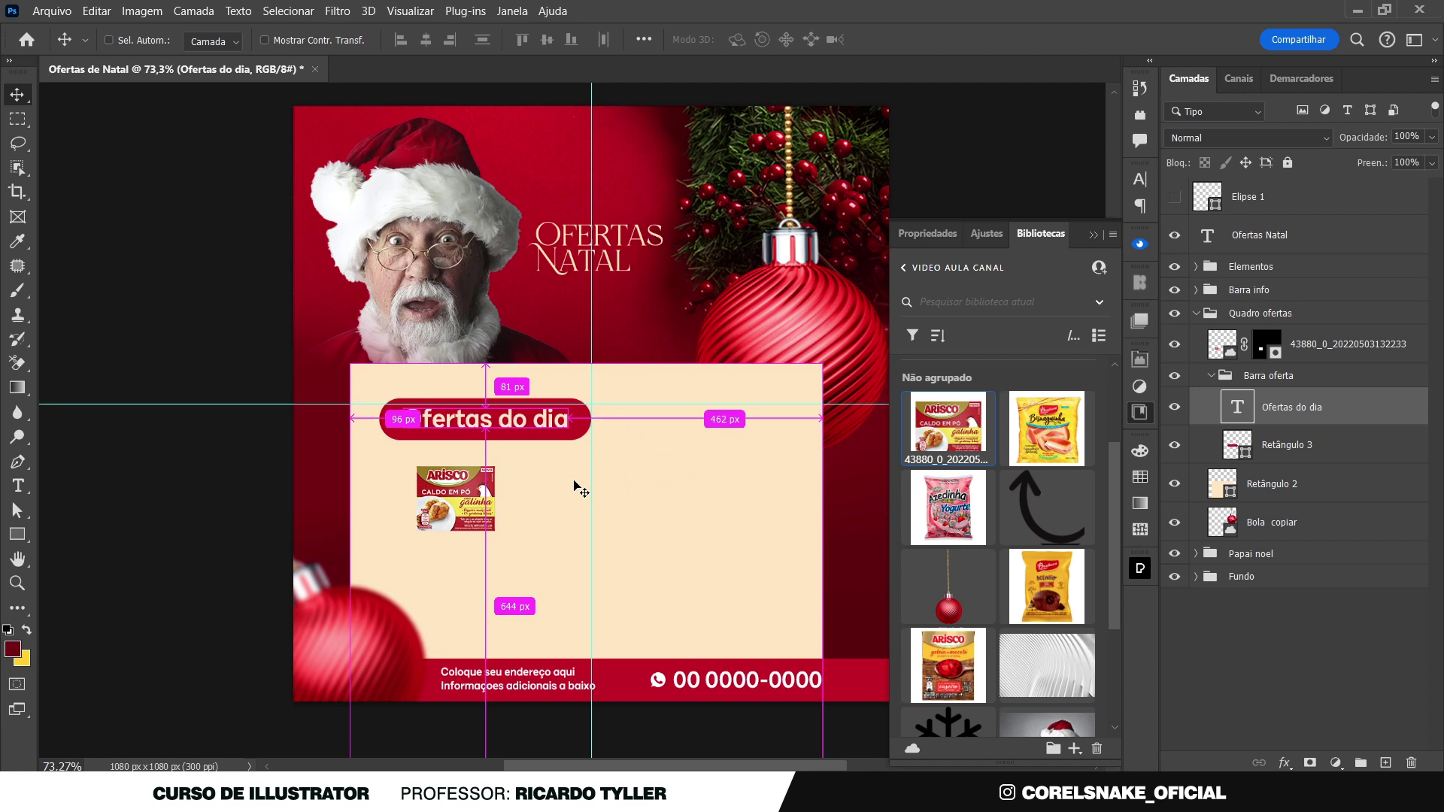
pyautogui.hotkey('ctrl', 'j')
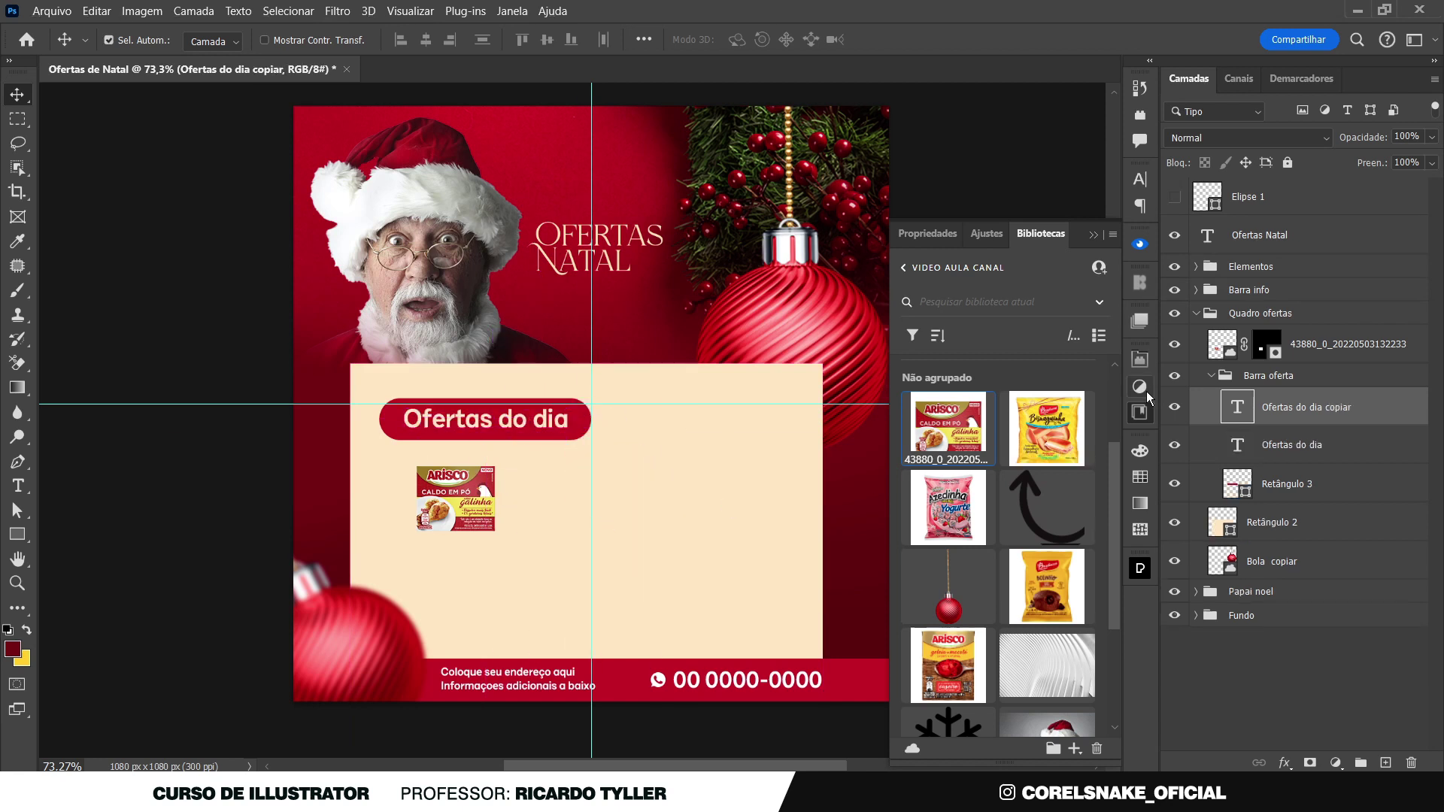
pyautogui.click(1140, 179)
pyautogui.click(1083, 287)
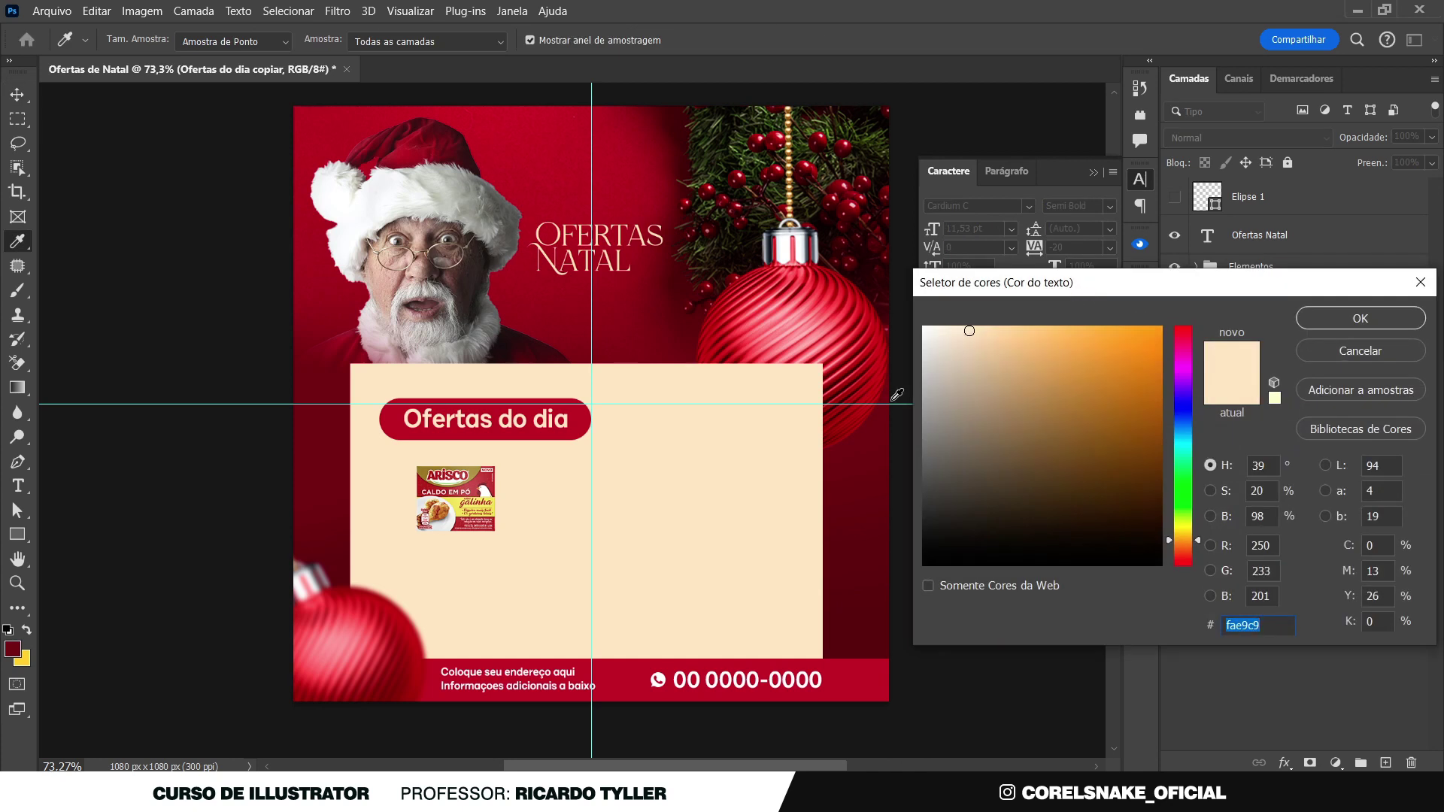
pyautogui.click(634, 677)
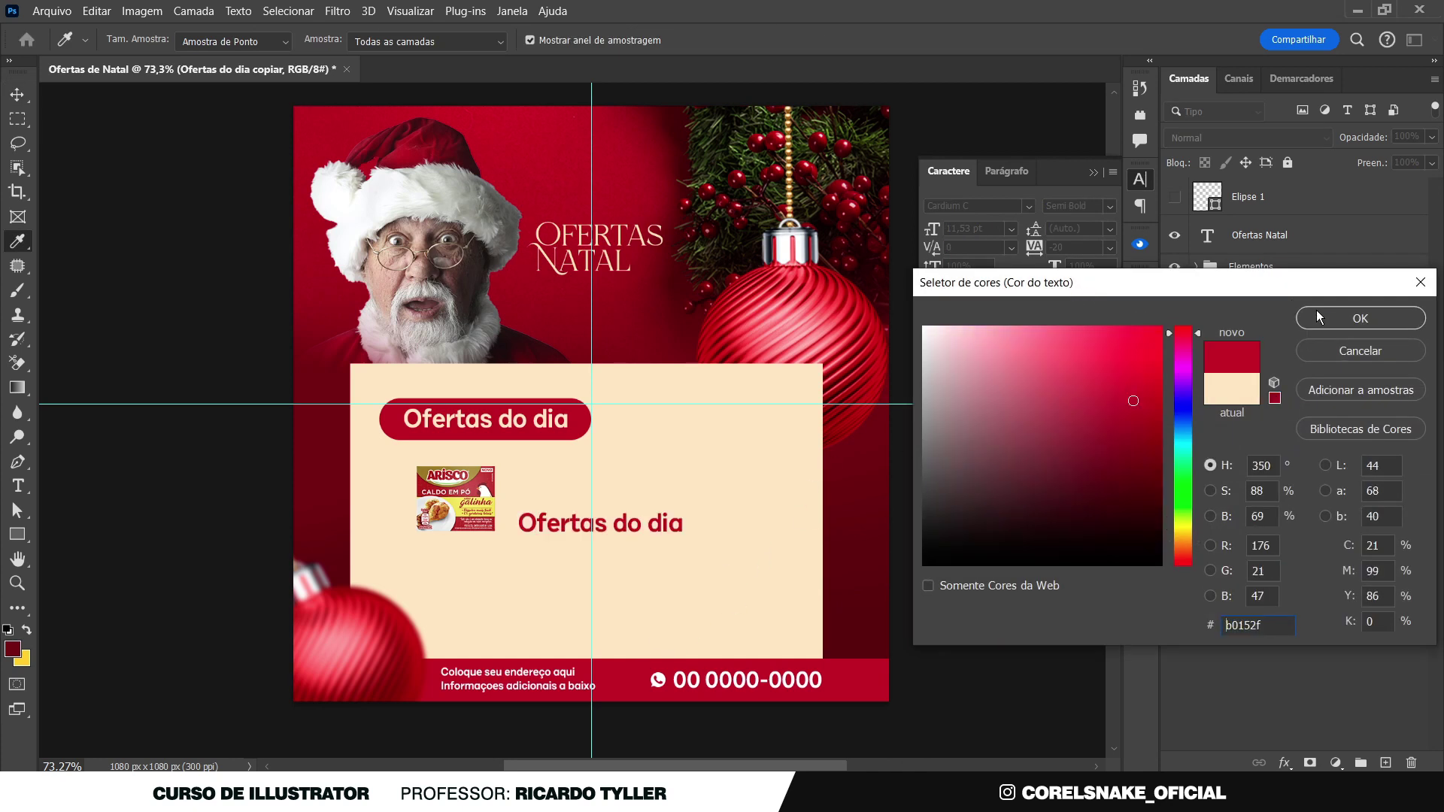
pyautogui.click(1317, 317)
# Move the red title copy out of the Barra oferta group in the layer stack
pyautogui.moveTo(1224, 407); pyautogui.dragTo(1252, 508)
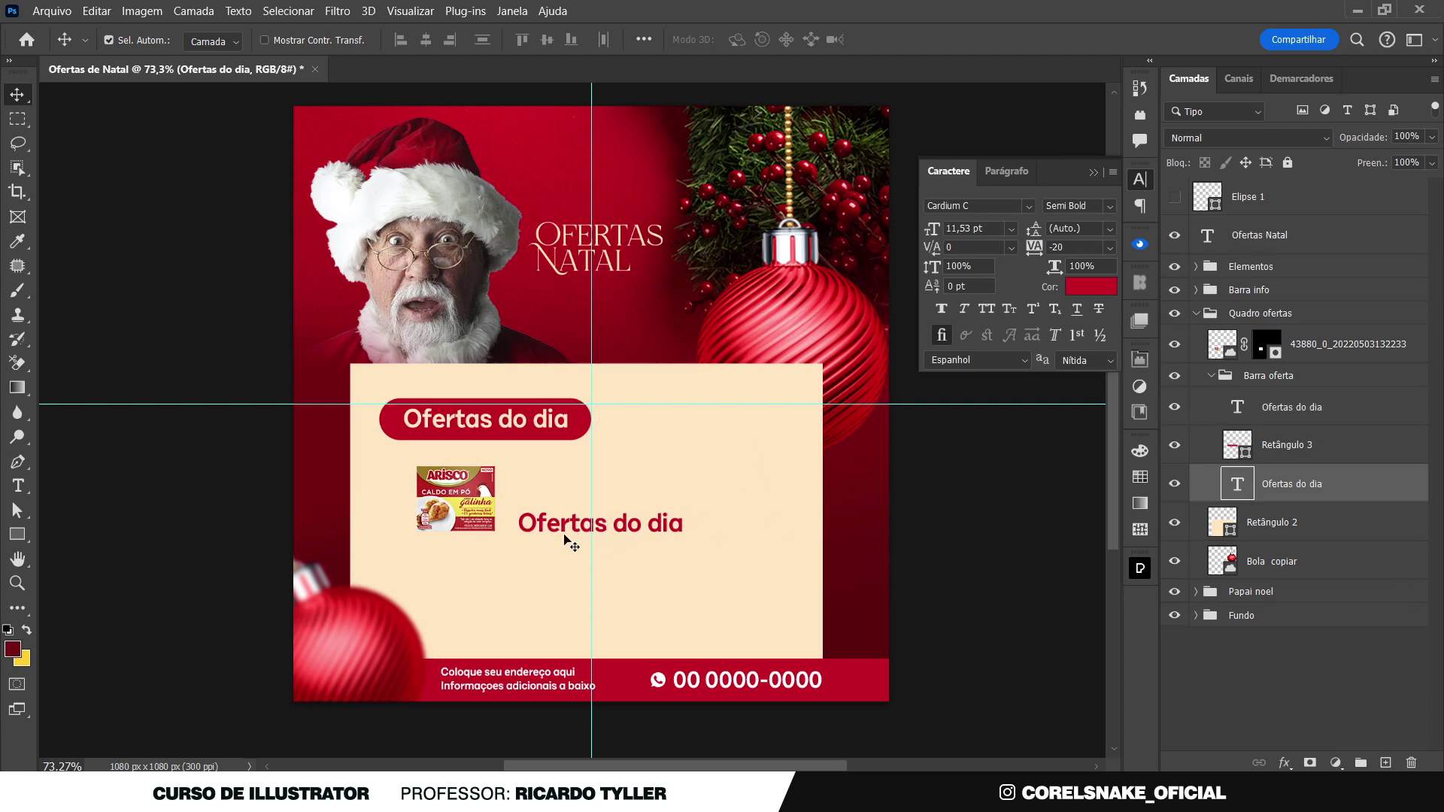
pyautogui.click(489, 523)
pyautogui.moveTo(1228, 346)
pyautogui.mouseDown()
pyautogui.moveTo(1270, 440)
pyautogui.moveTo(1278, 514)
pyautogui.mouseUp()
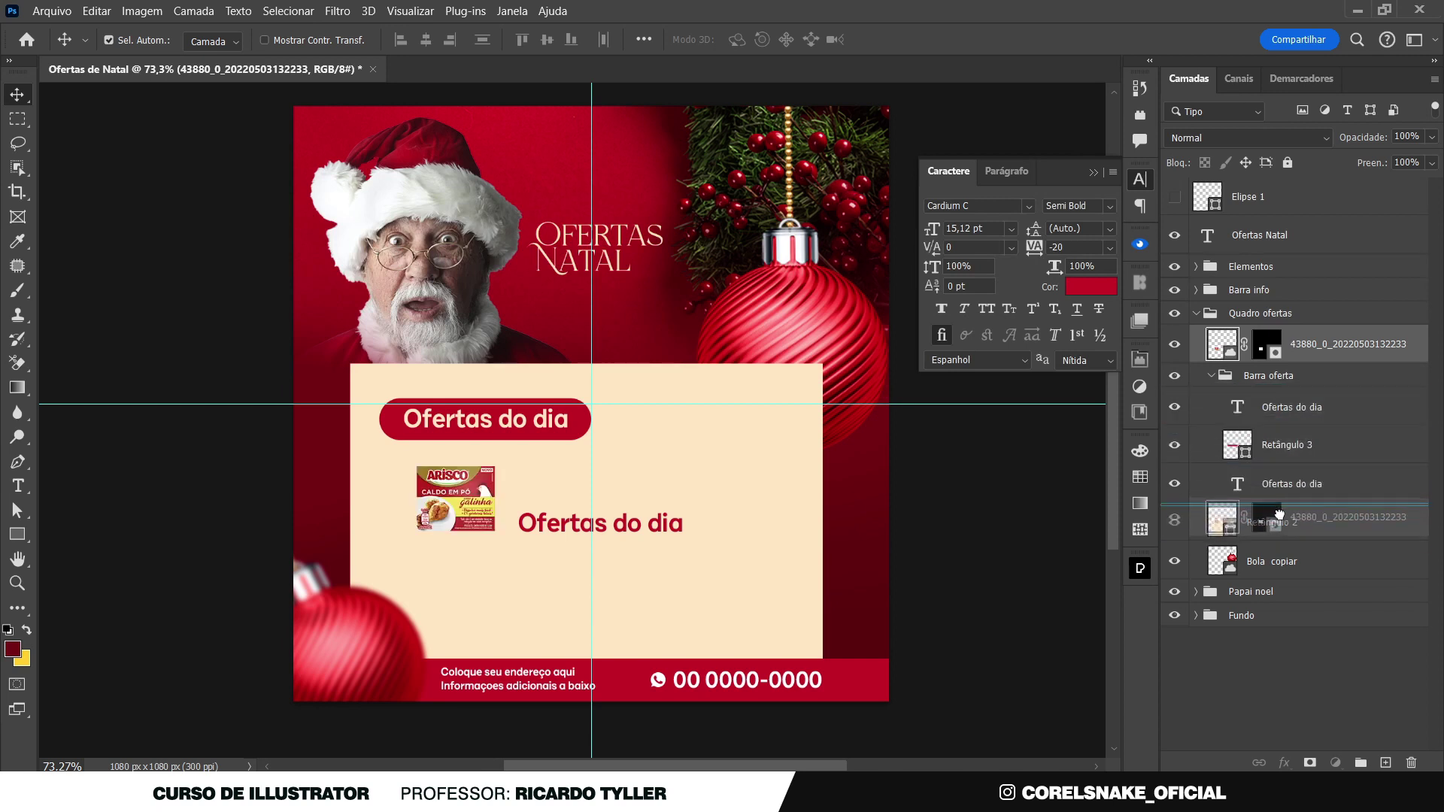
pyautogui.moveTo(1278, 513); pyautogui.dragTo(1277, 389)
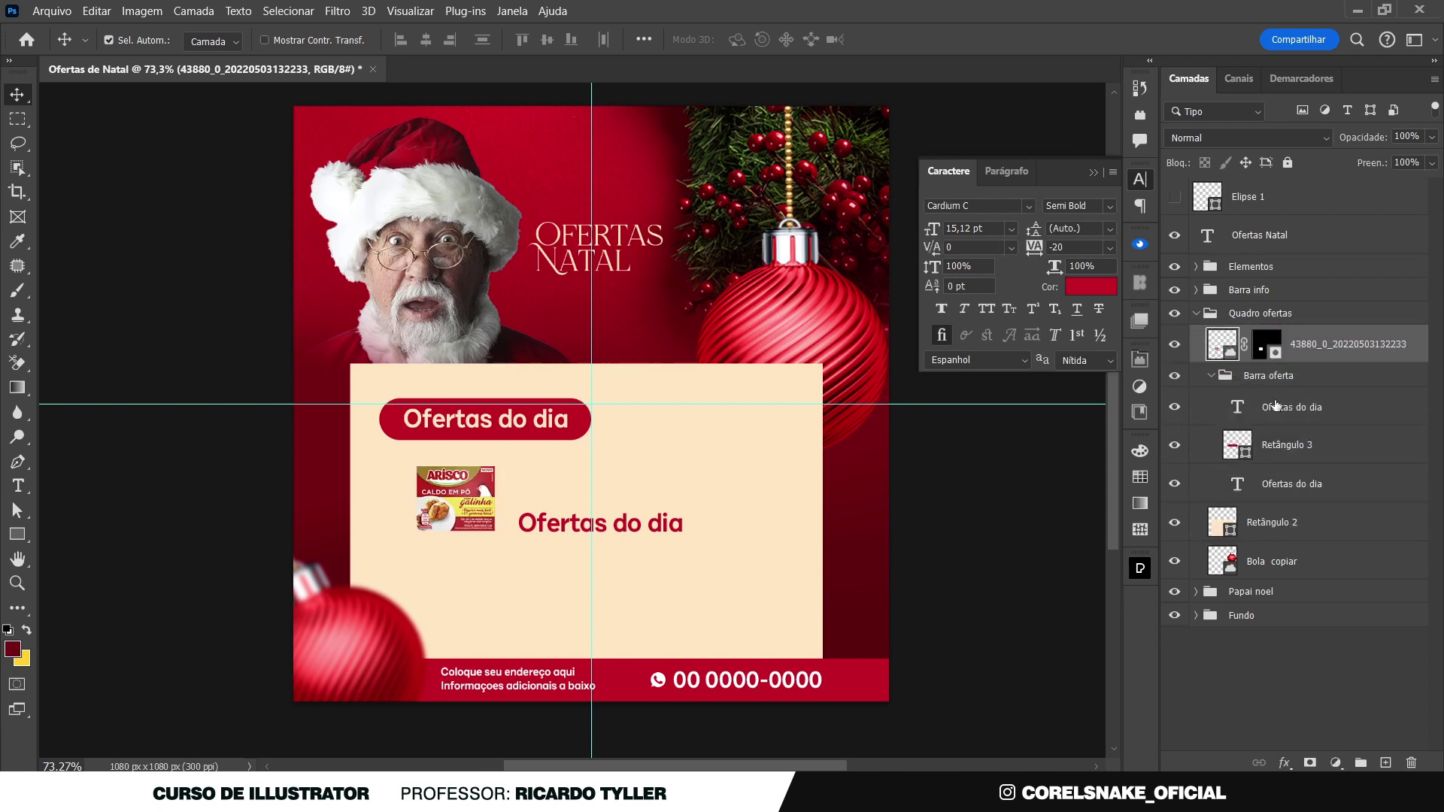
pyautogui.click(570, 536)
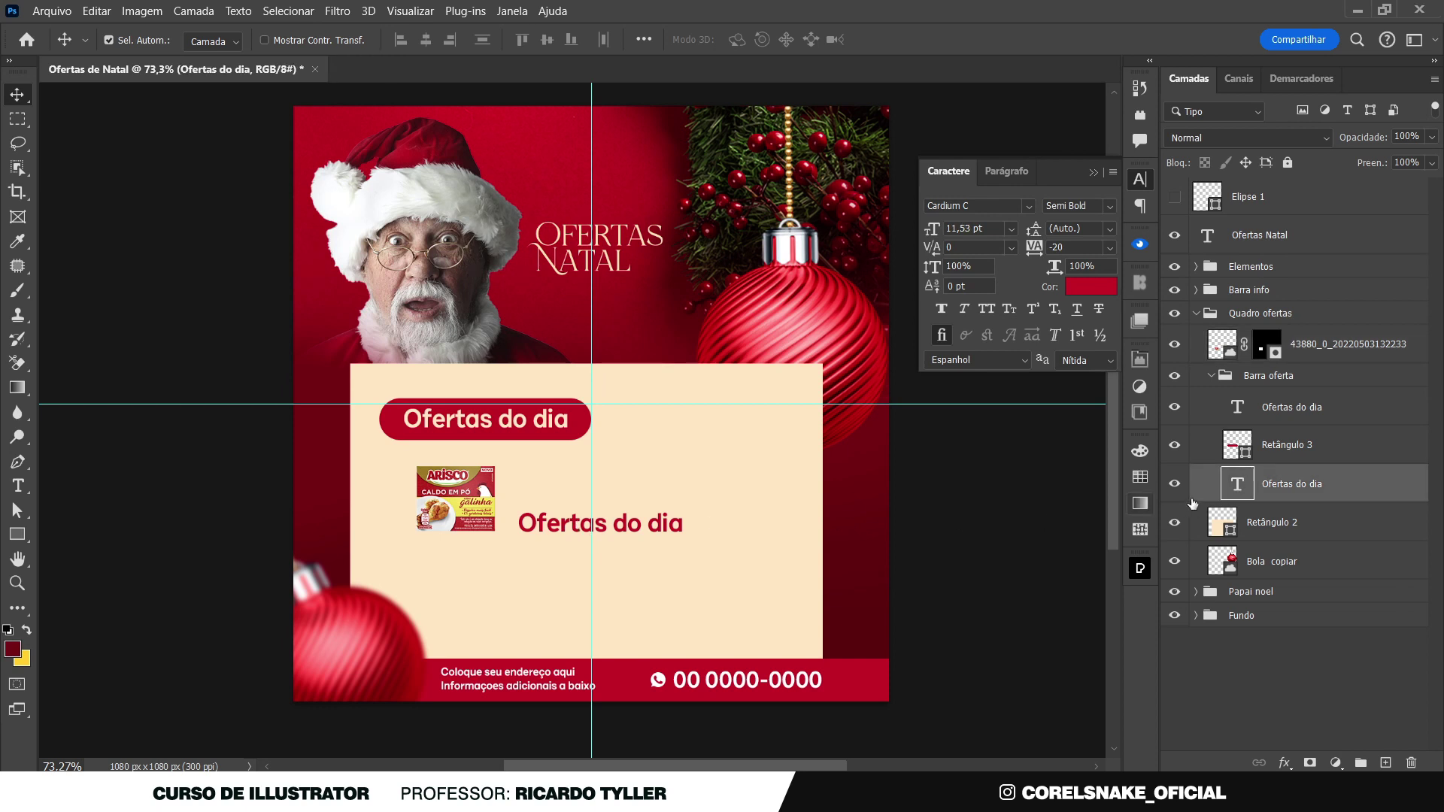
pyautogui.moveTo(1238, 486); pyautogui.dragTo(1264, 365)
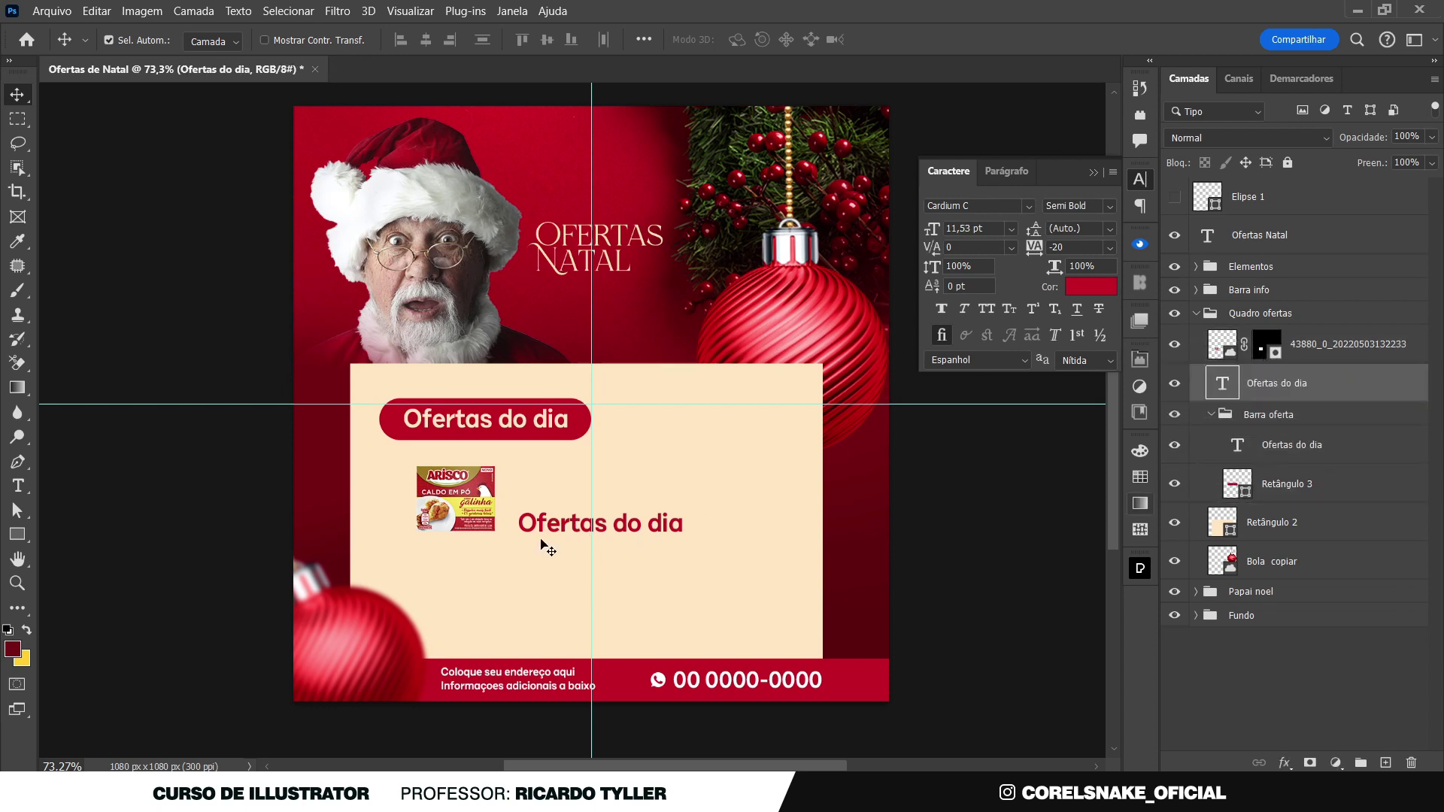
pyautogui.doubleClick(552, 531)
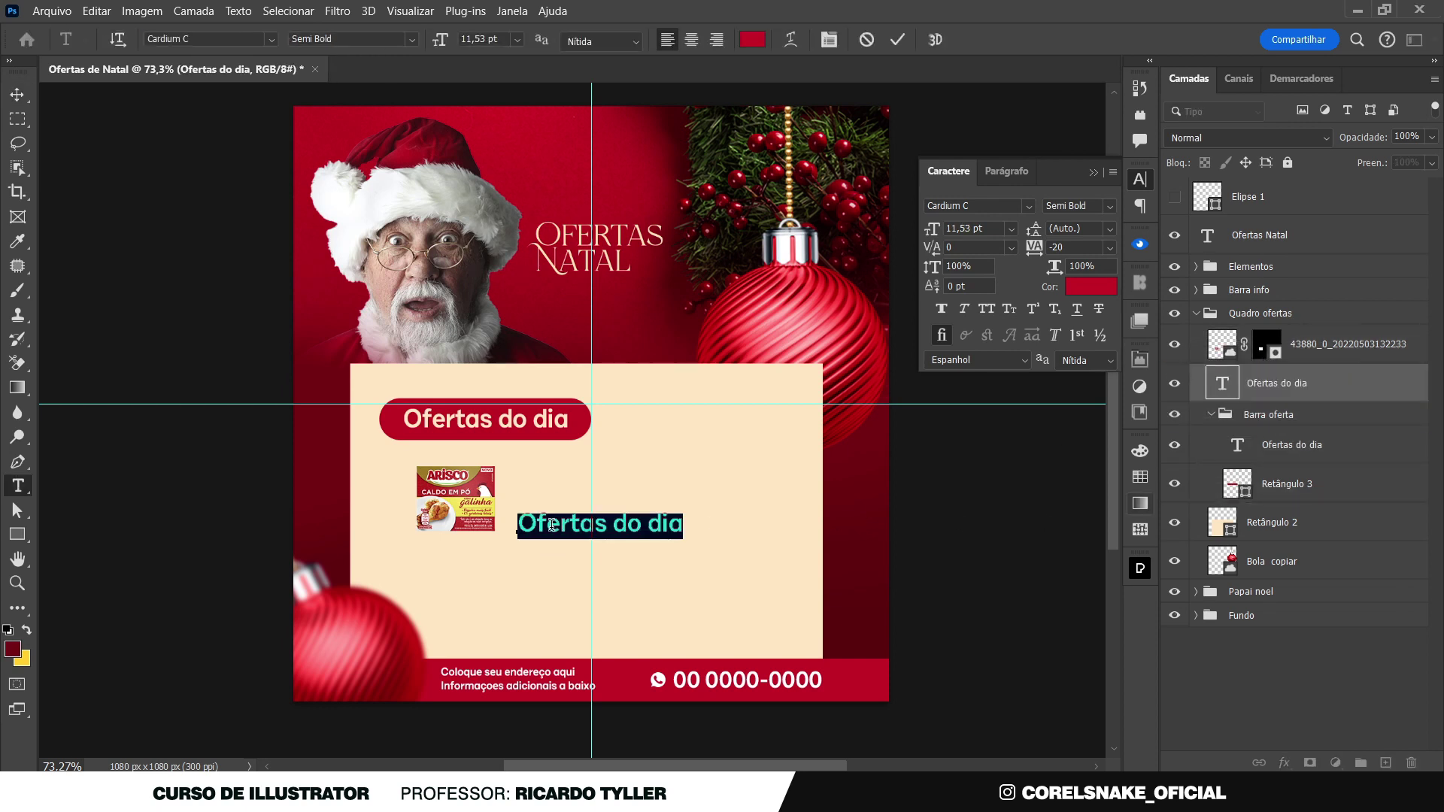
# Retype the red copy as 'Nome do produto' with adjusted leading and -40 tracking
pyautogui.write('Nome do')
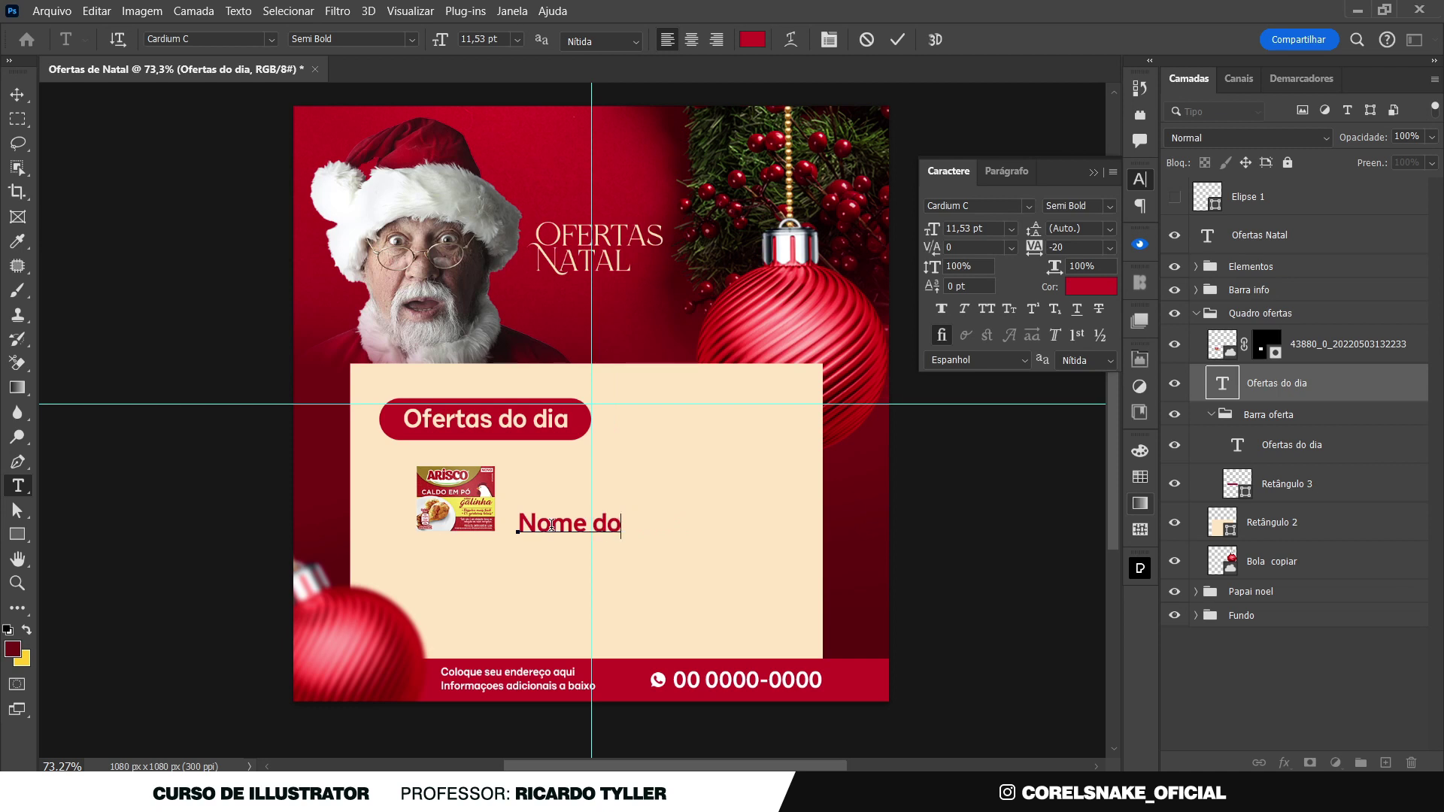
pyautogui.write(' produto')
pyautogui.hotkey('ctrl', 'a')
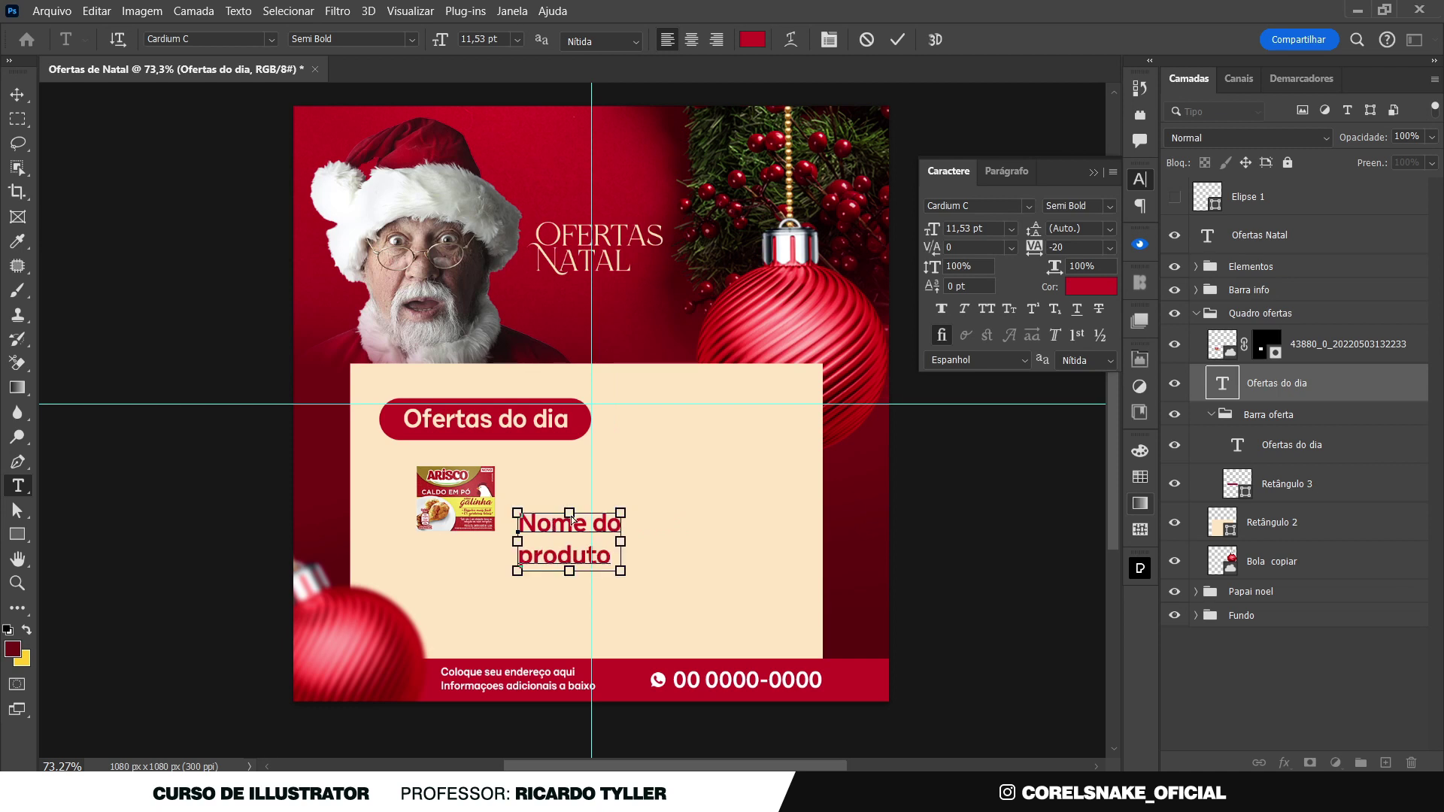
pyautogui.hotkey('alt', 'Up')
pyautogui.hotkey('alt', 'Up')
pyautogui.hotkey('alt', 'Up')
pyautogui.hotkey('alt', 'Up')
pyautogui.hotkey('alt', 'Down')
pyautogui.hotkey('alt', 'Down')
pyautogui.hotkey('alt', 'Down')
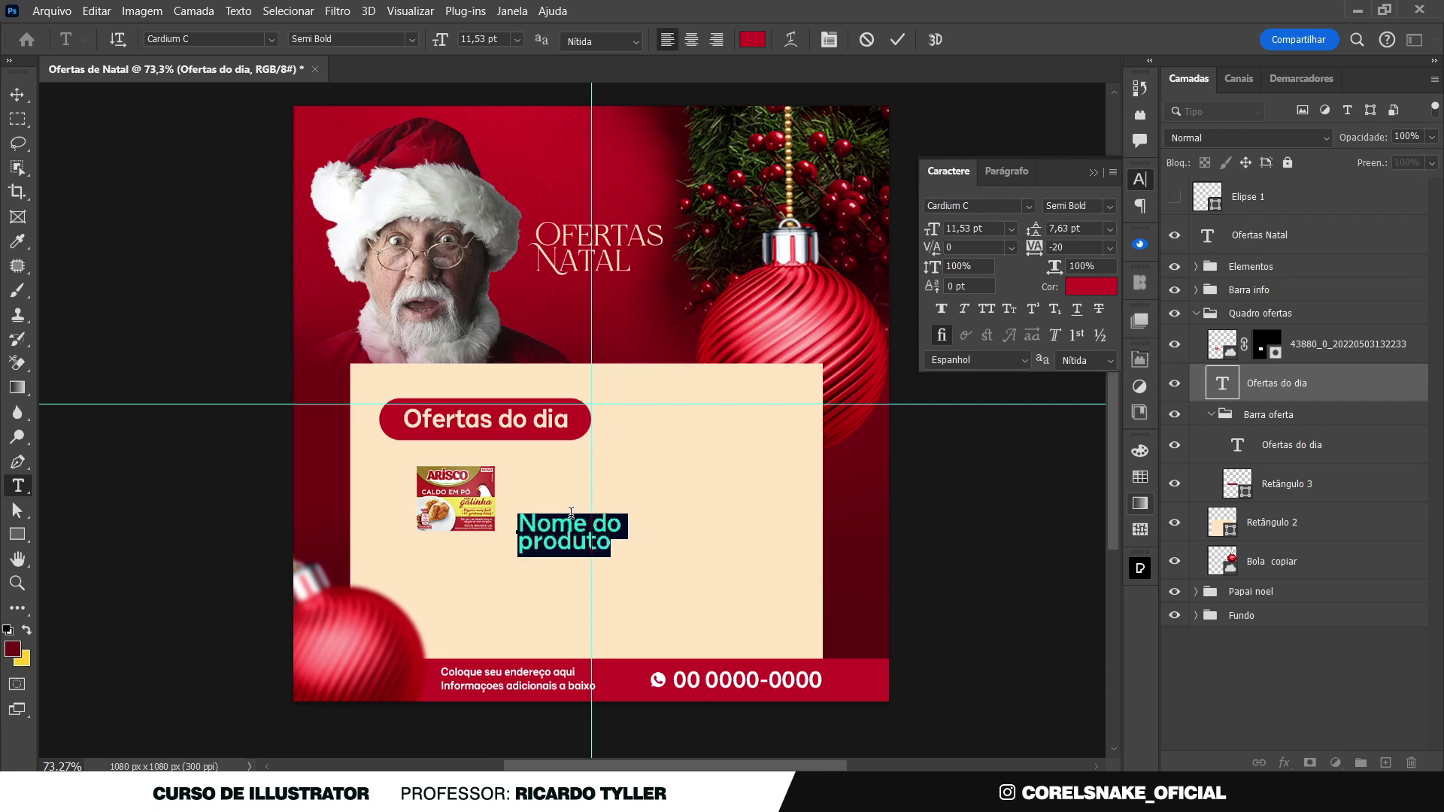
pyautogui.hotkey('alt', 'Left')
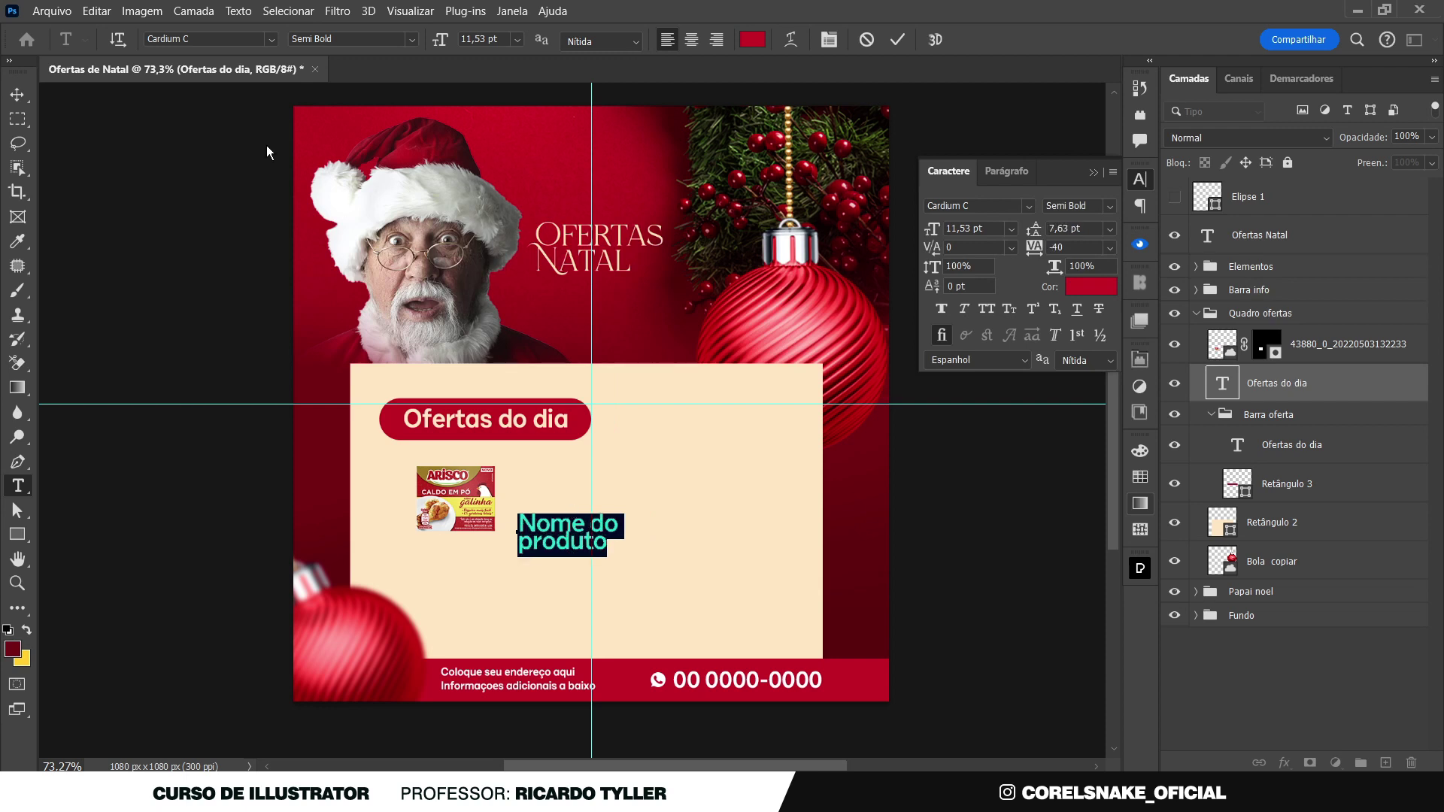
pyautogui.click(17, 95)
# Shrink 'Nome do produto' to about 62%, nudge it beside the Arisco pack, and duplicate it below
pyautogui.hotkey('ctrl', 't')
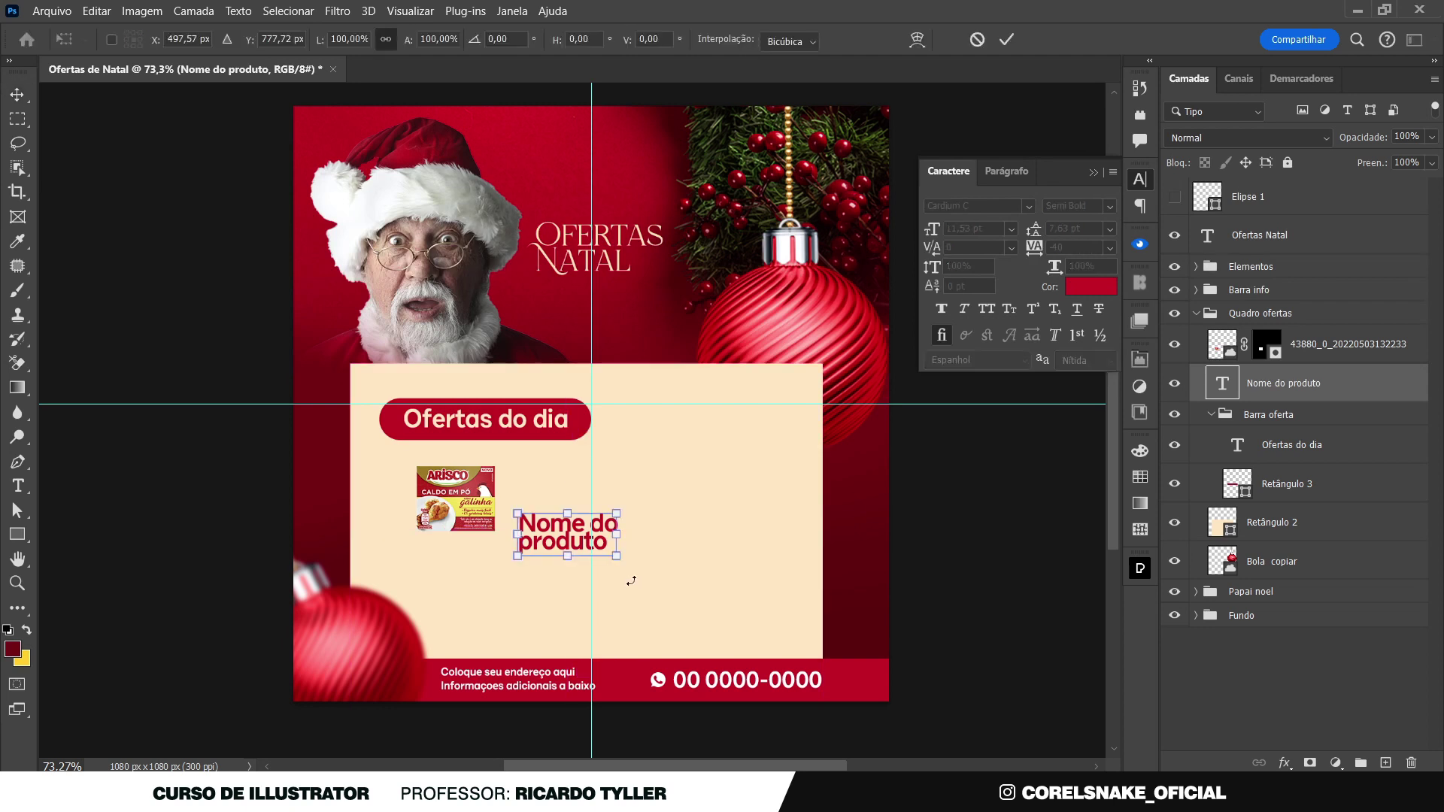
pyautogui.moveTo(617, 562); pyautogui.dragTo(581, 553)
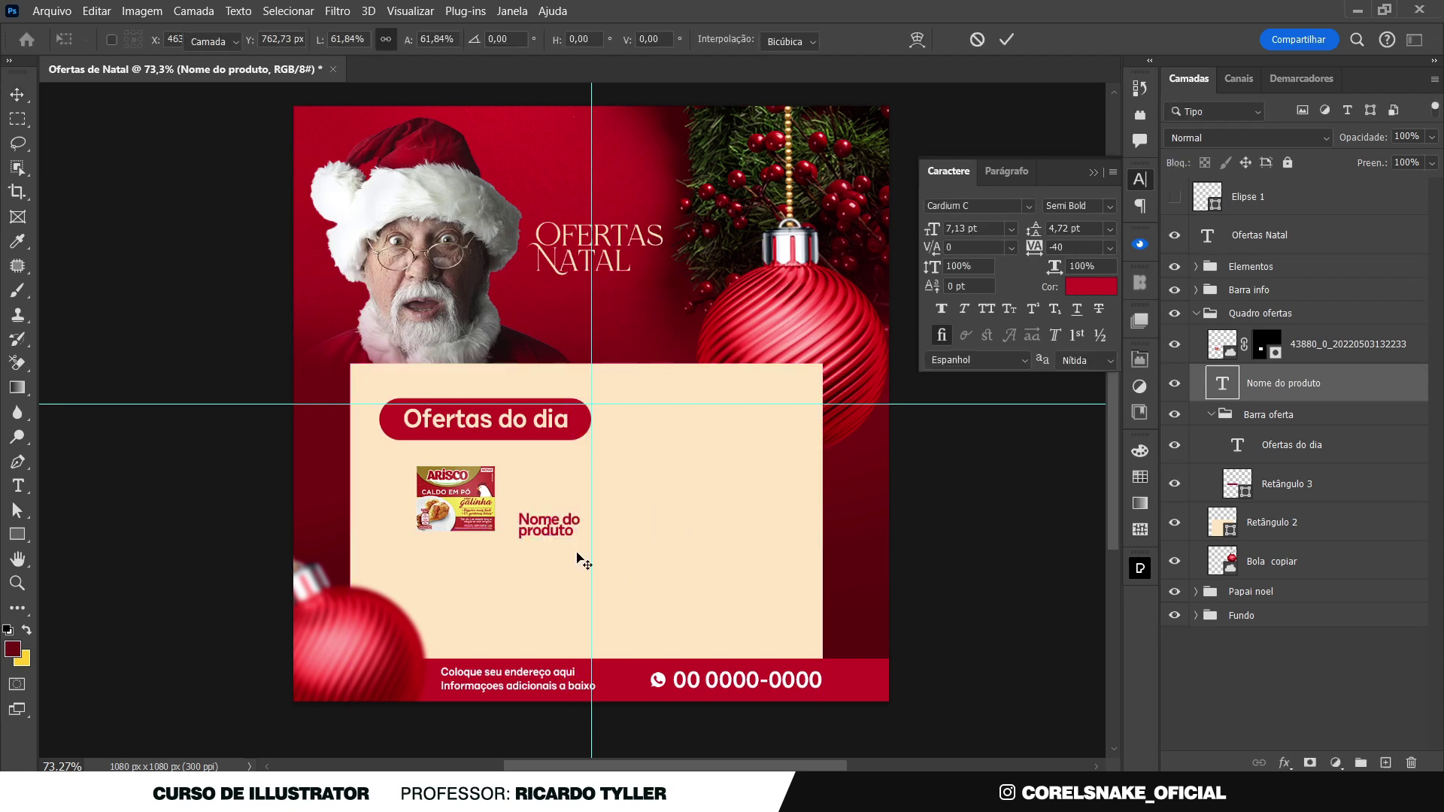
pyautogui.press('Return')
pyautogui.moveTo(559, 490); pyautogui.dragTo(561, 489)
pyautogui.press('Down')
pyautogui.press('Down')
pyautogui.press('Down')
pyautogui.press('Left')
pyautogui.press('Left')
pyautogui.press('Left')
pyautogui.press('Left')
pyautogui.press('Left')
pyautogui.press('Left')
pyautogui.press('Left')
pyautogui.press('Left')
pyautogui.press('Left')
pyautogui.press('Down')
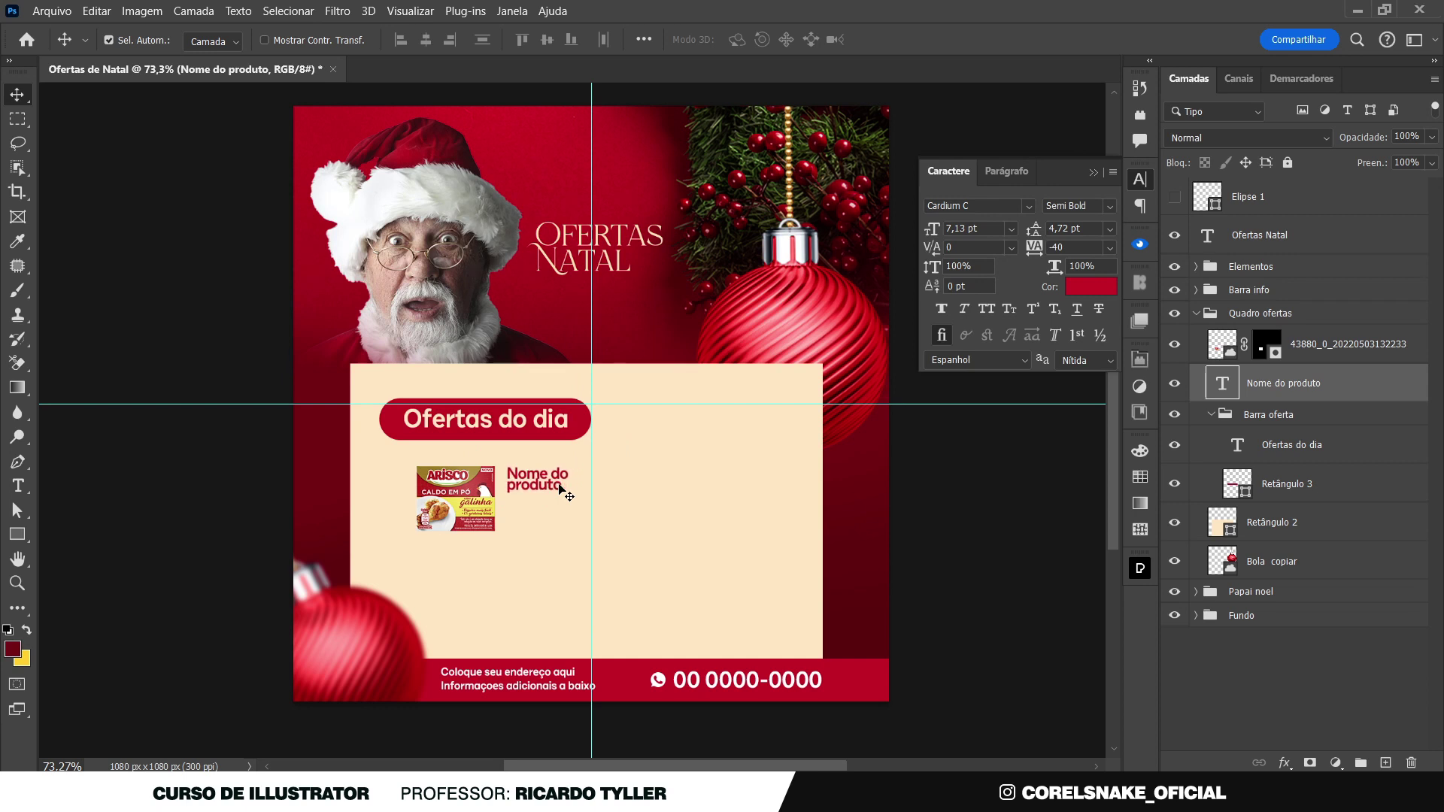
pyautogui.keyDown('alt'); pyautogui.moveTo(556, 479); pyautogui.dragTo(540, 513); pyautogui.keyUp('alt')
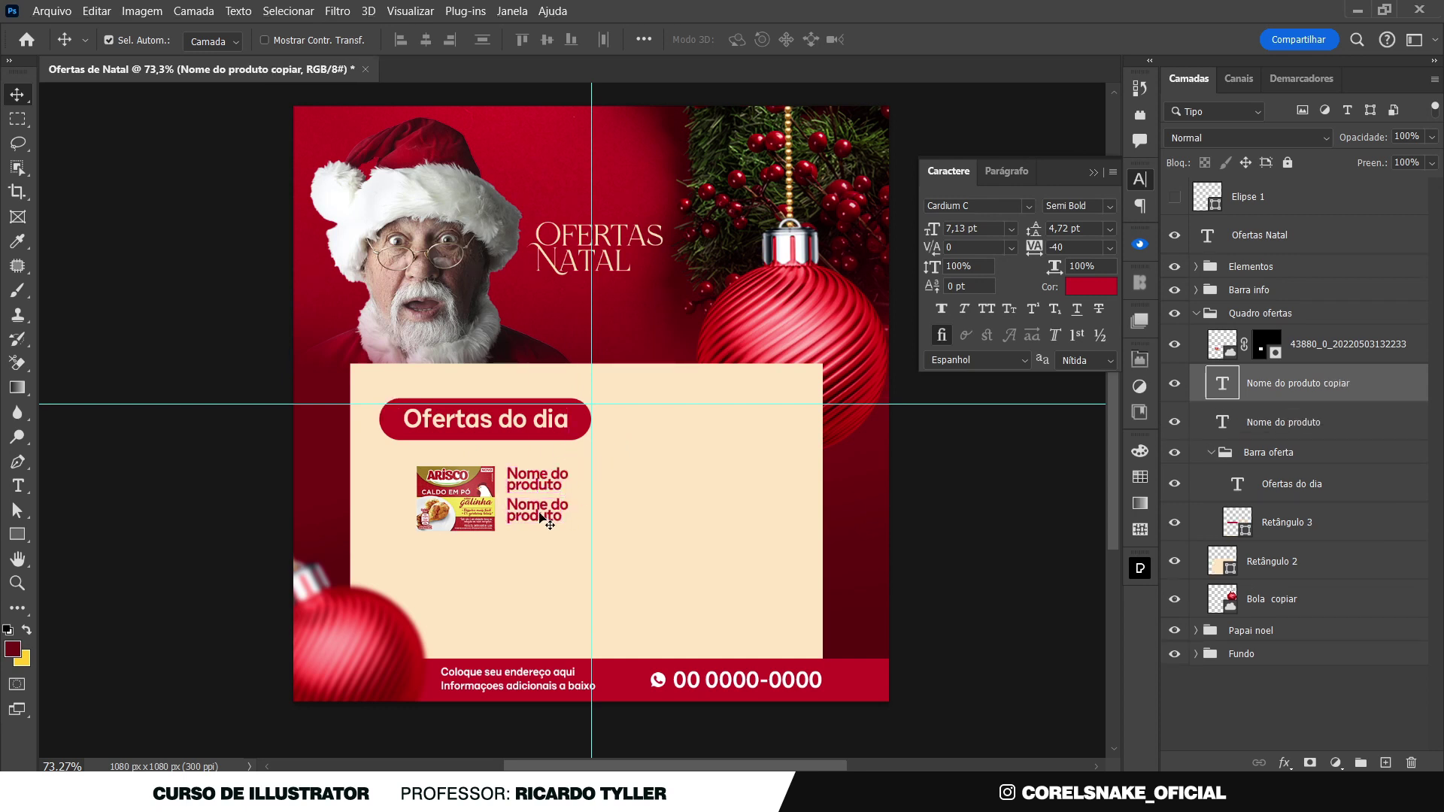
# Replace the duplicate's text with 'Coloque especificações do produto aqui' and increase its line spacing
pyautogui.doubleClick(539, 518)
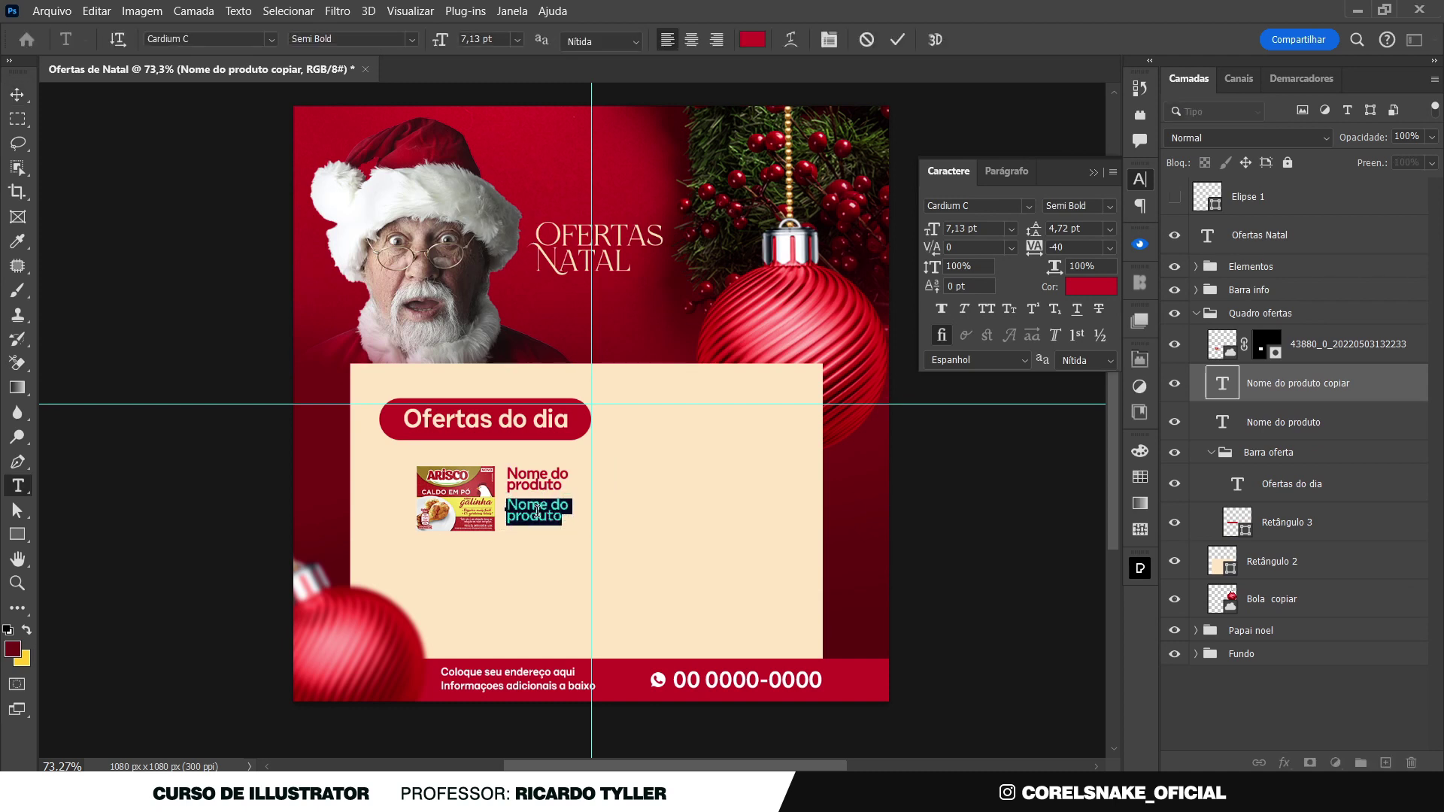
pyautogui.write('Coloque especificações do')
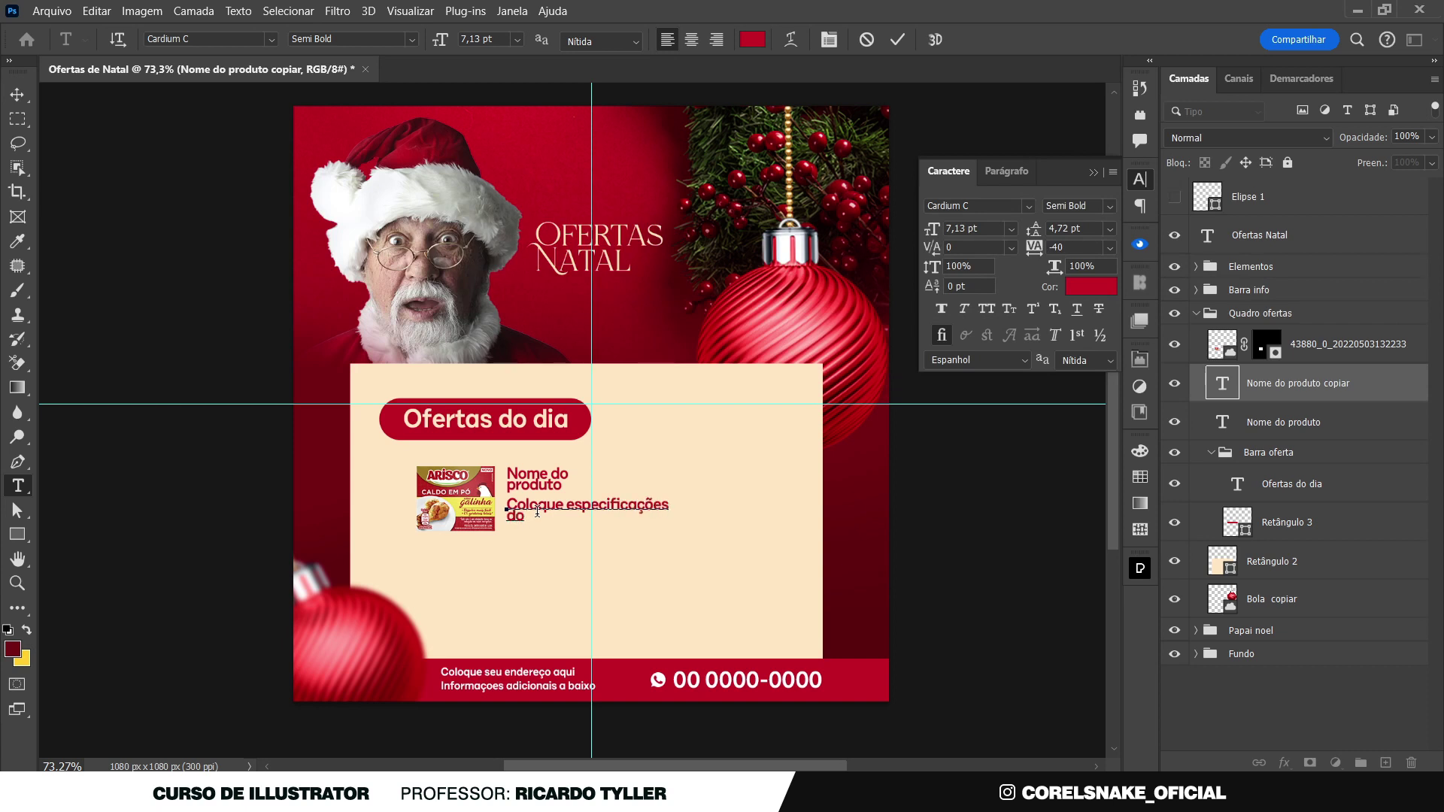
pyautogui.write('roduto aqui')
pyautogui.hotkey('ctrl', 'a')
pyautogui.hotkey('alt', 'Down')
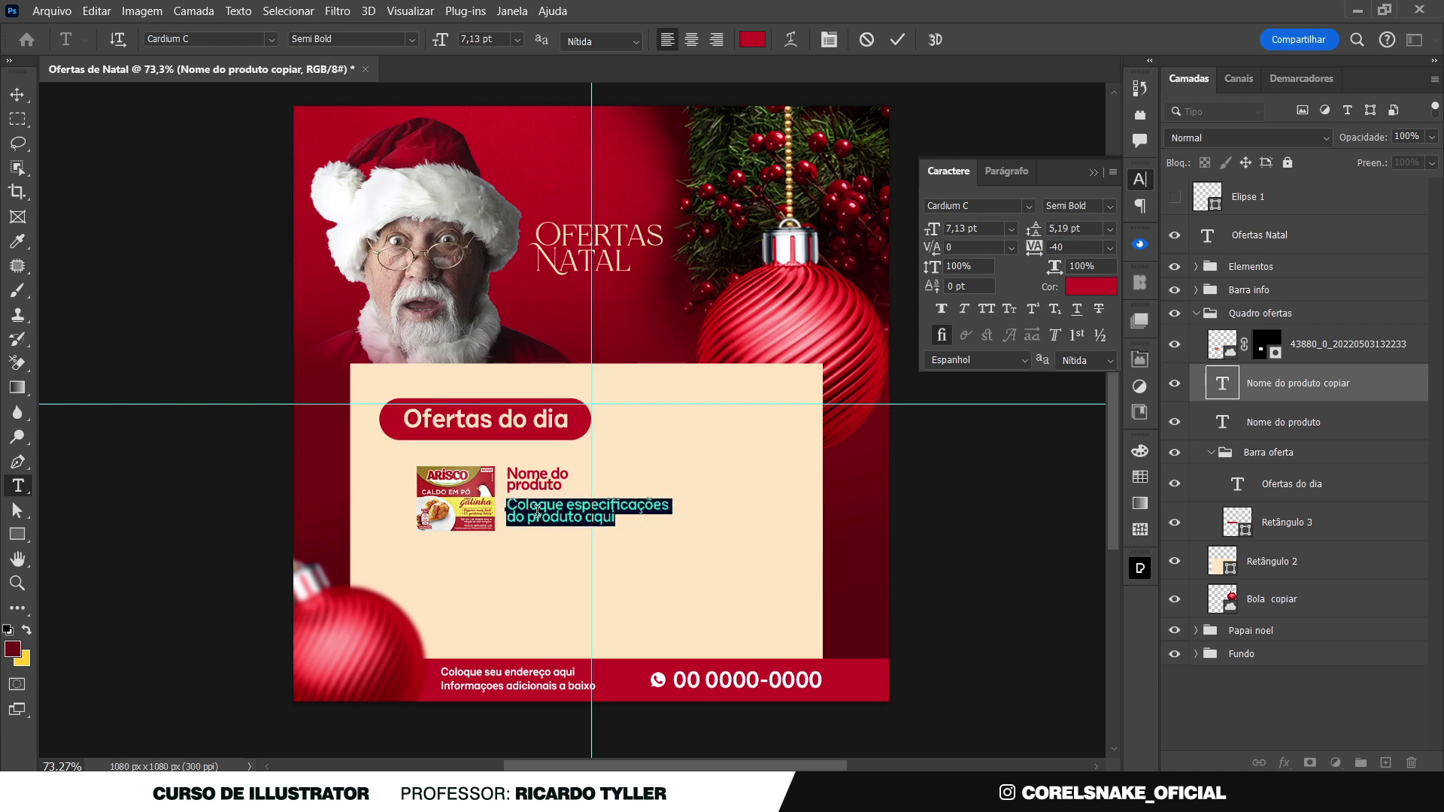
pyautogui.click(17, 95)
# Shrink the specification text and nudge it just under the product name
pyautogui.hotkey('ctrl', 't')
pyautogui.moveTo(669, 528); pyautogui.dragTo(586, 531)
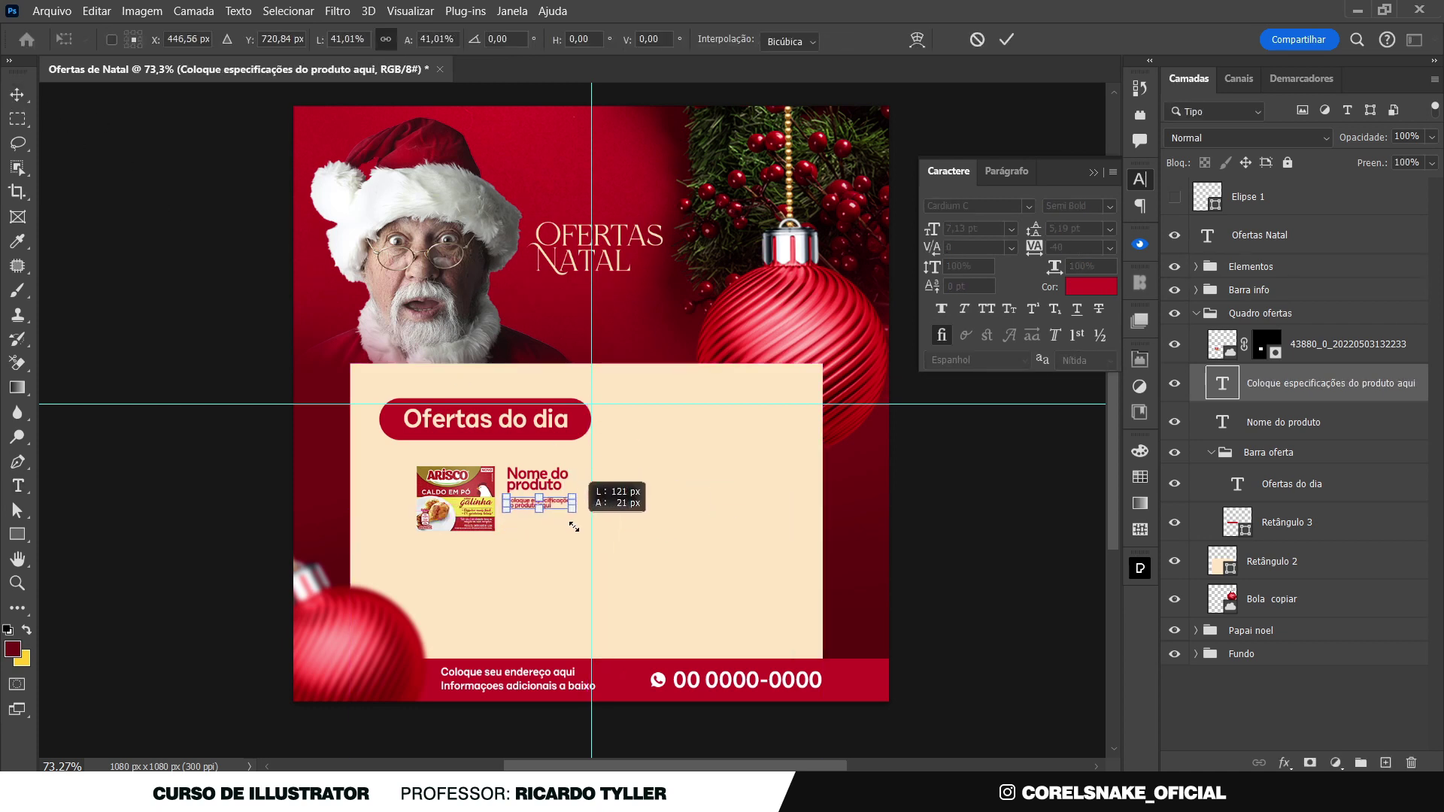
pyautogui.press('Return')
pyautogui.scroll(6, 586, 531)
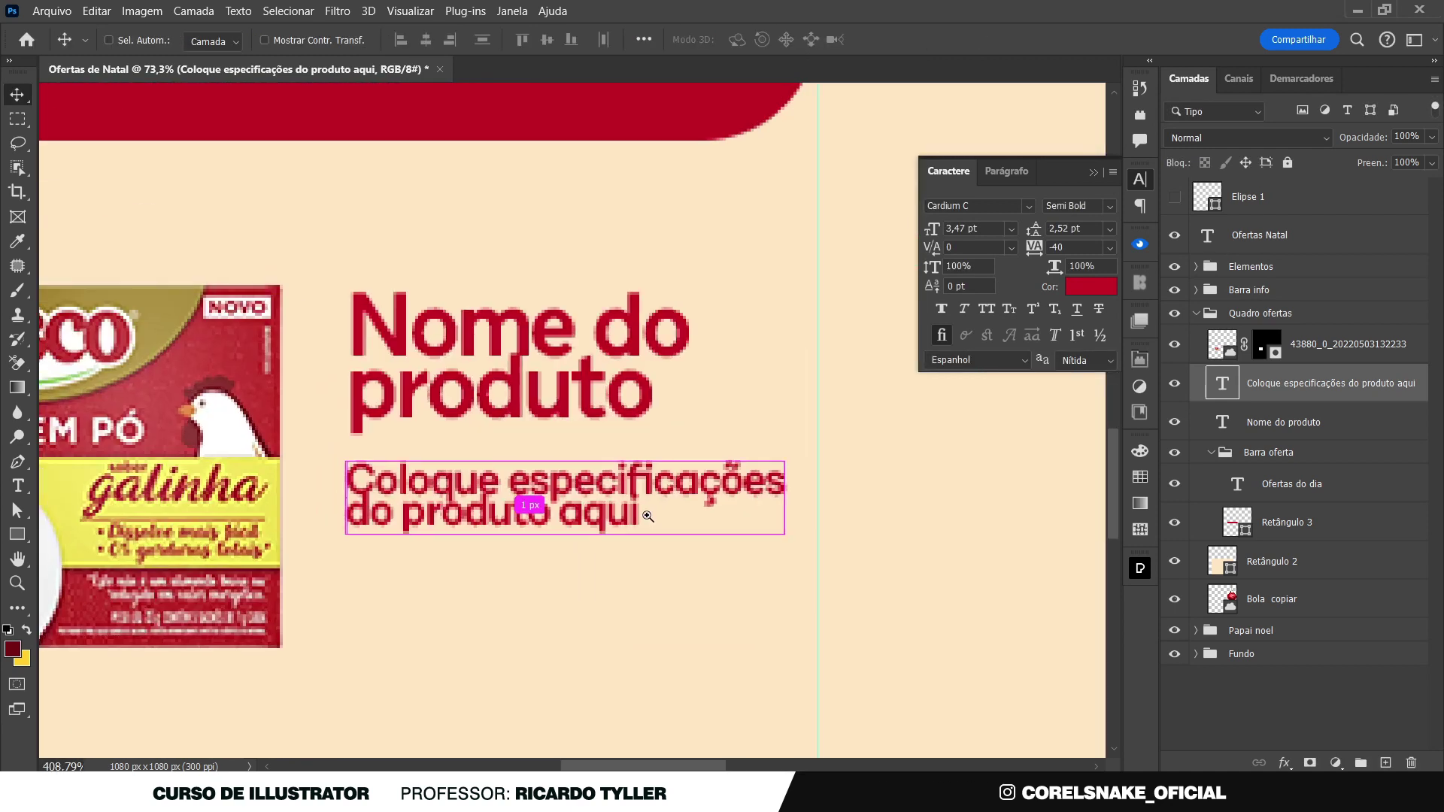
pyautogui.press('Up')
pyautogui.press('Up')
pyautogui.press('Up')
pyautogui.scroll(-7, 613, 475)
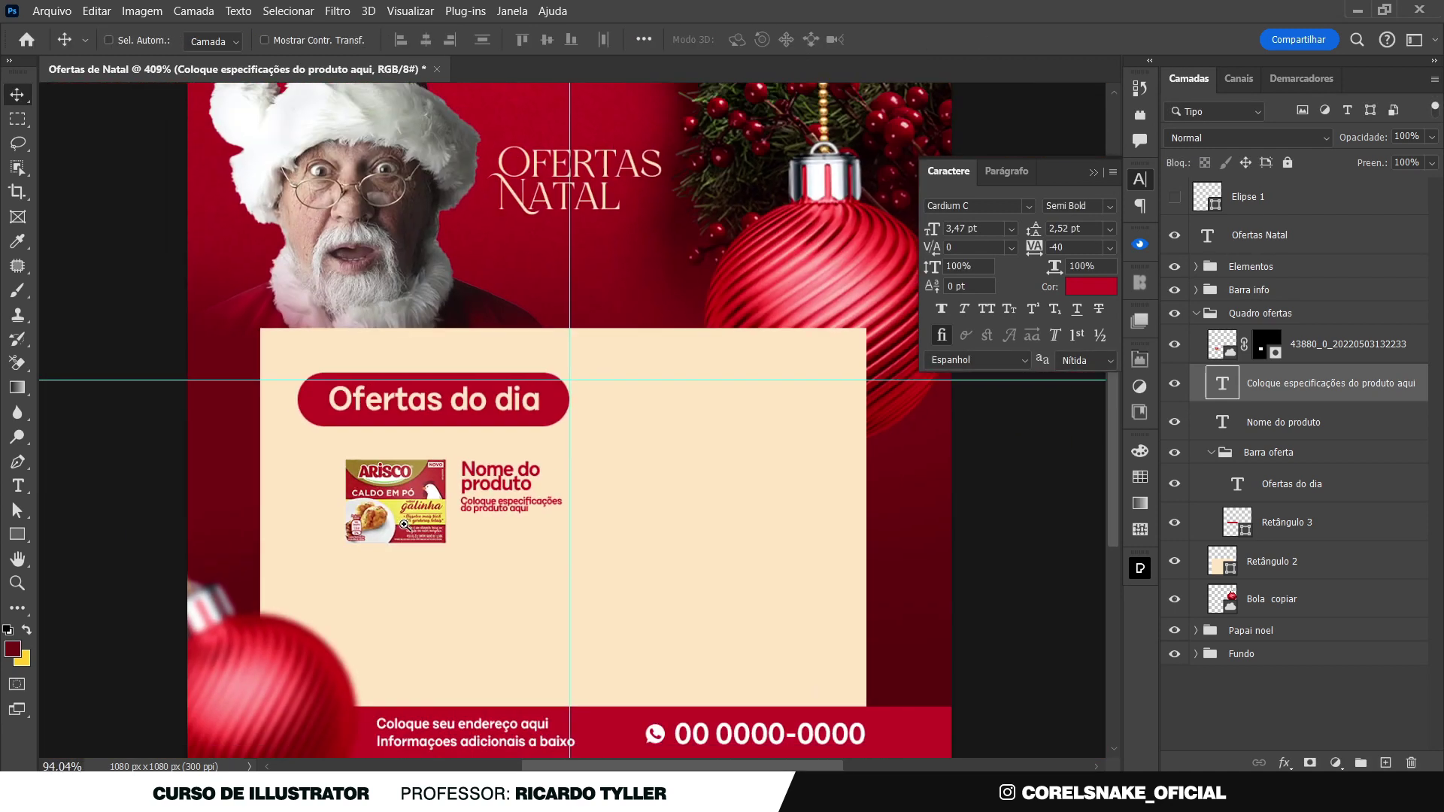
# Duplicate the Arisco pack down and right, shrinking the copy to about two-thirds
pyautogui.click(937, 606)
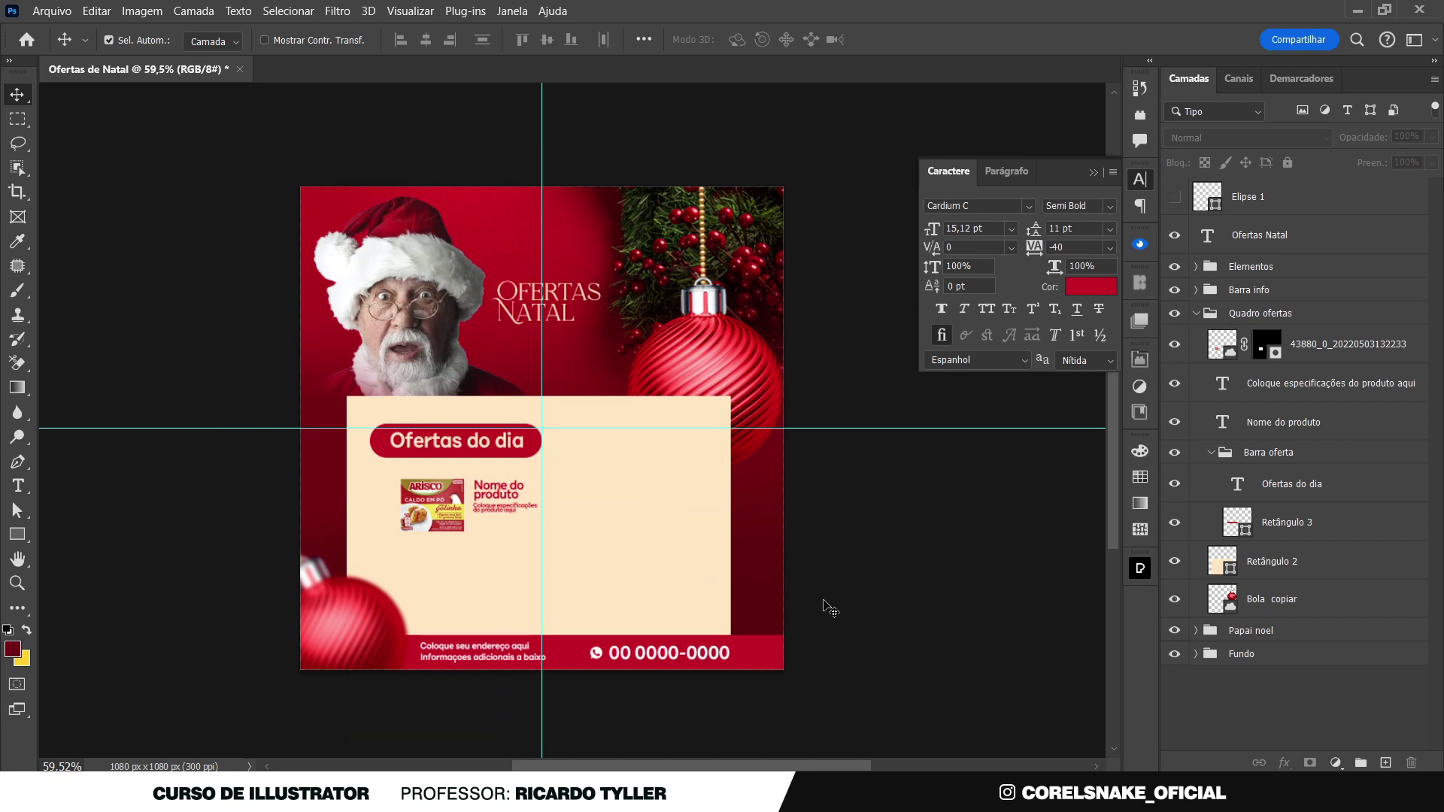
pyautogui.moveTo(435, 511); pyautogui.dragTo(452, 536)
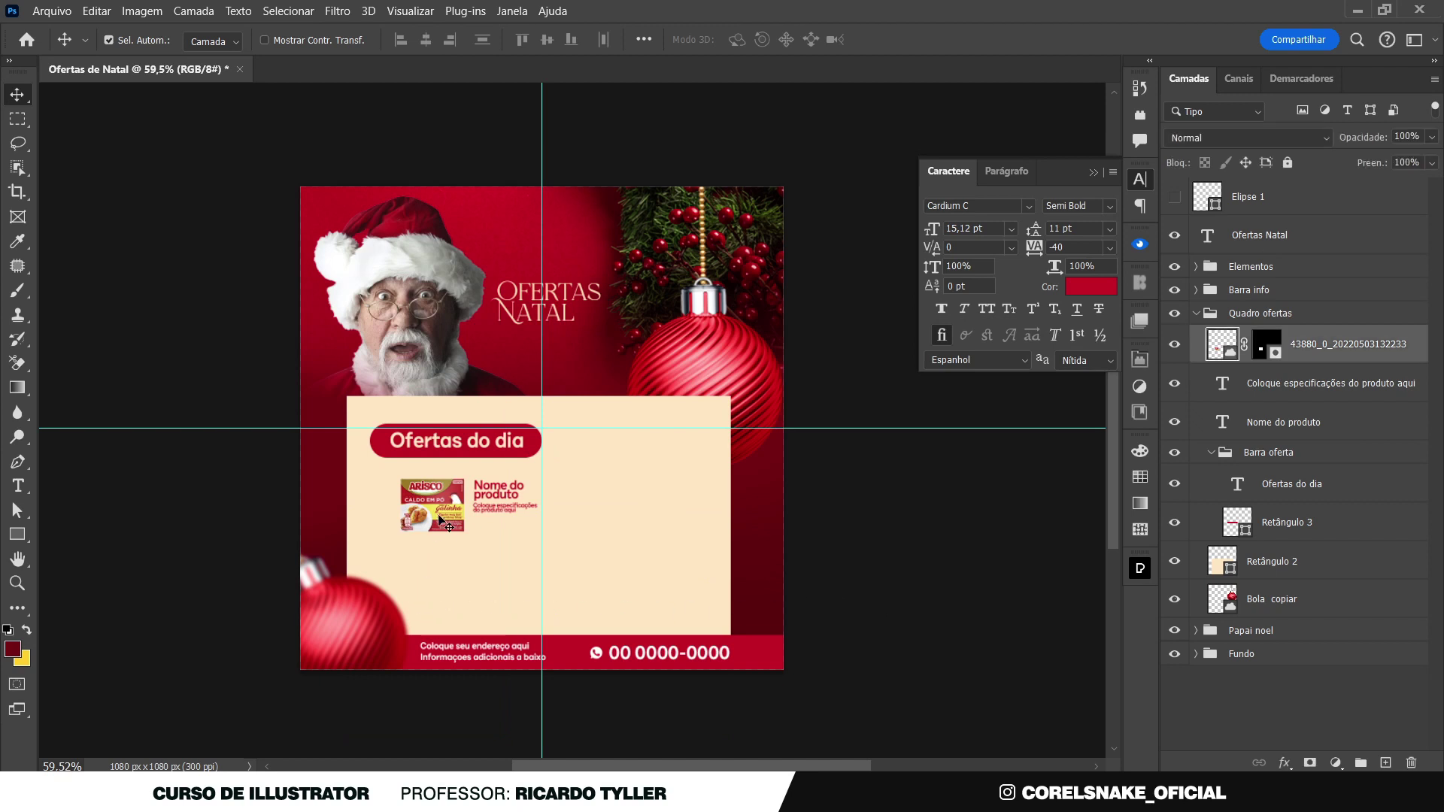
pyautogui.moveTo(452, 535); pyautogui.dragTo(493, 545)
pyautogui.hotkey('ctrl', 't')
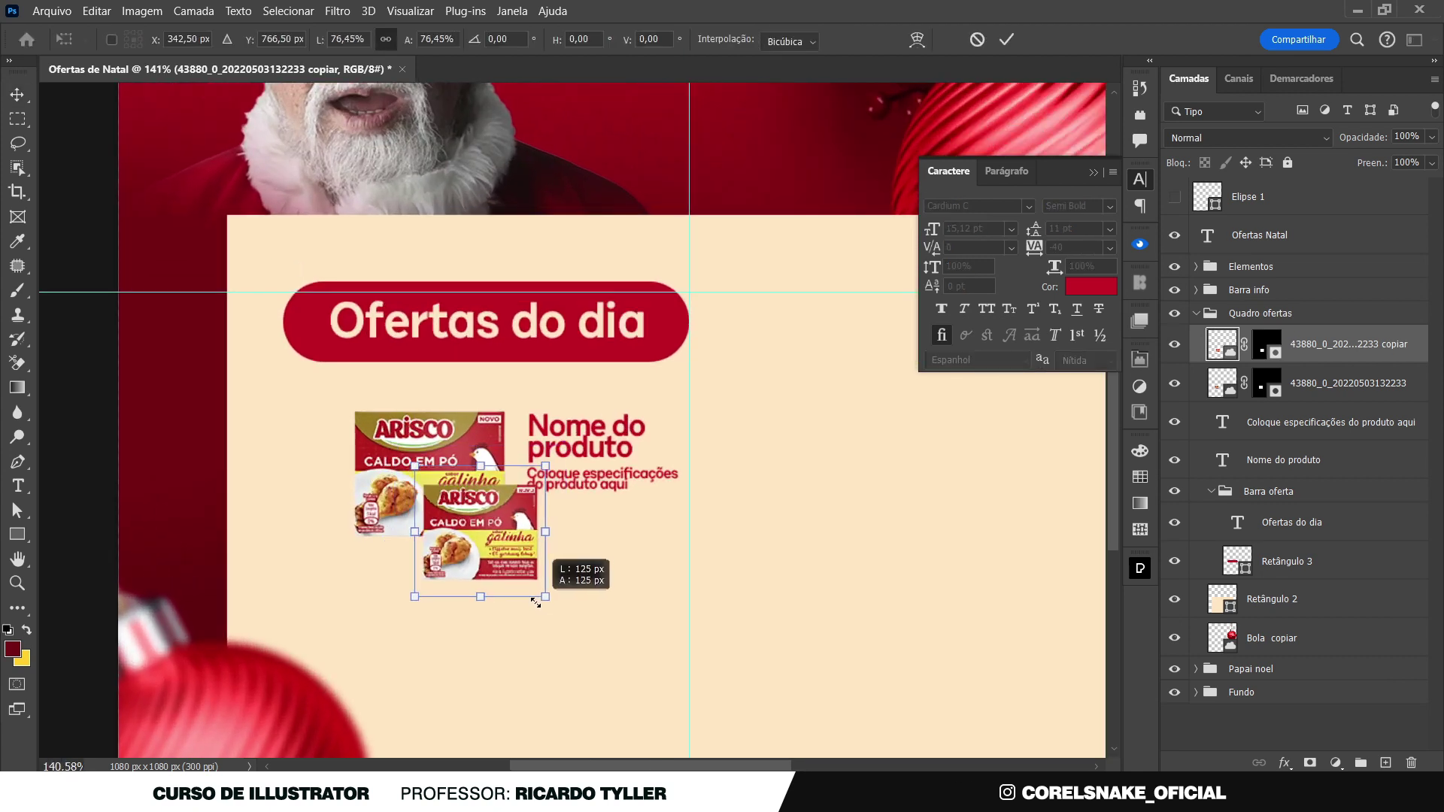
pyautogui.moveTo(563, 619); pyautogui.dragTo(504, 539)
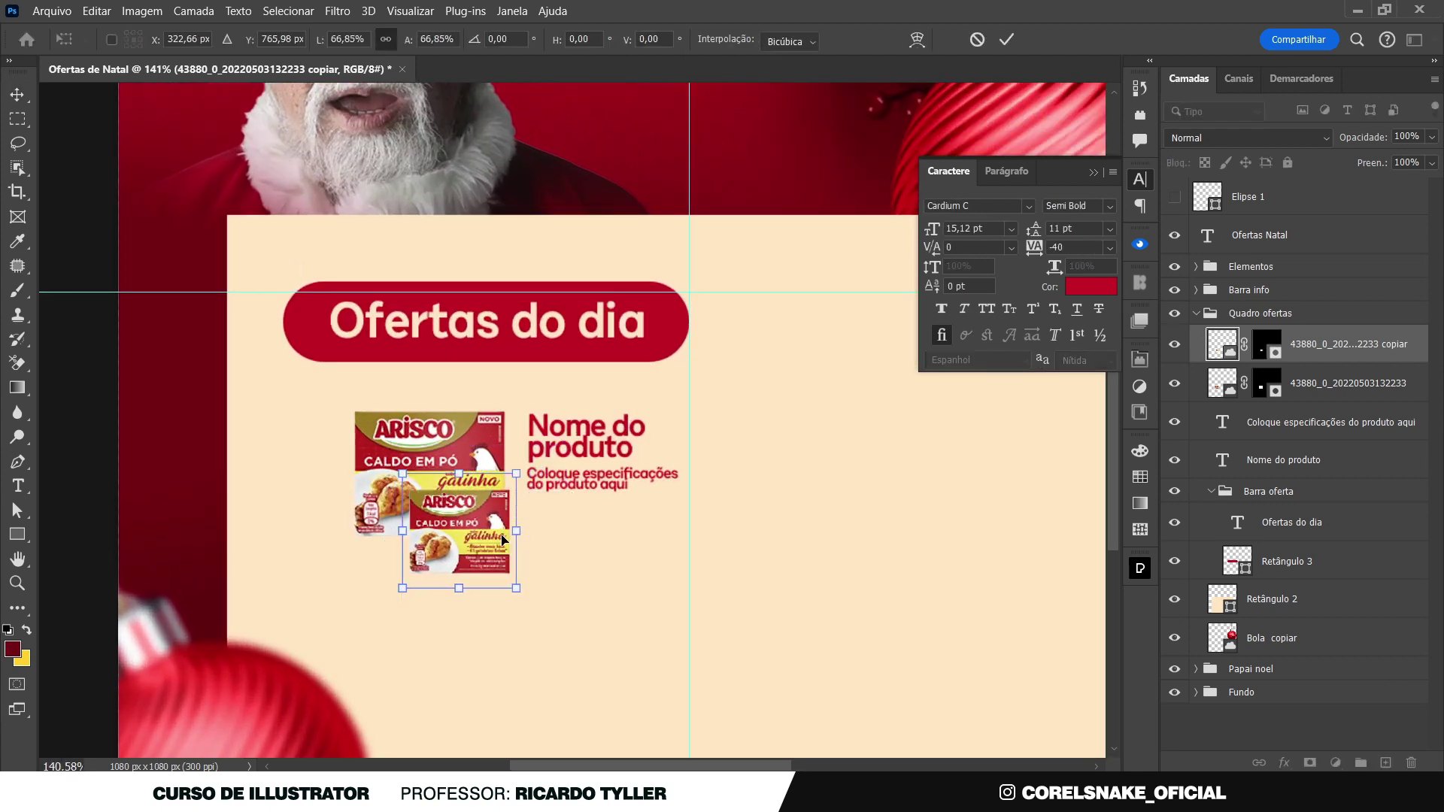
pyautogui.press('Return')
pyautogui.press('Right')
pyautogui.press('Right')
pyautogui.press('Right')
pyautogui.press('Up')
pyautogui.press('Up')
pyautogui.press('Up')
pyautogui.press('Up')
pyautogui.press('Up')
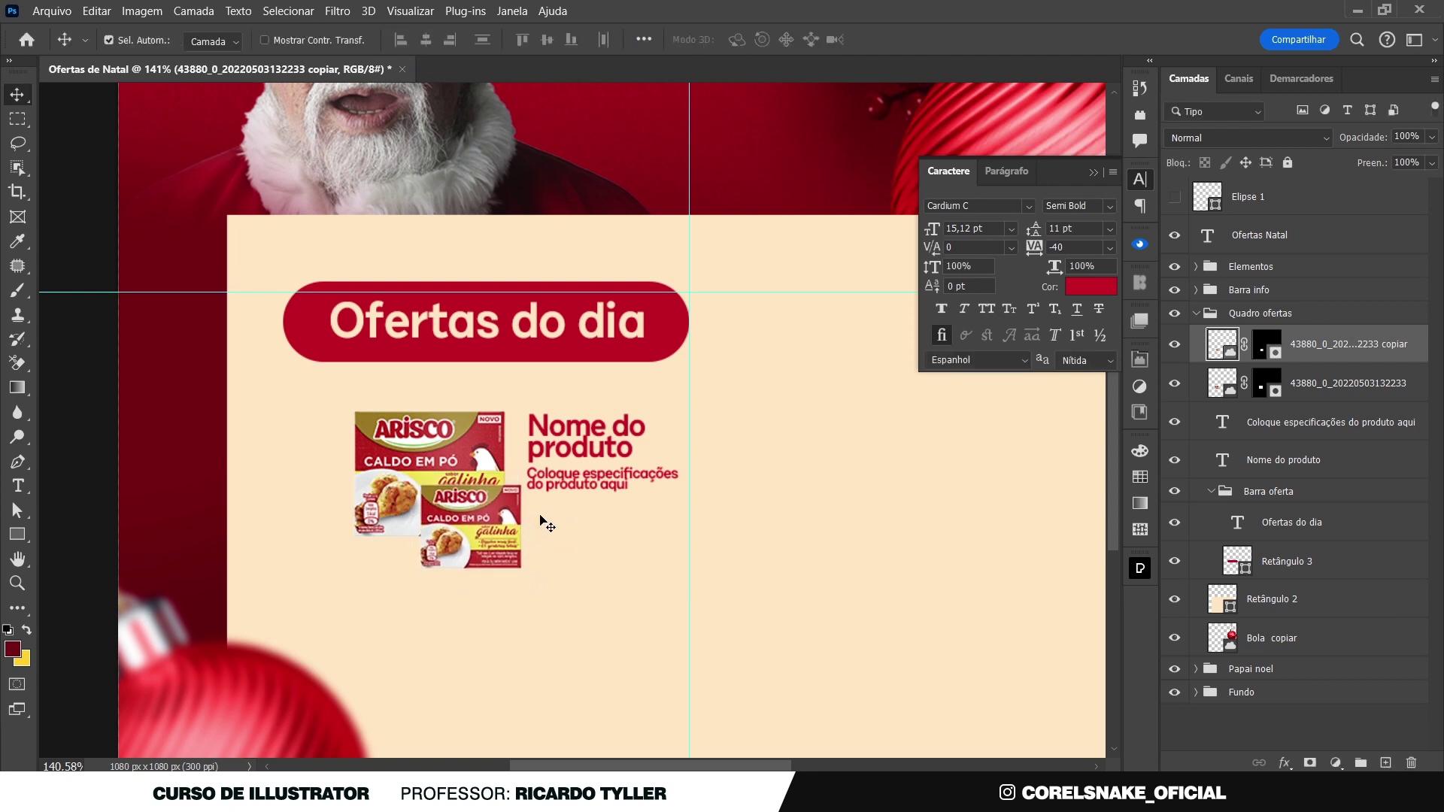
# Scale the Nome do produto and specification text layers down together
pyautogui.click(558, 486)
pyautogui.keyDown('shift'); pyautogui.click(552, 456); pyautogui.keyUp('shift')
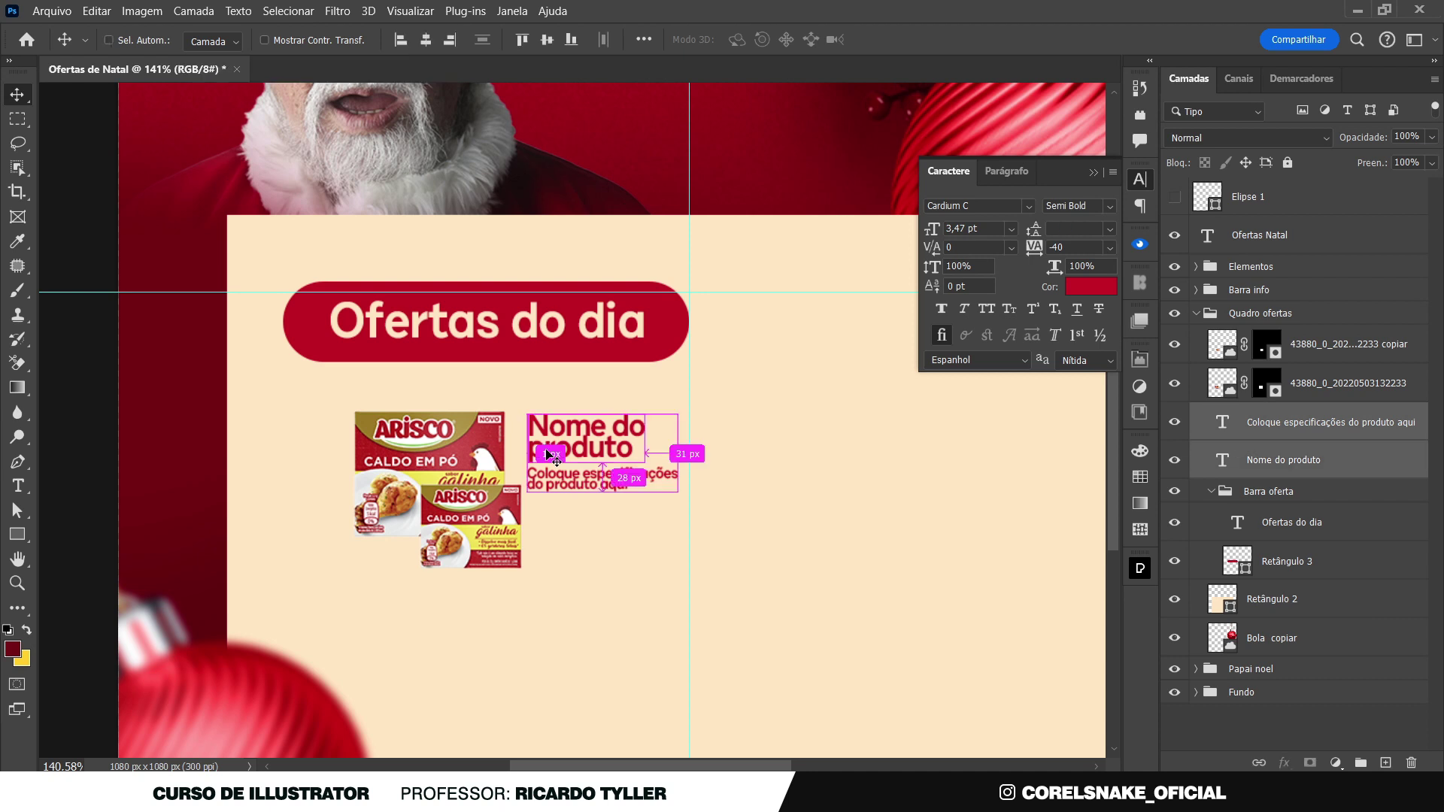
pyautogui.hotkey('ctrl', 't')
pyautogui.moveTo(678, 489); pyautogui.dragTo(653, 476)
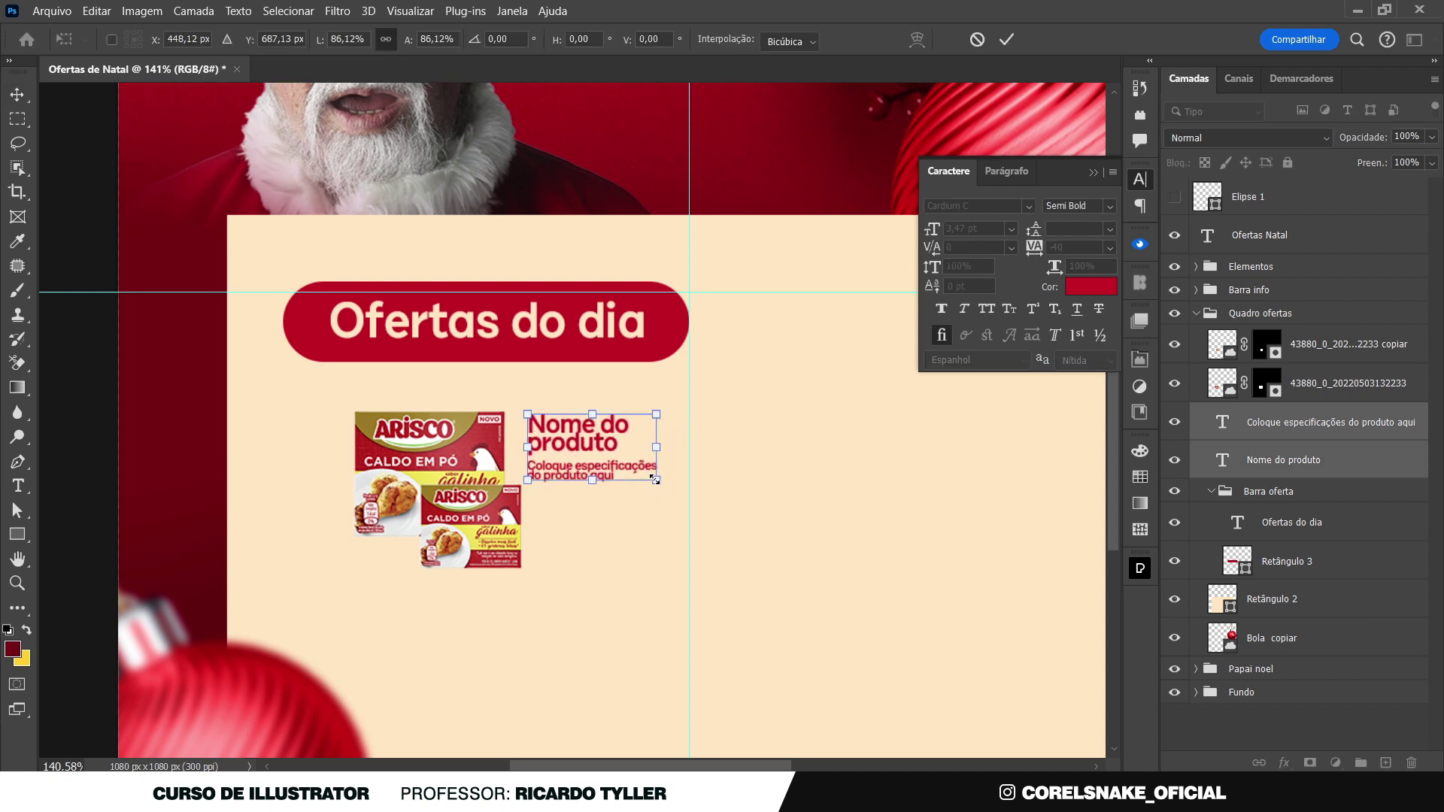
pyautogui.press('Return')
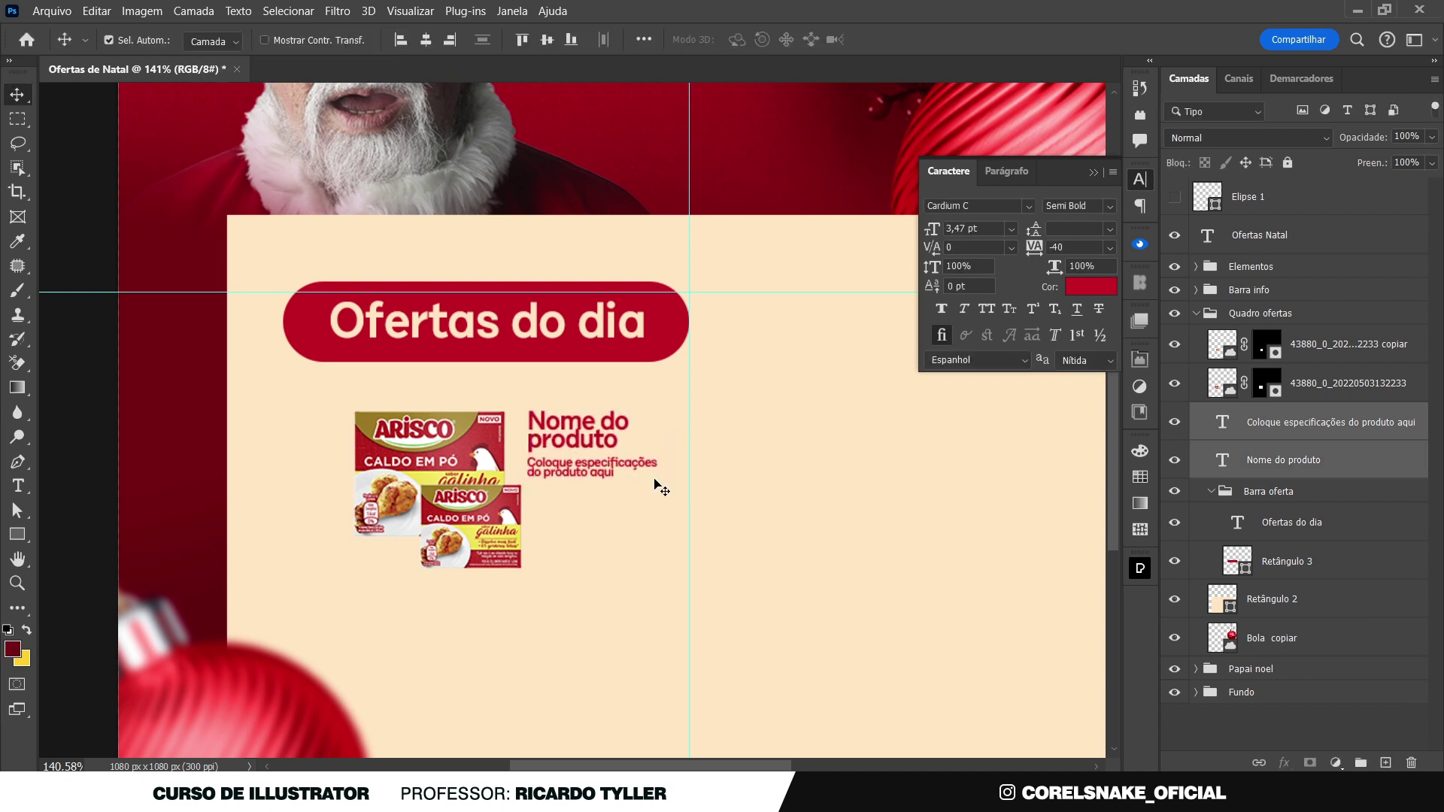
pyautogui.scroll(-5, 278, 404)
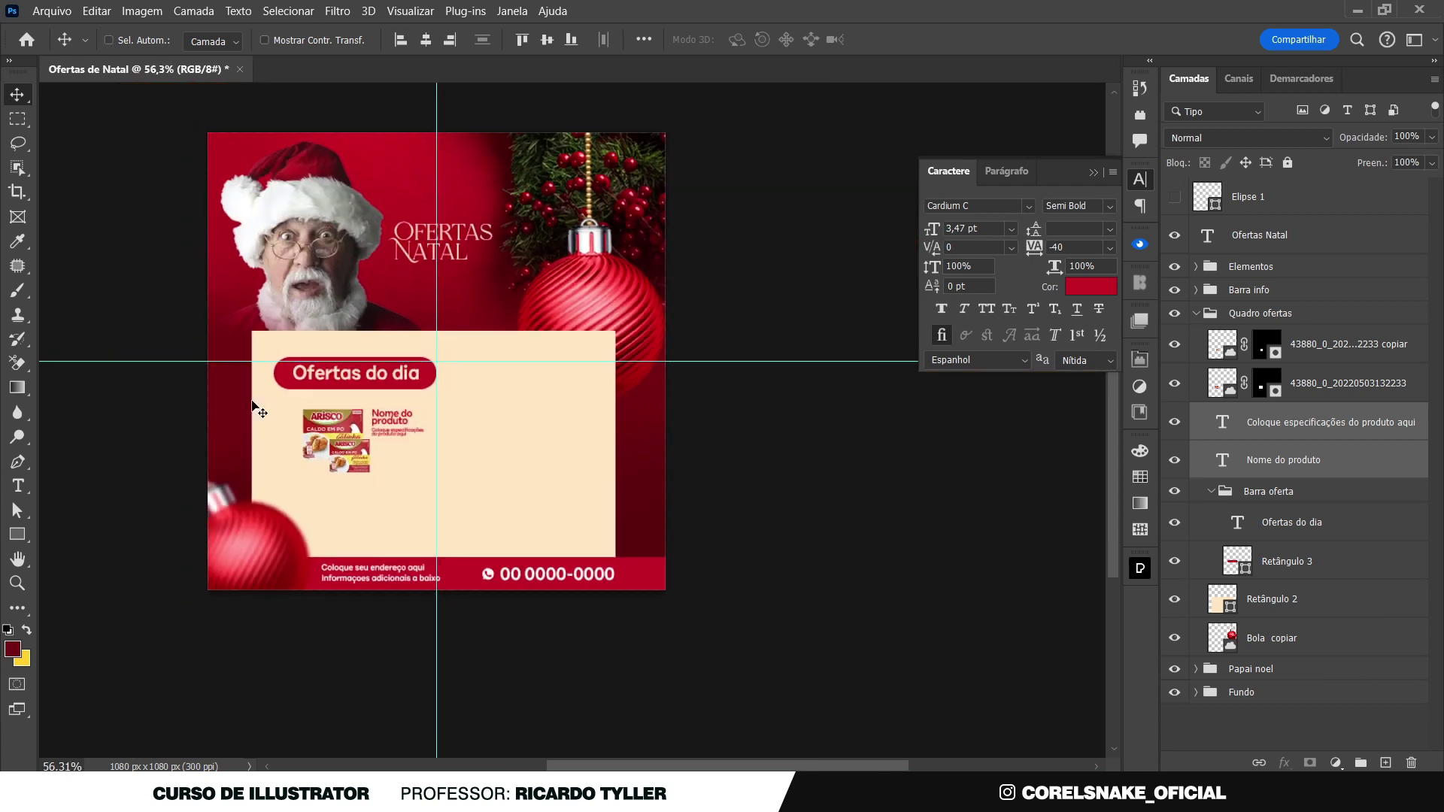
pyautogui.click(299, 382)
# Copy the Retângulo 3 red bar out of Barra oferta, shrunk and shifted beside the packs
pyautogui.moveTo(284, 379); pyautogui.dragTo(325, 463)
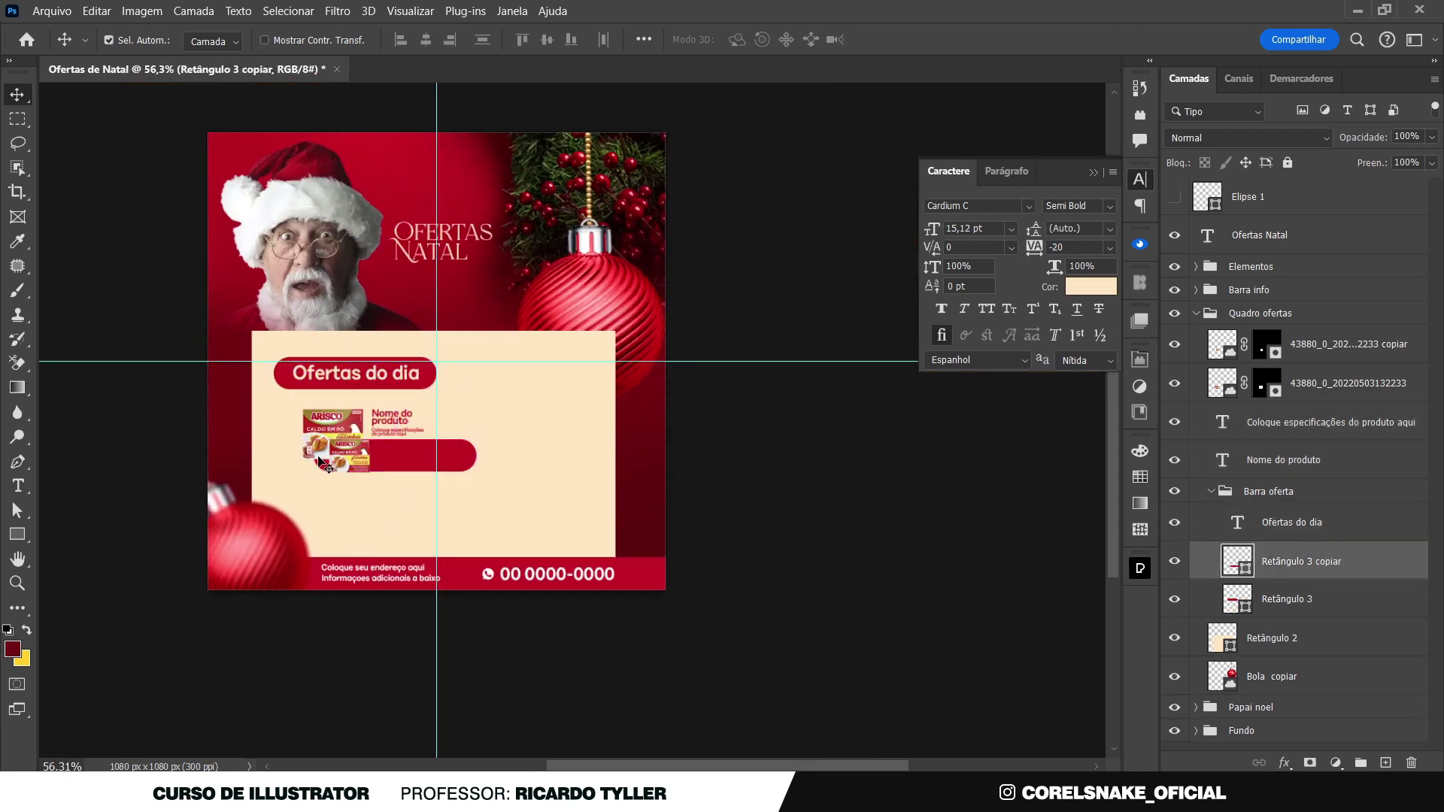
pyautogui.scroll(2, 315, 445)
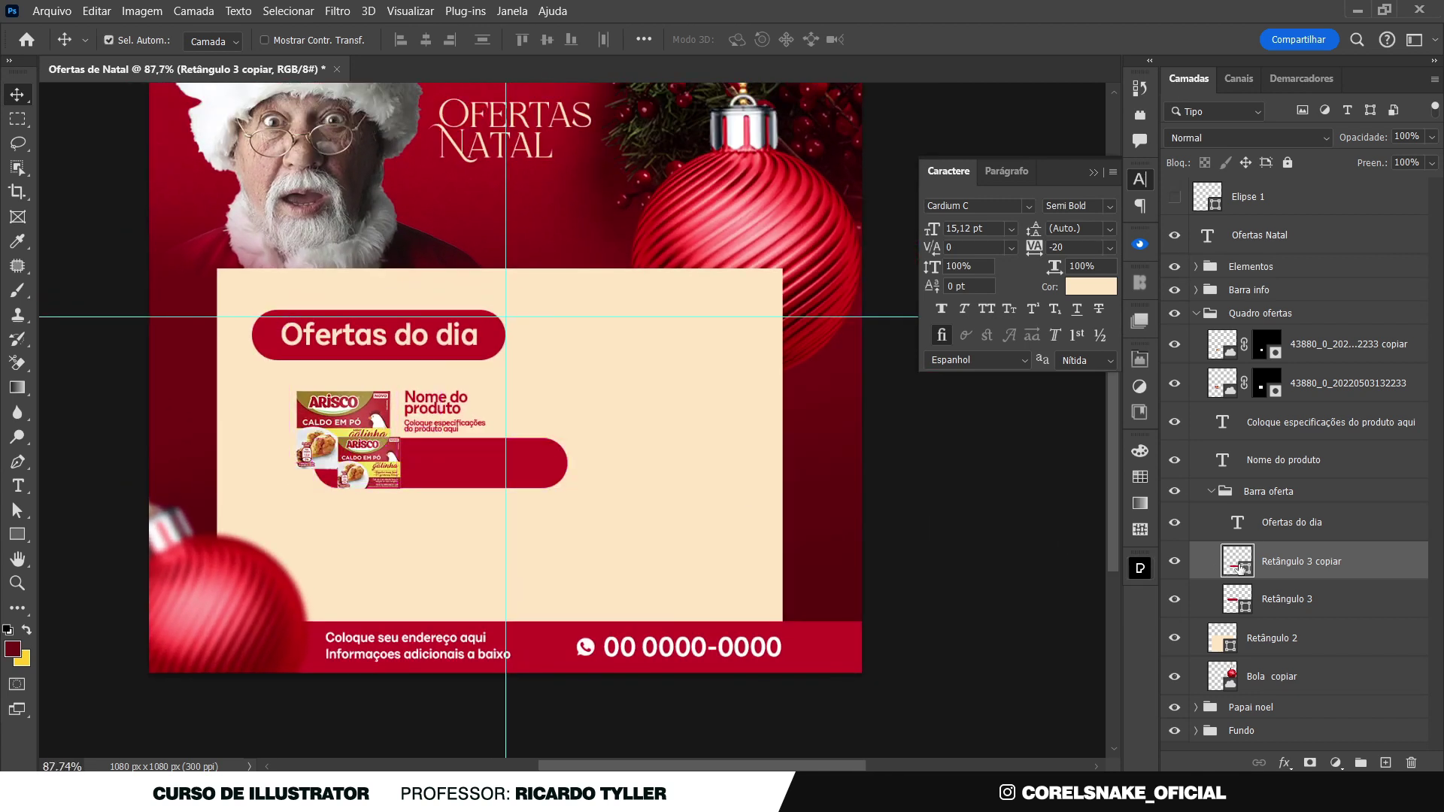
pyautogui.moveTo(1234, 565); pyautogui.dragTo(1238, 480)
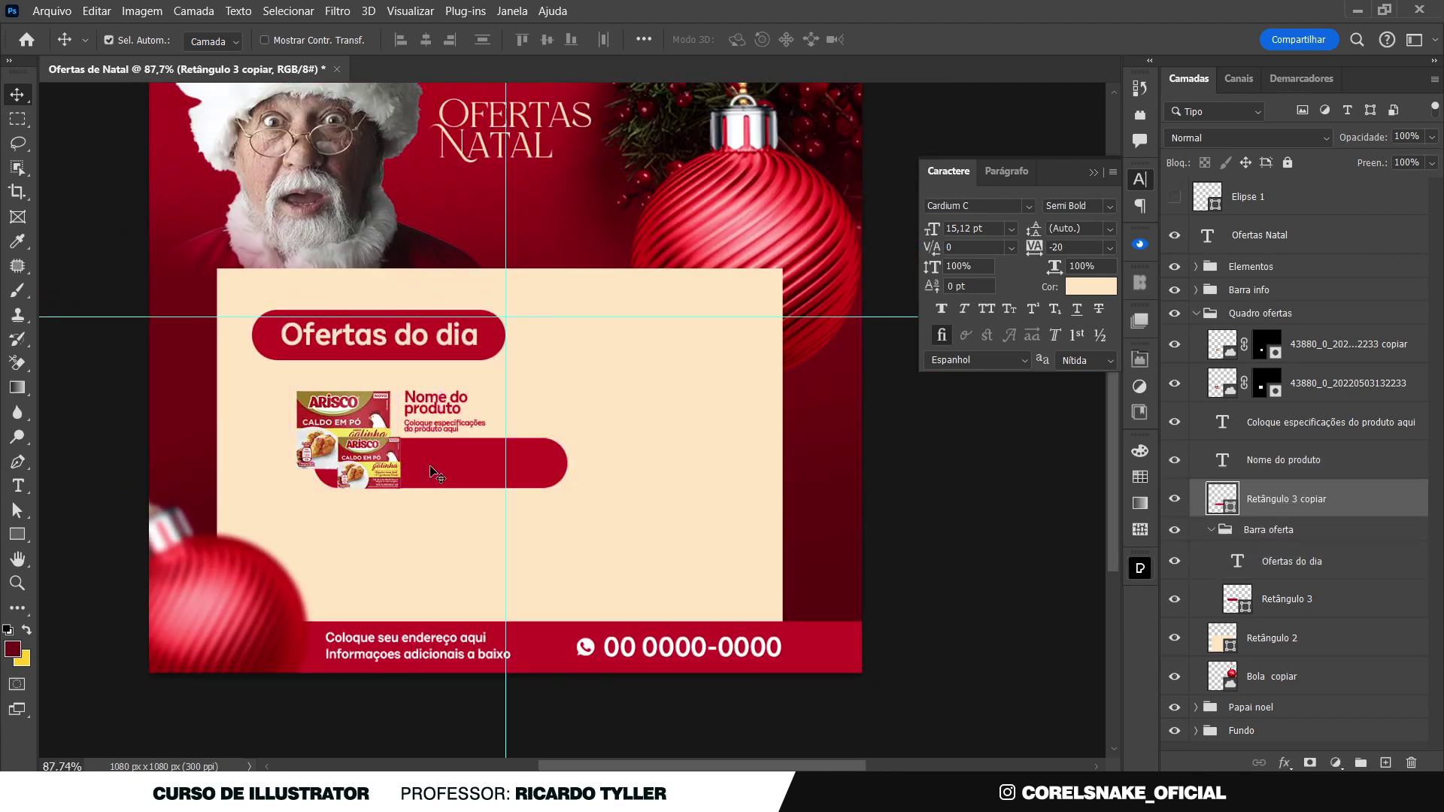
pyautogui.hotkey('ctrl', 't')
pyautogui.moveTo(567, 463); pyautogui.dragTo(478, 472)
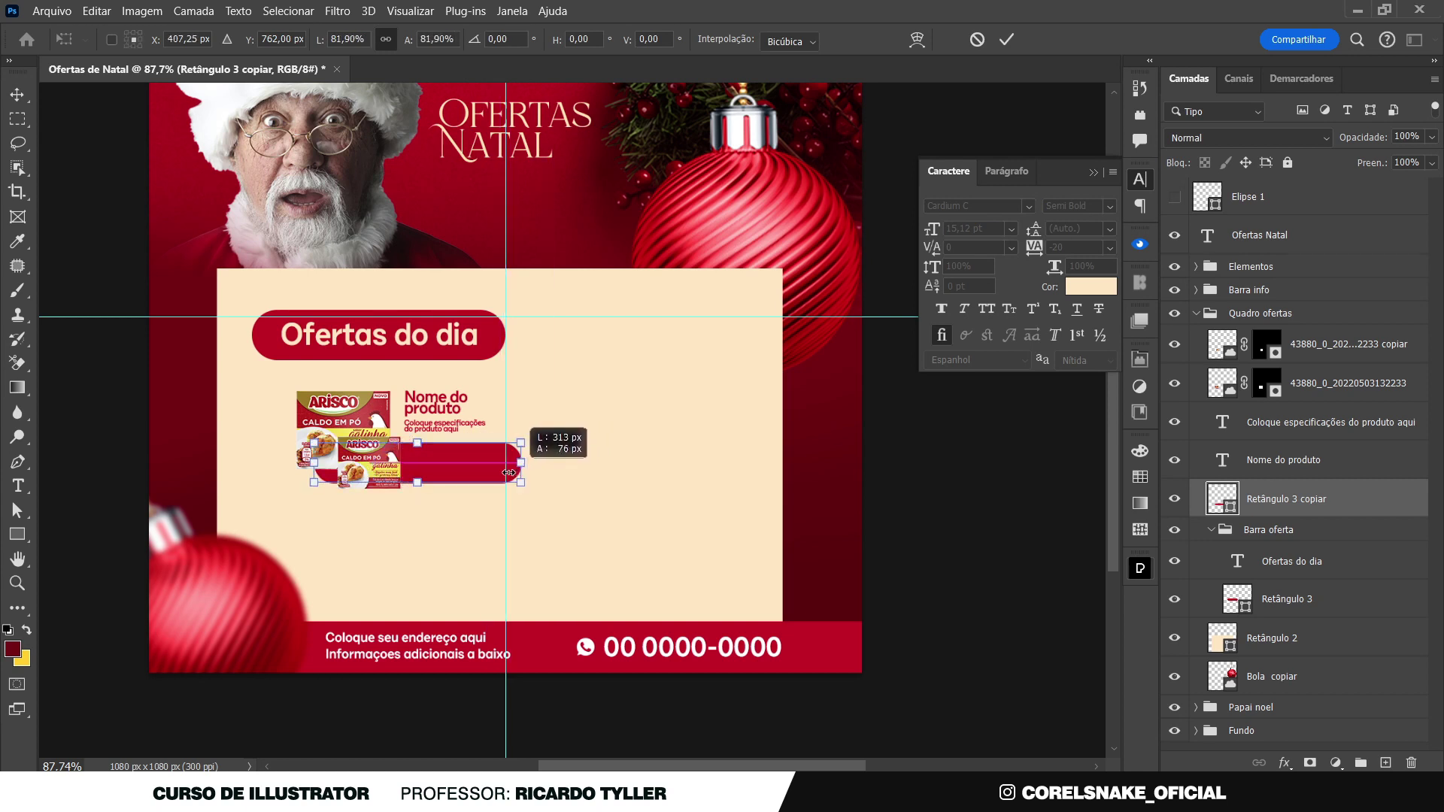
pyautogui.moveTo(478, 472); pyautogui.dragTo(468, 473)
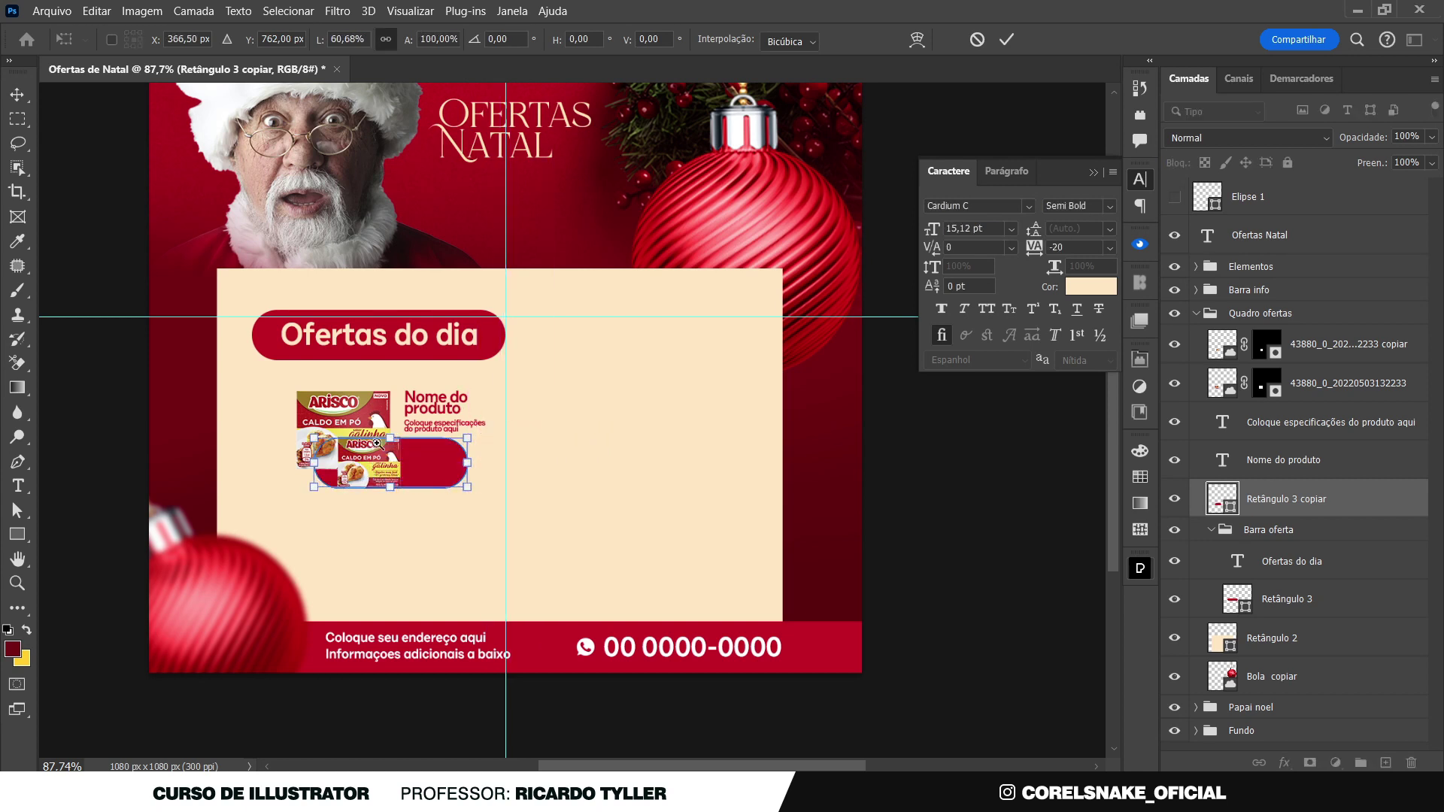
pyautogui.scroll(3, 401, 446)
pyautogui.moveTo(407, 547); pyautogui.dragTo(407, 523)
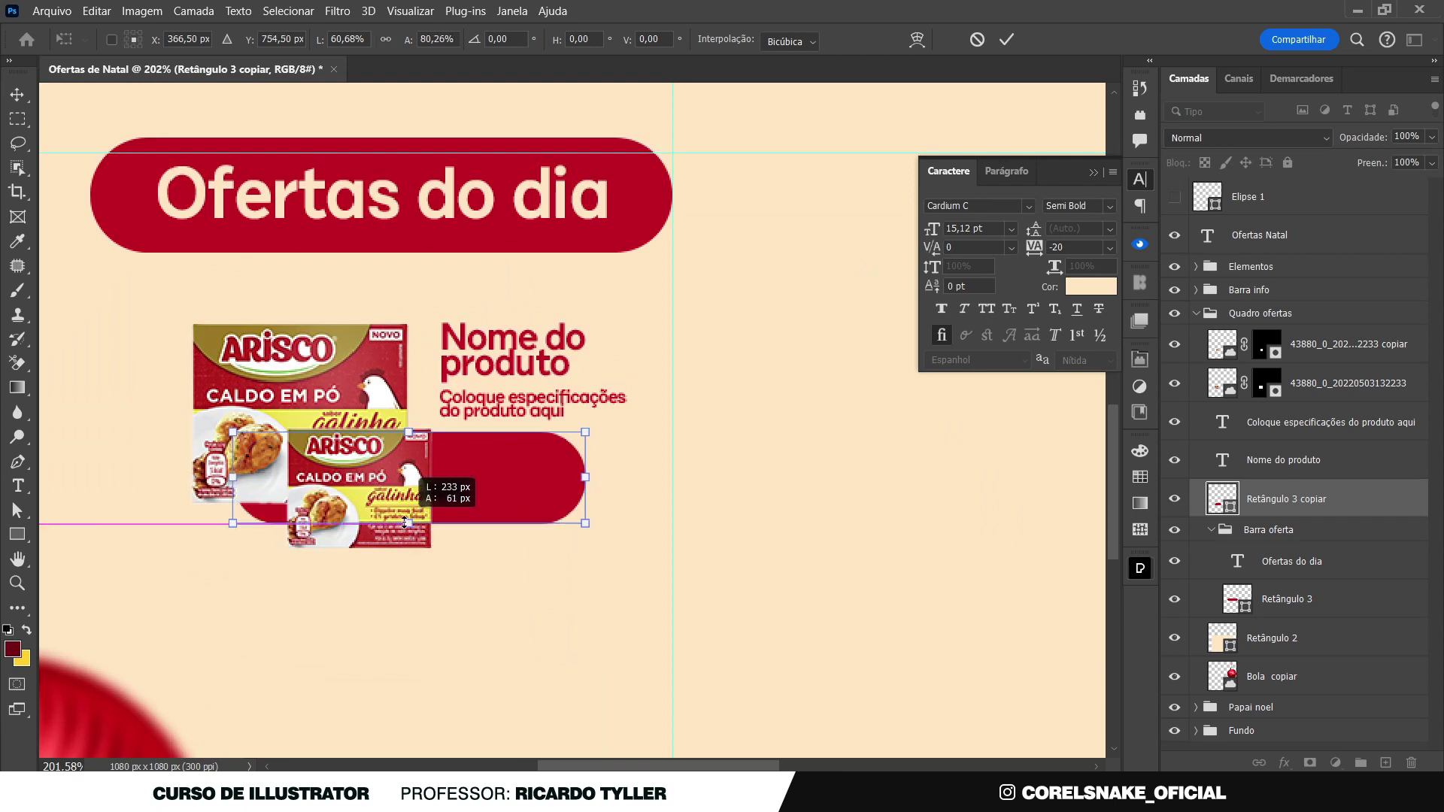
pyautogui.moveTo(542, 485); pyautogui.dragTo(581, 484)
pyautogui.press('Return')
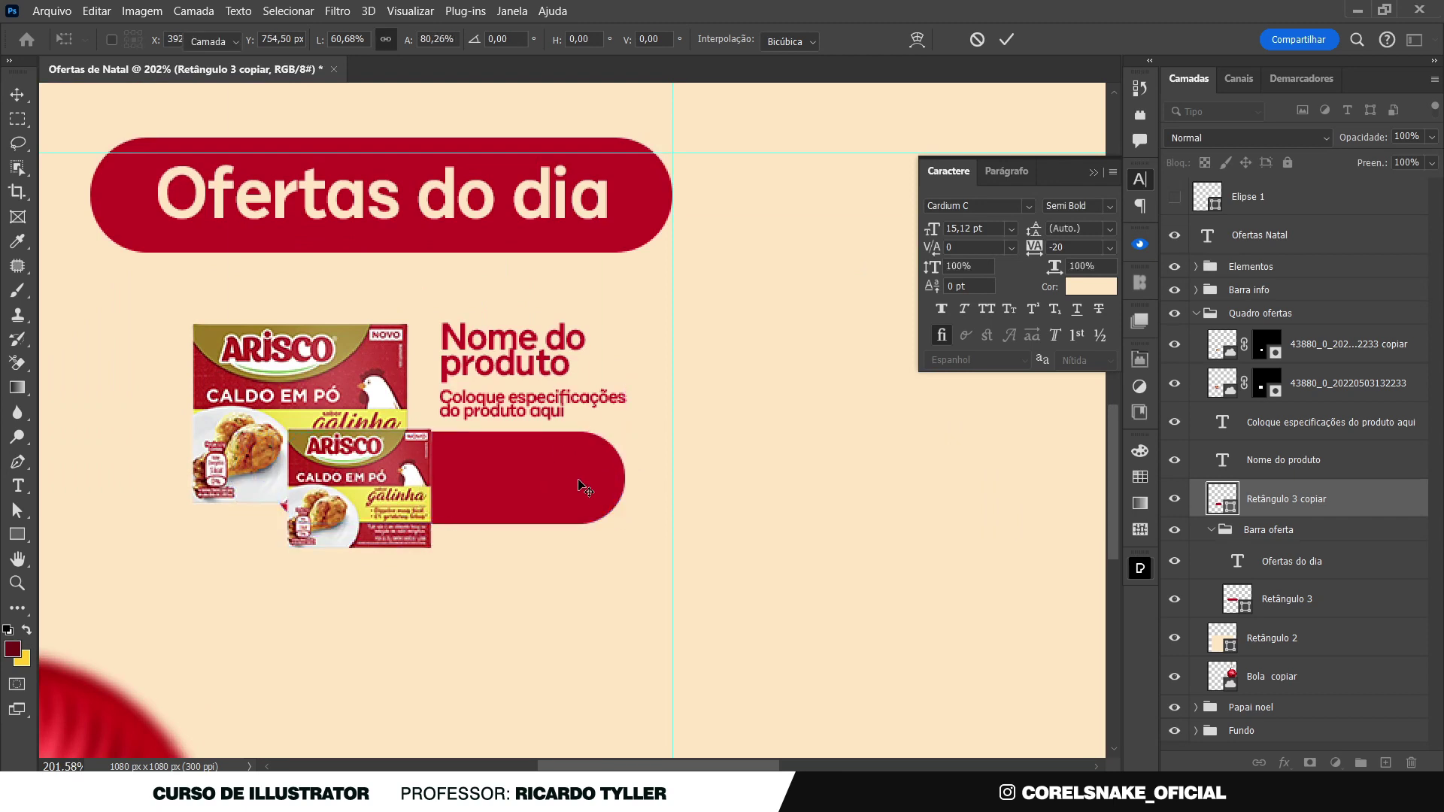
# Unlink the bar's corner radii and set its left corners to 0 px
pyautogui.click(1140, 413)
pyautogui.click(1136, 361)
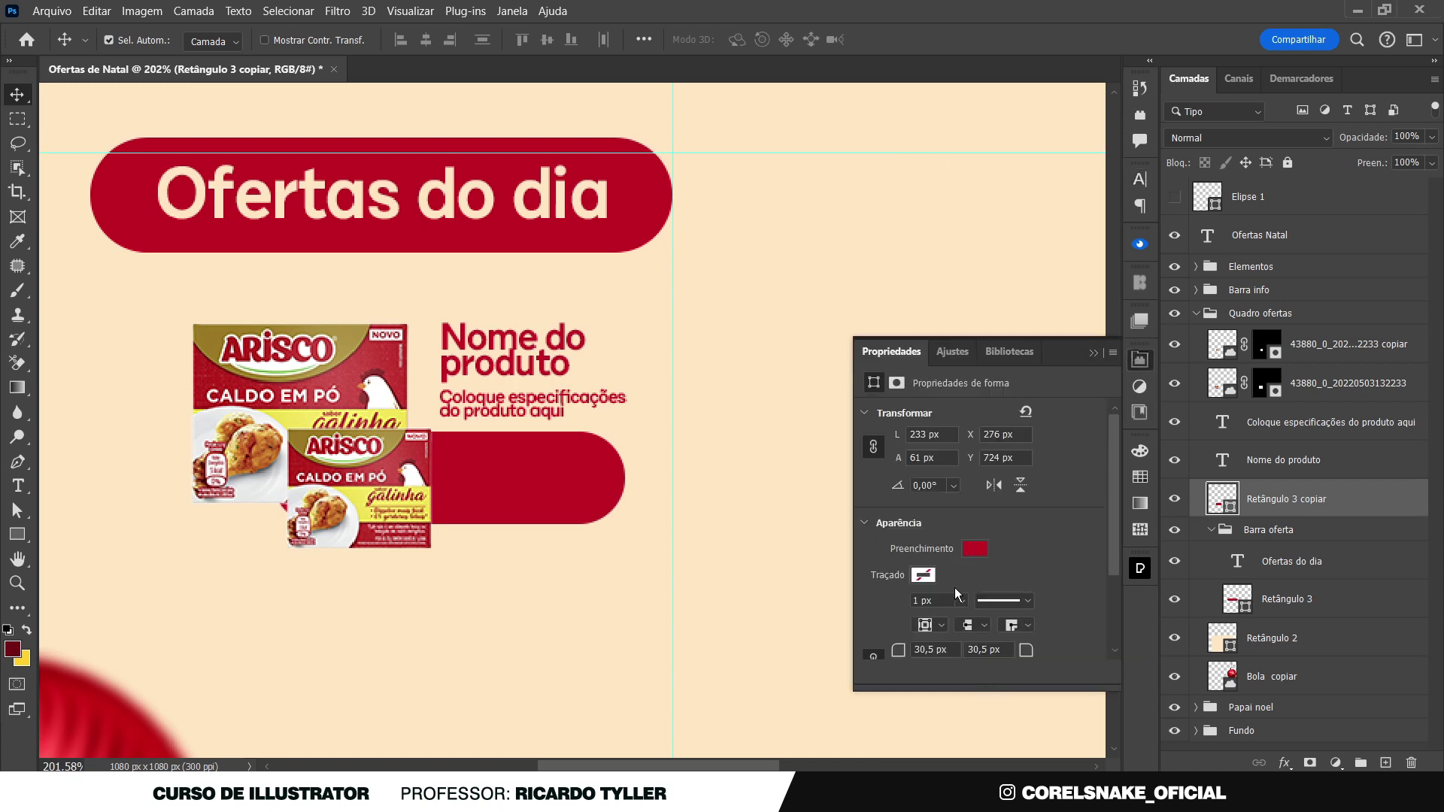
pyautogui.scroll(-2, 917, 612)
pyautogui.click(873, 585)
pyautogui.moveTo(898, 575)
pyautogui.mouseDown()
pyautogui.moveTo(894, 598)
pyautogui.moveTo(858, 598)
pyautogui.mouseUp()
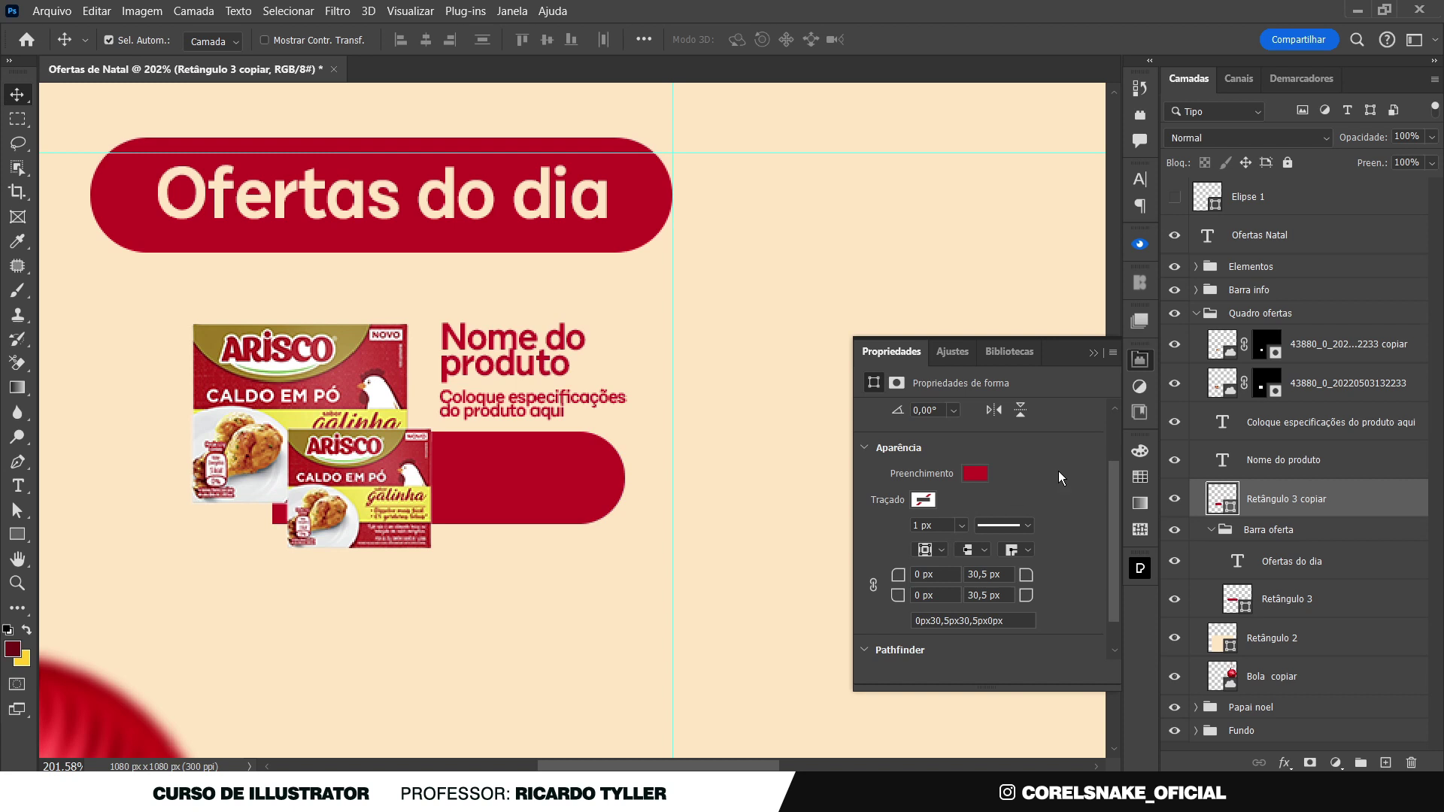
pyautogui.click(1143, 362)
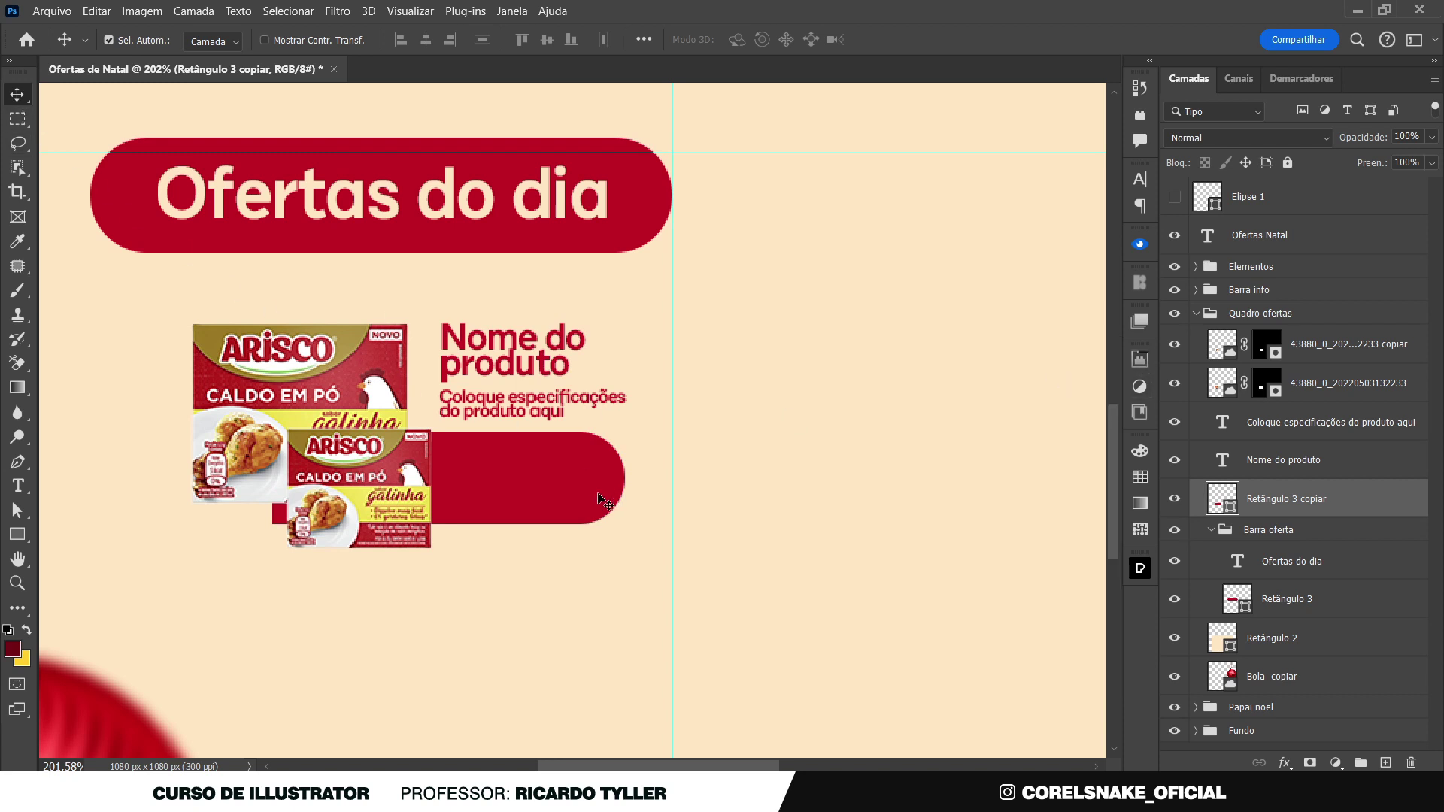
# Trim the bar's left end, tuck it against the packs, and copy Nome do produto onto it
pyautogui.hotkey('ctrl', 't')
pyautogui.moveTo(271, 481); pyautogui.dragTo(438, 487)
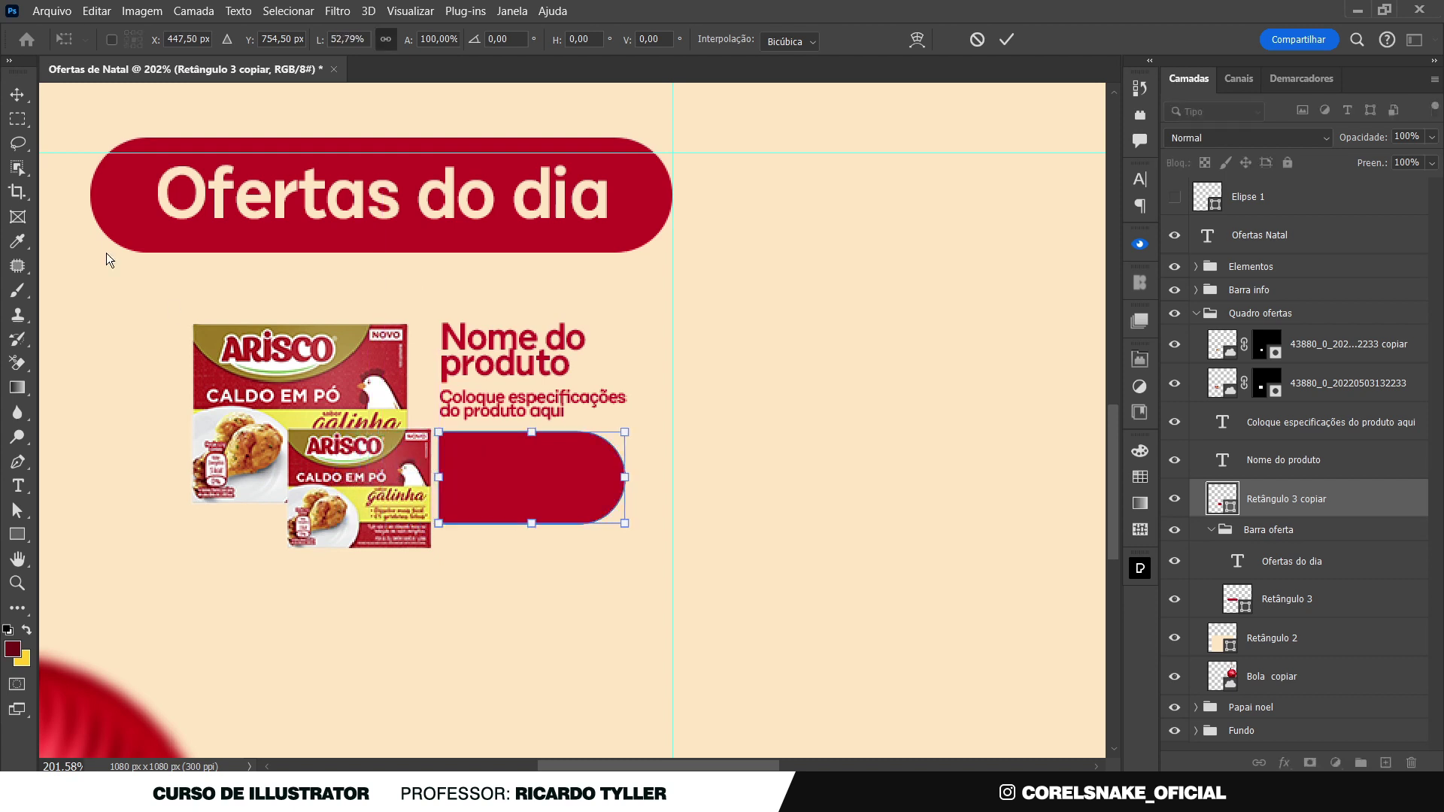
pyautogui.click(17, 94)
pyautogui.moveTo(519, 466); pyautogui.dragTo(499, 471)
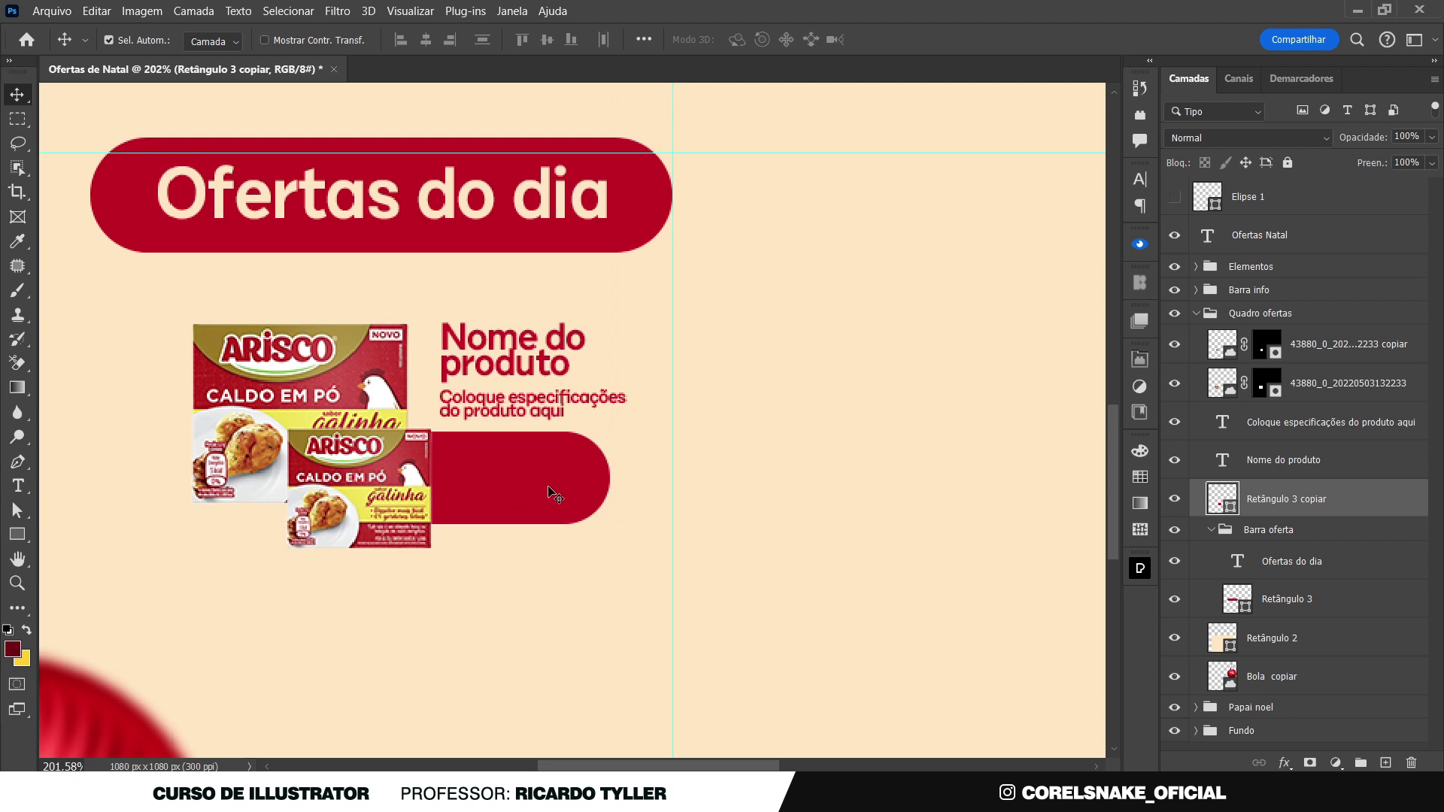
pyautogui.moveTo(493, 364); pyautogui.dragTo(519, 482)
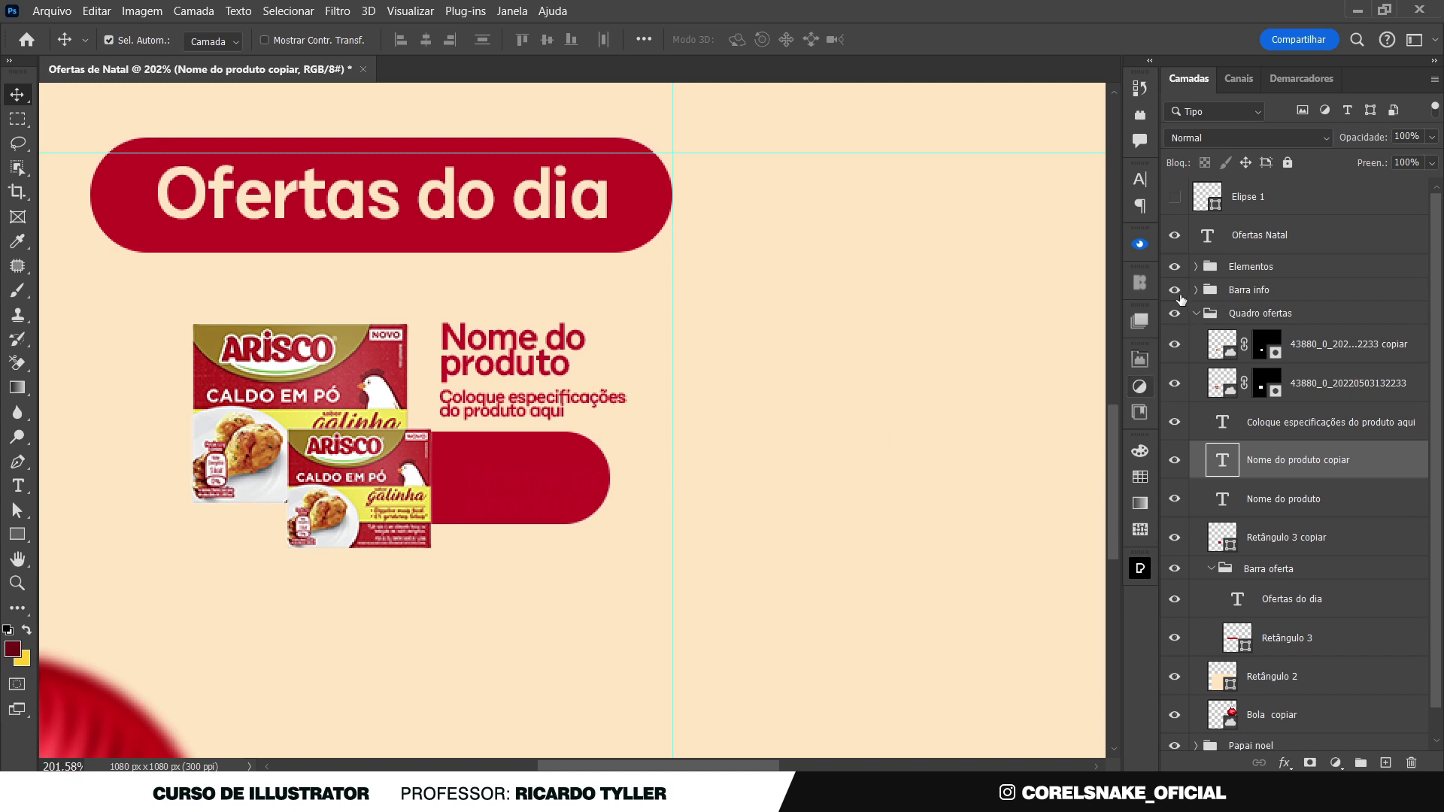
# Turn the copied text into a white (#ffffff) '18,' enlarged by about half on the bar
pyautogui.click(1140, 179)
pyautogui.click(1091, 285)
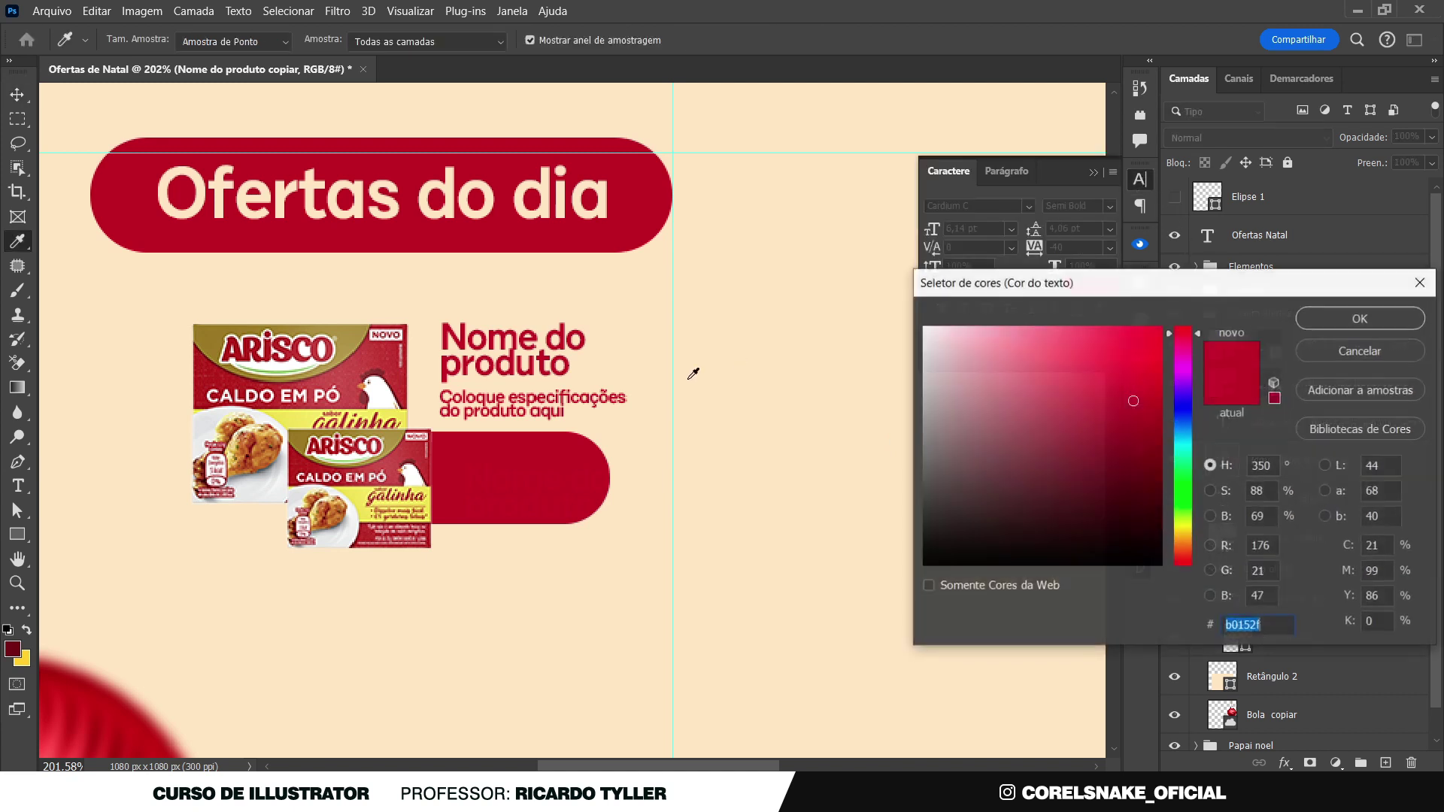
pyautogui.write('ffffff')
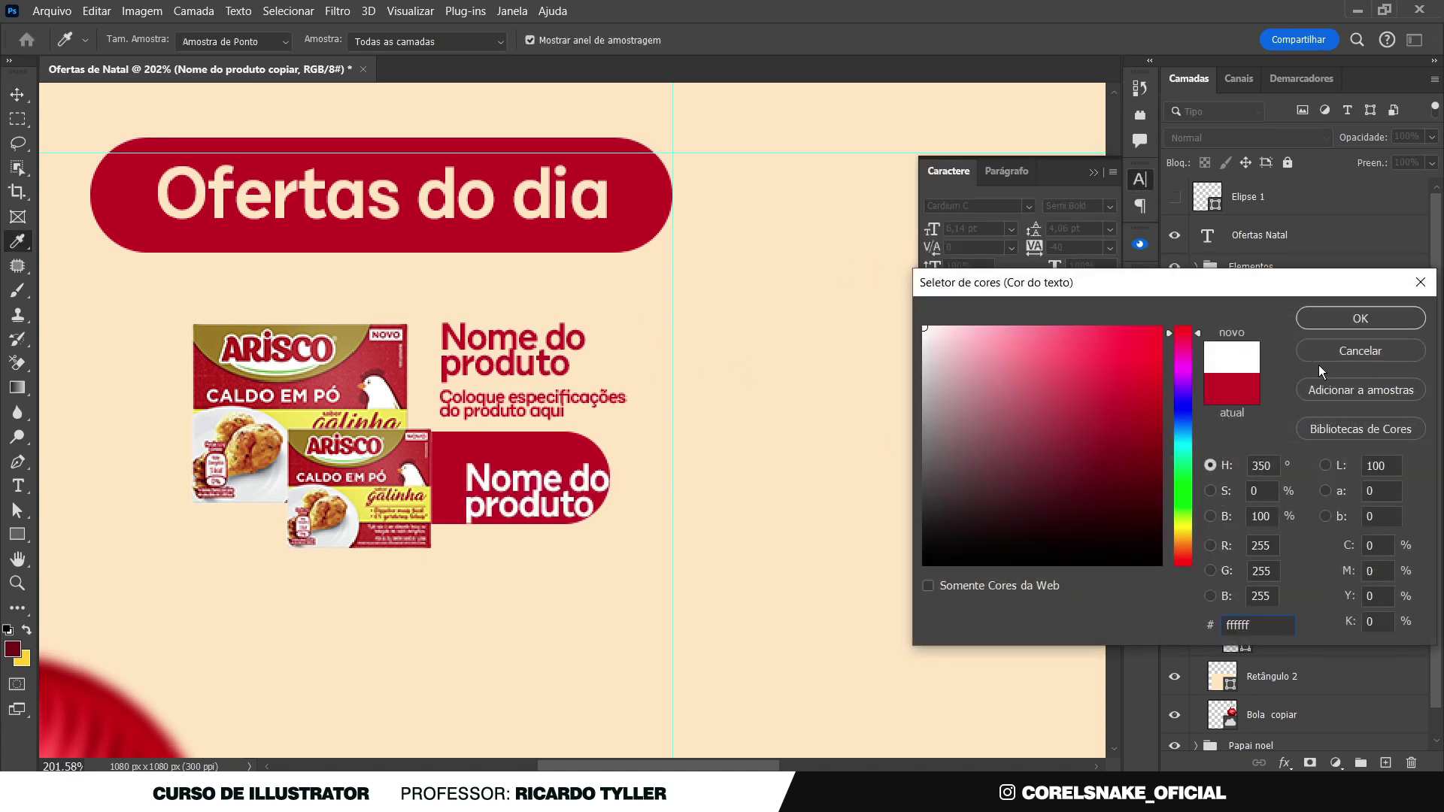
pyautogui.click(1336, 320)
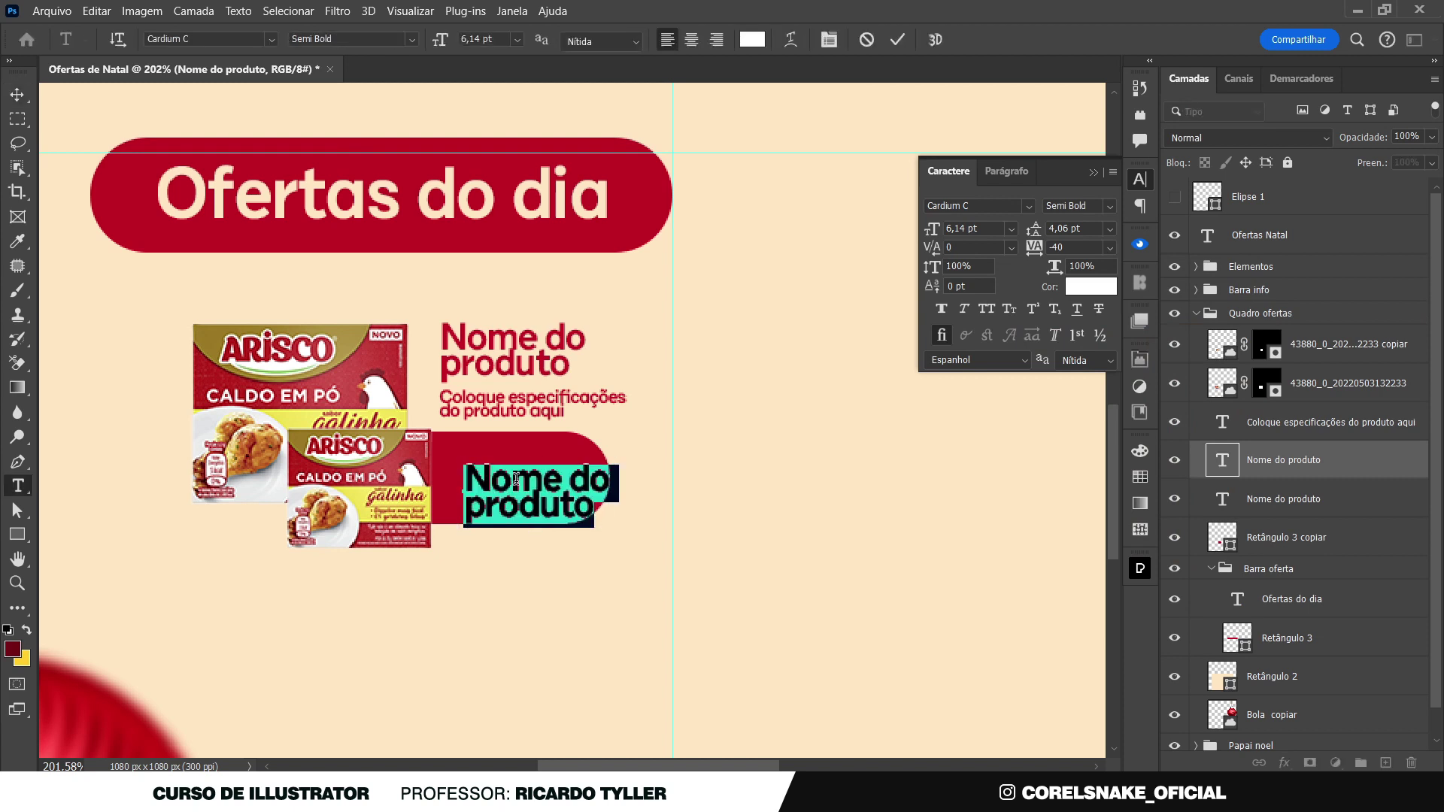
pyautogui.write('18')
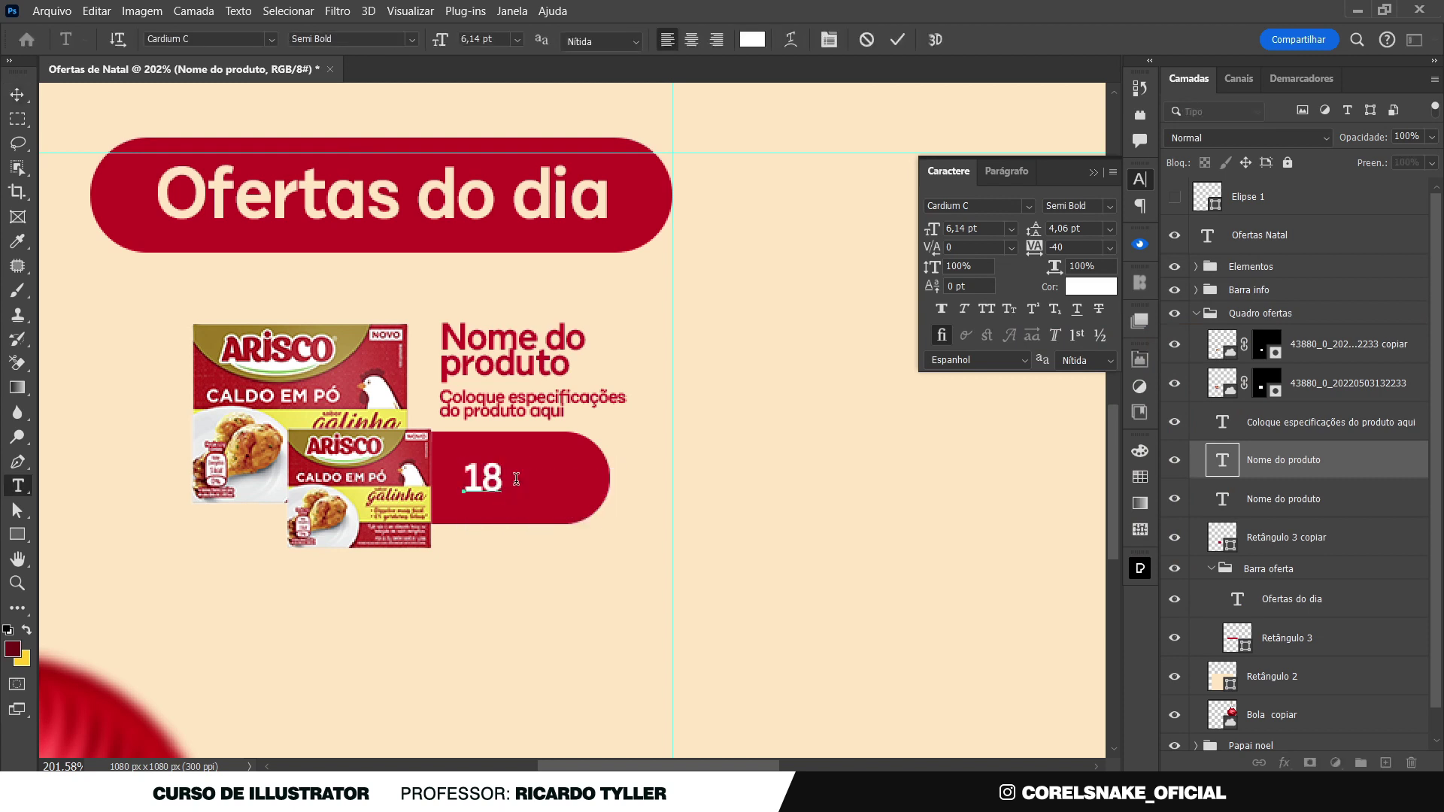
pyautogui.click(16, 94)
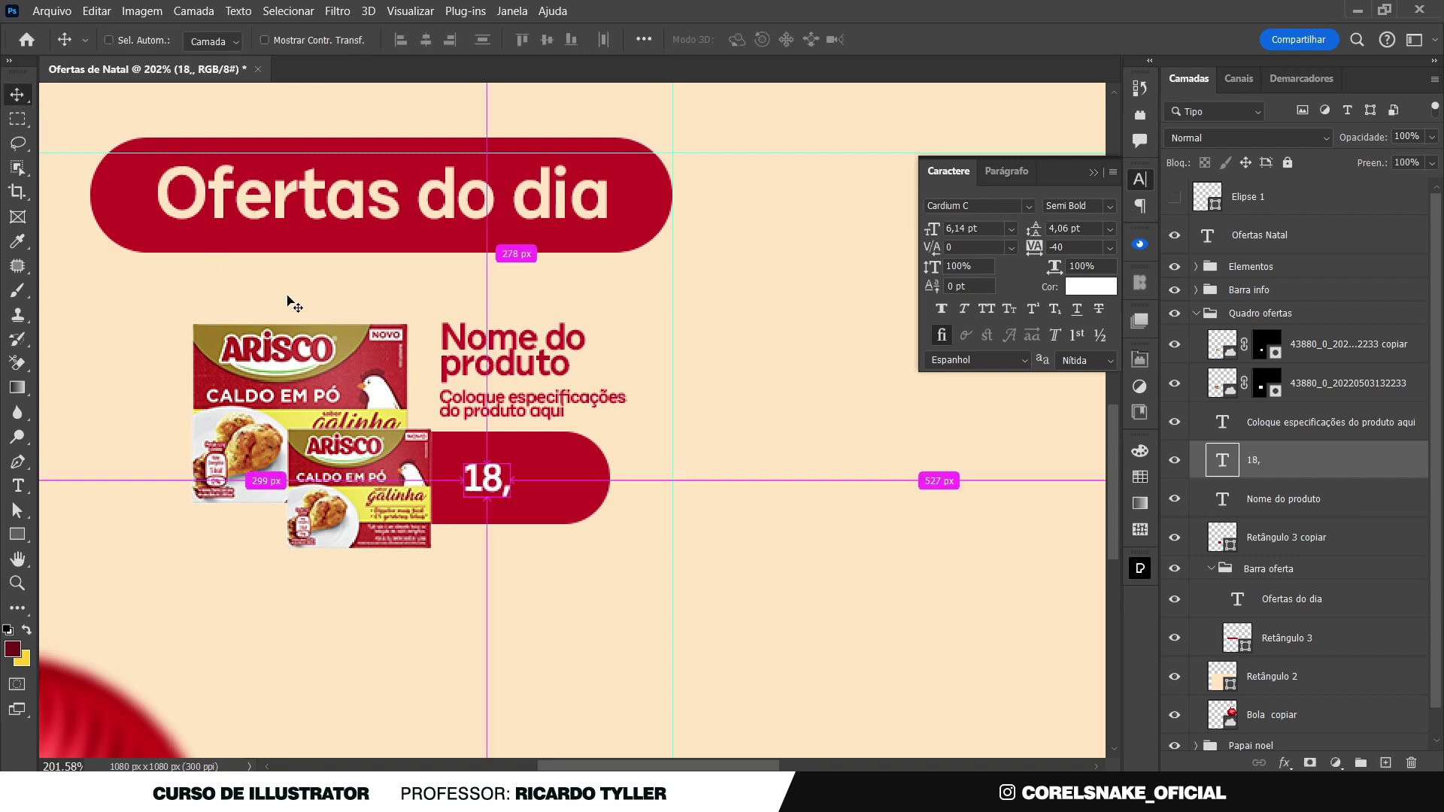
pyautogui.hotkey('ctrl', 't')
pyautogui.moveTo(512, 510); pyautogui.dragTo(517, 514)
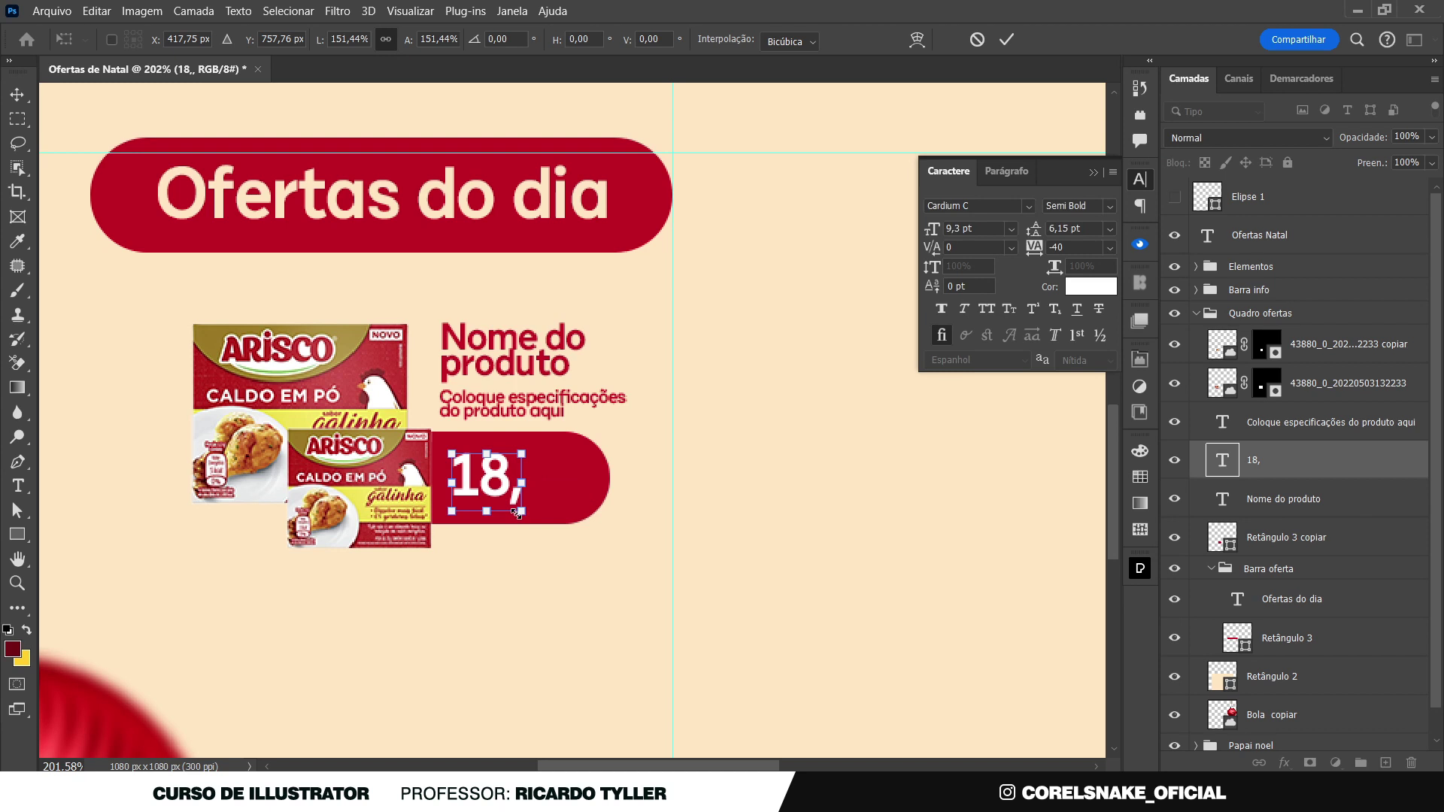
pyautogui.press('Return')
pyautogui.moveTo(503, 484); pyautogui.dragTo(506, 483)
# Tighten the kerning between the 1 and 8 of the price to -20
pyautogui.doubleClick(506, 481)
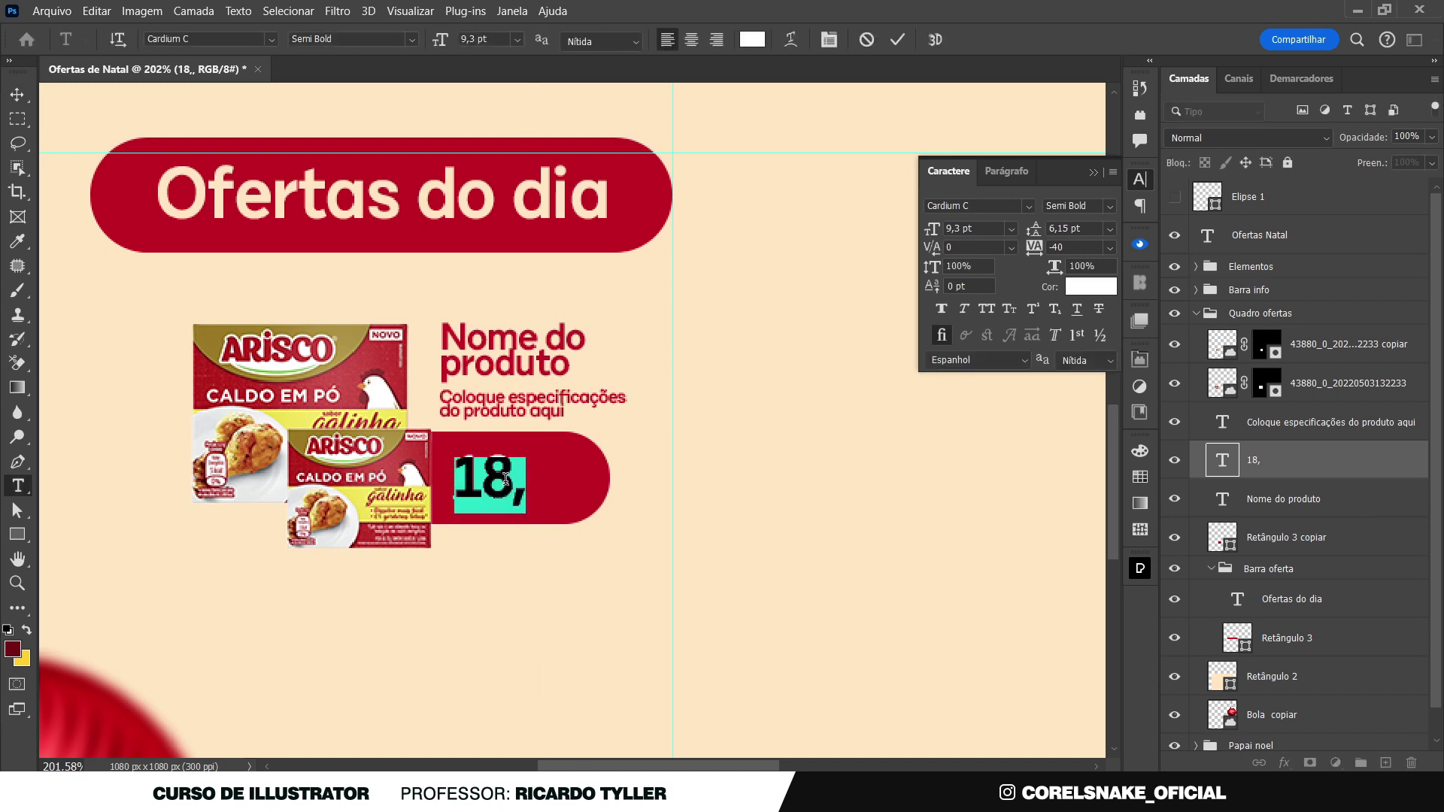
pyautogui.click(506, 479)
pyautogui.hotkey('alt', 'Left')
pyautogui.hotkey('alt', 'Left')
pyautogui.hotkey('alt', 'Right')
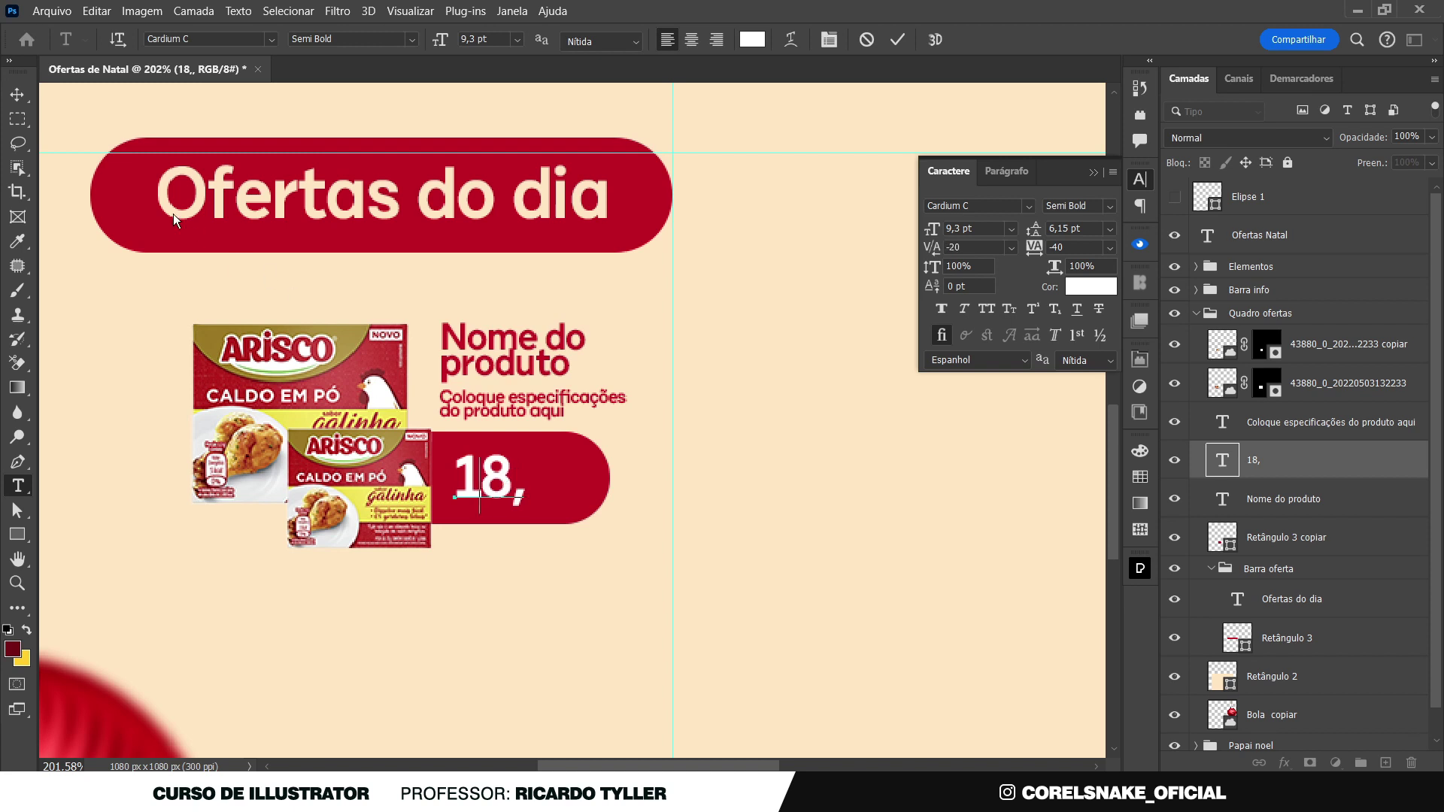
pyautogui.click(16, 94)
# Add half-size '99' cents to the right of '18,'
pyautogui.moveTo(505, 490); pyautogui.dragTo(584, 490)
pyautogui.doubleClick(577, 472)
pyautogui.write('99')
pyautogui.click(16, 94)
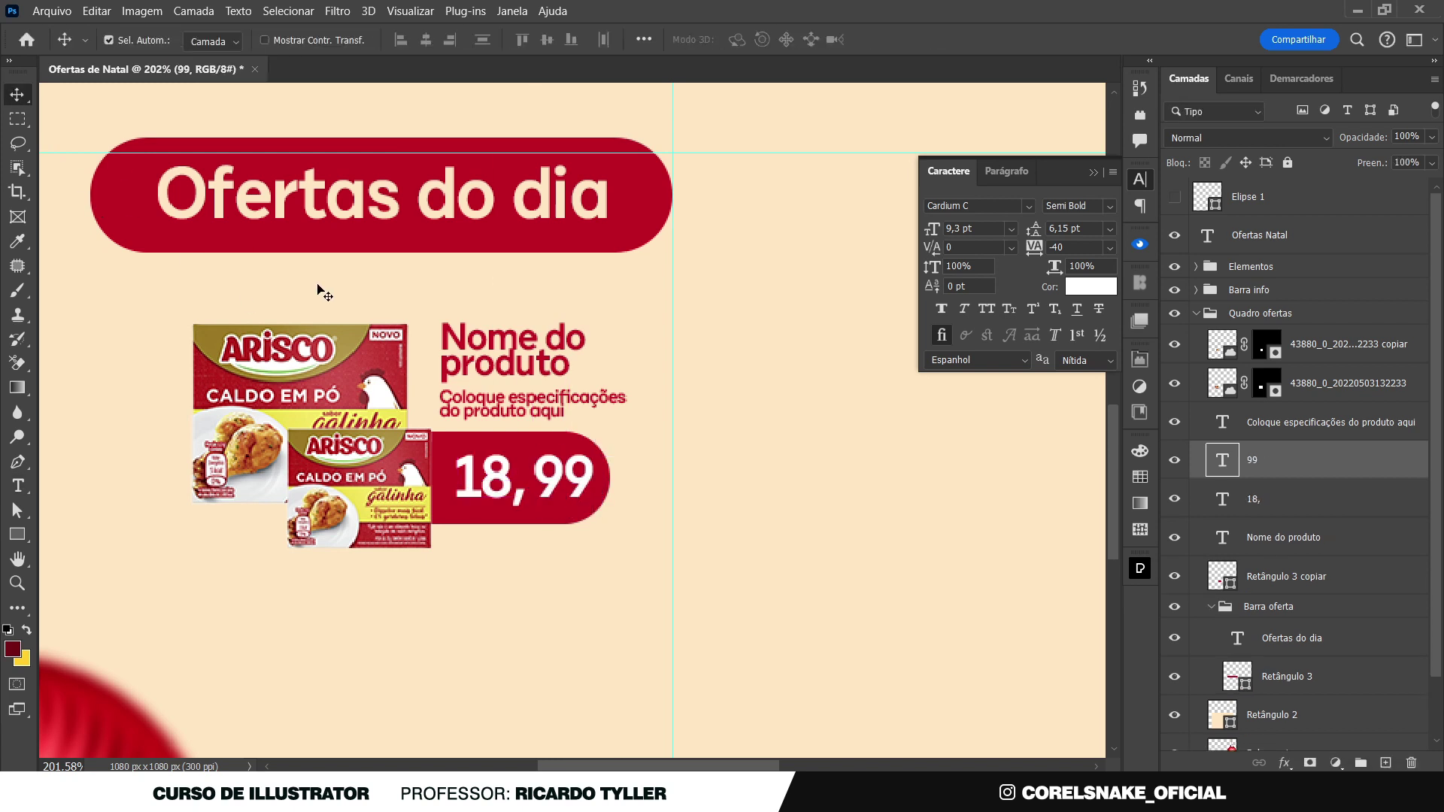
pyautogui.hotkey('ctrl', 't')
pyautogui.moveTo(594, 512); pyautogui.dragTo(543, 476)
pyautogui.press('Return')
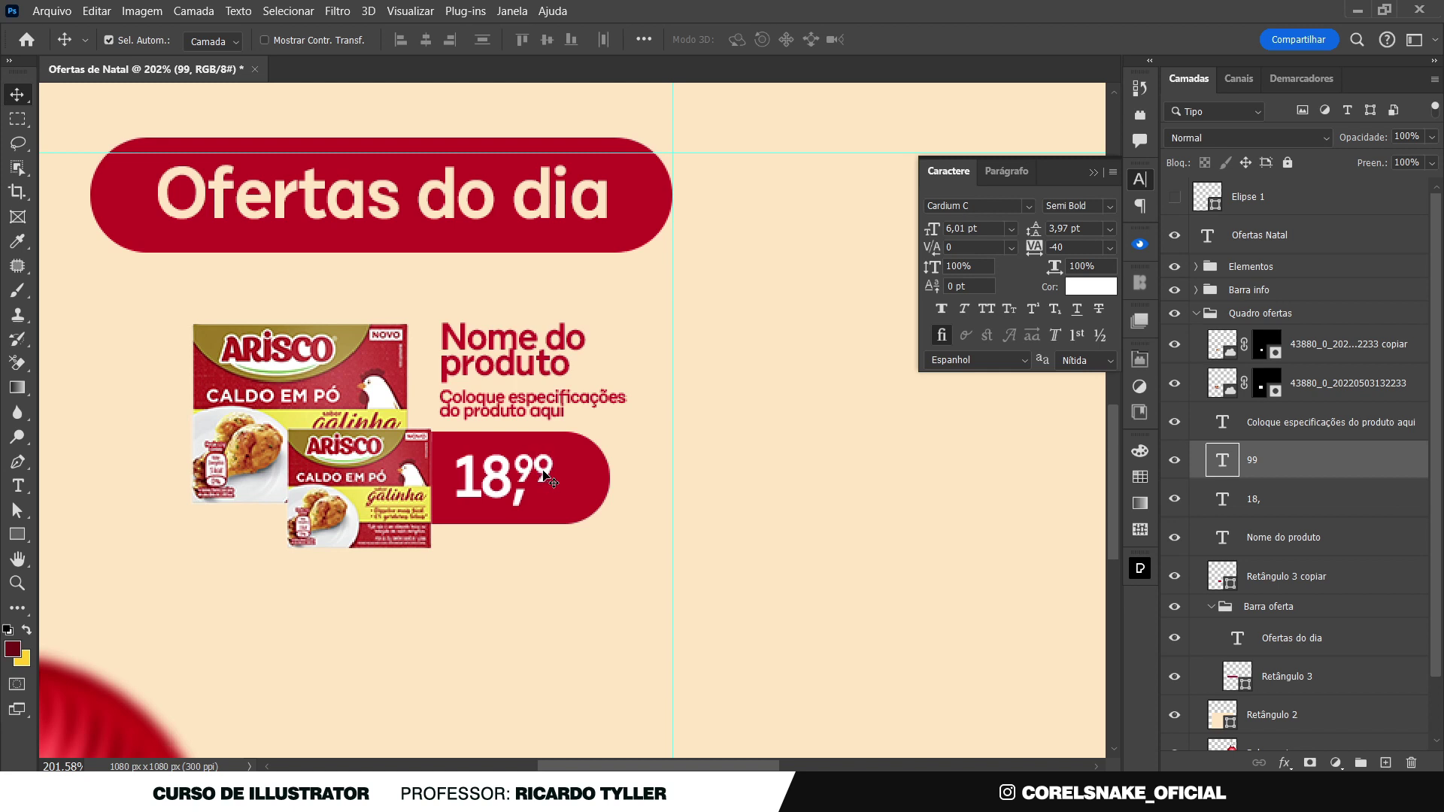
pyautogui.press('Right')
# Add a tiny 'cada' label under the cents, then view the whole post
pyautogui.moveTo(544, 476); pyautogui.dragTo(569, 504)
pyautogui.hotkey('ctrl', 't')
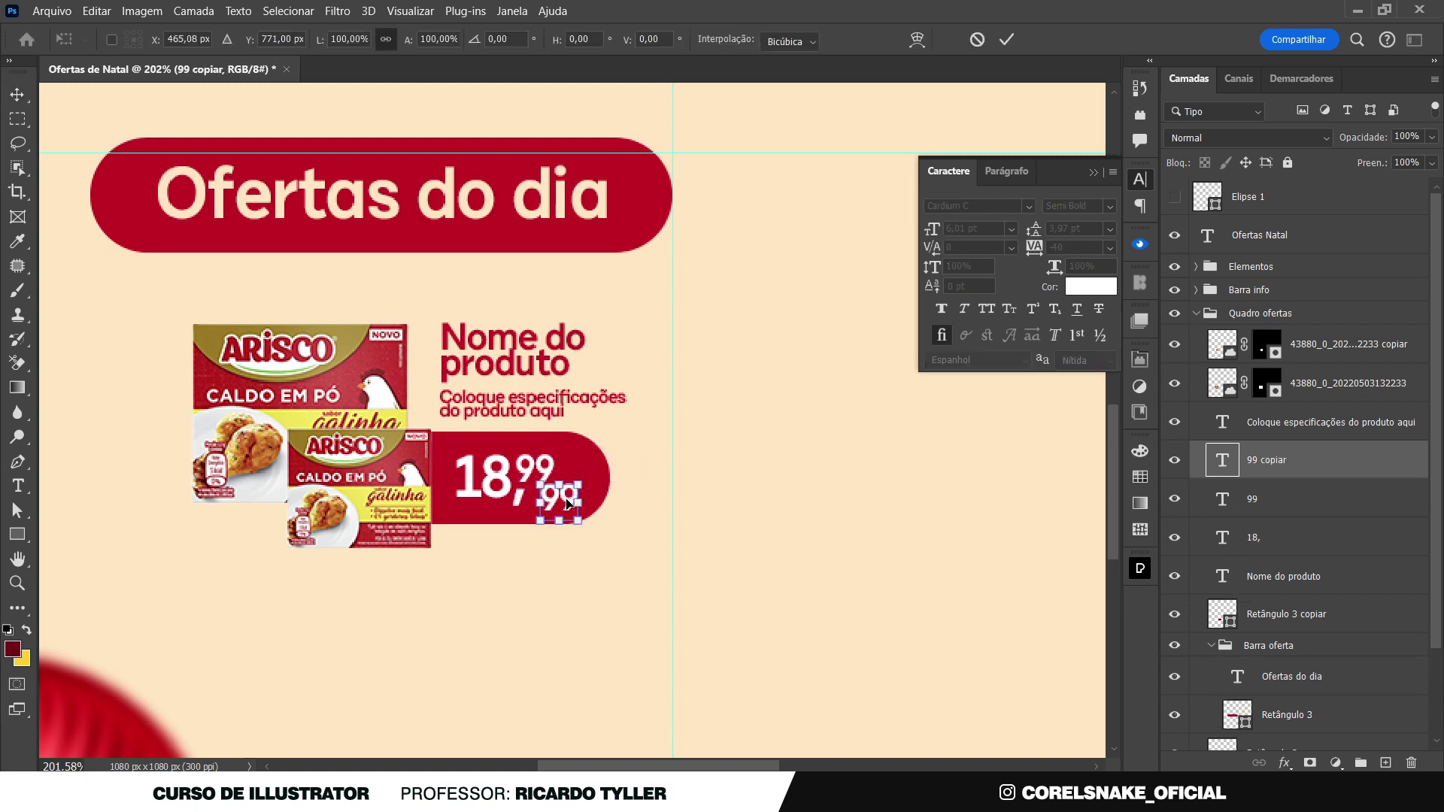
pyautogui.scroll(8, 535, 508)
pyautogui.moveTo(695, 598); pyautogui.dragTo(613, 573)
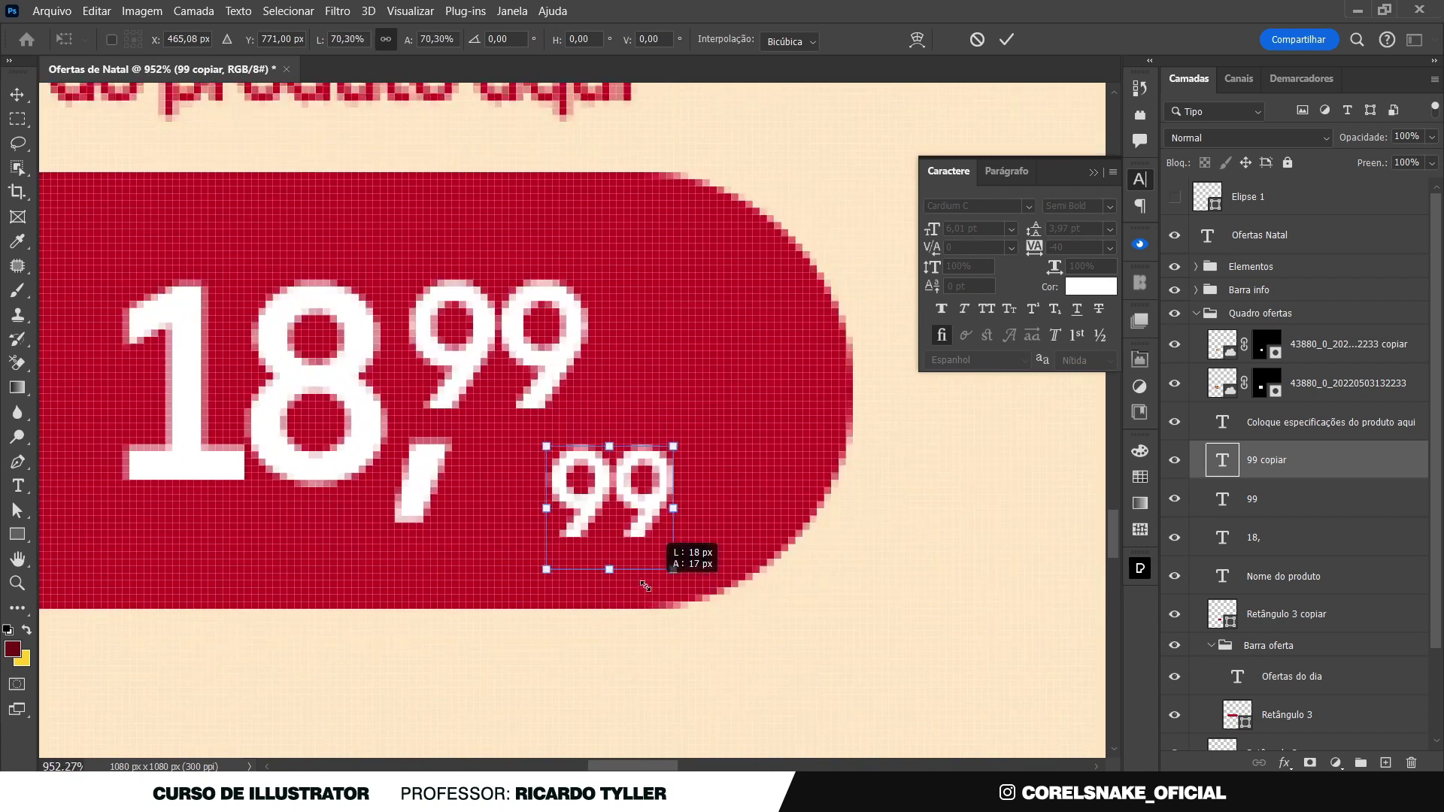
pyautogui.press('Return')
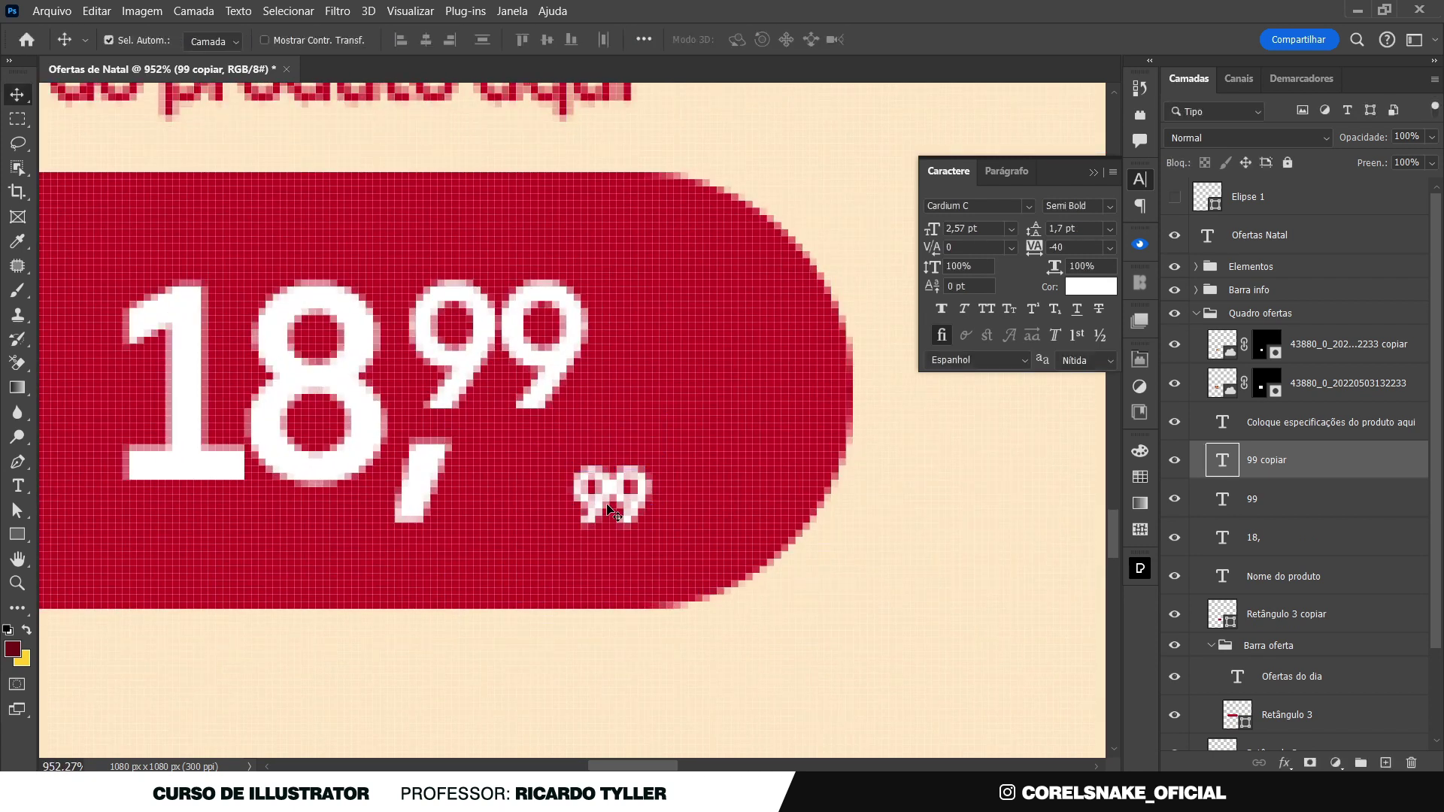
pyautogui.doubleClick(608, 501)
pyautogui.write('cada')
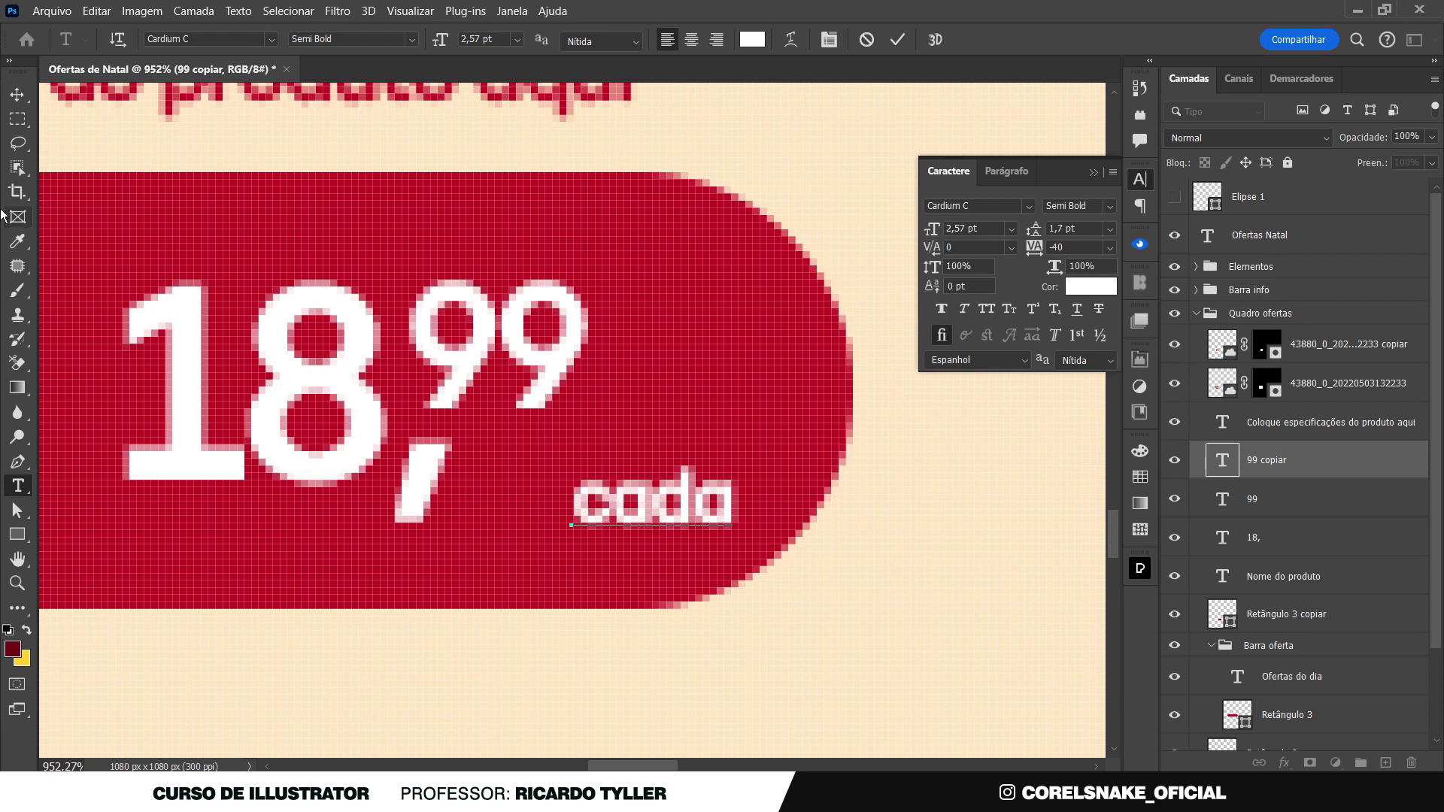
pyautogui.click(17, 95)
pyautogui.moveTo(653, 508); pyautogui.dragTo(570, 463)
pyautogui.moveTo(683, 487); pyautogui.dragTo(471, 507)
pyautogui.hotkey('ctrl', '0')
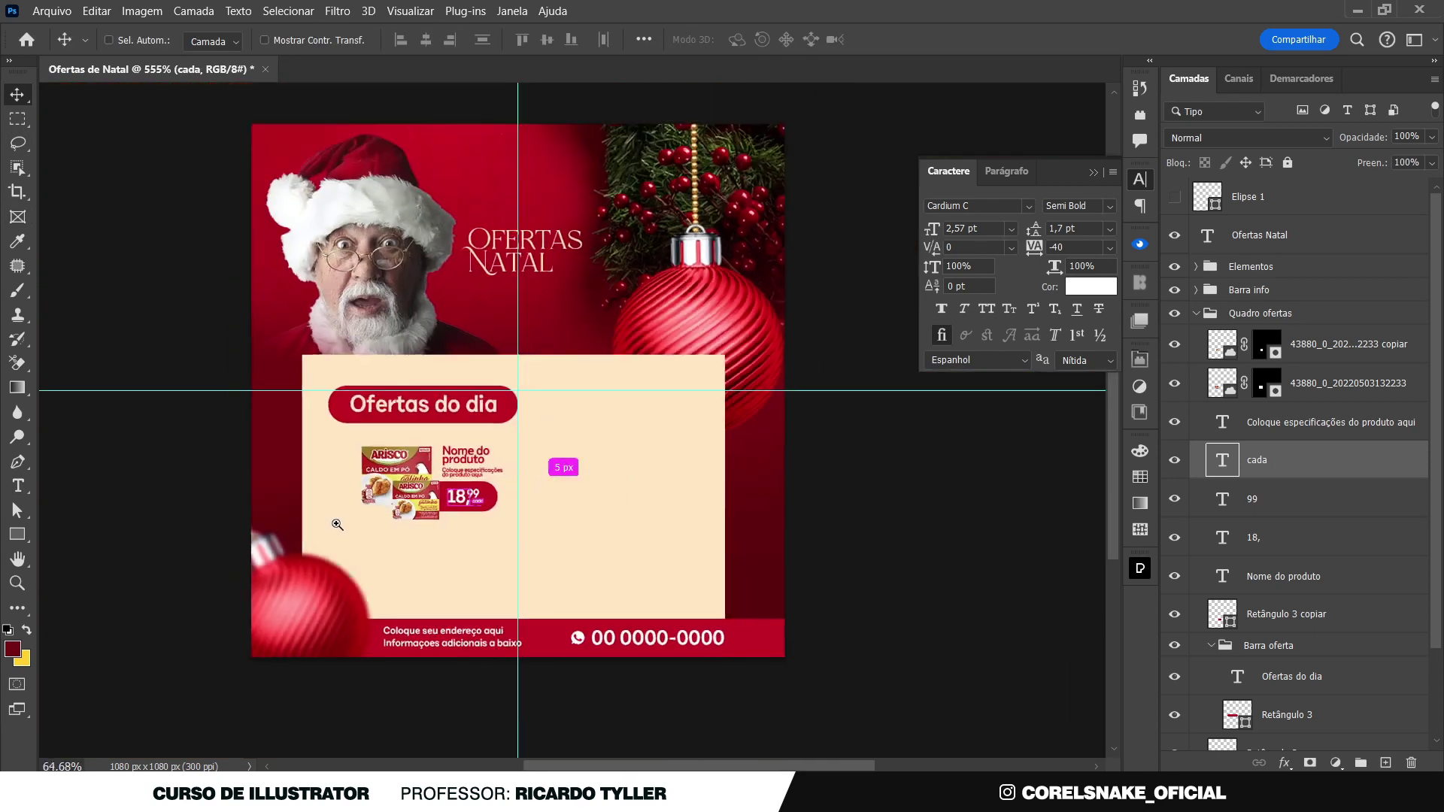
# Group the product card layers and place a duplicate of the group to its right
pyautogui.keyDown('ctrl'); pyautogui.click(959, 528); pyautogui.keyUp('ctrl')
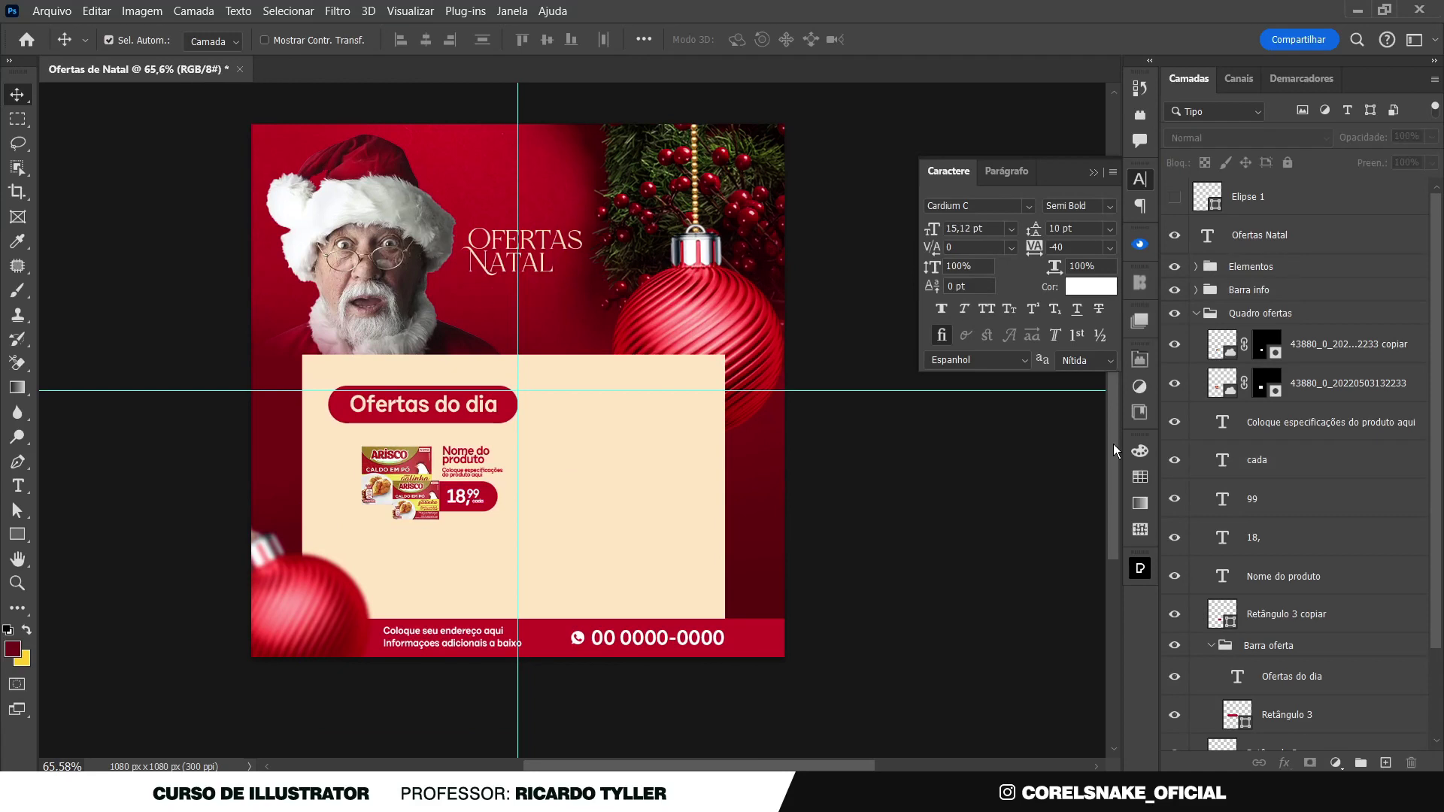
pyautogui.click(1307, 349)
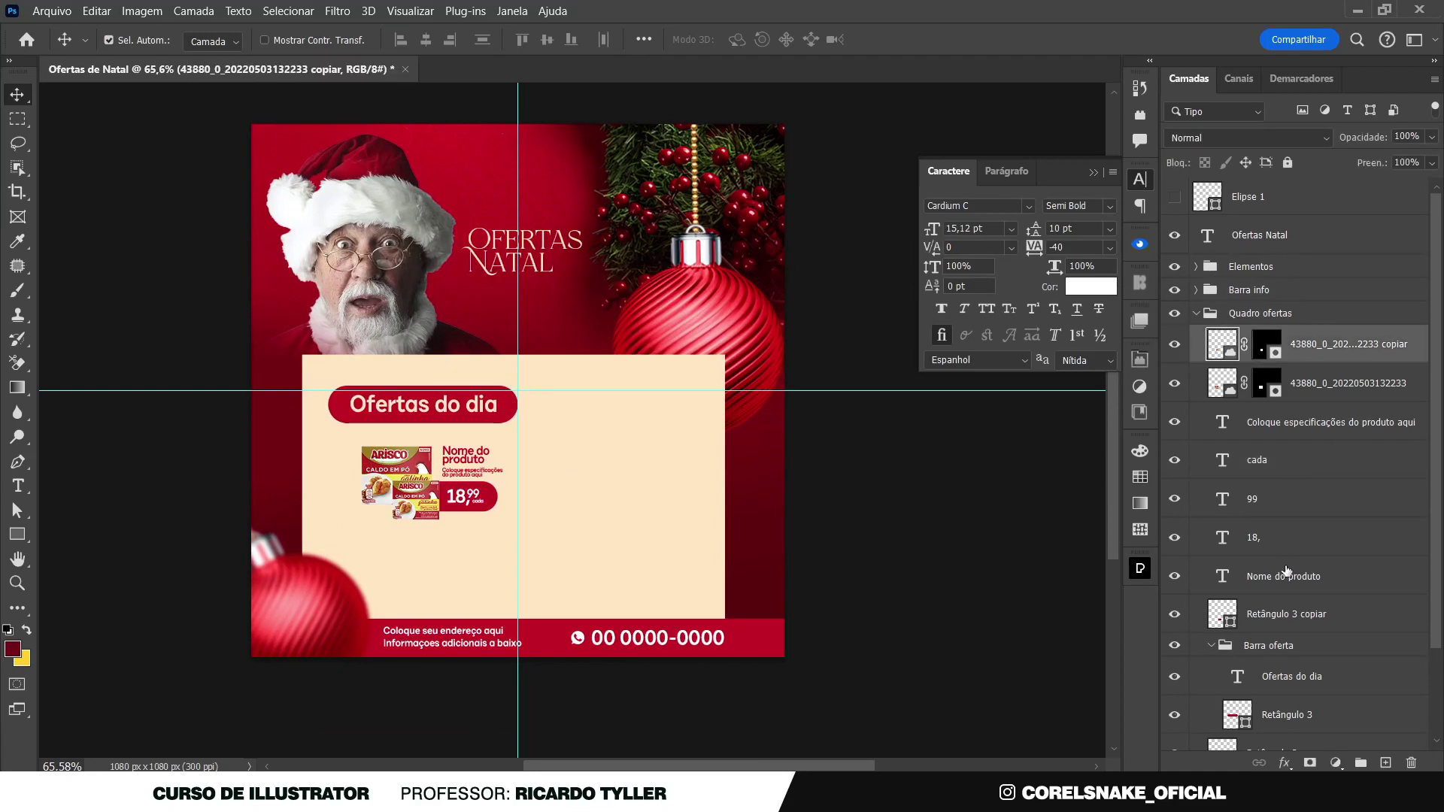
pyautogui.keyDown('shift'); pyautogui.click(1276, 623); pyautogui.keyUp('shift')
pyautogui.hotkey('ctrl', 'g')
pyautogui.click(1176, 338)
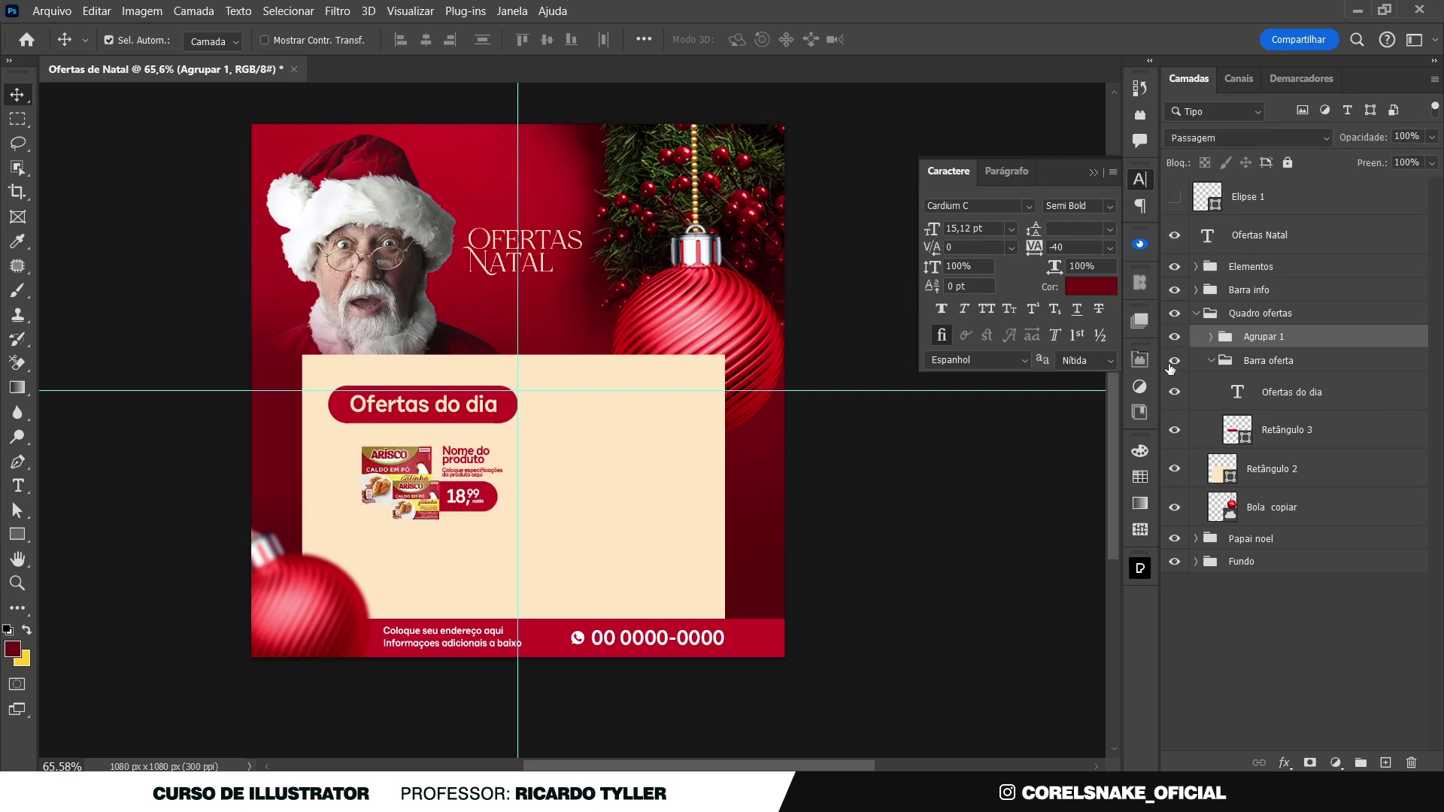
pyautogui.hotkey('ctrl', 'j')
pyautogui.hotkey('ctrl', 't')
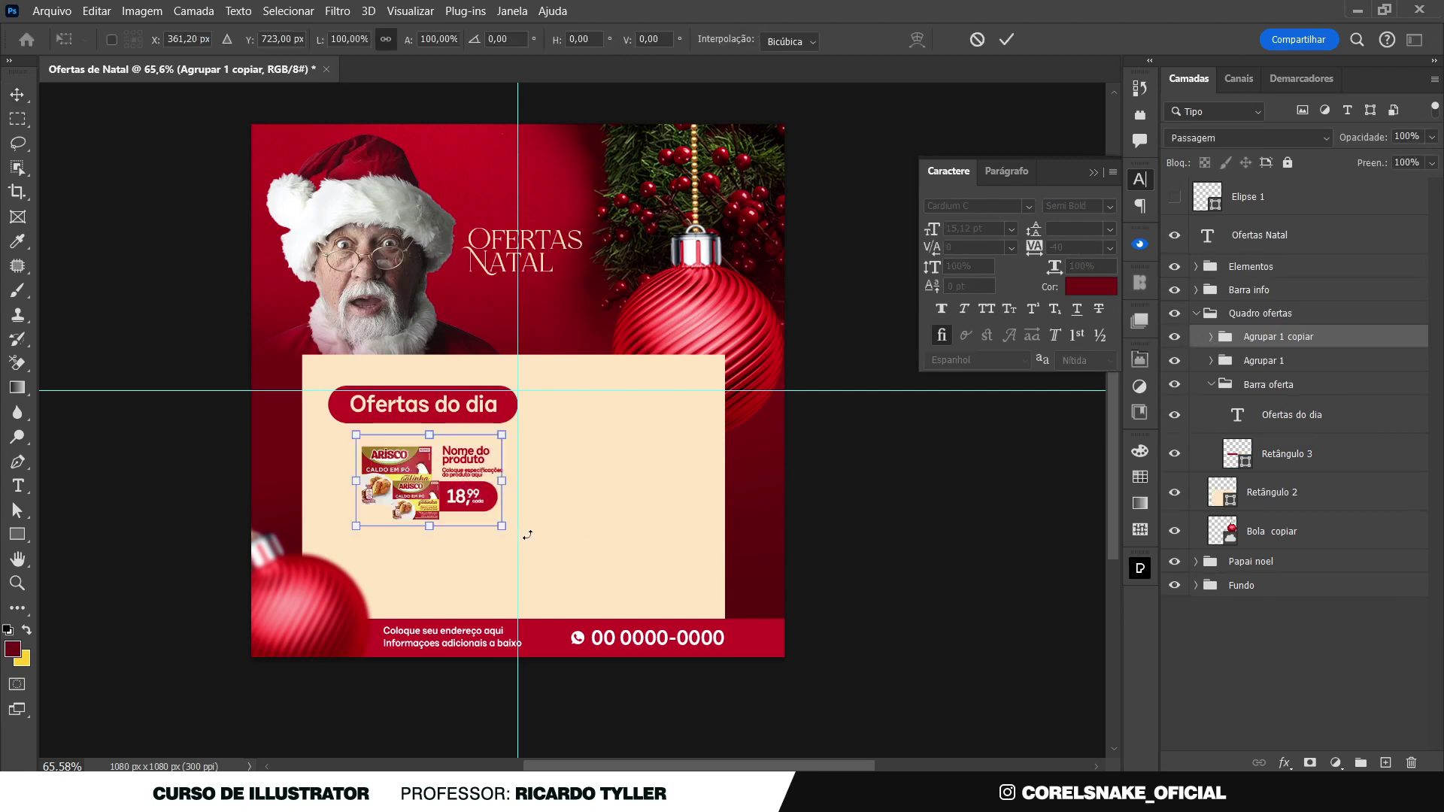
pyautogui.moveTo(431, 485); pyautogui.dragTo(622, 478)
pyautogui.press('Return')
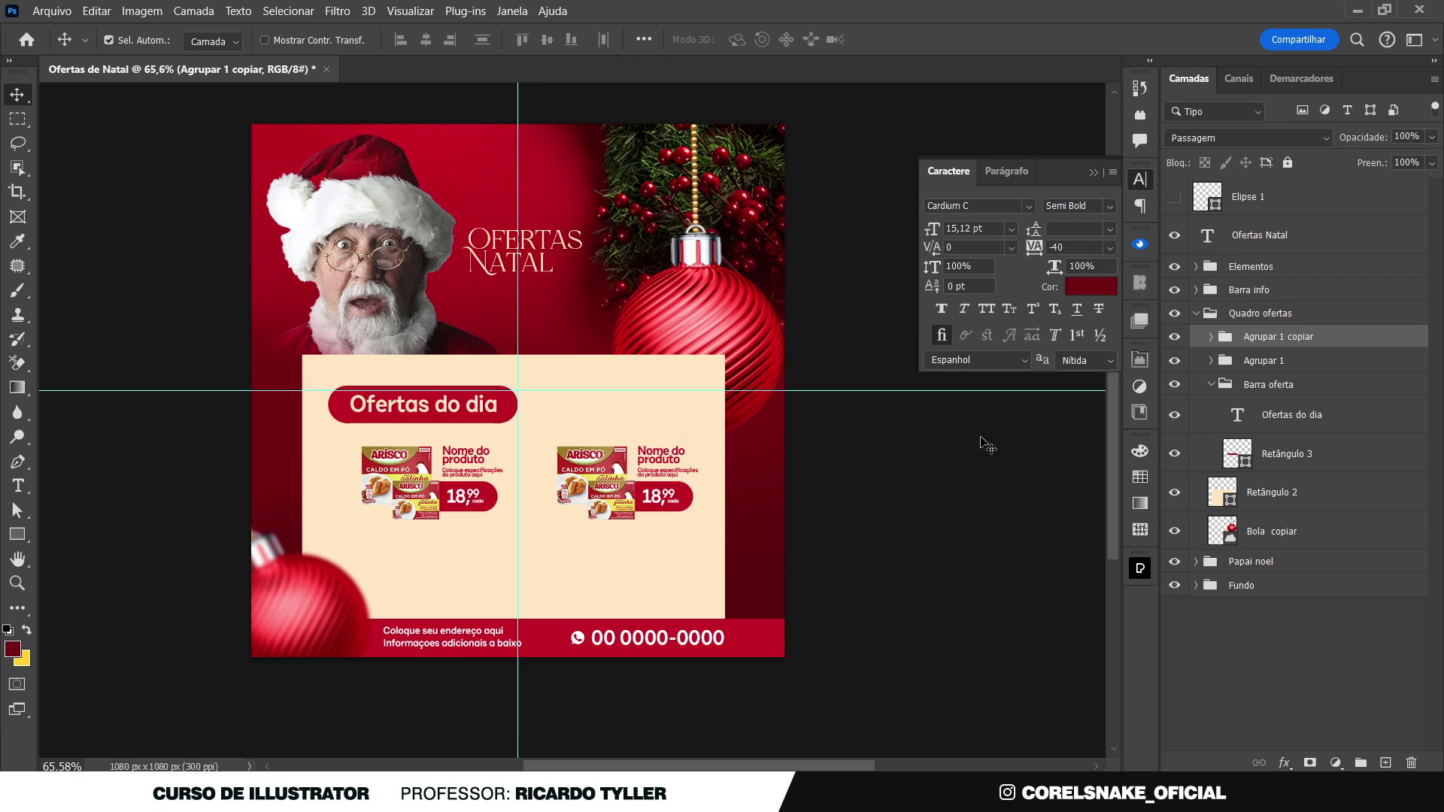
# Name the original card group Produto 01 and the copy Produto 02
pyautogui.click(1209, 386)
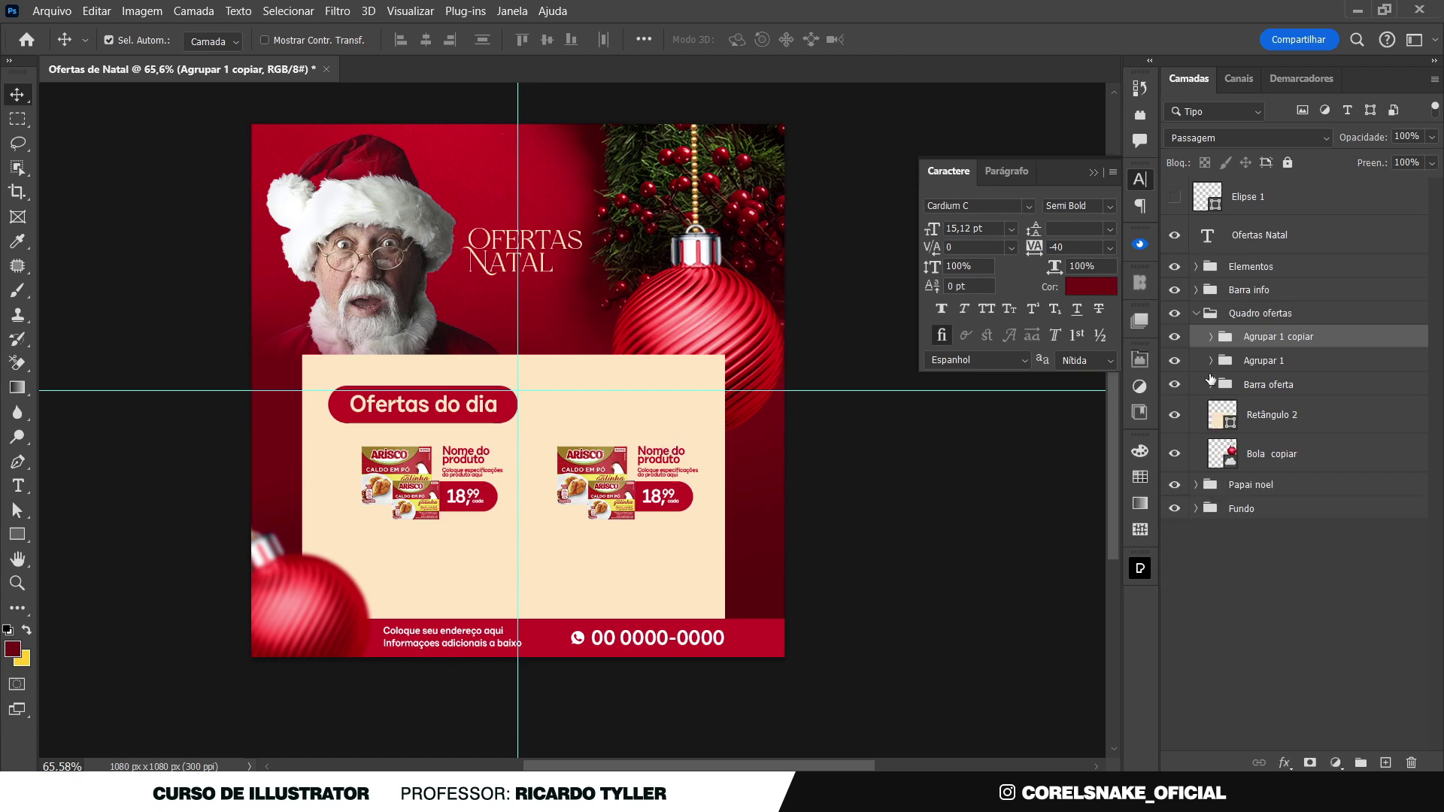
pyautogui.doubleClick(1253, 362)
pyautogui.write('Prod')
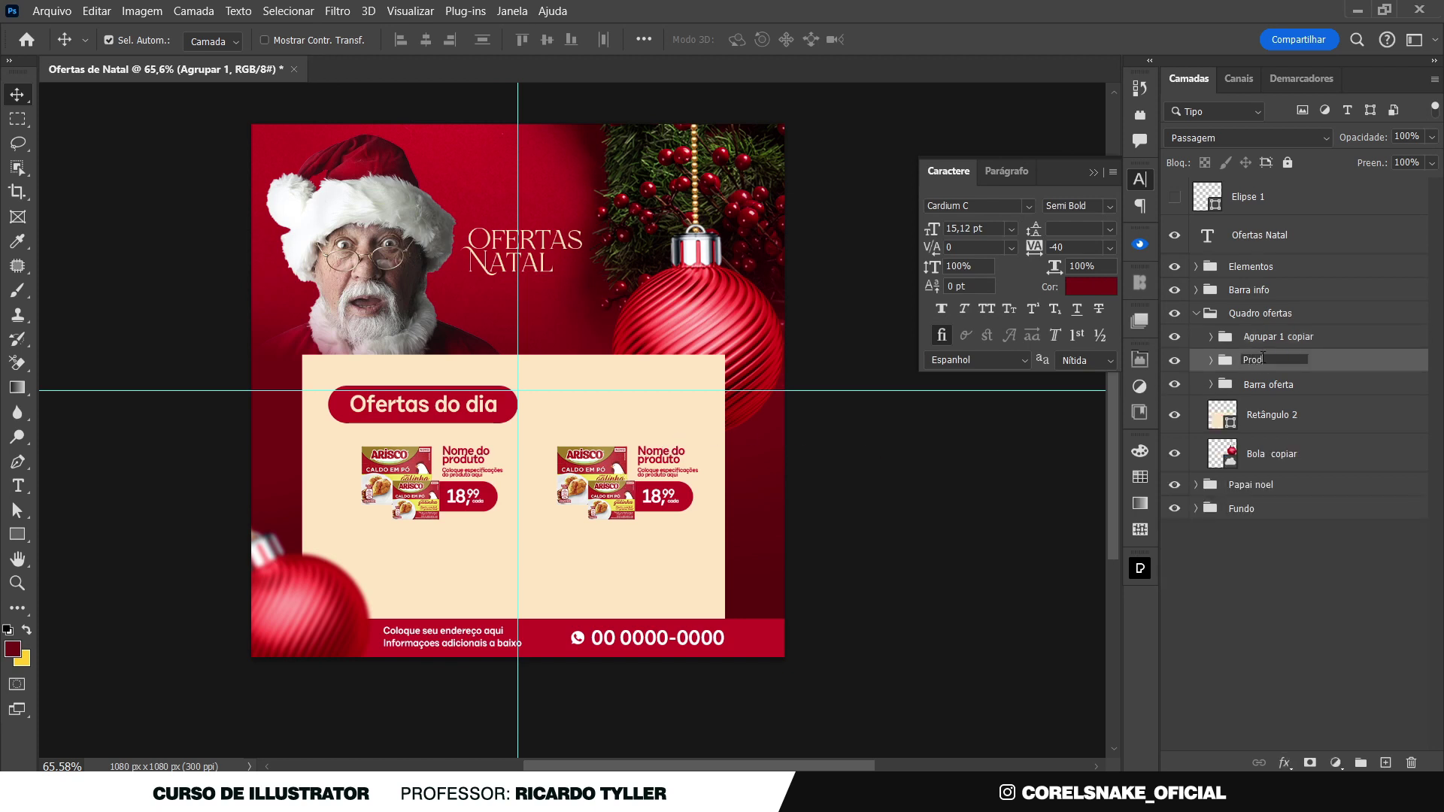
pyautogui.write('uto 01')
pyautogui.press('Return')
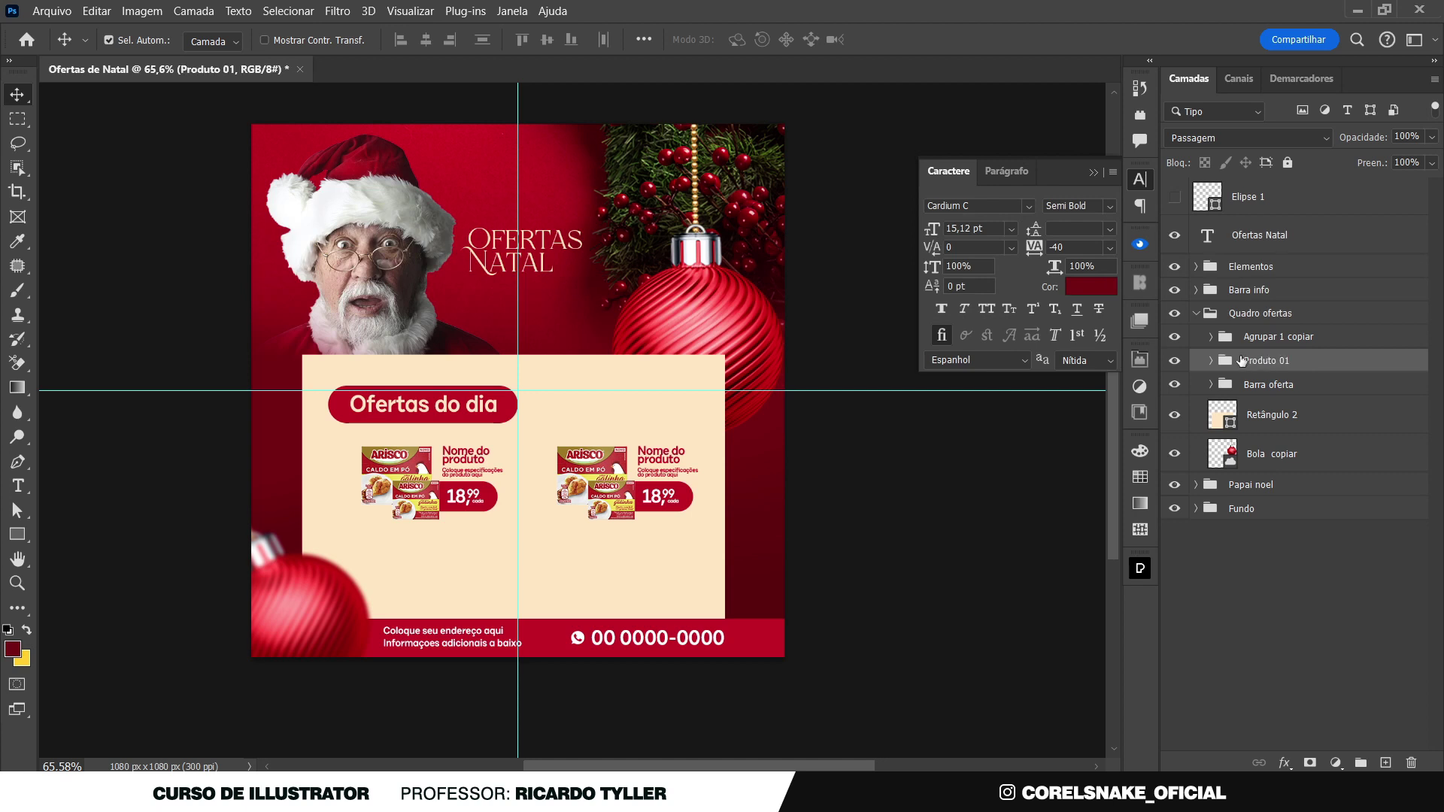
pyautogui.doubleClick(1261, 337)
pyautogui.write('Pro')
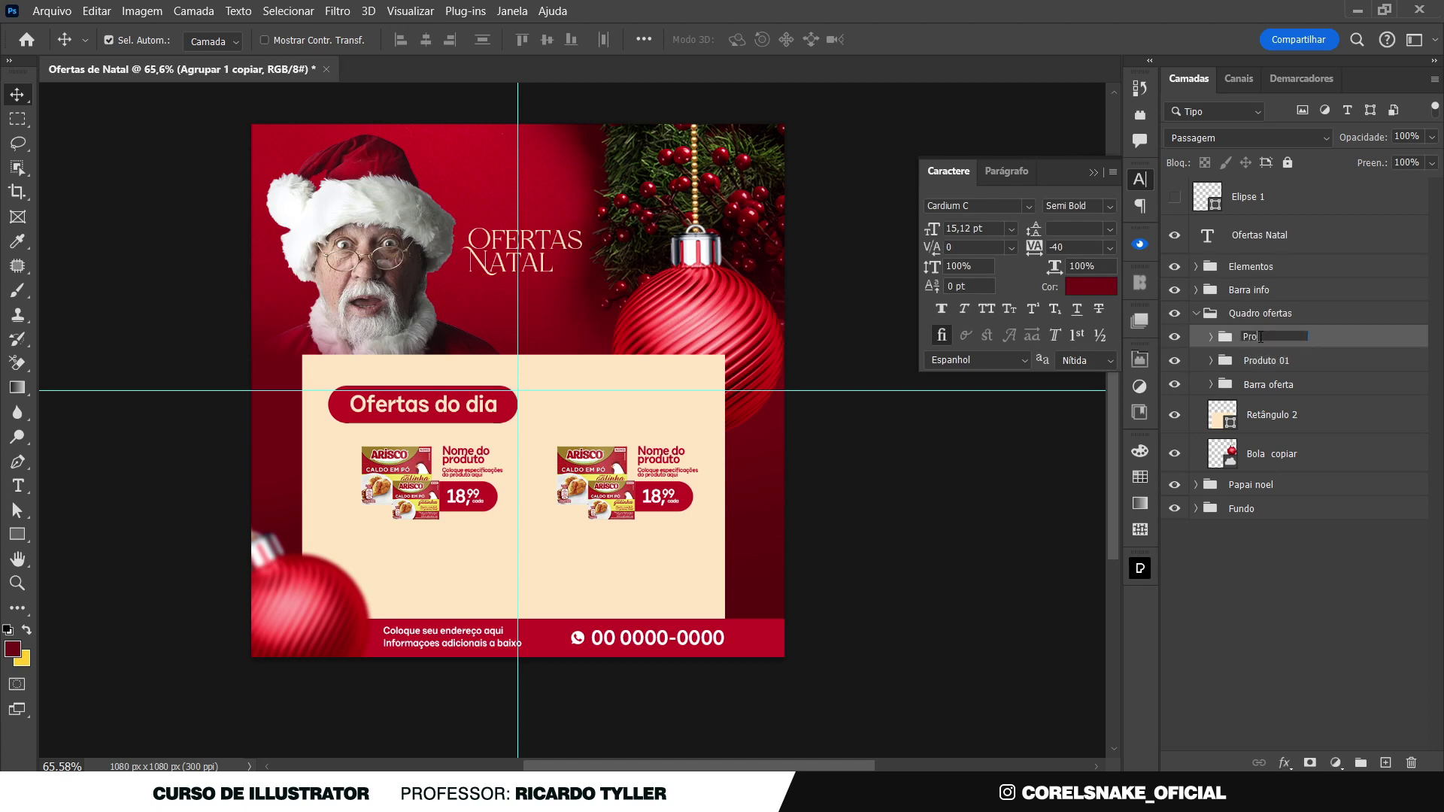
pyautogui.write('duto 02')
pyautogui.press('Return')
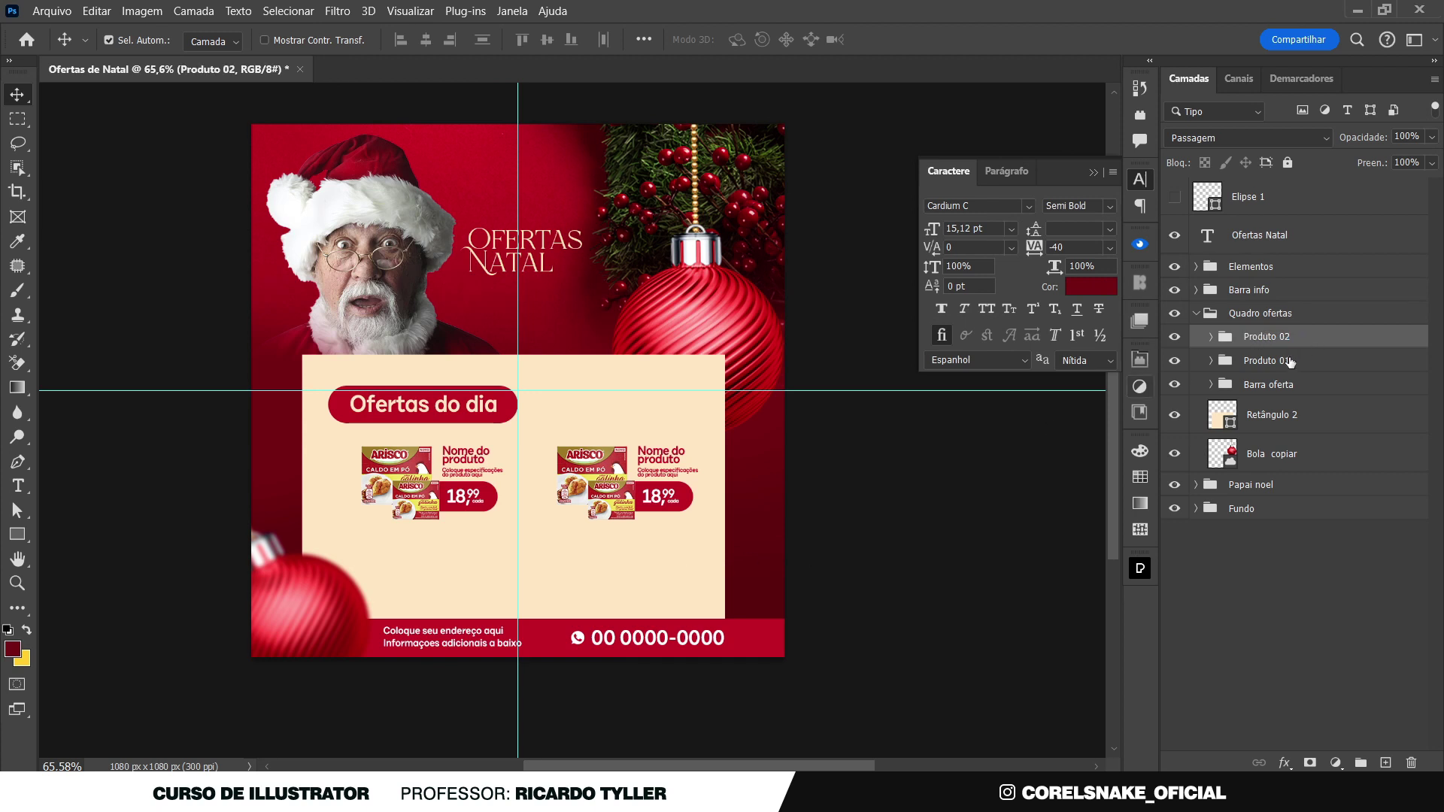
pyautogui.keyDown('ctrl'); pyautogui.click(1290, 362); pyautogui.keyUp('ctrl')
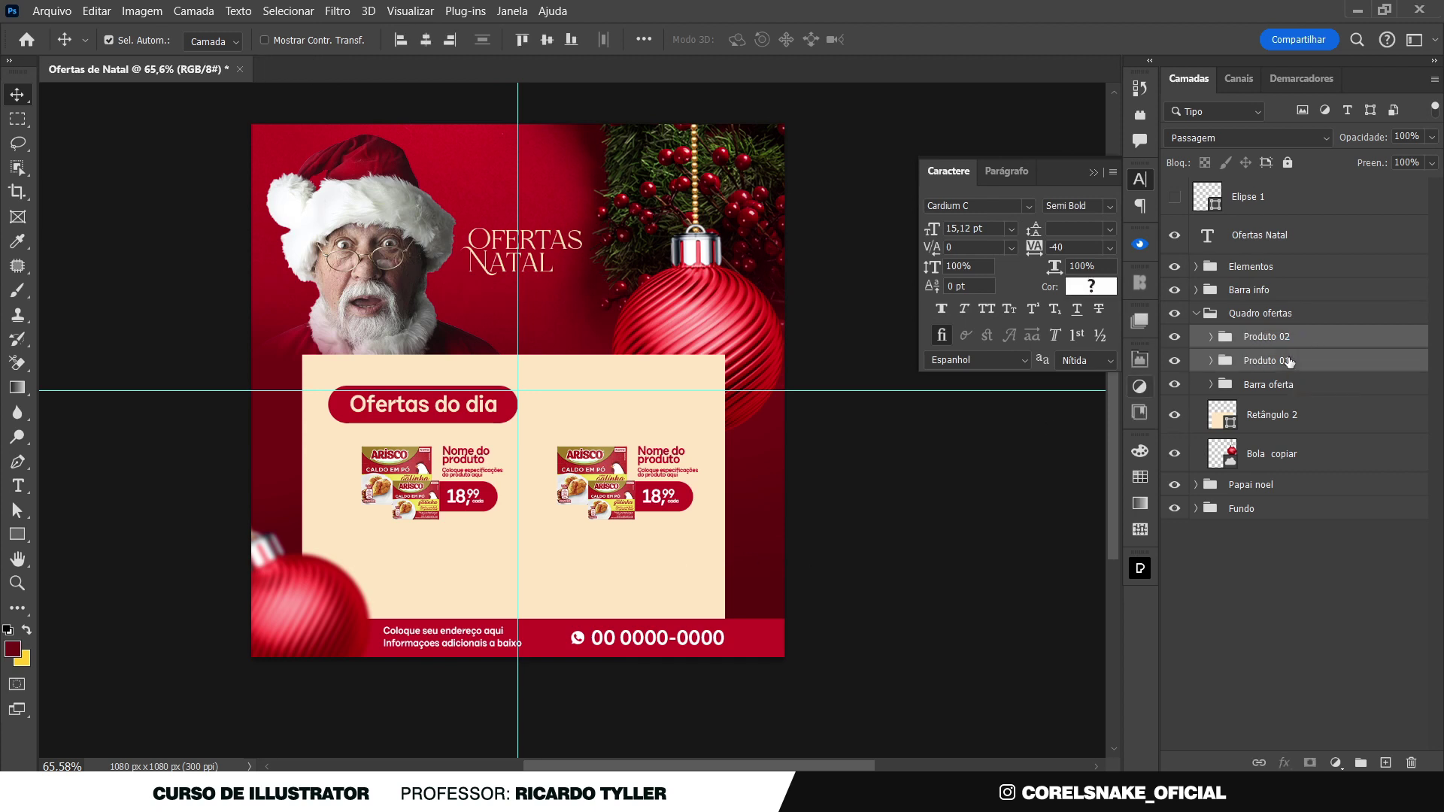
# Duplicate both product groups and move the copies down as a second row
pyautogui.hotkey('ctrl', 'alt', 't')
pyautogui.moveTo(611, 498); pyautogui.dragTo(608, 578)
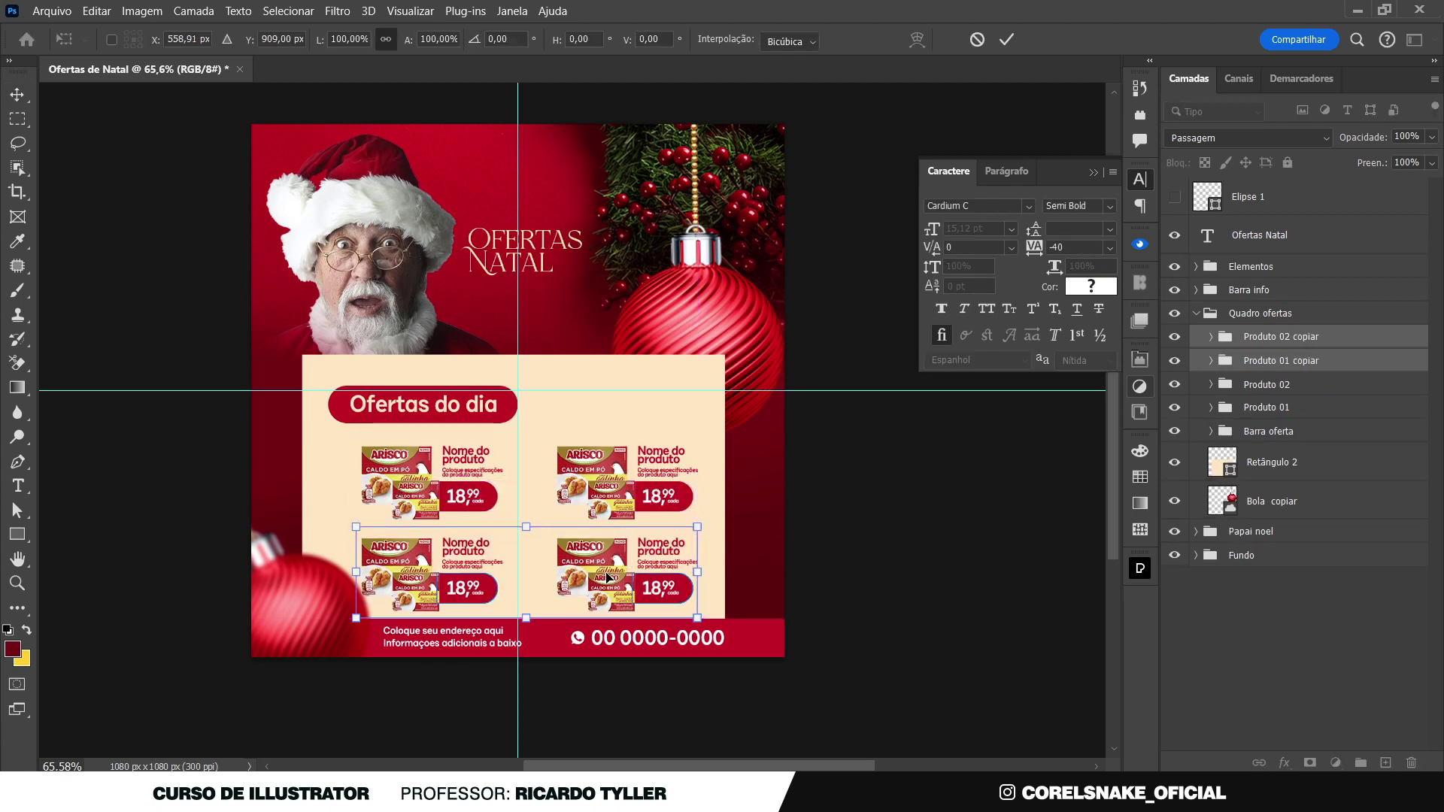
pyautogui.press('Return')
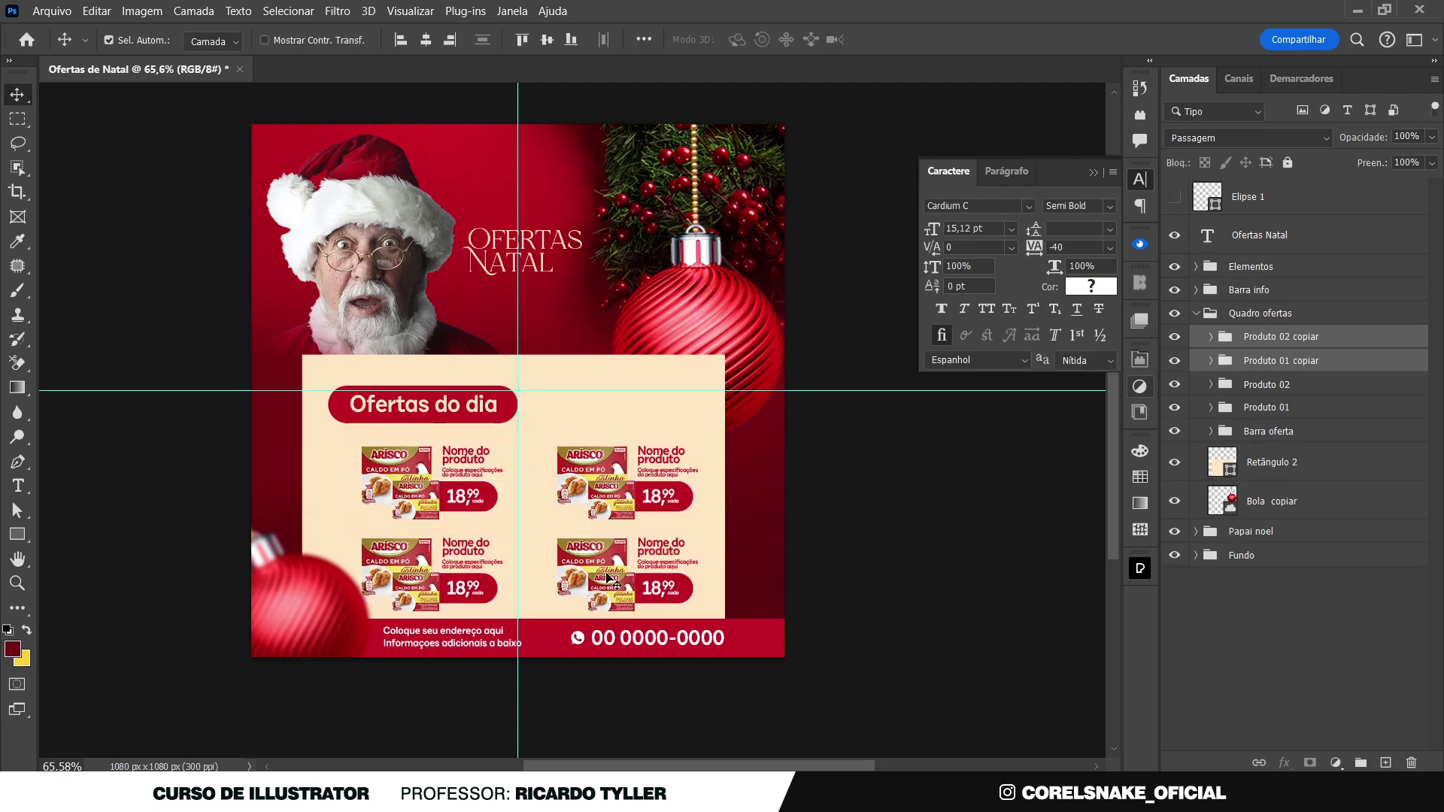
# Scale all four product groups to about 92% and centre them in the panel
pyautogui.keyDown('shift'); pyautogui.click(1279, 407); pyautogui.keyUp('shift')
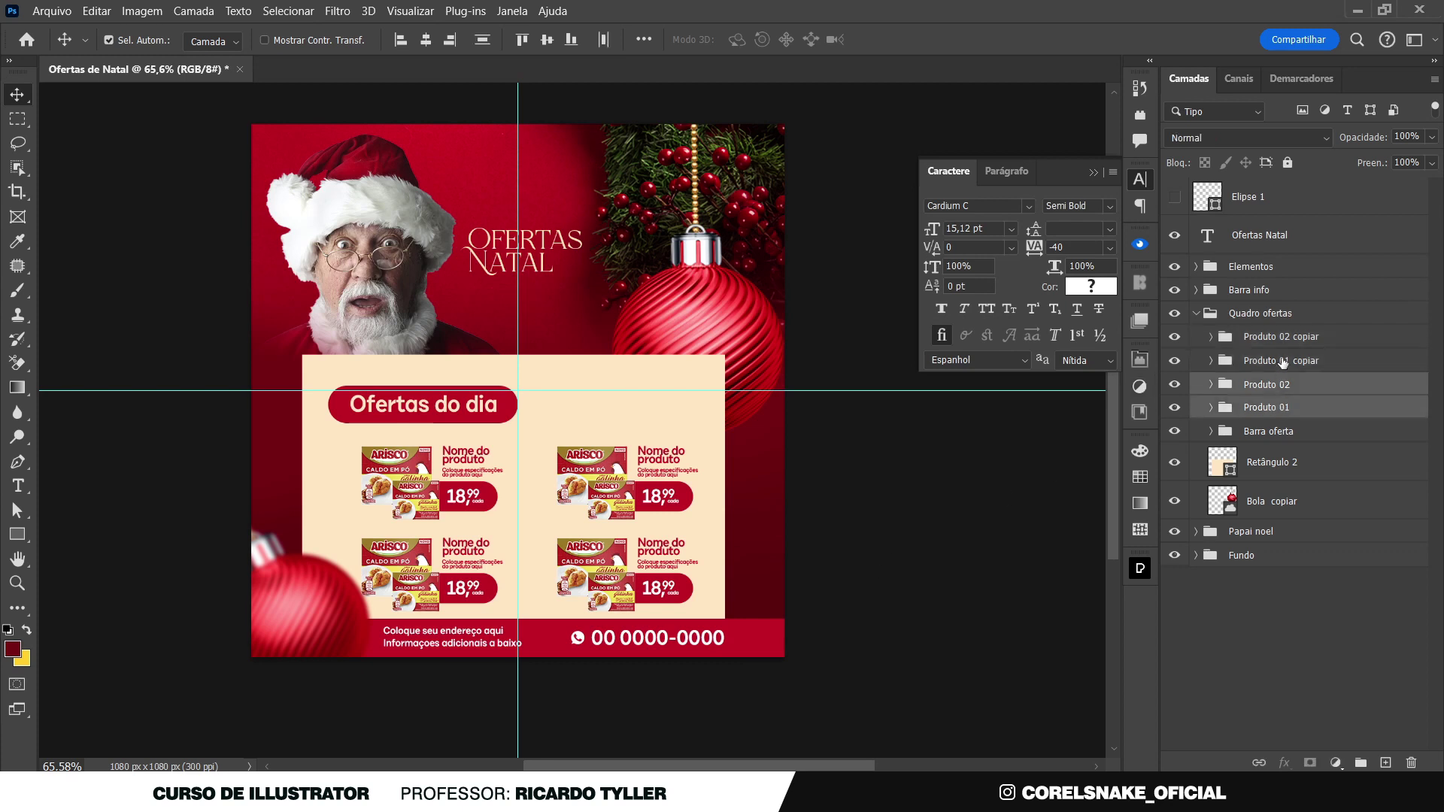
pyautogui.click(1288, 387)
pyautogui.click(1279, 408)
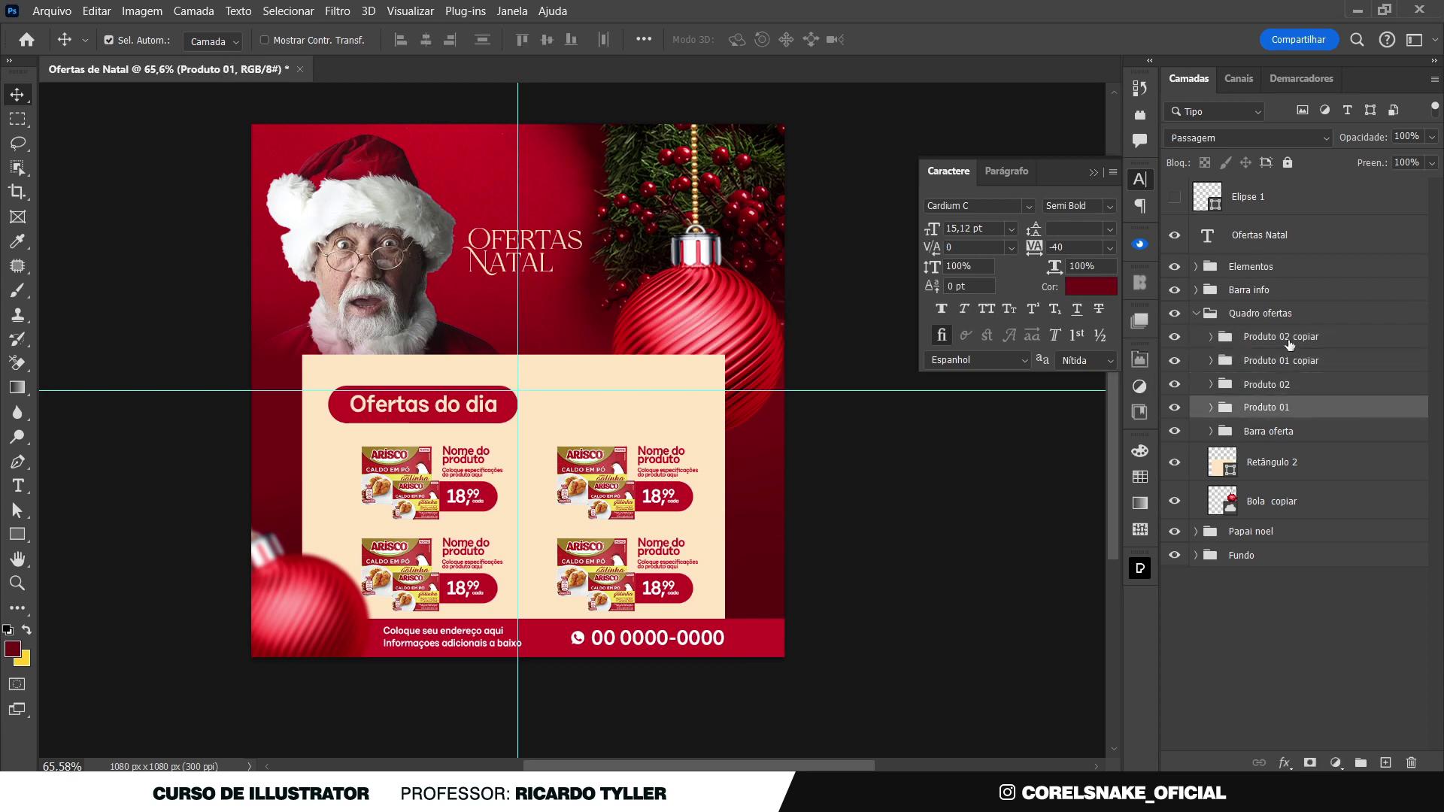
pyautogui.keyDown('shift'); pyautogui.click(1286, 337); pyautogui.keyUp('shift')
pyautogui.hotkey('ctrl', 't')
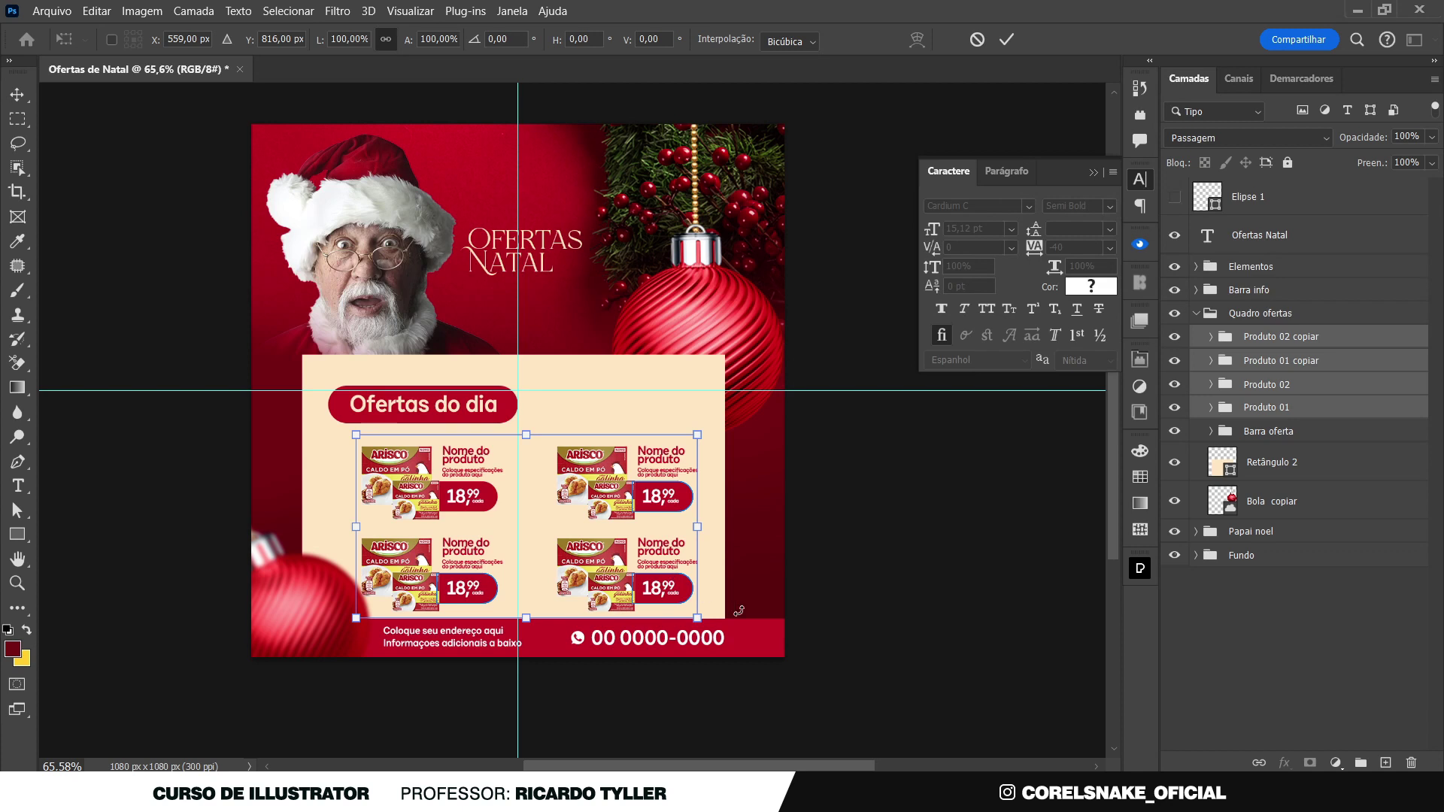
pyautogui.moveTo(697, 618); pyautogui.dragTo(670, 604)
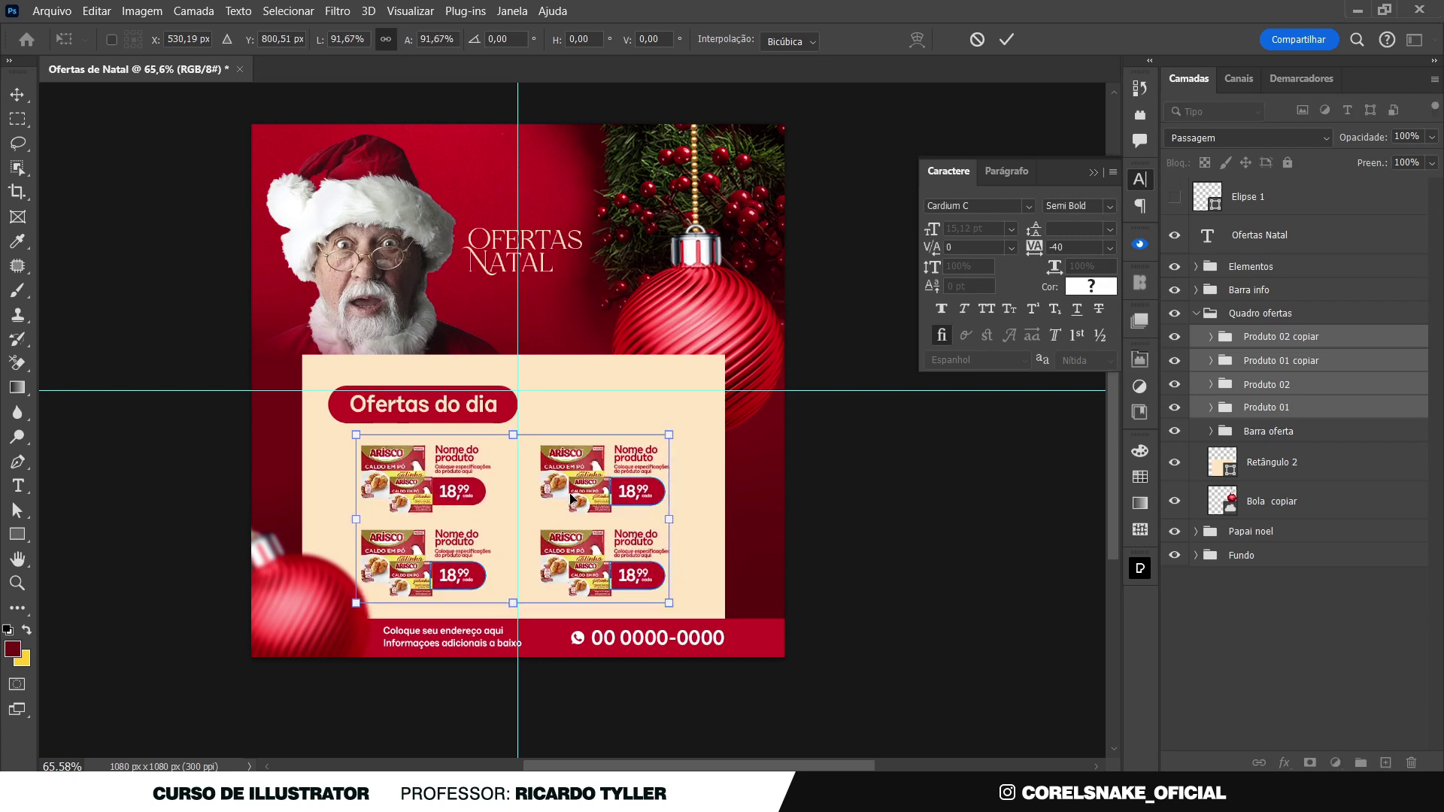
pyautogui.moveTo(572, 498); pyautogui.dragTo(572, 497)
pyautogui.press('Return')
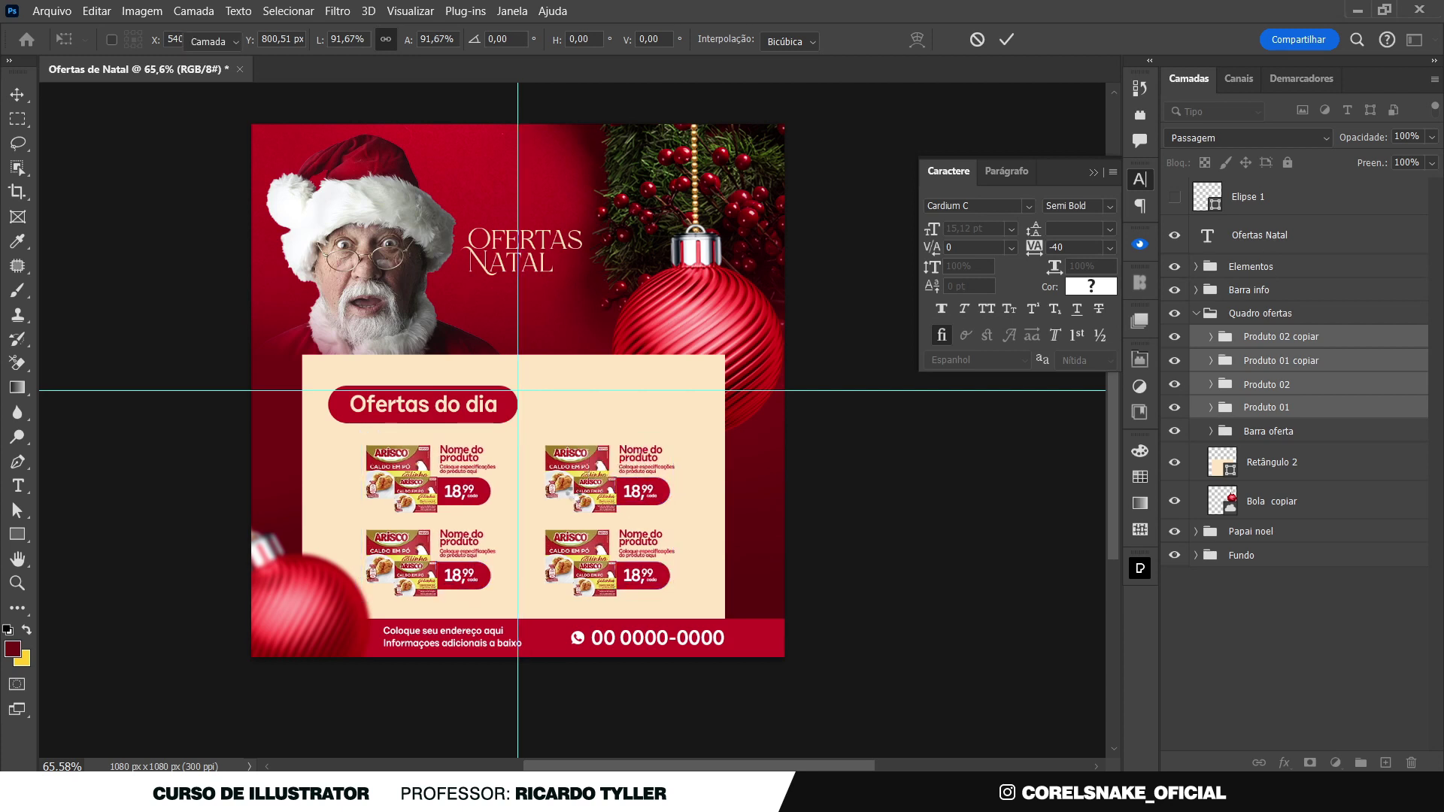
pyautogui.moveTo(575, 499); pyautogui.dragTo(576, 498)
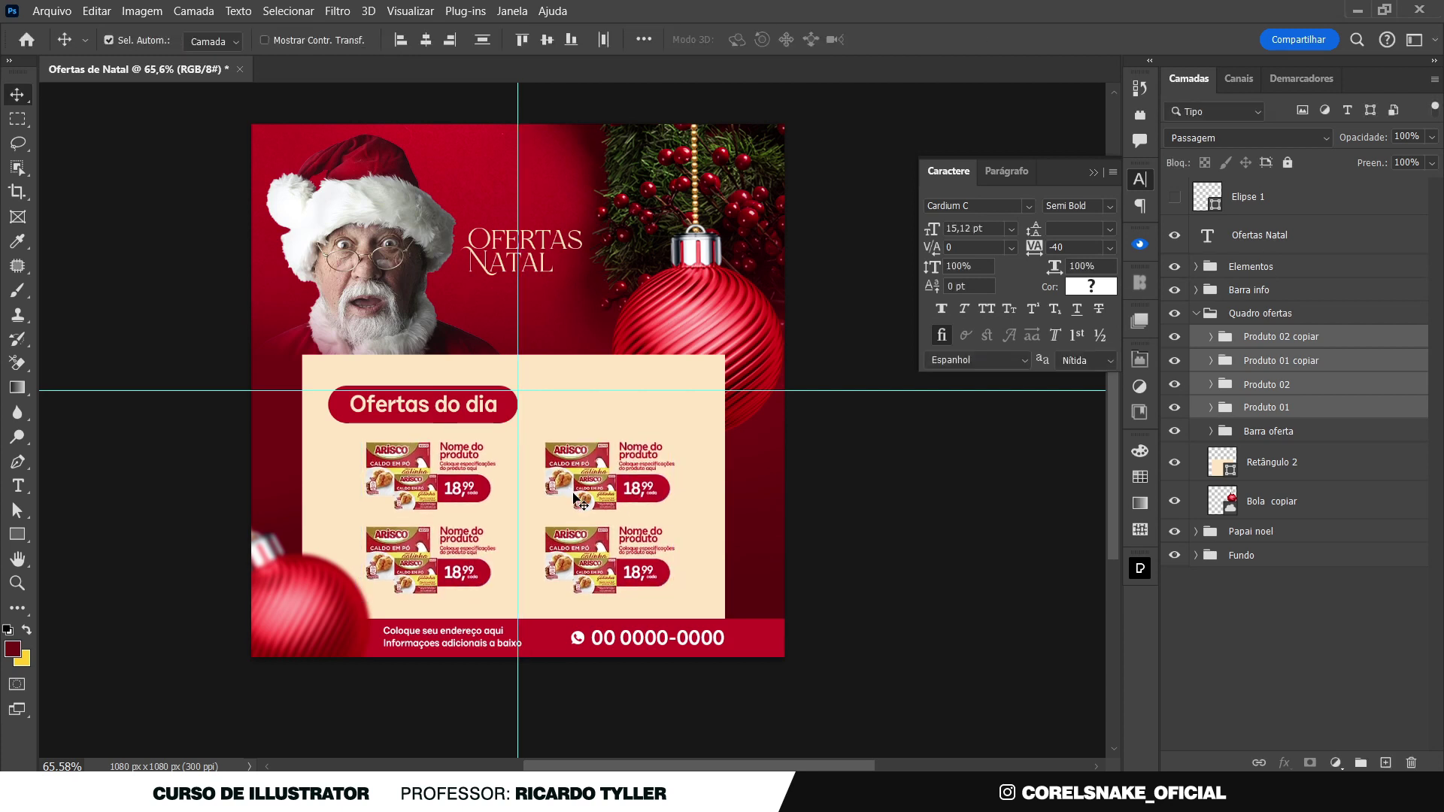
pyautogui.press('Down')
pyautogui.press('Down')
pyautogui.press('Down')
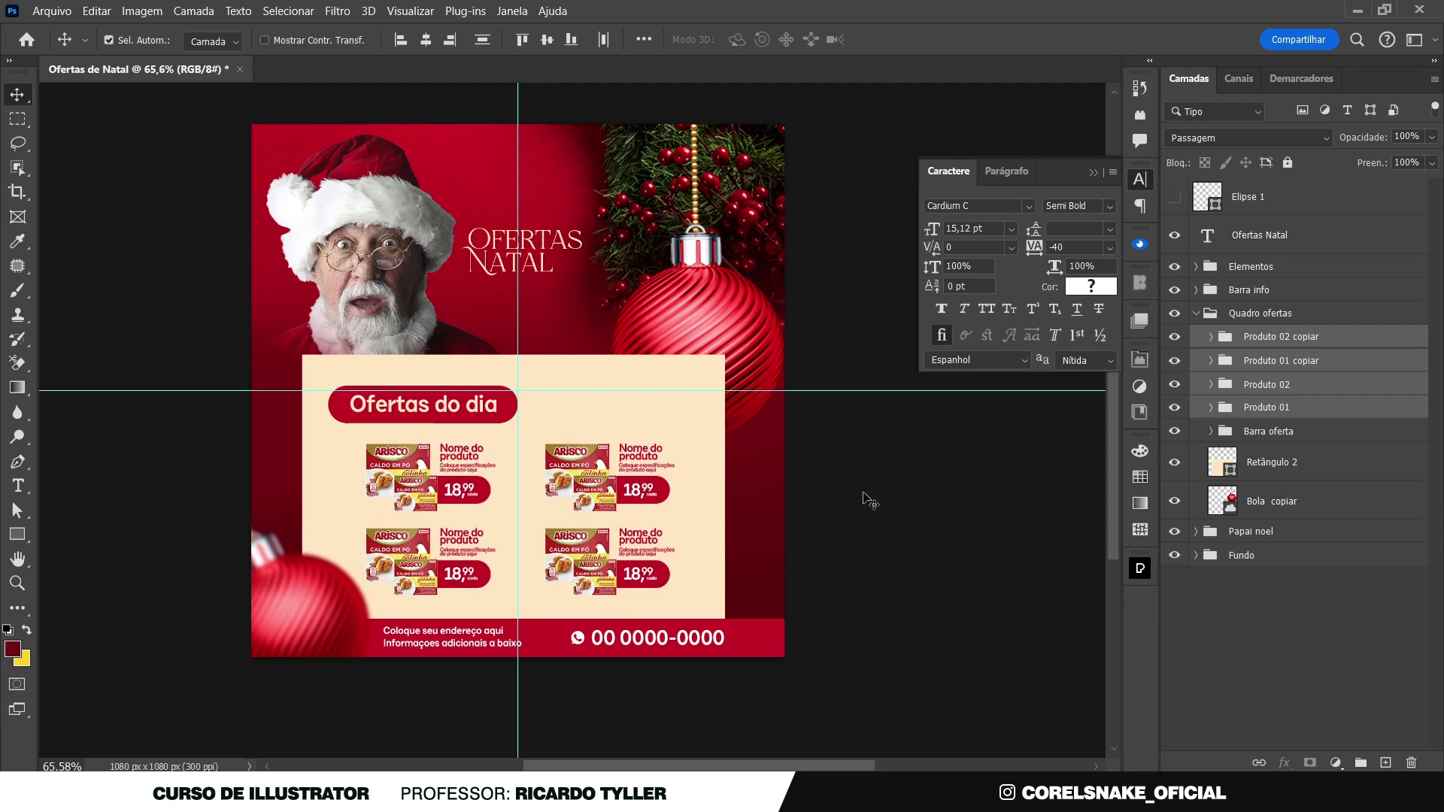
# Nudge the lower-left blurred ornament down, then shrink the Ofertas do dia title slightly and raise it
pyautogui.moveTo(295, 602); pyautogui.dragTo(304, 605)
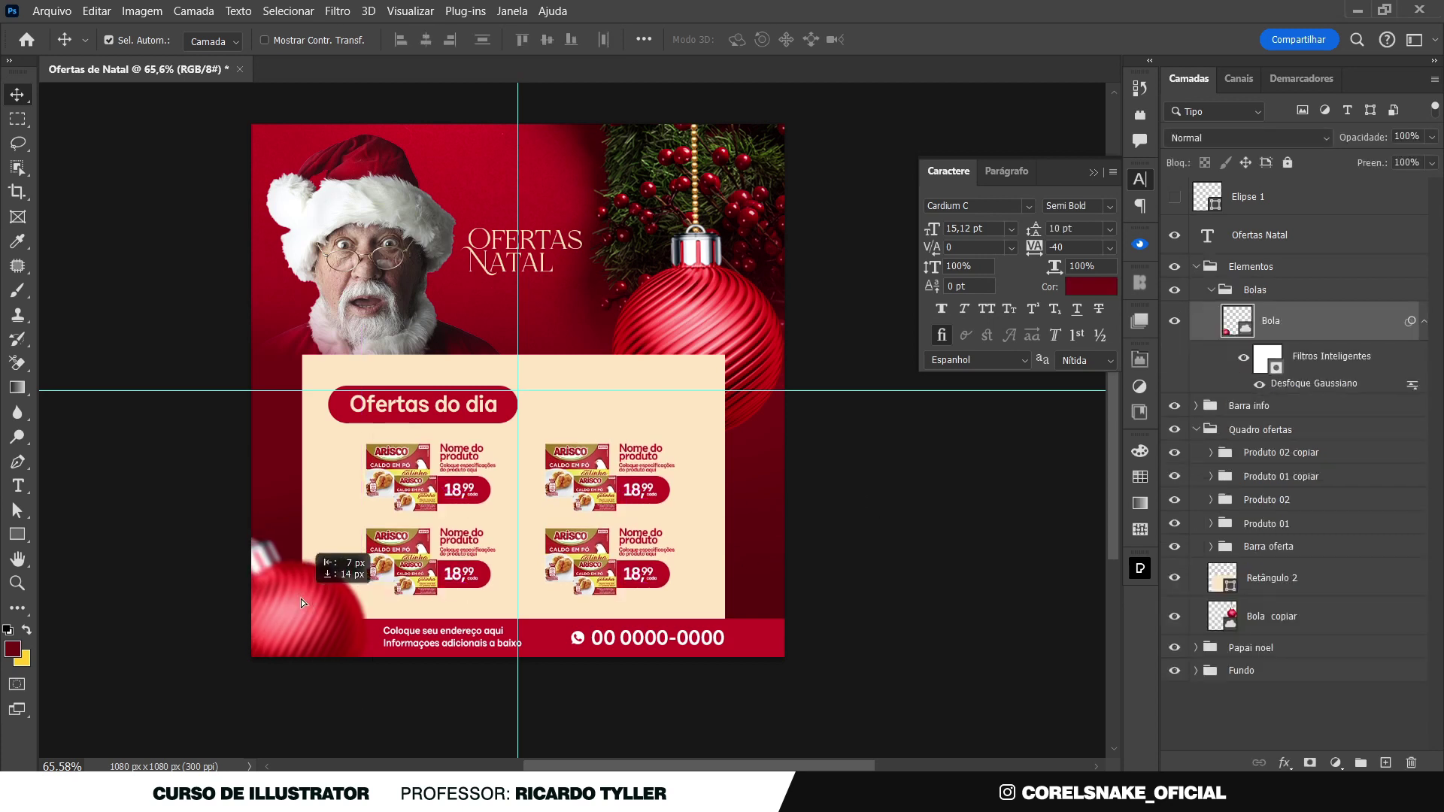
pyautogui.press('Down')
pyautogui.press('Down')
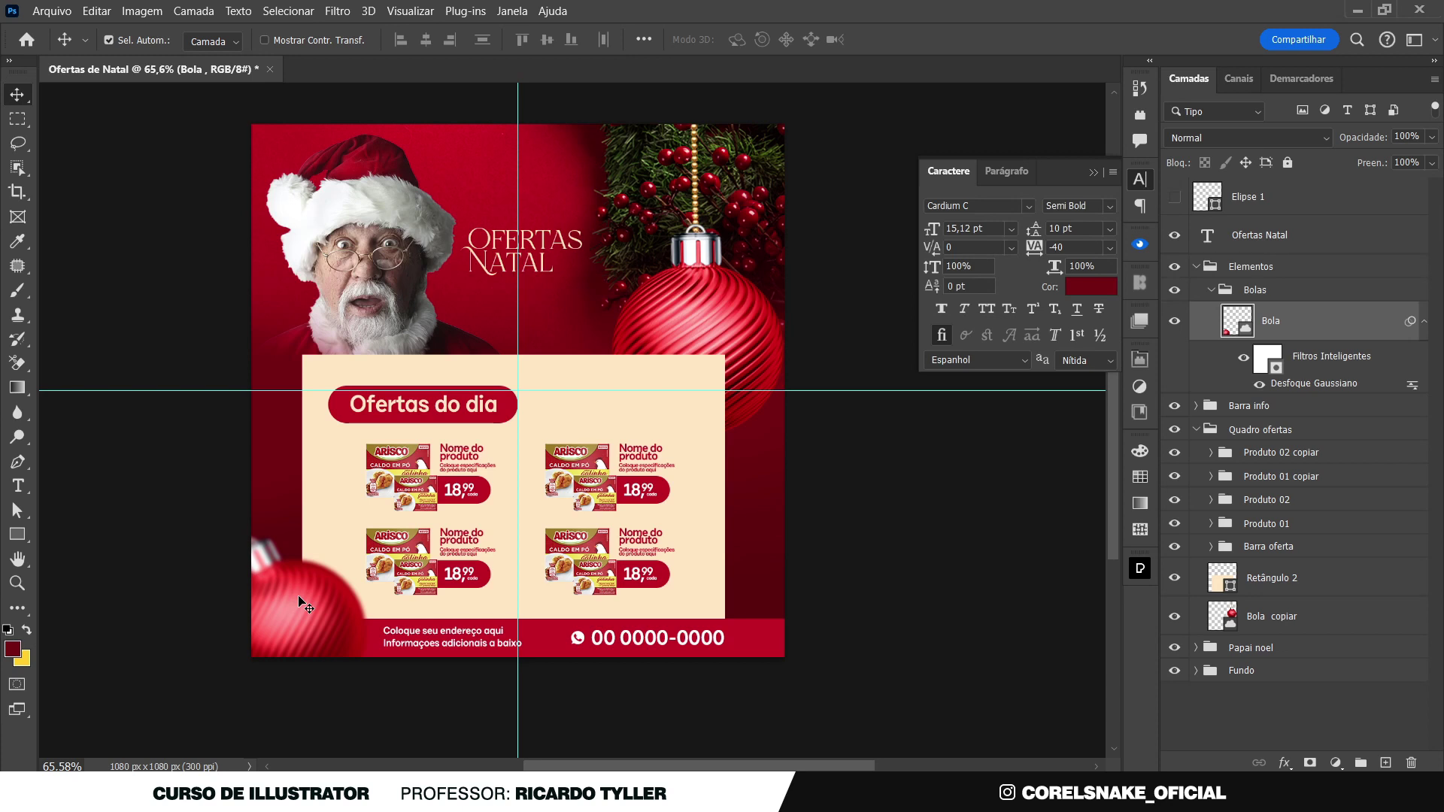
pyautogui.click(456, 410)
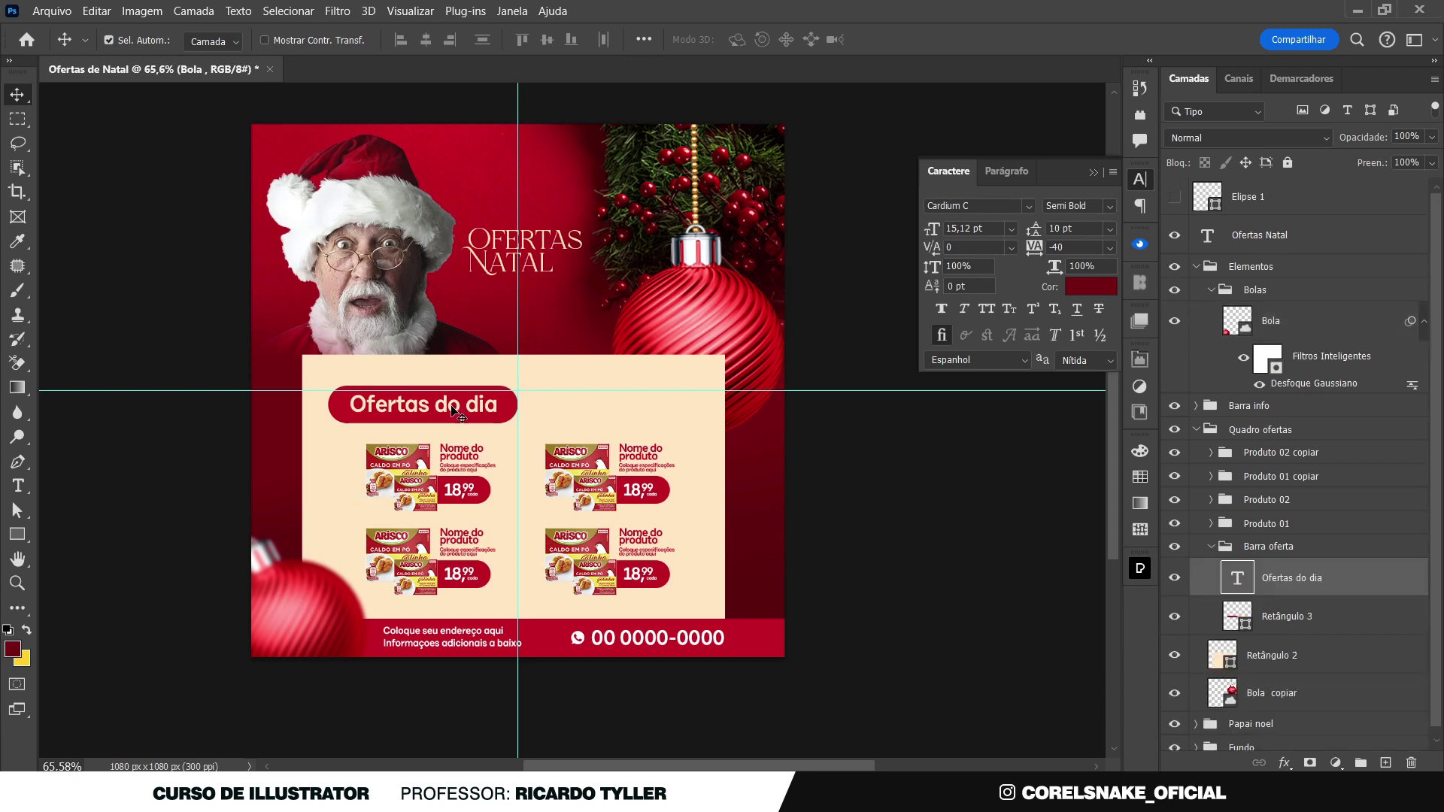
pyautogui.hotkey('ctrl', 't')
pyautogui.moveTo(495, 421); pyautogui.dragTo(488, 416)
pyautogui.press('Return')
pyautogui.press('Up')
pyautogui.press('Up')
pyautogui.press('Up')
pyautogui.press('Up')
pyautogui.press('Up')
pyautogui.press('Up')
pyautogui.click(744, 419)
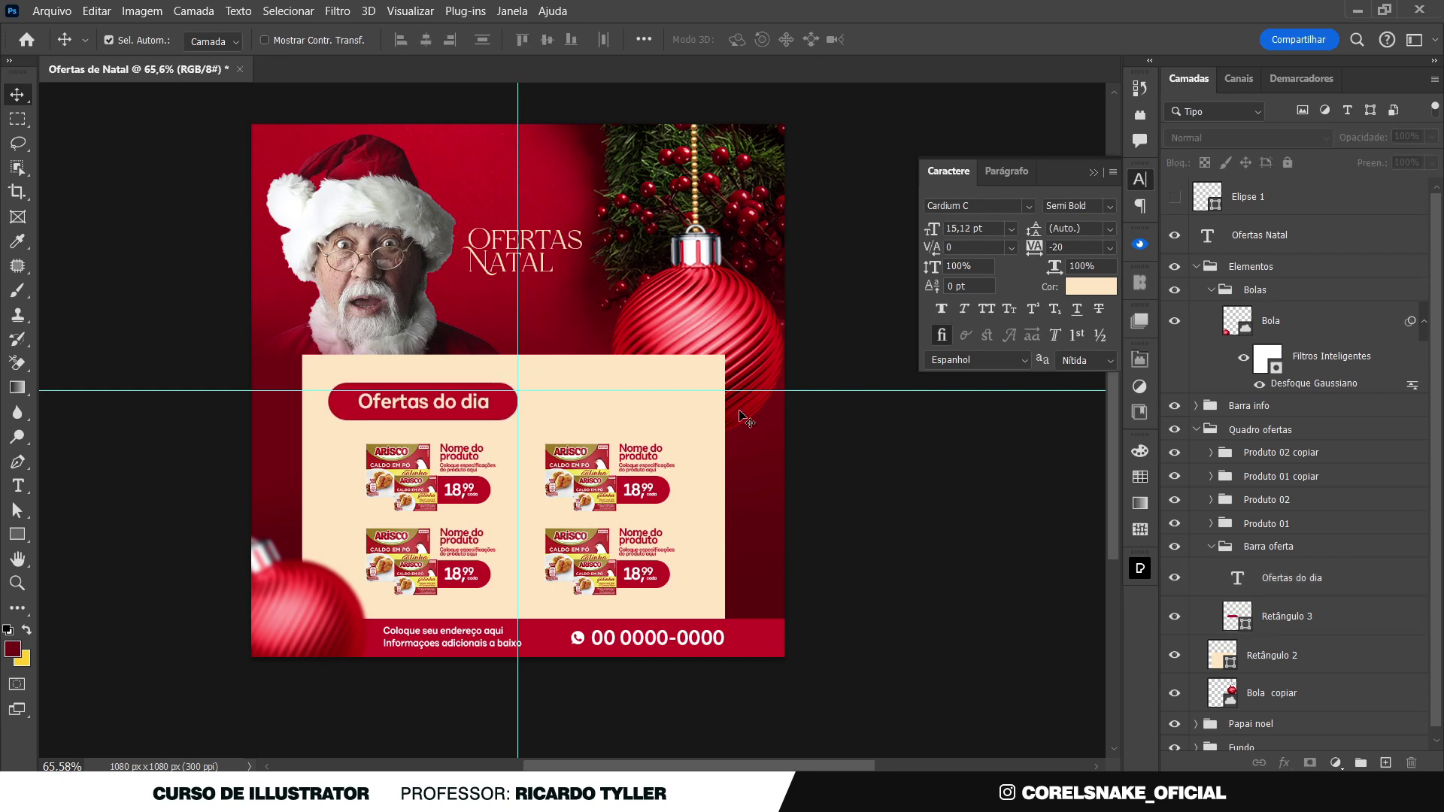
pyautogui.click(539, 374)
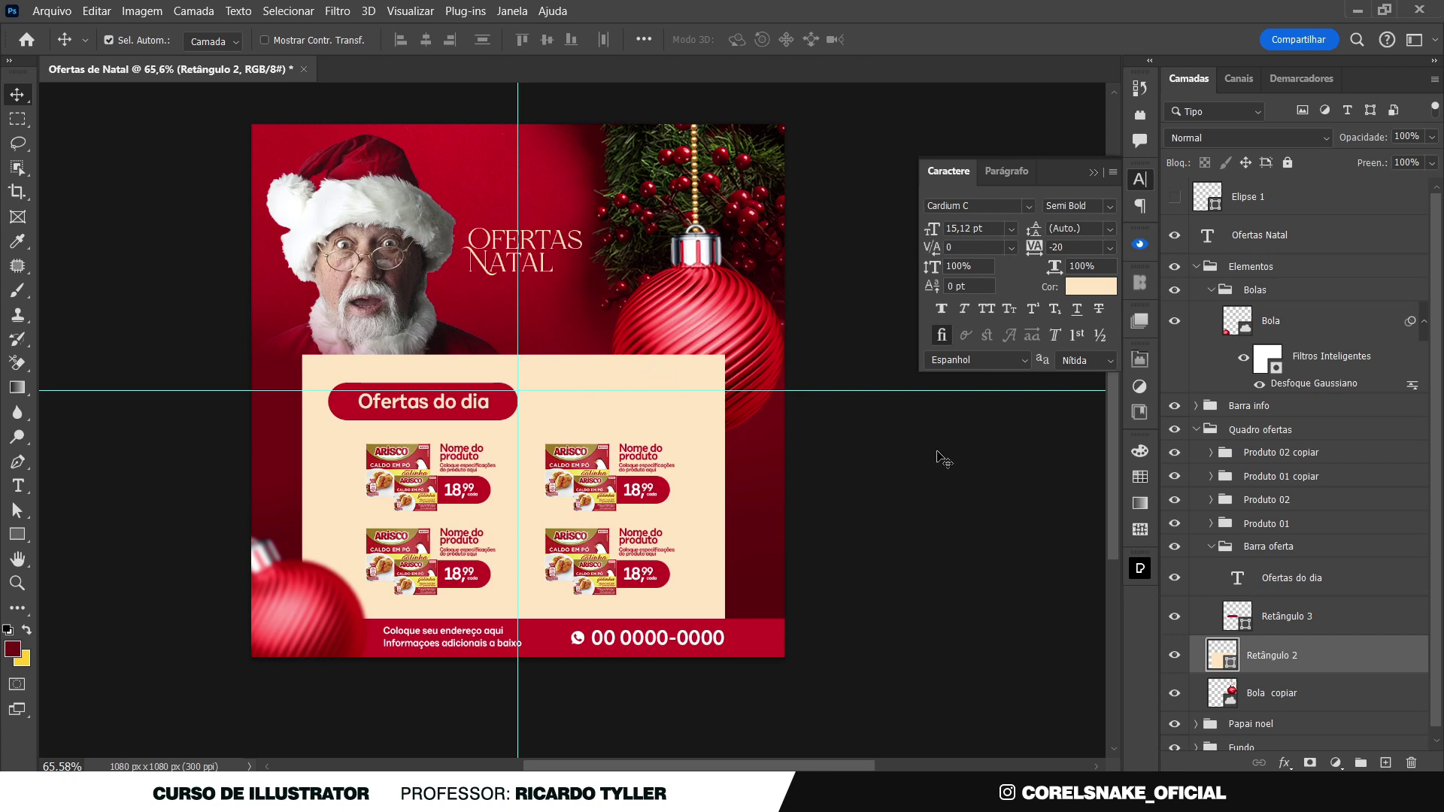
# Round the Retângulo 2 beige panel's corners to 53 px
pyautogui.click(1141, 413)
pyautogui.click(1141, 412)
pyautogui.click(1141, 361)
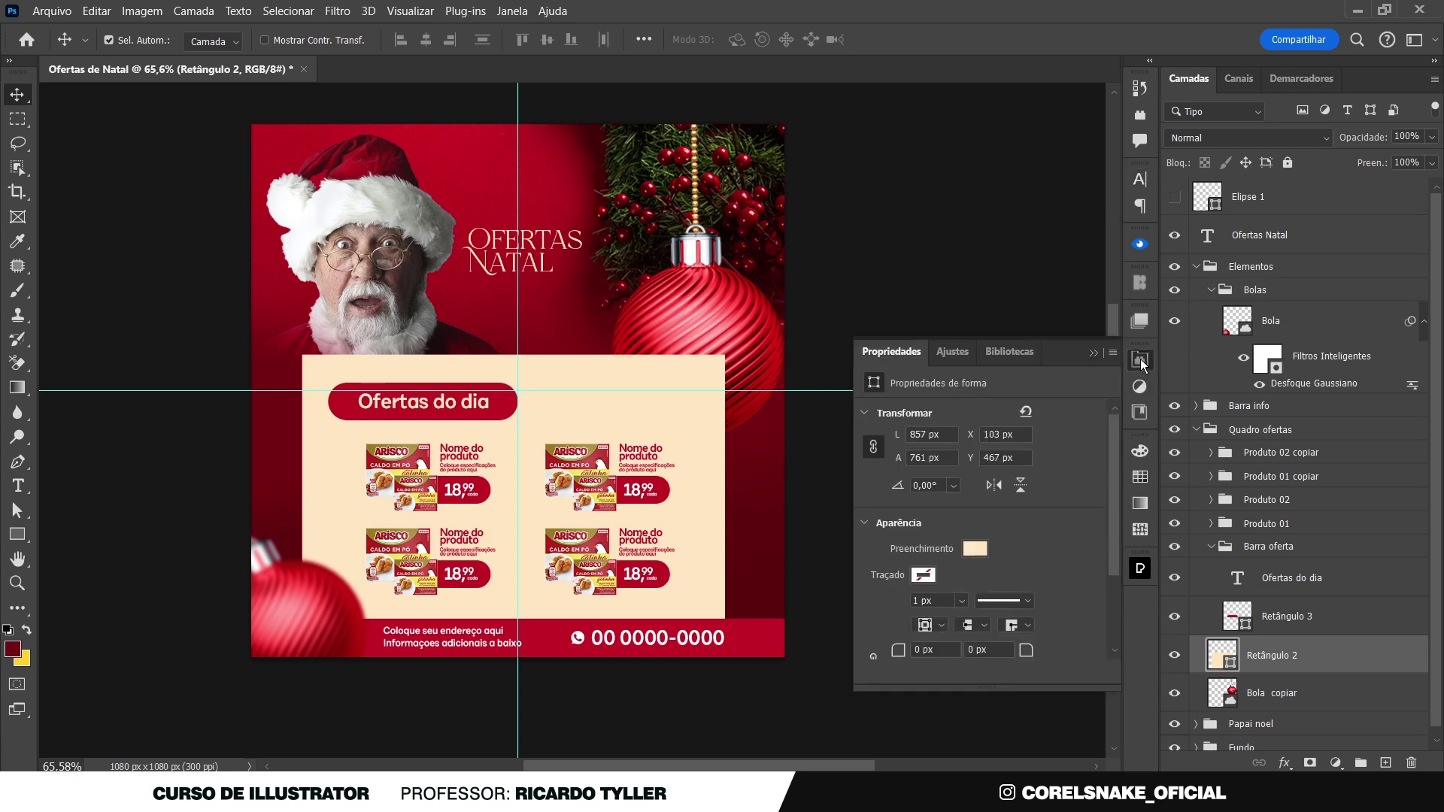
pyautogui.scroll(-1, 959, 625)
pyautogui.click(873, 597)
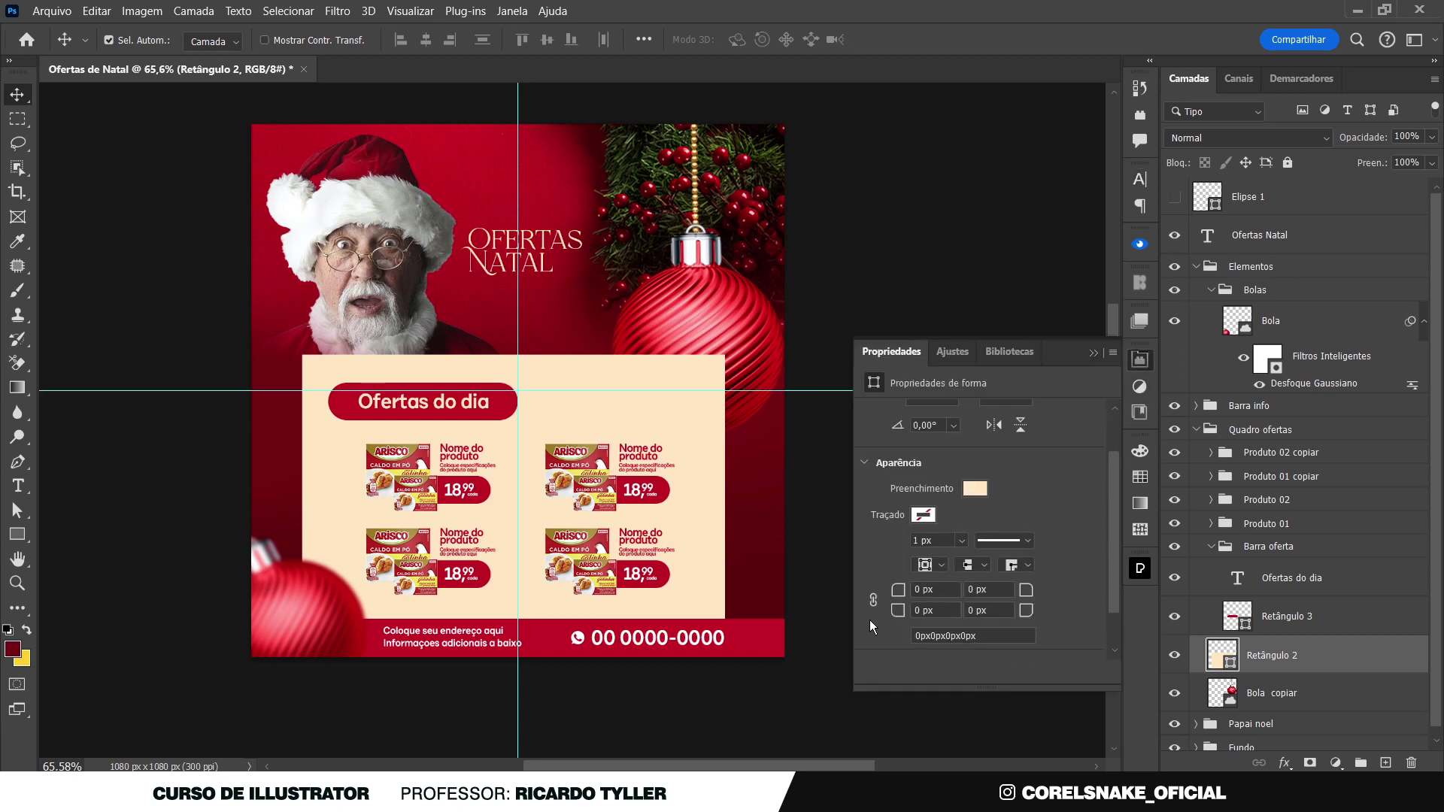
pyautogui.moveTo(902, 594); pyautogui.dragTo(950, 590)
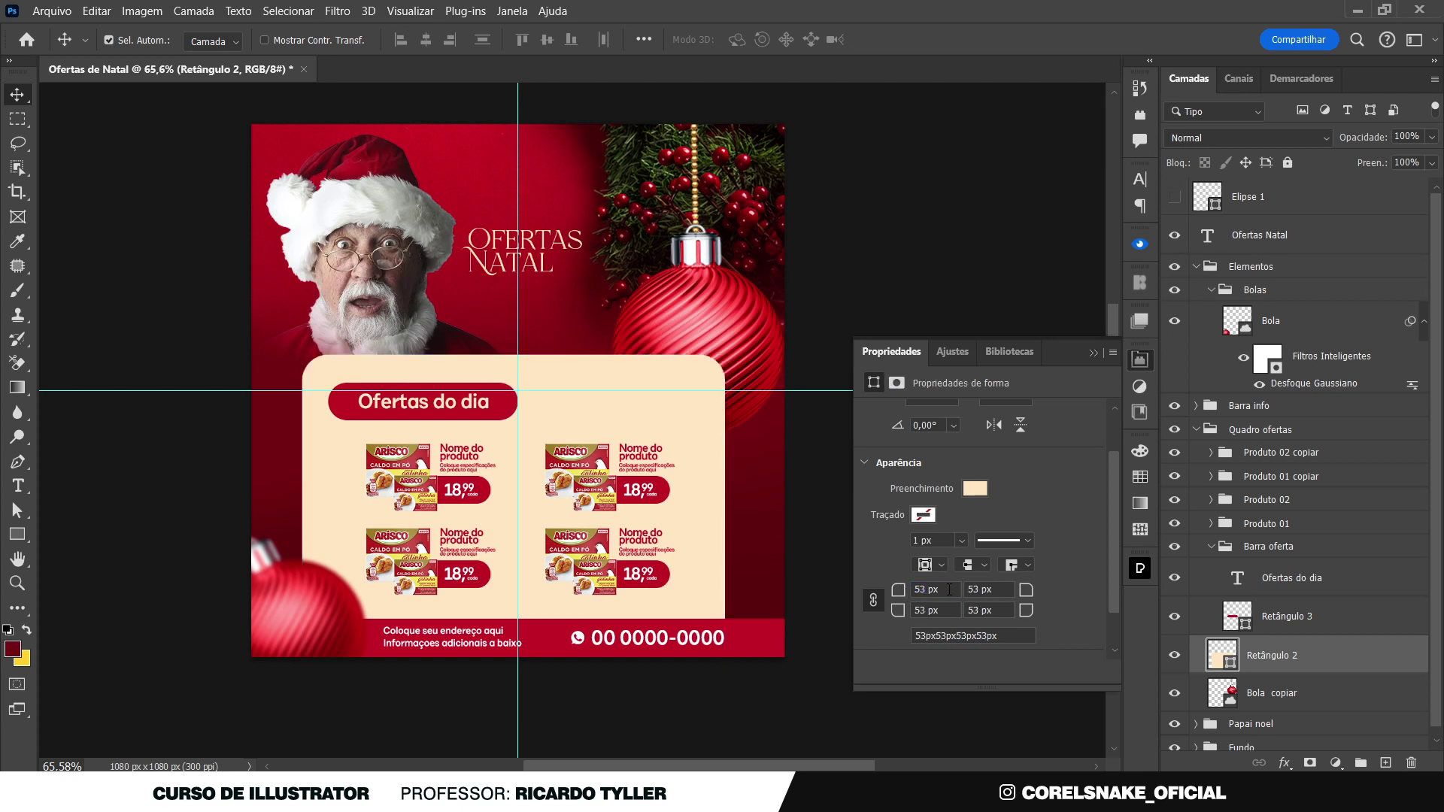
# Move the Santa photo up slightly
pyautogui.click(1141, 570)
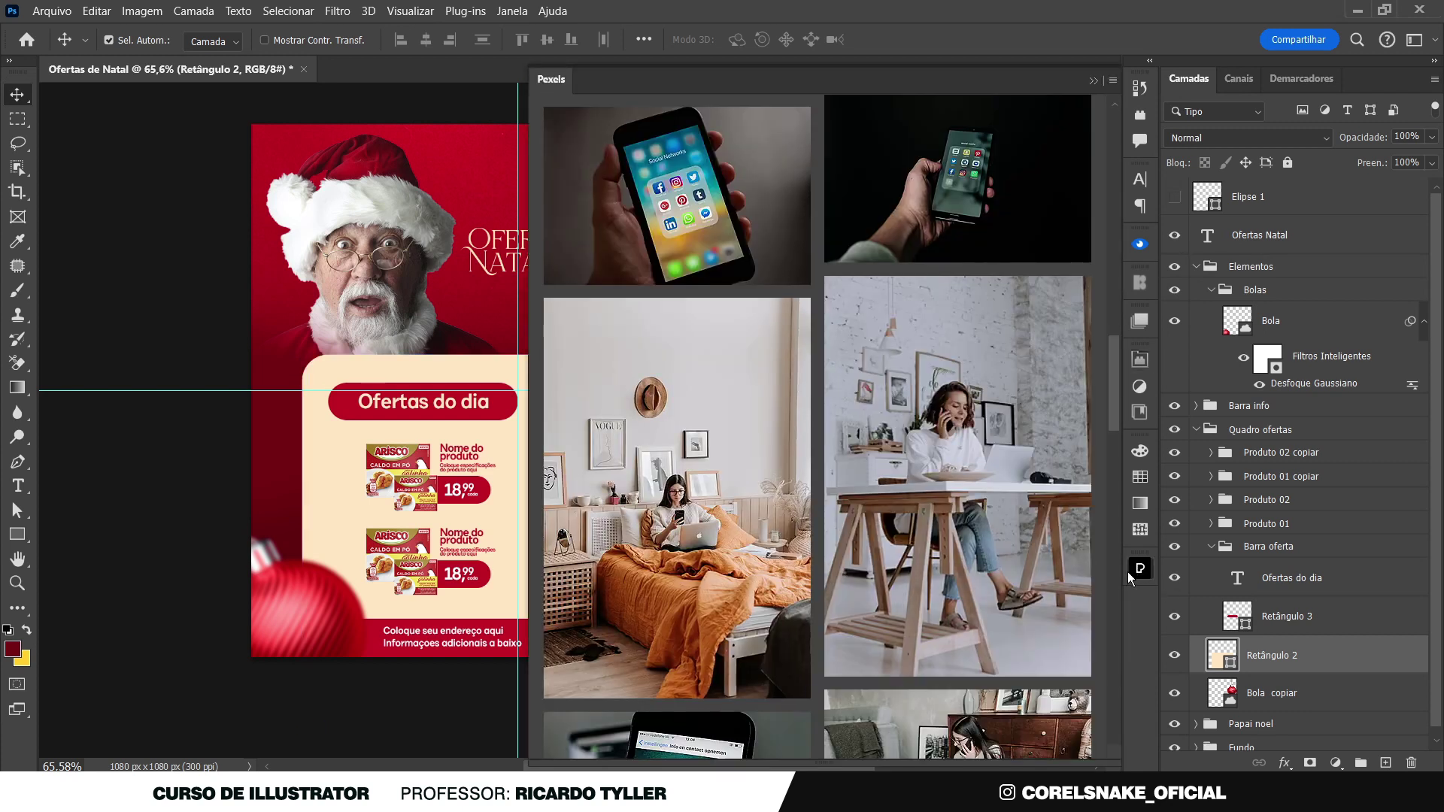
pyautogui.click(1141, 571)
pyautogui.moveTo(378, 241); pyautogui.dragTo(375, 228)
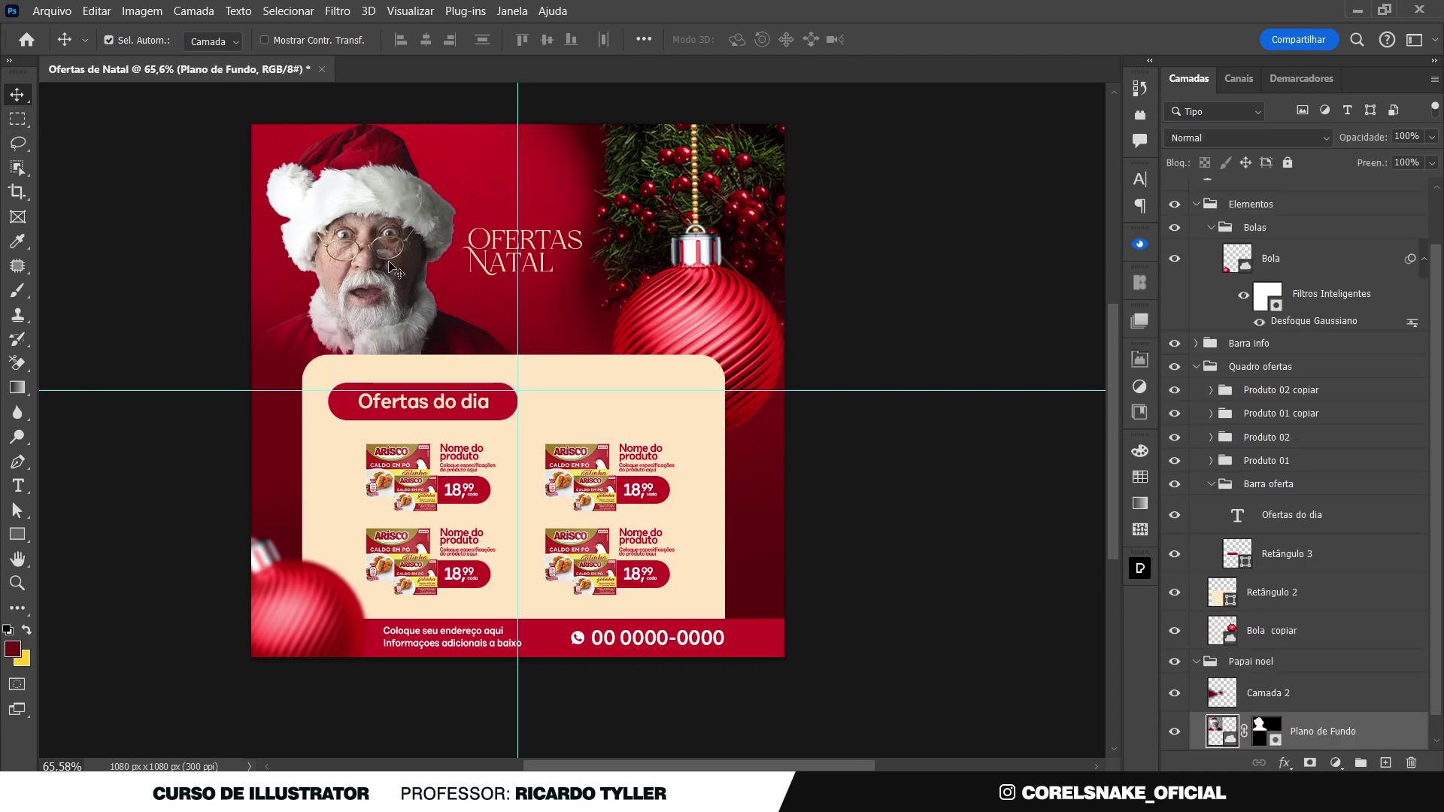
pyautogui.click(914, 450)
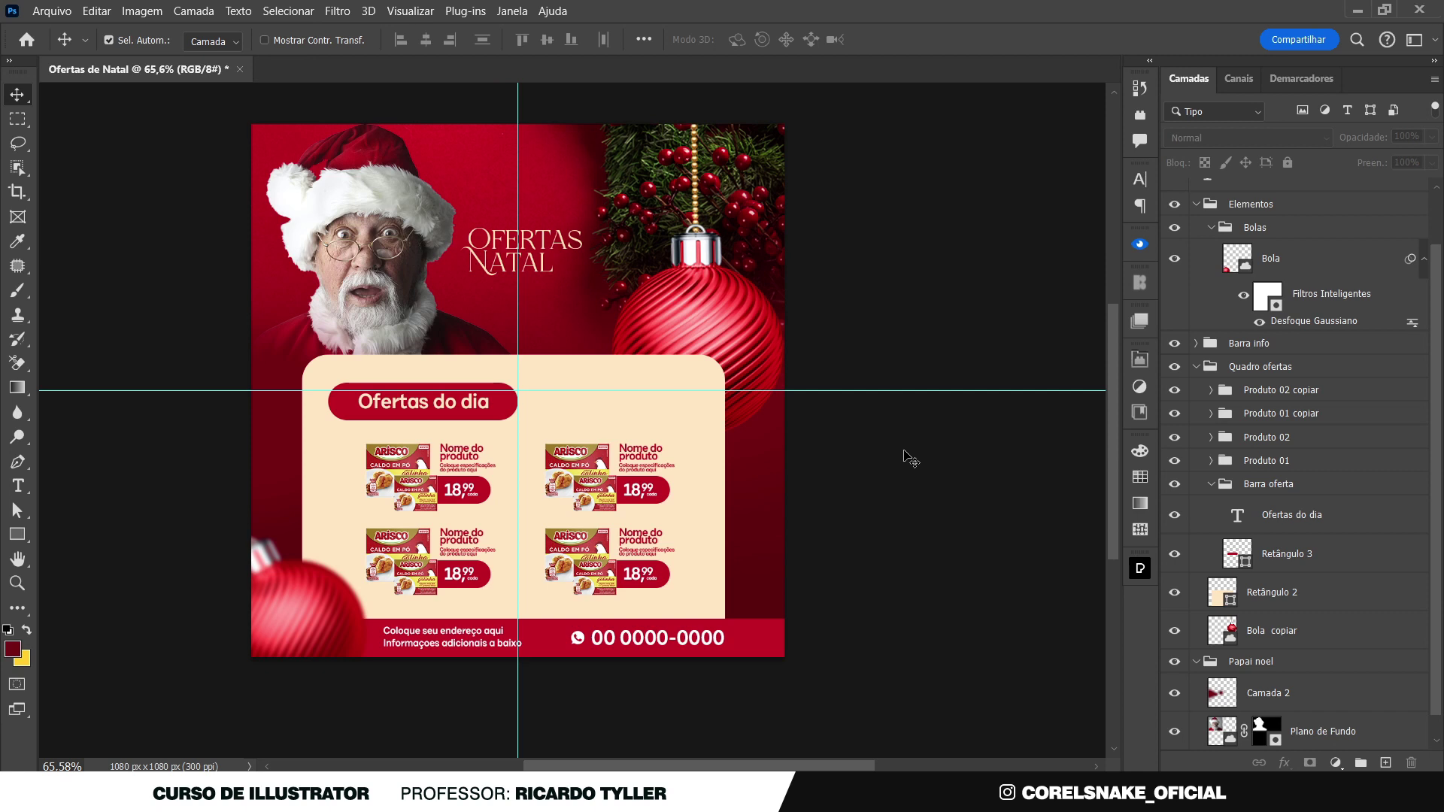
pyautogui.scroll(2, 910, 457)
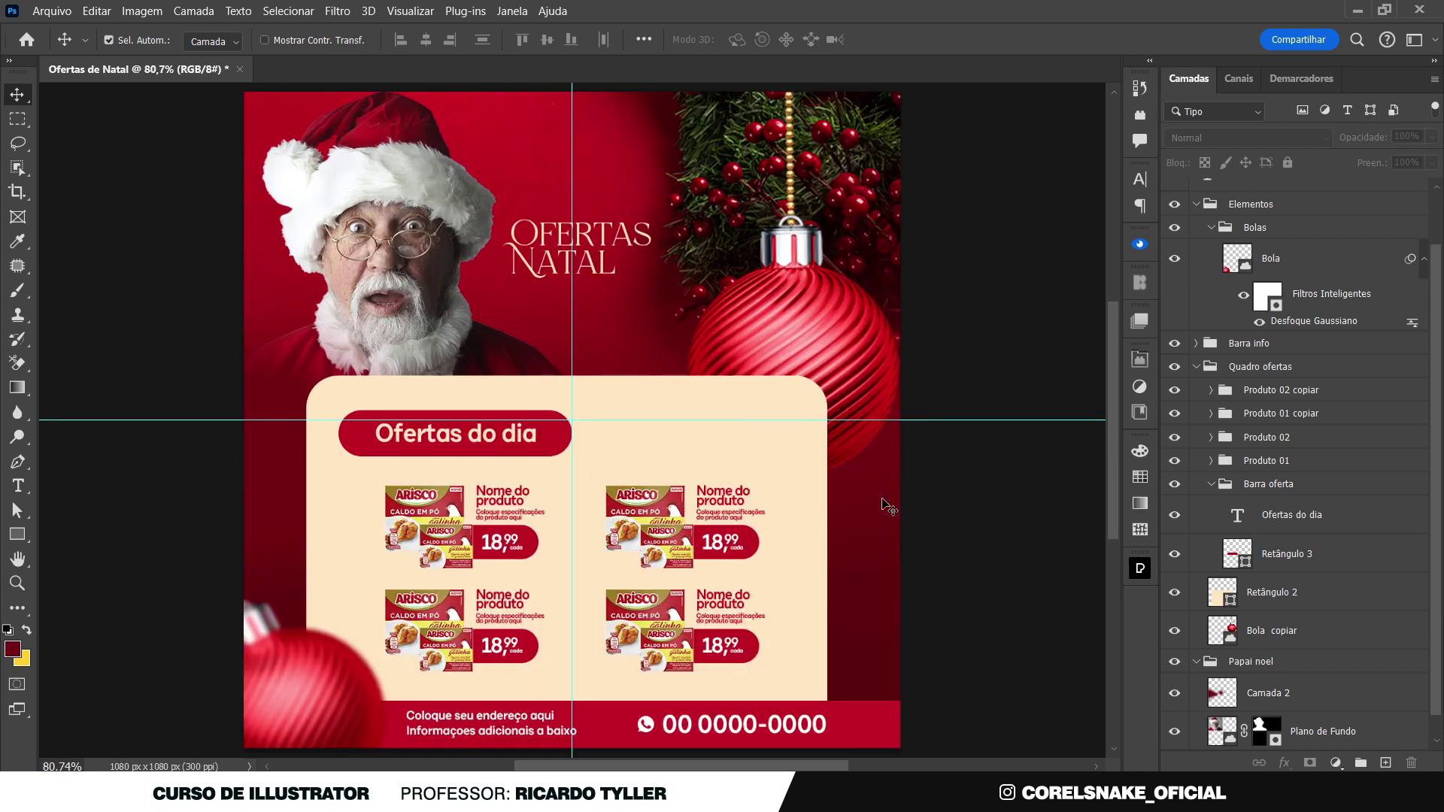
pyautogui.click(645, 502)
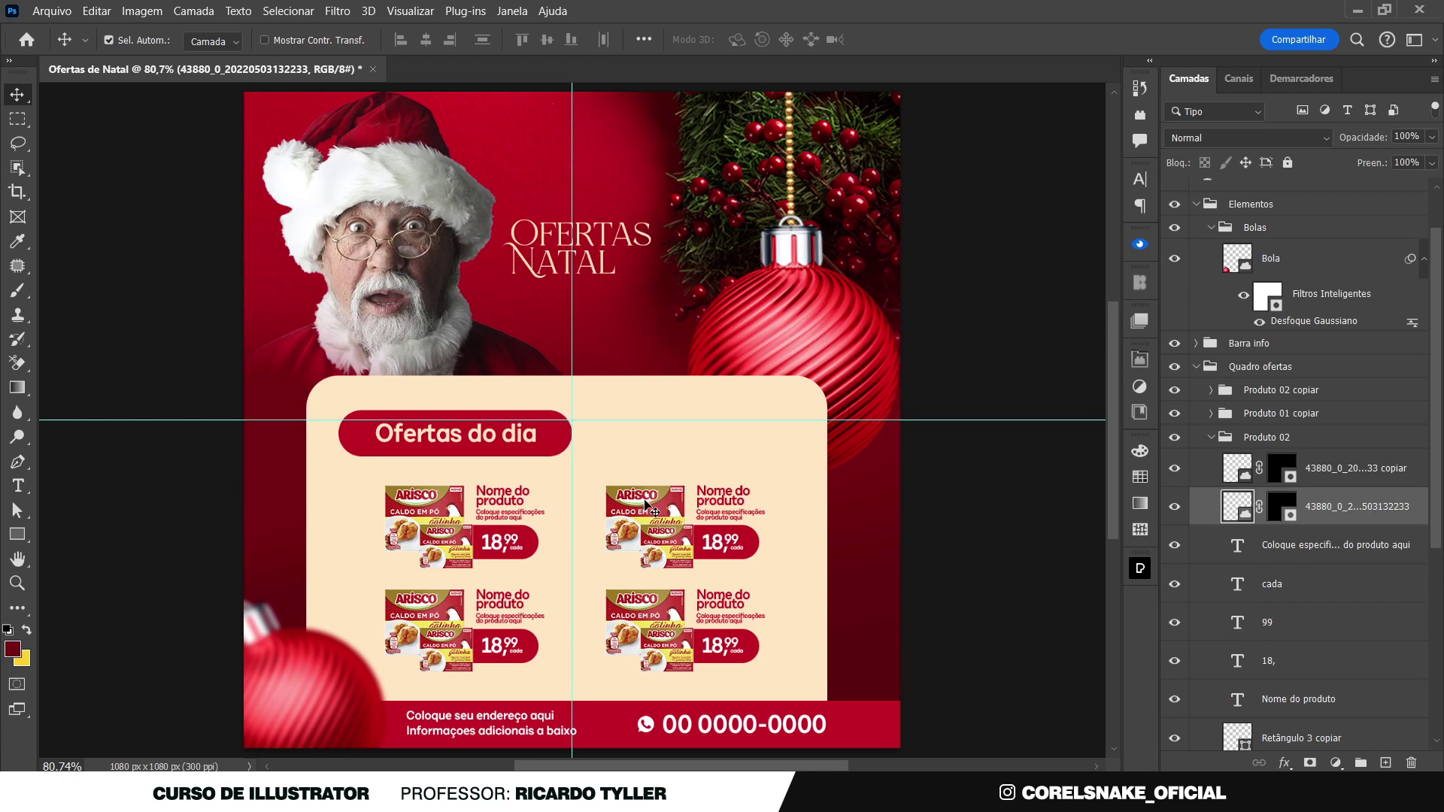
# Hide the two caldo packs and place the Arisco geleia image into the upper-right card
pyautogui.click(1175, 507)
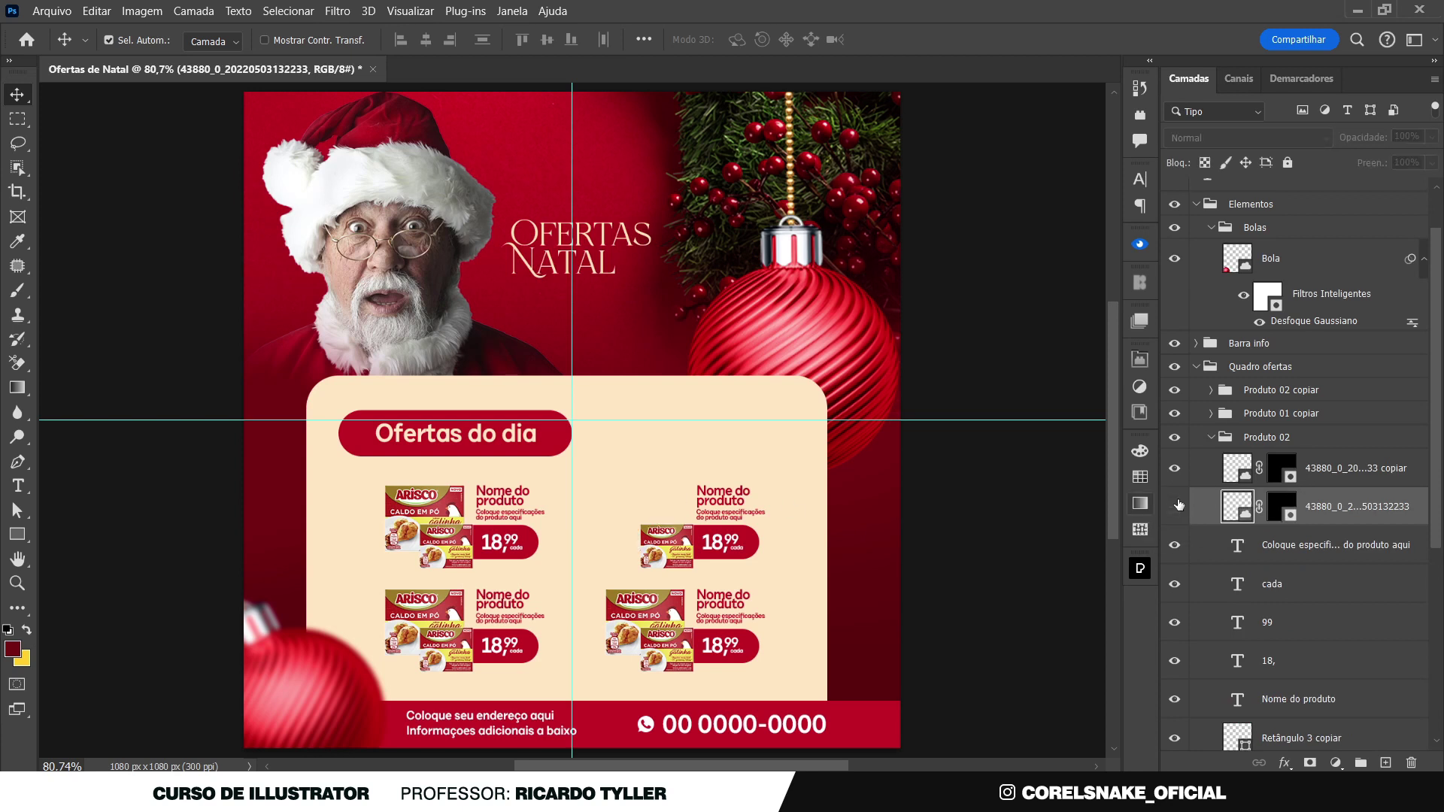
pyautogui.click(1175, 468)
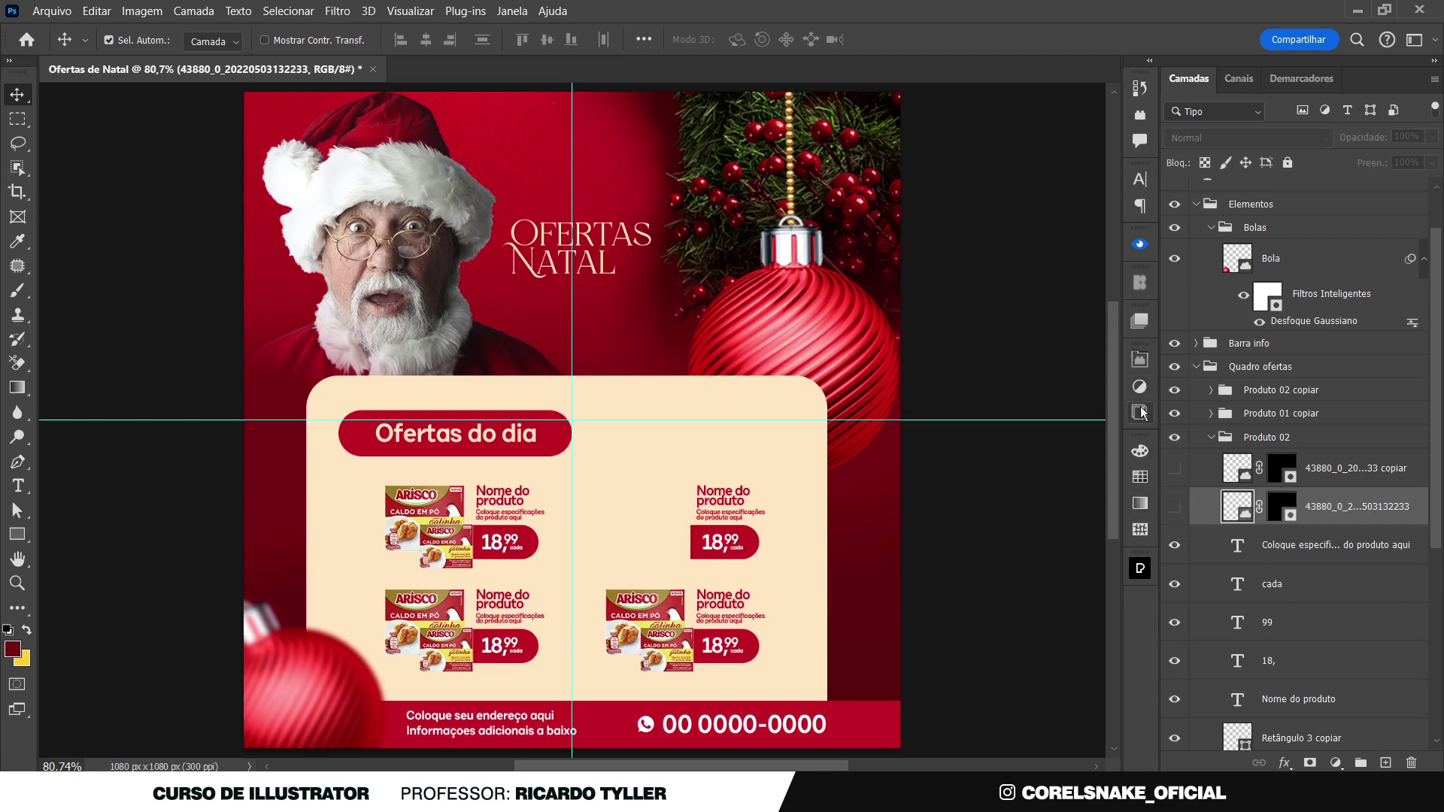
pyautogui.click(1141, 413)
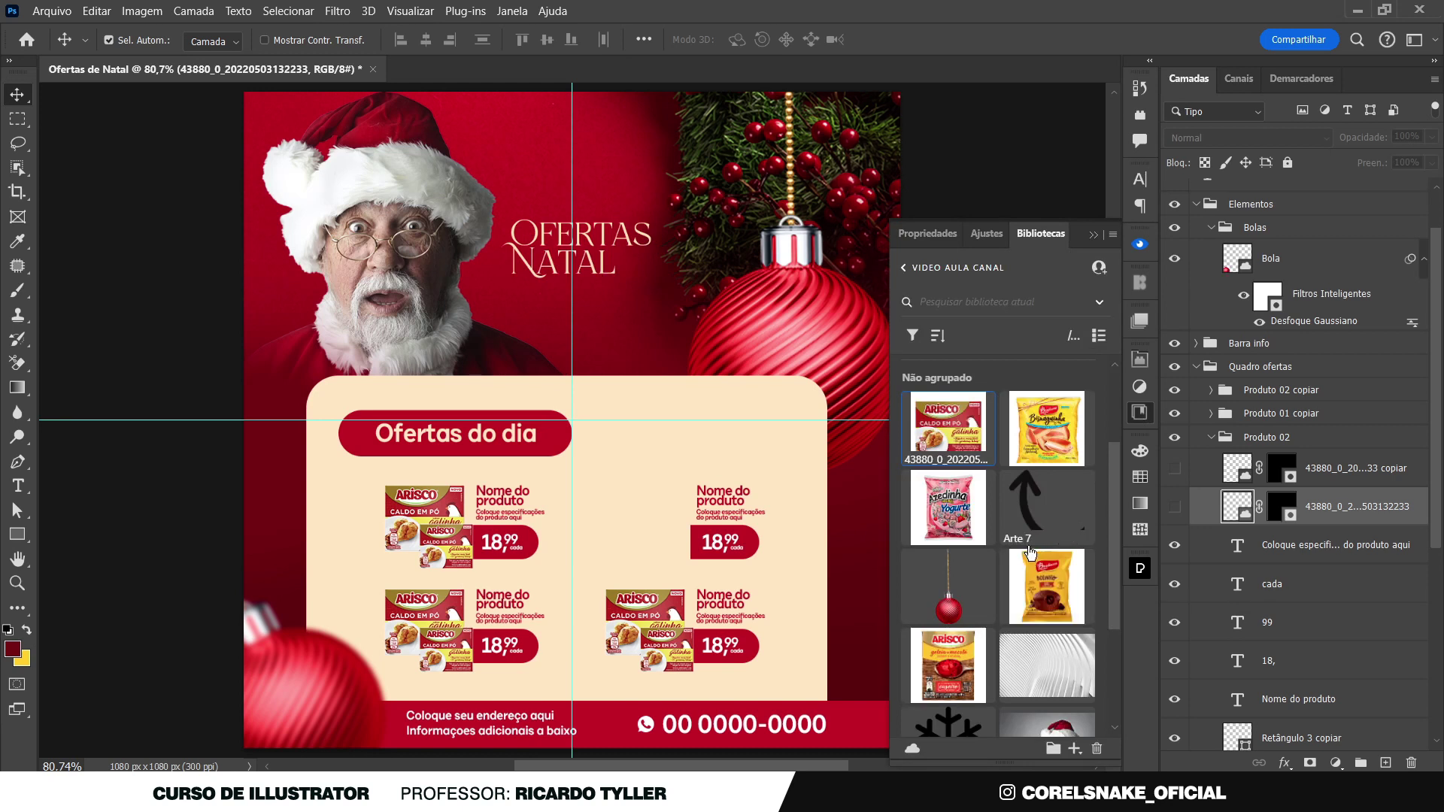
pyautogui.moveTo(949, 661); pyautogui.dragTo(689, 515)
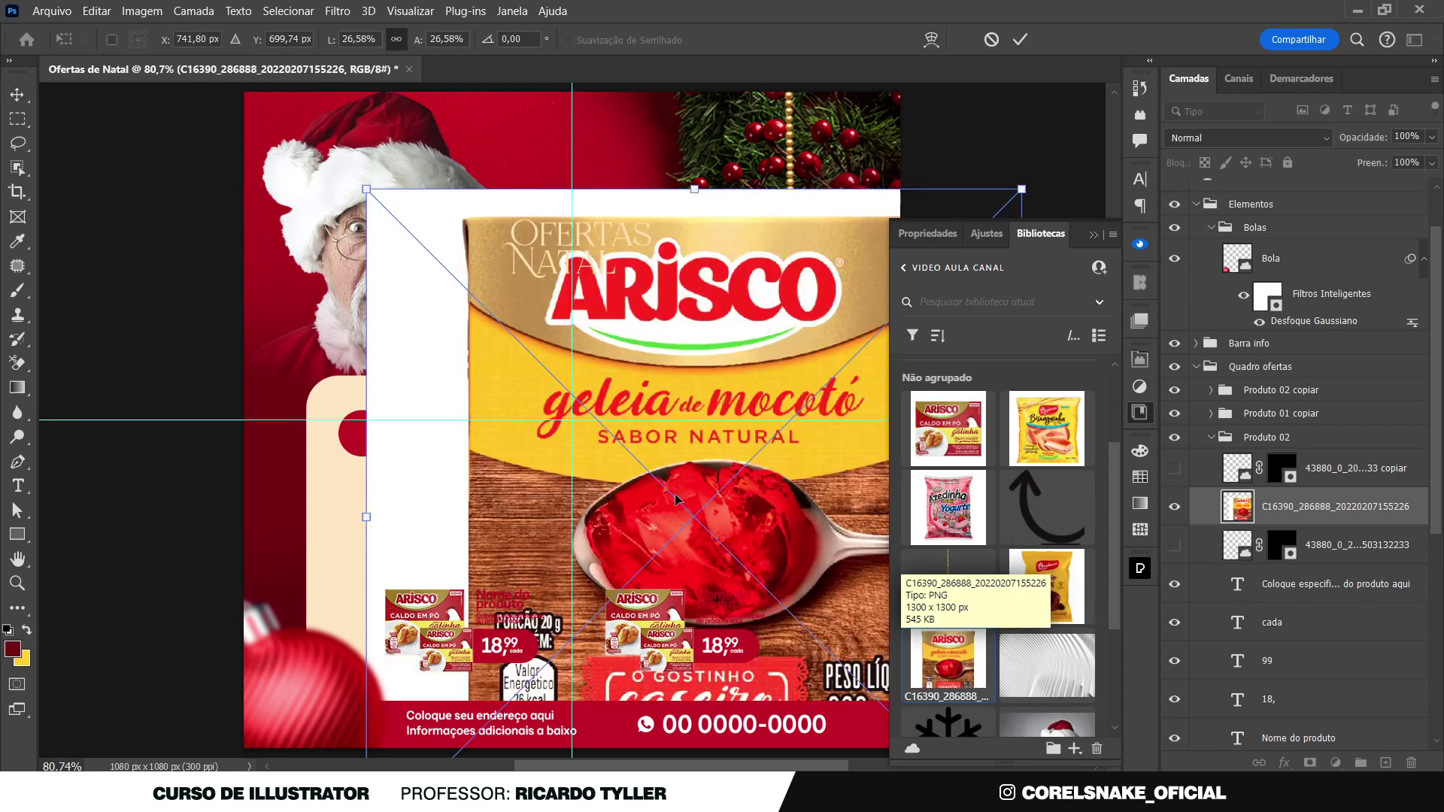
pyautogui.moveTo(694, 189); pyautogui.dragTo(644, 430)
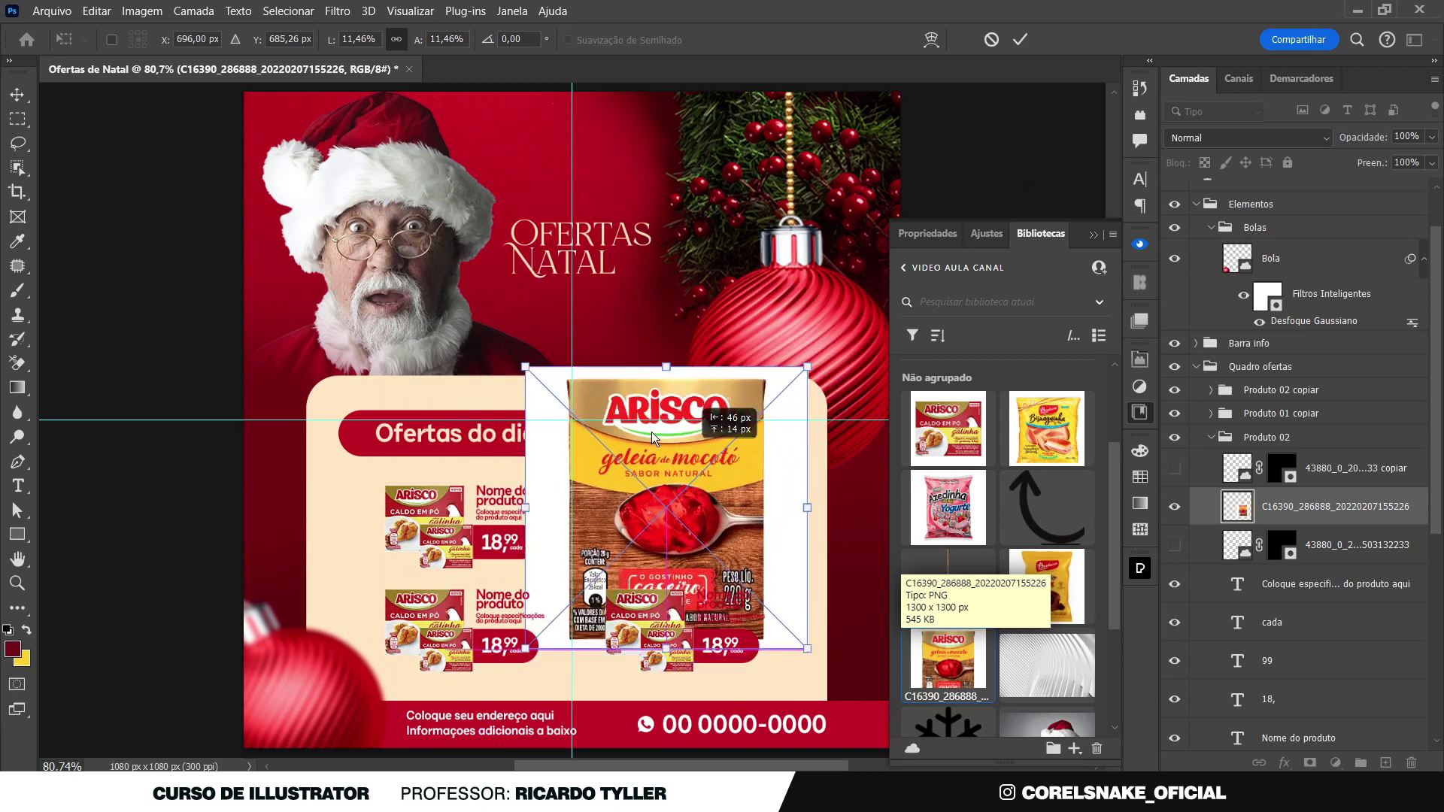
pyautogui.press('Return')
# Mask away the white background around the geleia box using Object Selection
pyautogui.click(22, 167)
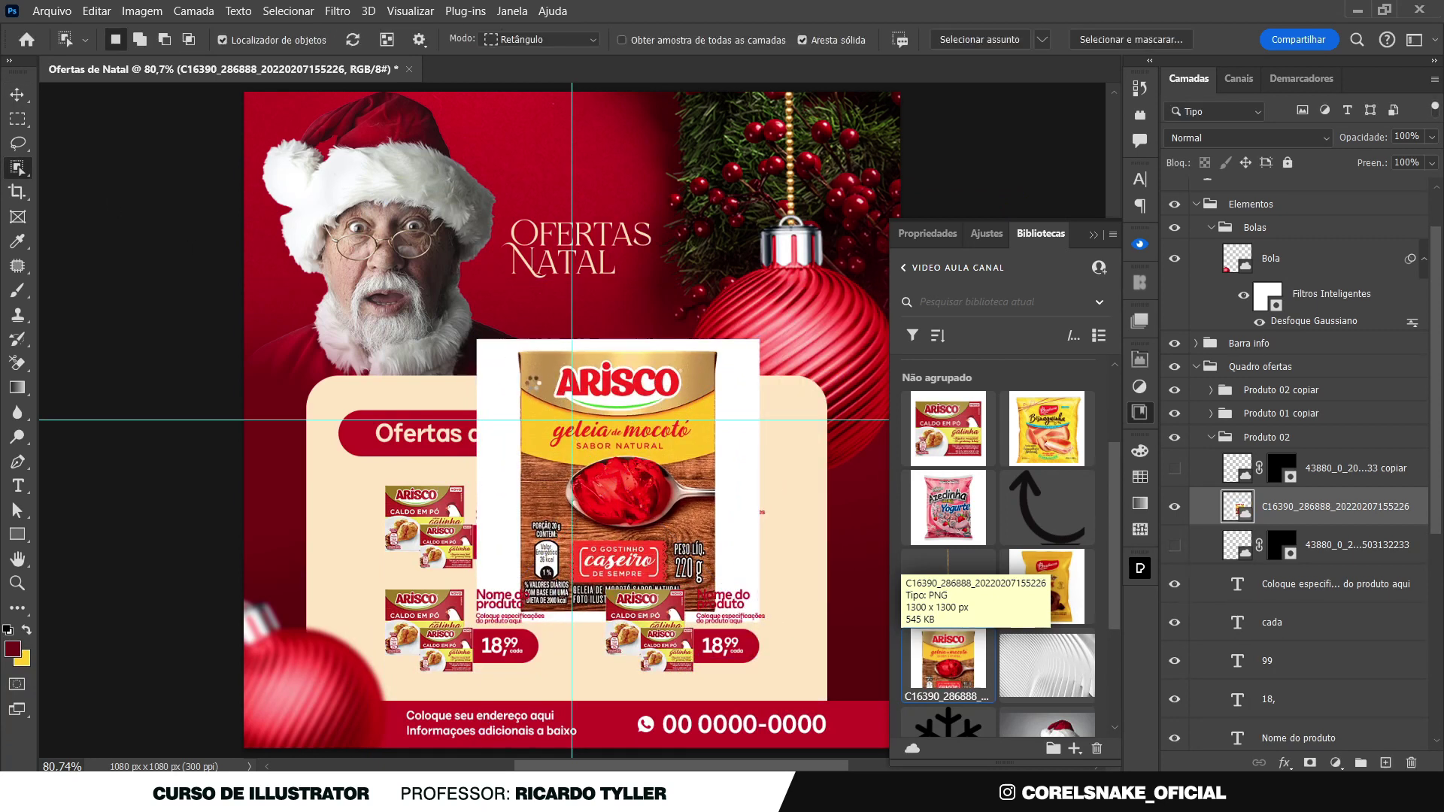
pyautogui.click(617, 481)
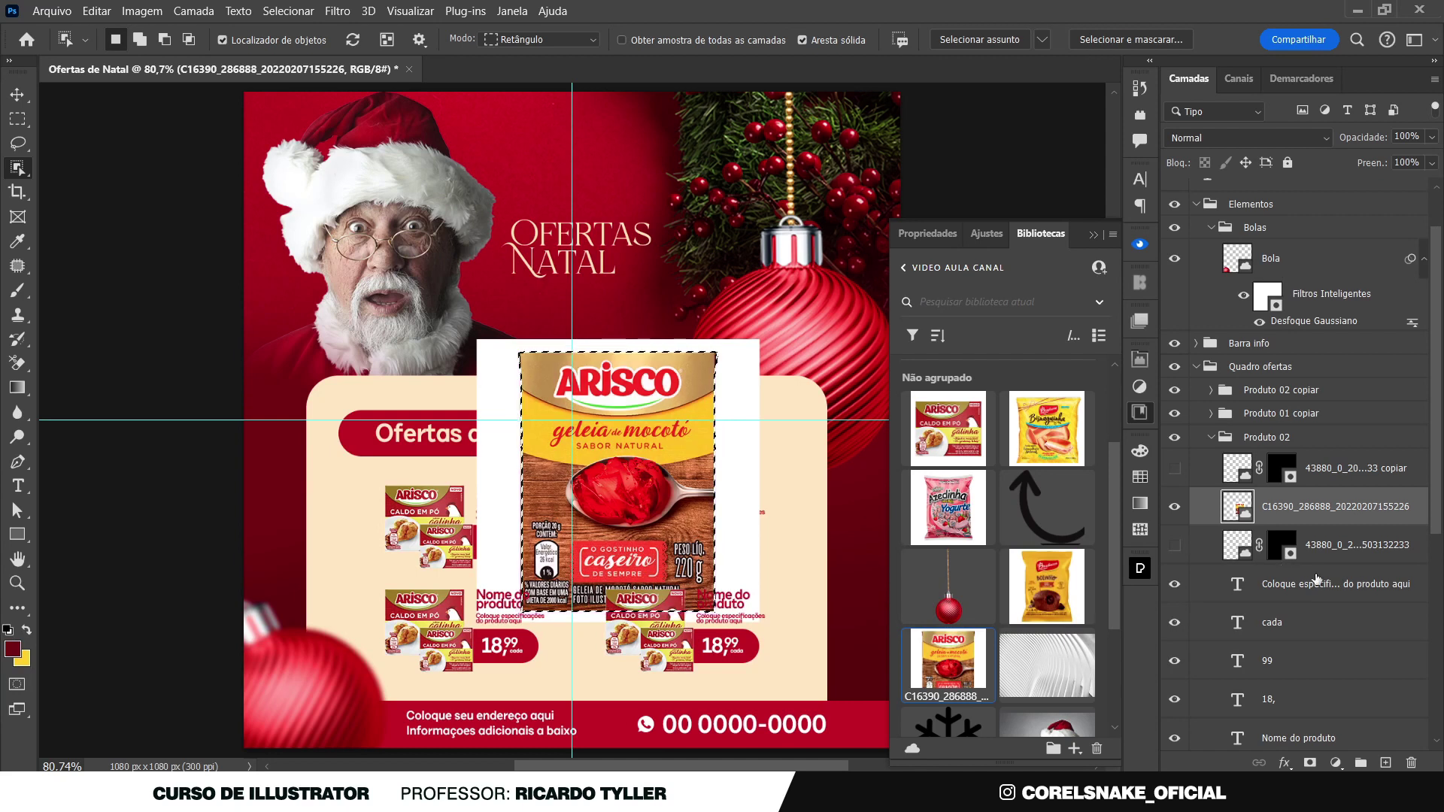
pyautogui.click(1321, 762)
pyautogui.click(27, 99)
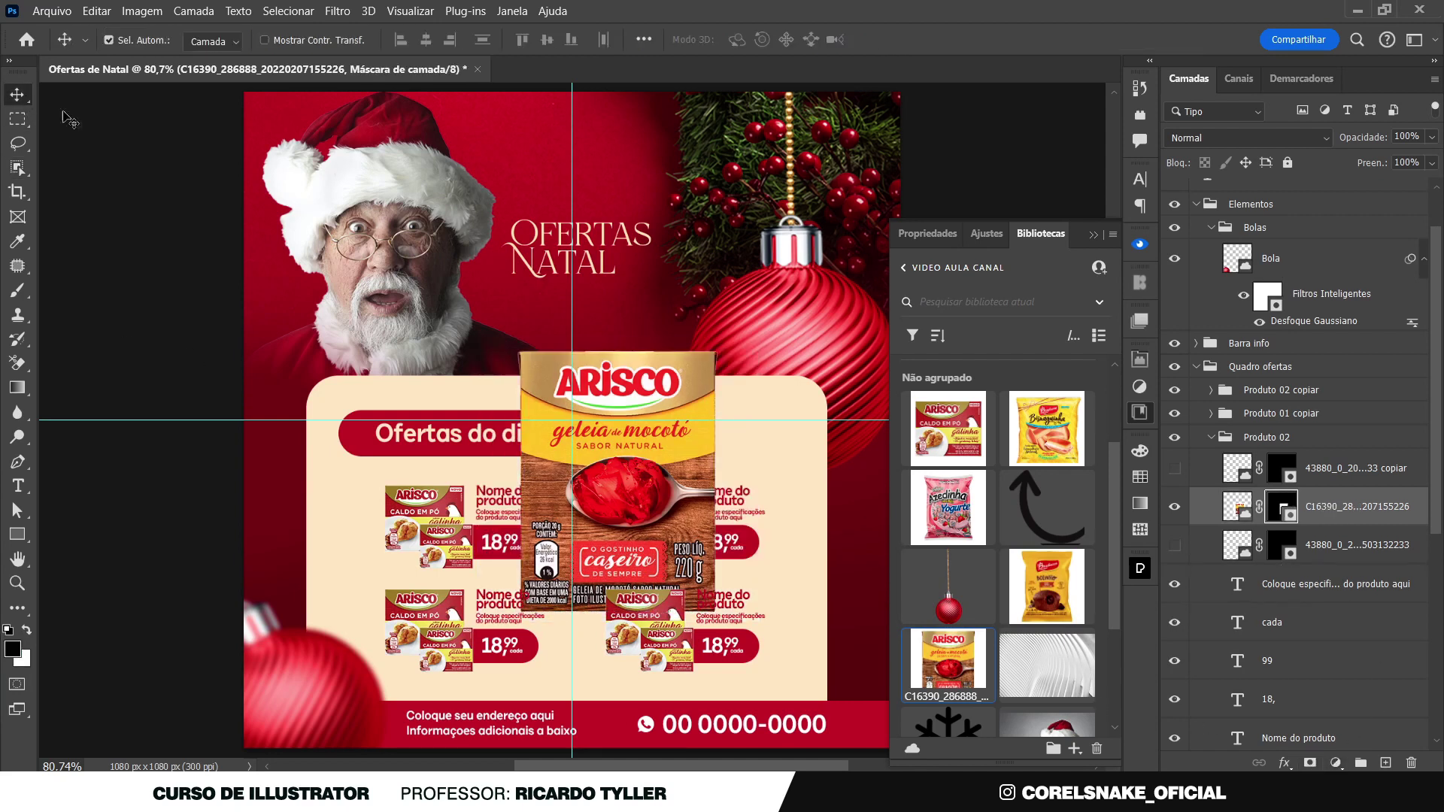
# Scale the geleia box down and position it in the upper-right card
pyautogui.hotkey('ctrl', 't')
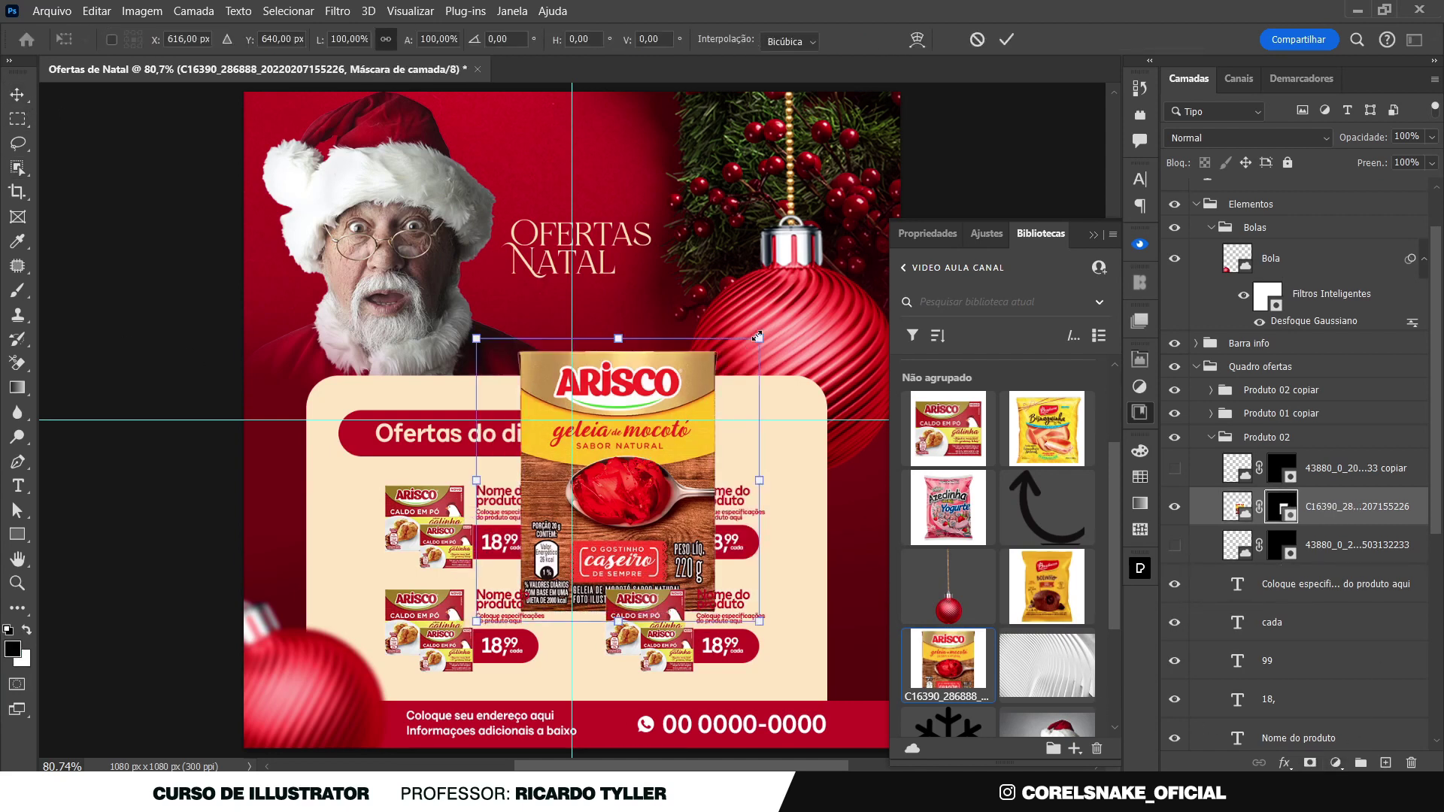
pyautogui.moveTo(757, 337); pyautogui.dragTo(667, 434)
pyautogui.moveTo(628, 486); pyautogui.dragTo(660, 512)
pyautogui.press('Return')
pyautogui.scroll(2, 696, 509)
pyautogui.scroll(1, 695, 508)
pyautogui.moveTo(648, 483); pyautogui.dragTo(657, 502)
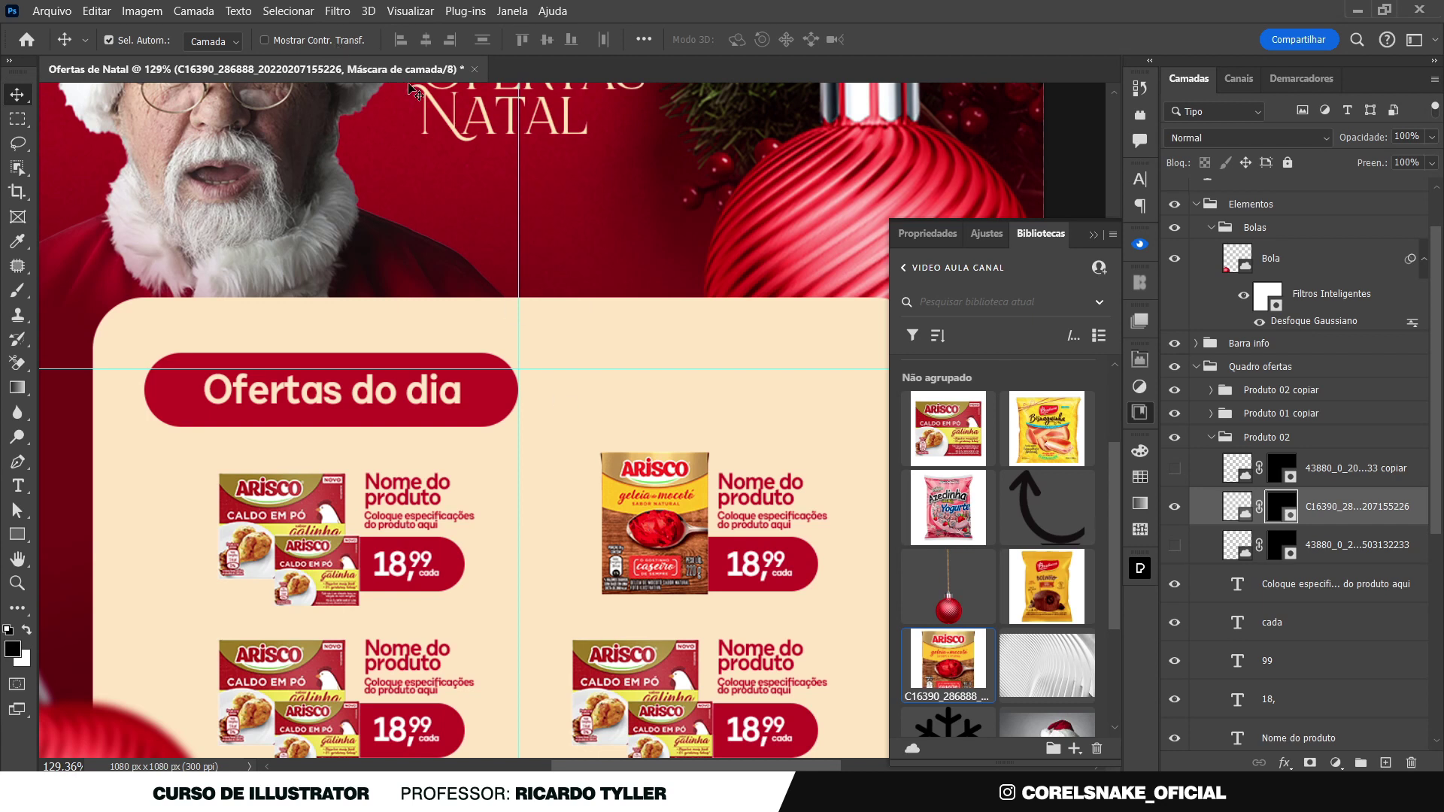
pyautogui.moveTo(656, 498); pyautogui.dragTo(647, 486)
pyautogui.press('ctrl')
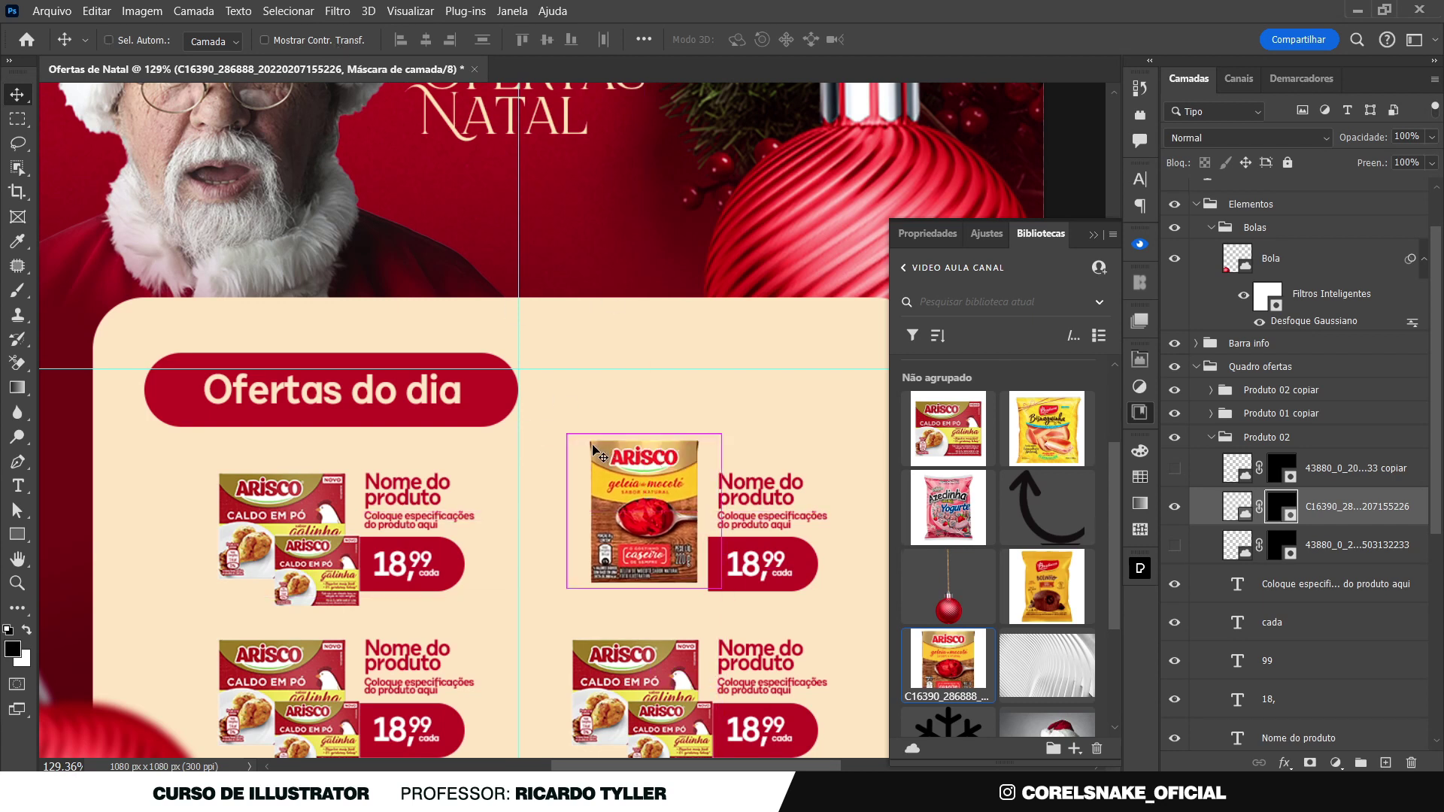
# Add a smaller overlapping geleia copy and shift both boxes slightly left
pyautogui.hotkey('ctrl', 't')
pyautogui.moveTo(563, 433); pyautogui.dragTo(583, 450)
pyautogui.press('Return')
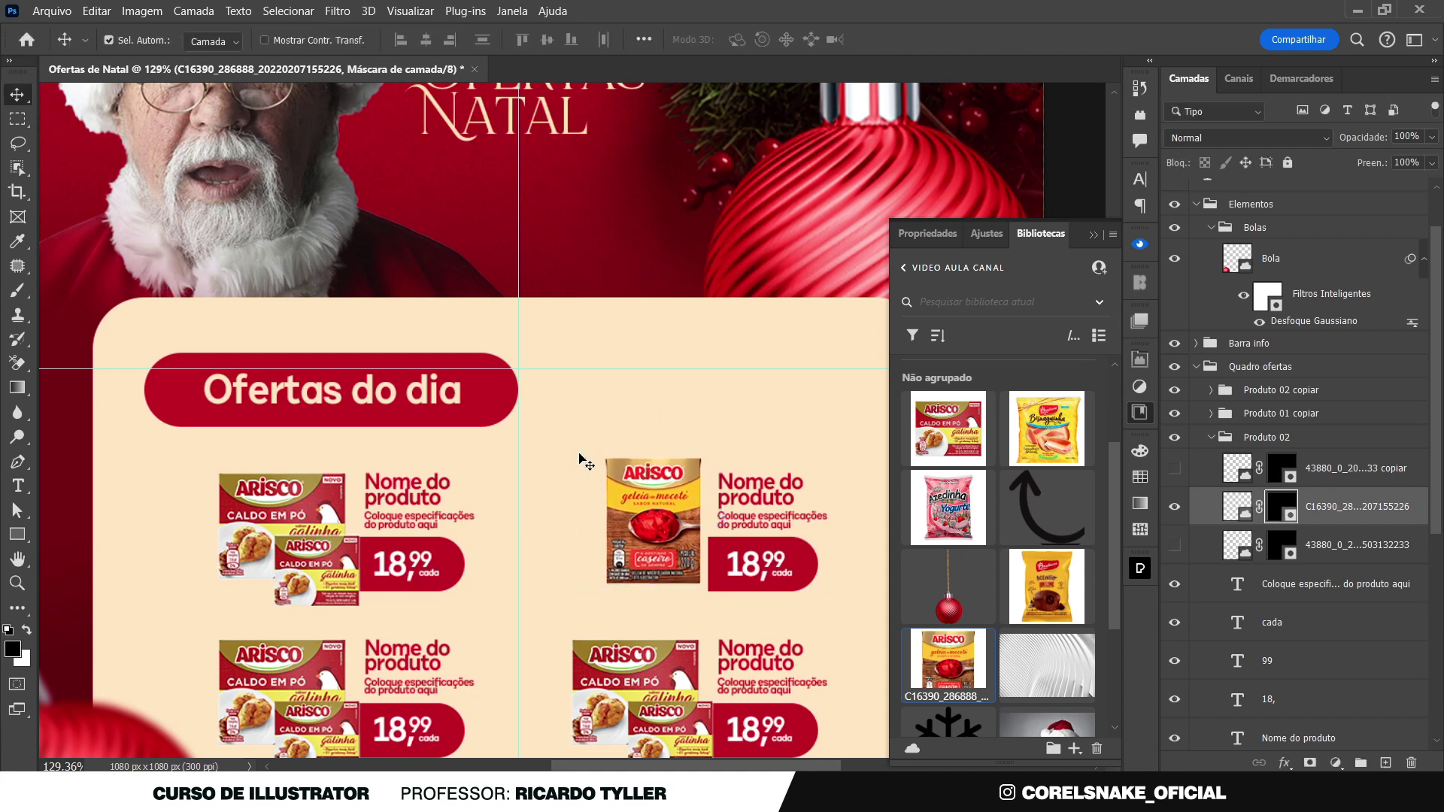
pyautogui.moveTo(636, 495)
pyautogui.mouseDown()
pyautogui.moveTo(668, 539)
pyautogui.moveTo(660, 519)
pyautogui.mouseUp()
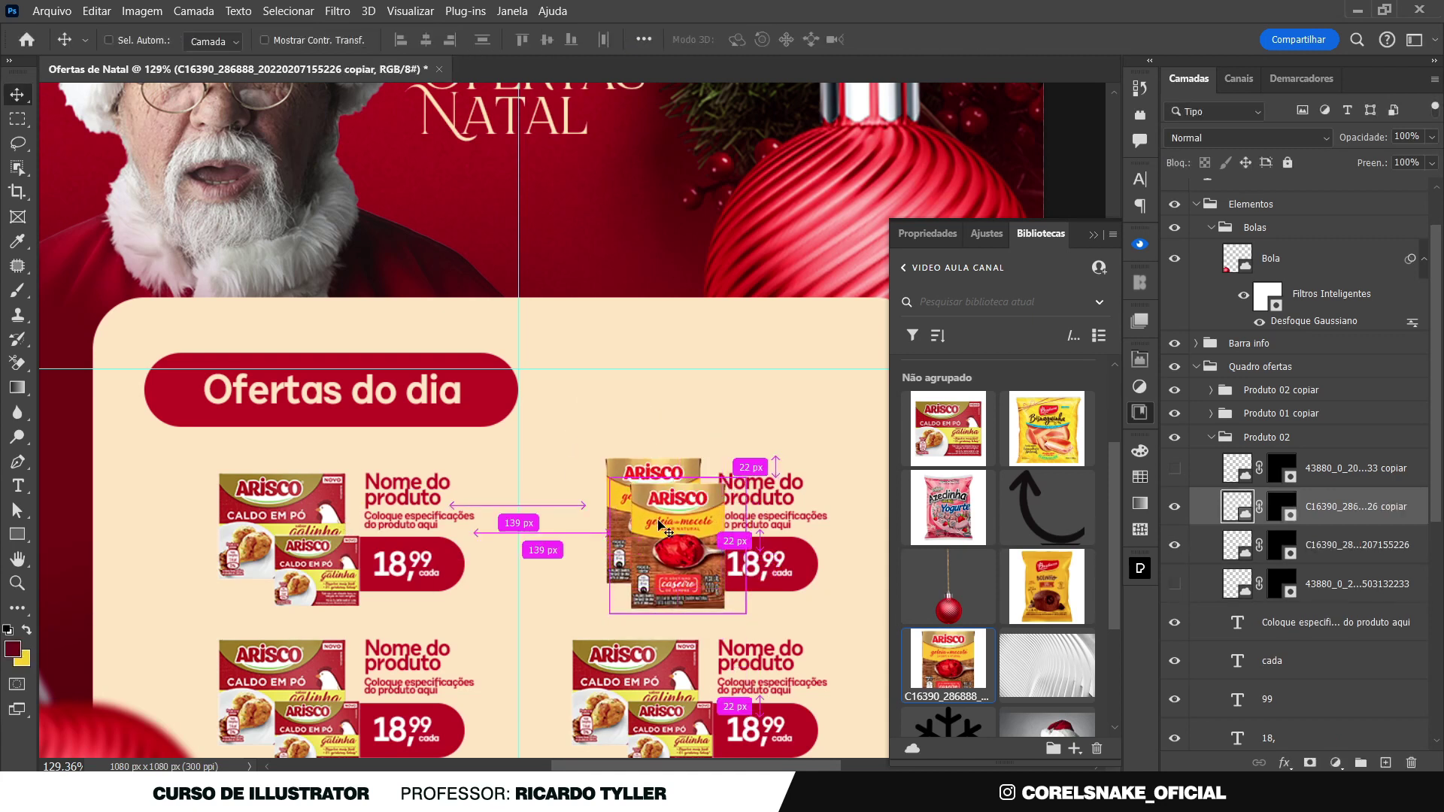
pyautogui.hotkey('ctrl', 't')
pyautogui.moveTo(746, 614); pyautogui.dragTo(737, 611)
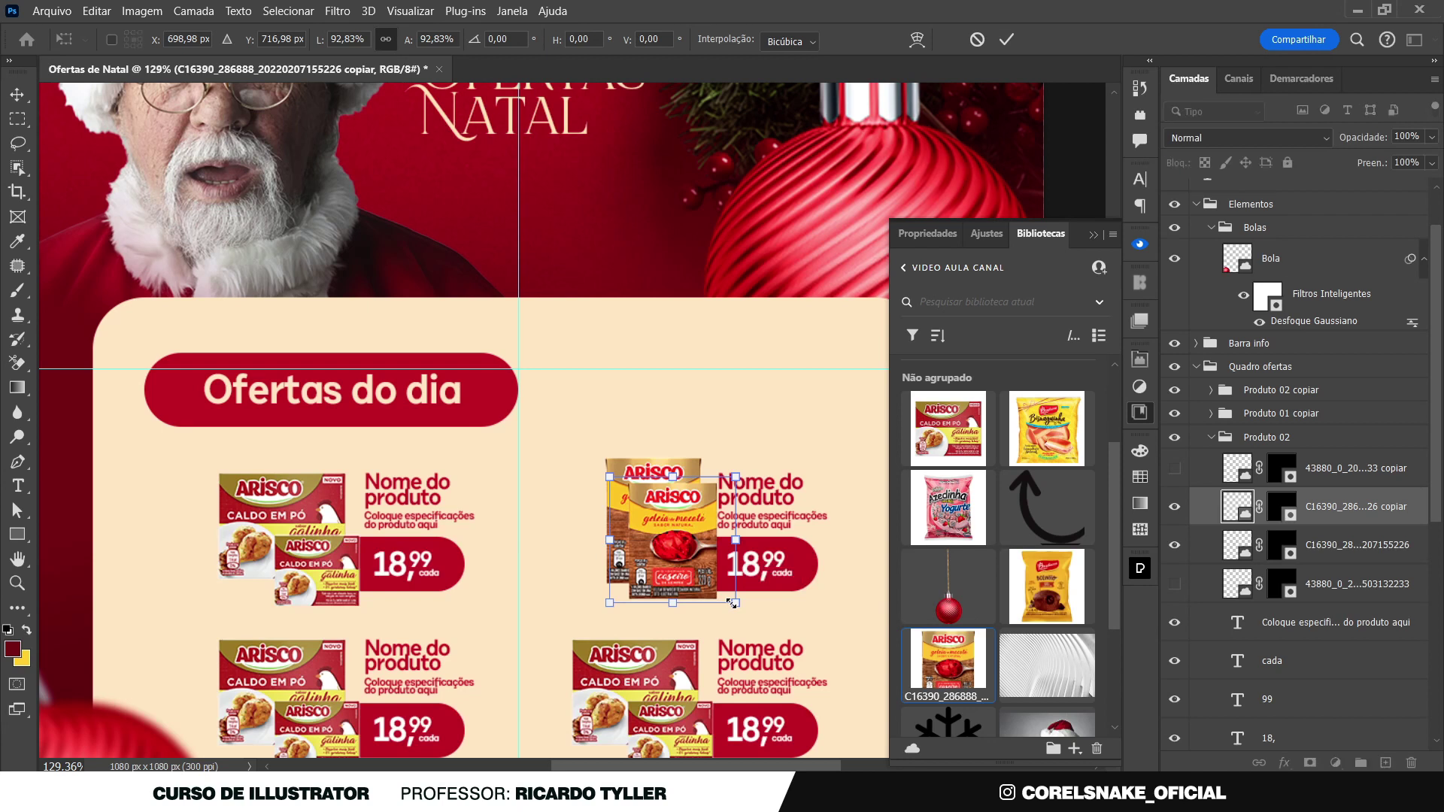
pyautogui.press('Return')
pyautogui.keyDown('shift'); pyautogui.click(615, 513); pyautogui.keyUp('shift')
pyautogui.moveTo(654, 531); pyautogui.dragTo(649, 534)
pyautogui.scroll(-3, 622, 461)
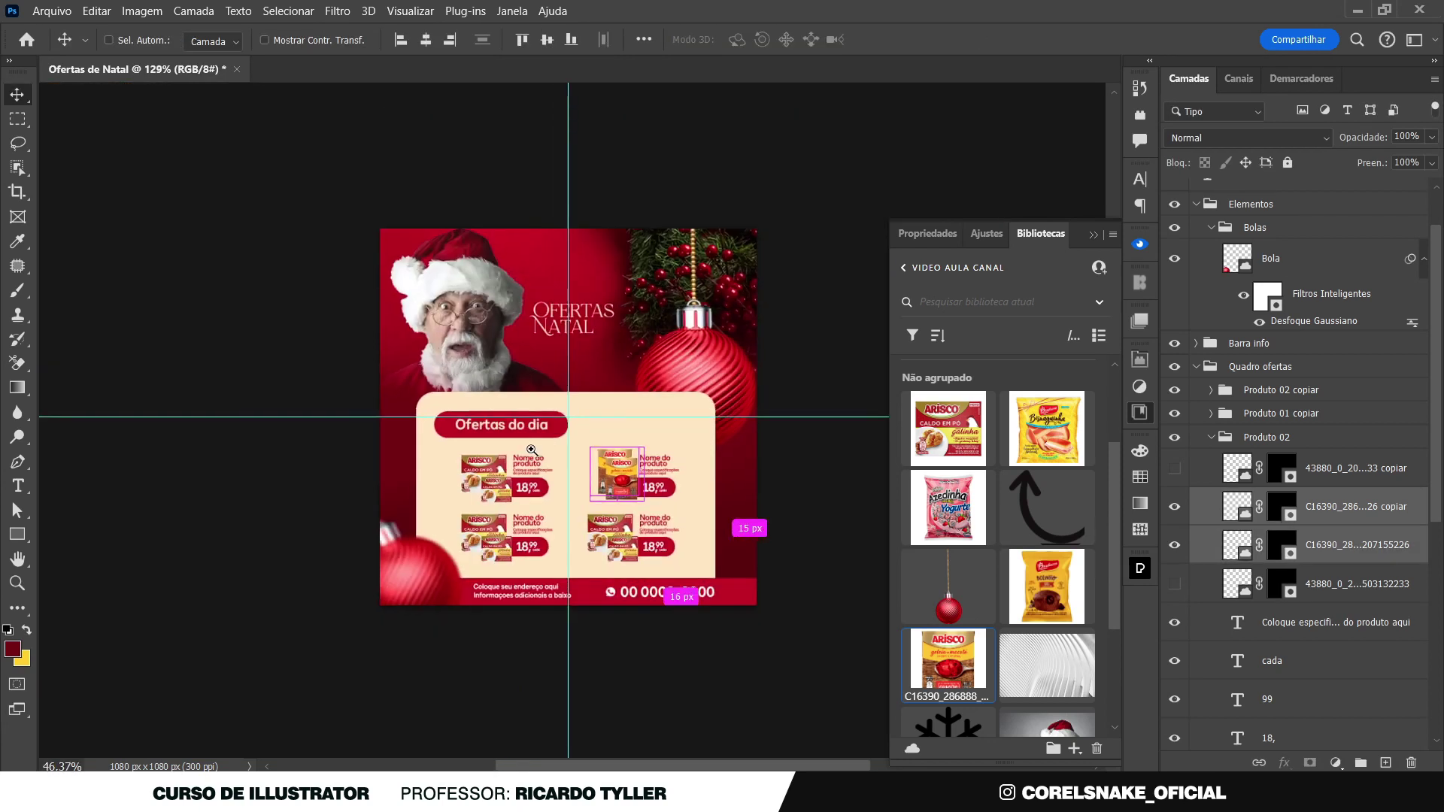
# Remove the caldo pack and place the Azedinha bag image into the lower-right card
pyautogui.scroll(3, 677, 524)
pyautogui.scroll(-1, 677, 525)
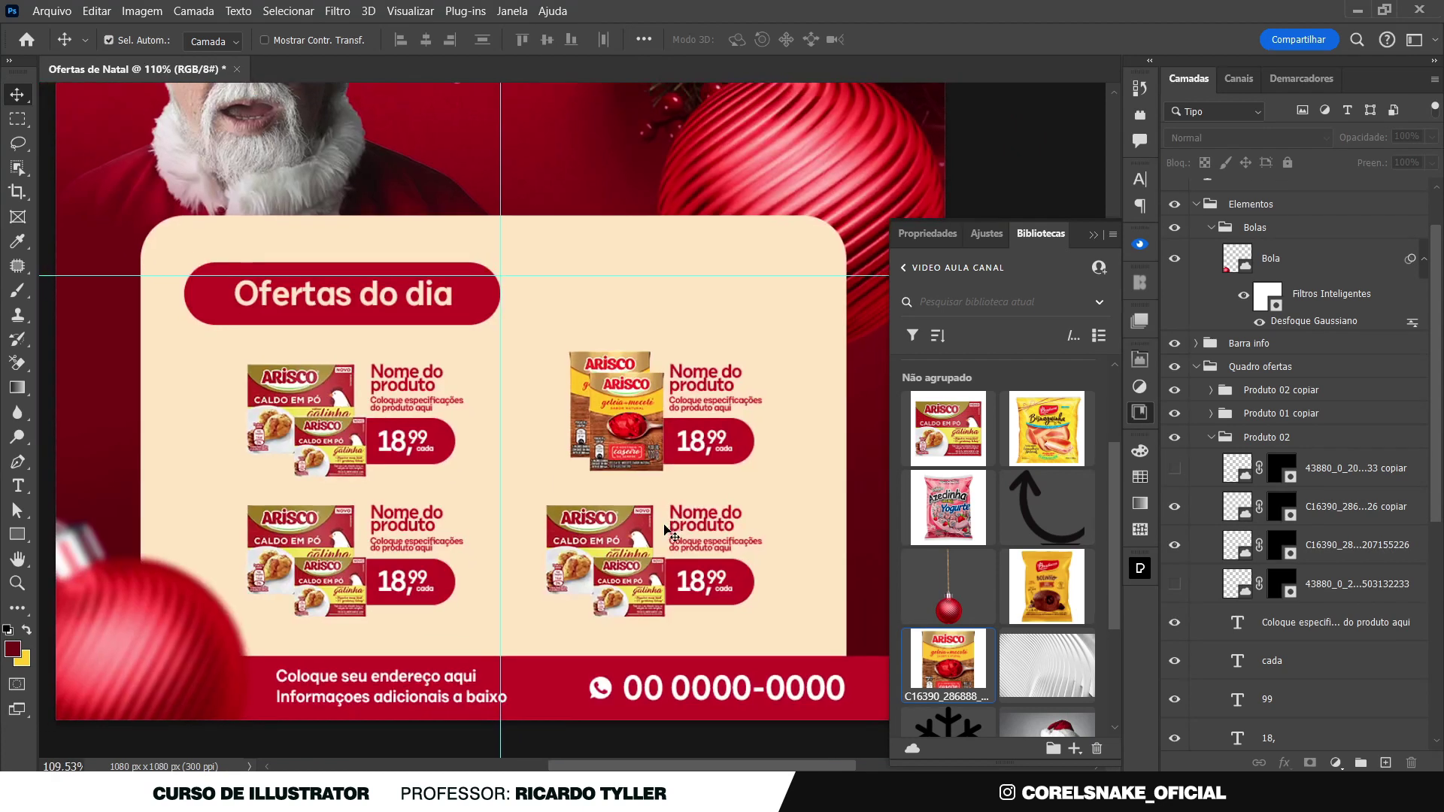
pyautogui.click(623, 597)
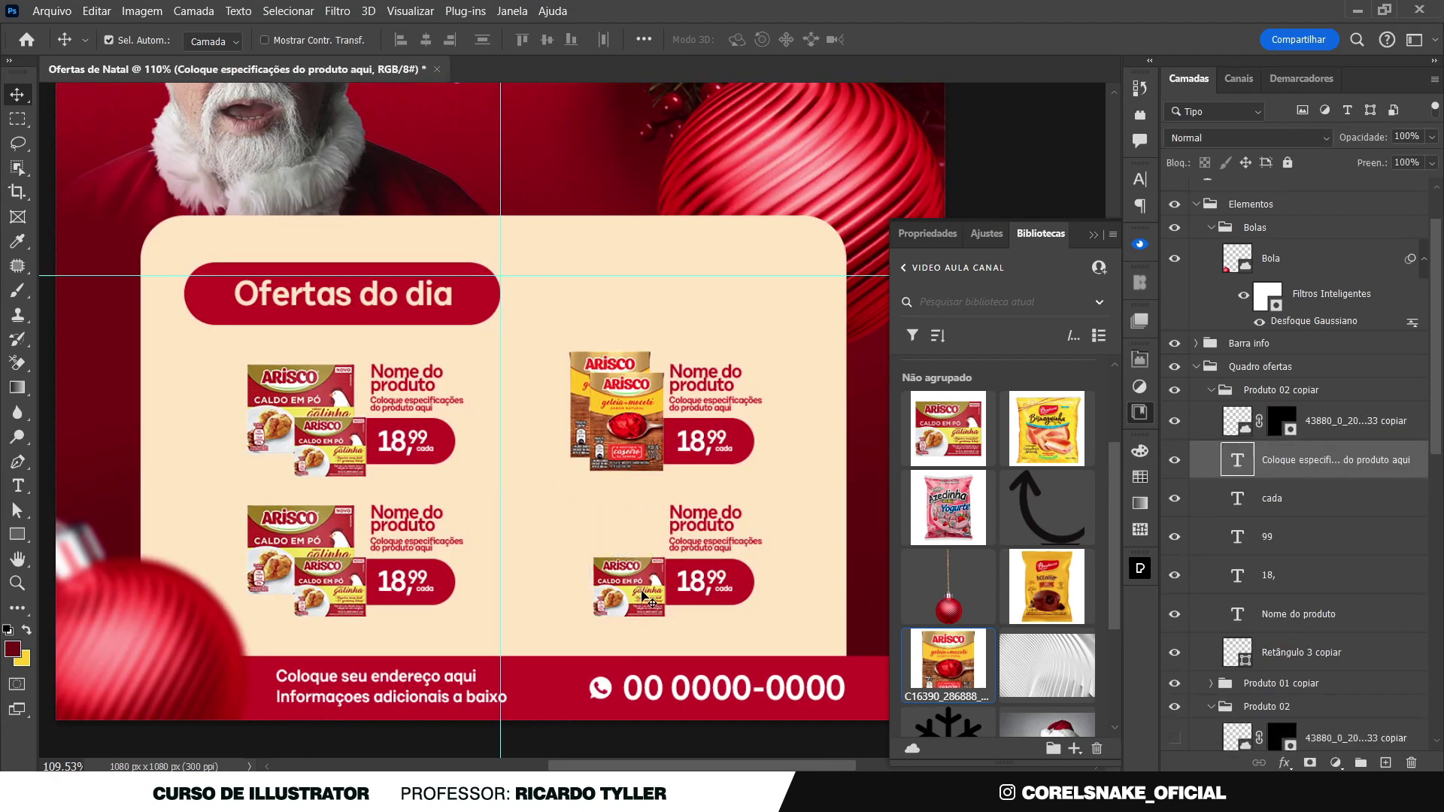
pyautogui.press('Delete')
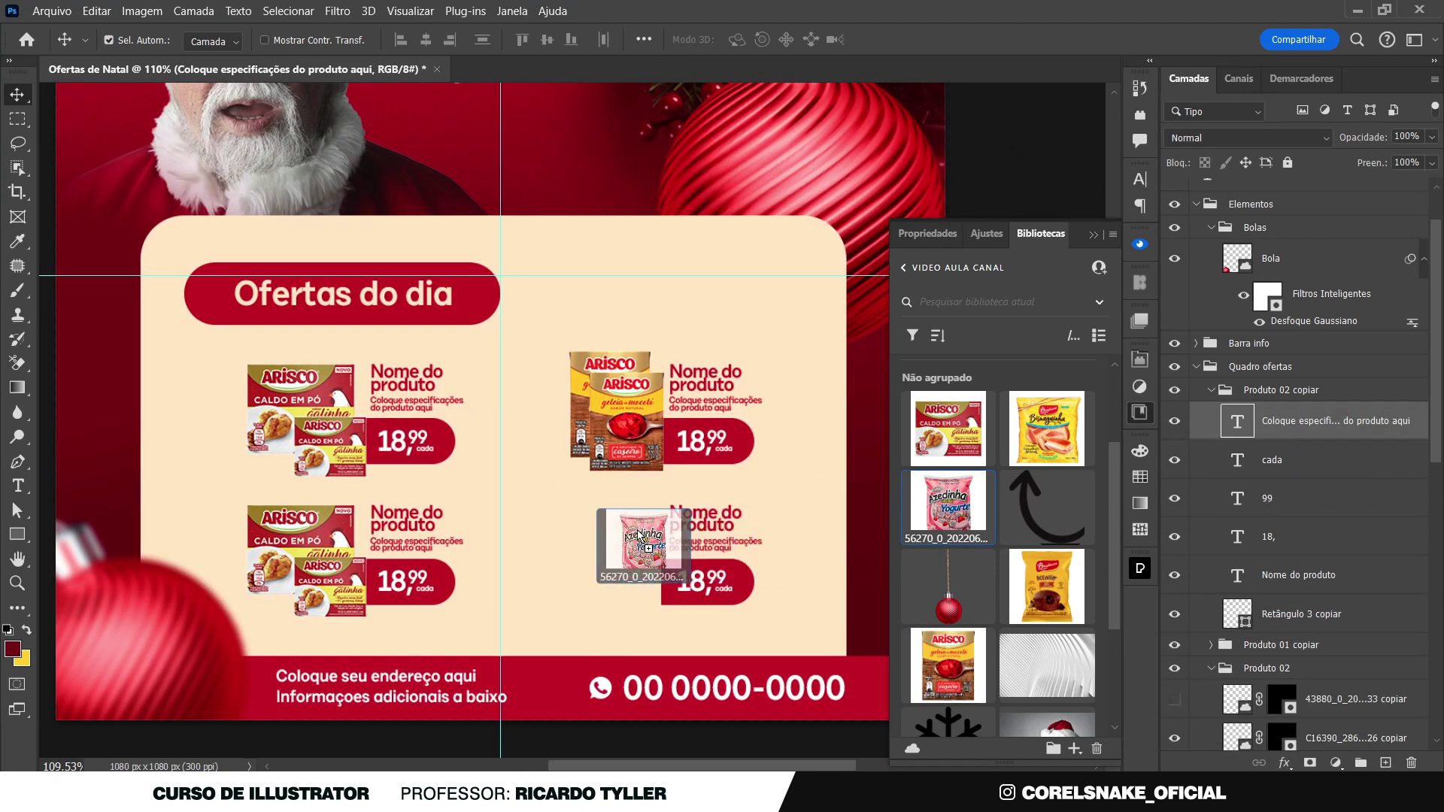
pyautogui.moveTo(959, 505); pyautogui.dragTo(599, 517)
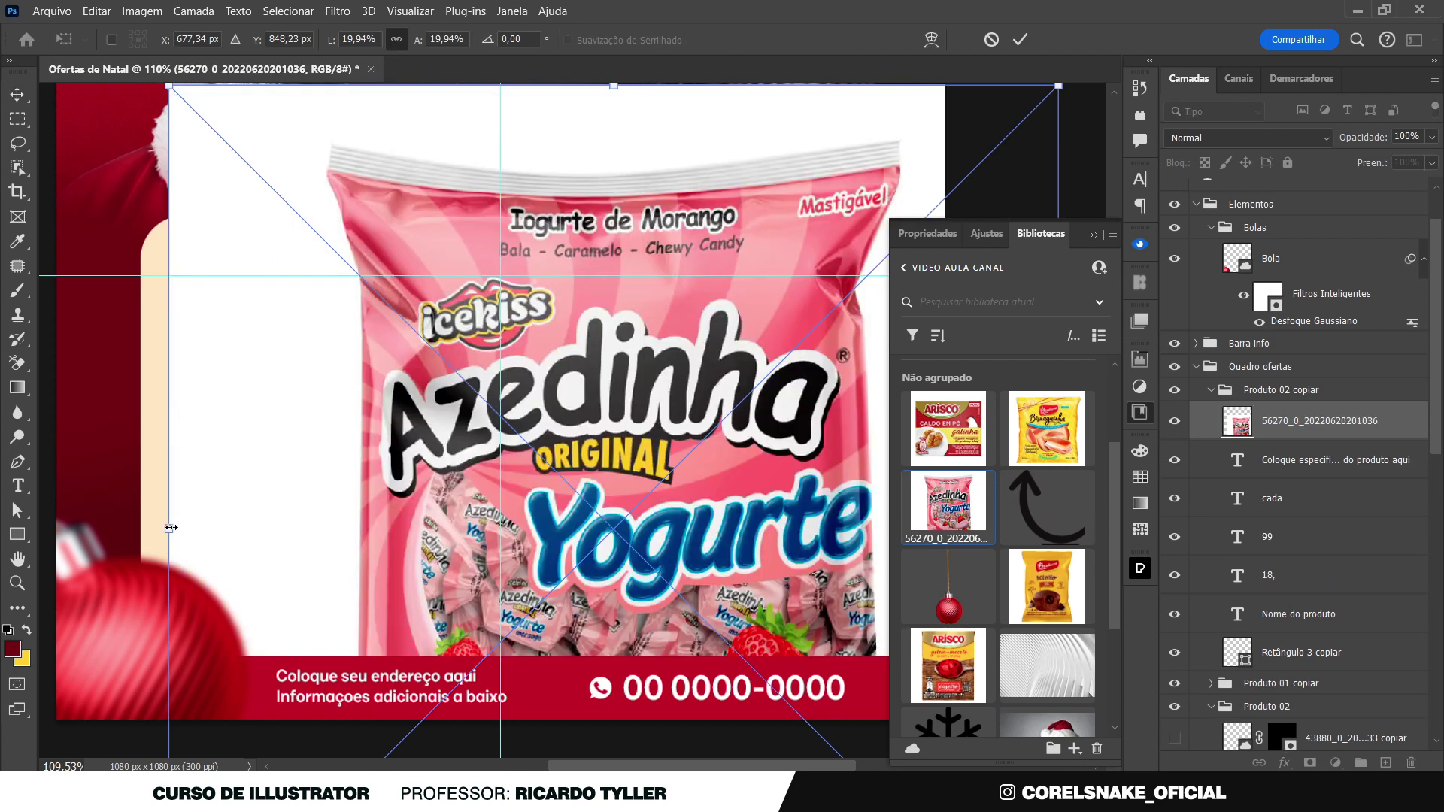
pyautogui.moveTo(170, 530); pyautogui.dragTo(466, 527)
pyautogui.moveTo(467, 380); pyautogui.dragTo(519, 435)
pyautogui.press('Return')
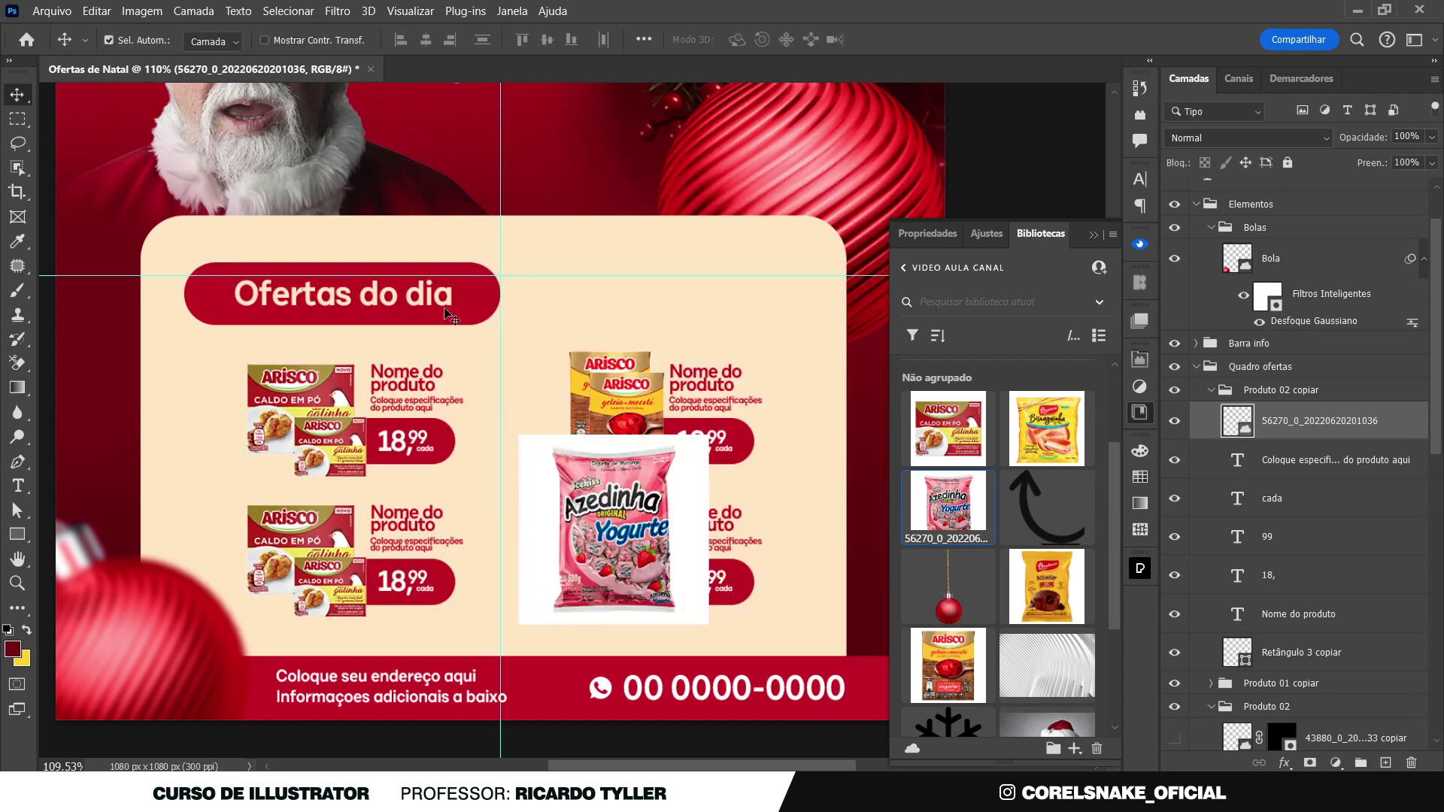
# Mask out the Azedinha bag's white background, then scale it down and move it into place
pyautogui.click(15, 166)
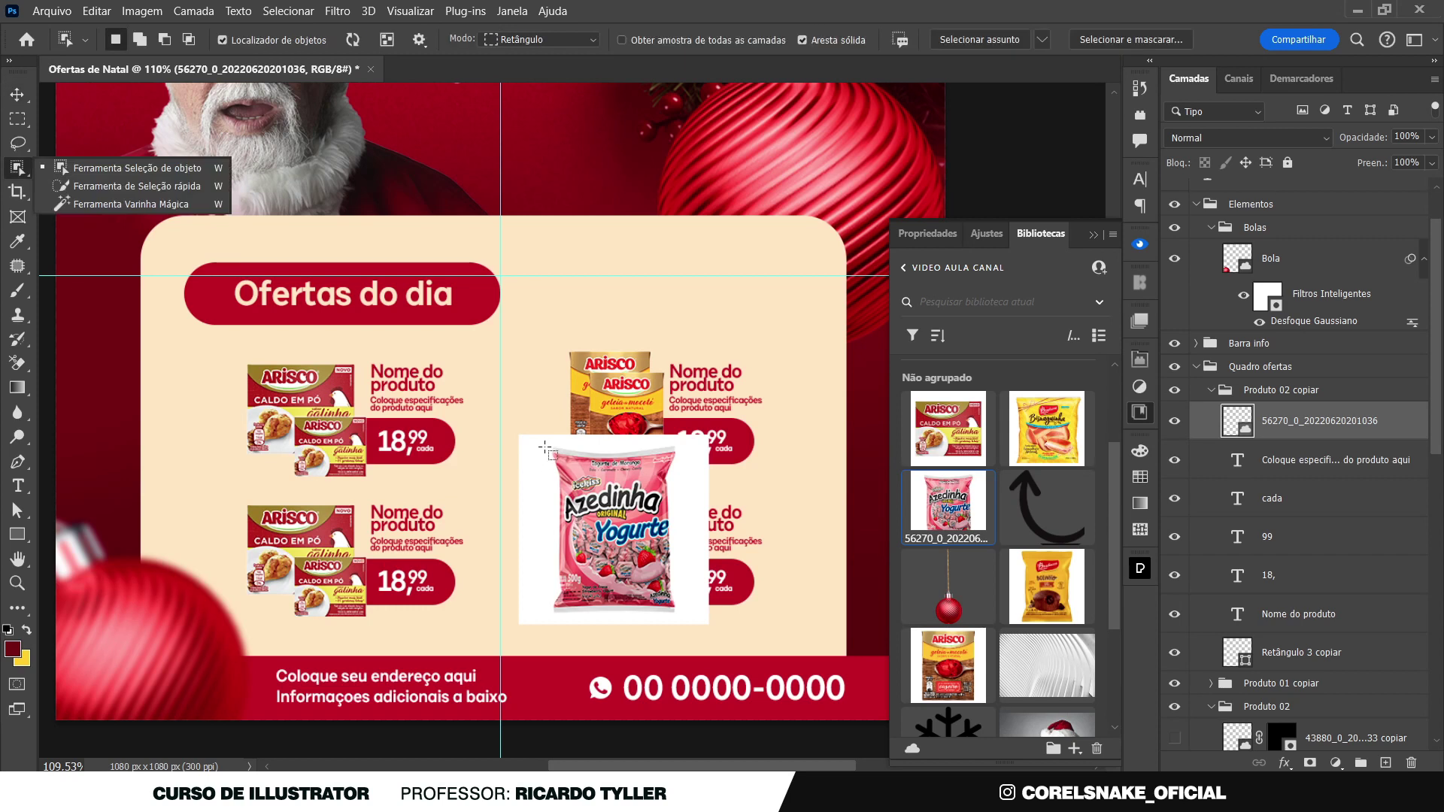
pyautogui.moveTo(545, 445); pyautogui.dragTo(686, 622)
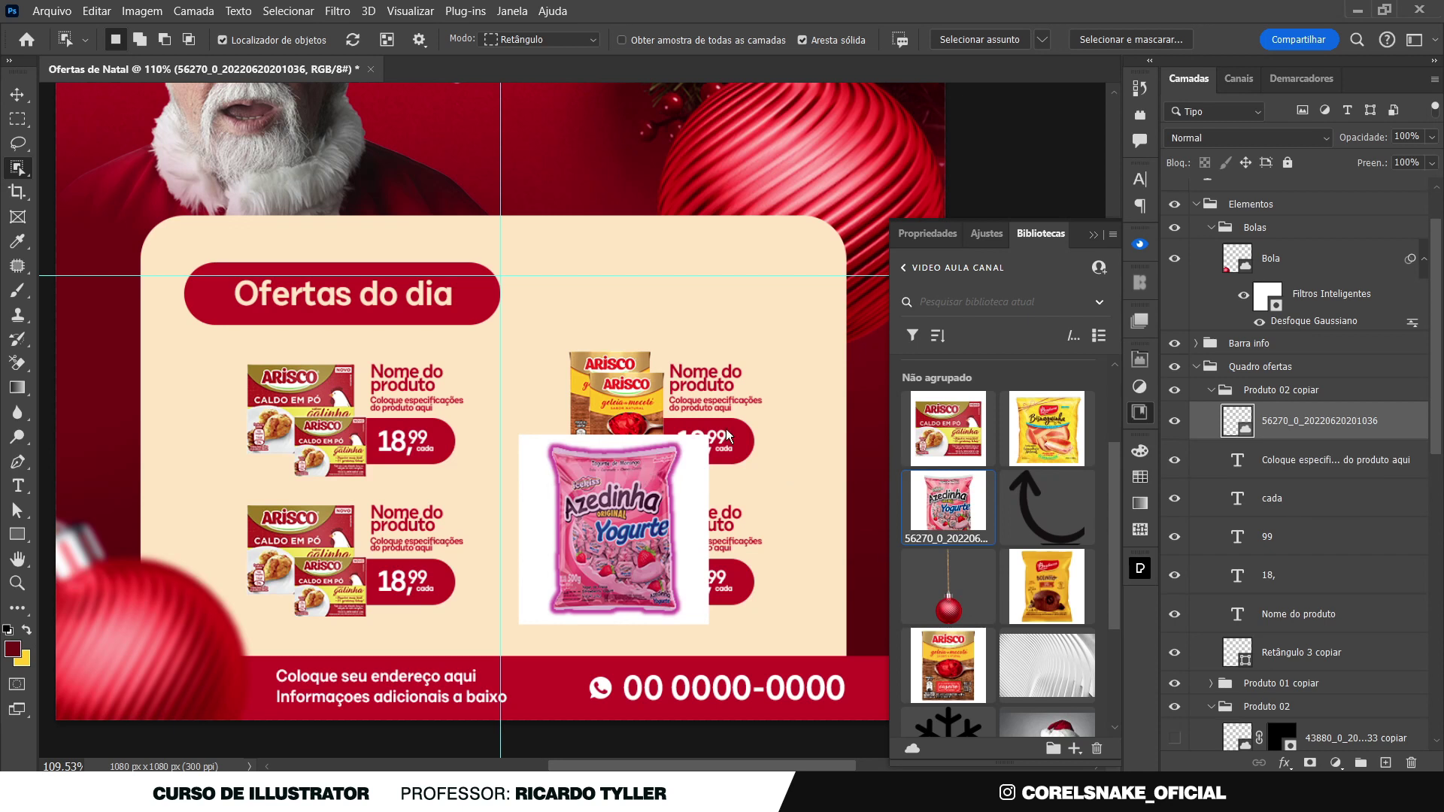
pyautogui.click(1310, 763)
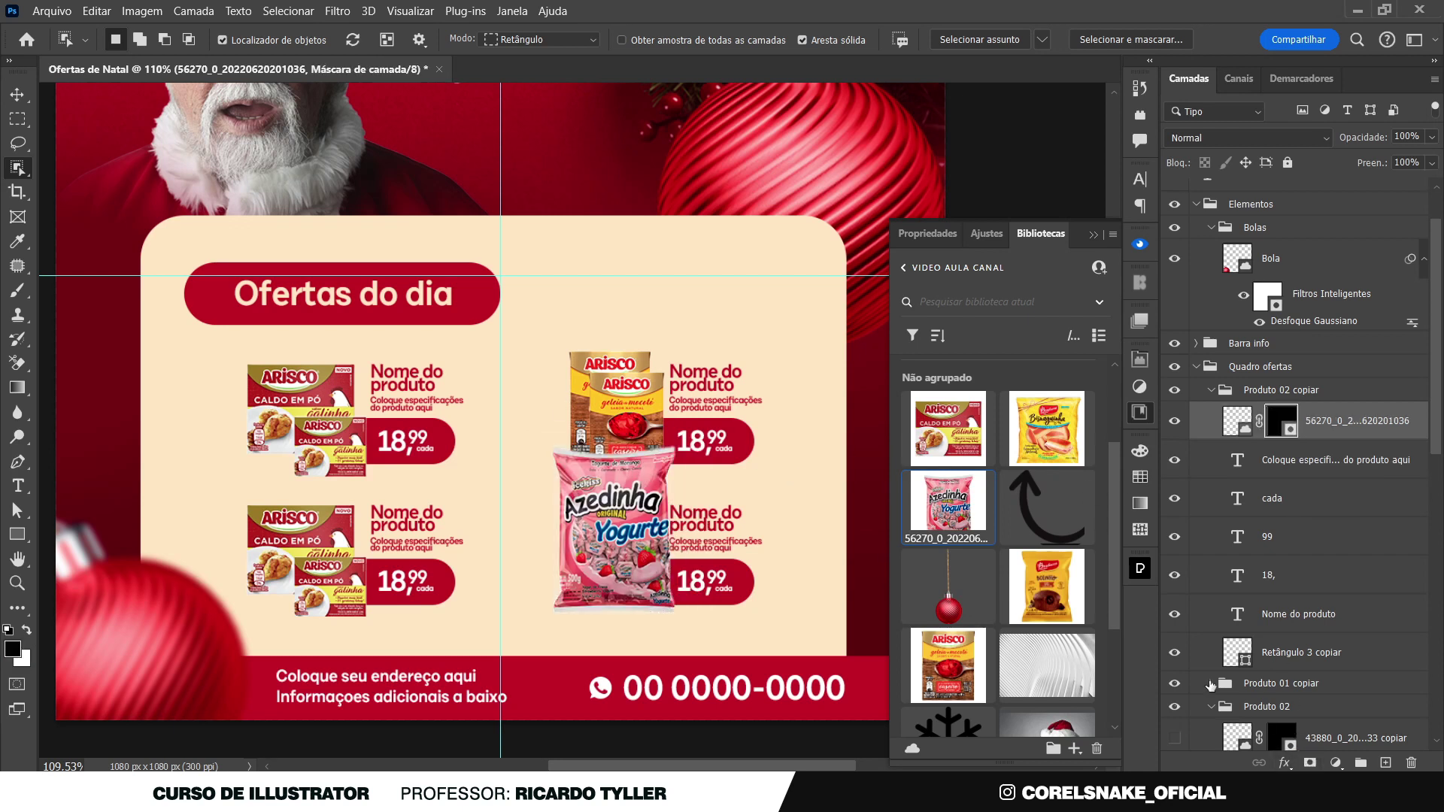
pyautogui.press('v')
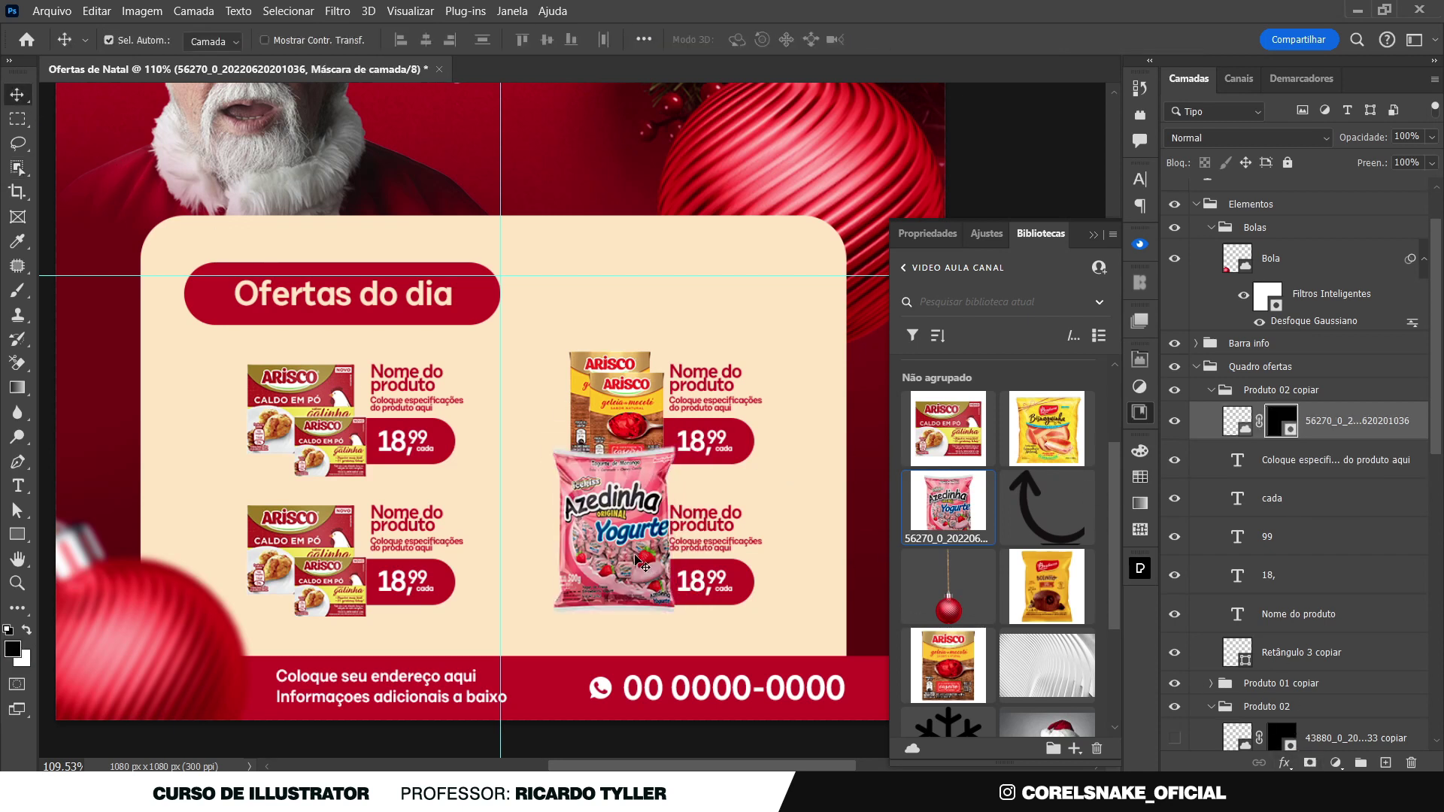
pyautogui.hotkey('ctrl', 't')
pyautogui.moveTo(707, 434); pyautogui.dragTo(647, 492)
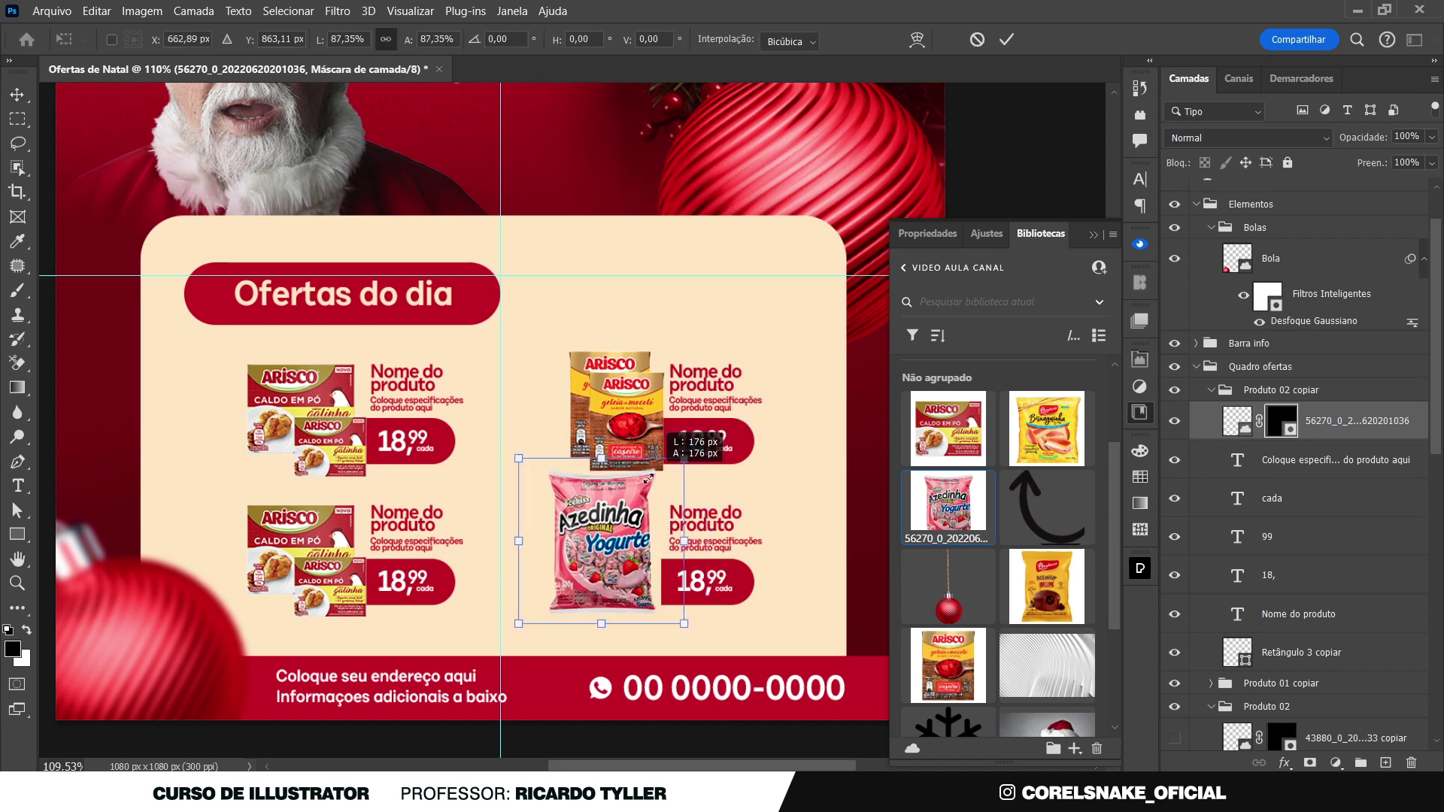
pyautogui.press('Return')
pyautogui.moveTo(602, 592)
pyautogui.mouseDown()
pyautogui.moveTo(628, 580)
pyautogui.moveTo(578, 357)
pyautogui.moveTo(526, 357)
pyautogui.mouseUp()
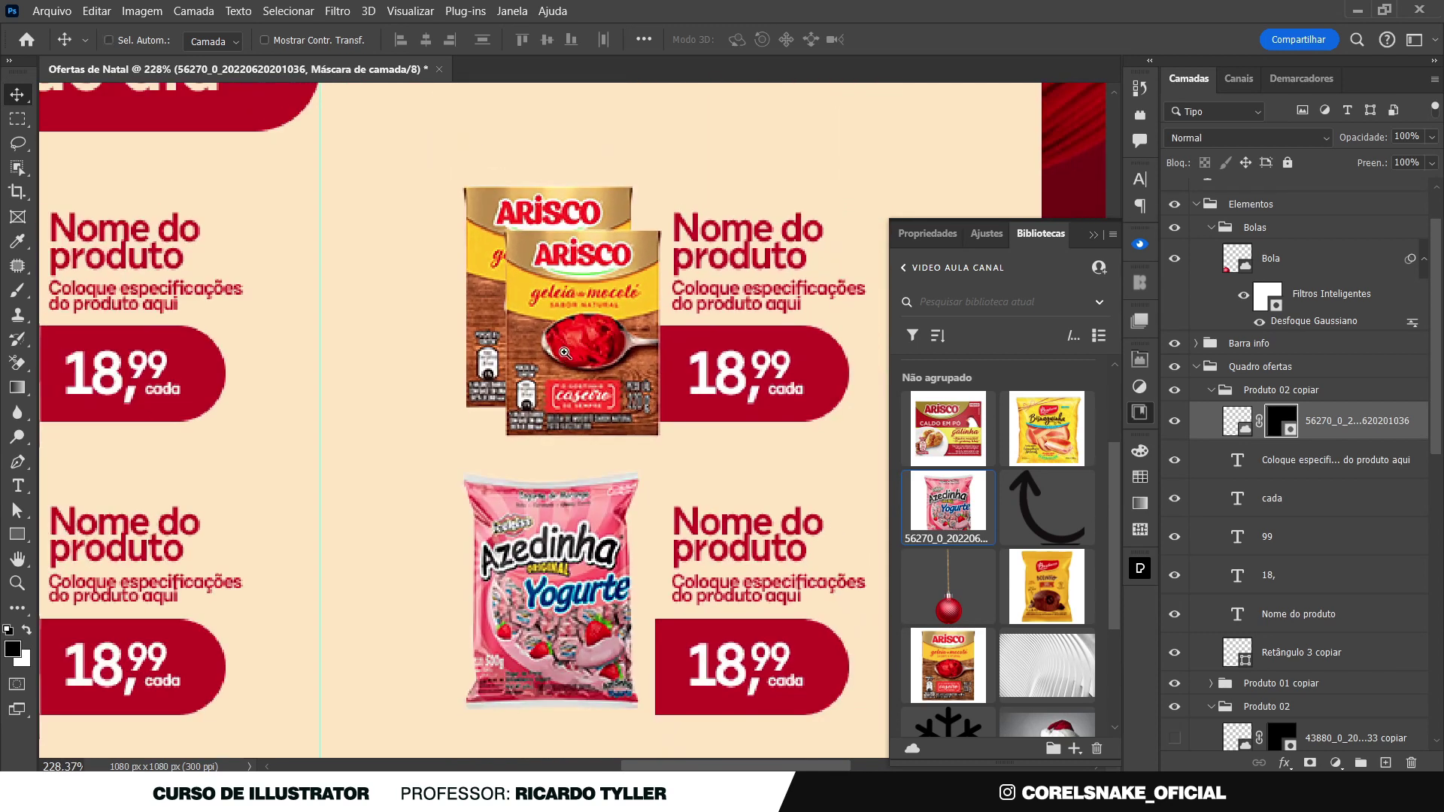
# Shrink and reposition the front geleia box copy slightly
pyautogui.click(546, 284)
pyautogui.hotkey('ctrl', 't')
pyautogui.moveTo(468, 220); pyautogui.dragTo(498, 250)
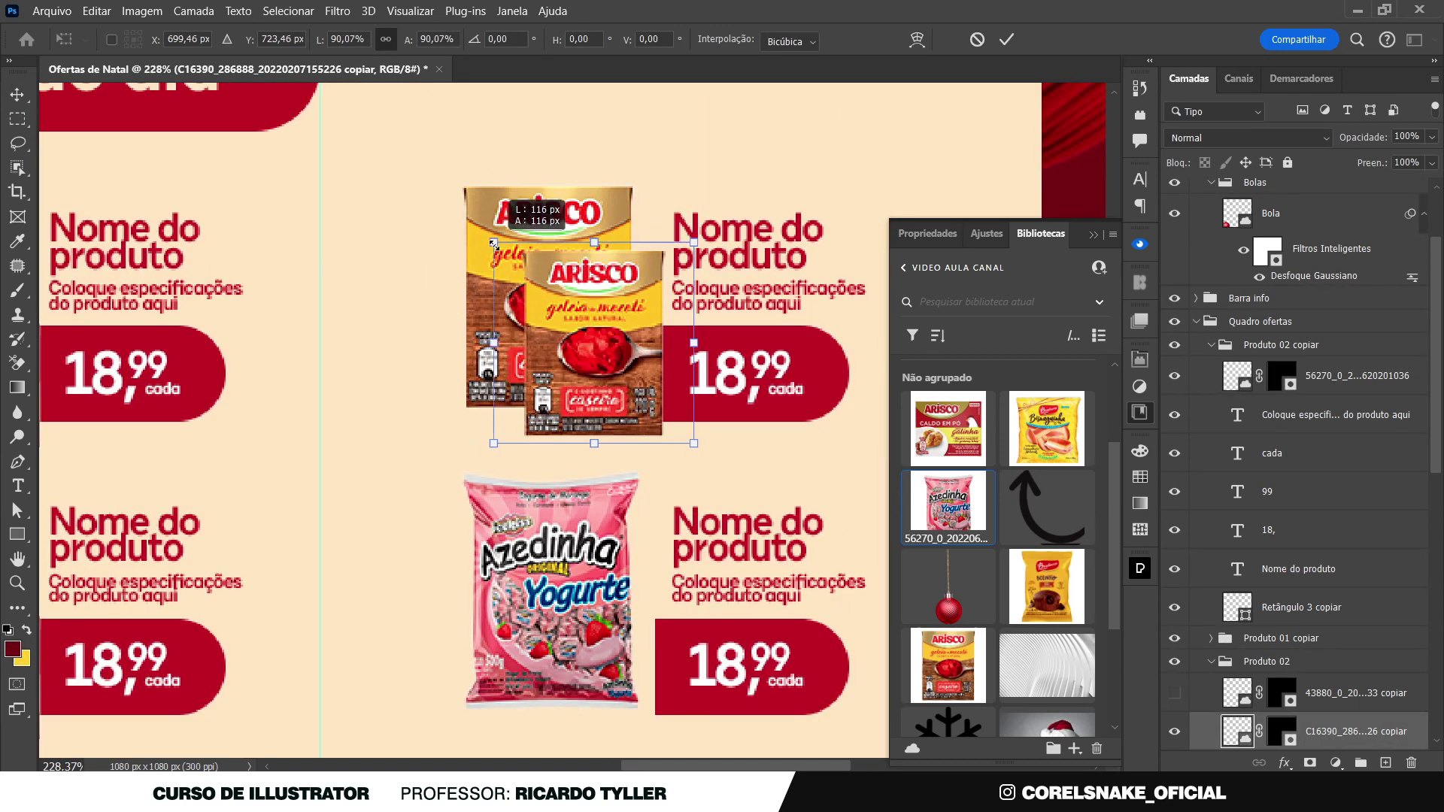
pyautogui.moveTo(649, 347); pyautogui.dragTo(643, 351)
pyautogui.press('Return')
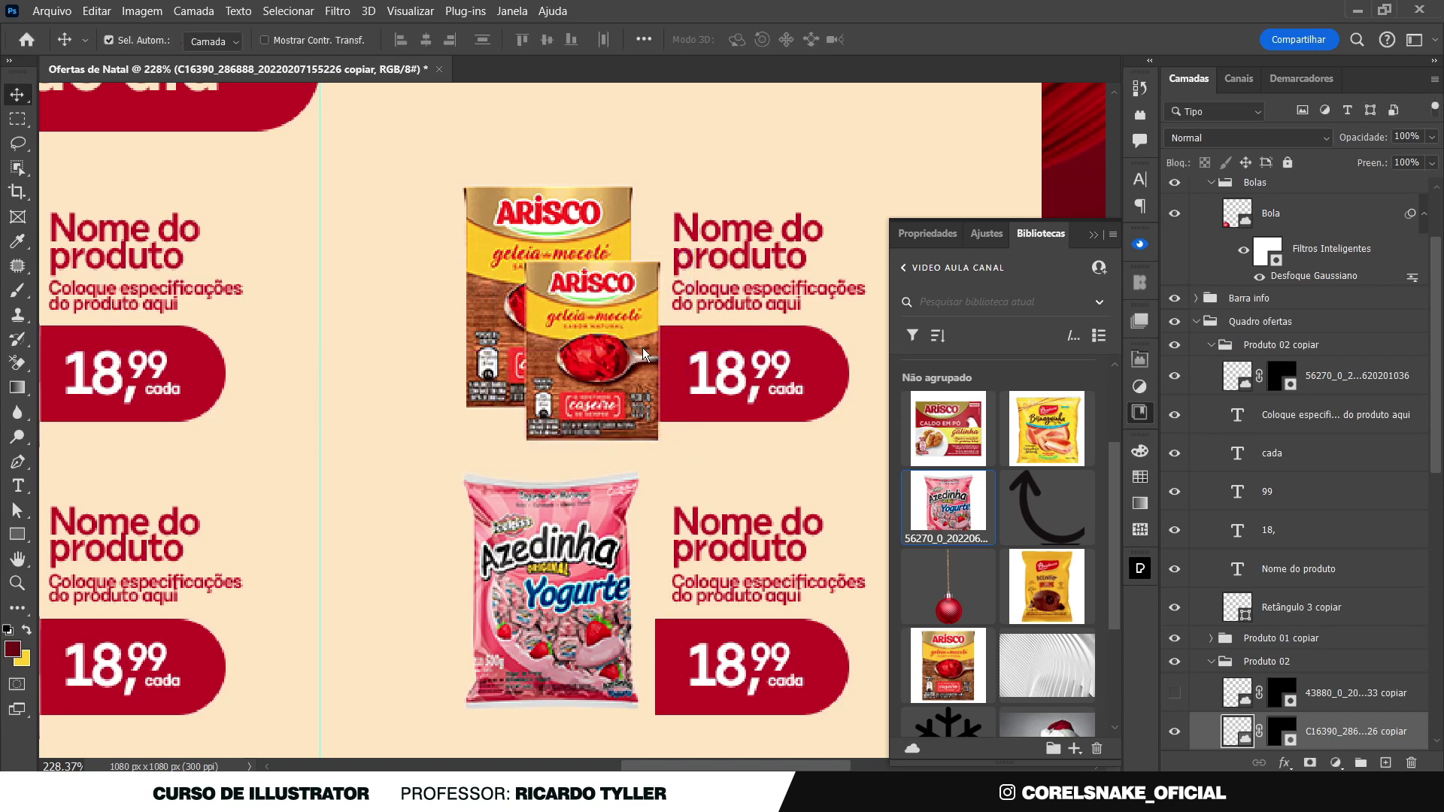
pyautogui.scroll(-3, 643, 360)
pyautogui.scroll(3, 587, 496)
# Duplicate the Azedinha bag as a smaller overlapping copy at lower right
pyautogui.moveTo(572, 500); pyautogui.dragTo(585, 523)
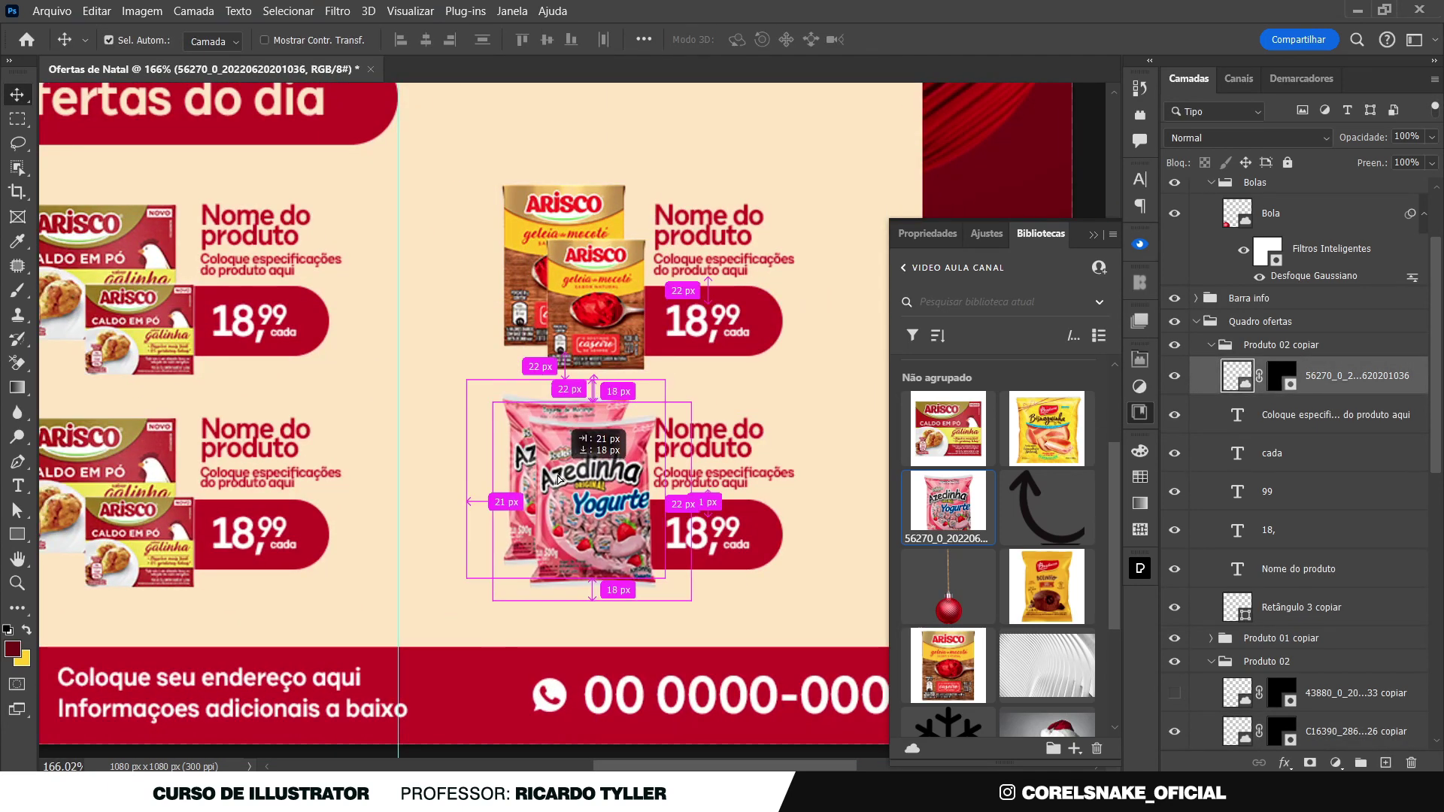
pyautogui.moveTo(585, 523); pyautogui.dragTo(568, 493)
pyautogui.hotkey('ctrl', 't')
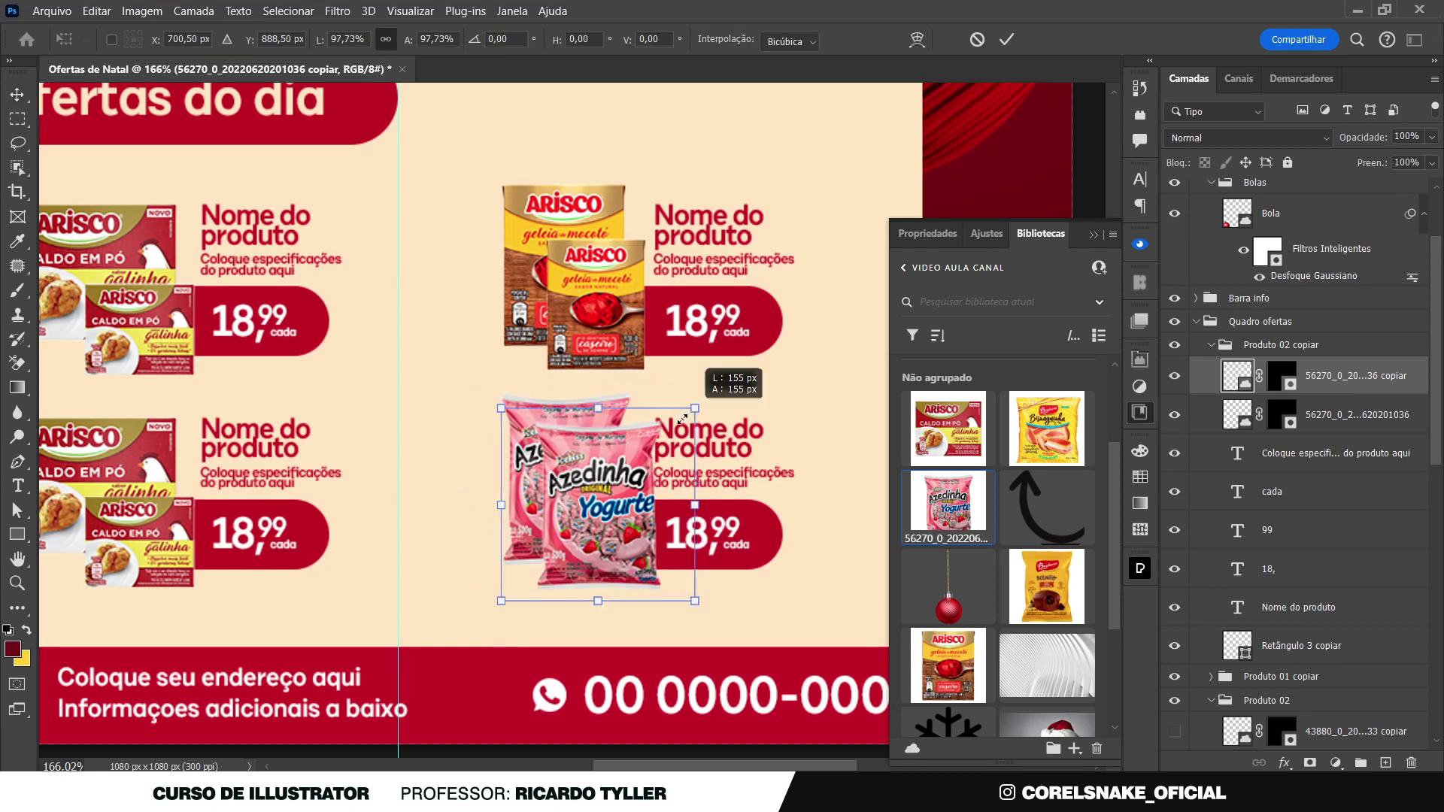
pyautogui.moveTo(696, 405); pyautogui.dragTo(648, 455)
pyautogui.moveTo(597, 536); pyautogui.dragTo(618, 524)
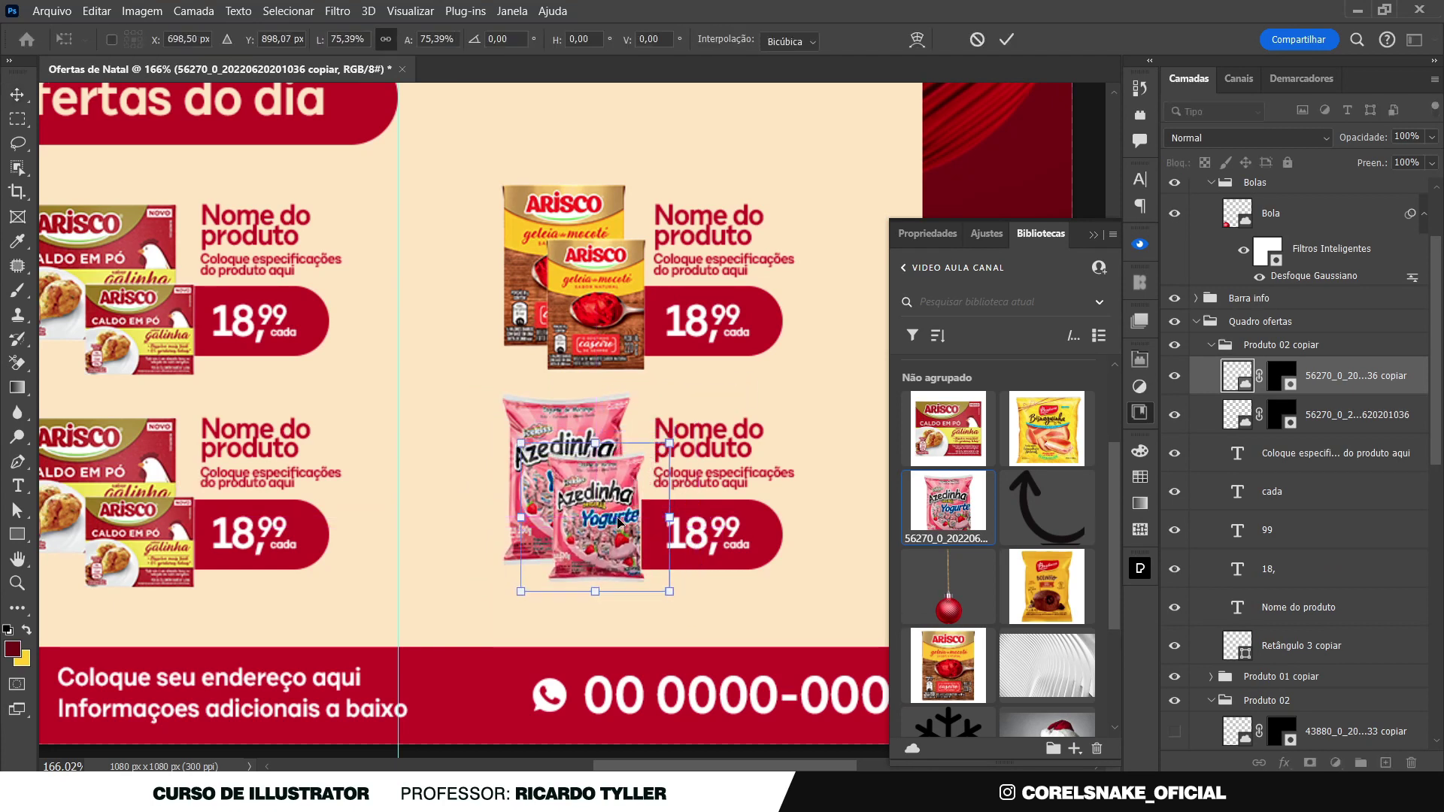
pyautogui.press('Return')
pyautogui.scroll(-5, 619, 525)
pyautogui.scroll(2, 620, 529)
pyautogui.scroll(1, 621, 528)
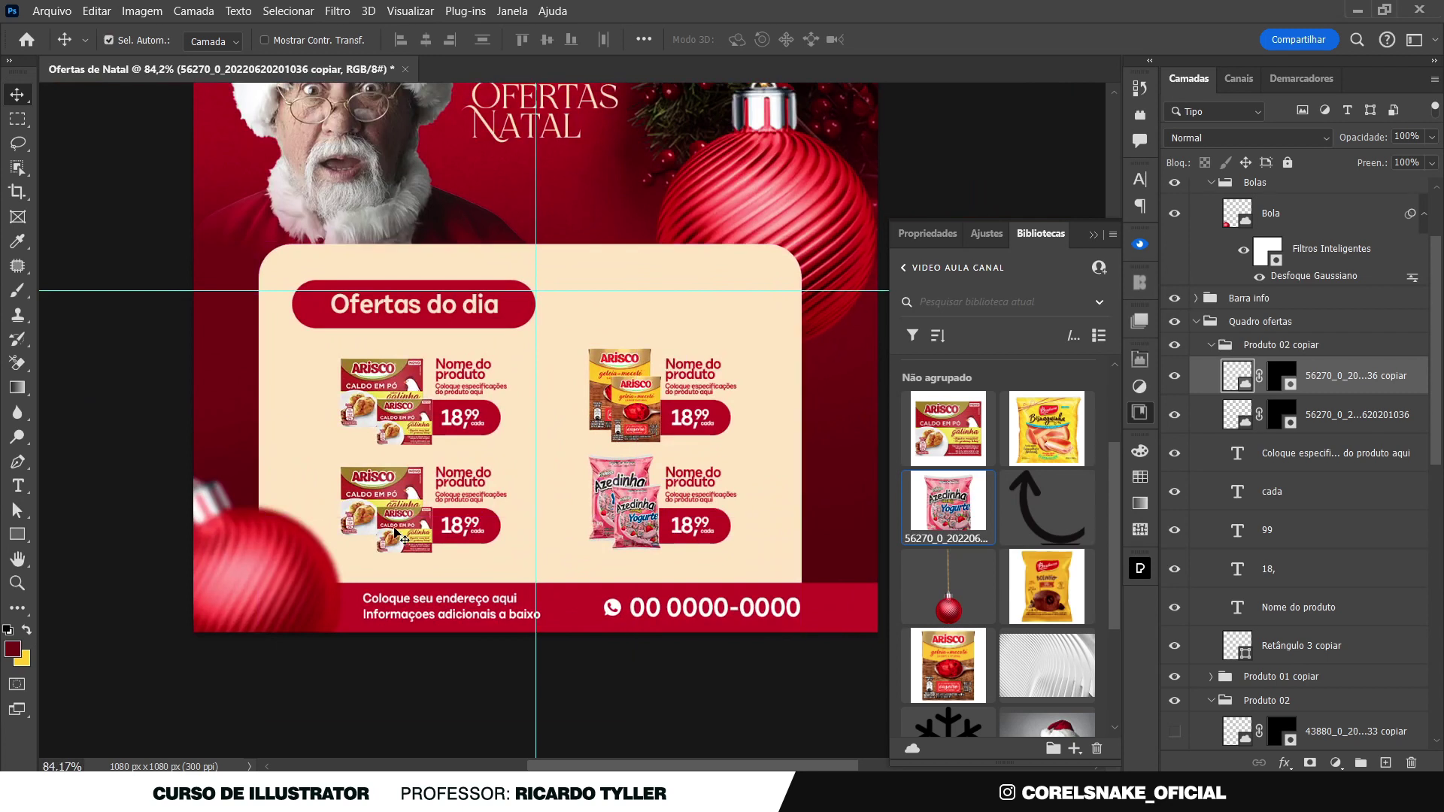
# Delete the Arisco packs from the bottom-left card, discarding a mistakenly placed bolinho image
pyautogui.keyDown('ctrl'); pyautogui.click(395, 532); pyautogui.keyUp('ctrl')
pyautogui.press('Delete')
pyautogui.press('Delete')
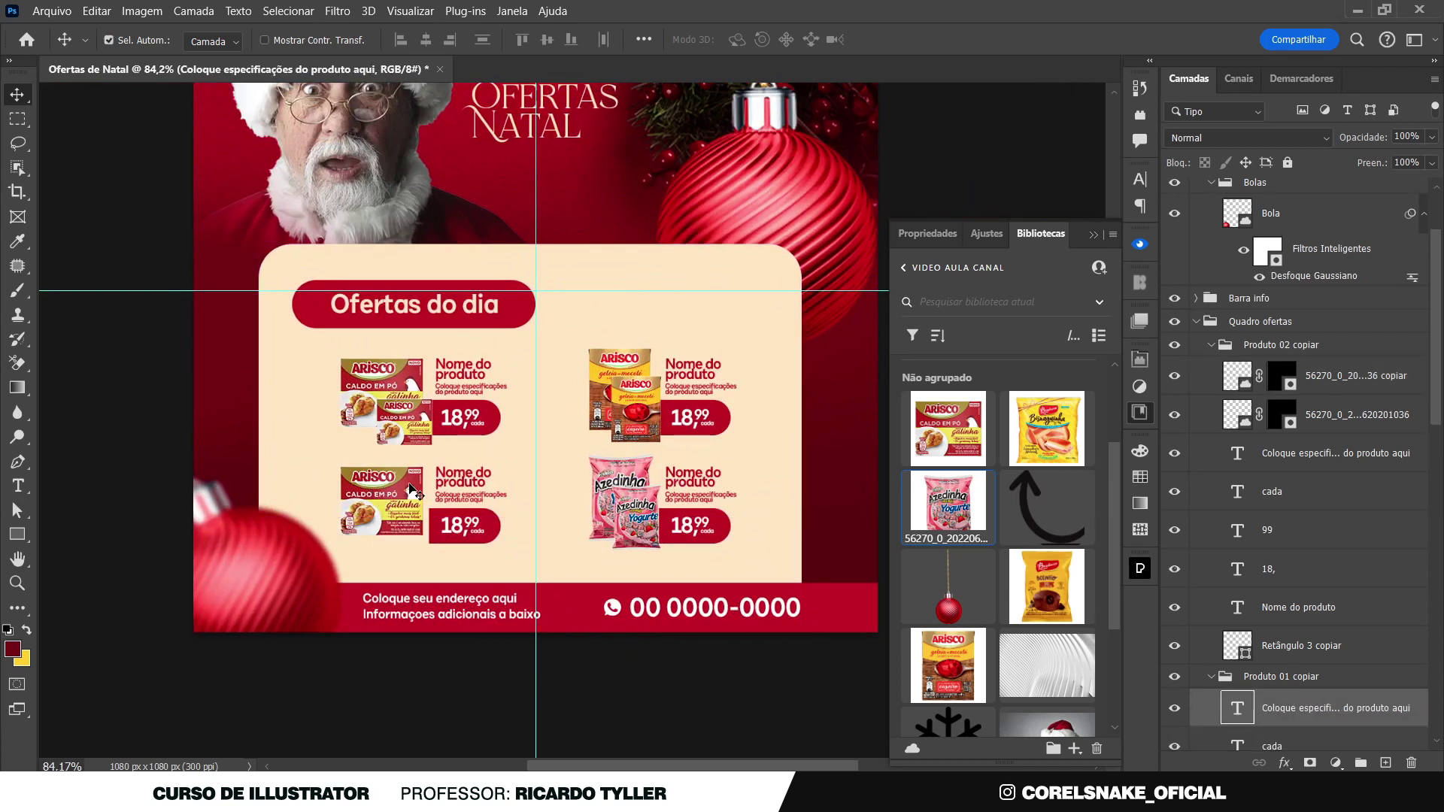
pyautogui.moveTo(1028, 575)
pyautogui.mouseDown()
pyautogui.moveTo(954, 576)
pyautogui.moveTo(524, 474)
pyautogui.mouseUp()
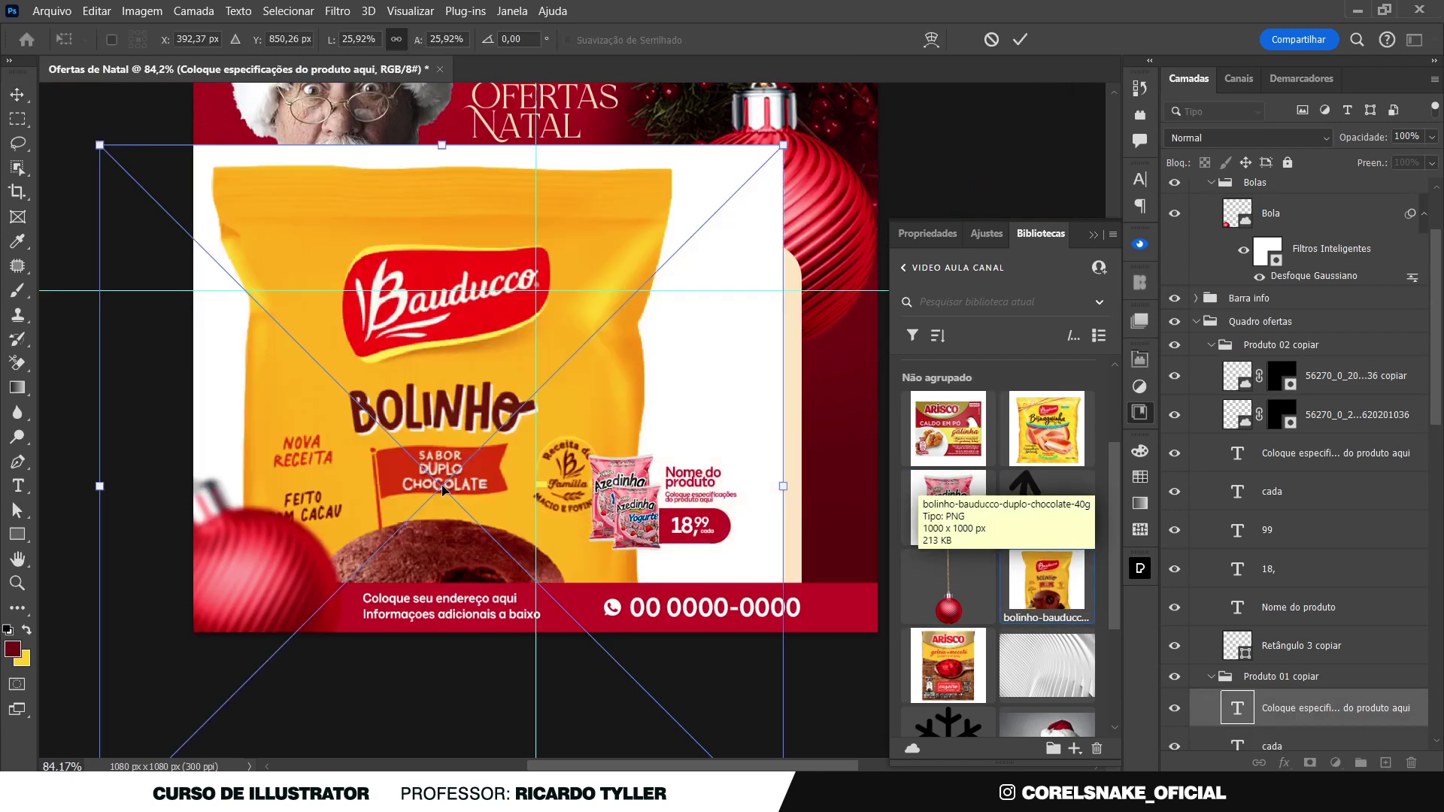
pyautogui.press('Return')
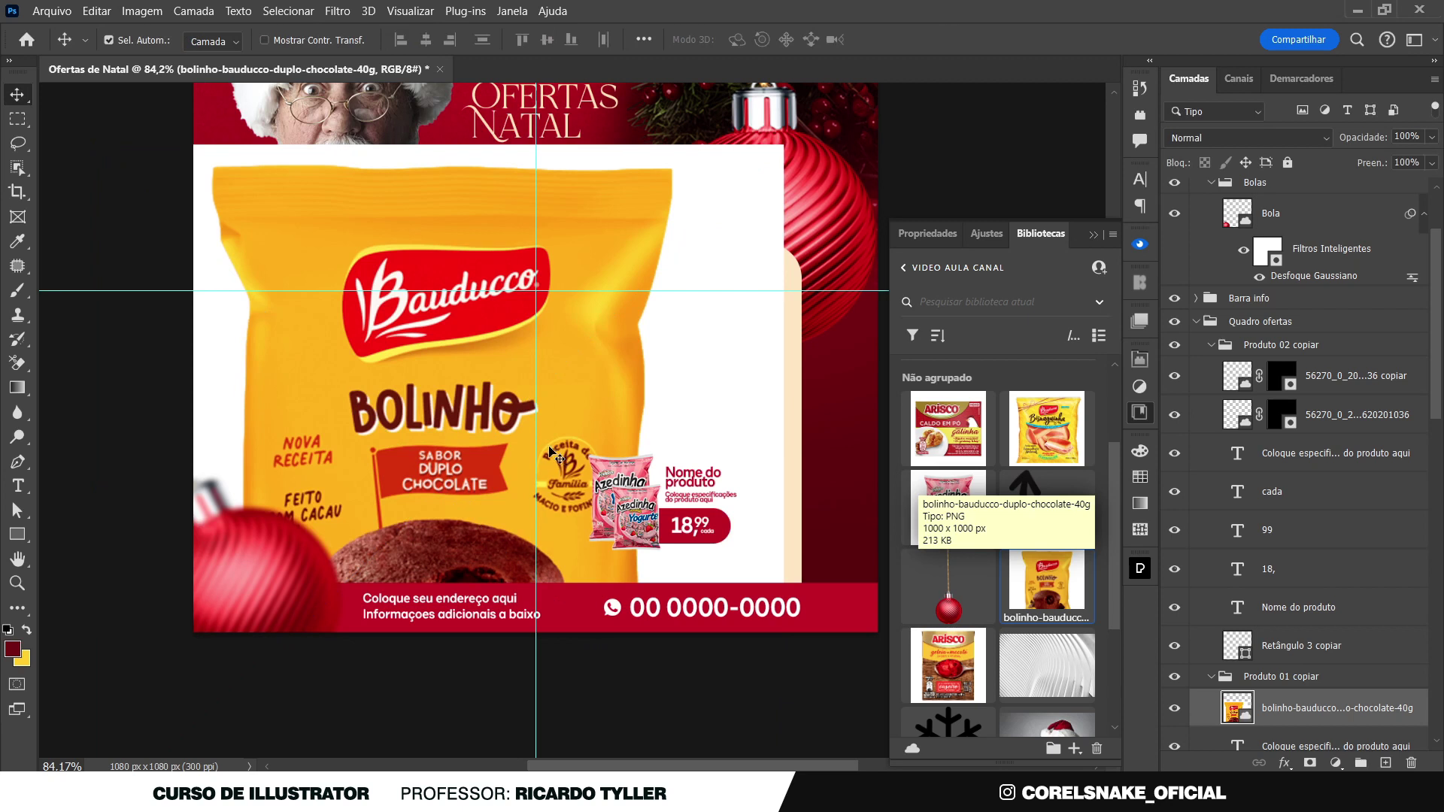
pyautogui.press('Delete')
# Place the Bisnaguinha product image into the bottom-left card, scaled down
pyautogui.moveTo(1046, 429); pyautogui.dragTo(478, 456)
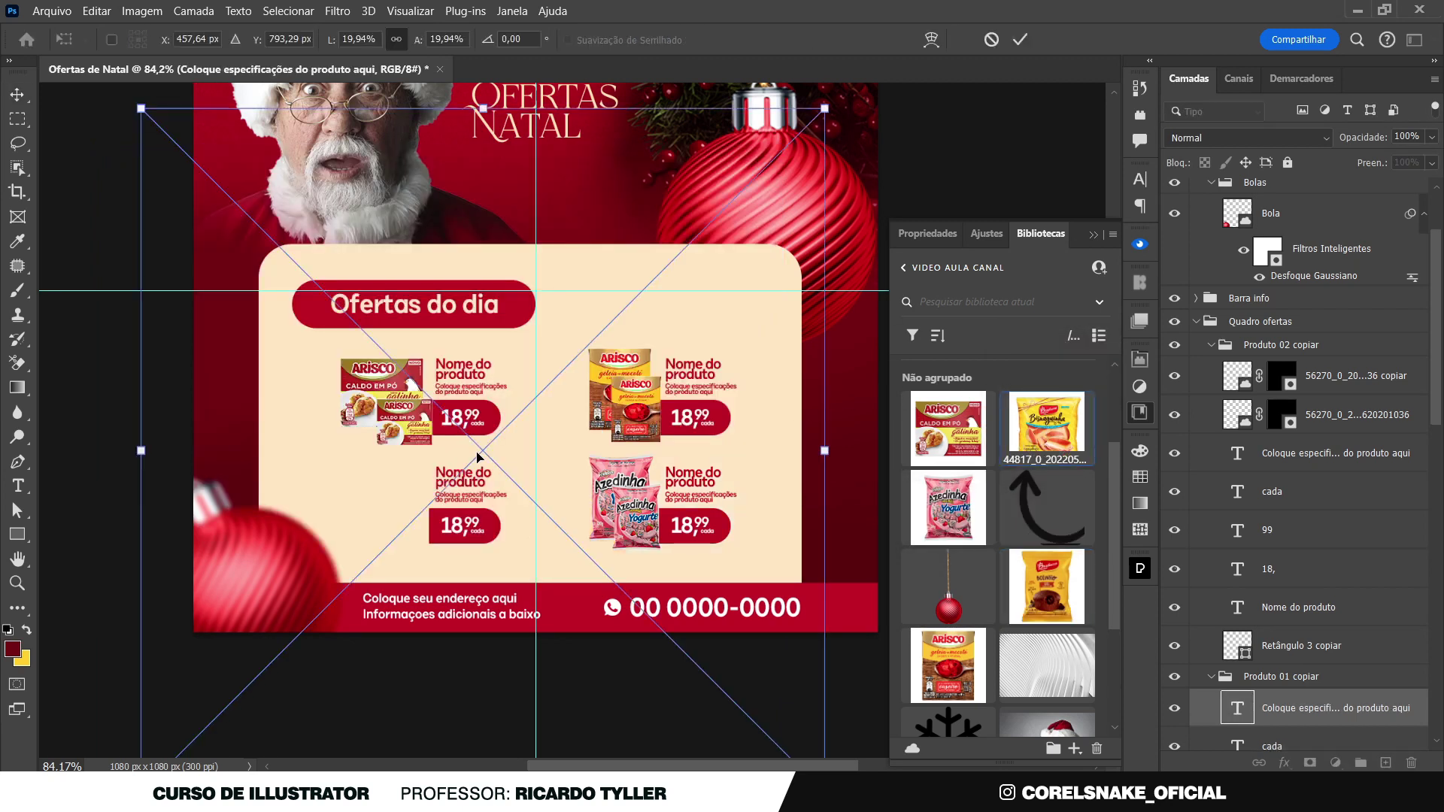
pyautogui.moveTo(829, 474); pyautogui.dragTo(636, 474)
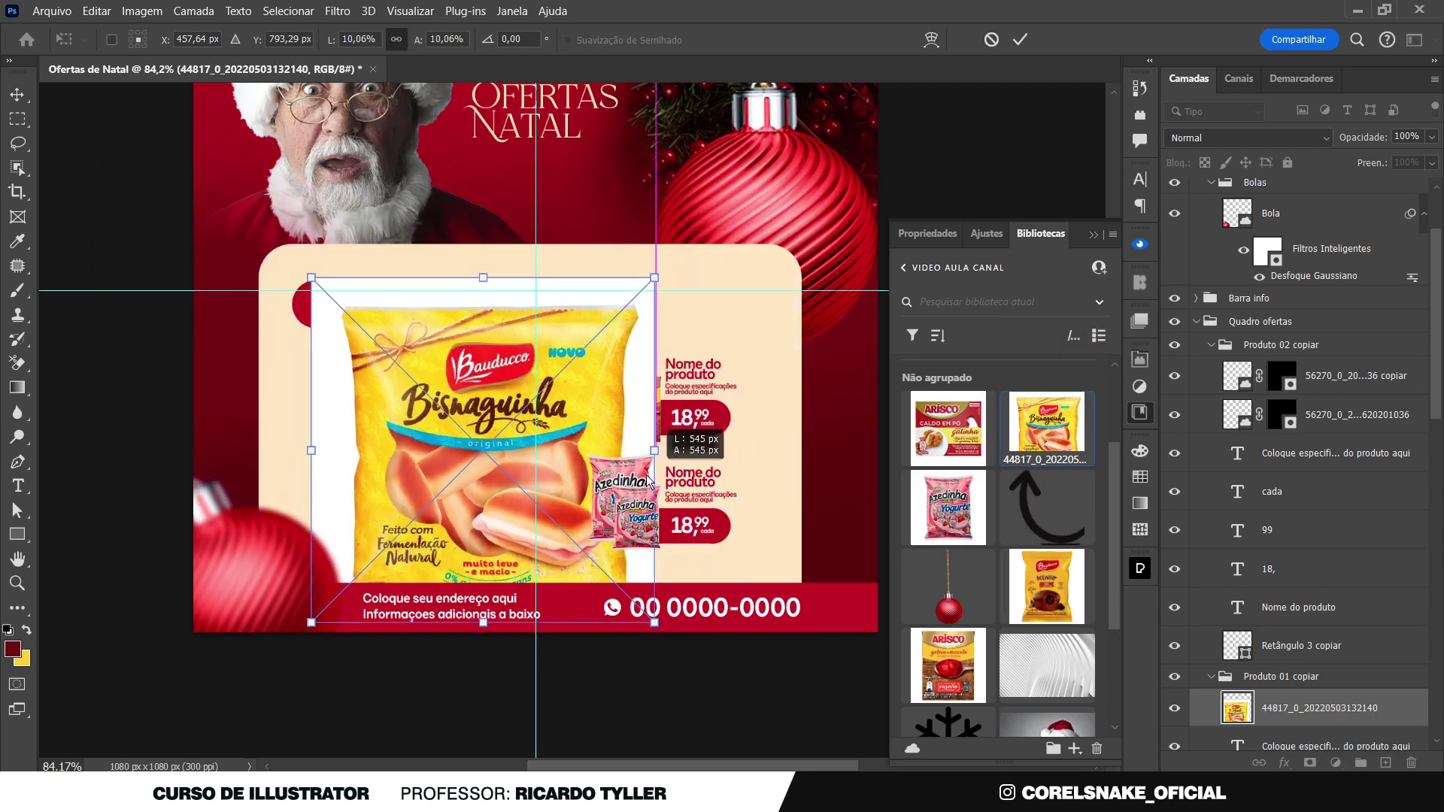
pyautogui.moveTo(434, 473); pyautogui.dragTo(429, 427)
pyautogui.press('Return')
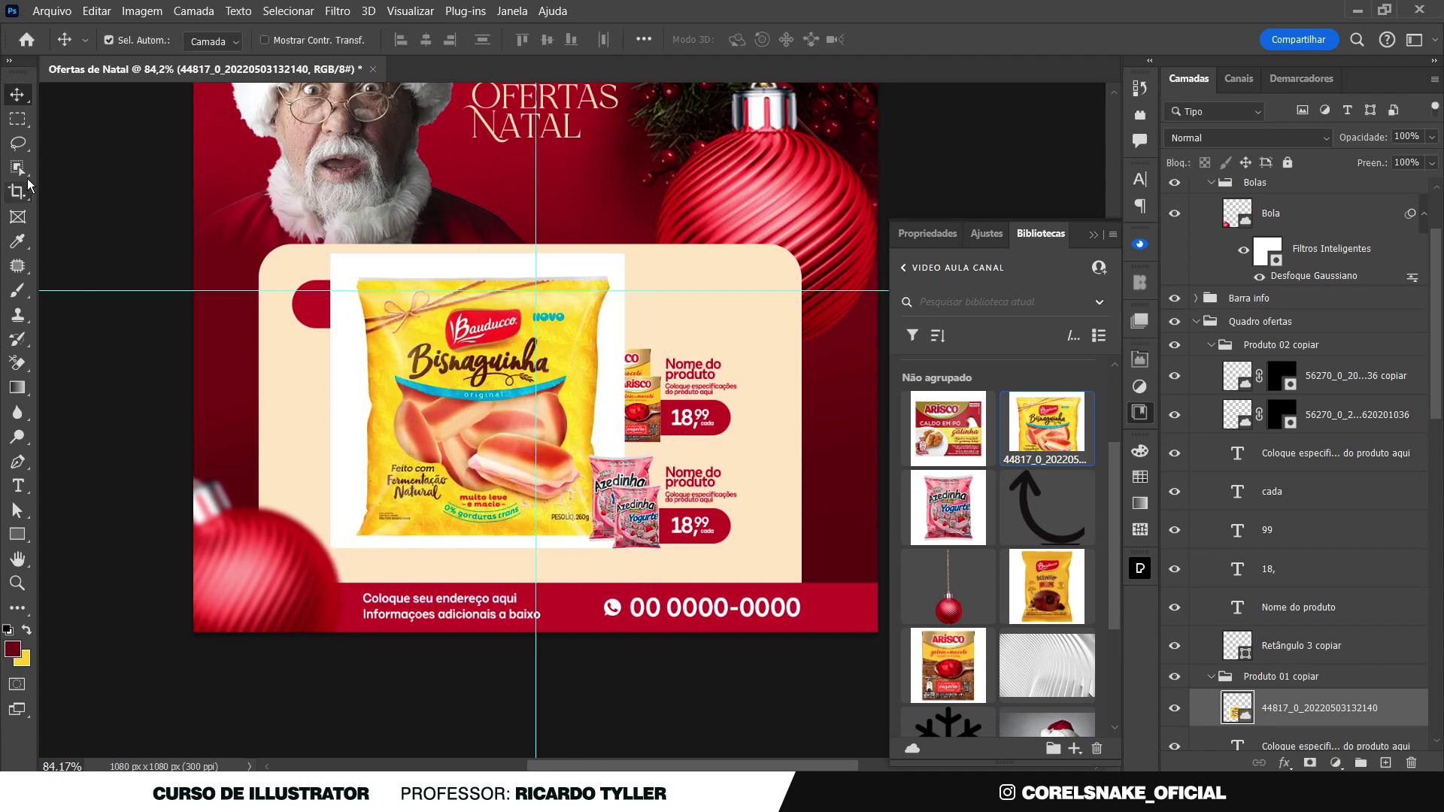
# Mask out the white background around the Bisnaguinha bag using Object Selection
pyautogui.press('w')
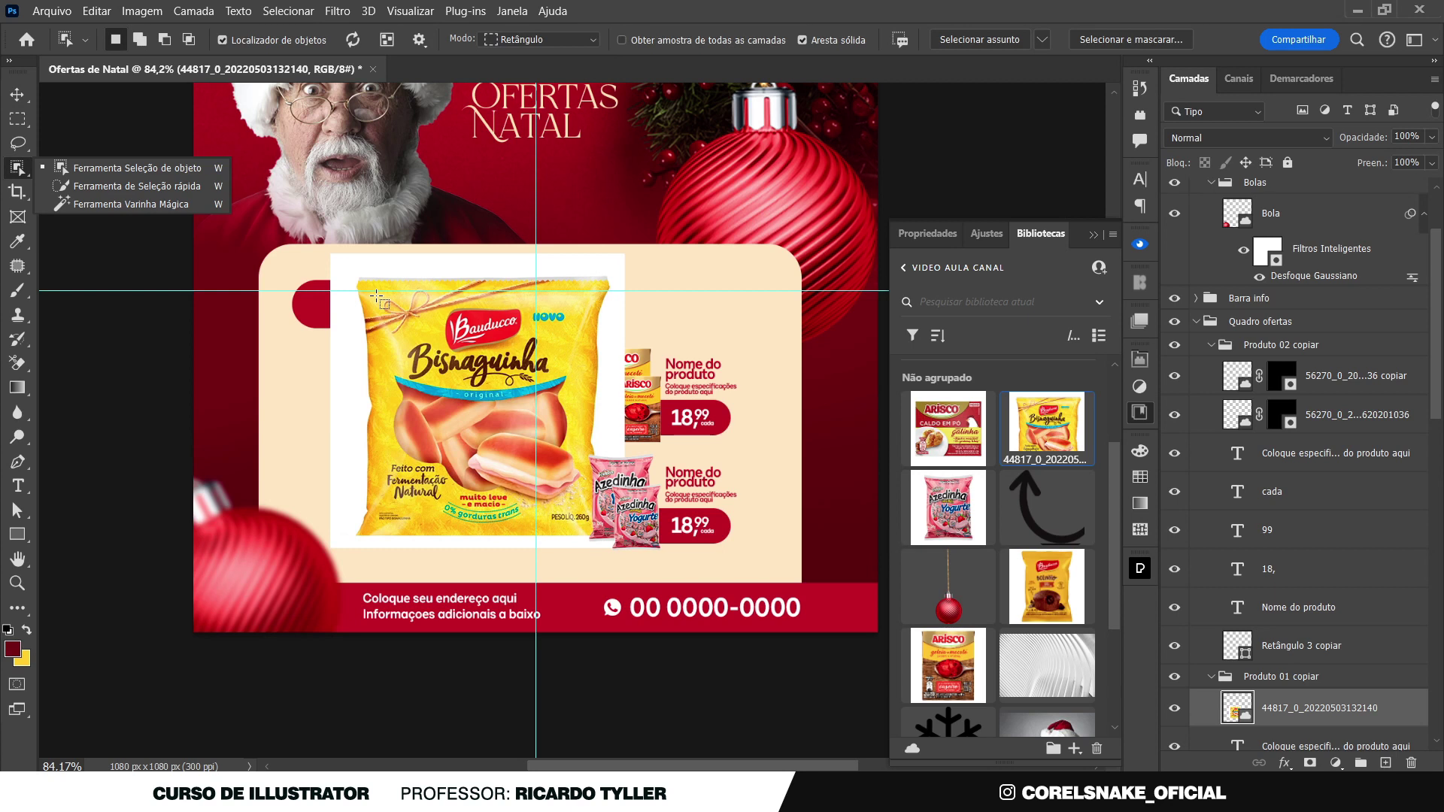
pyautogui.click(377, 298)
pyautogui.click(471, 328)
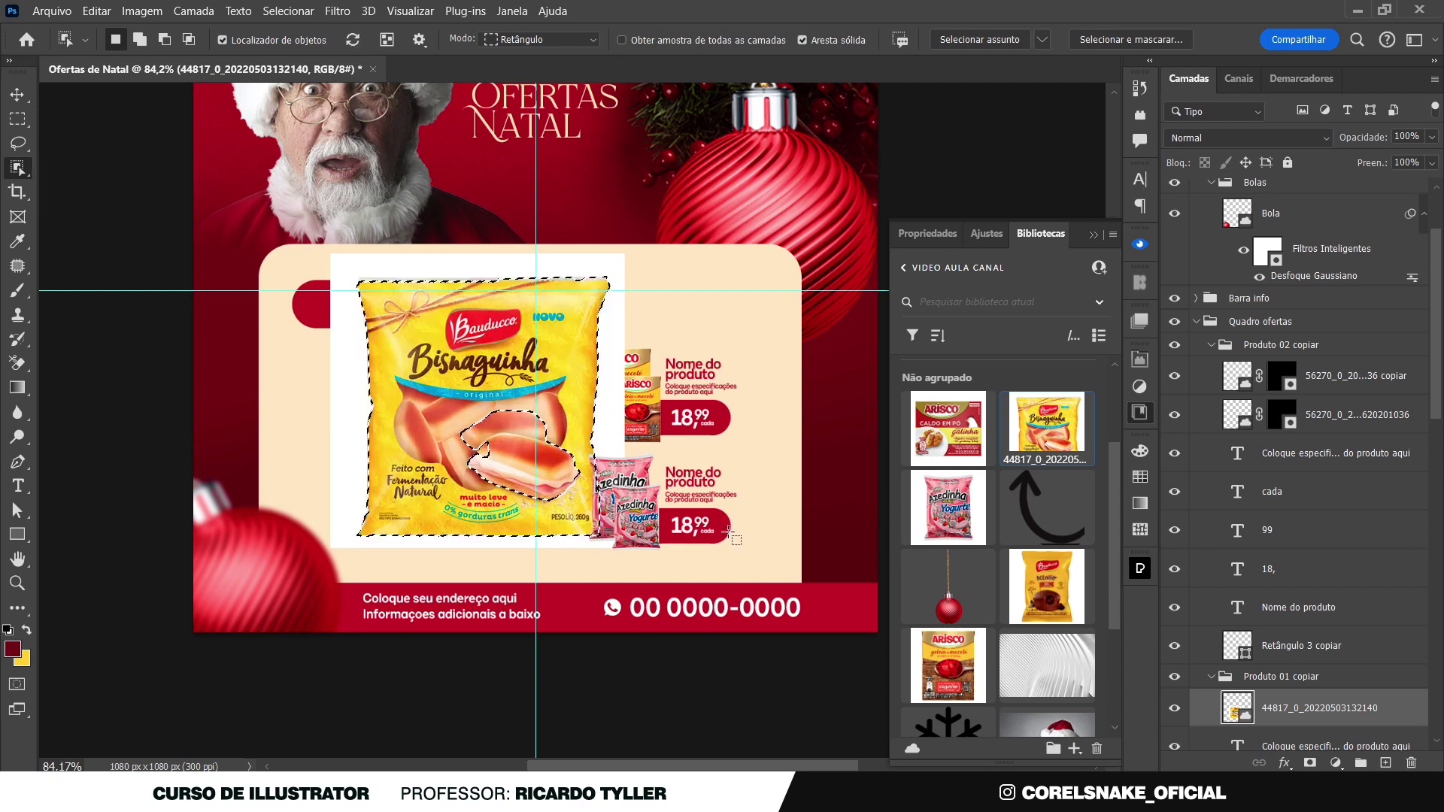
pyautogui.click(1310, 762)
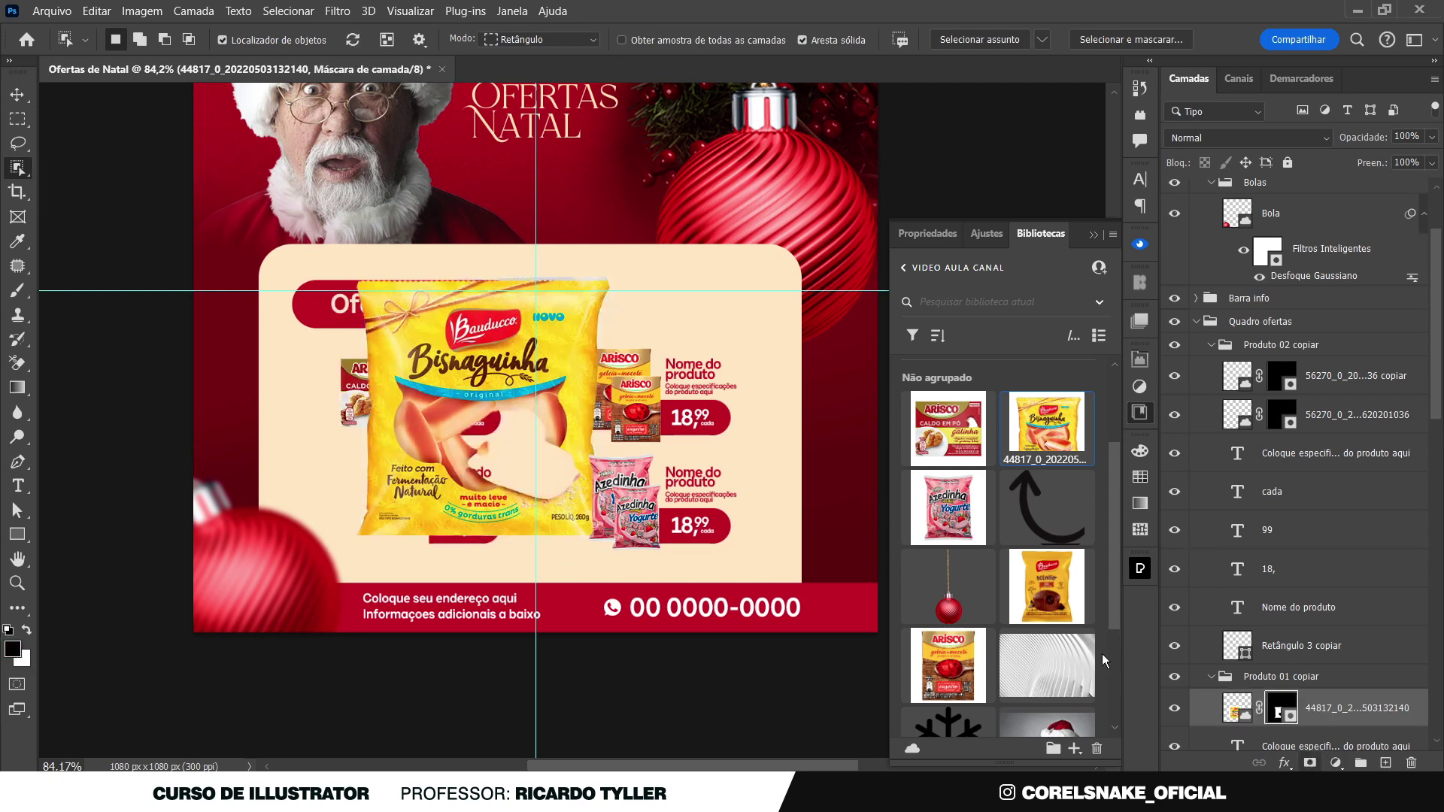
pyautogui.click(16, 94)
# Scale the bag into the bottom-left card and add a copy offset down-right
pyautogui.hotkey('ctrl', 't')
pyautogui.moveTo(622, 253); pyautogui.dragTo(467, 410)
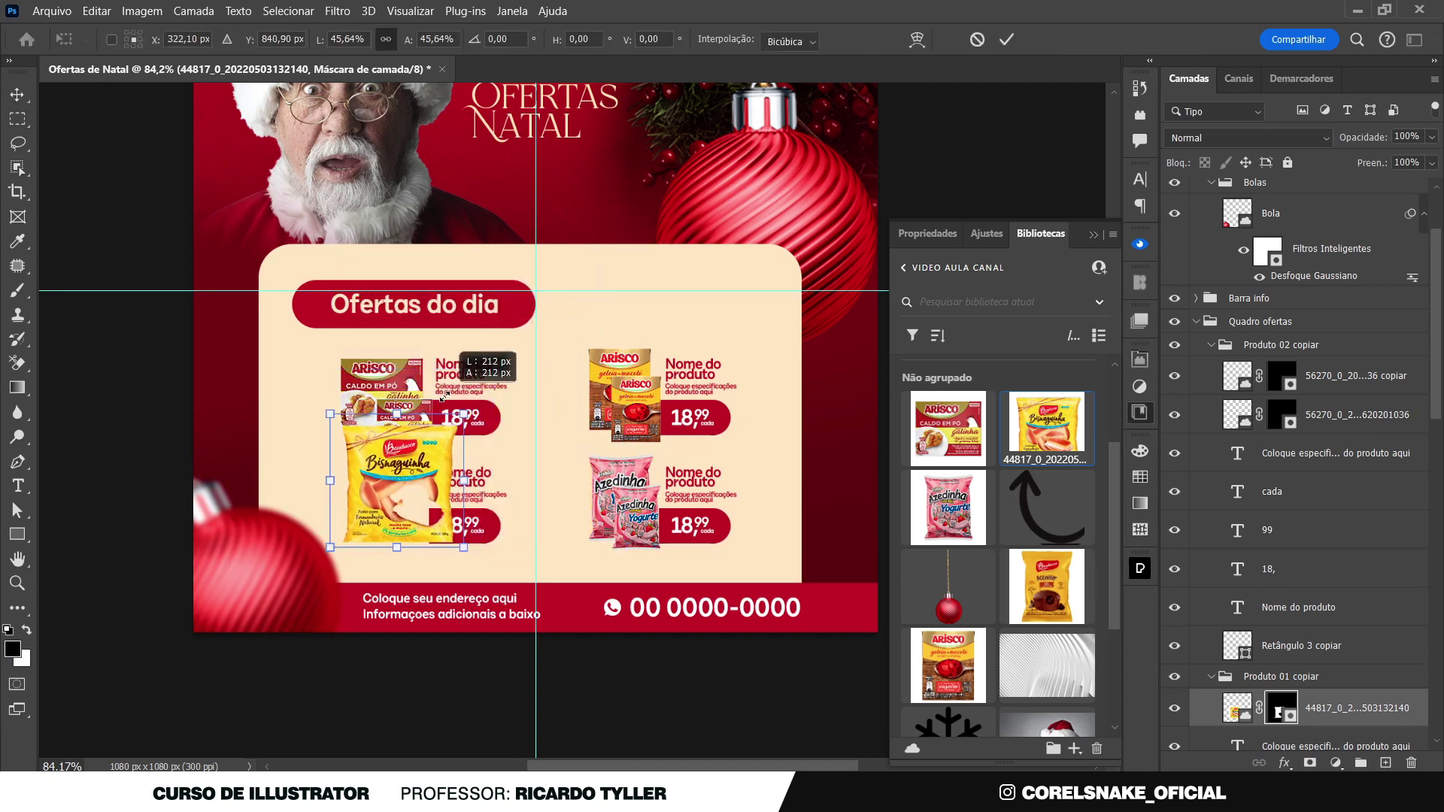
pyautogui.press('Return')
pyautogui.moveTo(346, 440); pyautogui.dragTo(316, 455)
pyautogui.hotkey('ctrl', 't')
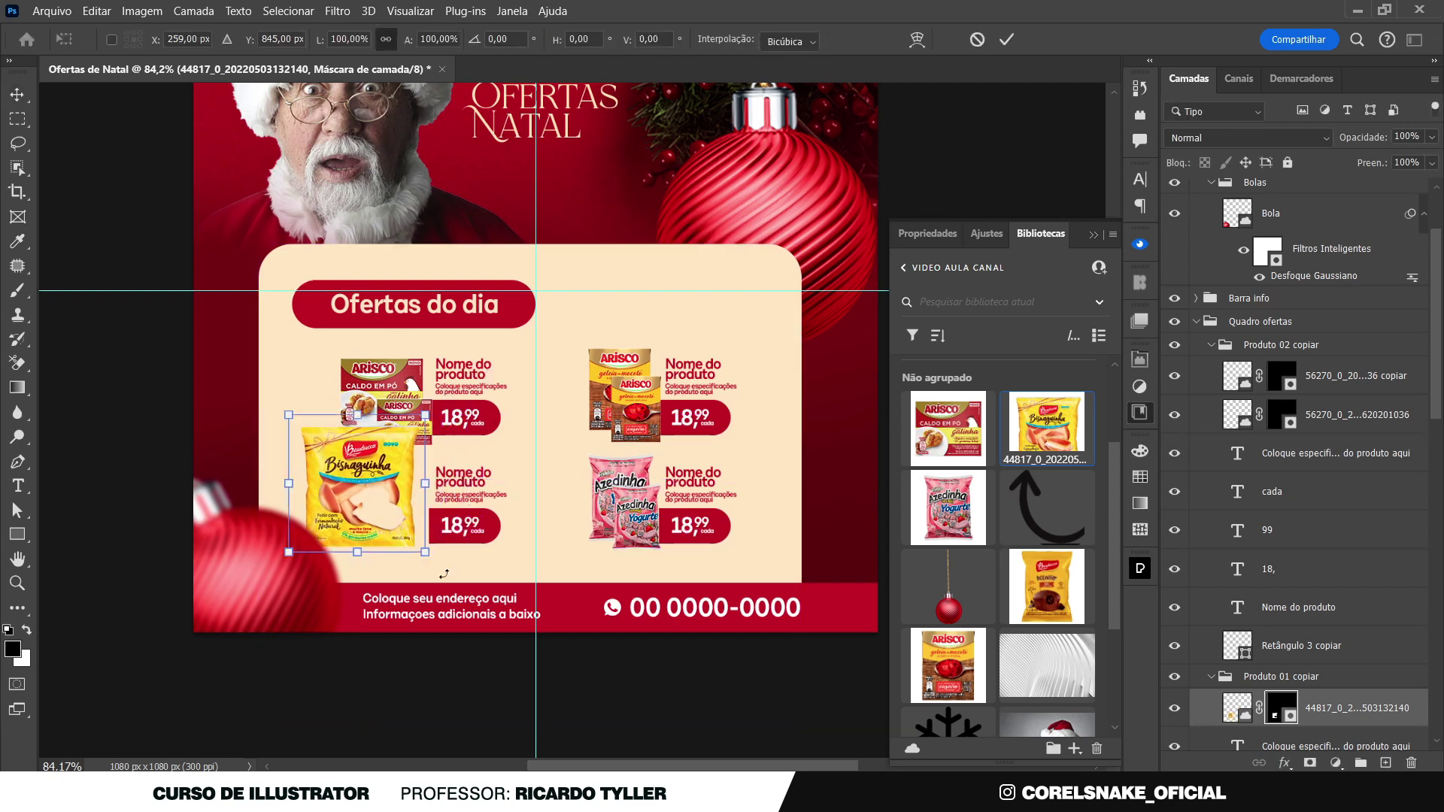
pyautogui.moveTo(425, 552)
pyautogui.mouseDown()
pyautogui.moveTo(391, 517)
pyautogui.moveTo(401, 500)
pyautogui.moveTo(441, 504)
pyautogui.moveTo(370, 479)
pyautogui.mouseUp()
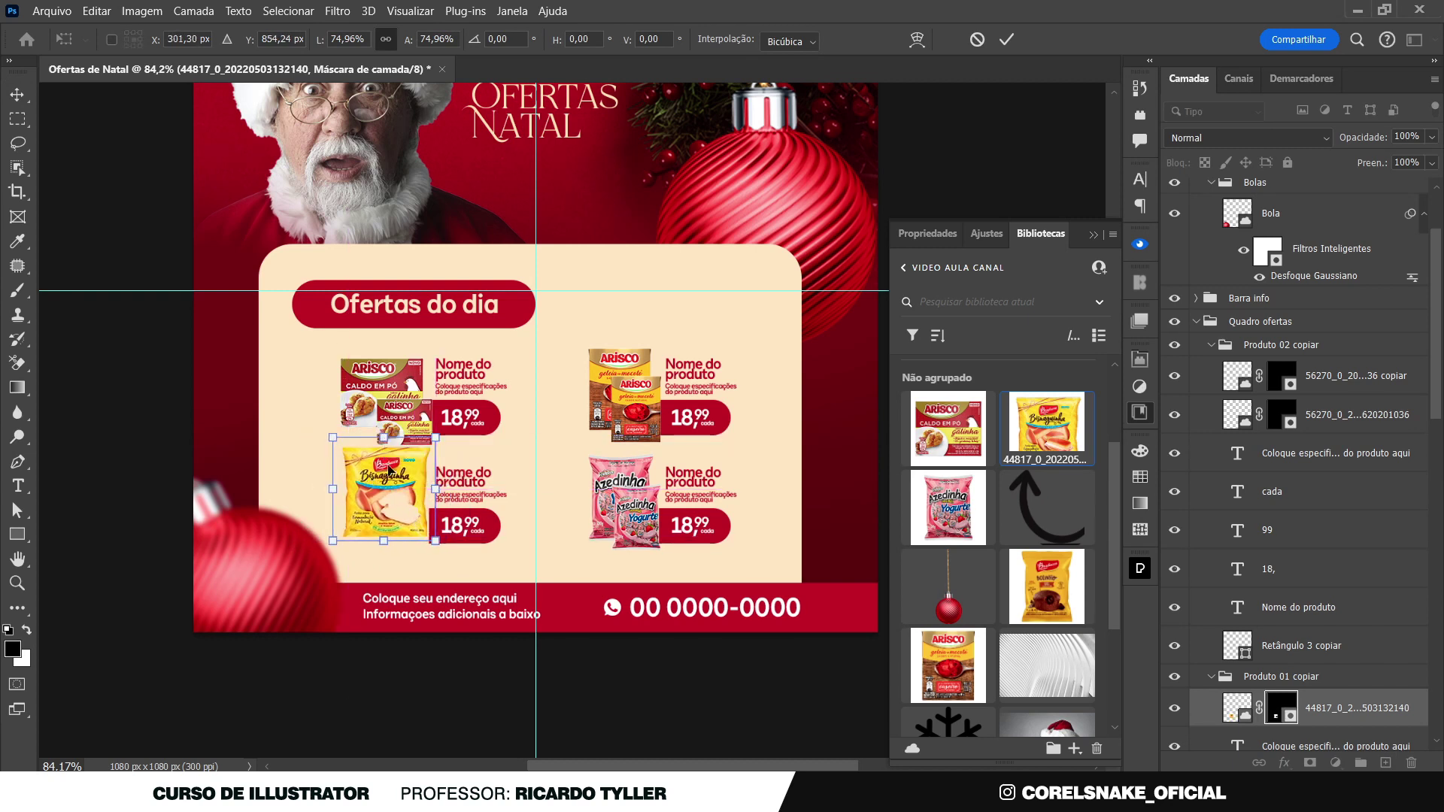
pyautogui.press('Return')
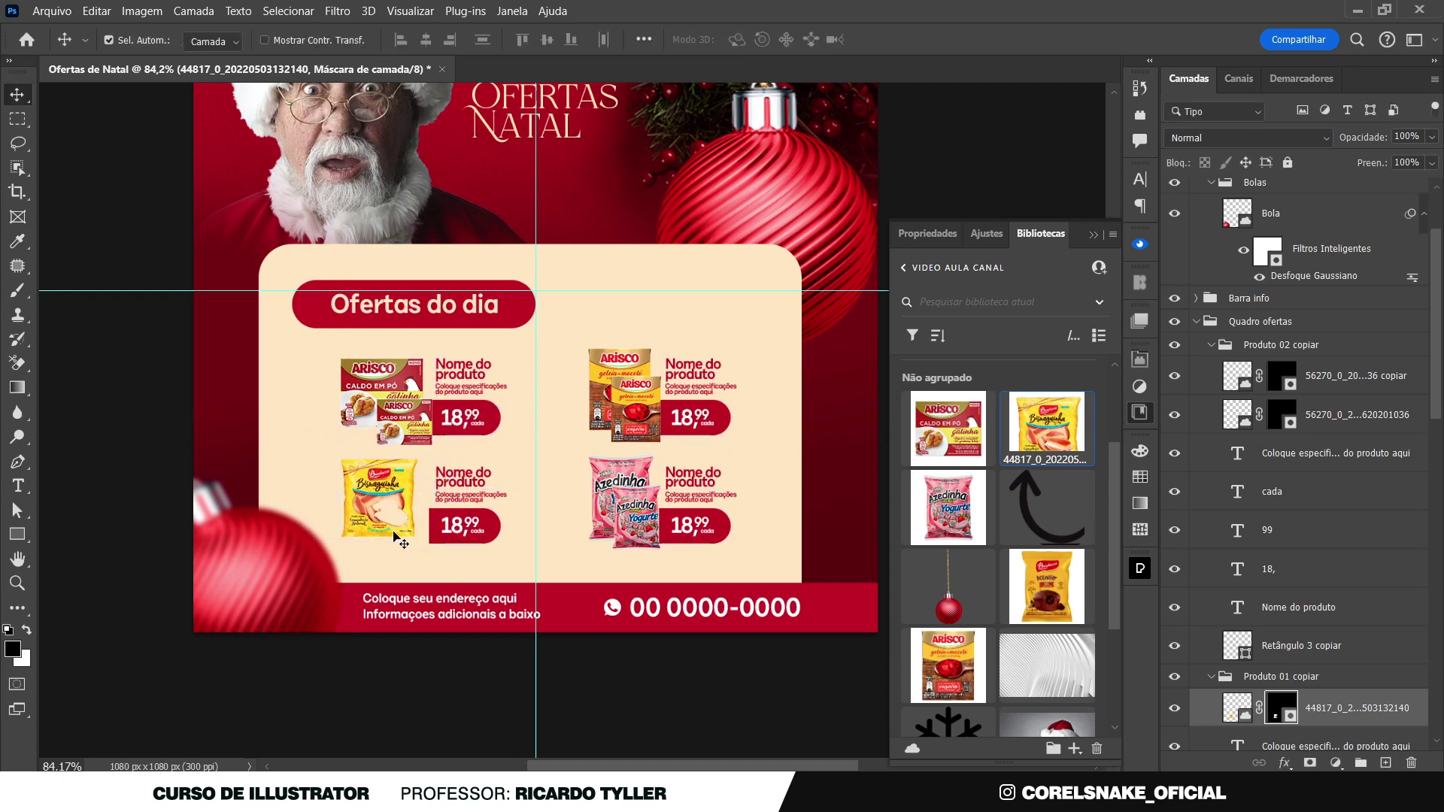
pyautogui.moveTo(380, 531); pyautogui.dragTo(397, 517)
pyautogui.moveTo(404, 457); pyautogui.dragTo(452, 492)
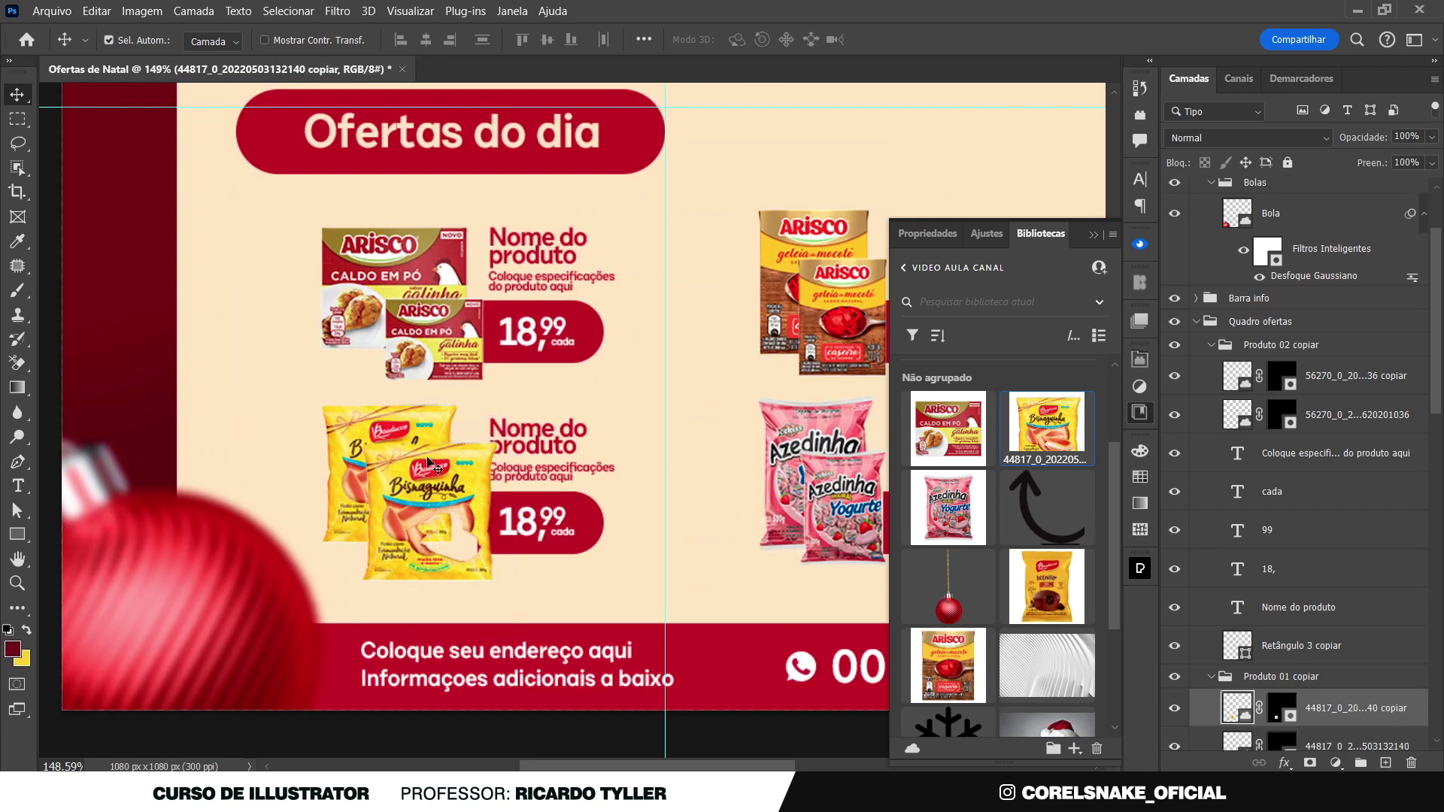
# Scale the front Bisnaguinha copy to 89%, set it lower right, and nudge the back bag right
pyautogui.hotkey('ctrl', 't')
pyautogui.moveTo(461, 471); pyautogui.dragTo(484, 439)
pyautogui.moveTo(443, 520); pyautogui.dragTo(454, 521)
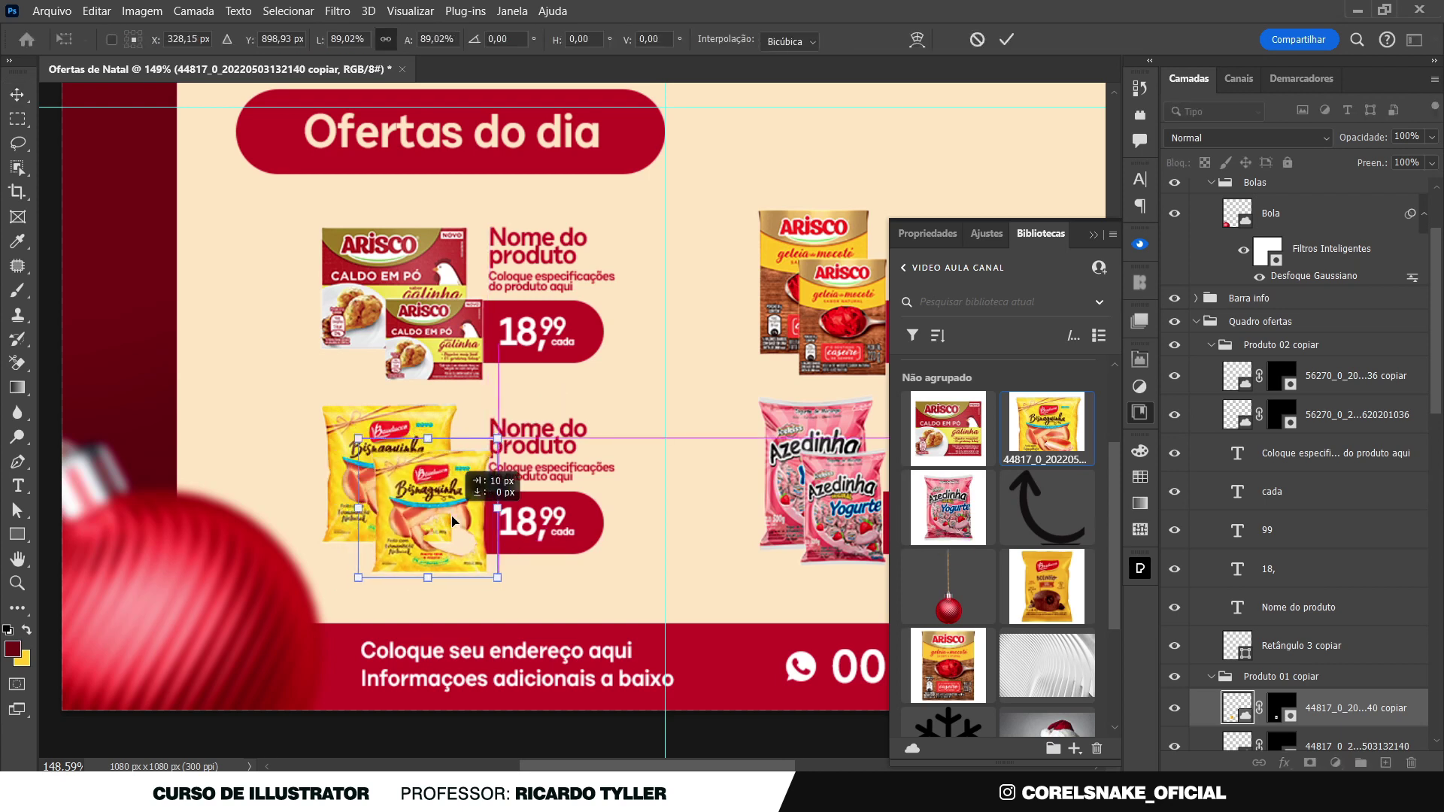
pyautogui.press('Return')
pyautogui.moveTo(380, 426); pyautogui.dragTo(391, 425)
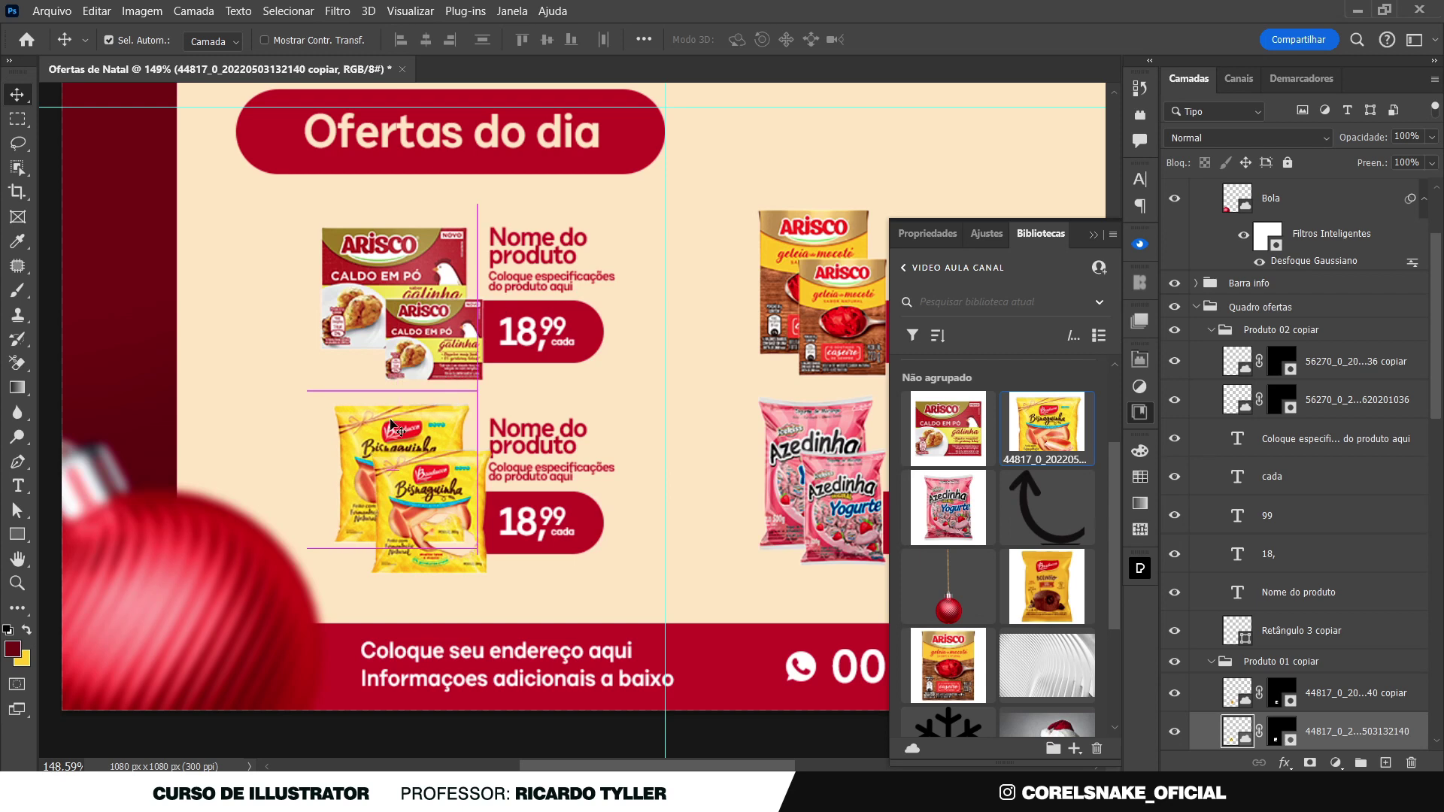
# Start painting on the front Bisnaguinha copy's layer mask with the Brush tool
pyautogui.click(426, 485)
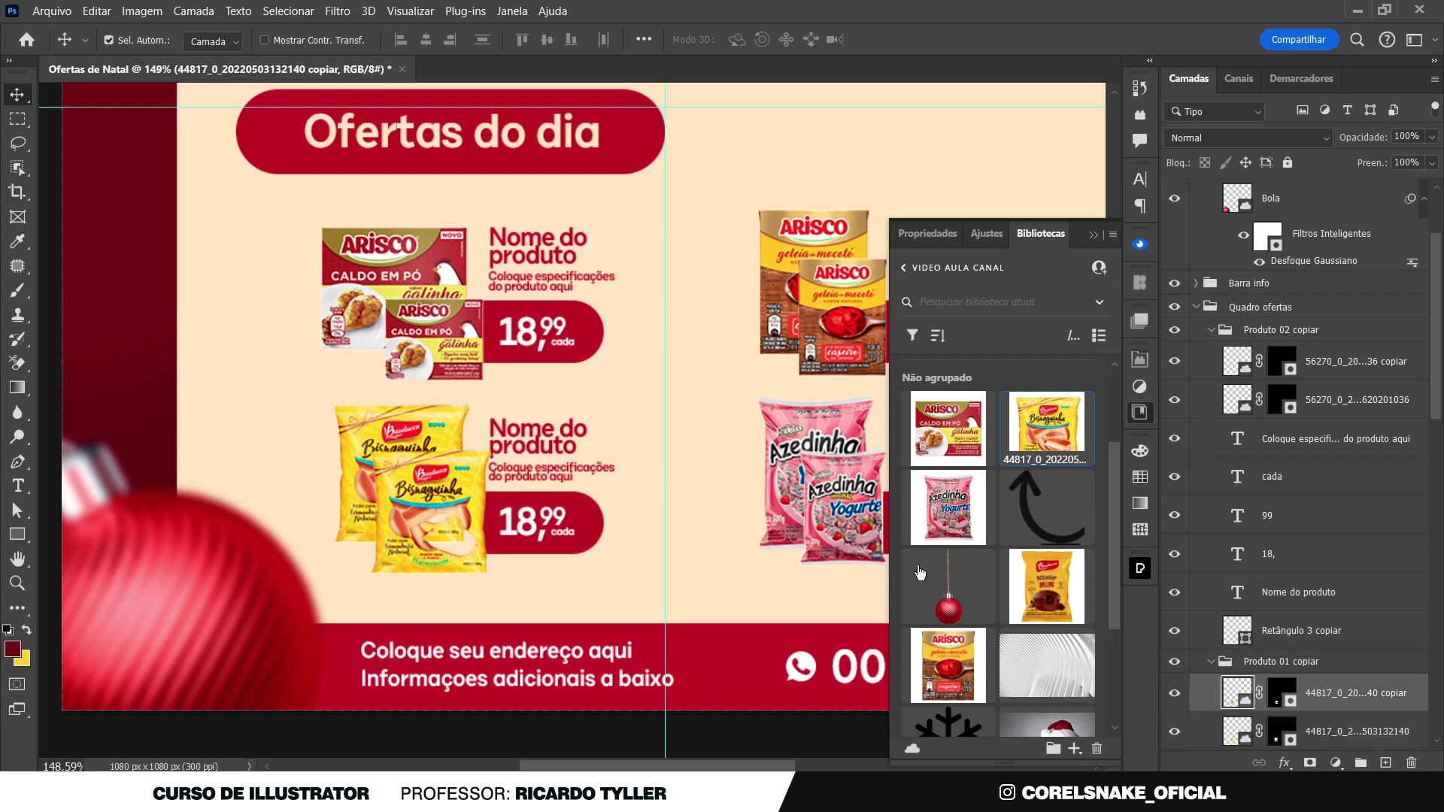
pyautogui.click(1289, 698)
pyautogui.press('b')
pyautogui.moveTo(452, 578)
pyautogui.mouseDown()
pyautogui.moveTo(438, 555)
pyautogui.moveTo(395, 559)
pyautogui.mouseUp()
# Paint the missing bread back into both Bisnaguinha masks, hiding the front copy to check the back bag
pyautogui.scroll(3, 396, 560)
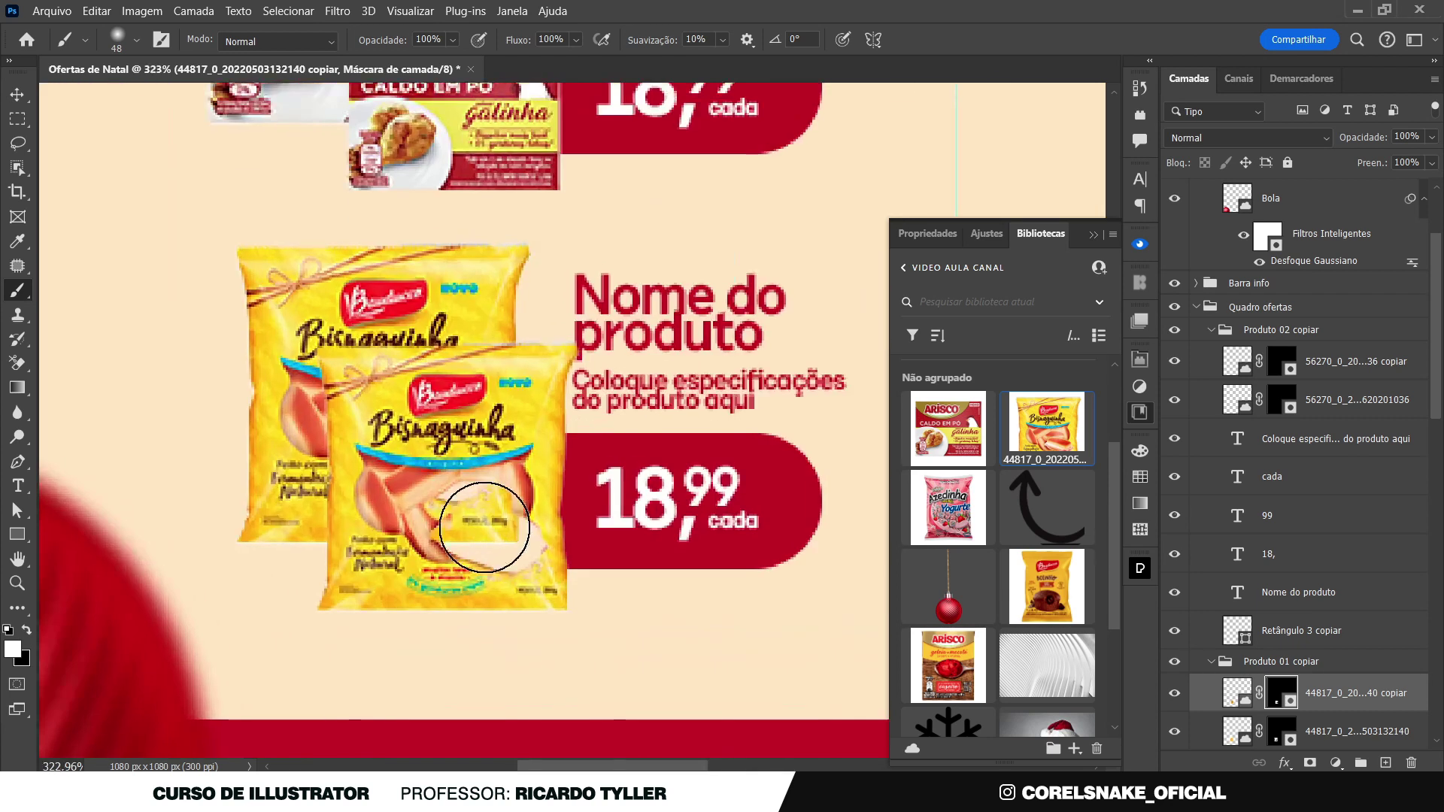
pyautogui.moveTo(424, 515); pyautogui.dragTo(497, 541)
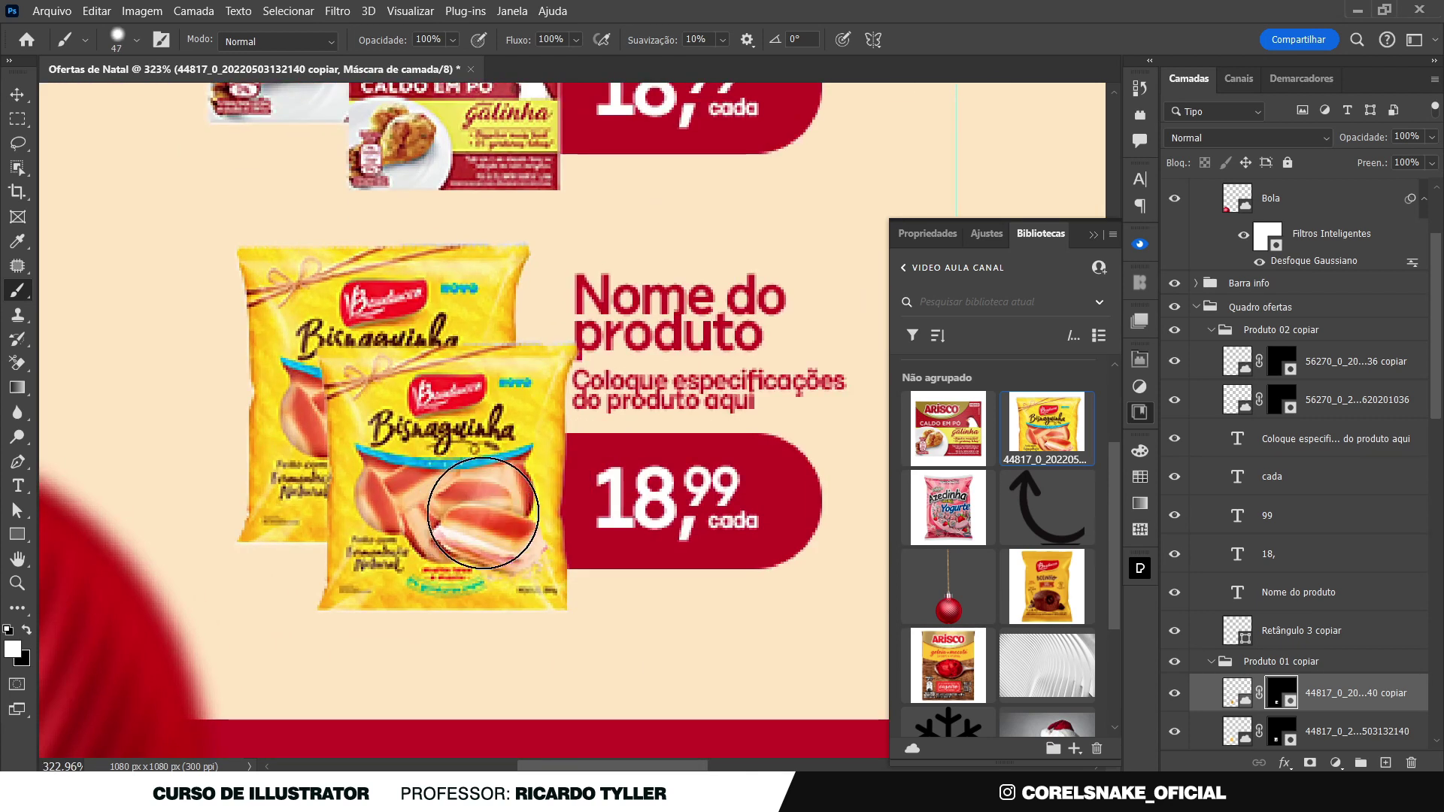
pyautogui.moveTo(461, 484)
pyautogui.mouseDown()
pyautogui.moveTo(504, 547)
pyautogui.moveTo(532, 554)
pyautogui.moveTo(525, 510)
pyautogui.mouseUp()
pyautogui.click(1288, 733)
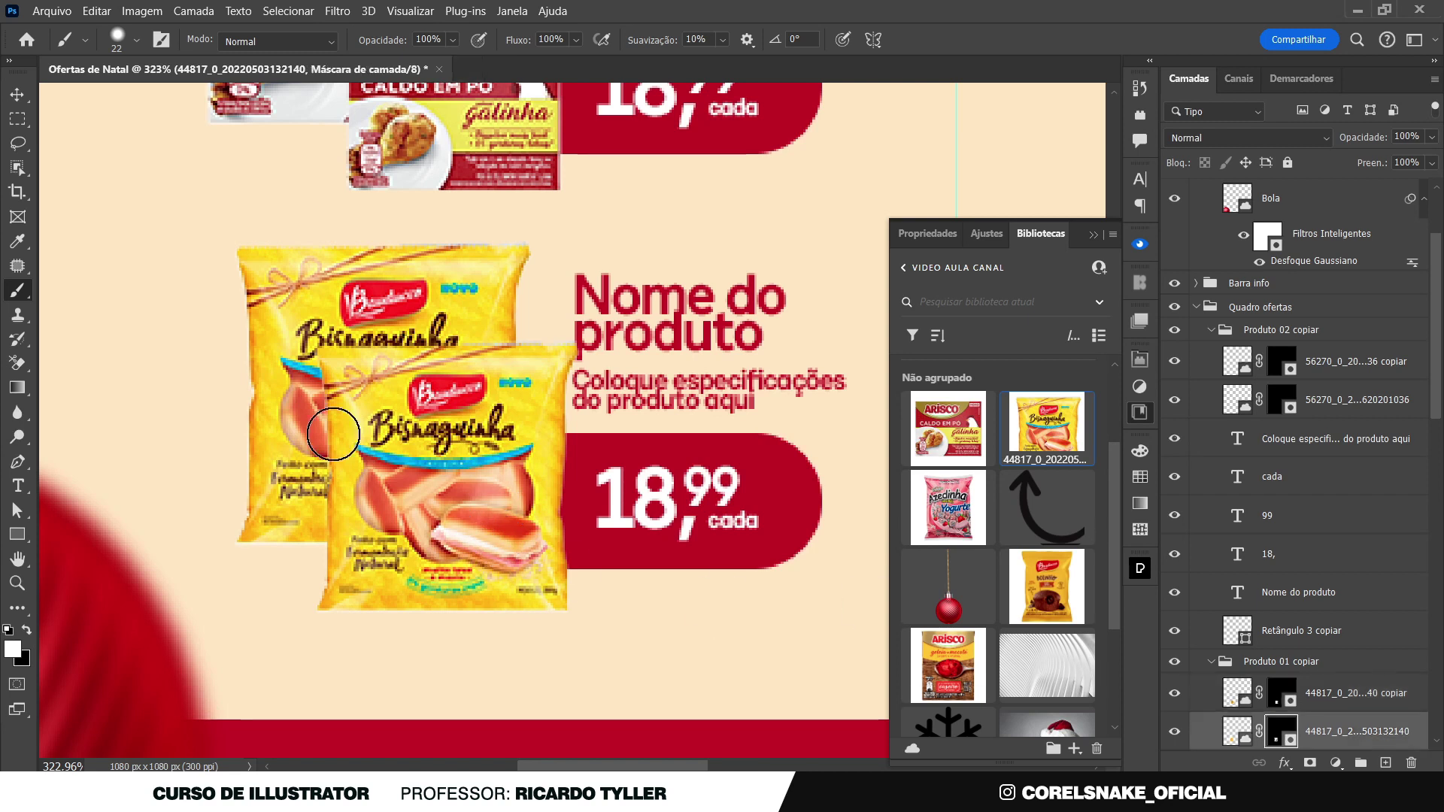
pyautogui.click(1176, 693)
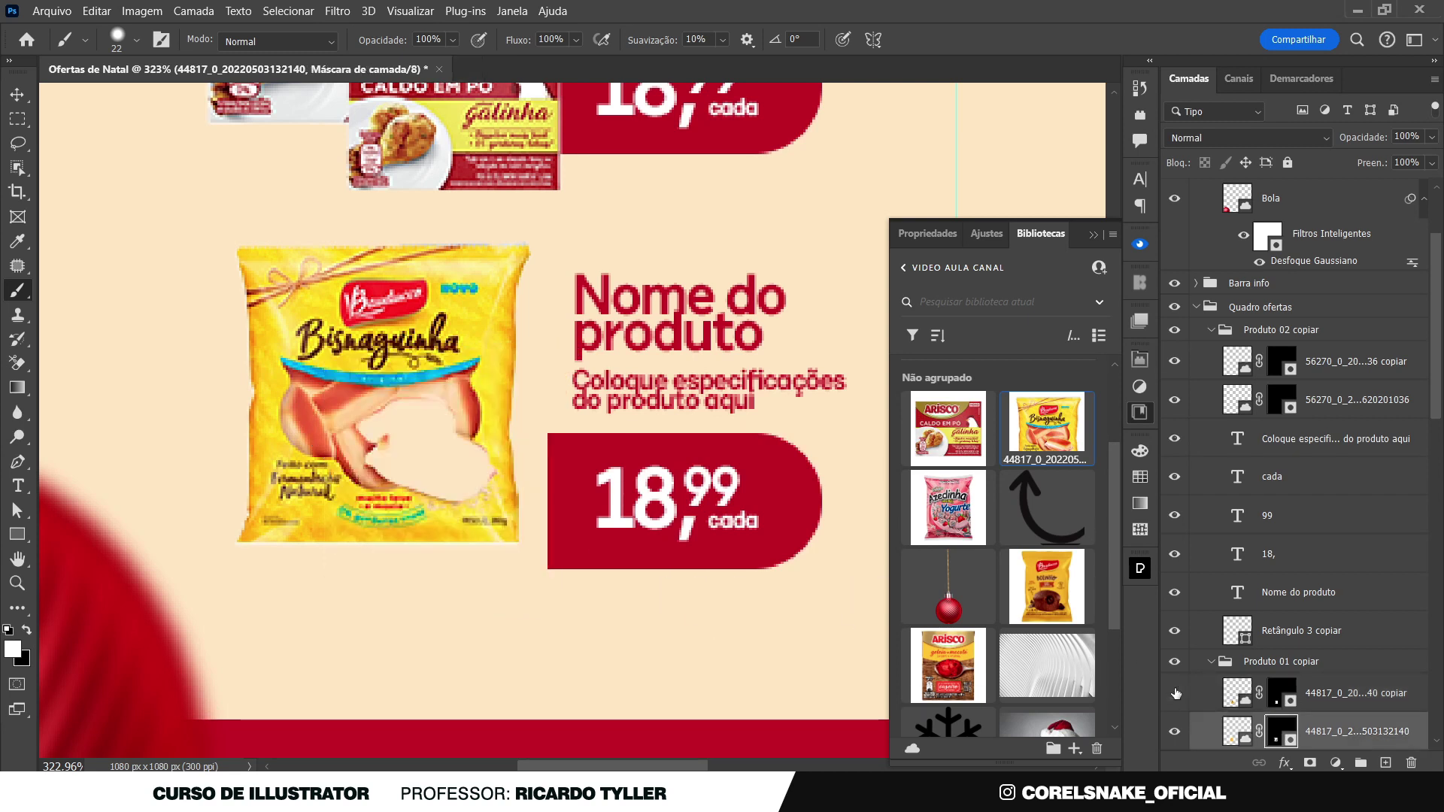
pyautogui.moveTo(399, 406)
pyautogui.mouseDown()
pyautogui.moveTo(461, 485)
pyautogui.moveTo(442, 412)
pyautogui.mouseUp()
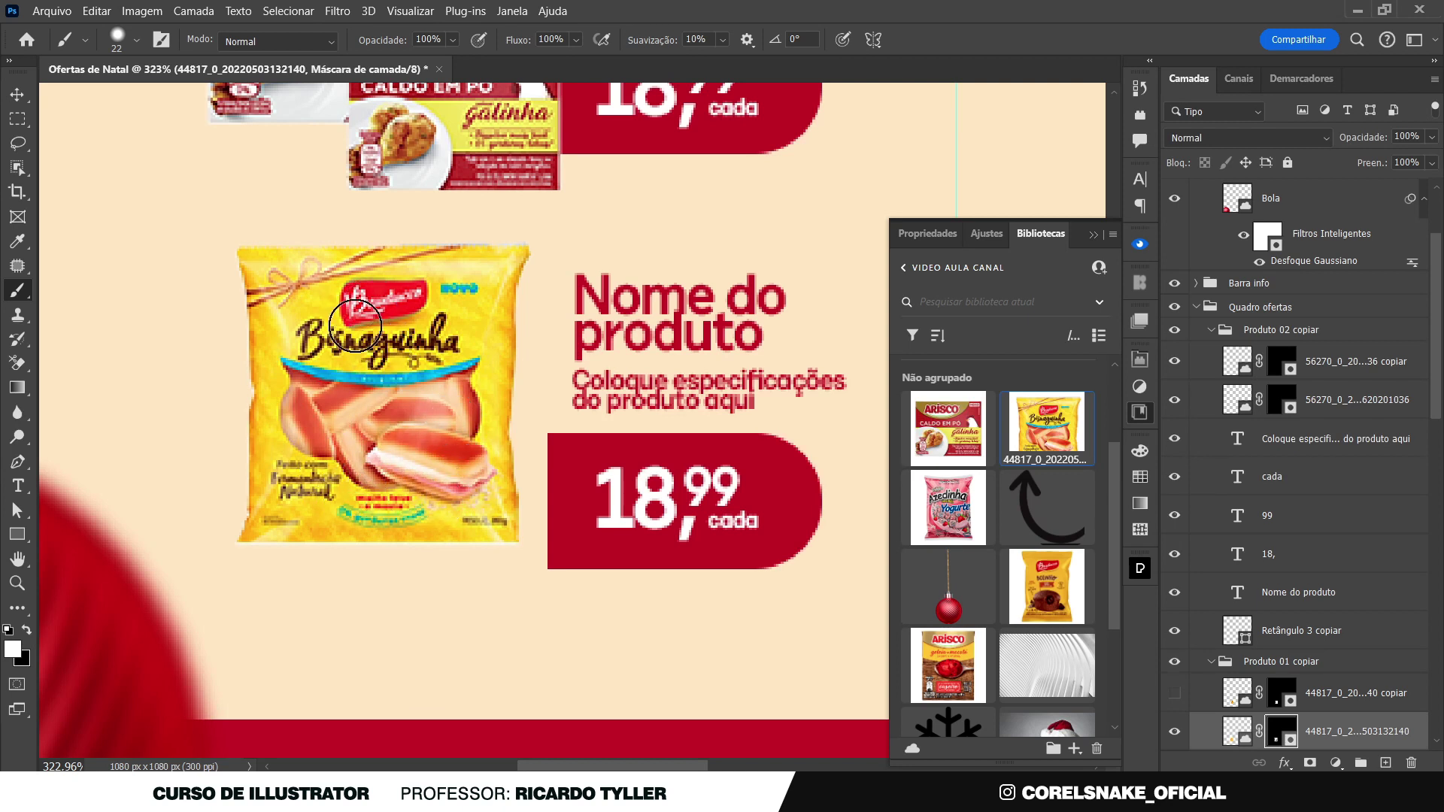
pyautogui.moveTo(439, 544); pyautogui.dragTo(334, 537)
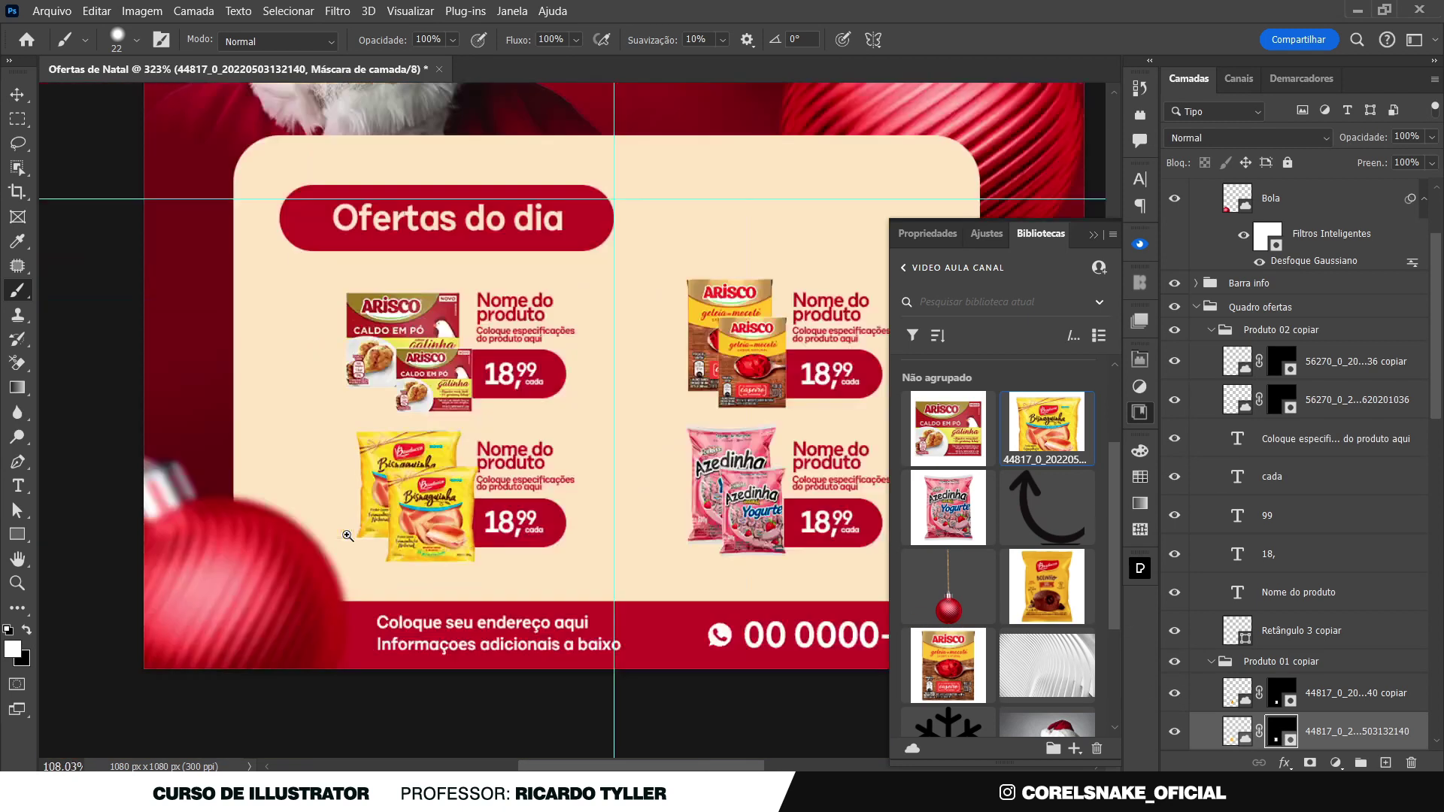
# Close the Bibliotecas panel, deselect layers, and fit the whole Ofertas Natal post on screen with Ctrl+0
pyautogui.moveTo(418, 548); pyautogui.dragTo(393, 547)
pyautogui.click(1140, 413)
pyautogui.click(968, 461)
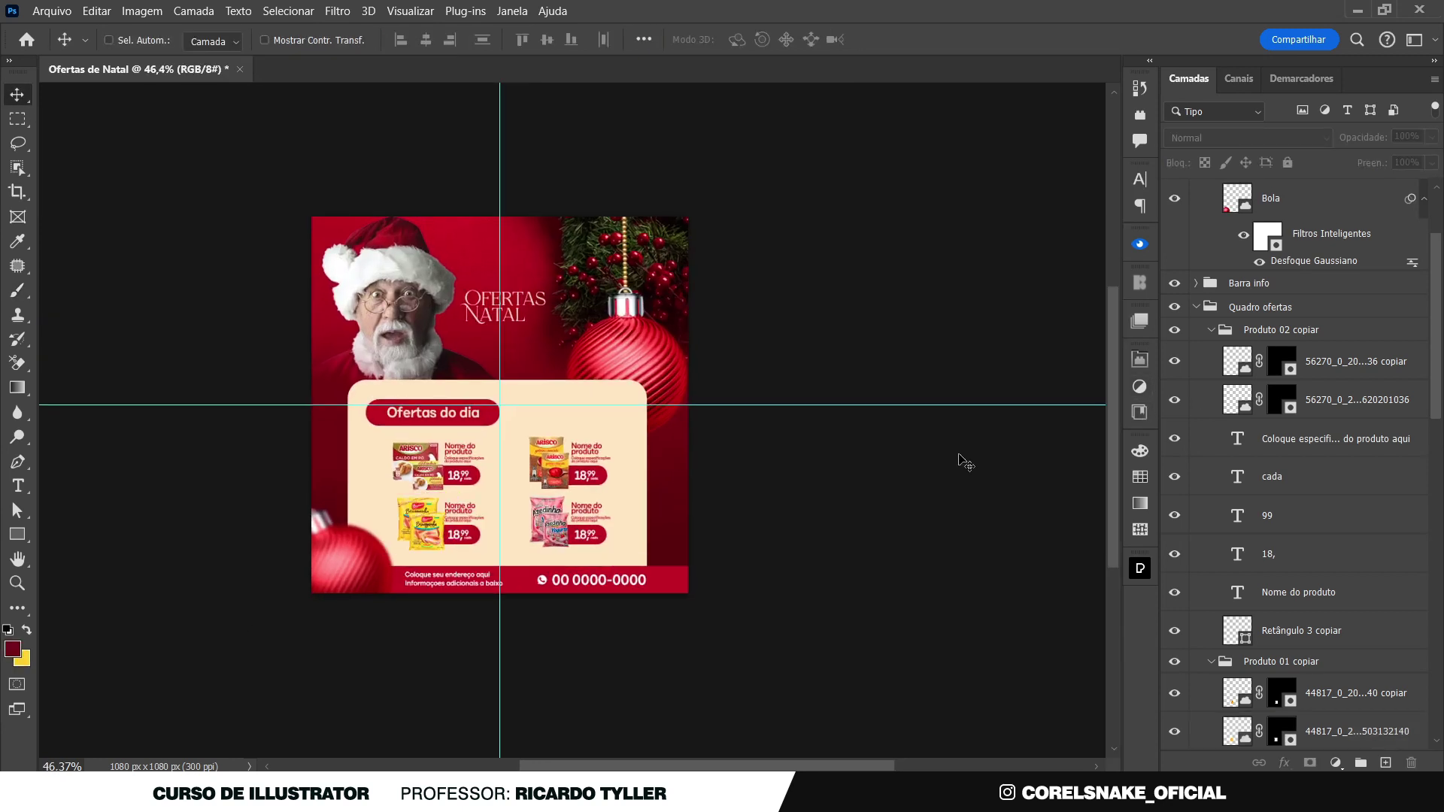
pyautogui.hotkey('ctrl', '0')
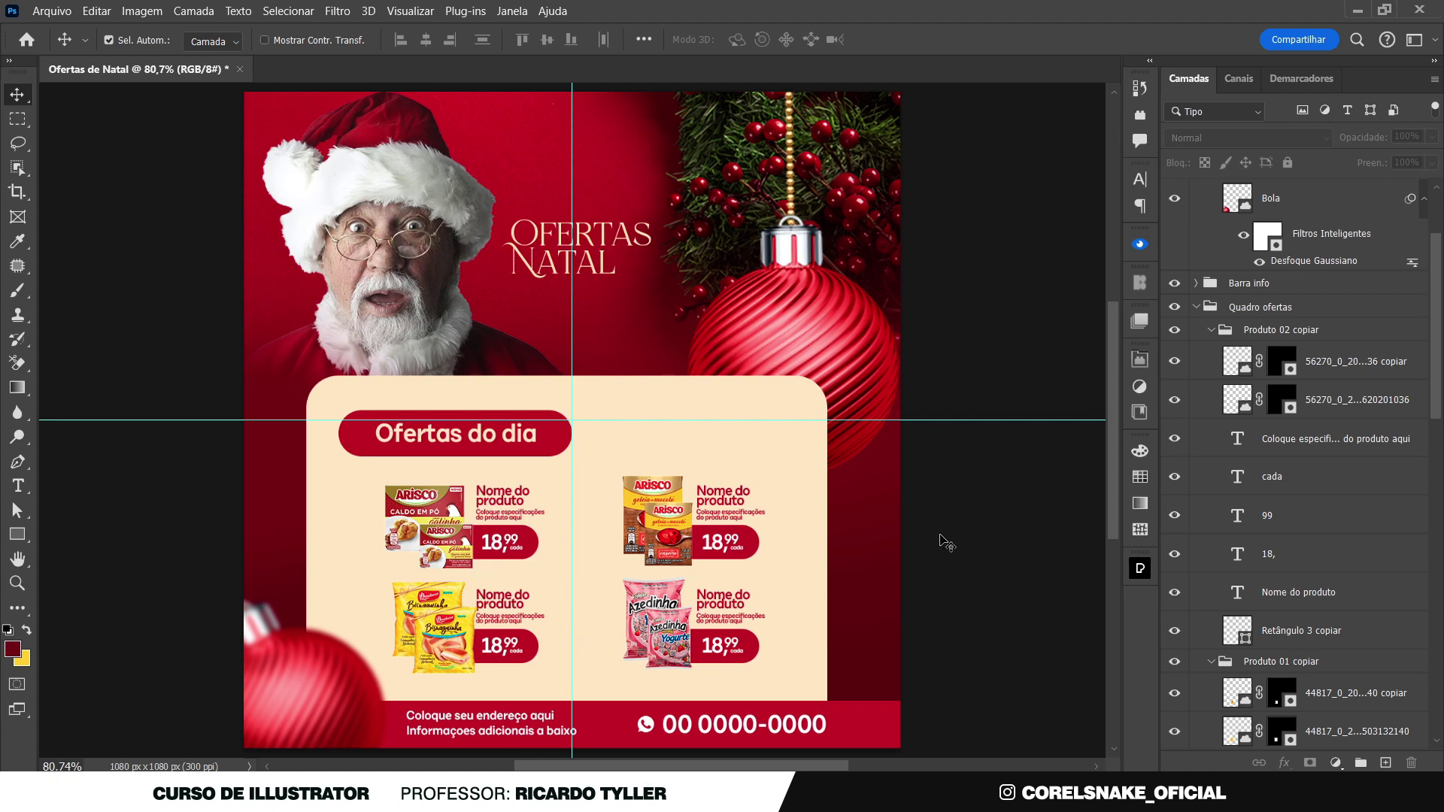
# Rename the first 'copiar' product group inside Quadro ofertas to Produto 03
pyautogui.keyDown('ctrl'); pyautogui.click(1199, 314); pyautogui.keyUp('ctrl')
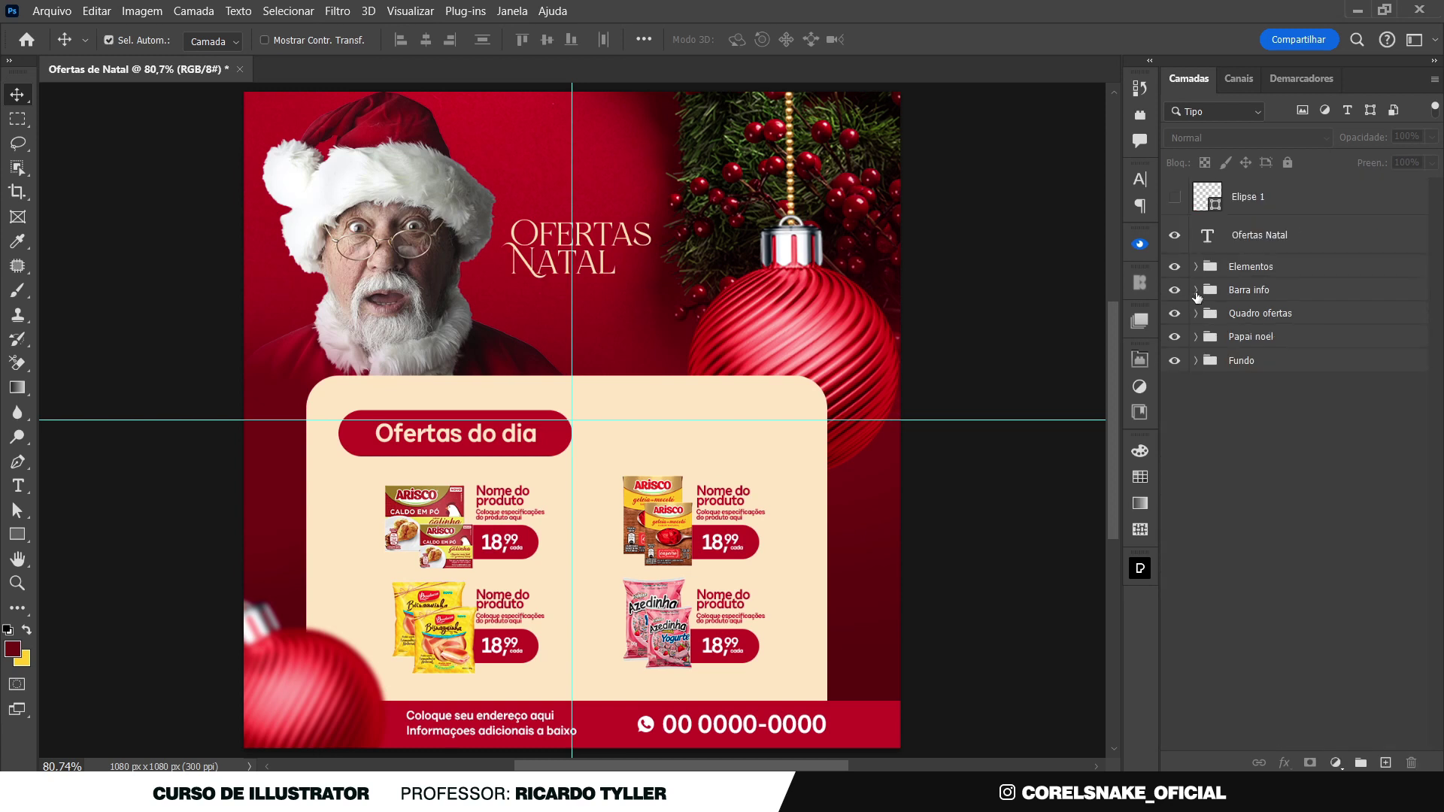
pyautogui.keyDown('ctrl'); pyautogui.click(1197, 314); pyautogui.keyUp('ctrl')
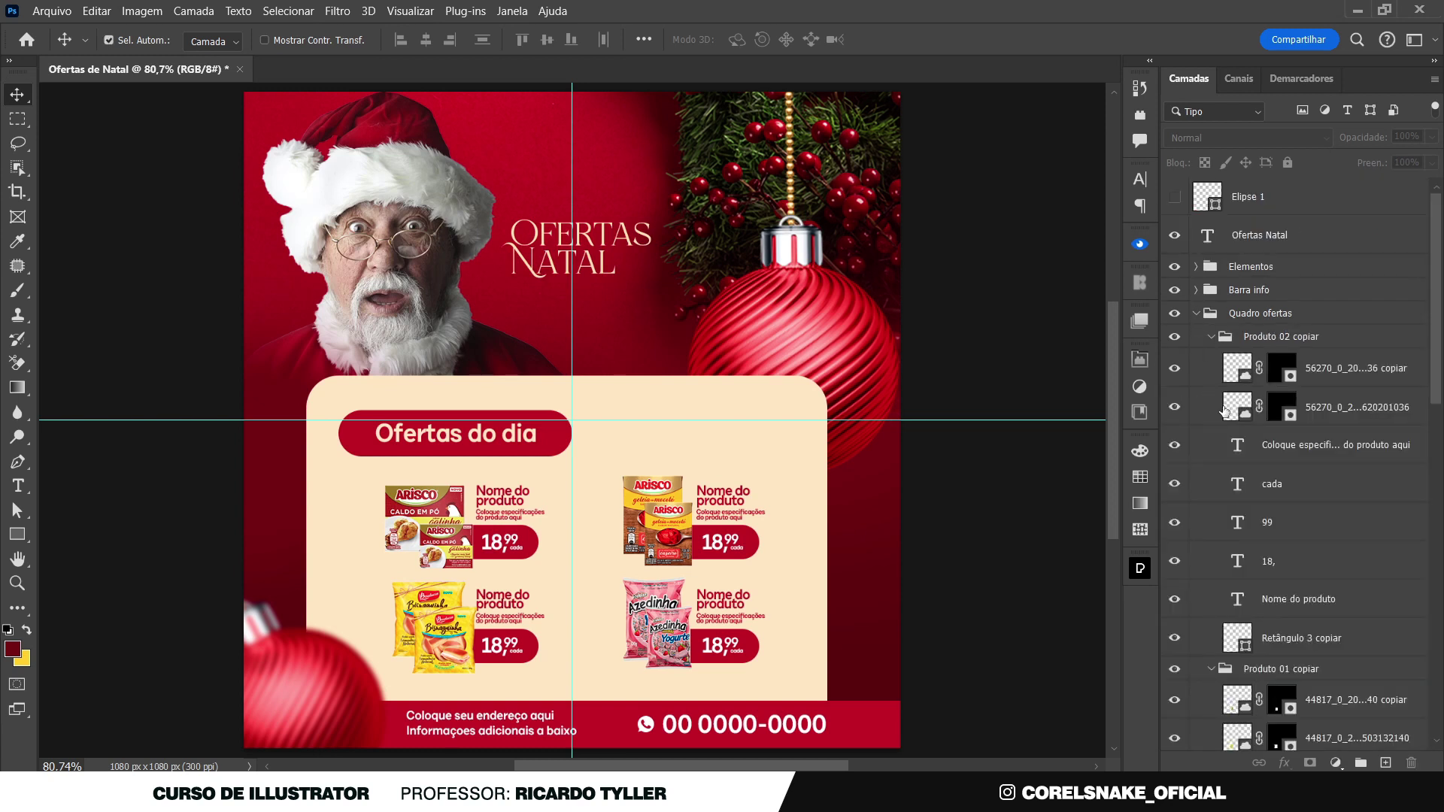
pyautogui.keyDown('ctrl'); pyautogui.click(1211, 337); pyautogui.keyUp('ctrl')
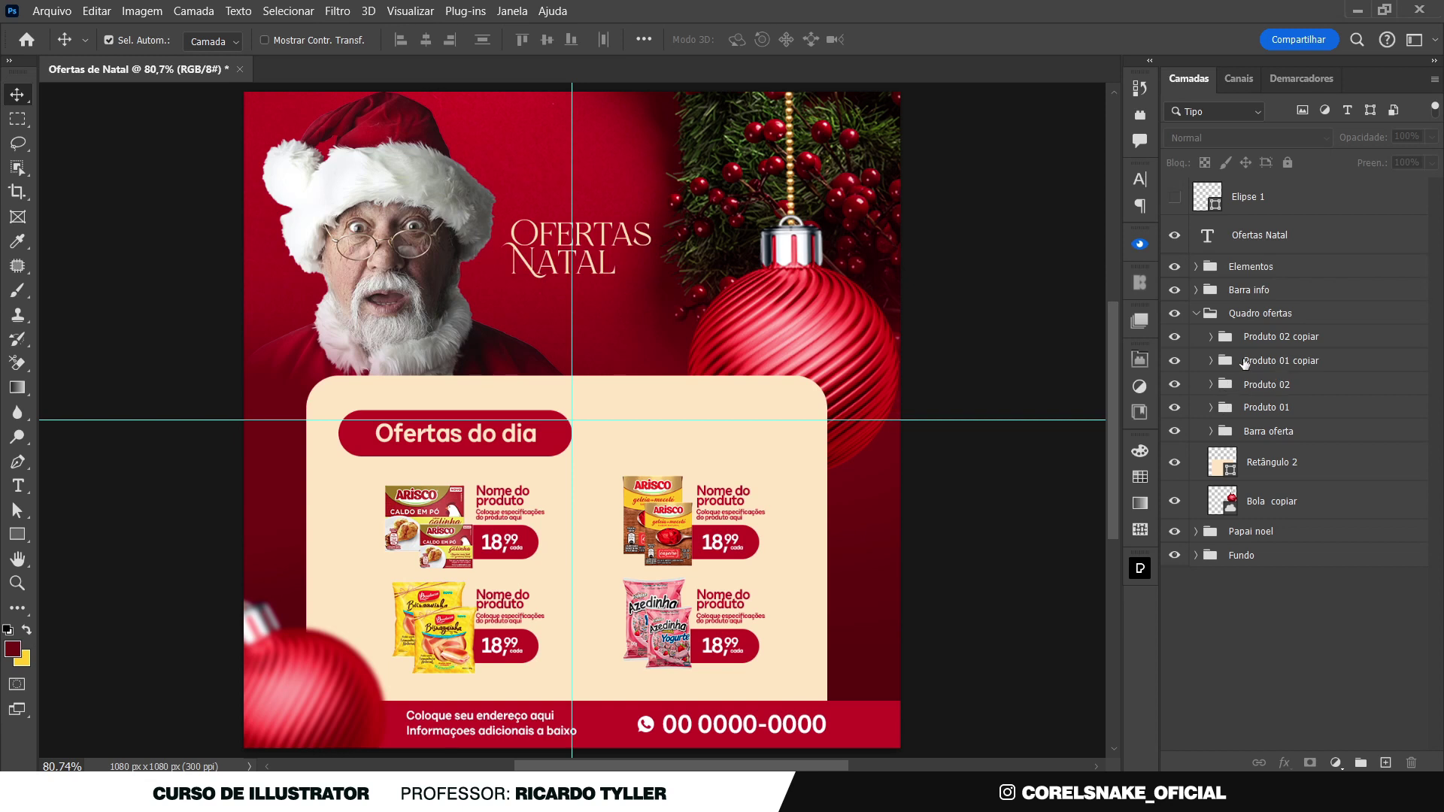
pyautogui.click(1175, 360)
pyautogui.doubleClick(1259, 360)
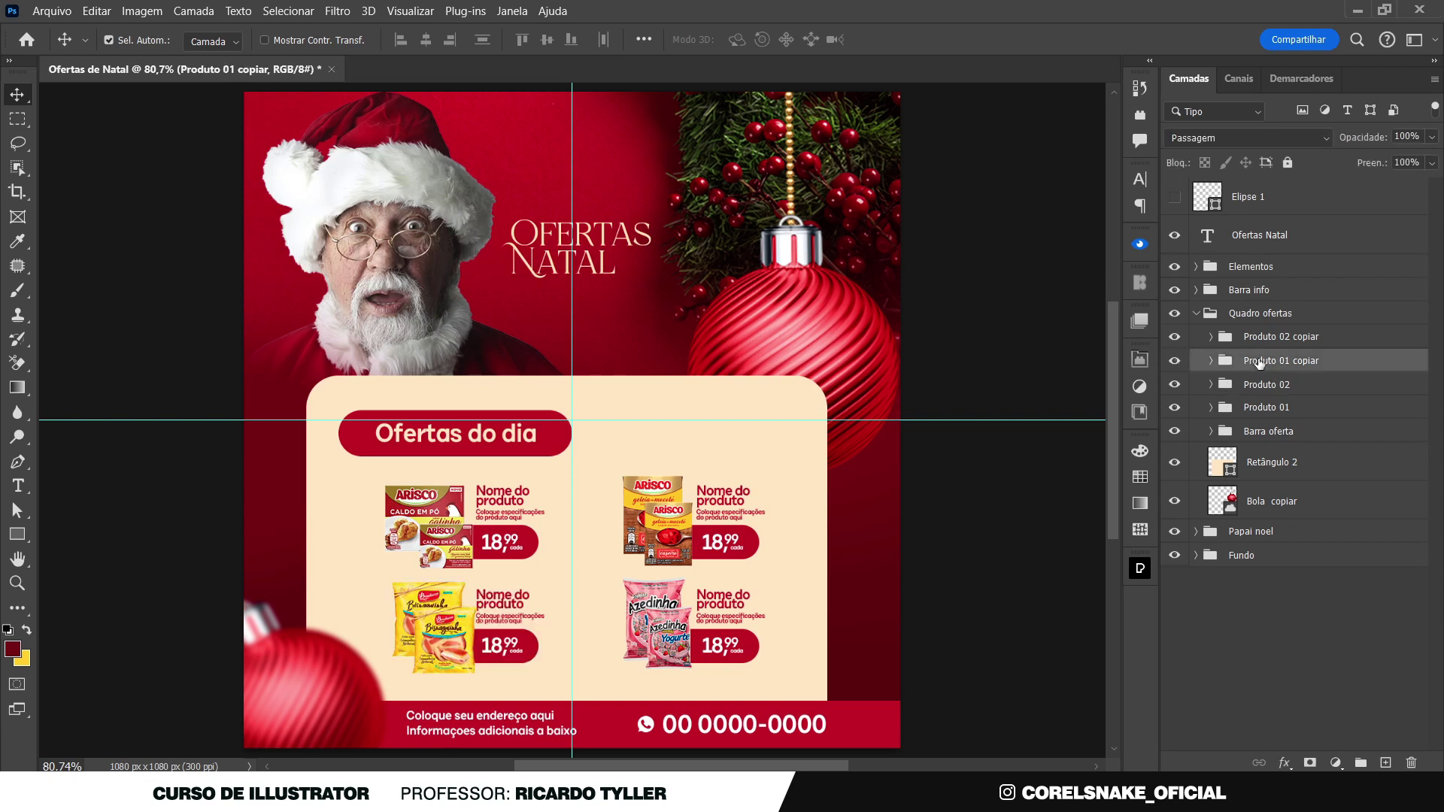
pyautogui.moveTo(1281, 361); pyautogui.dragTo(1319, 359)
pyautogui.write('03')
# Rename the second copied group to Produto 04 and collapse Quadro ofertas
pyautogui.doubleClick(1282, 339)
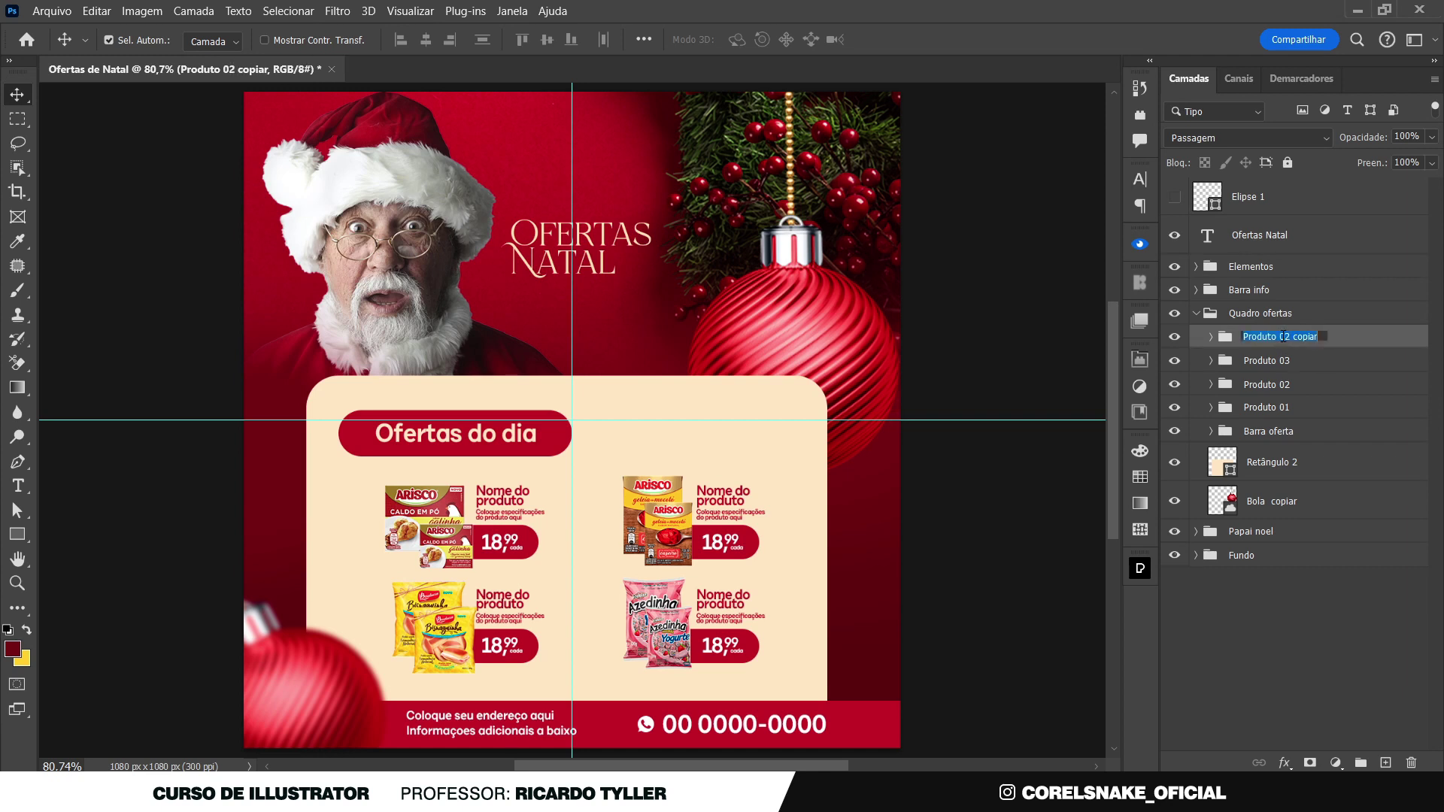
pyautogui.moveTo(1282, 335); pyautogui.dragTo(1337, 331)
pyautogui.write('04')
pyautogui.press('Return')
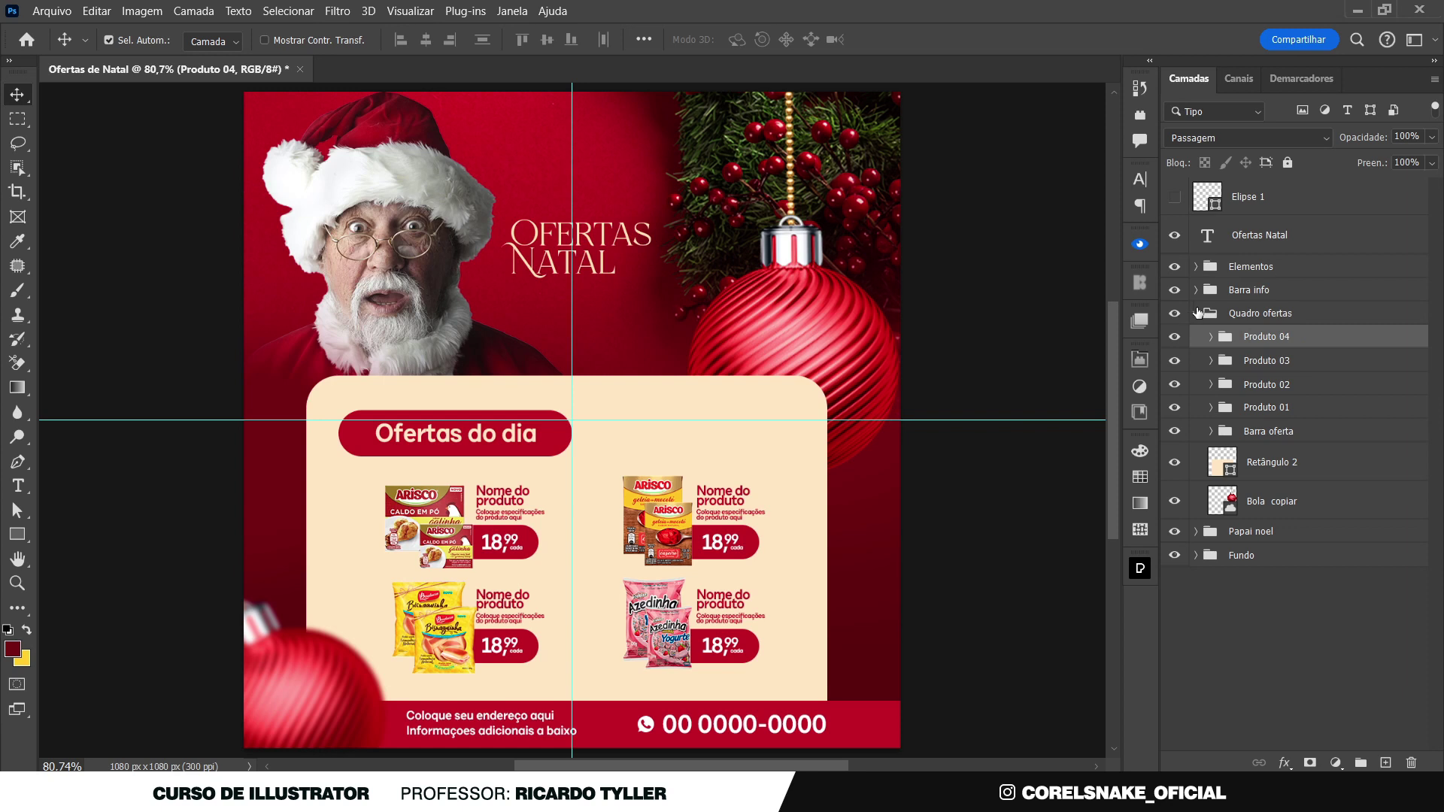
pyautogui.click(1196, 313)
pyautogui.click(1175, 313)
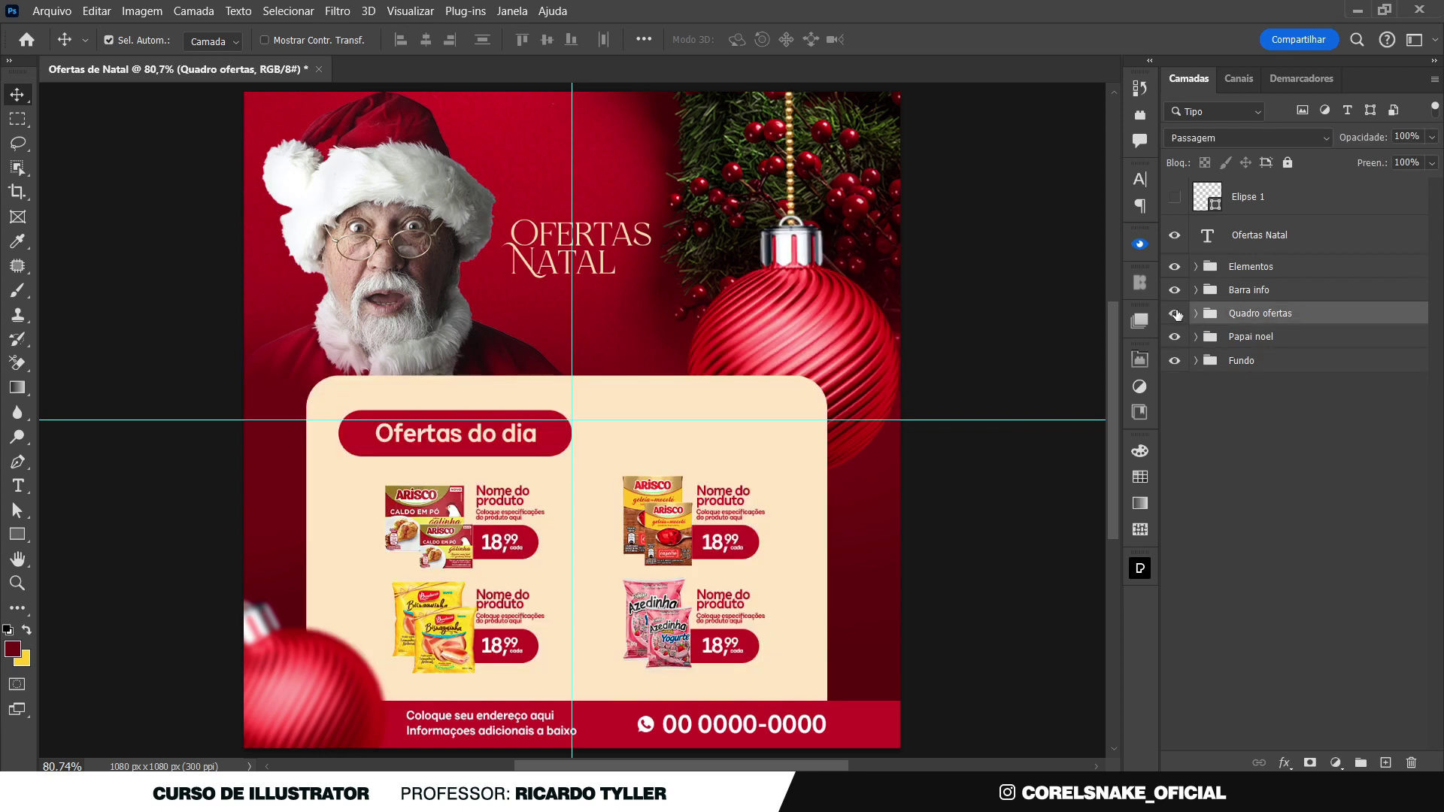
pyautogui.click(1006, 252)
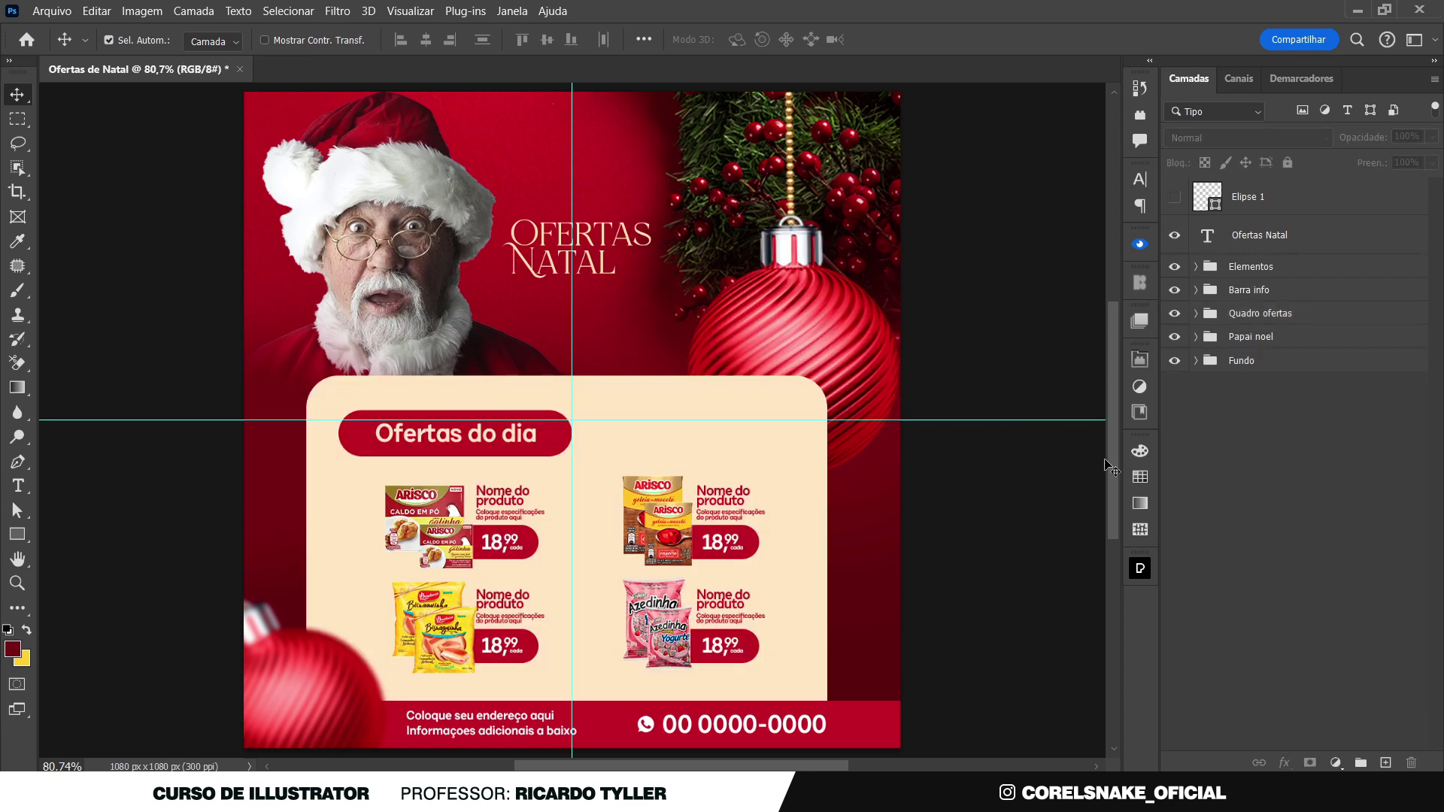
pyautogui.click(1139, 413)
# Place the snowflake graphic from the Libraries panel onto the canvas
pyautogui.scroll(-3, 1027, 549)
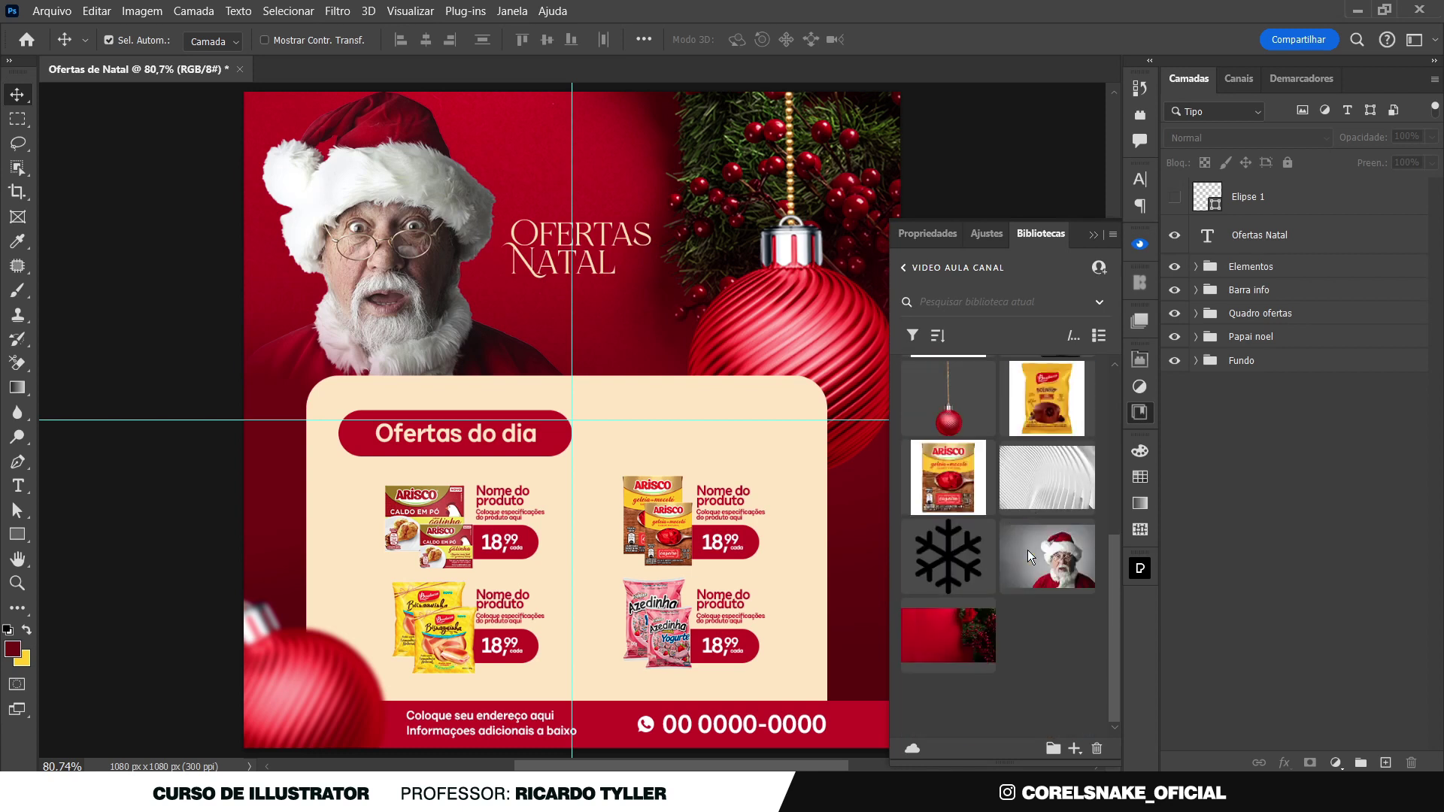
pyautogui.moveTo(963, 573); pyautogui.dragTo(644, 346)
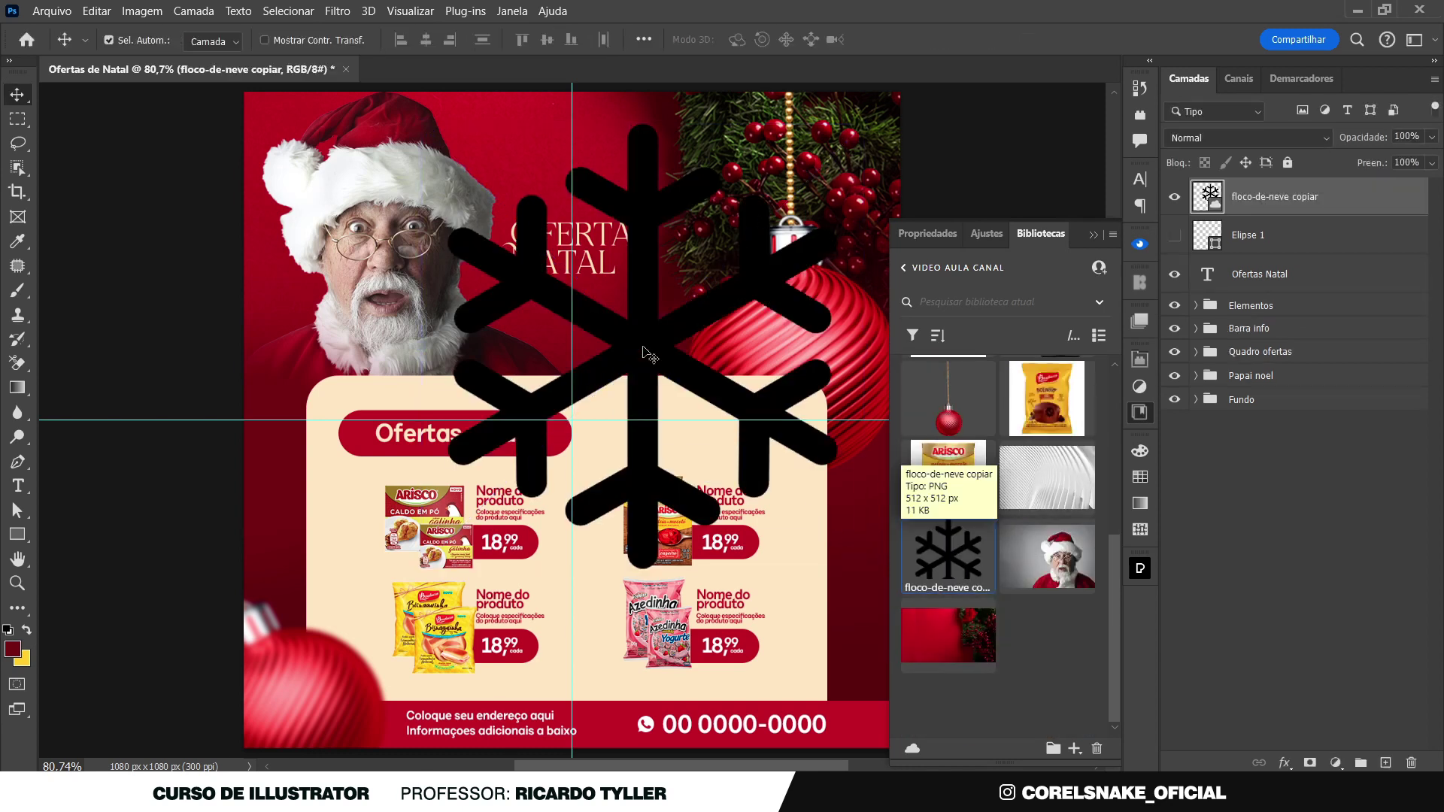
pyautogui.click(1139, 412)
pyautogui.moveTo(656, 352); pyautogui.dragTo(645, 359)
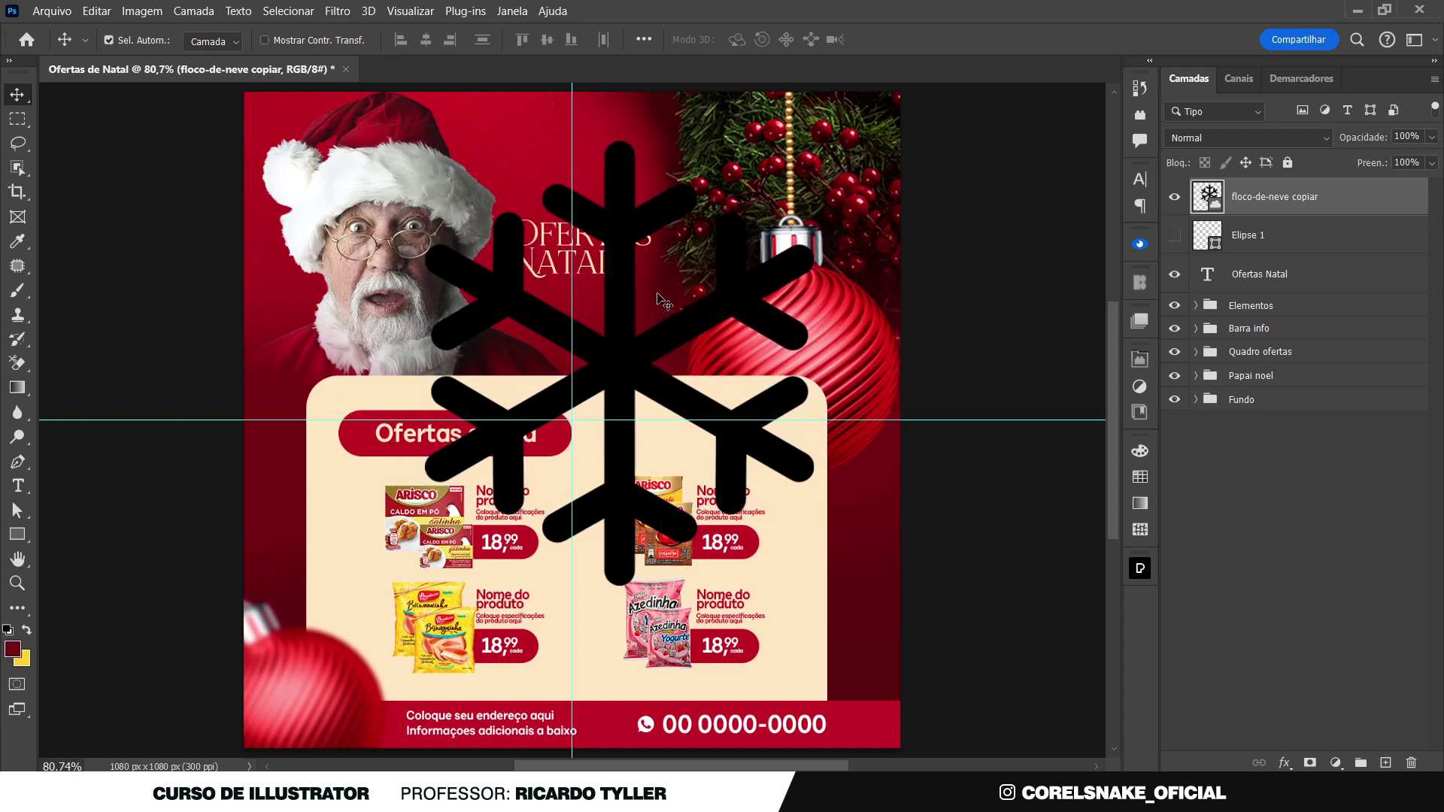
# Give the snowflake a dark red #4d0914 Color Overlay and scale it to about 414 × 414 px
pyautogui.doubleClick(1368, 199)
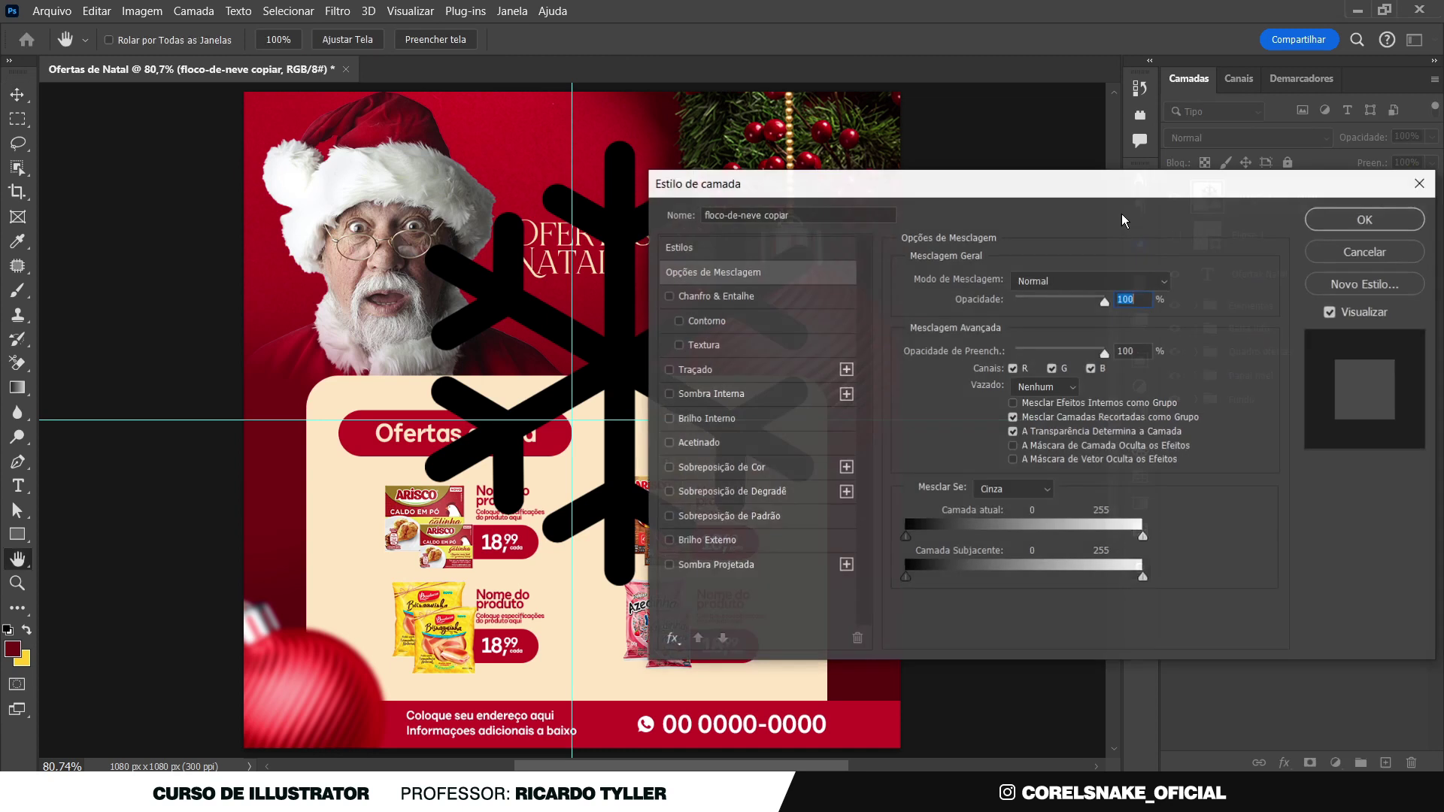
pyautogui.moveTo(744, 200); pyautogui.dragTo(851, 164)
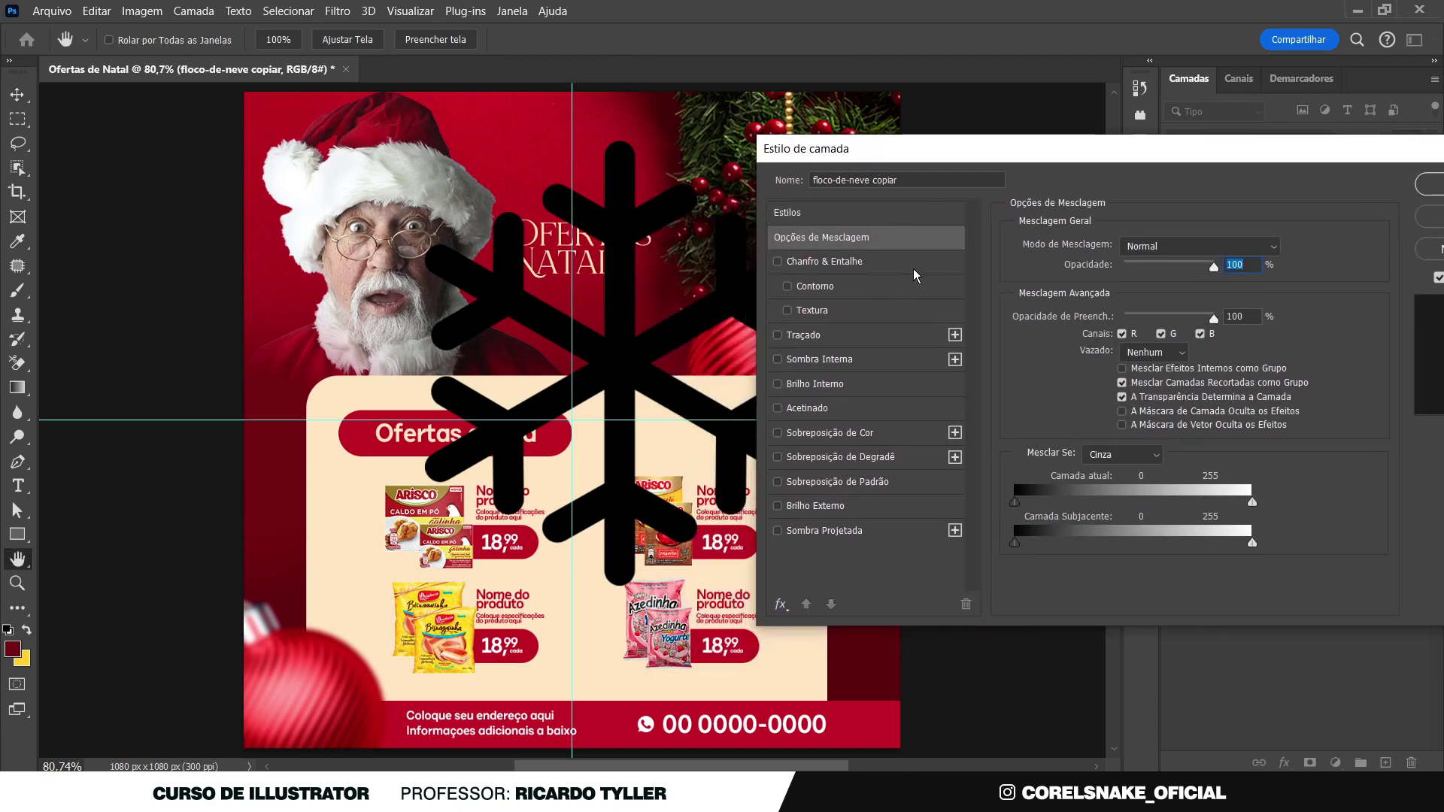
pyautogui.click(872, 434)
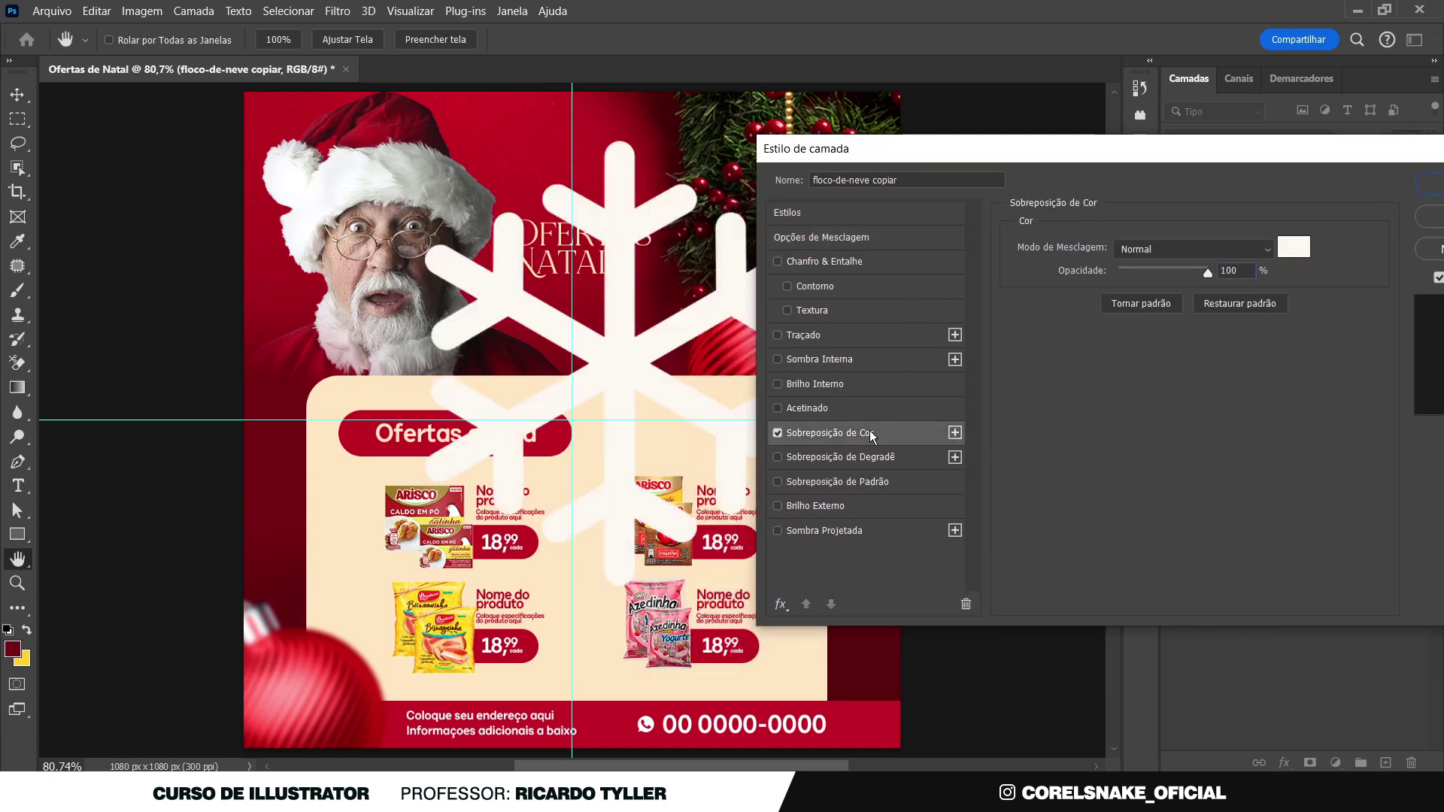
pyautogui.click(1292, 240)
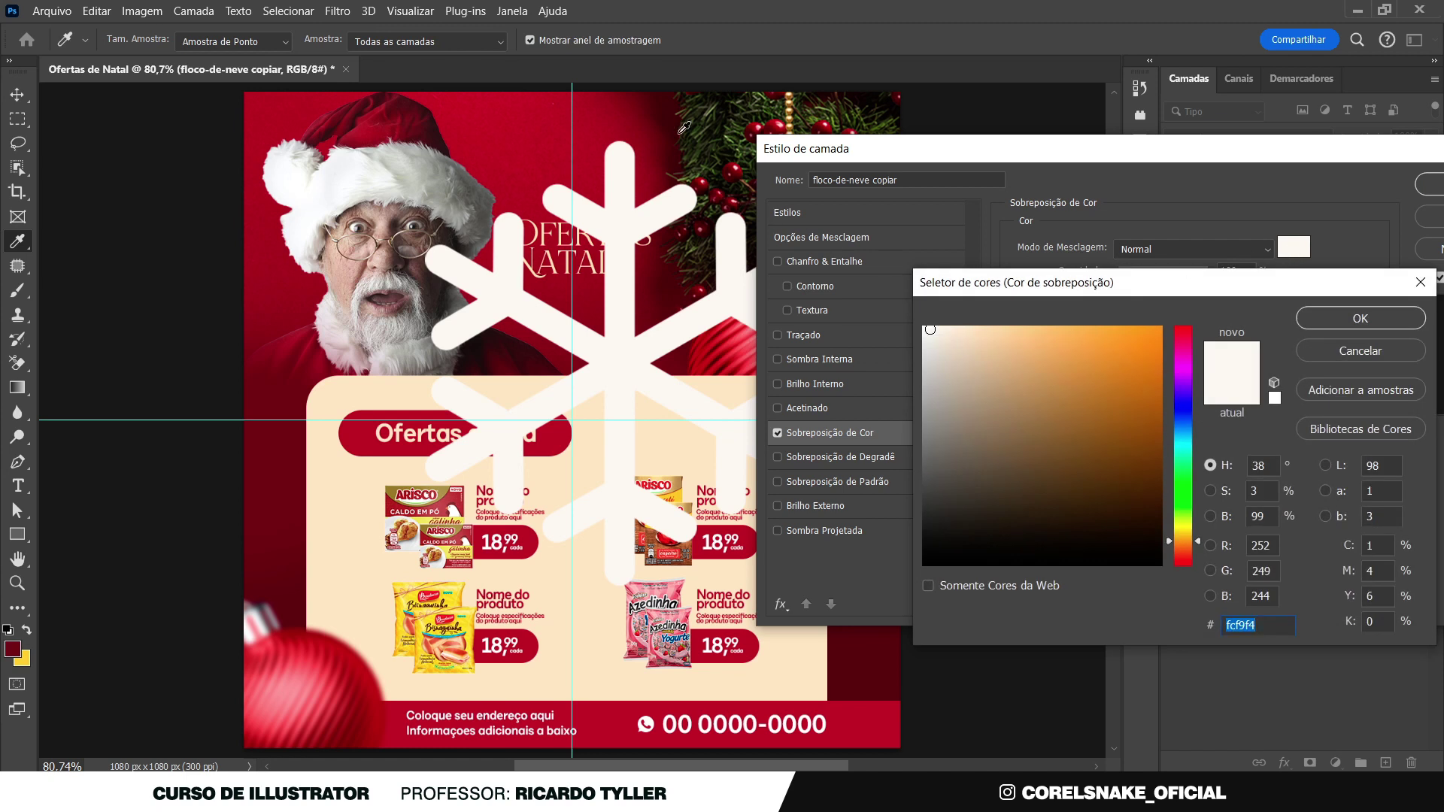
pyautogui.click(660, 98)
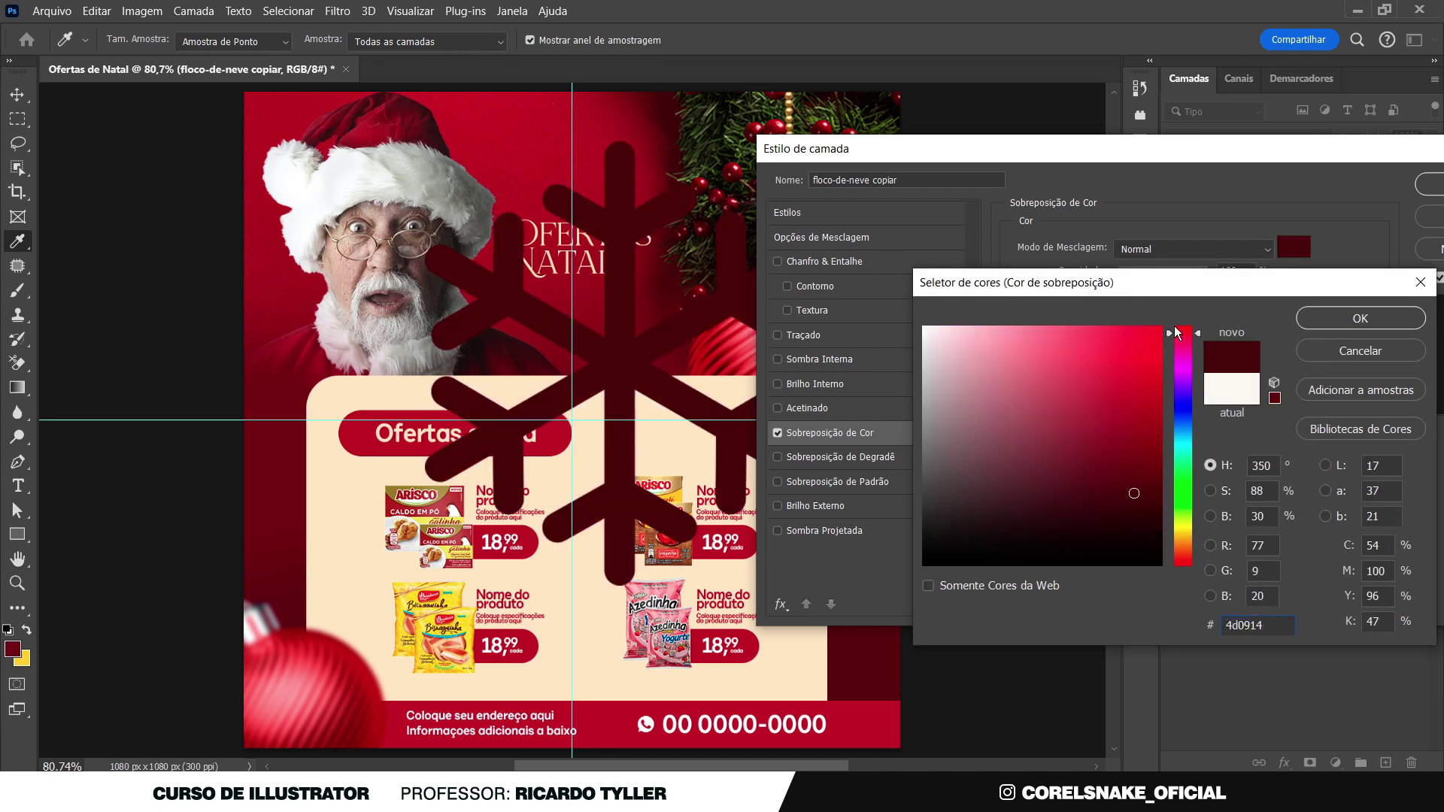
pyautogui.click(1360, 318)
pyautogui.click(1432, 188)
pyautogui.hotkey('ctrl', 't')
pyautogui.moveTo(841, 585); pyautogui.dragTo(547, 291)
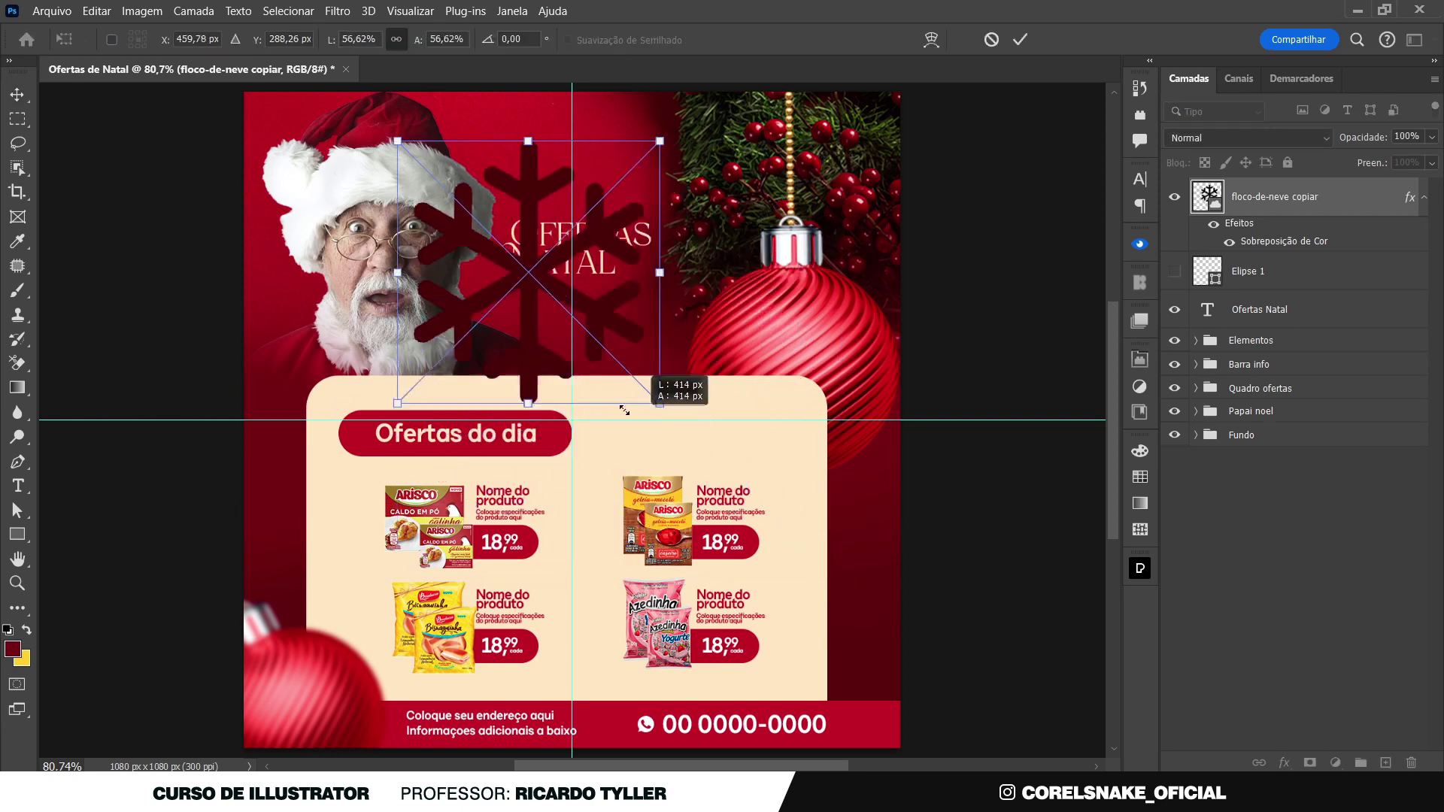
# Position the dark red snowflake on the offers panel's top edge
pyautogui.moveTo(474, 246)
pyautogui.mouseDown()
pyautogui.moveTo(514, 155)
pyautogui.moveTo(543, 161)
pyautogui.mouseUp()
pyautogui.moveTo(615, 205); pyautogui.dragTo(602, 202)
pyautogui.moveTo(528, 105)
pyautogui.mouseDown()
pyautogui.moveTo(564, 359)
pyautogui.moveTo(296, 385)
pyautogui.mouseUp()
pyautogui.press('Return')
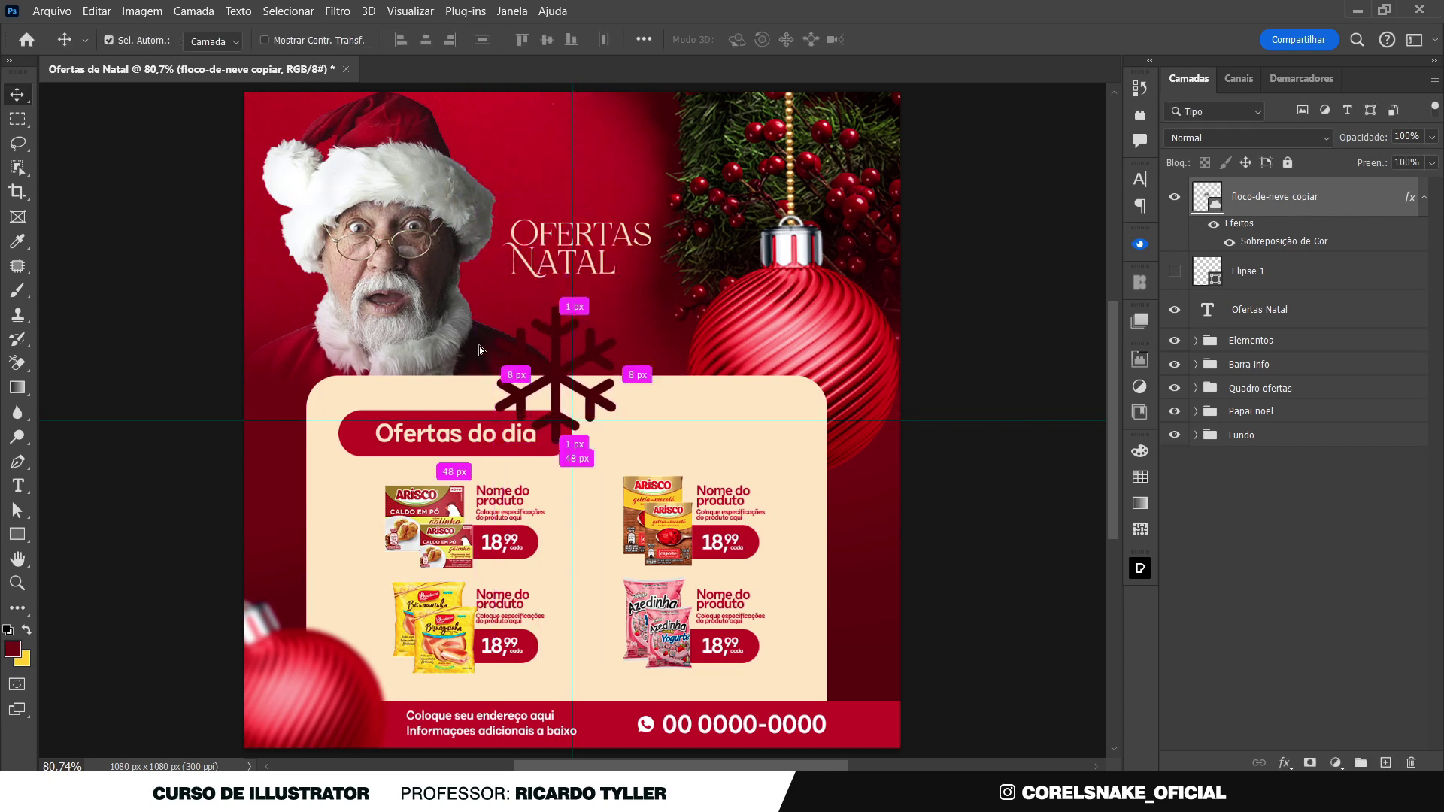
# Shrink a snowflake copy and place it small beside Santa
pyautogui.hotkey('ctrl', 't')
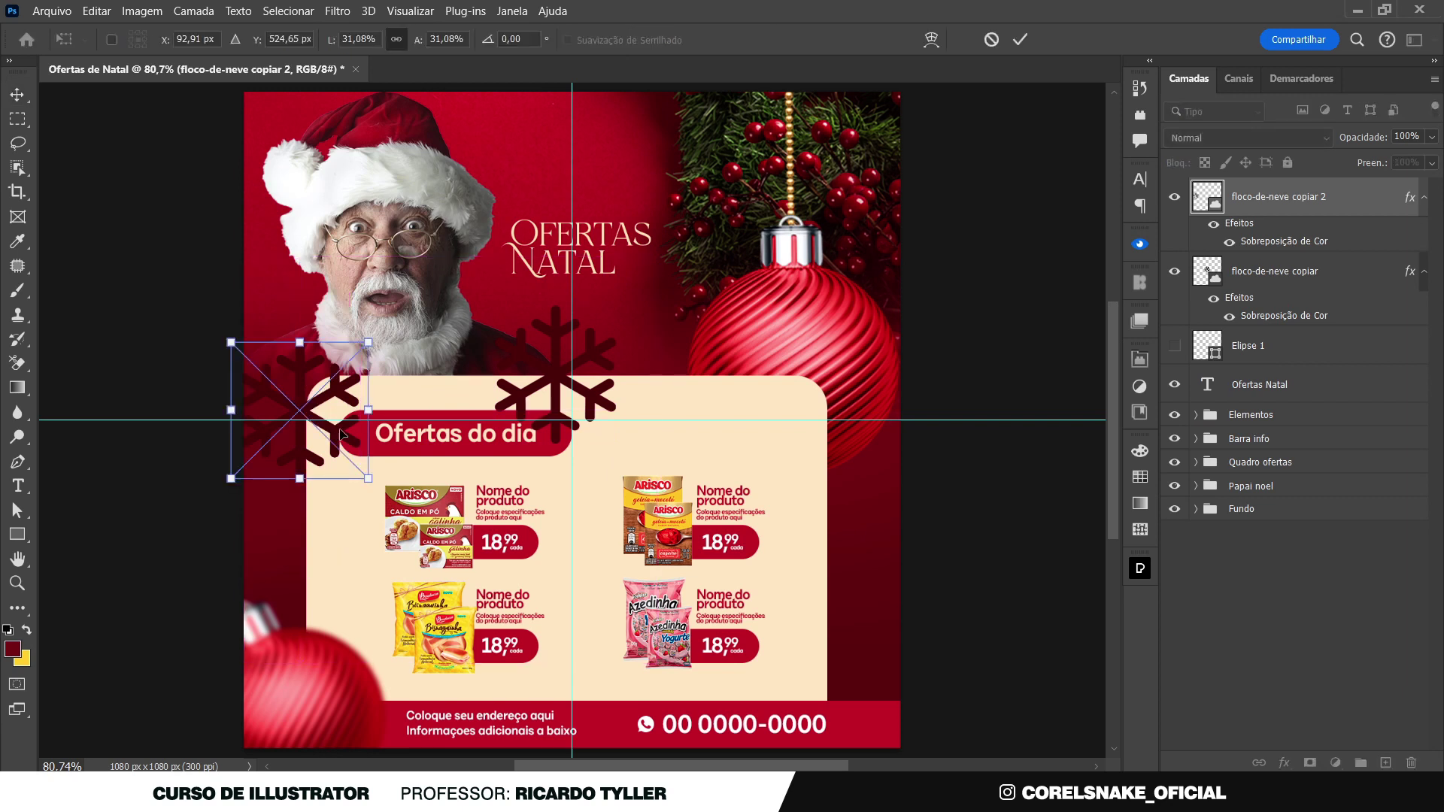
pyautogui.moveTo(368, 462)
pyautogui.mouseDown()
pyautogui.moveTo(304, 415)
pyautogui.moveTo(278, 364)
pyautogui.moveTo(289, 319)
pyautogui.mouseUp()
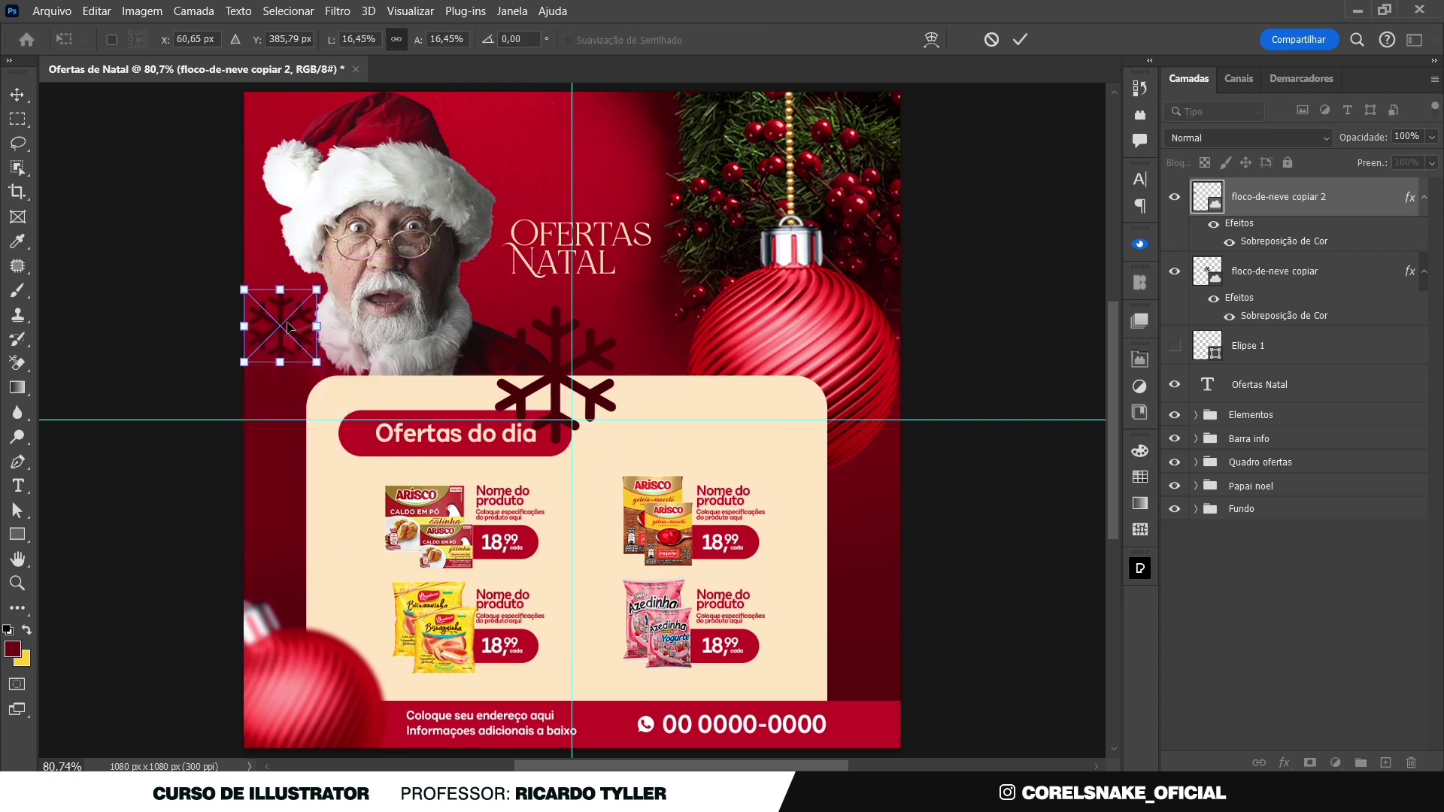
pyautogui.press('Return')
pyautogui.hotkey('ctrl', 't')
pyautogui.moveTo(315, 360); pyautogui.dragTo(288, 306)
pyautogui.press('Return')
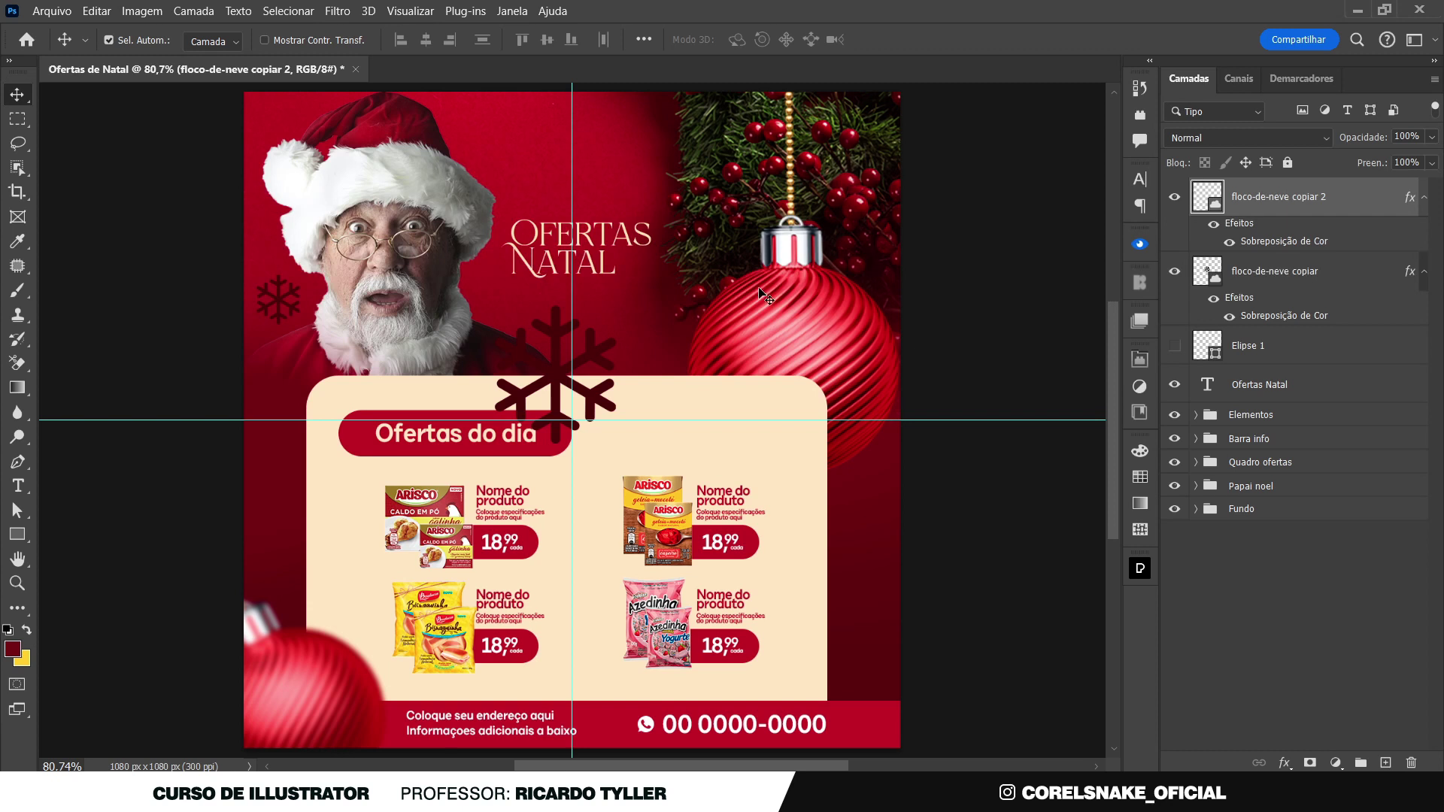
# Duplicate the snowflake and set the copy near the top centre of the canvas
pyautogui.moveTo(570, 355); pyautogui.dragTo(564, 126)
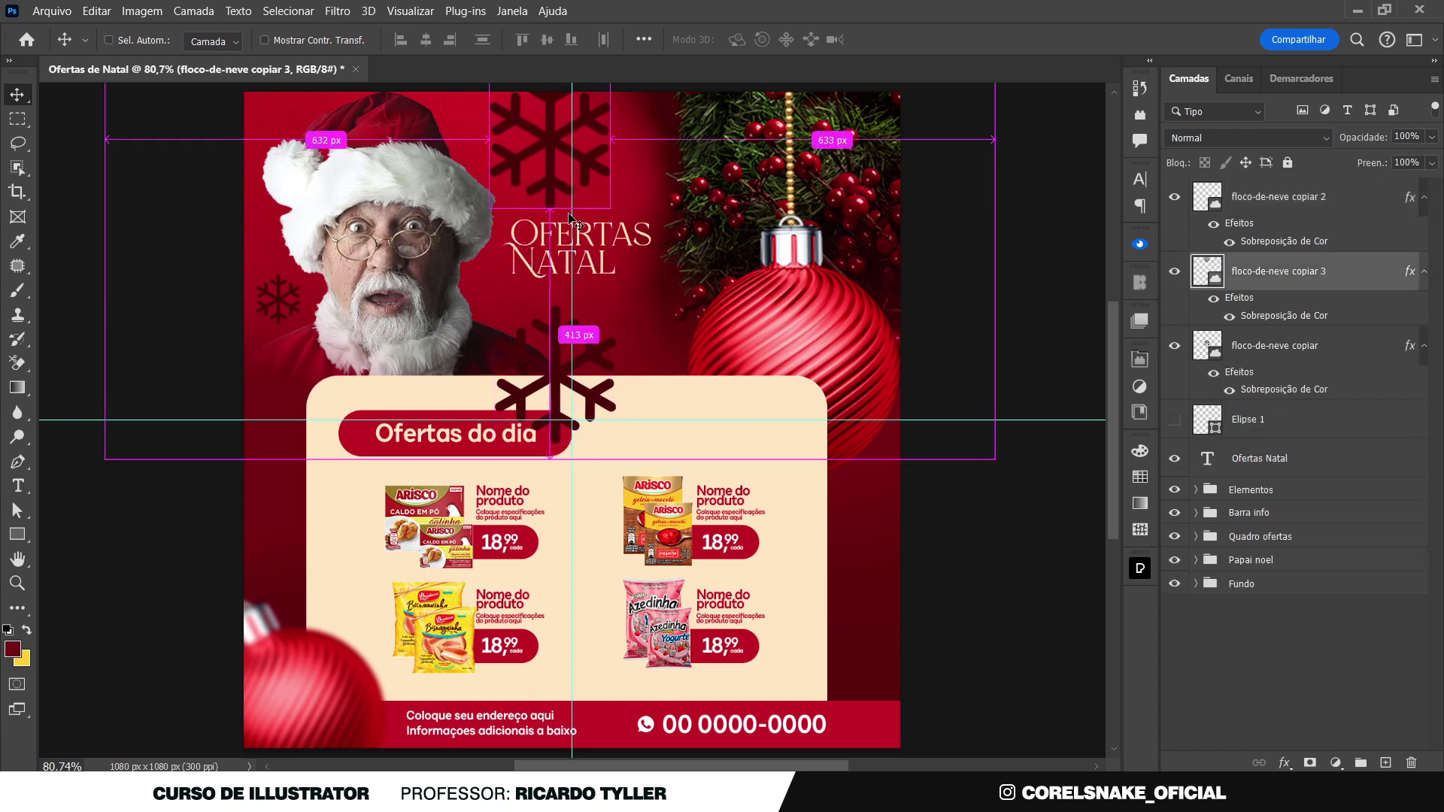
pyautogui.hotkey('ctrl', 't')
pyautogui.moveTo(619, 150); pyautogui.dragTo(630, 151)
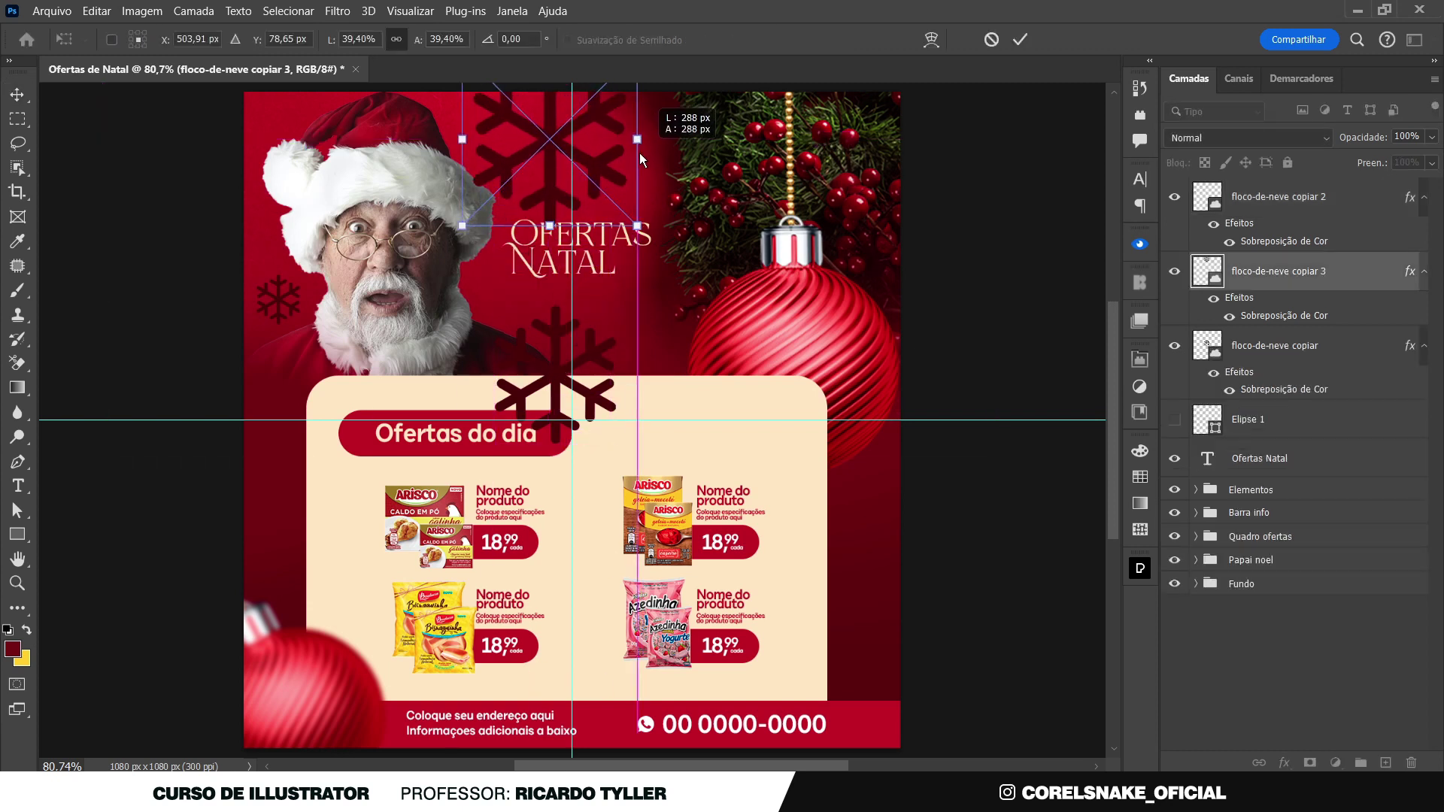
pyautogui.moveTo(541, 150); pyautogui.dragTo(535, 126)
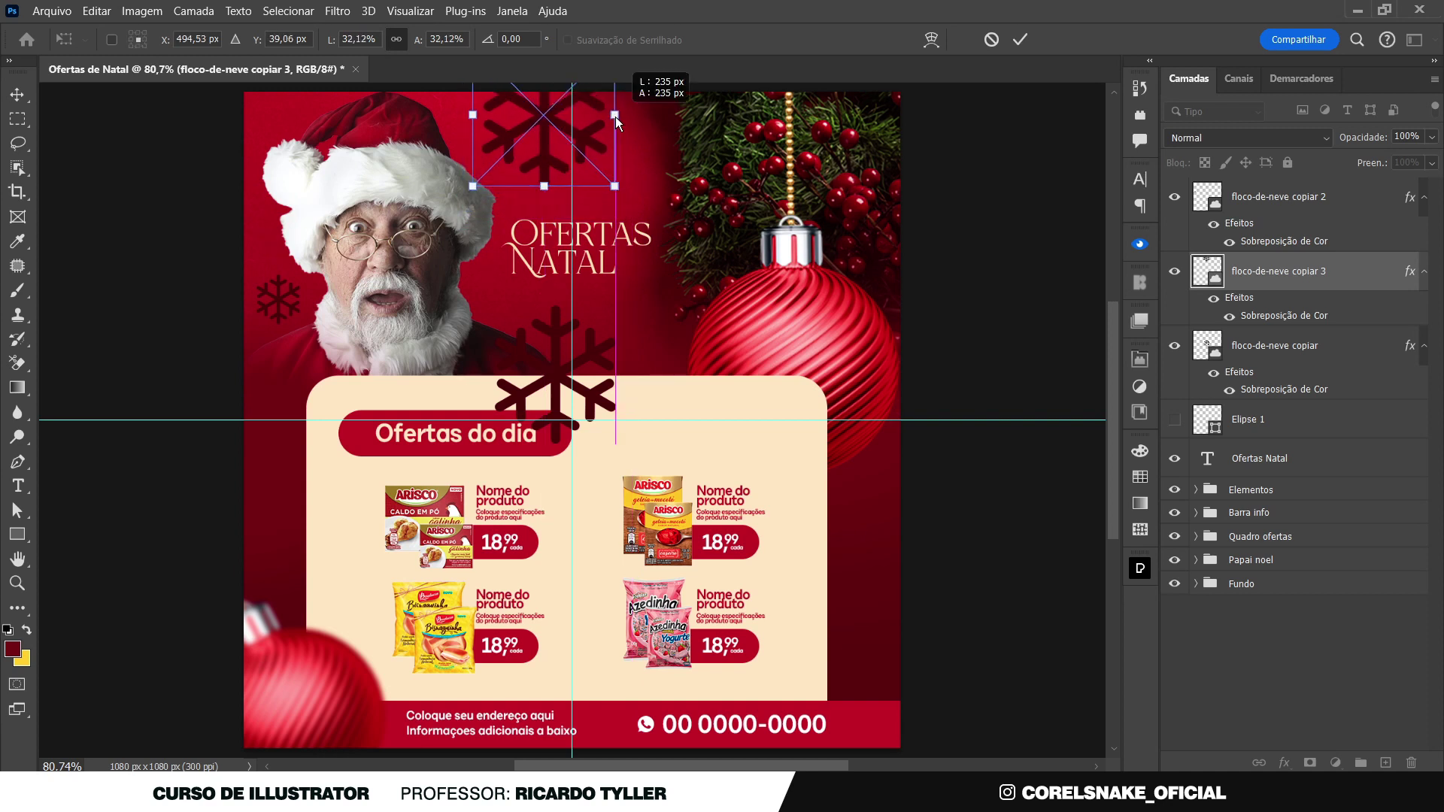
pyautogui.press('Return')
pyautogui.click(551, 343)
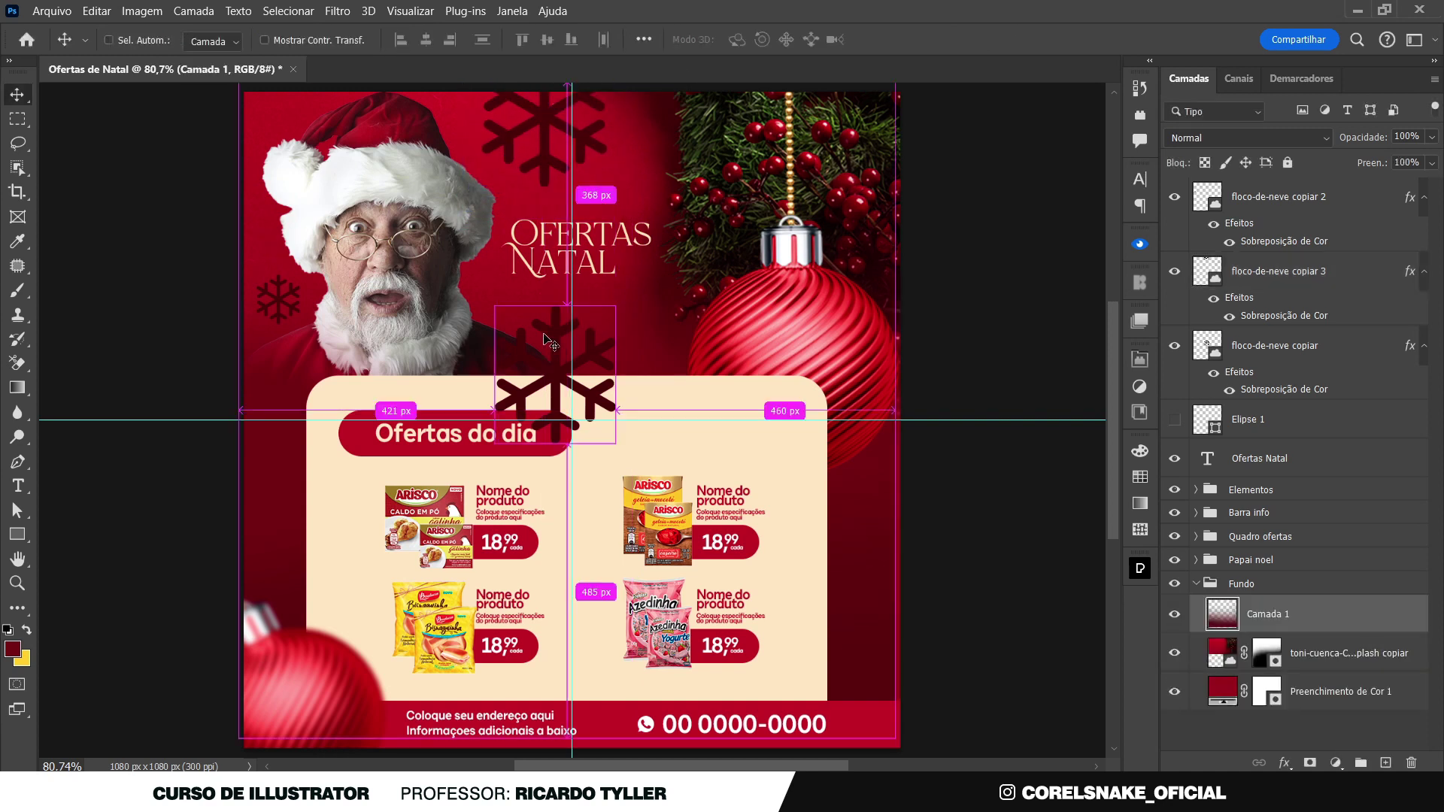
# Shrink the central snowflake to about 25% of its size
pyautogui.hotkey('ctrl', 't')
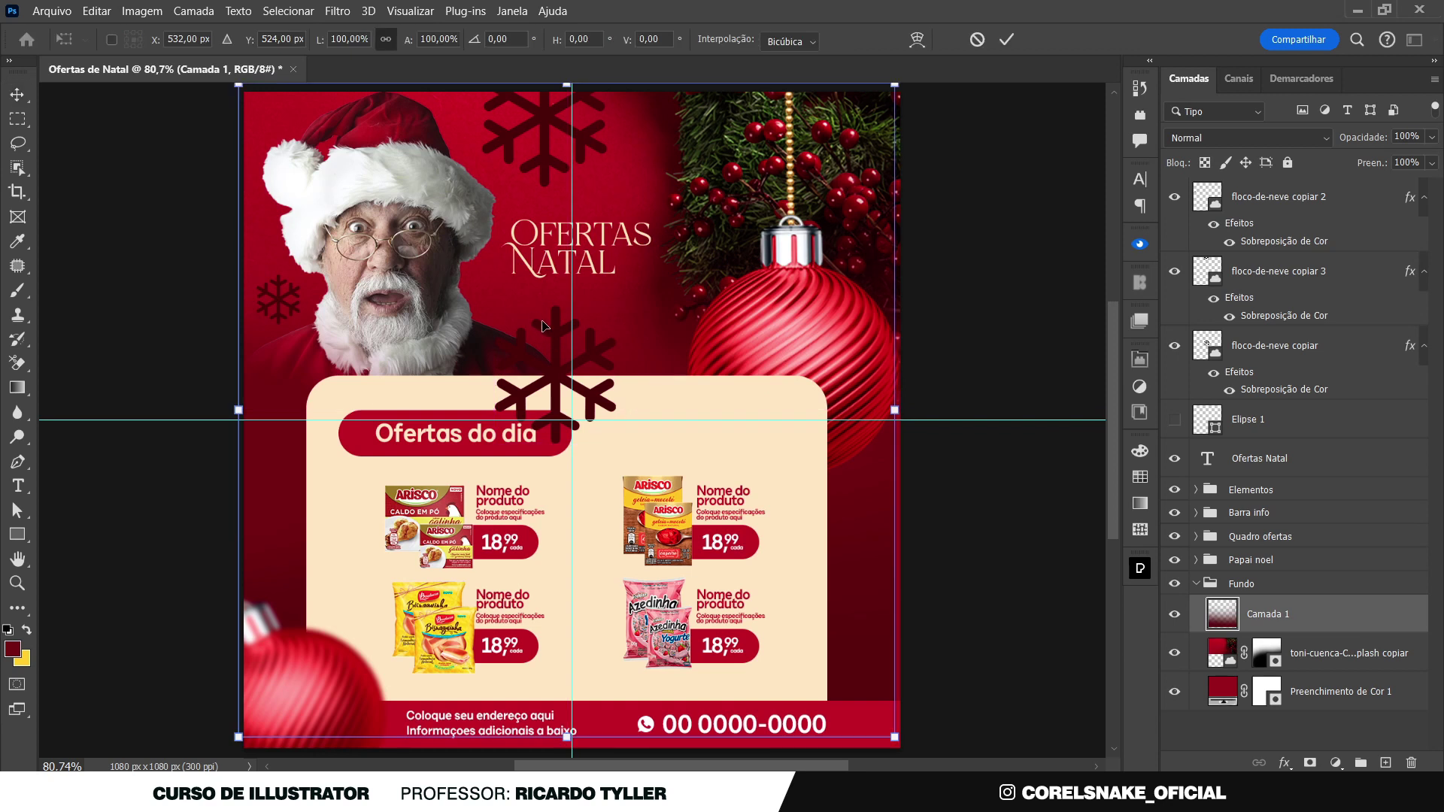
pyautogui.press('Escape')
pyautogui.click(555, 333)
pyautogui.hotkey('ctrl', 't')
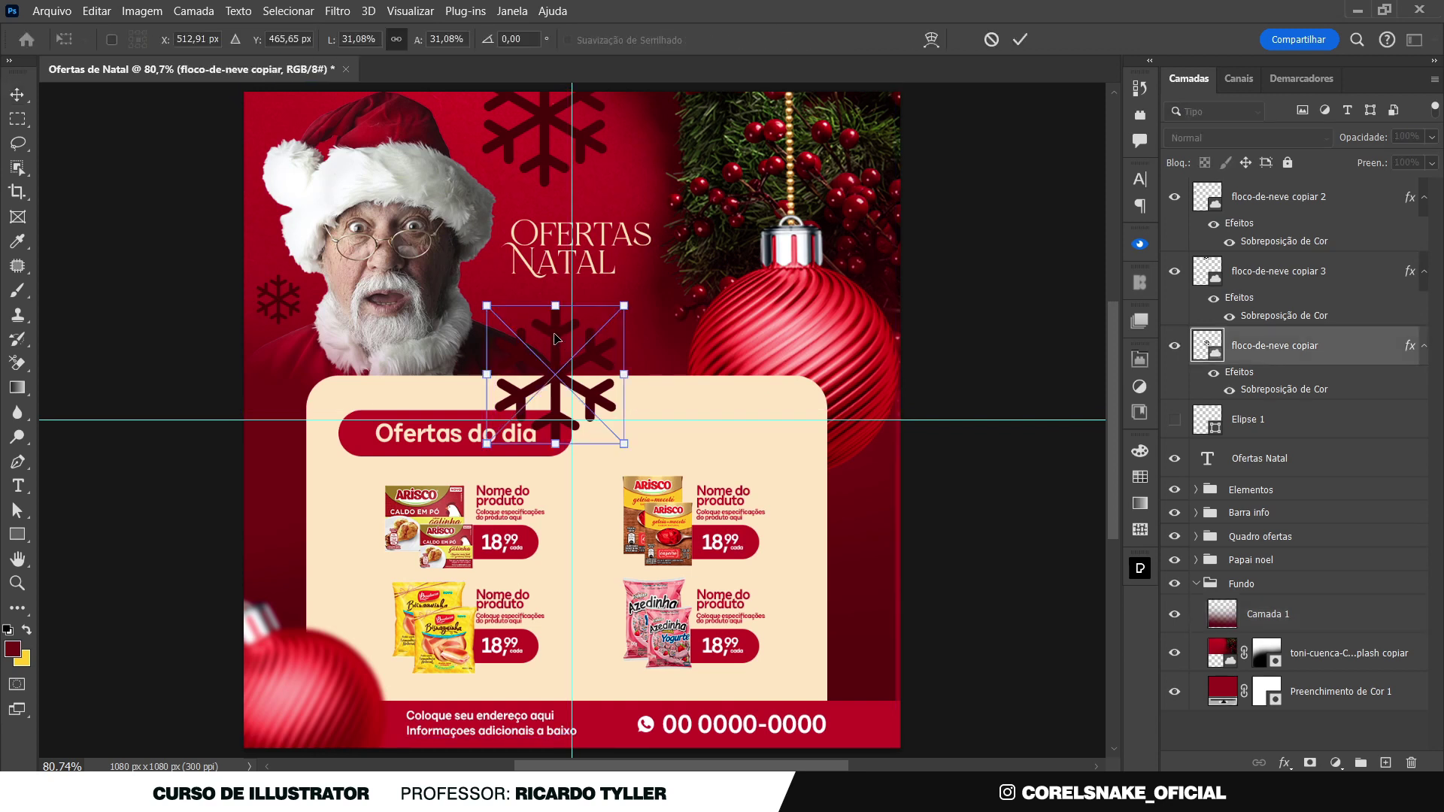
pyautogui.moveTo(615, 302); pyautogui.dragTo(606, 322)
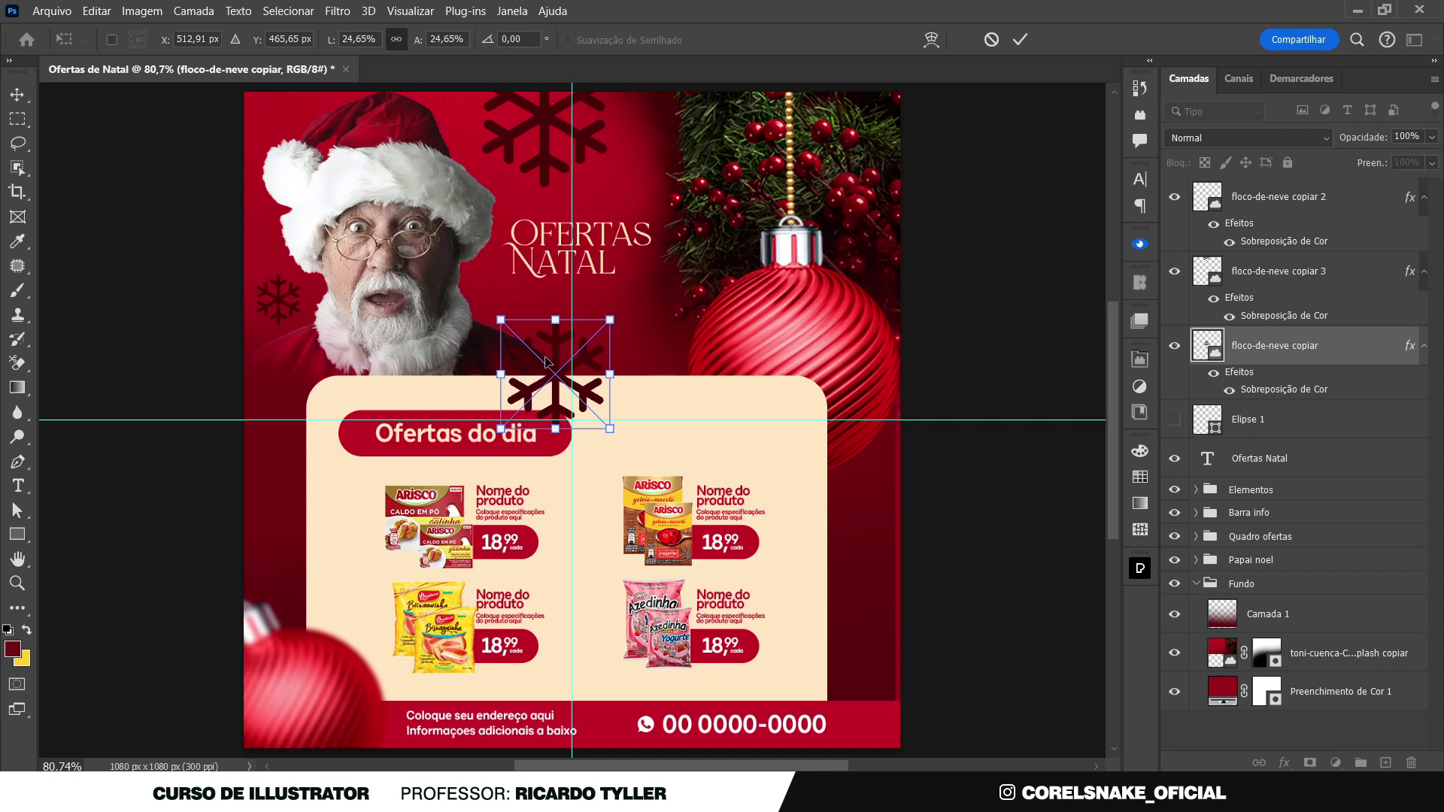
pyautogui.moveTo(559, 372); pyautogui.dragTo(553, 354)
pyautogui.press('Return')
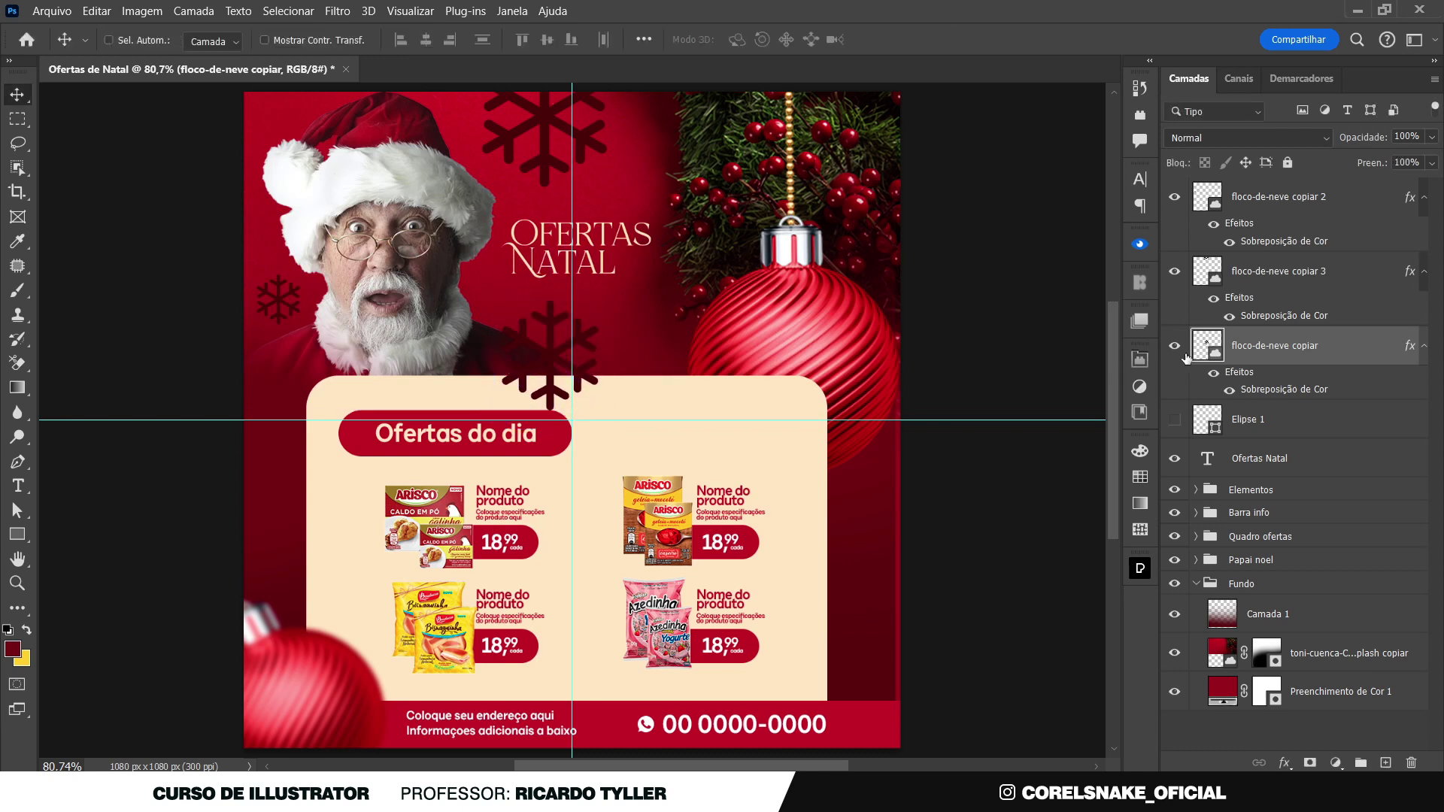
# Move the snowflake into the Fundo group above the colour fill and fade snowflakes to 64% opacity
pyautogui.hotkey('ctrl', 'shift', '[')
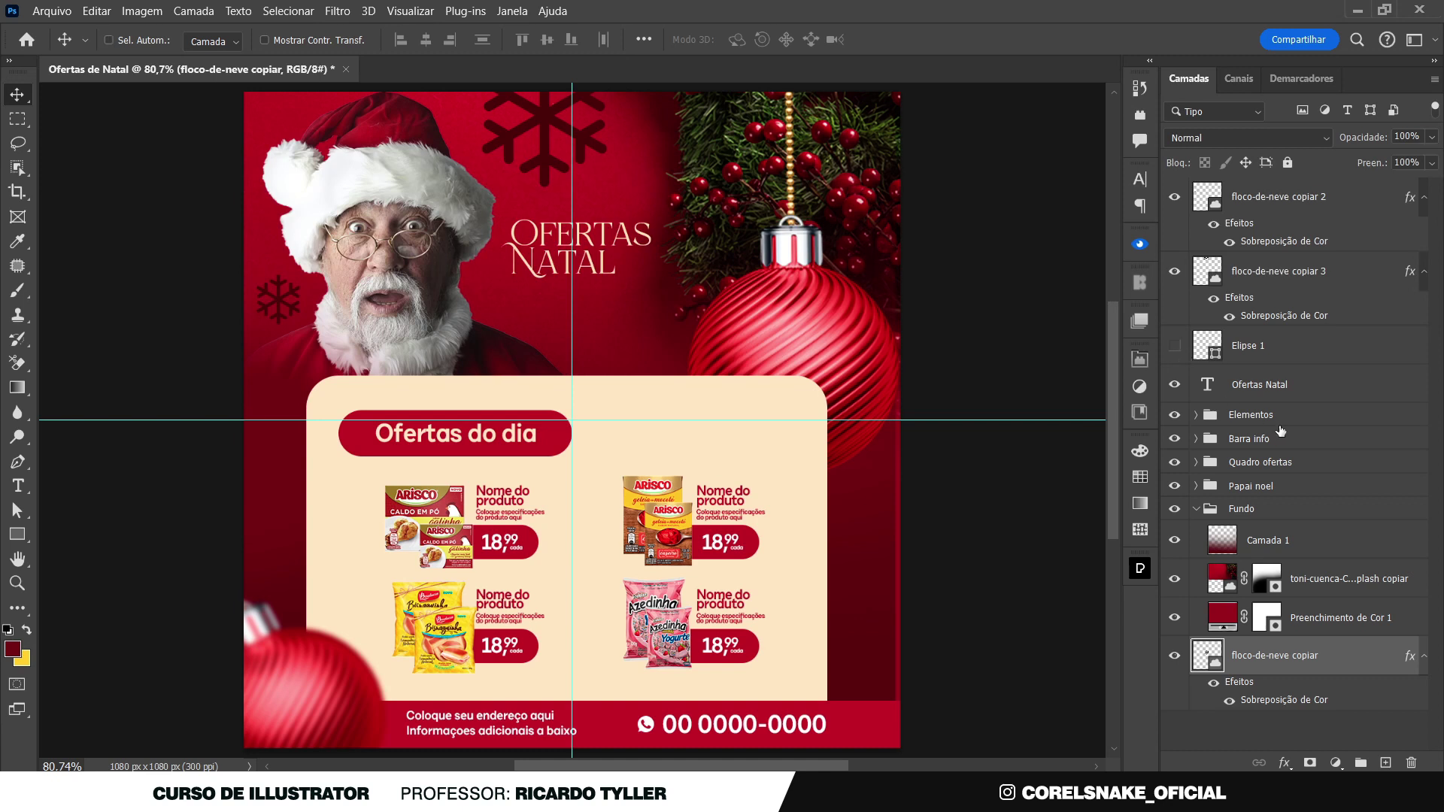
pyautogui.hotkey('ctrl', ']')
pyautogui.hotkey('ctrl', ']')
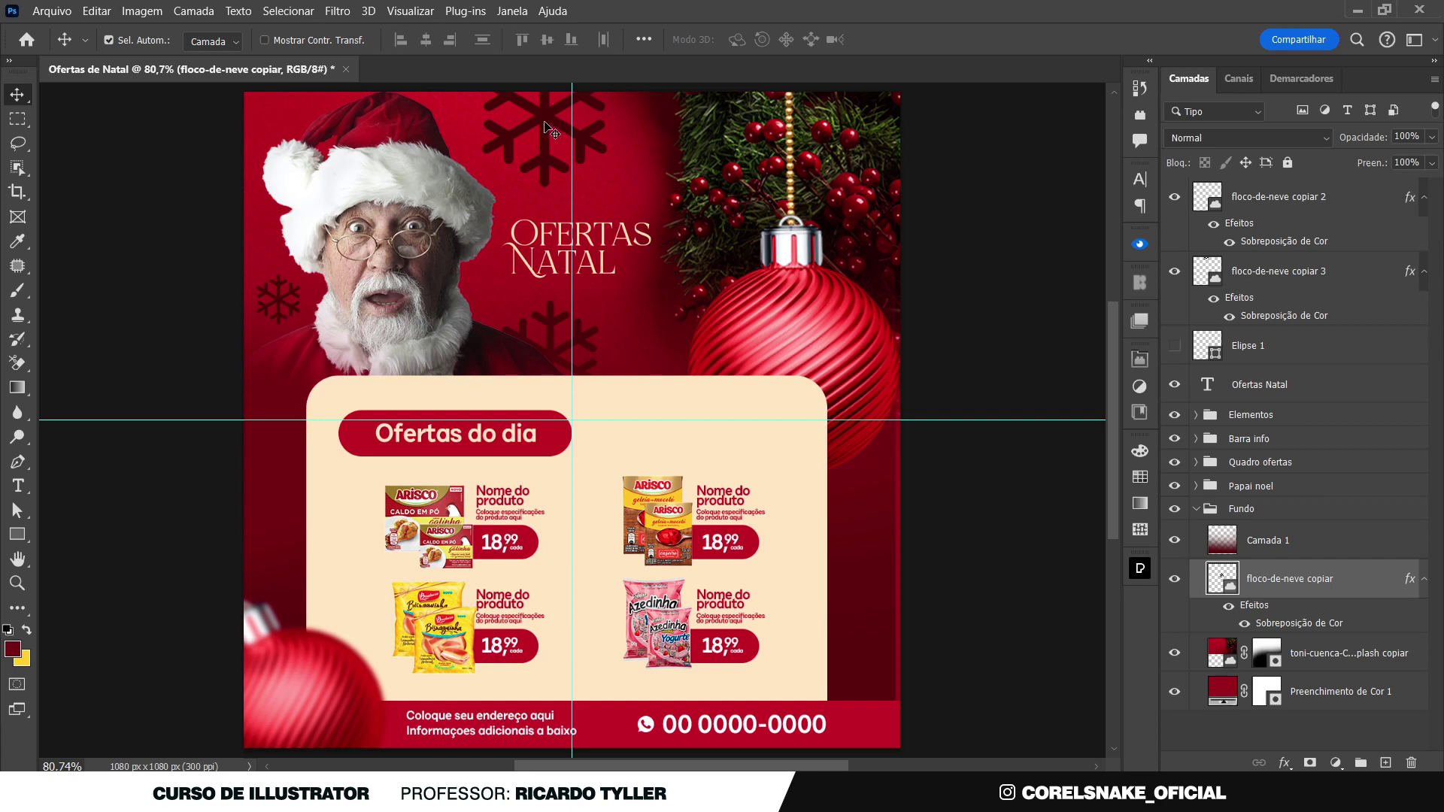
pyautogui.keyDown('ctrl'); pyautogui.click(1279, 271); pyautogui.keyUp('ctrl')
pyautogui.click(1431, 137)
pyautogui.moveTo(1431, 157); pyautogui.dragTo(1401, 190)
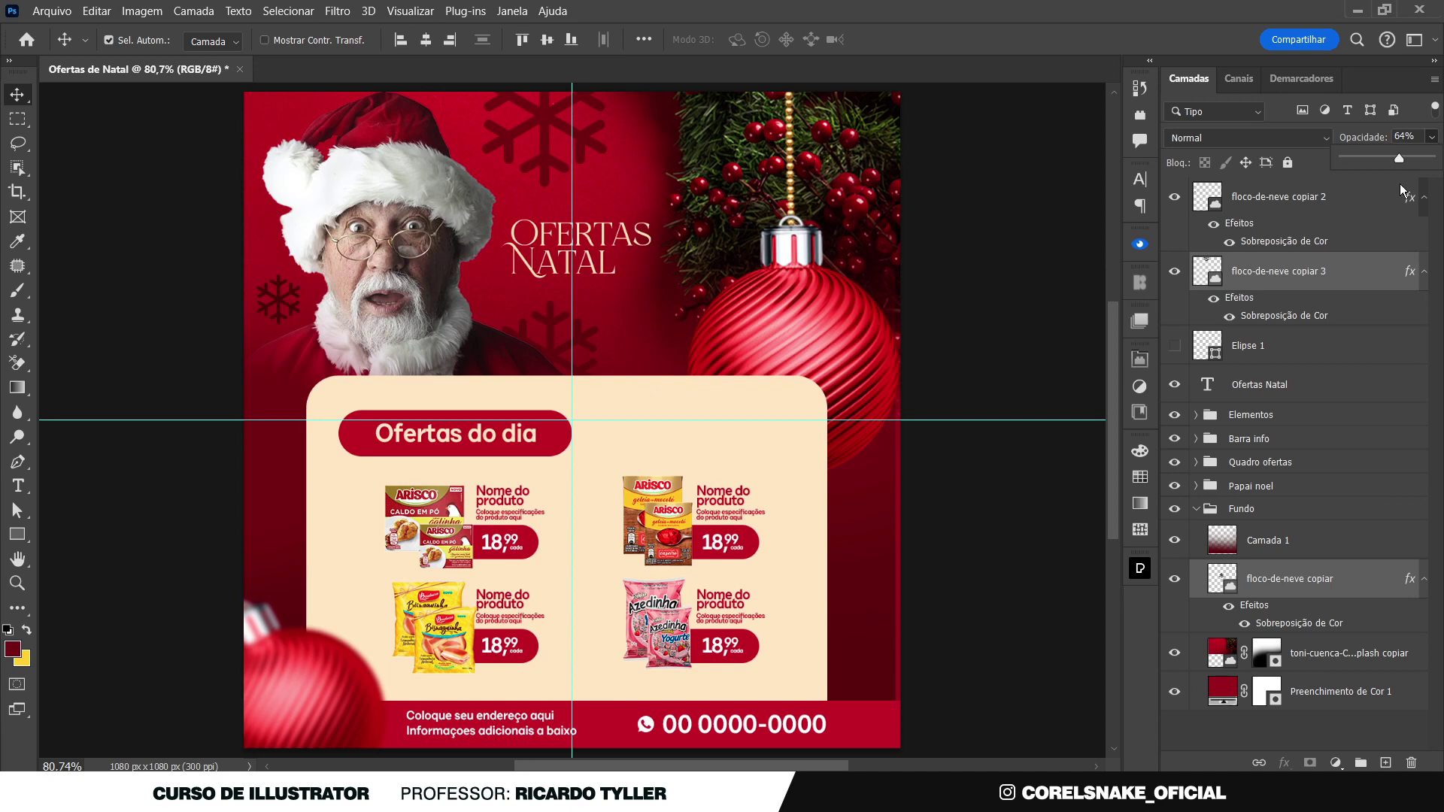
pyautogui.click(896, 557)
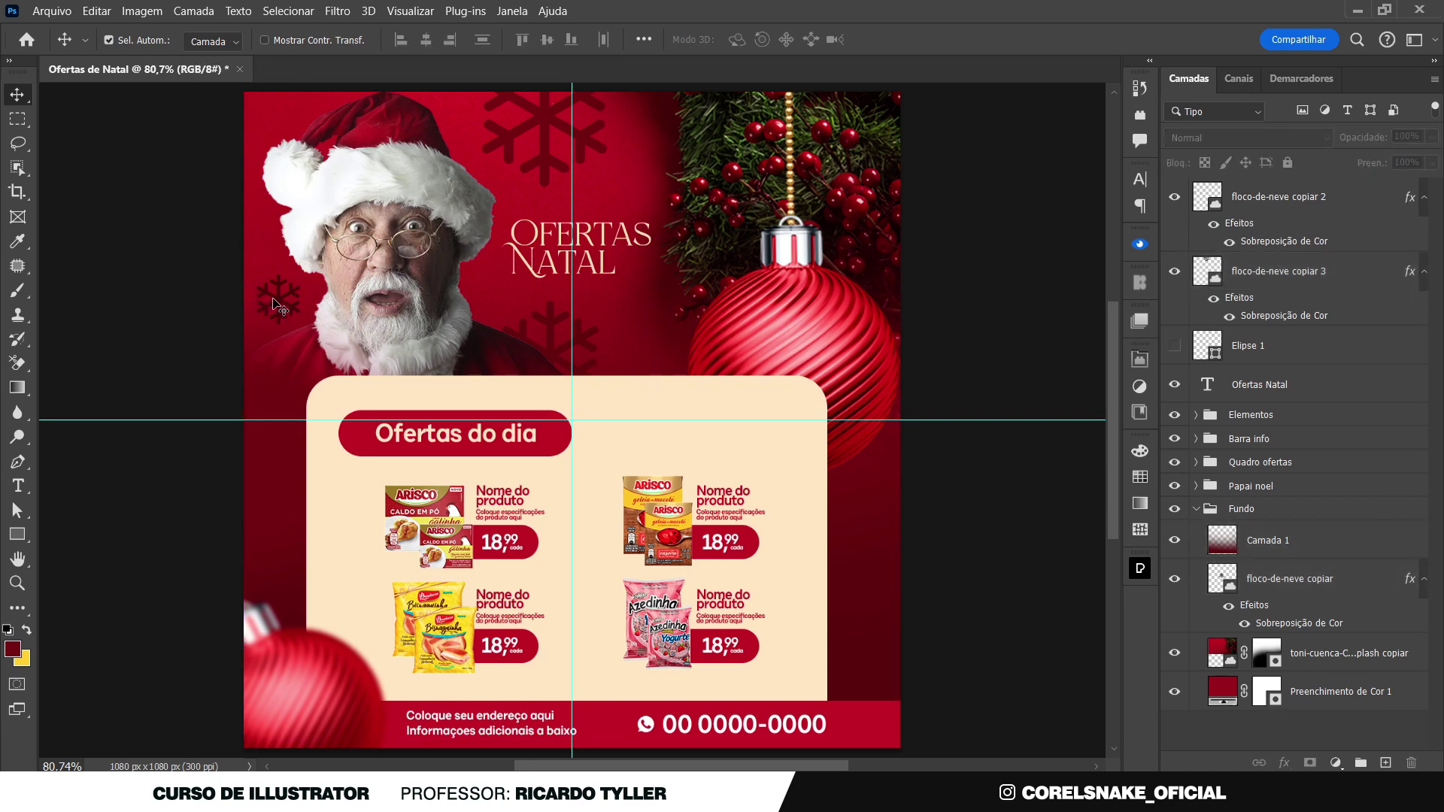
pyautogui.click(277, 299)
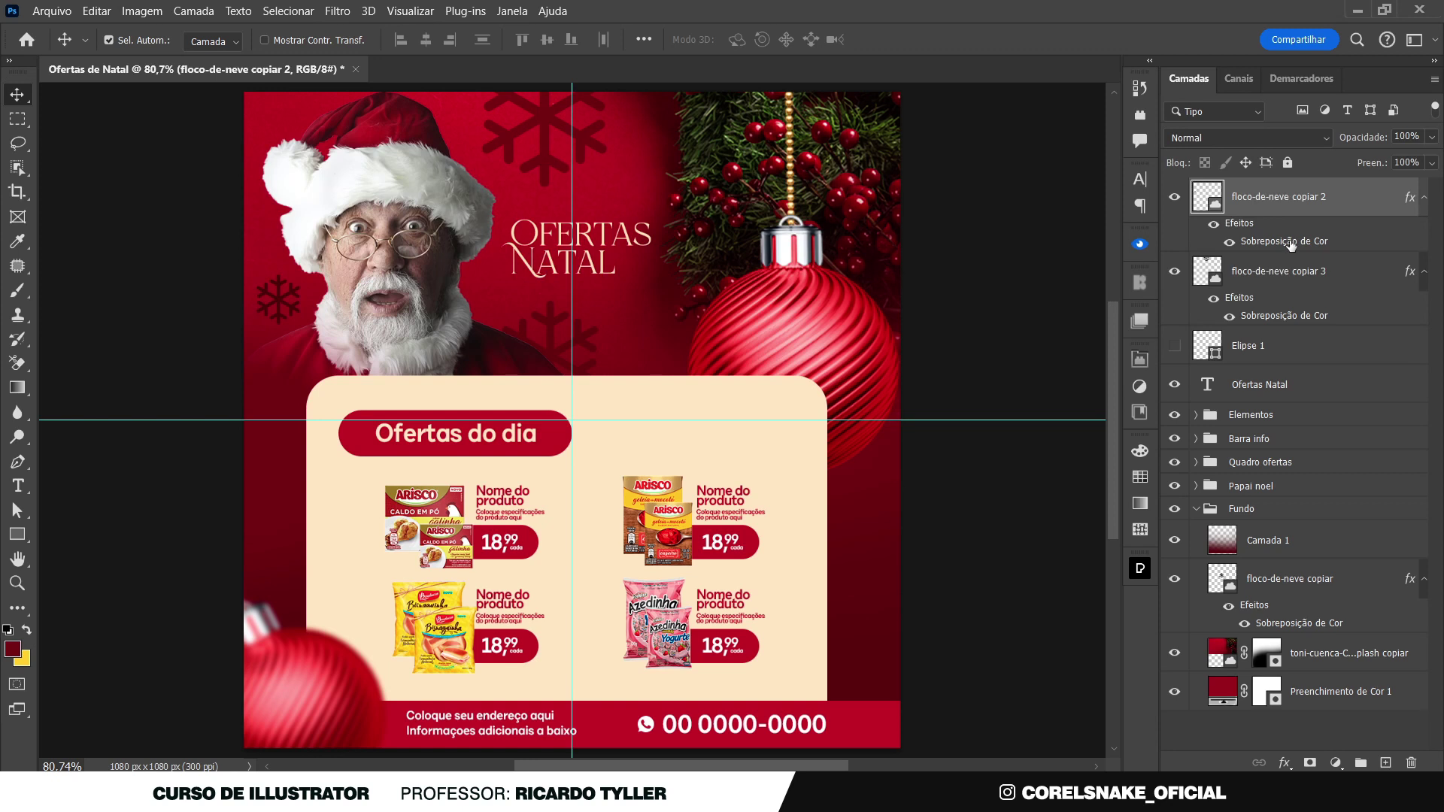
# Change the small snowflake's Color Overlay to gold #e6c67f sampled from the artwork
pyautogui.doubleClick(1292, 242)
pyautogui.click(1185, 248)
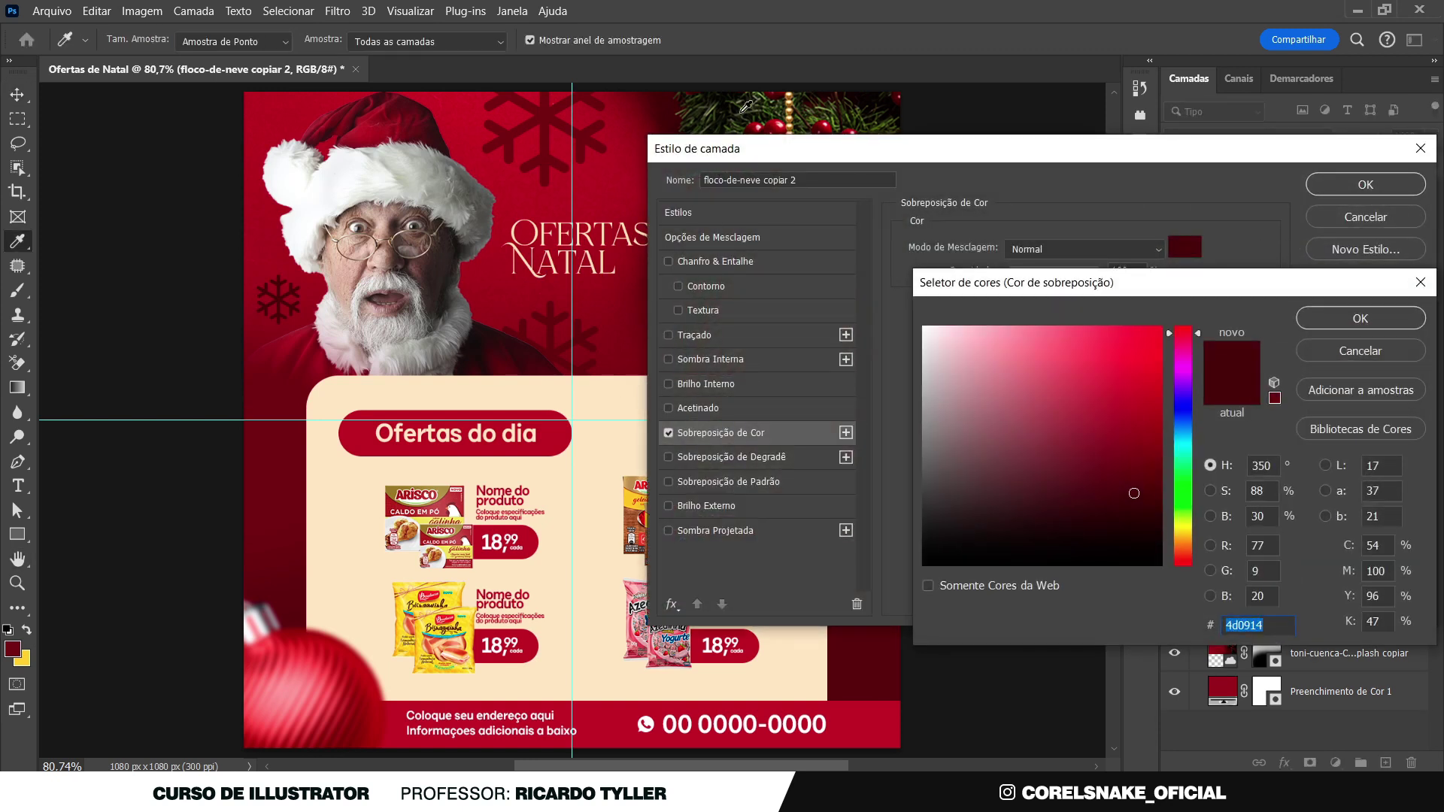
pyautogui.click(790, 101)
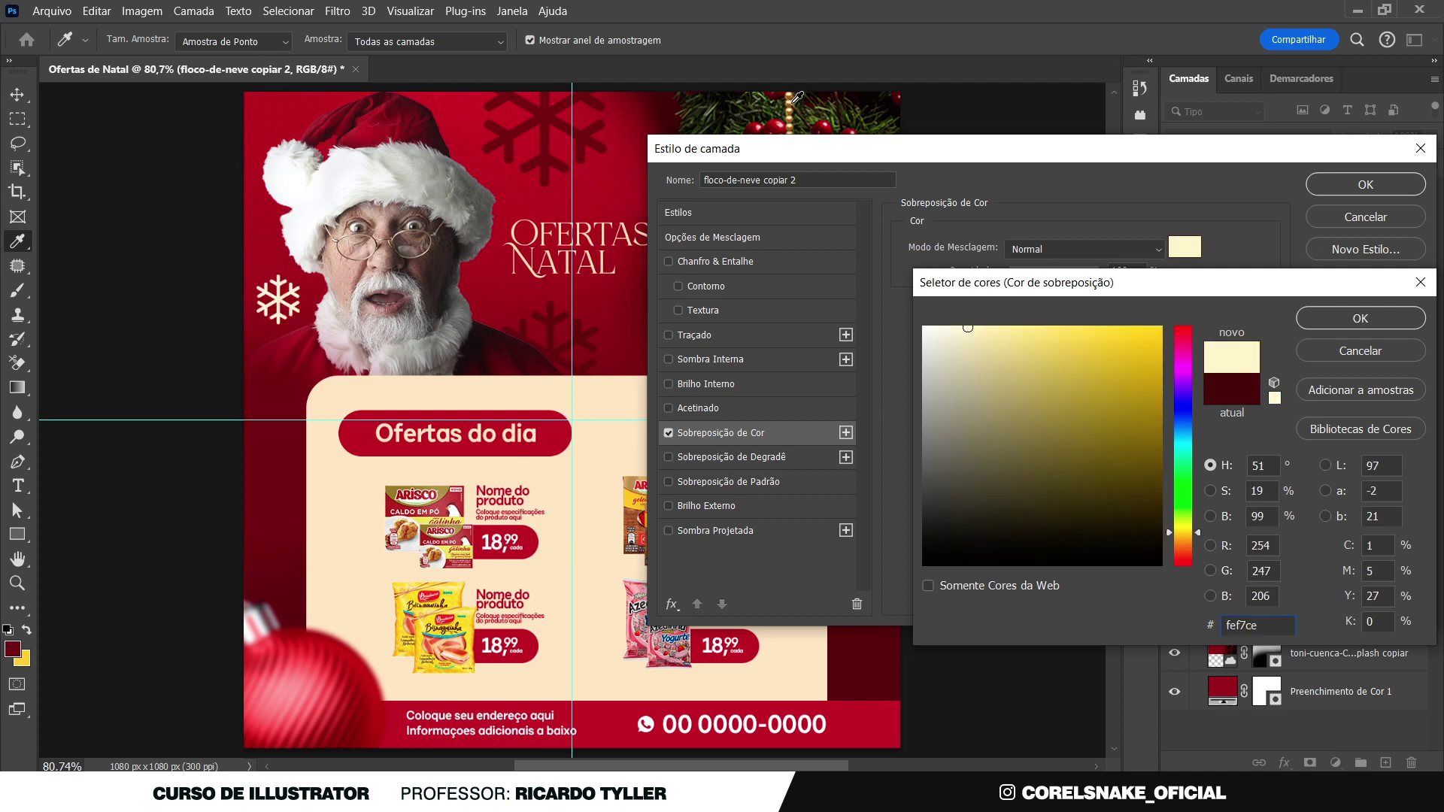
pyautogui.moveTo(790, 109); pyautogui.dragTo(790, 111)
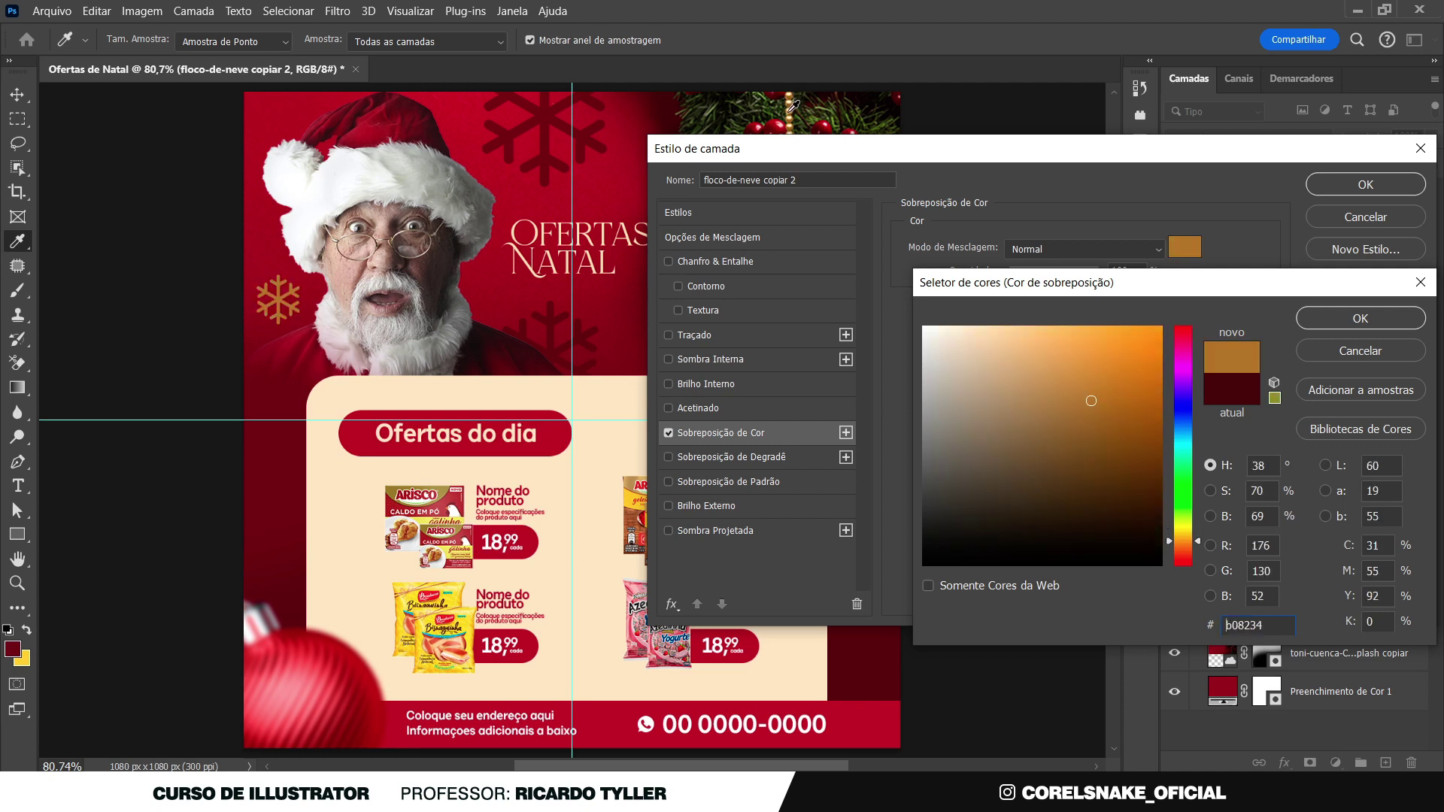
pyautogui.moveTo(792, 105); pyautogui.dragTo(791, 102)
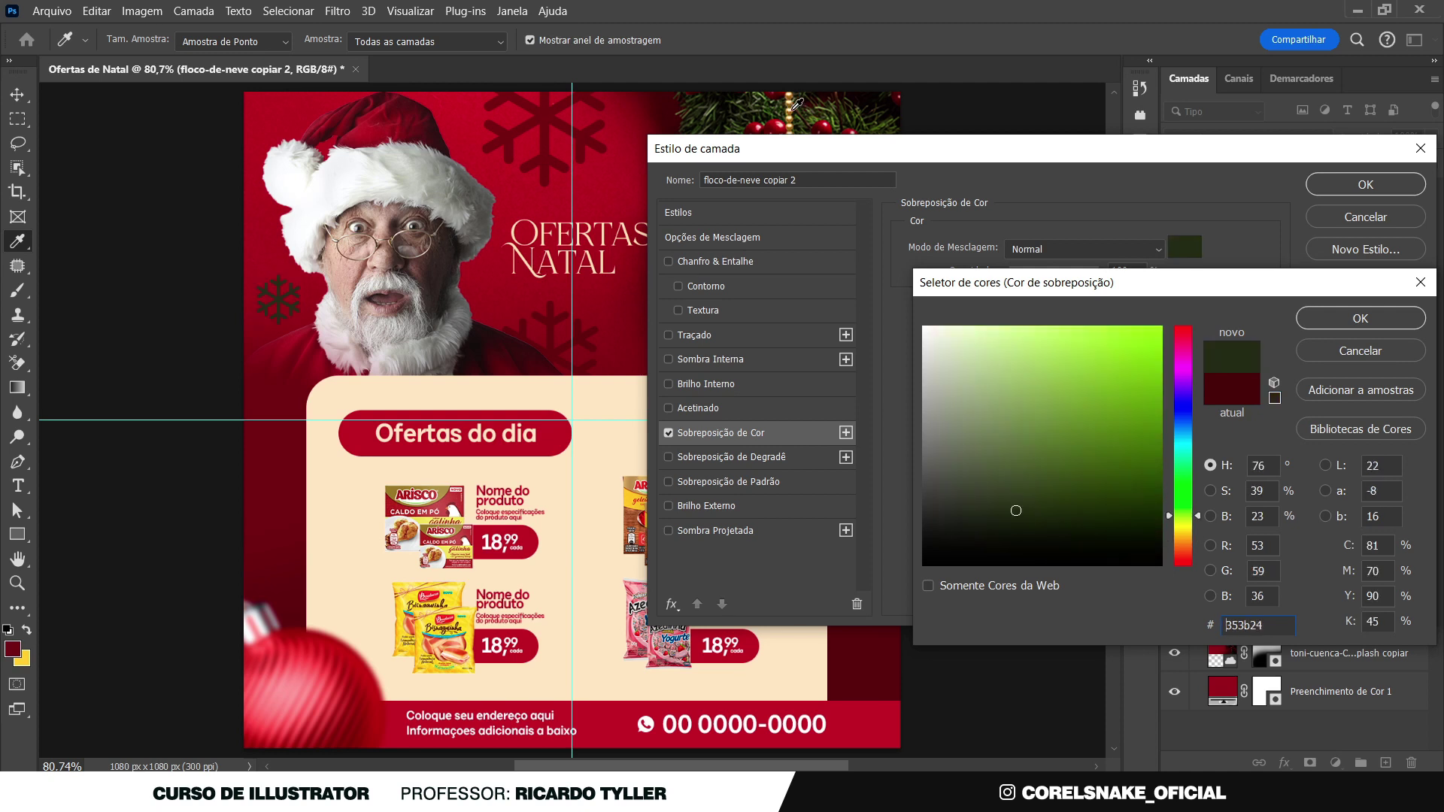
pyautogui.click(792, 108)
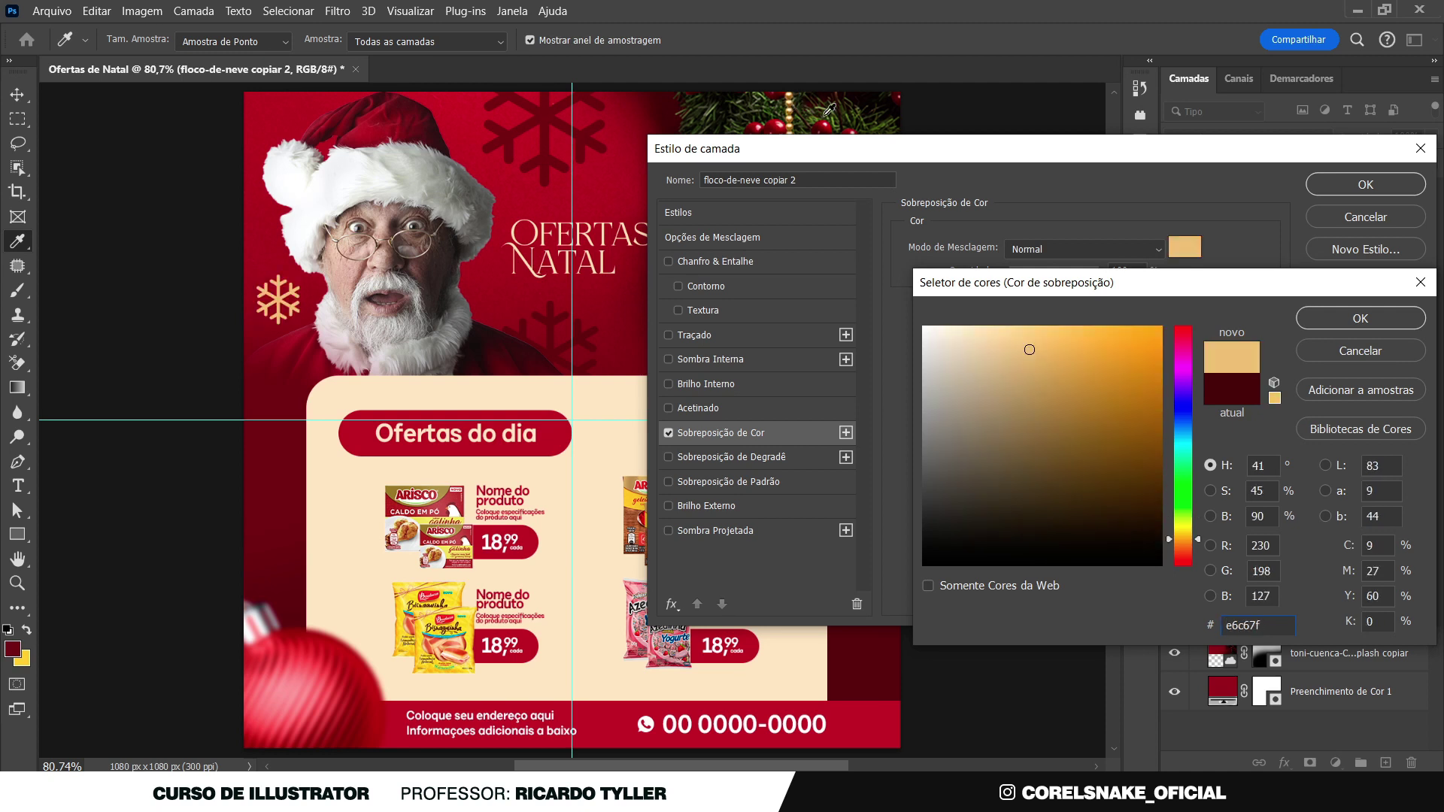
pyautogui.click(1358, 318)
pyautogui.click(1365, 184)
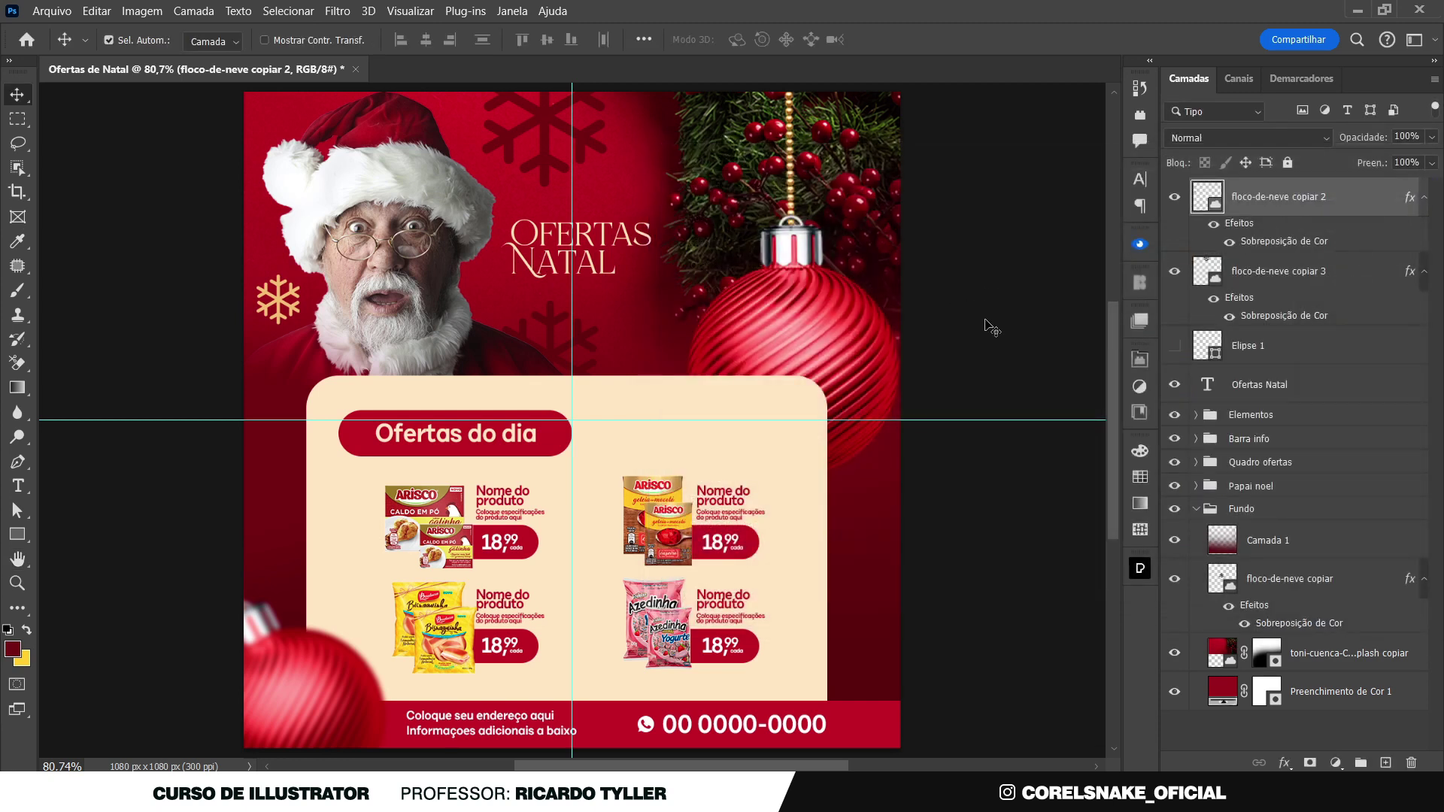
# Place the Camada 0 ribbed texture from Libraries and move it above Camada 1
pyautogui.click(993, 327)
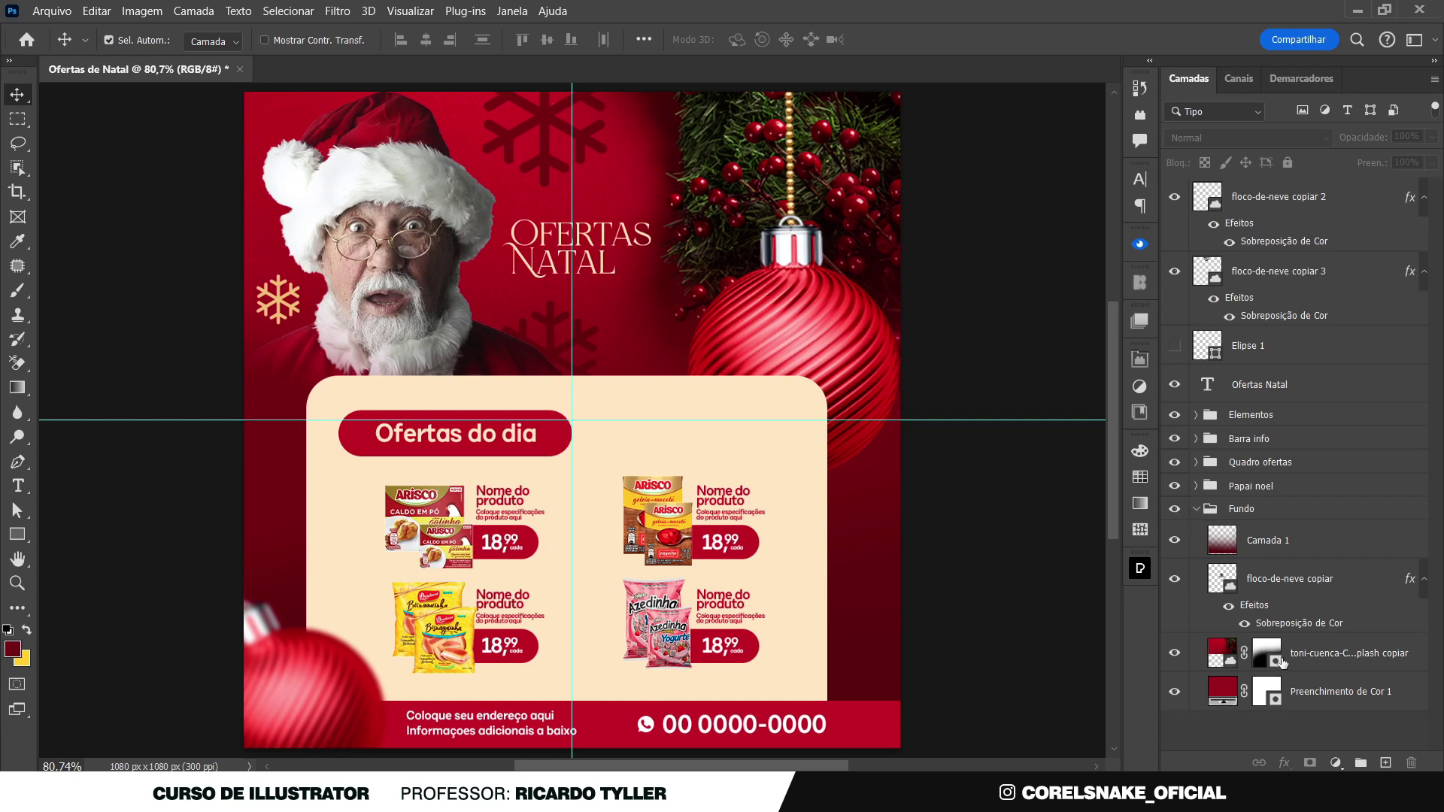
pyautogui.click(1322, 659)
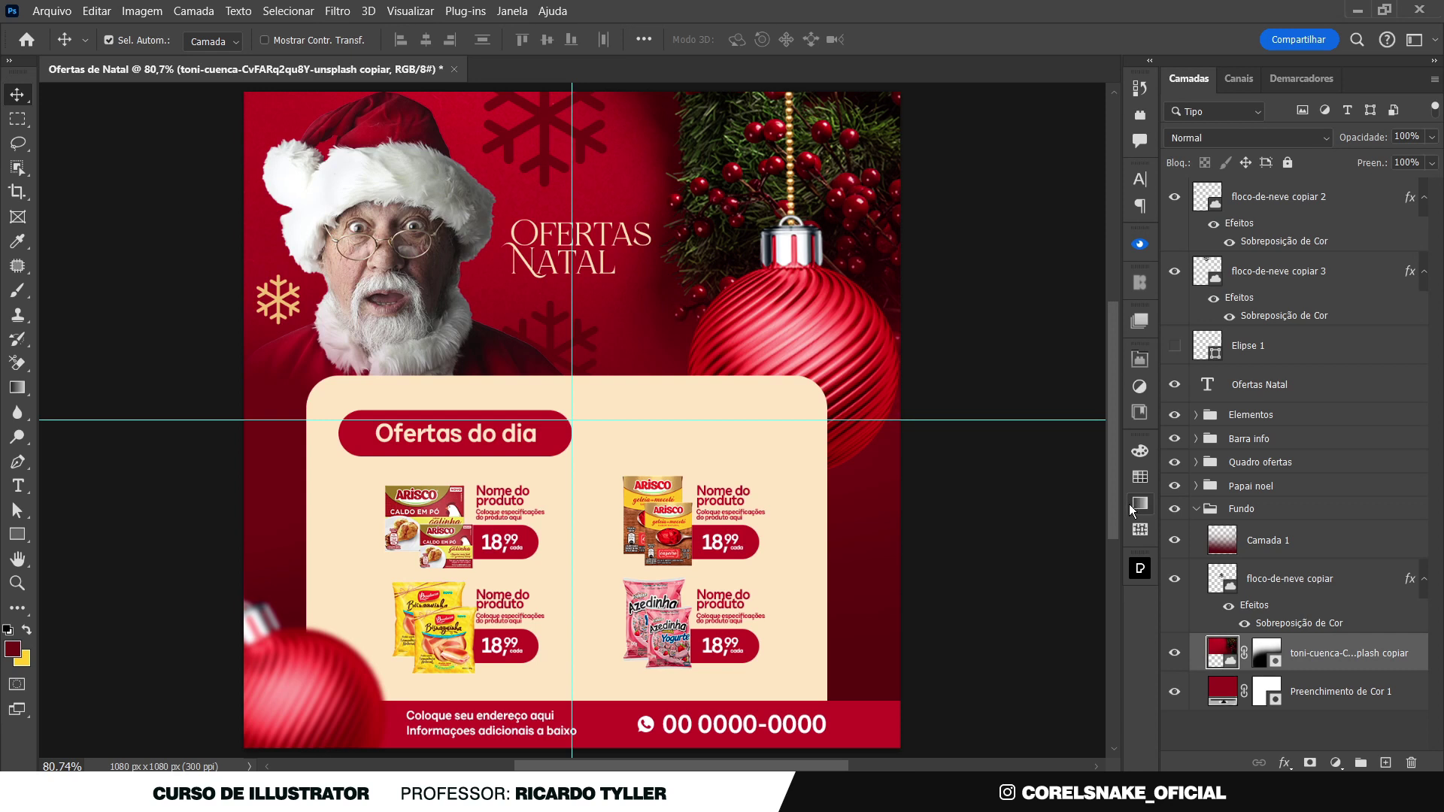
pyautogui.click(1140, 412)
pyautogui.moveTo(1048, 472)
pyautogui.mouseDown()
pyautogui.moveTo(651, 466)
pyautogui.moveTo(564, 450)
pyautogui.mouseUp()
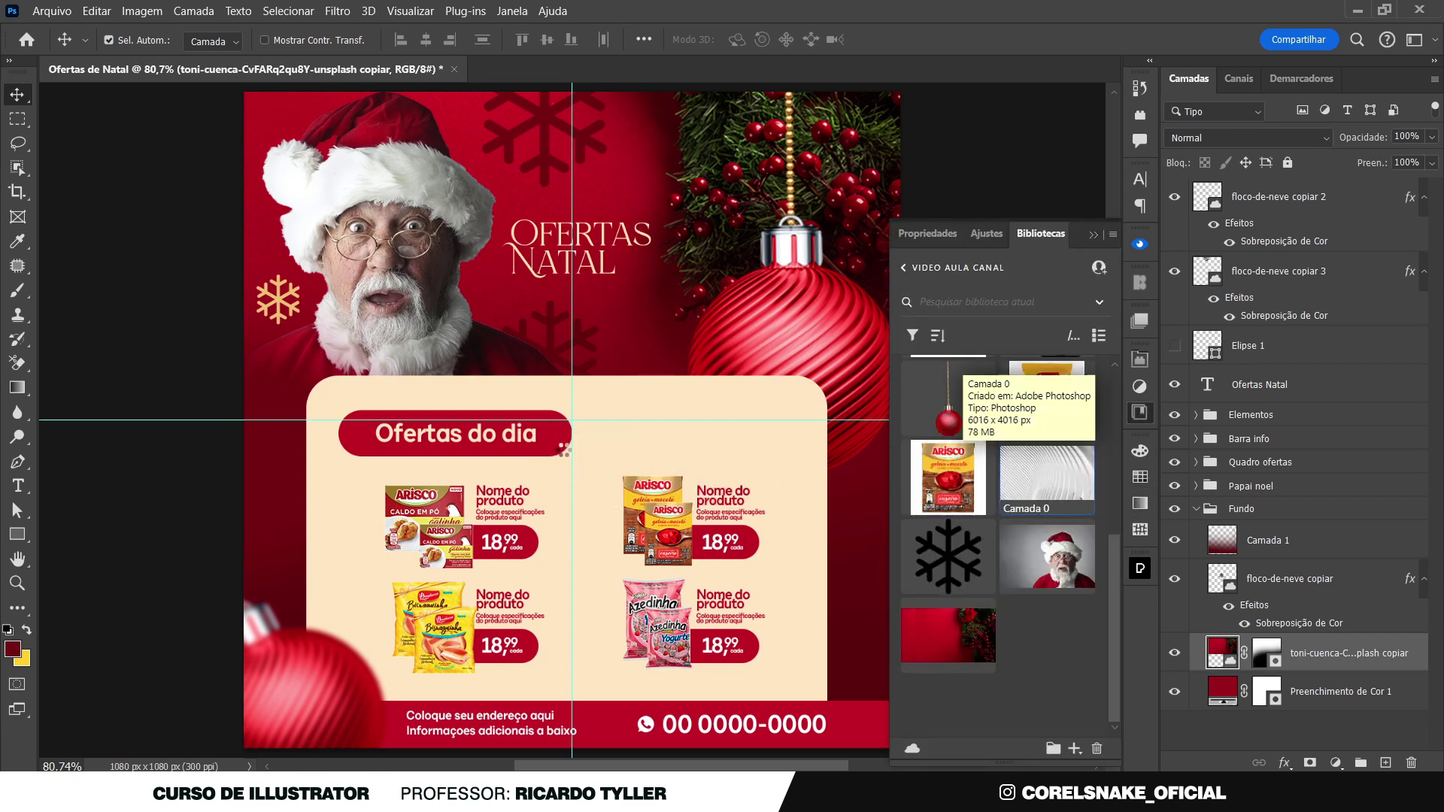
pyautogui.click(1139, 284)
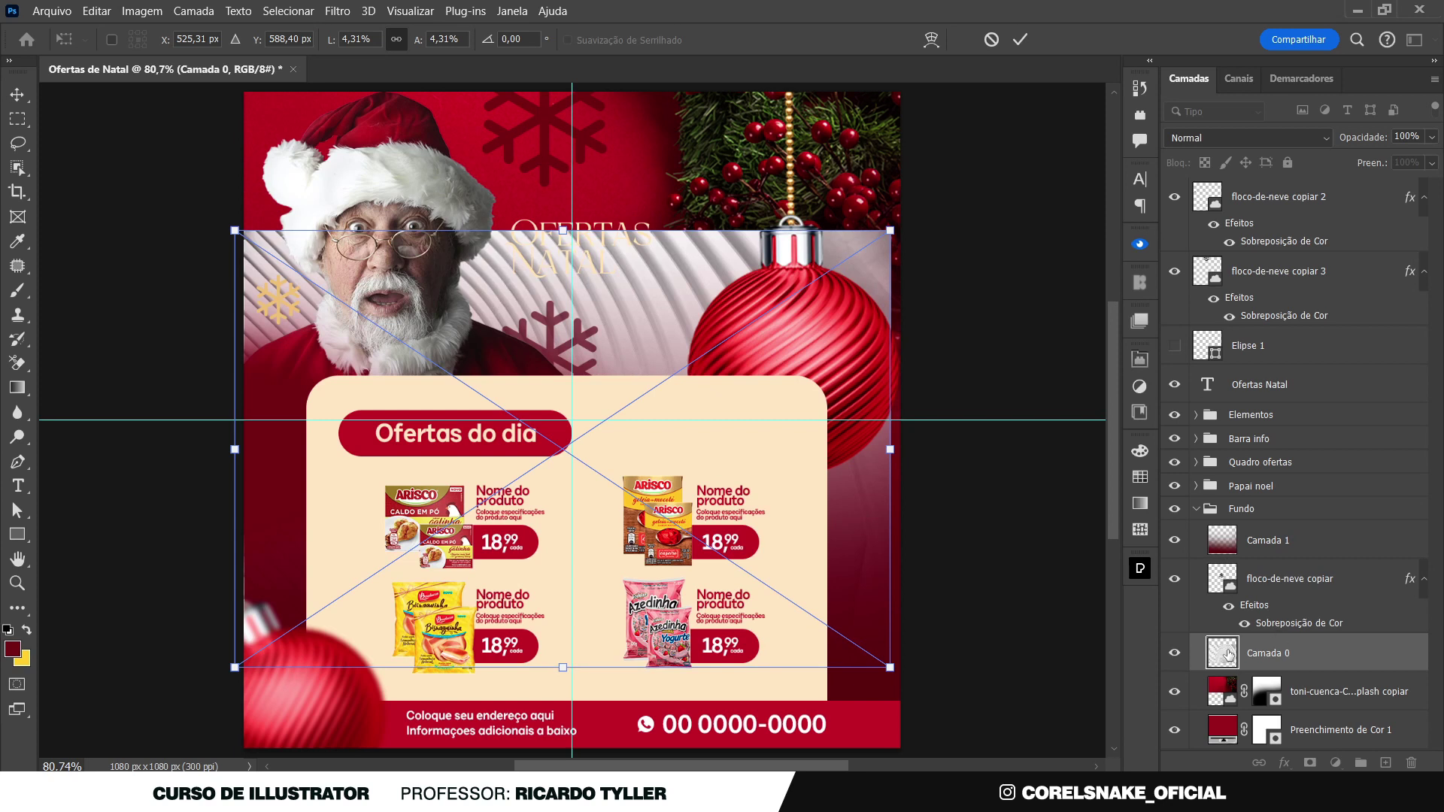
pyautogui.press('Return')
pyautogui.moveTo(1228, 655); pyautogui.dragTo(1272, 539)
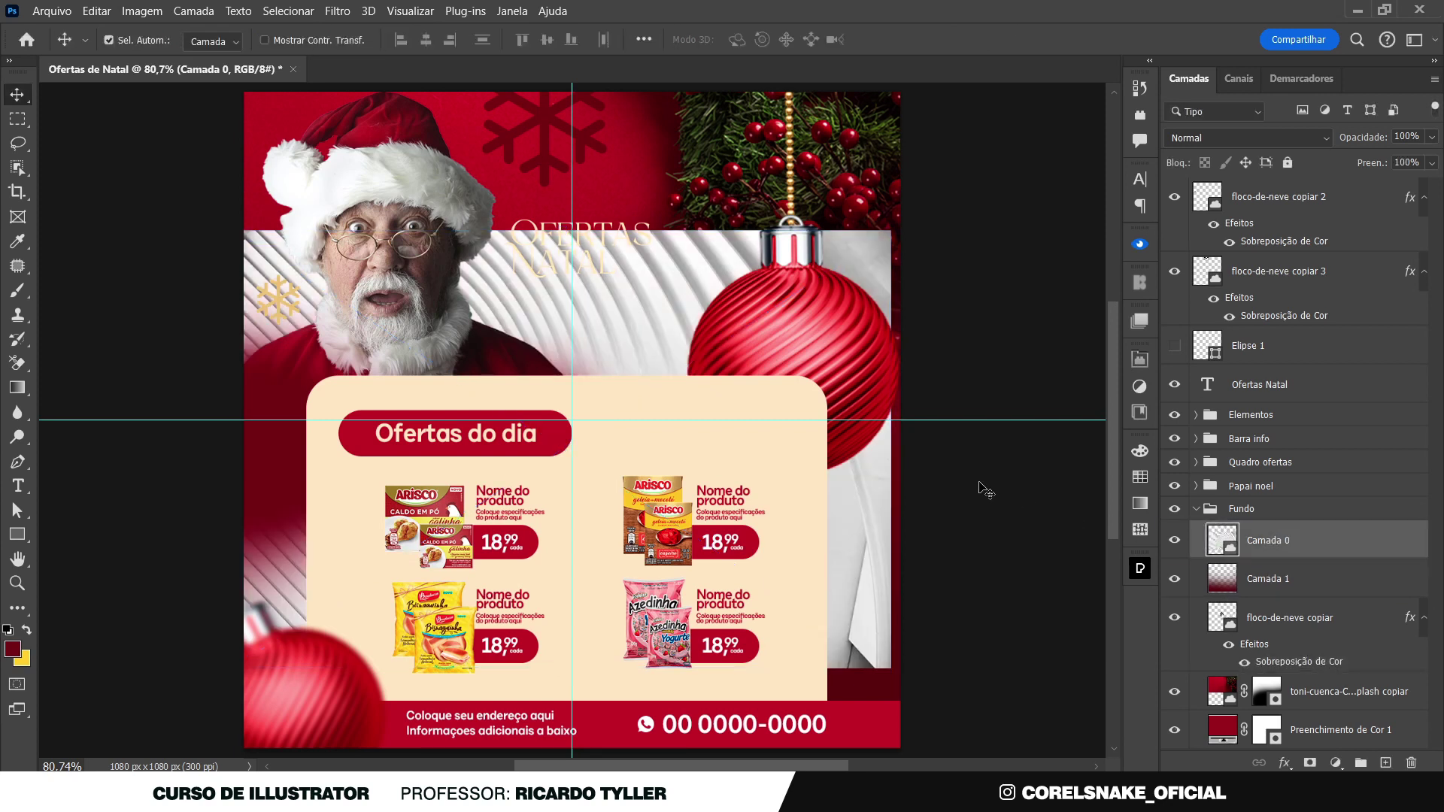
# Widen the texture and move it down to cover the lower half behind the offers panel
pyautogui.hotkey('ctrl', 't')
pyautogui.moveTo(891, 451); pyautogui.dragTo(933, 467)
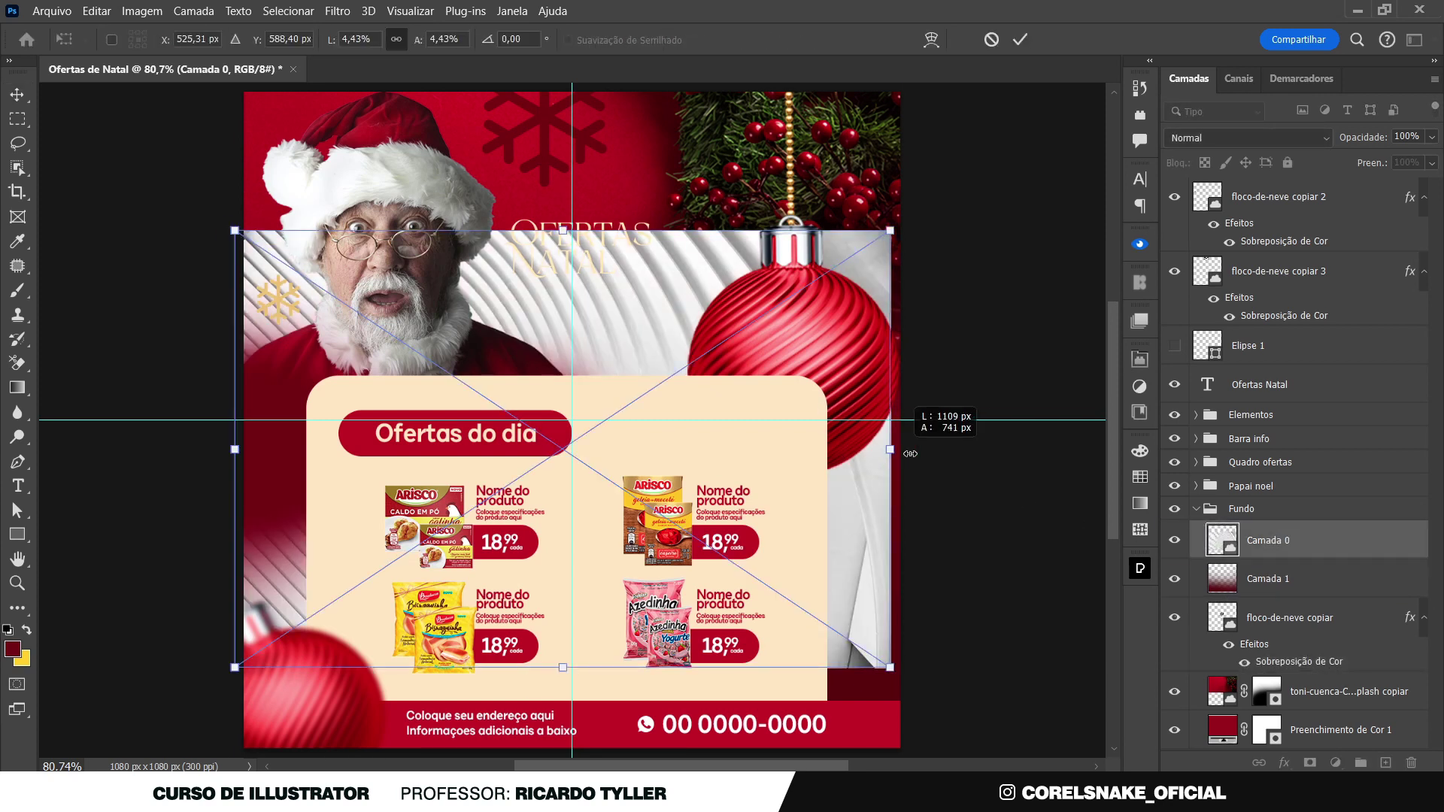
pyautogui.moveTo(662, 264); pyautogui.dragTo(708, 461)
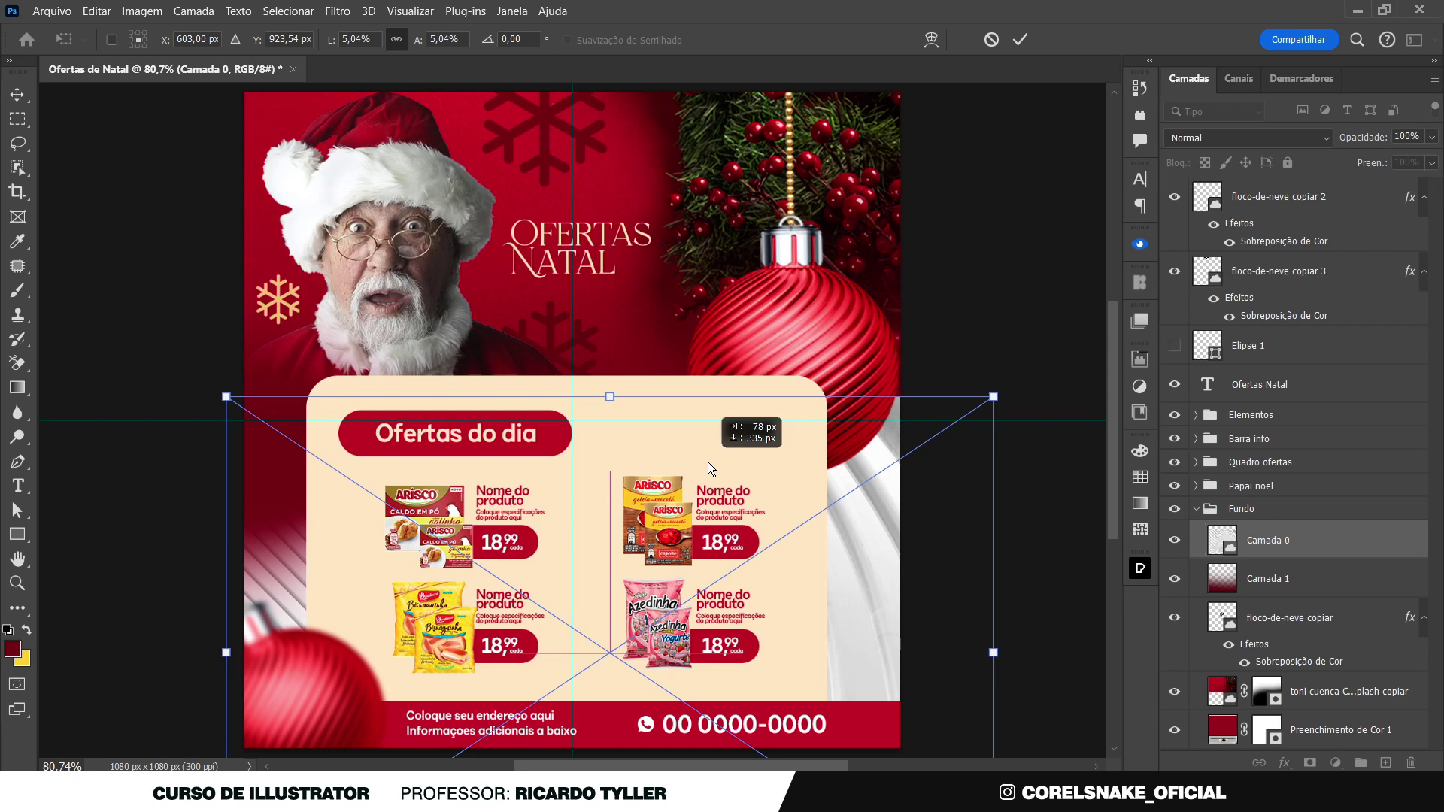
pyautogui.press('Return')
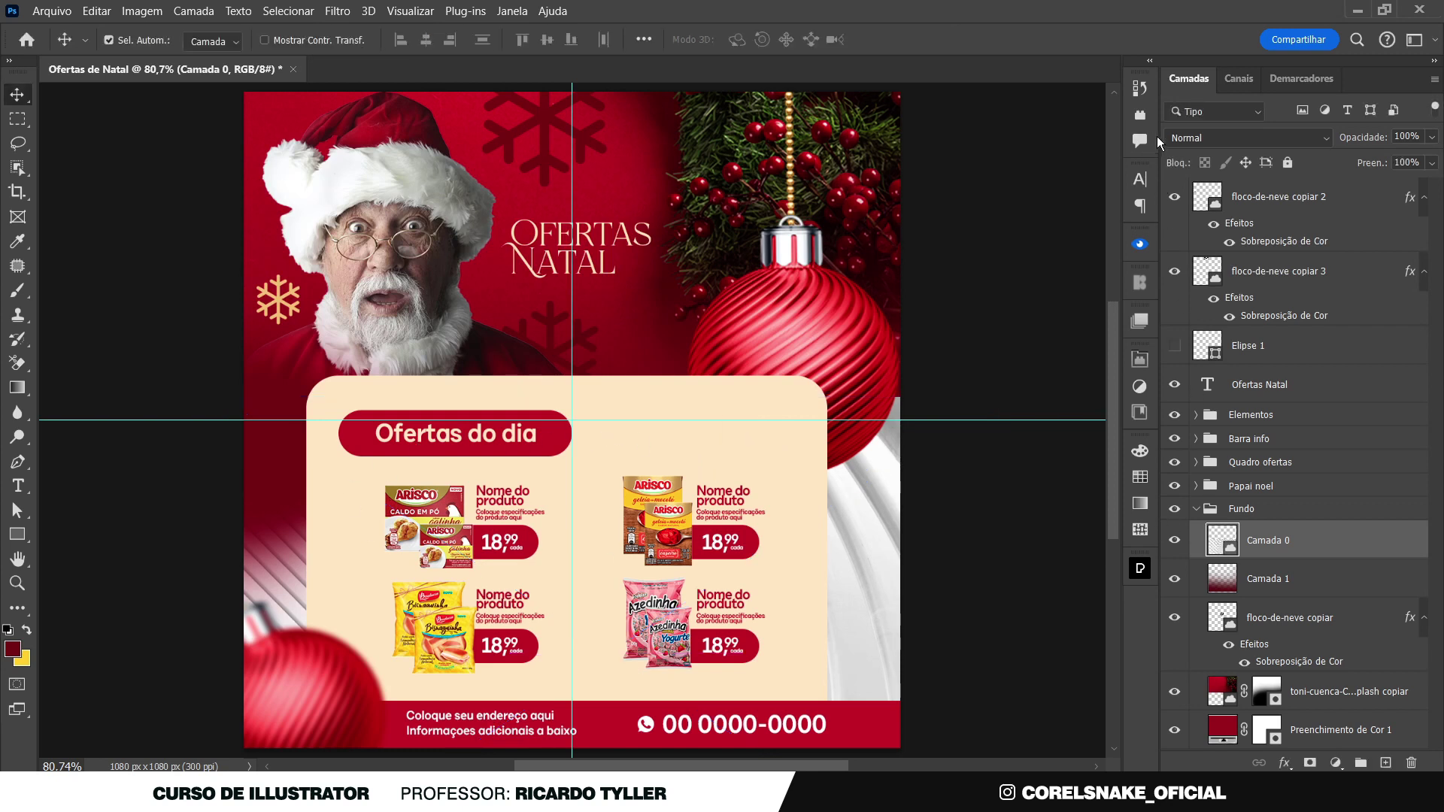
# Set Camada 0 to Multiplicação blend mode at 64% opacity
pyautogui.click(1293, 136)
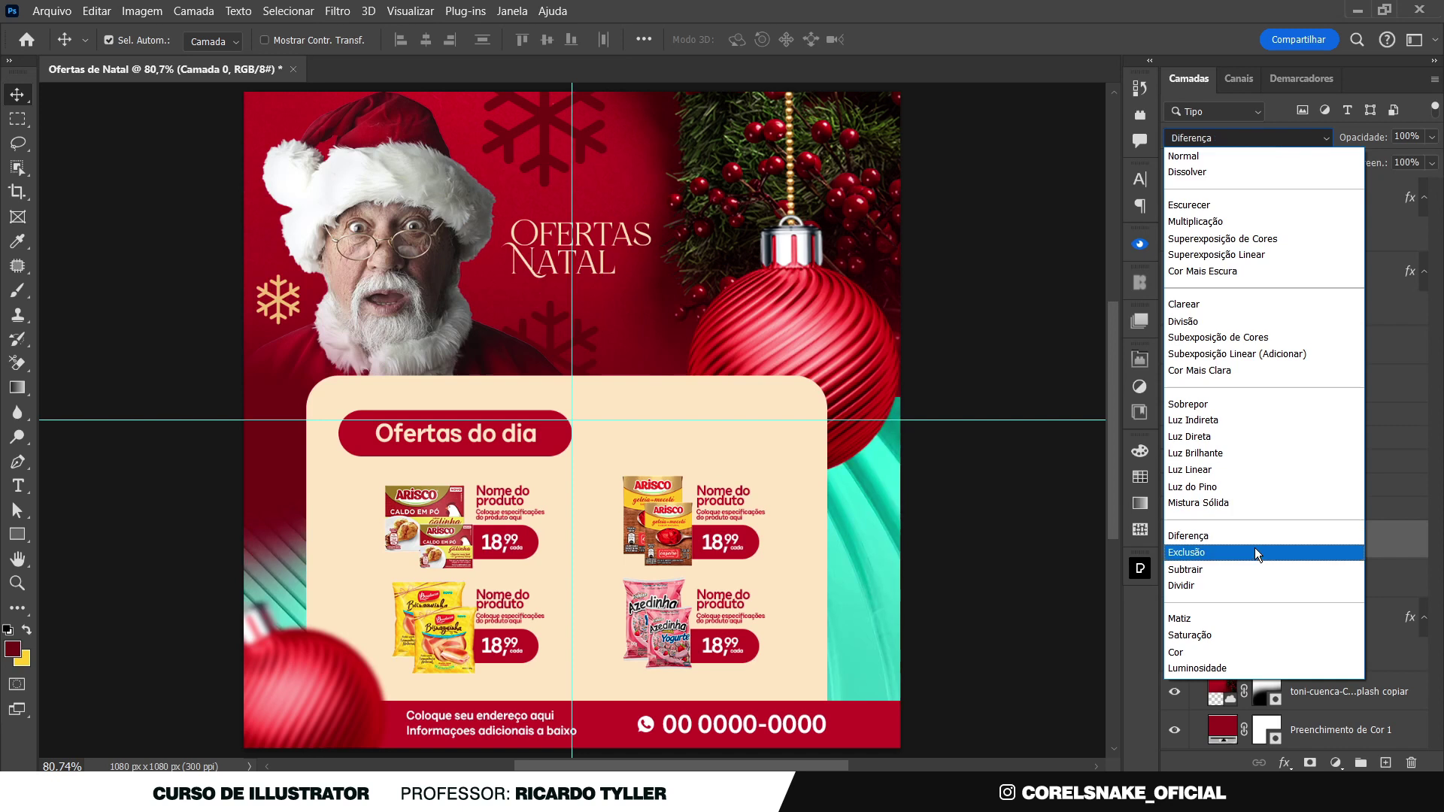
pyautogui.click(1268, 222)
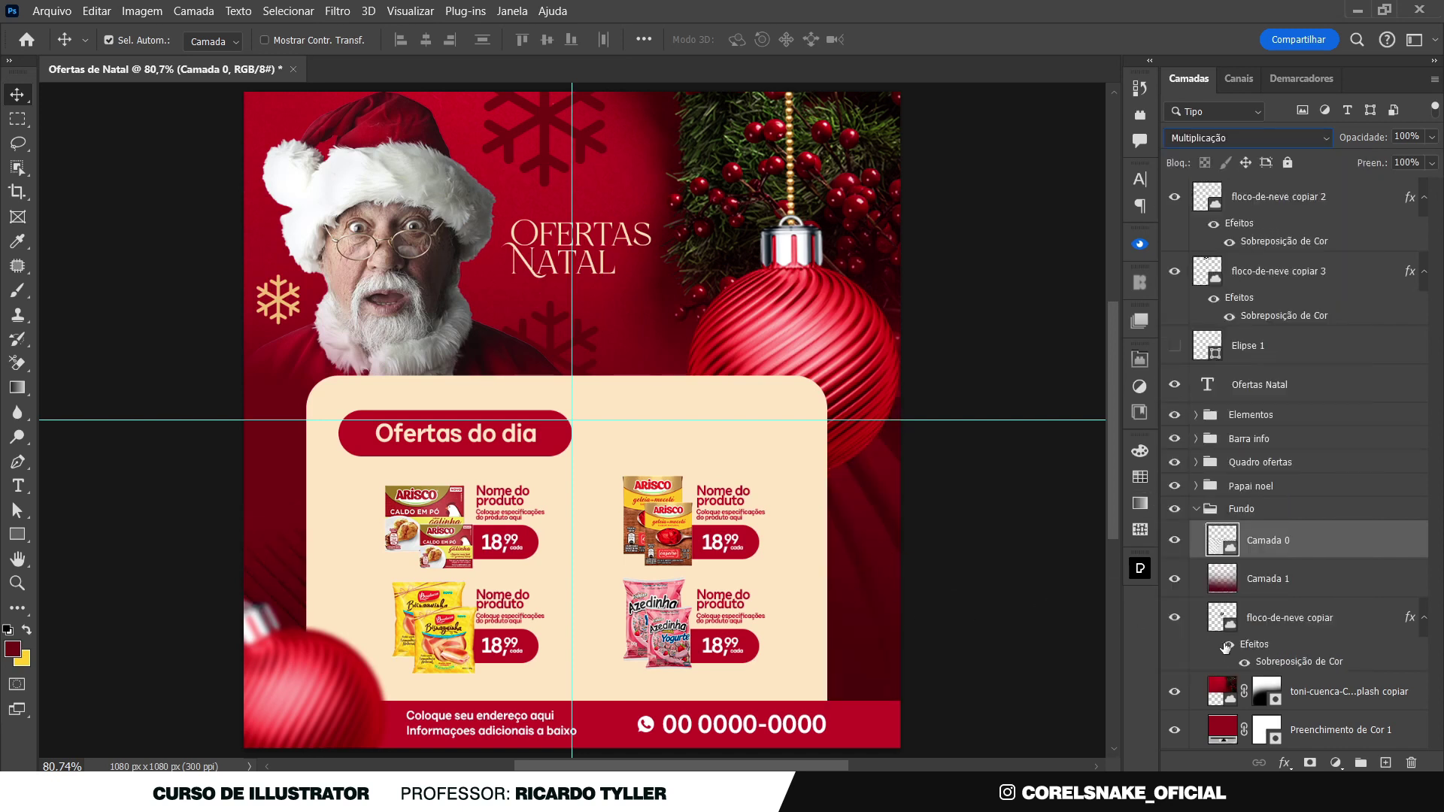
pyautogui.click(1432, 137)
pyautogui.moveTo(1433, 158); pyautogui.dragTo(1413, 160)
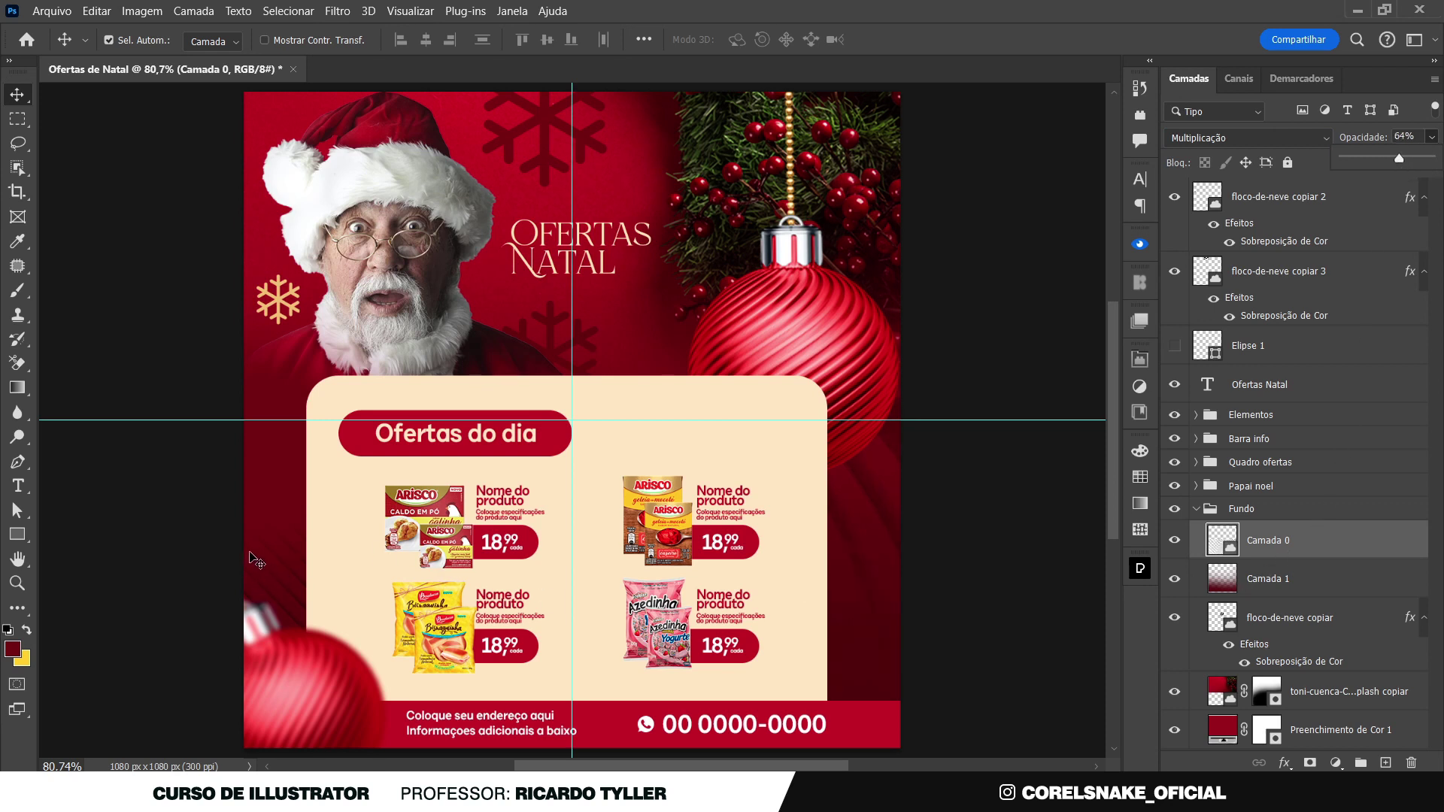
pyautogui.click(267, 516)
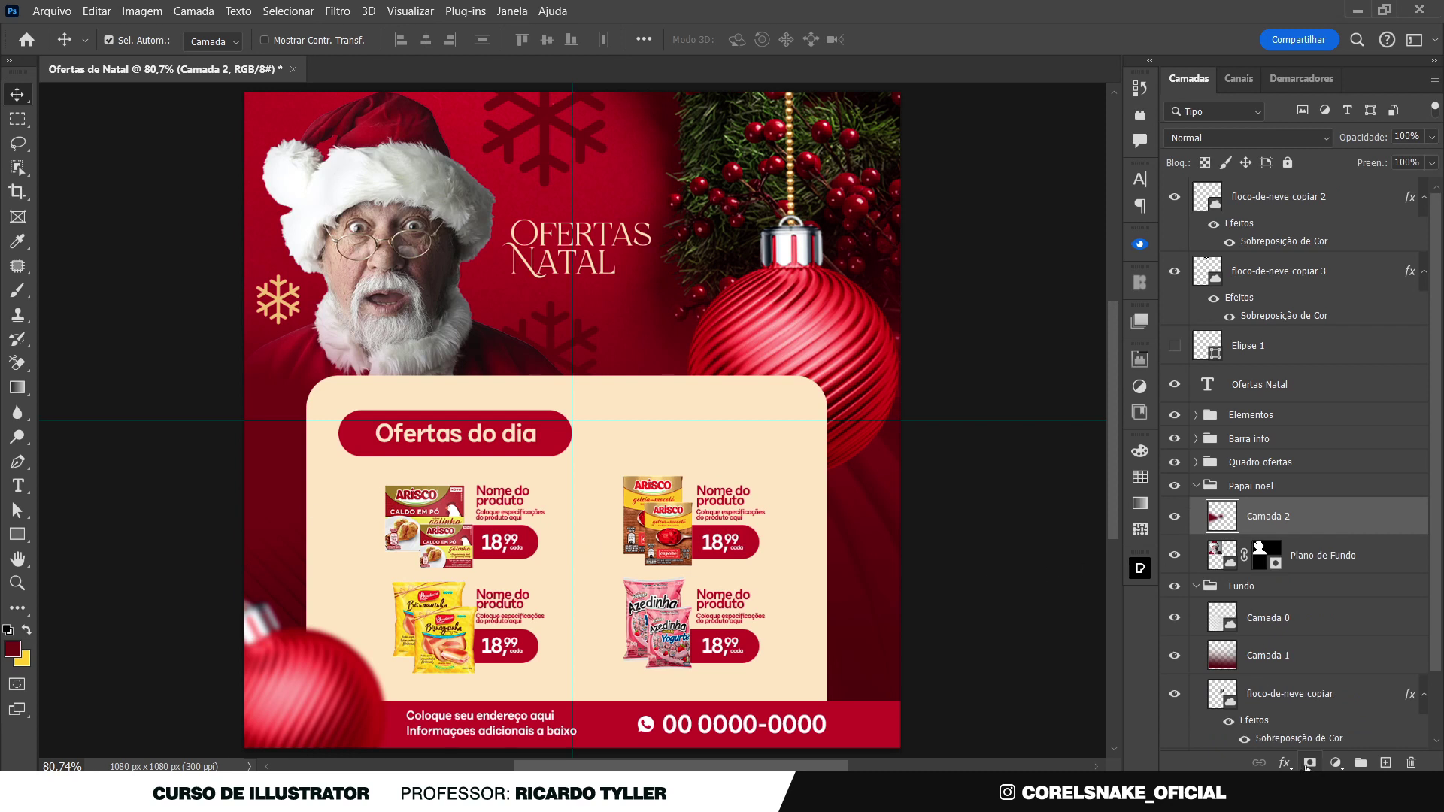
# Paint black on Camada 2's mask with a 296–348 px, 43% brush over the stripes left of the card
pyautogui.press('b')
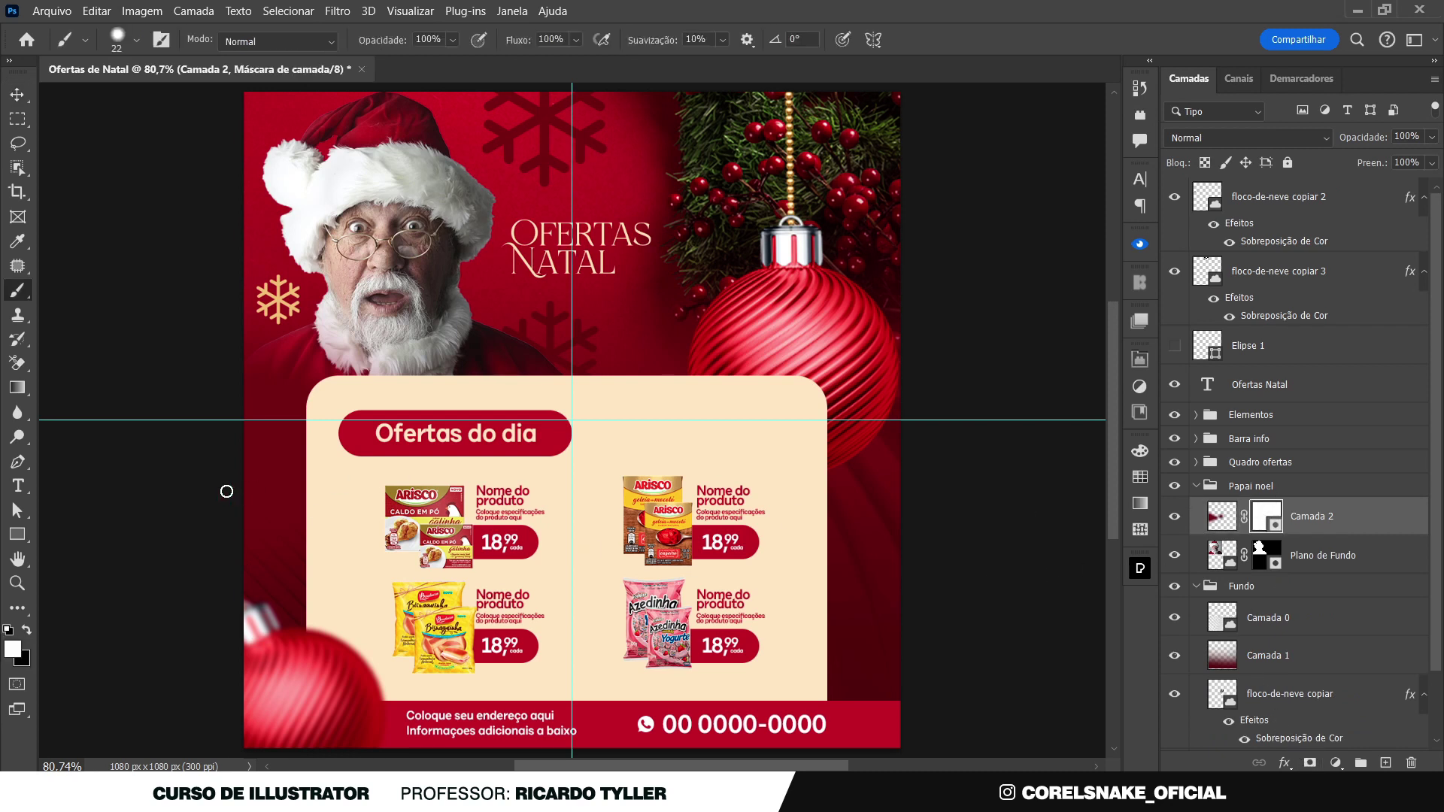
pyautogui.moveTo(282, 515); pyautogui.dragTo(334, 519)
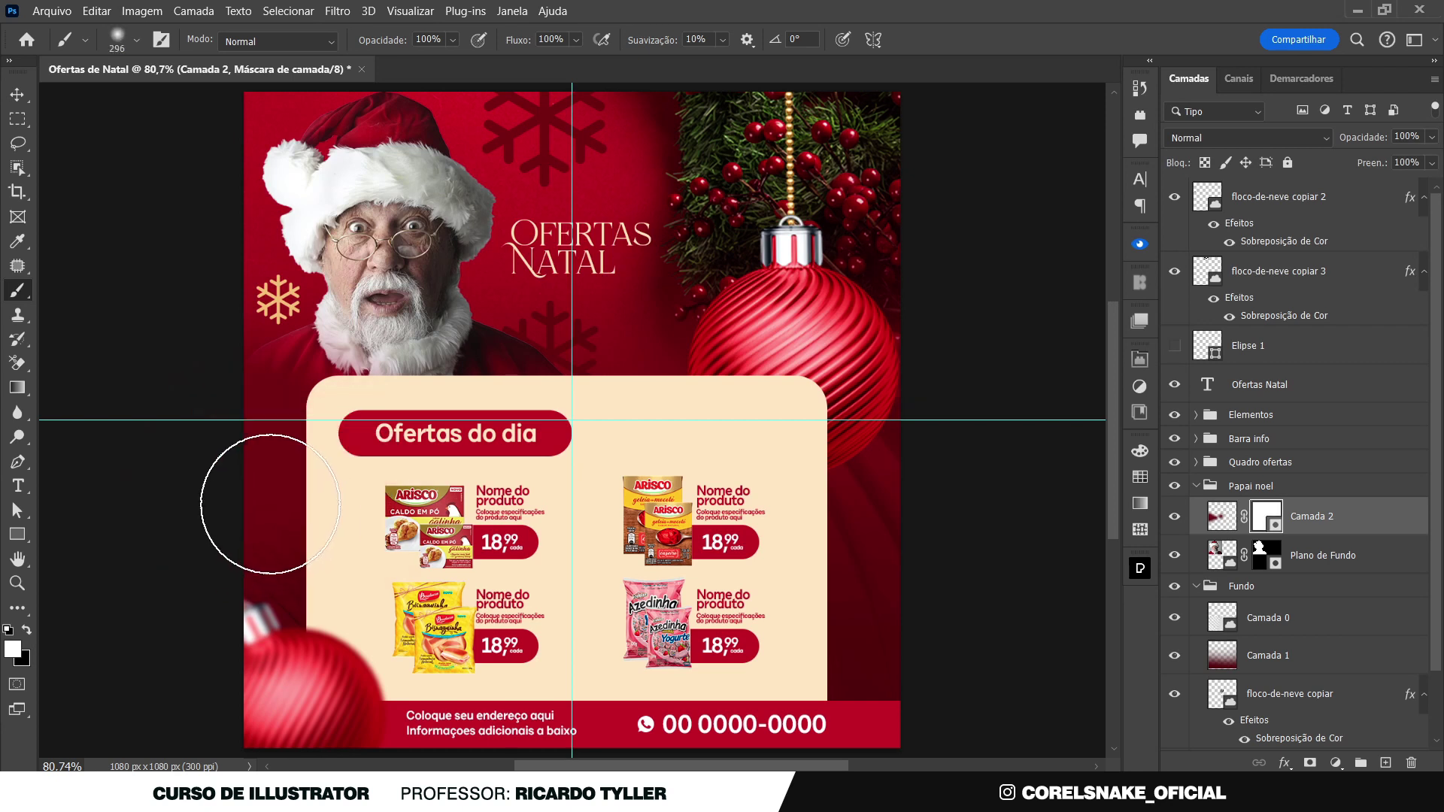
pyautogui.press('x')
pyautogui.moveTo(289, 514)
pyautogui.mouseDown()
pyautogui.moveTo(258, 516)
pyautogui.moveTo(304, 570)
pyautogui.mouseUp()
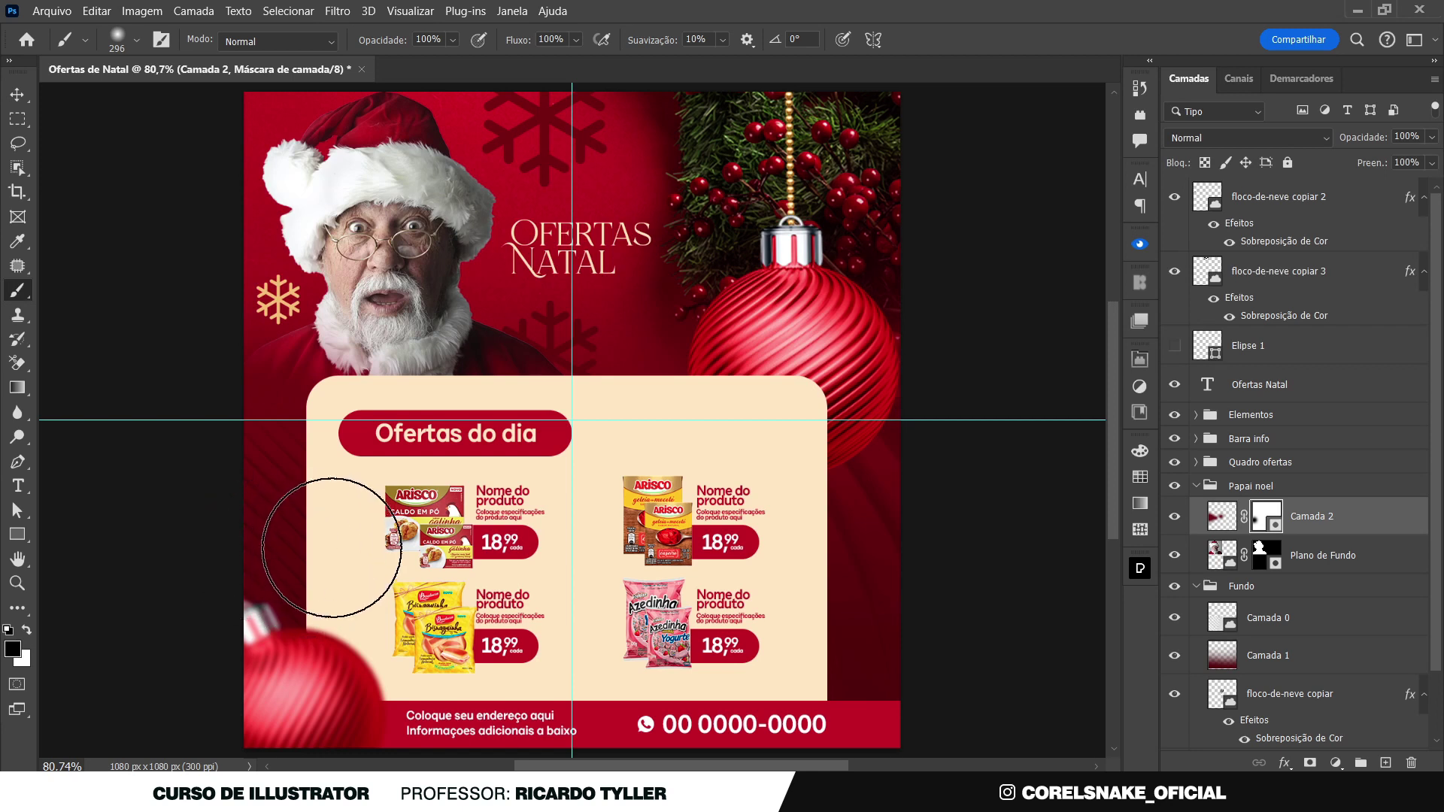
pyautogui.scroll(-2, 399, 536)
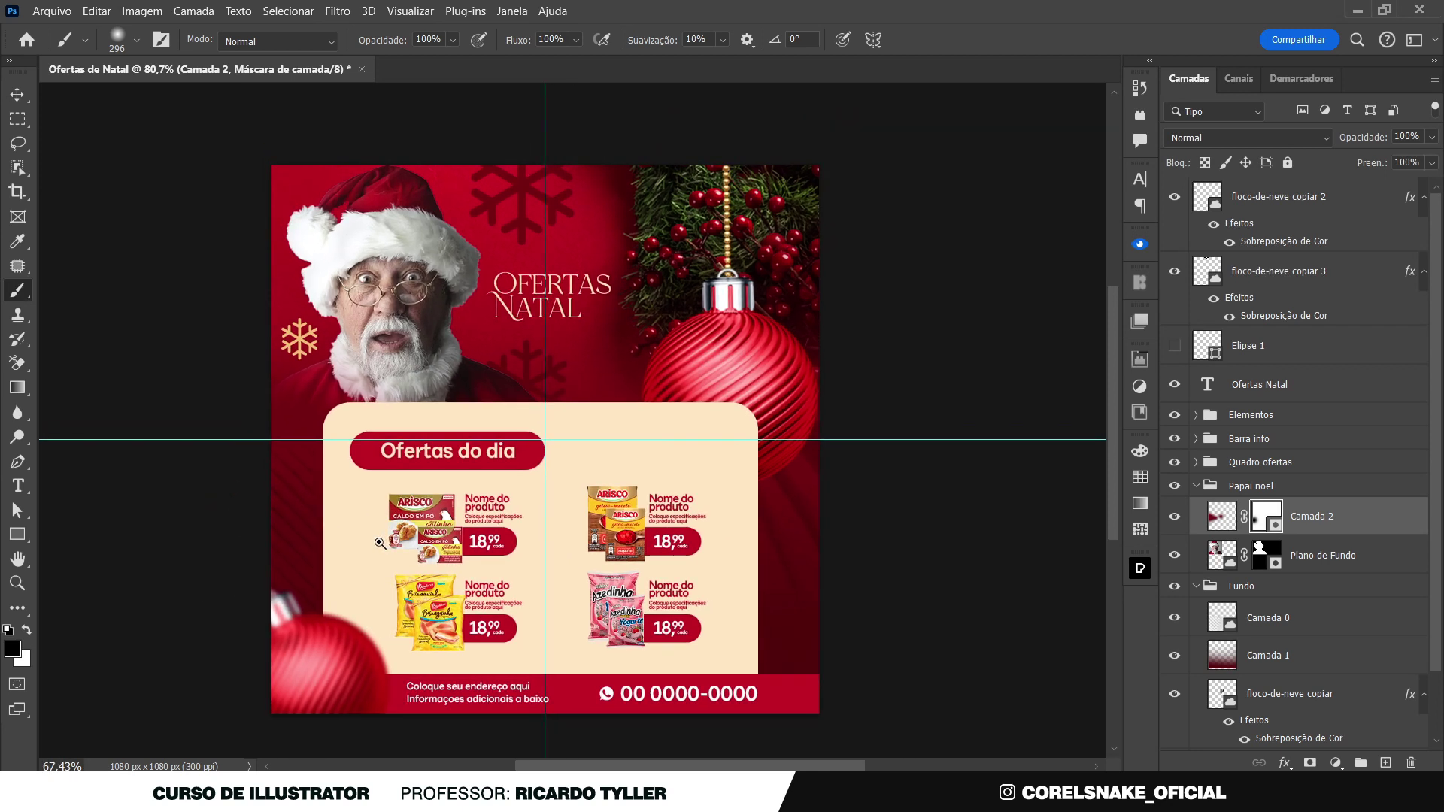
pyautogui.moveTo(261, 517); pyautogui.dragTo(242, 516)
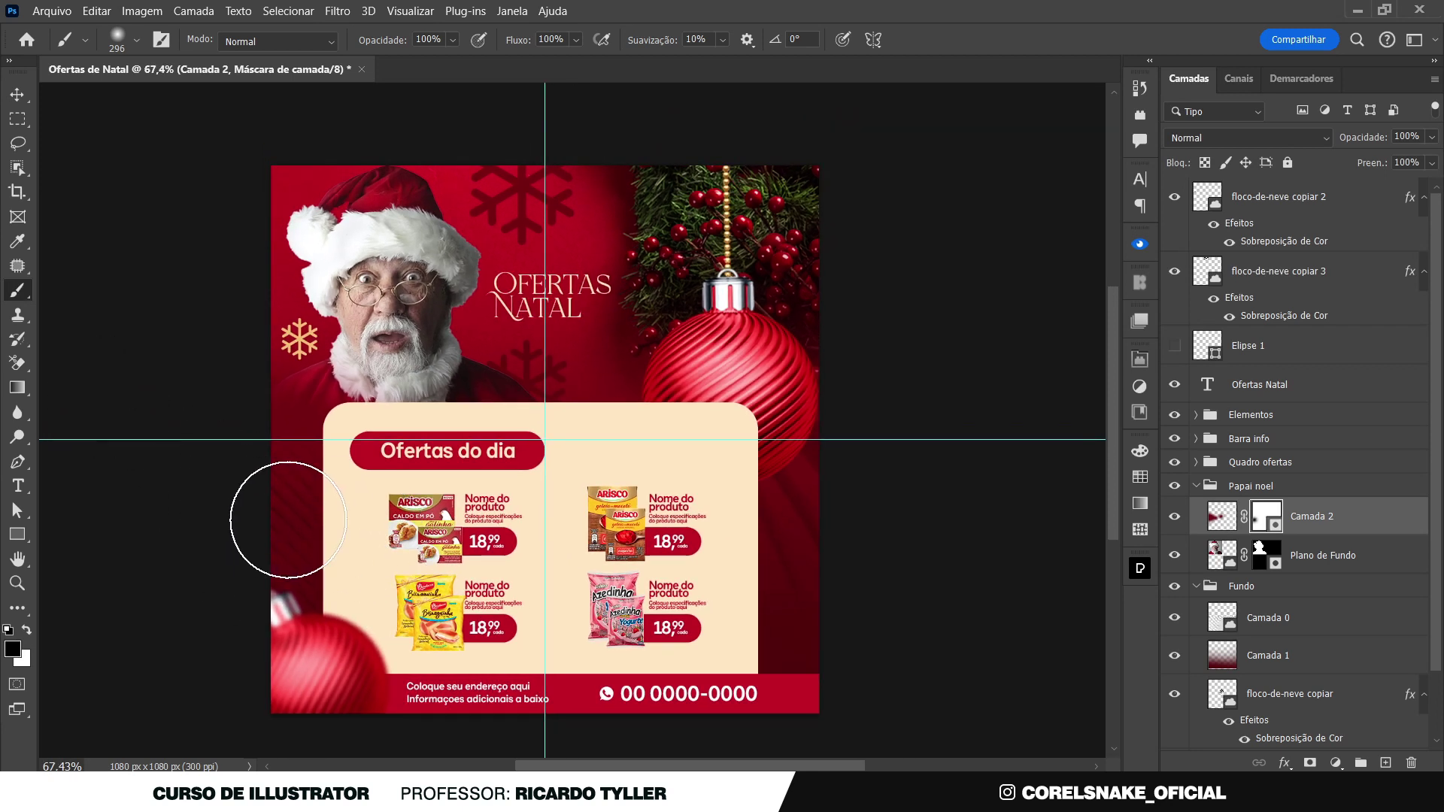
pyautogui.moveTo(349, 528); pyautogui.dragTo(369, 528)
pyautogui.moveTo(452, 39); pyautogui.dragTo(424, 106)
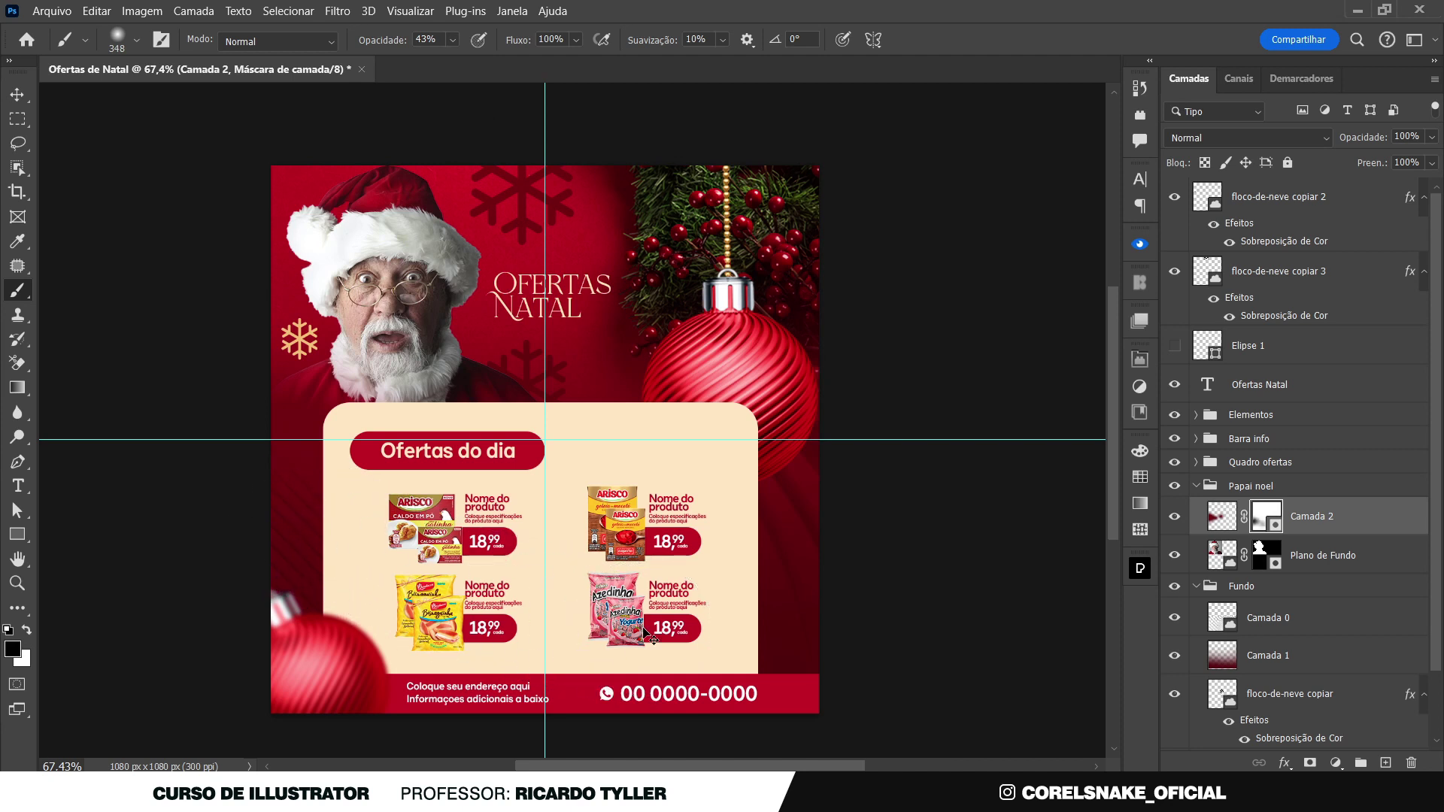
pyautogui.scroll(1, 409, 539)
pyautogui.click(16, 96)
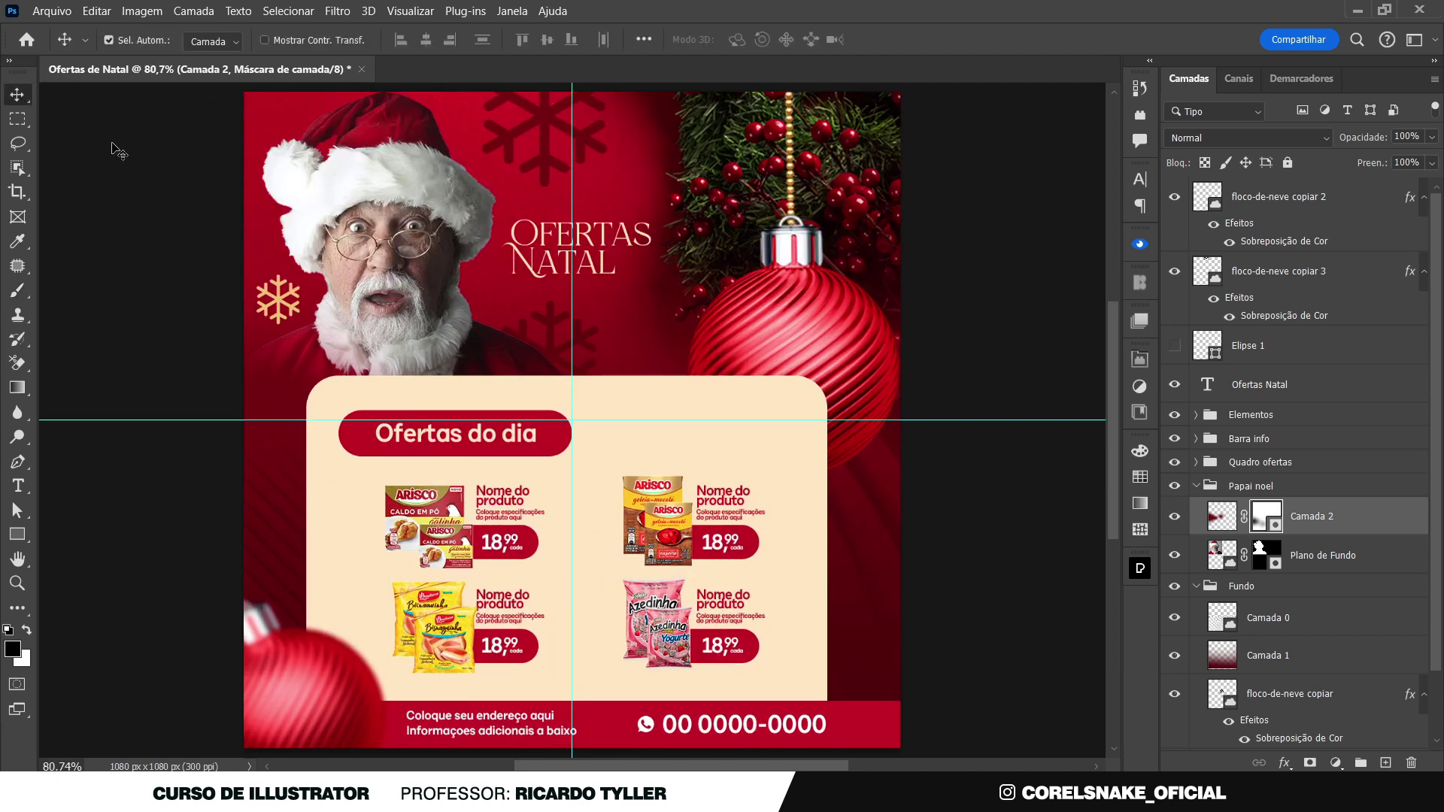
pyautogui.click(113, 146)
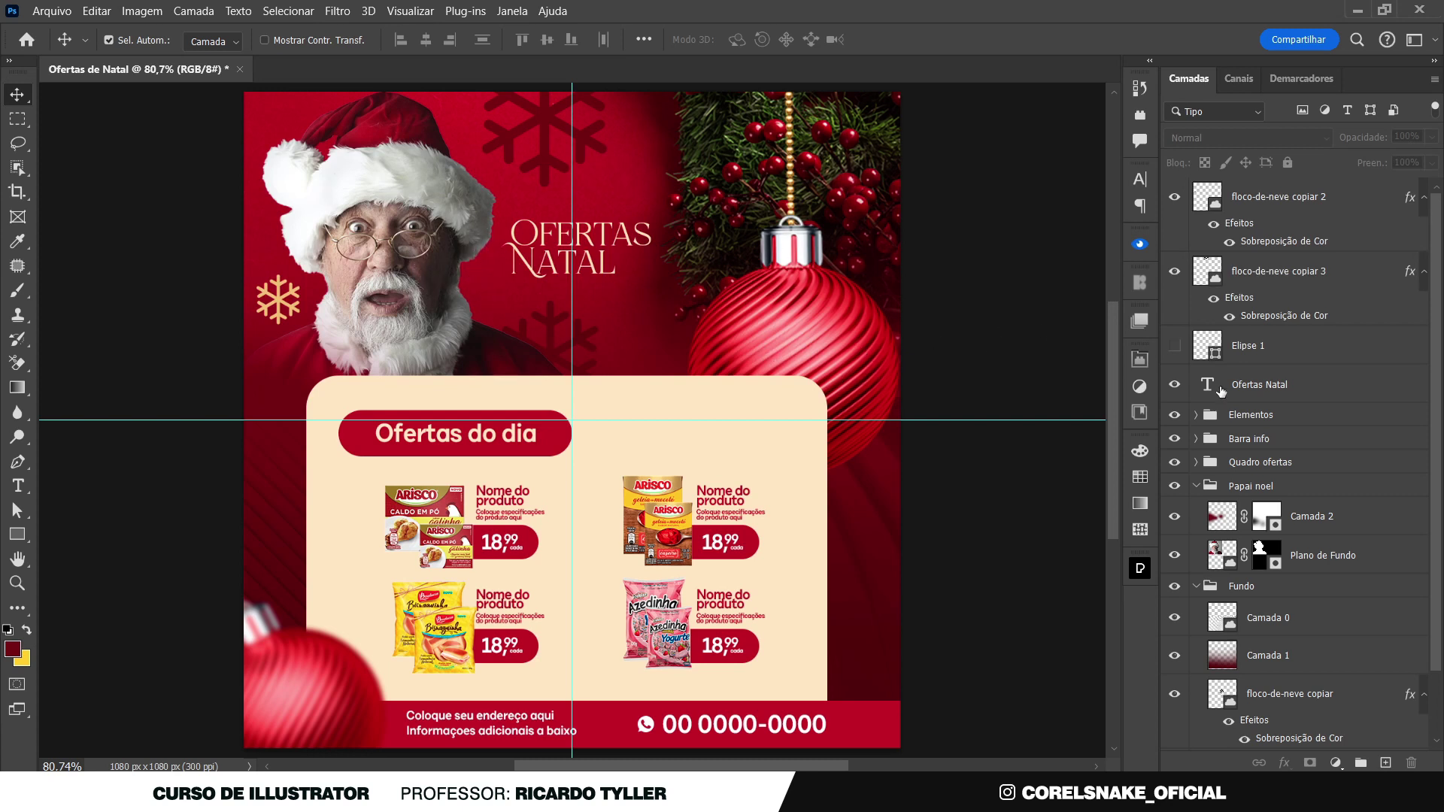
# Collapse all layer groups and delete the hidden Elipse 1 layer
pyautogui.press('ctrl')
pyautogui.keyDown('ctrl'); pyautogui.click(1197, 486); pyautogui.keyUp('ctrl')
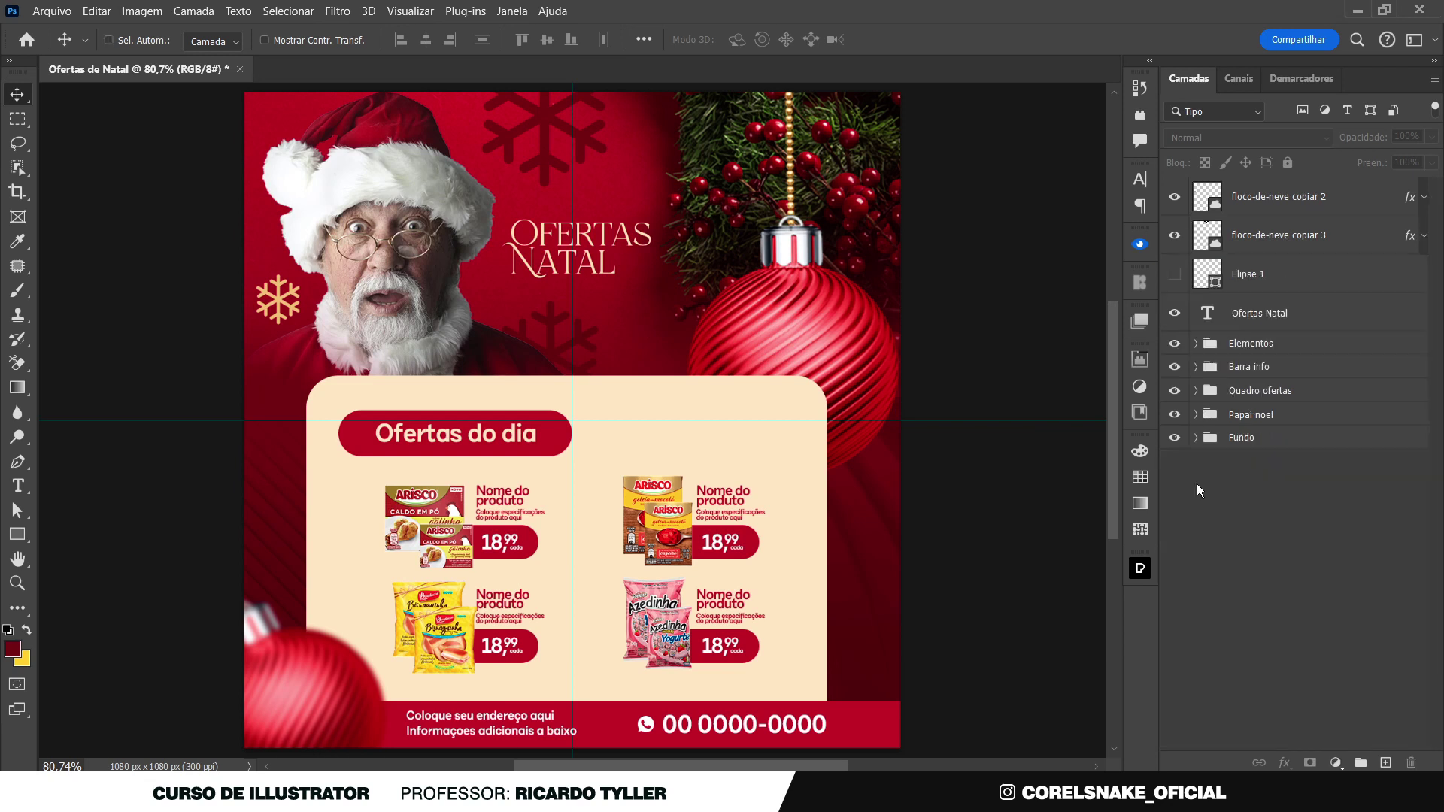
pyautogui.click(1258, 278)
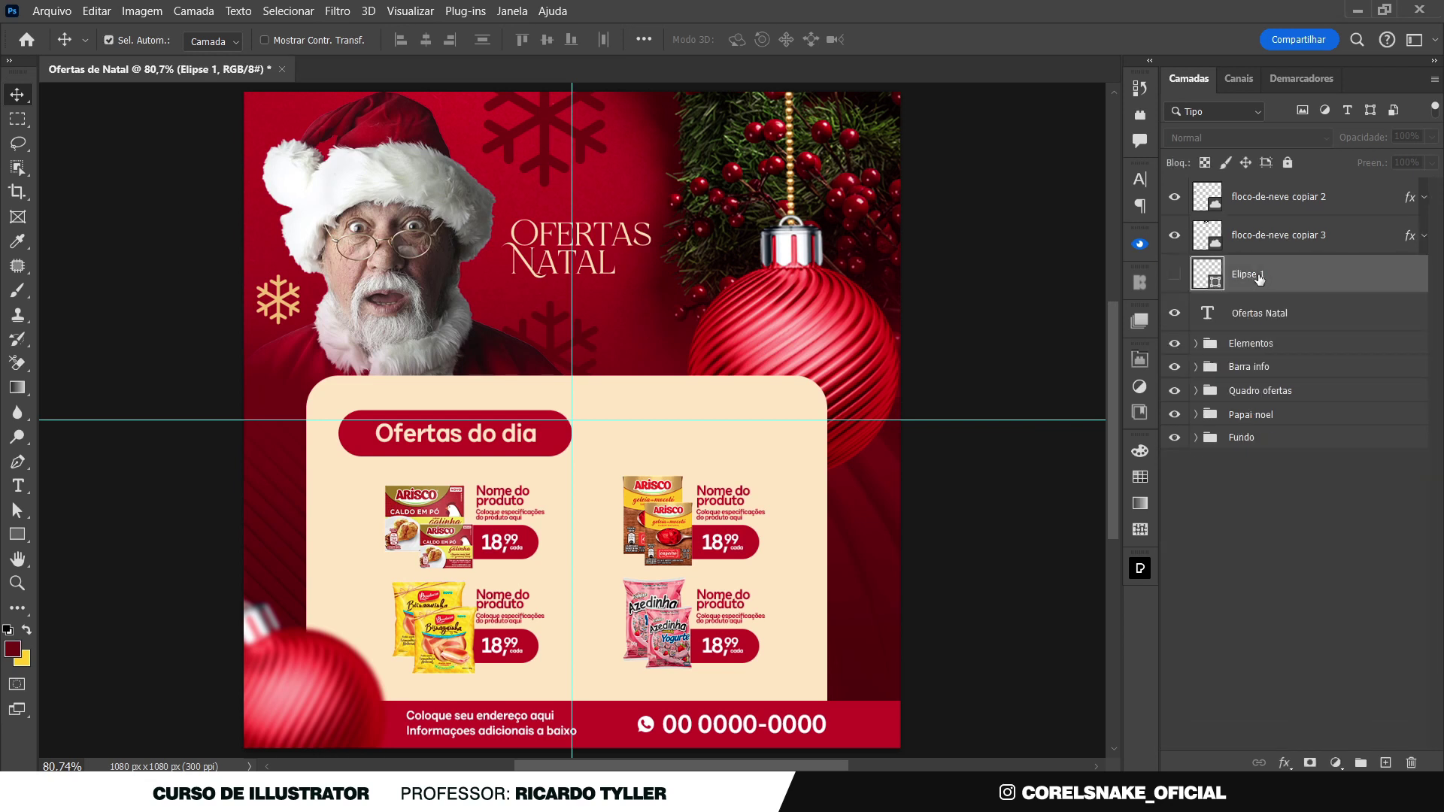
pyautogui.press('Delete')
# Move the two snowflake copy layers into the Elementos group
pyautogui.click(1175, 236)
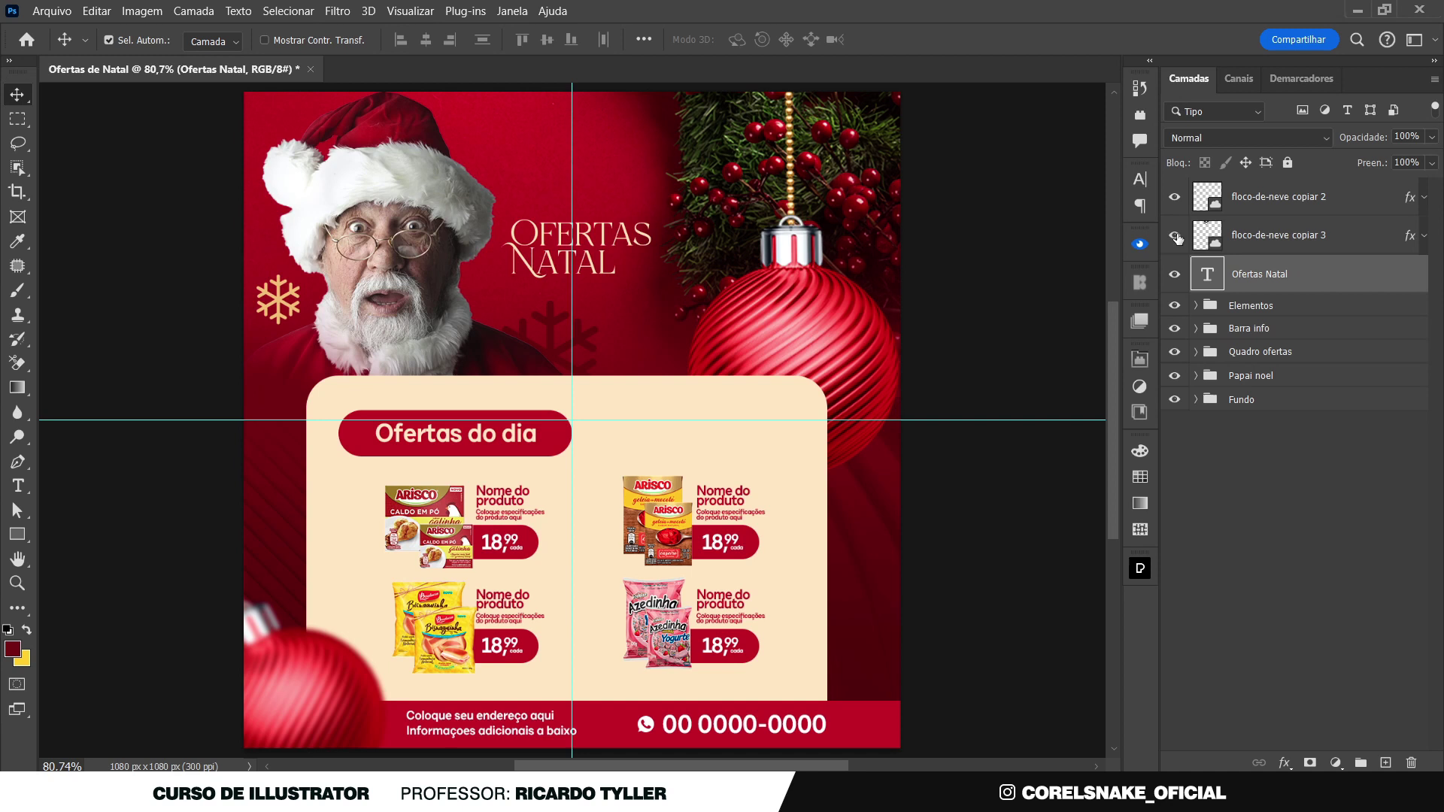
pyautogui.click(1174, 198)
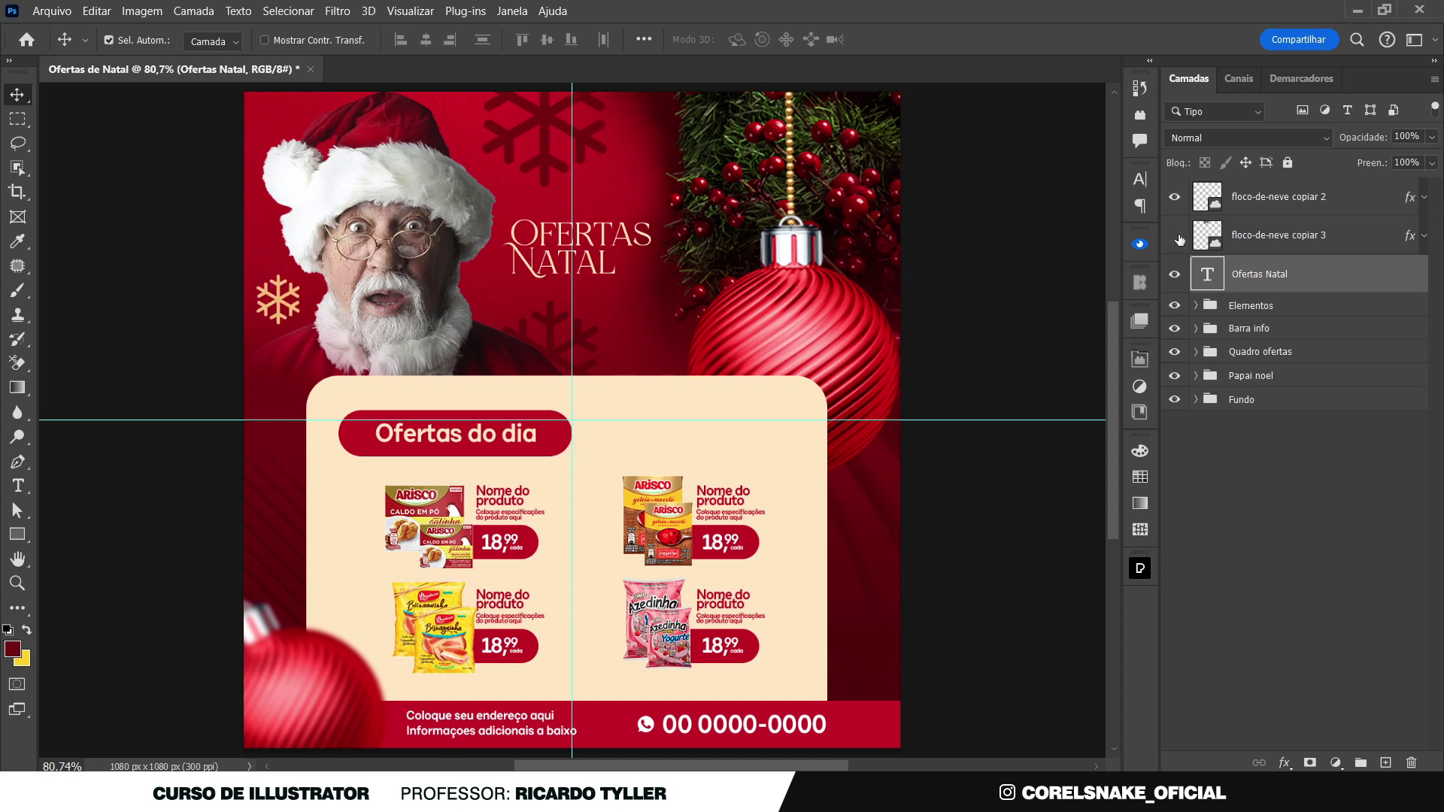
pyautogui.click(1175, 238)
pyautogui.click(1175, 238)
pyautogui.click(1292, 238)
pyautogui.keyDown('shift'); pyautogui.click(1291, 202); pyautogui.keyUp('shift')
pyautogui.moveTo(1291, 202); pyautogui.dragTo(1292, 308)
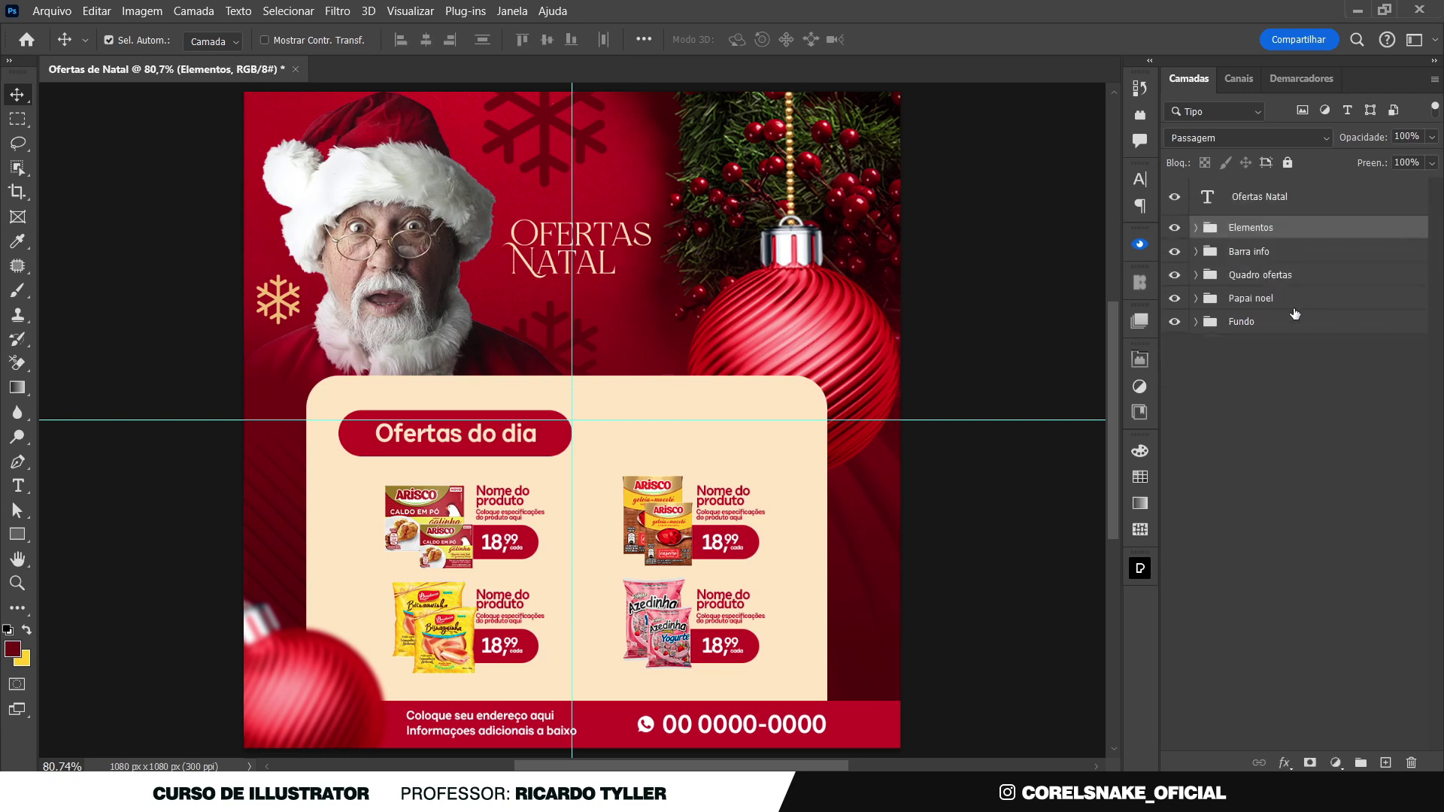
# Group both snowflake layers as 'Floco de neve' and collapse Elementos
pyautogui.click(1260, 298)
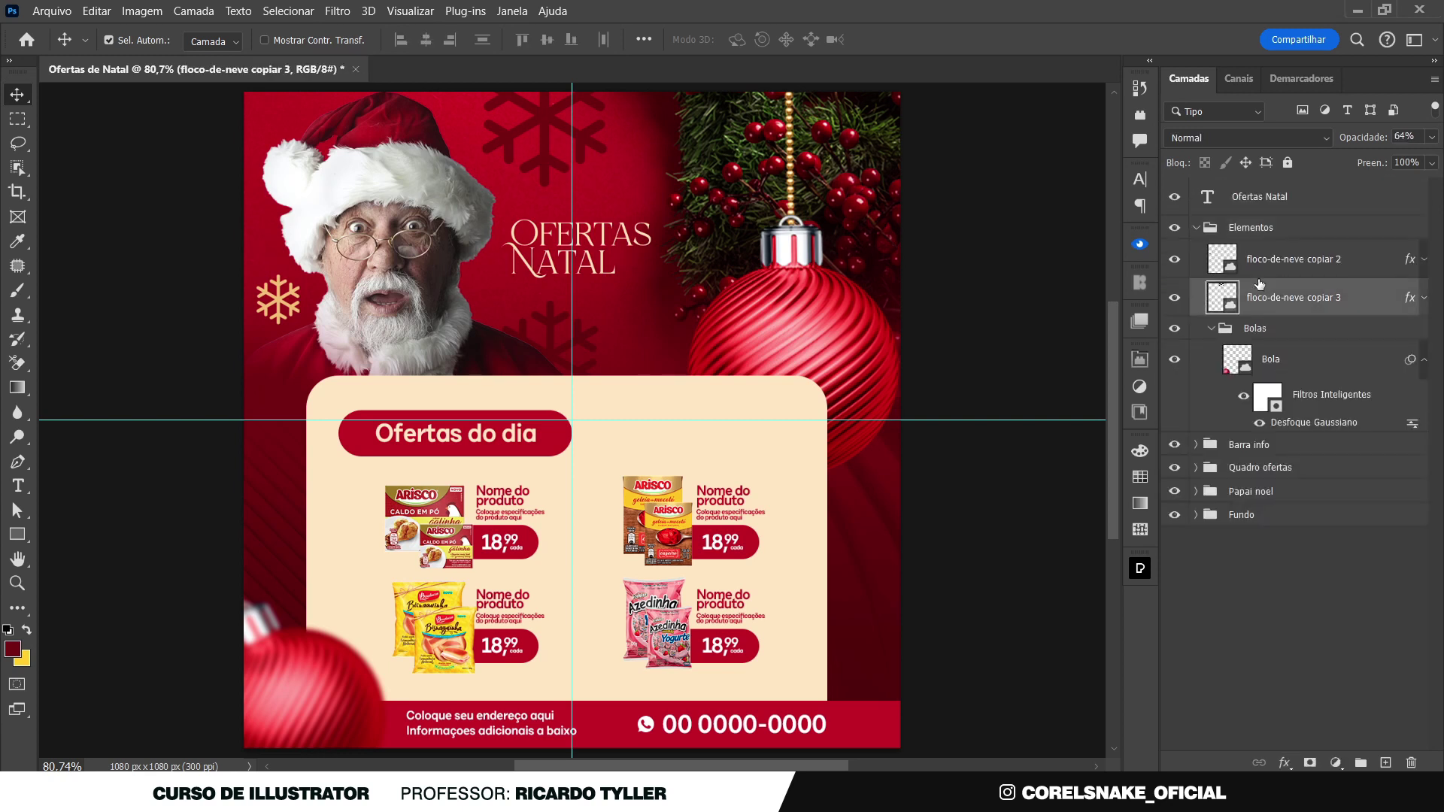
pyautogui.keyDown('shift'); pyautogui.click(1260, 263); pyautogui.keyUp('shift')
pyautogui.hotkey('ctrl', 'g')
pyautogui.doubleClick(1260, 252)
pyautogui.write('Floco de')
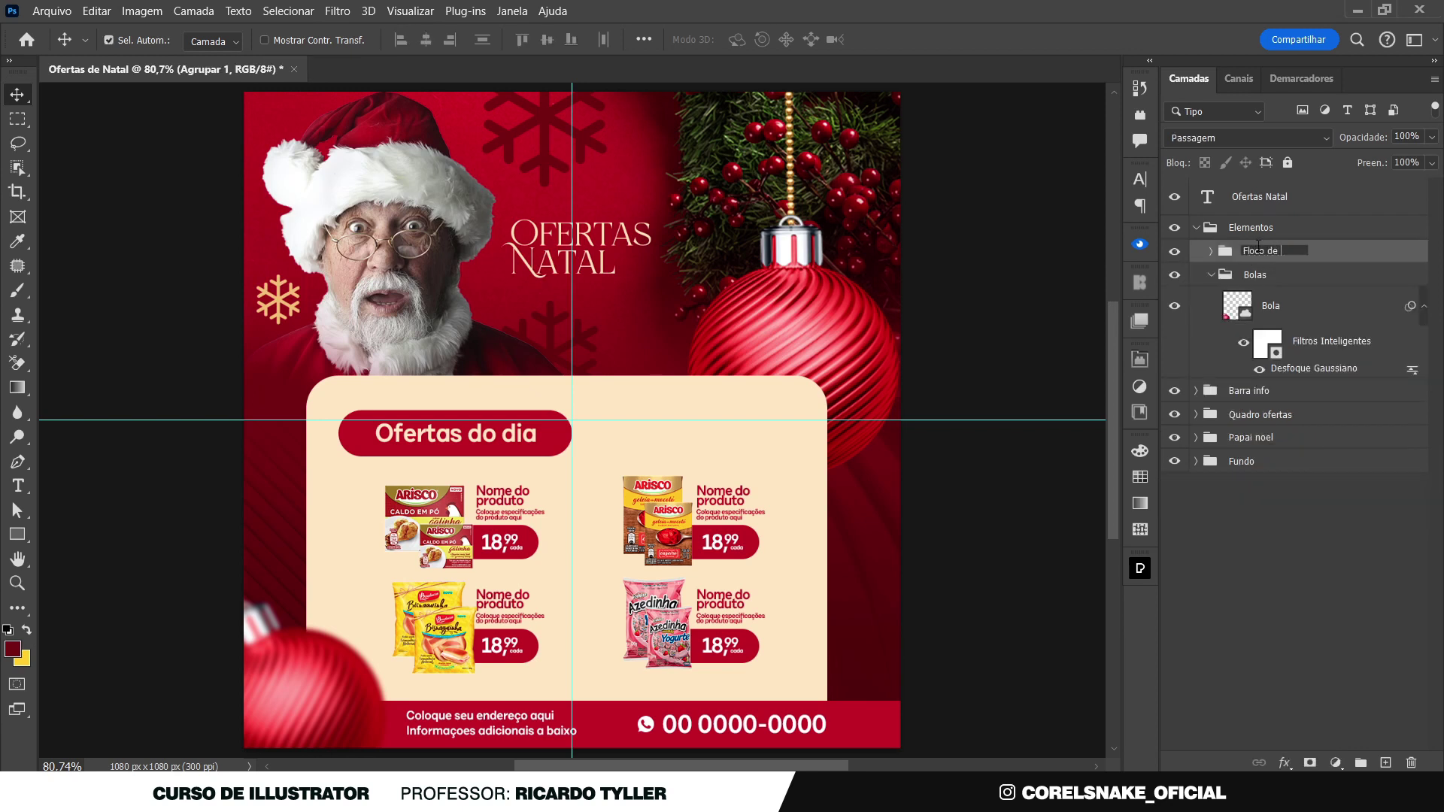
pyautogui.write(' neve')
pyautogui.press('Return')
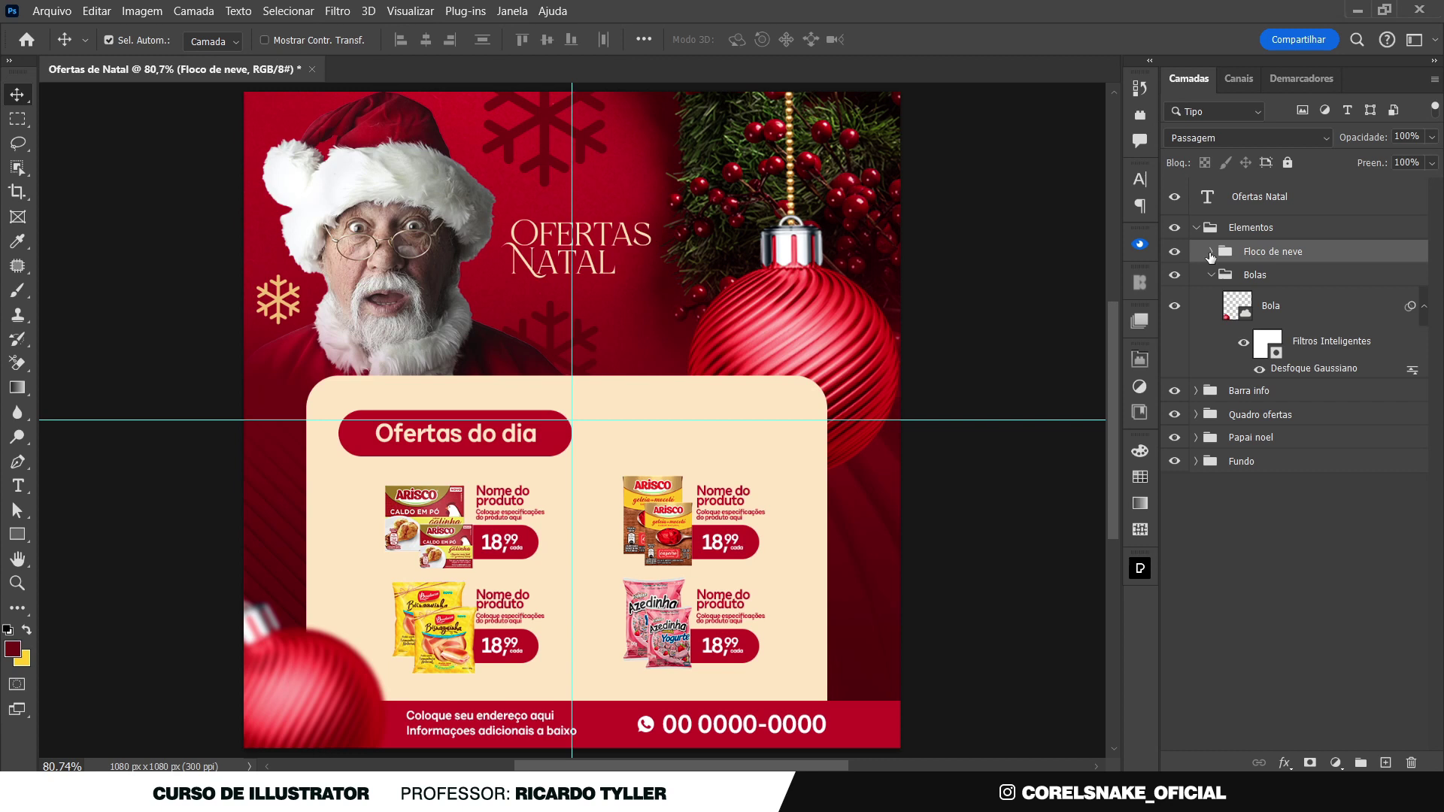
pyautogui.click(1211, 252)
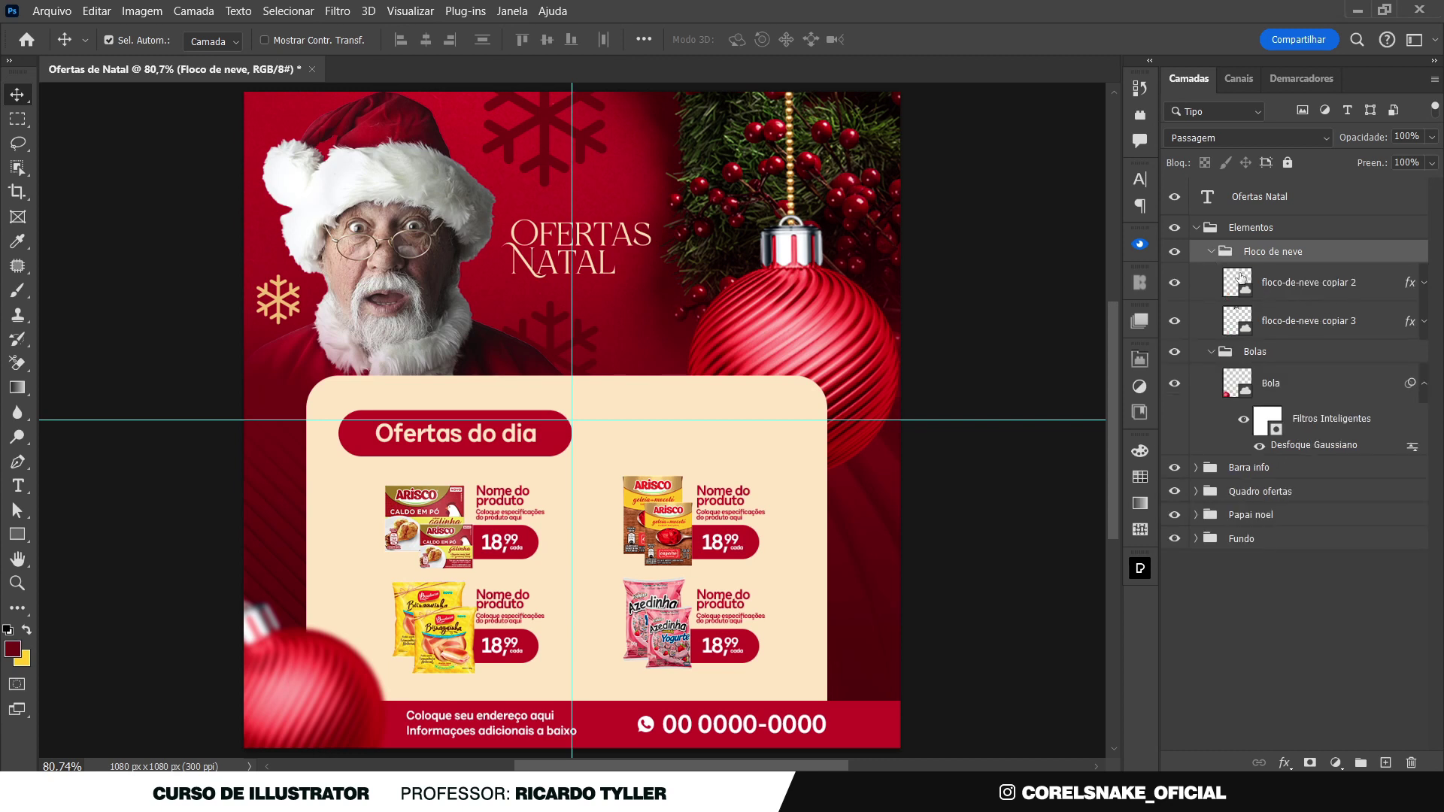
pyautogui.click(1211, 251)
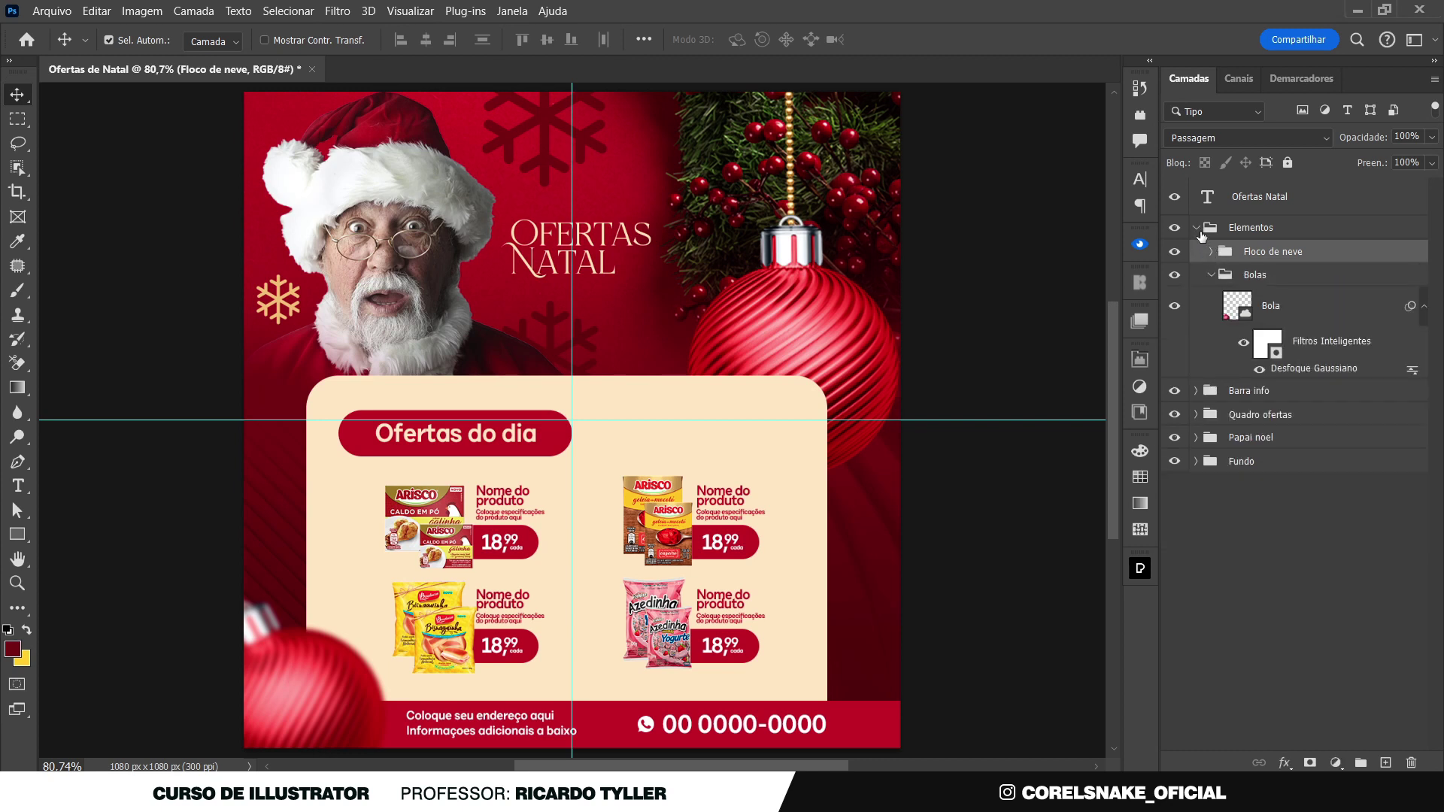
pyautogui.click(1197, 229)
# Move the Ofertas Natal text layer down into a group, collapse Fundo, and hide the guides
pyautogui.click(1178, 198)
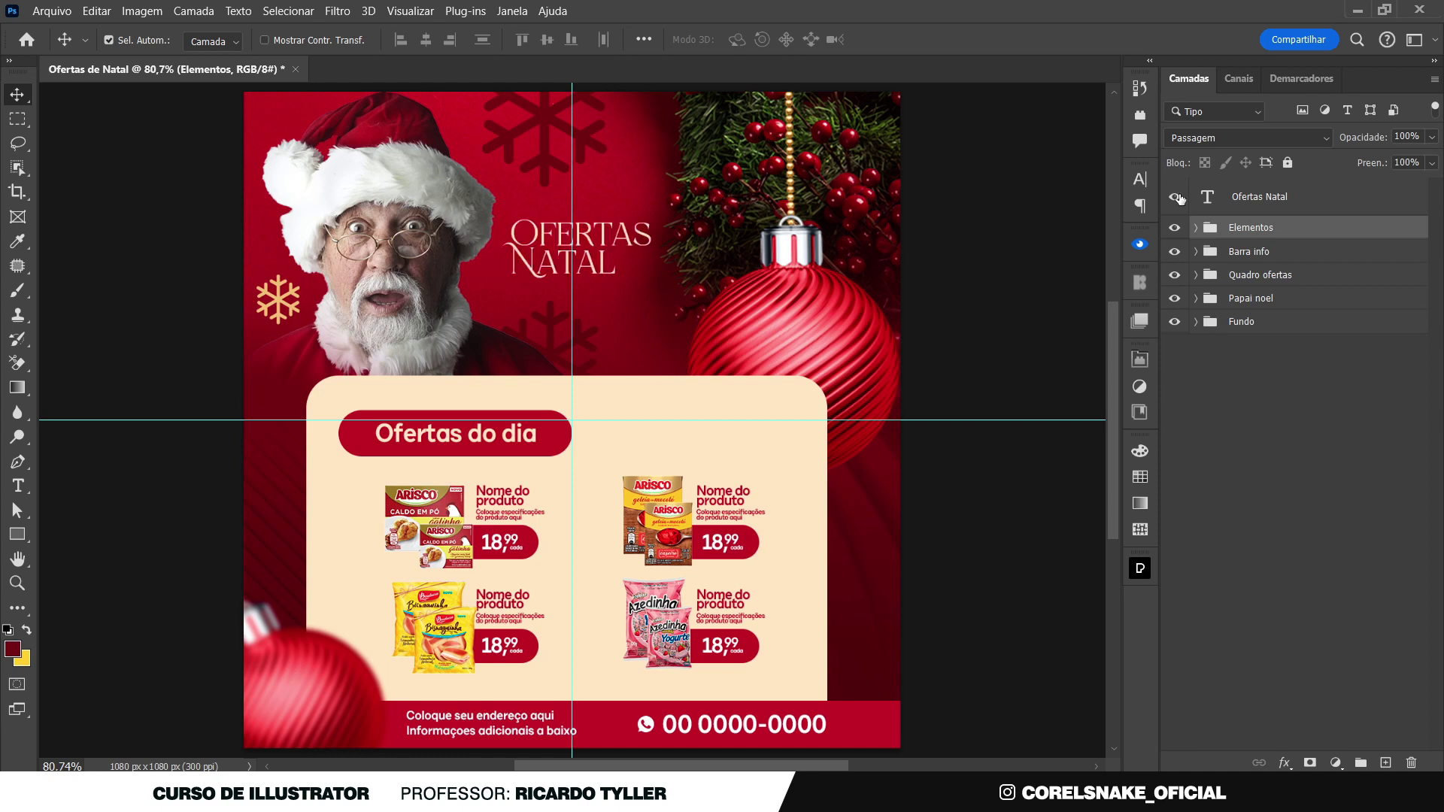
pyautogui.click(1238, 197)
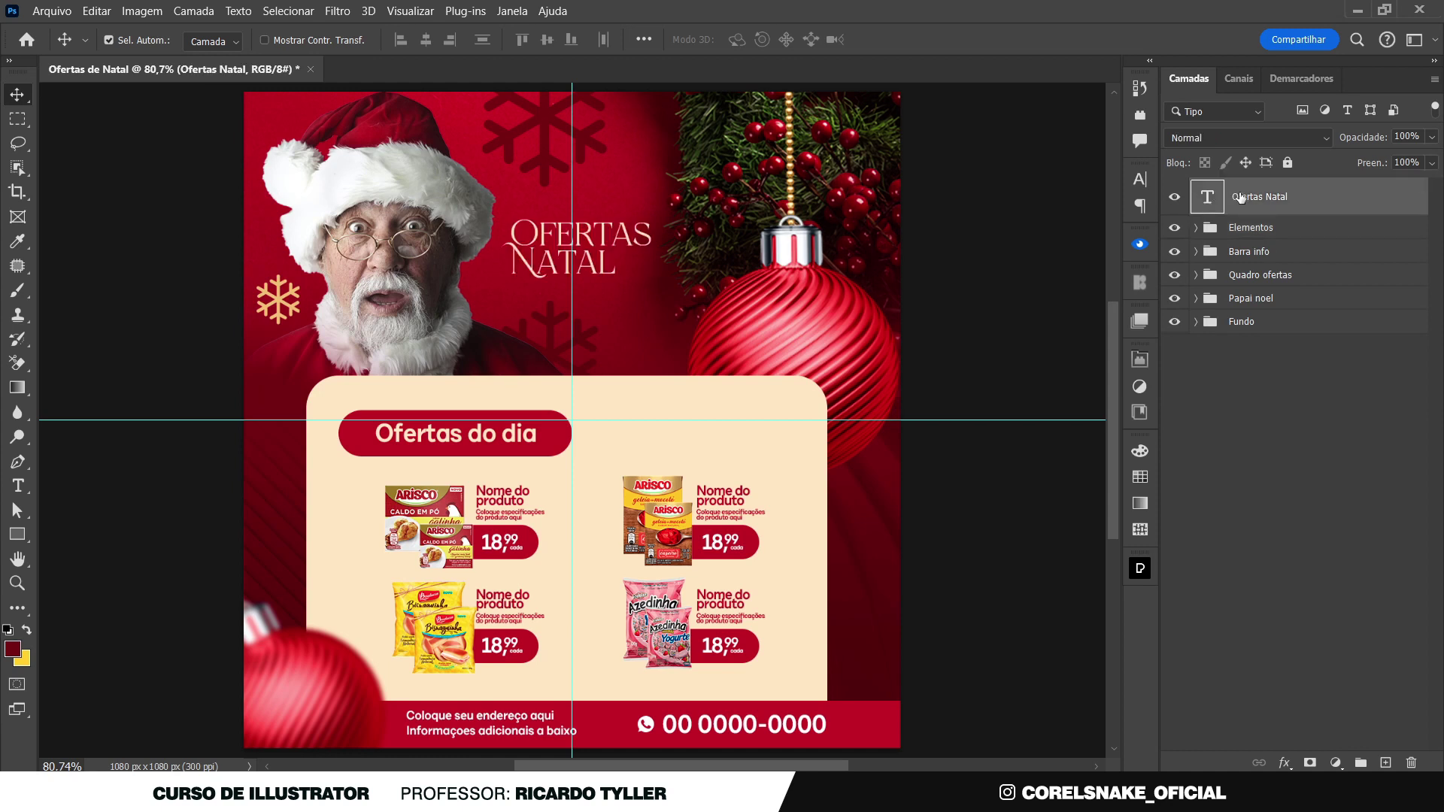
pyautogui.click(1197, 322)
pyautogui.moveTo(1215, 201)
pyautogui.mouseDown()
pyautogui.moveTo(1234, 279)
pyautogui.moveTo(1214, 346)
pyautogui.mouseUp()
pyautogui.click(1196, 285)
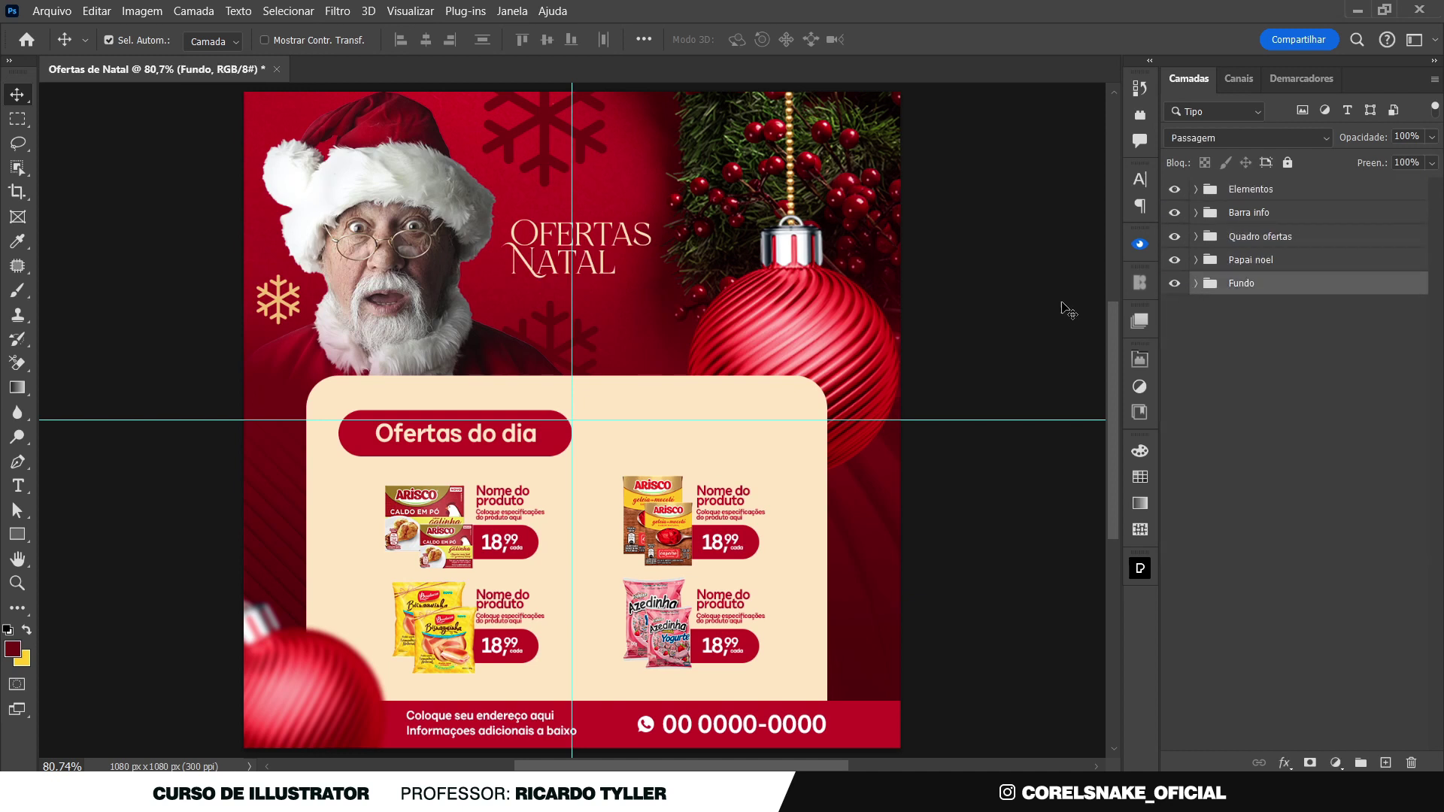
pyautogui.click(1038, 294)
pyautogui.hotkey('ctrl', ';')
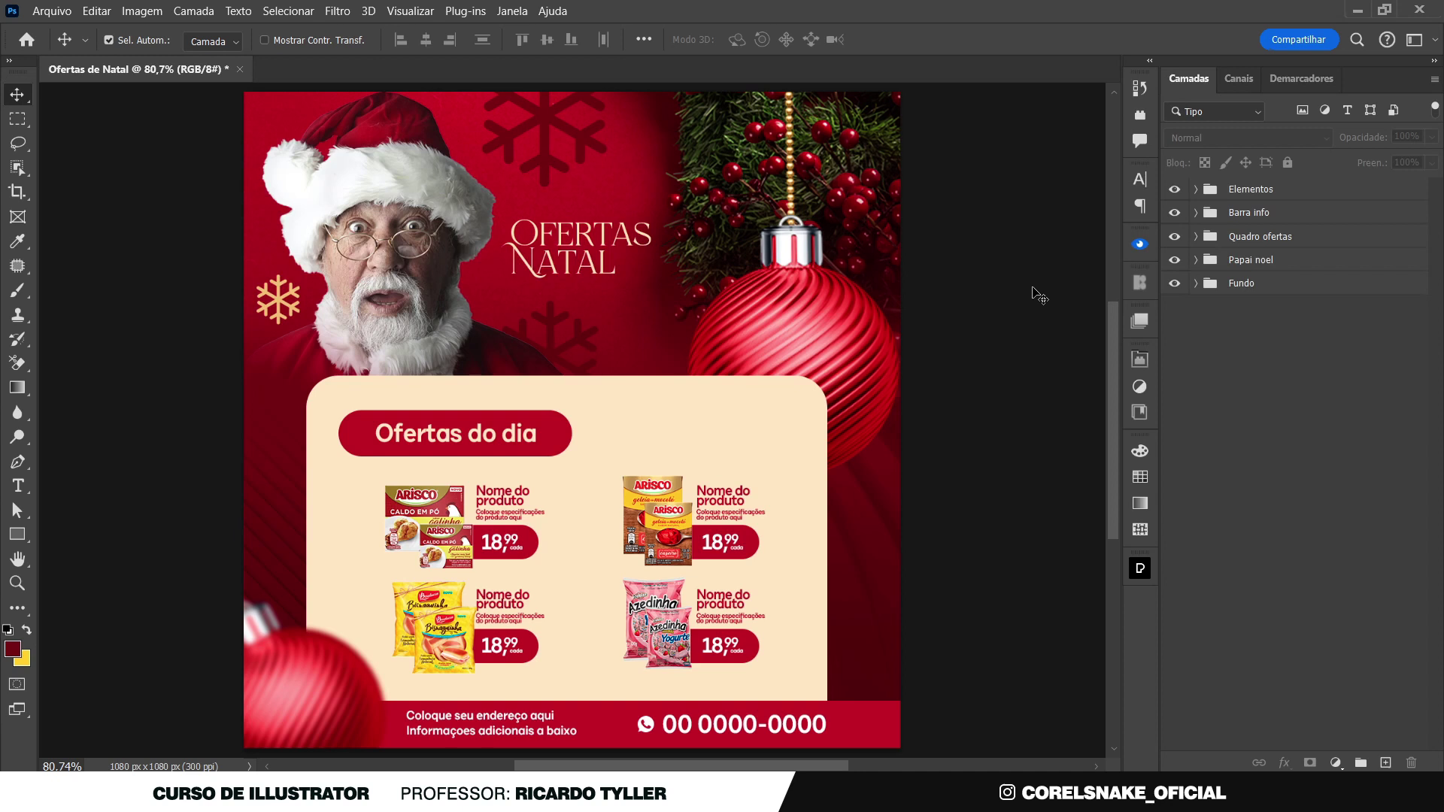